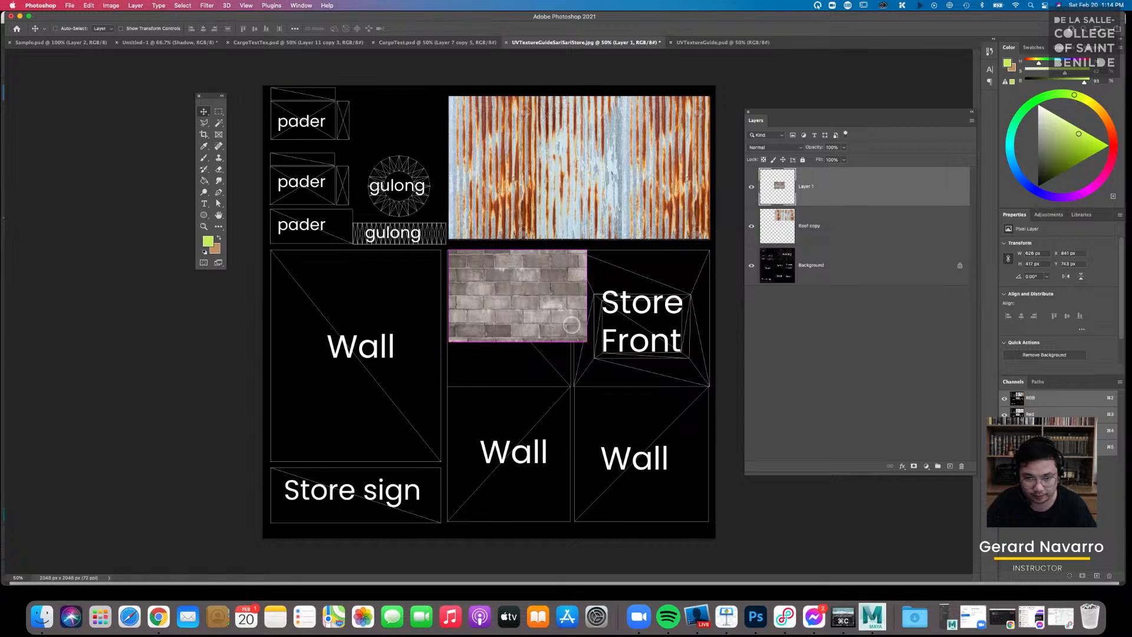
# Scale the brick texture down to about half its size, keeping it at the middle Wall panel's upper-left corner
pyautogui.moveTo(586, 342); pyautogui.dragTo(527, 296)
pyautogui.press('super+equal')
pyautogui.press('super+equal')
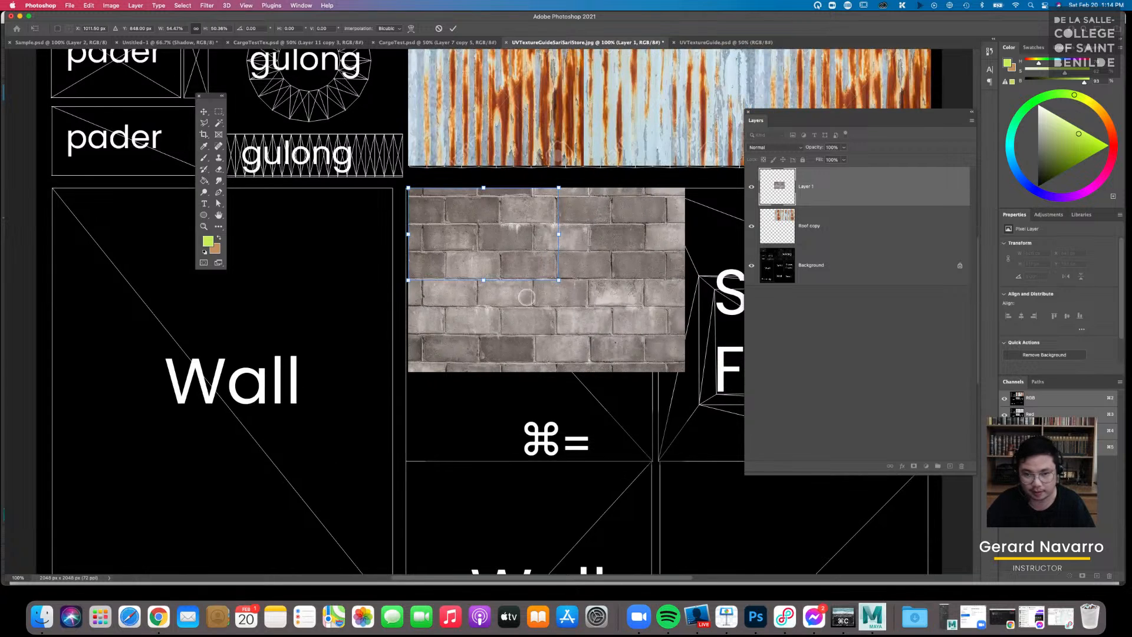
pyautogui.press('Return')
# Duplicate the brick texture horizontally and line the copy up flush with the original's right edge
pyautogui.moveTo(464, 241); pyautogui.dragTo(603, 238)
pyautogui.press('Left')
pyautogui.press('Left')
pyautogui.press('Down')
pyautogui.press('Up')
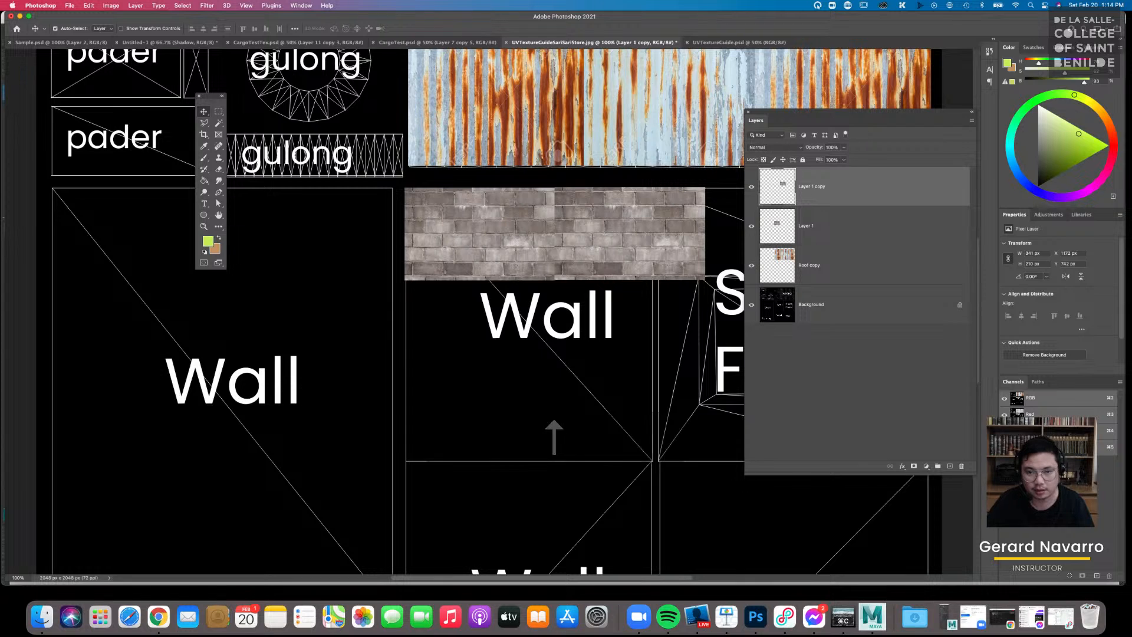
# Merge the two side-by-side brick layers into a single layer
pyautogui.press('space')
pyautogui.moveTo(696, 229); pyautogui.dragTo(676, 227)
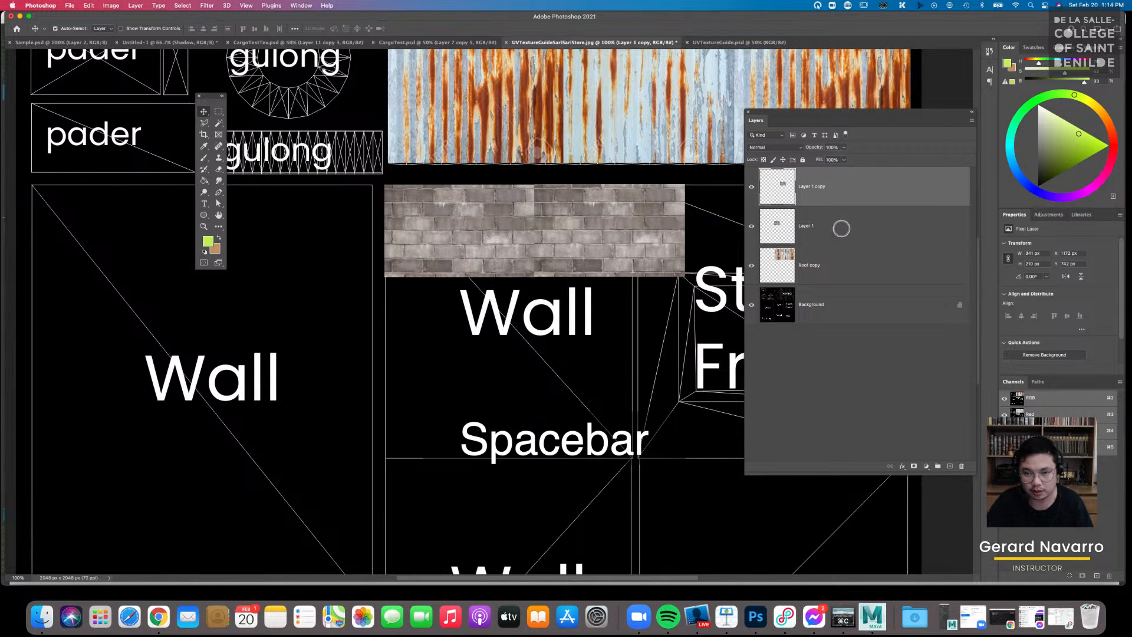
pyautogui.keyDown('shift'); pyautogui.click(828, 223); pyautogui.keyUp('shift')
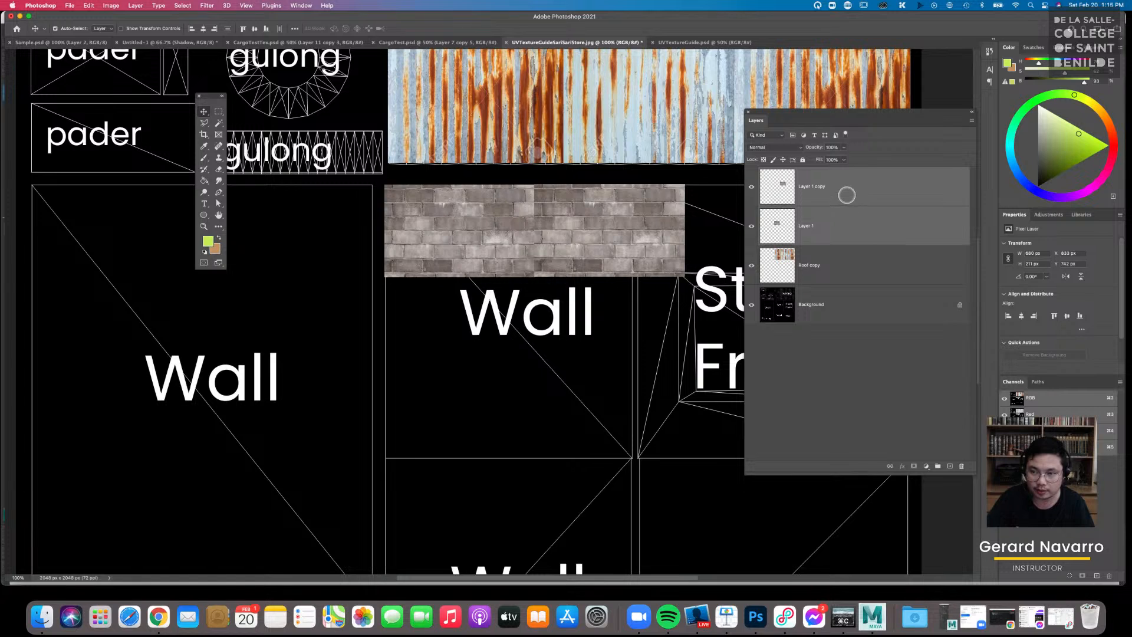
pyautogui.click(971, 122)
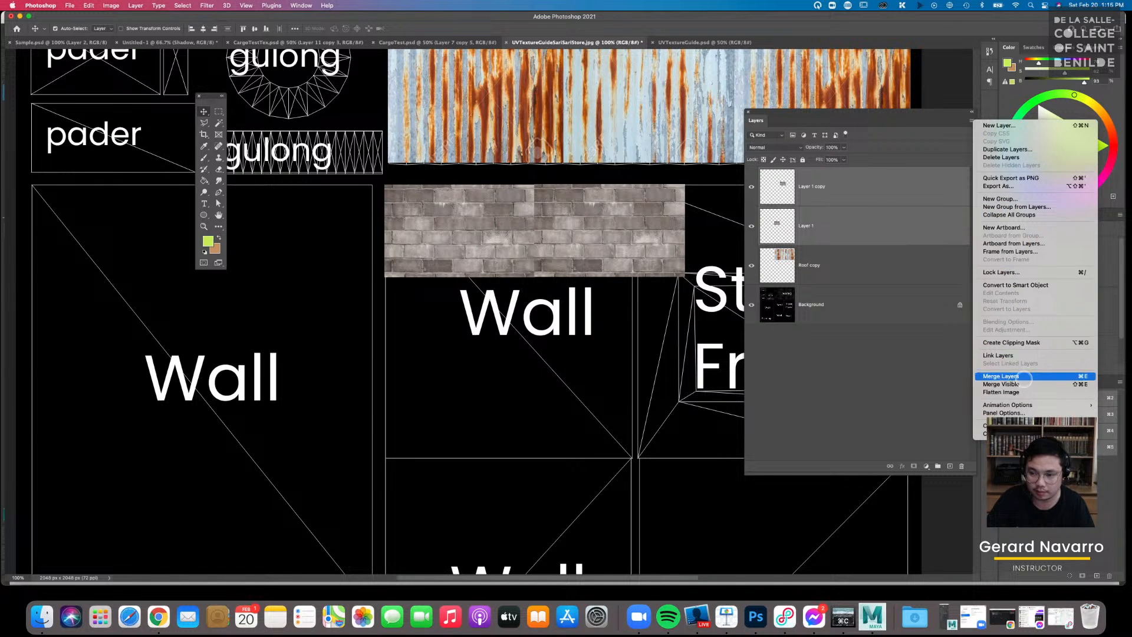
pyautogui.click(1010, 376)
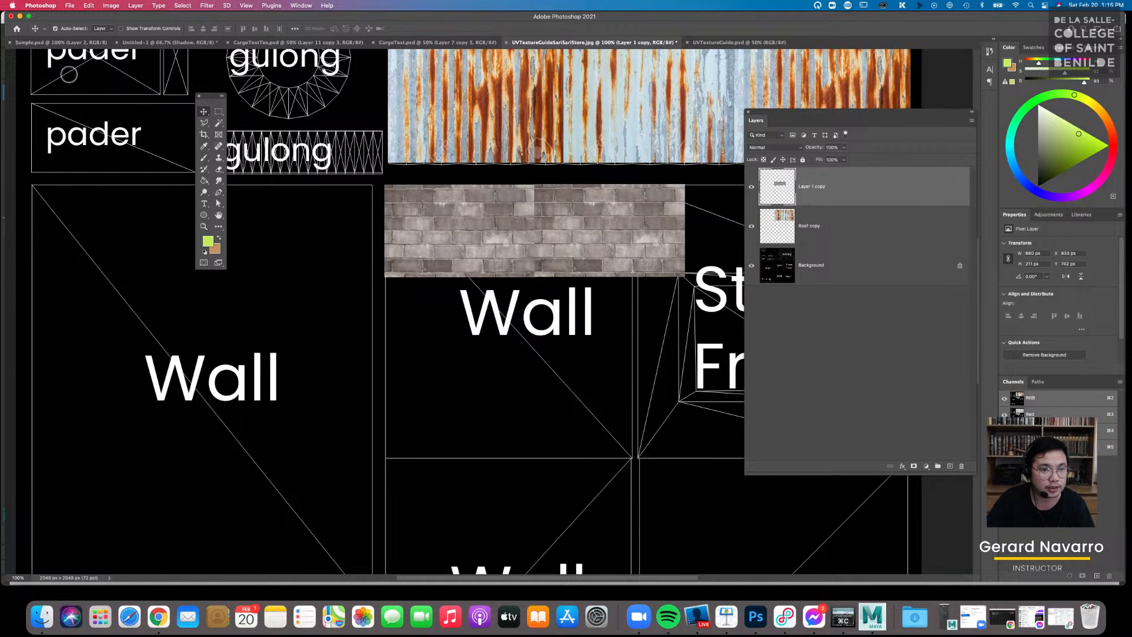
# Delete the brick overhang past the Wall panel's right edge and a thin strip along the texture's lower edge
pyautogui.click(220, 112)
pyautogui.moveTo(719, 164); pyautogui.dragTo(632, 296)
pyautogui.press('BackSpace')
pyautogui.click(541, 299)
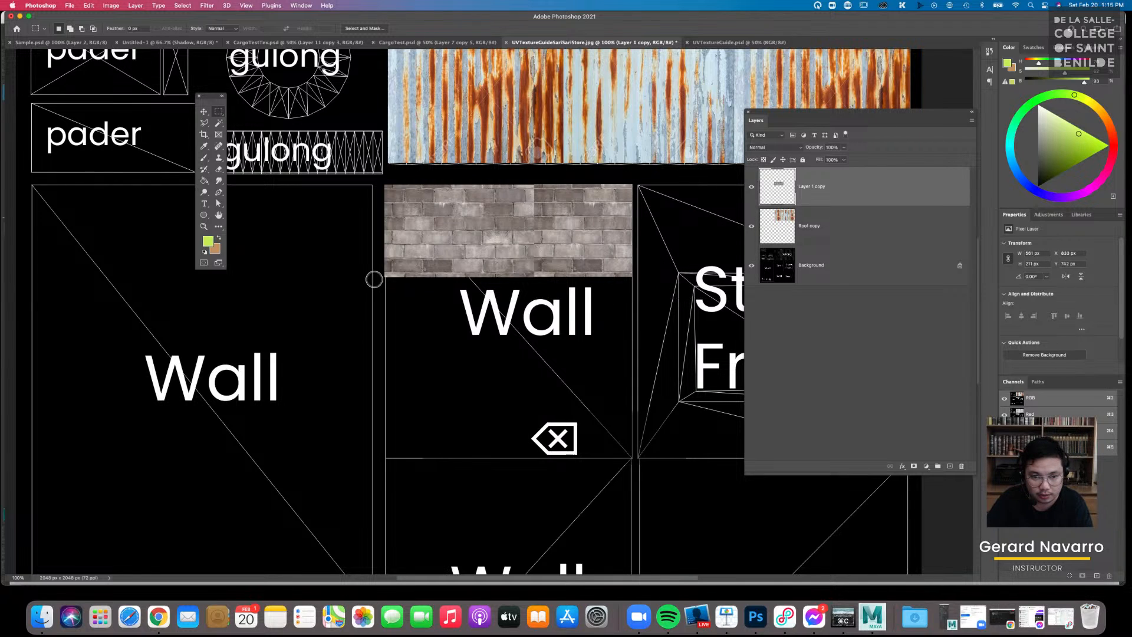
pyautogui.moveTo(382, 272); pyautogui.dragTo(640, 306)
pyautogui.press('BackSpace')
pyautogui.click(665, 340)
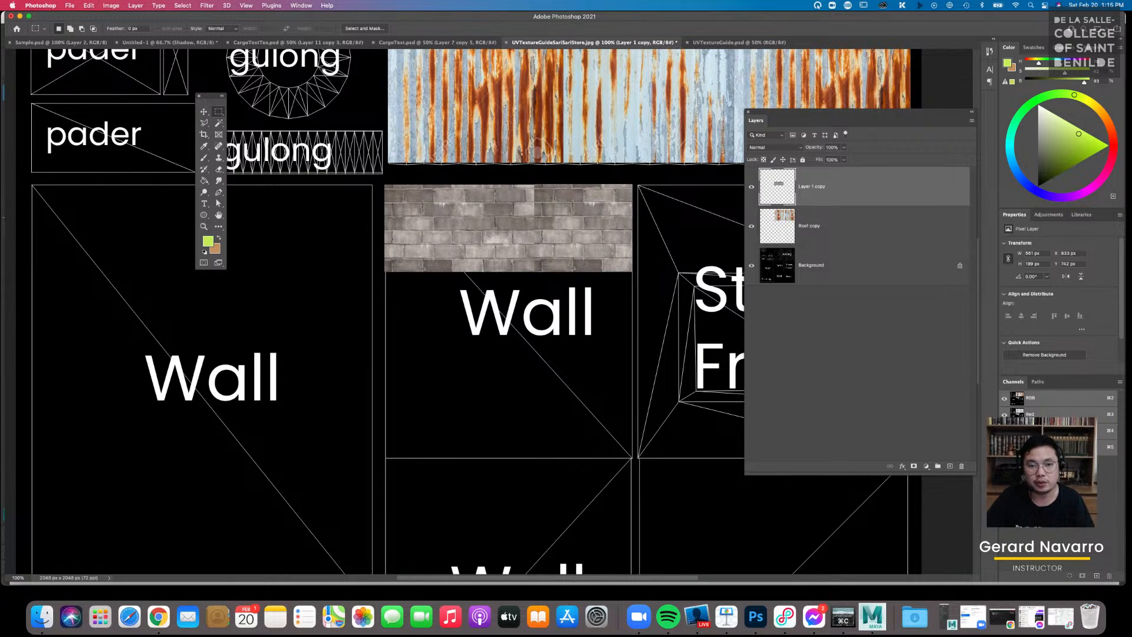
# Try to cover the vertical seam between the two brick tiles with the Clone Stamp tool
pyautogui.press('super+equal')
pyautogui.press('super+equal')
pyautogui.press('space')
pyautogui.moveTo(518, 230); pyautogui.dragTo(455, 399)
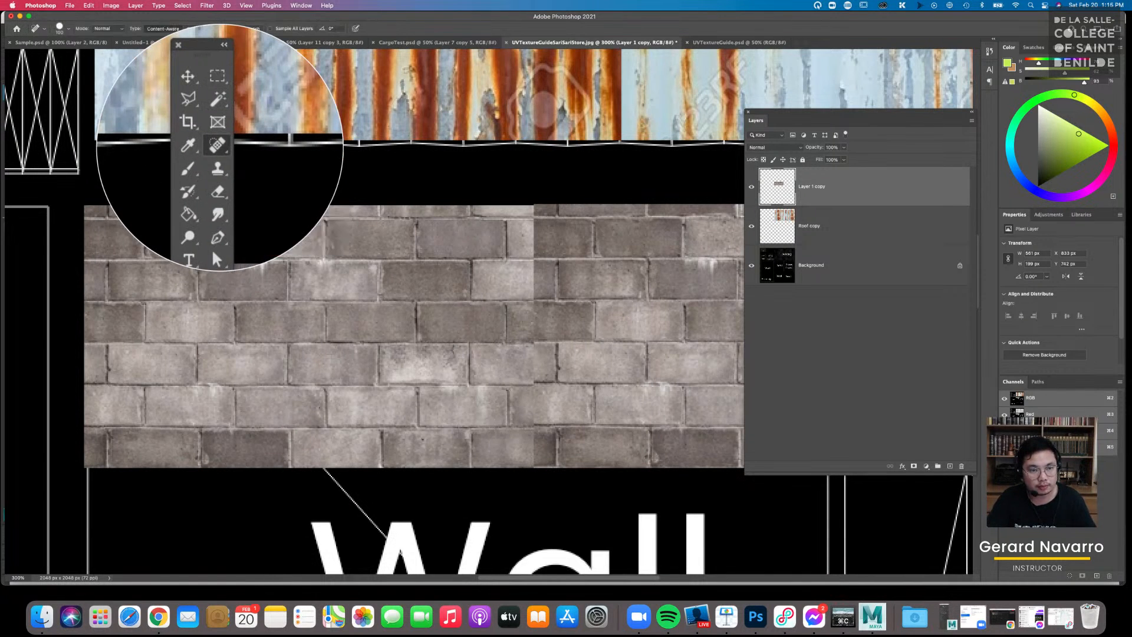
pyautogui.click(219, 146)
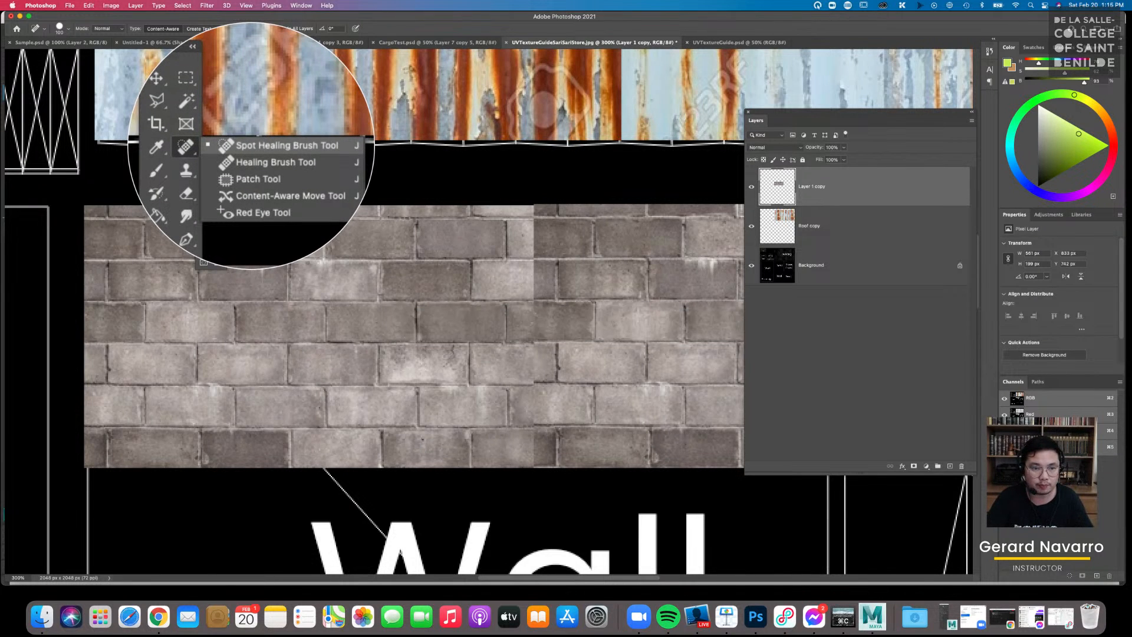
pyautogui.click(218, 158)
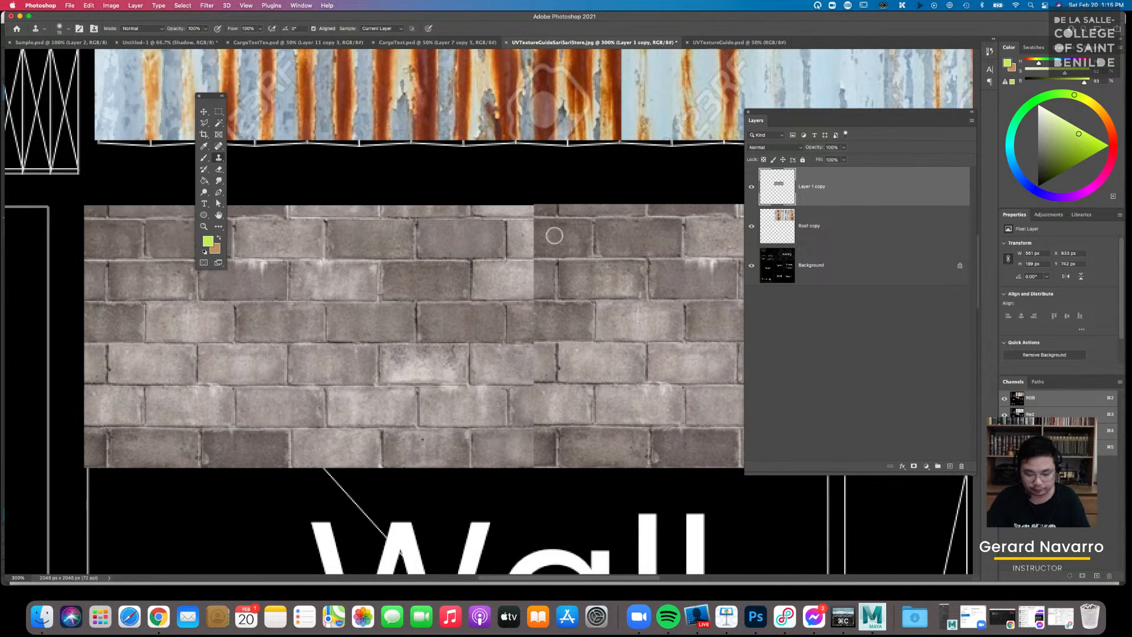
pyautogui.press('super+equal')
pyautogui.press('super+equal')
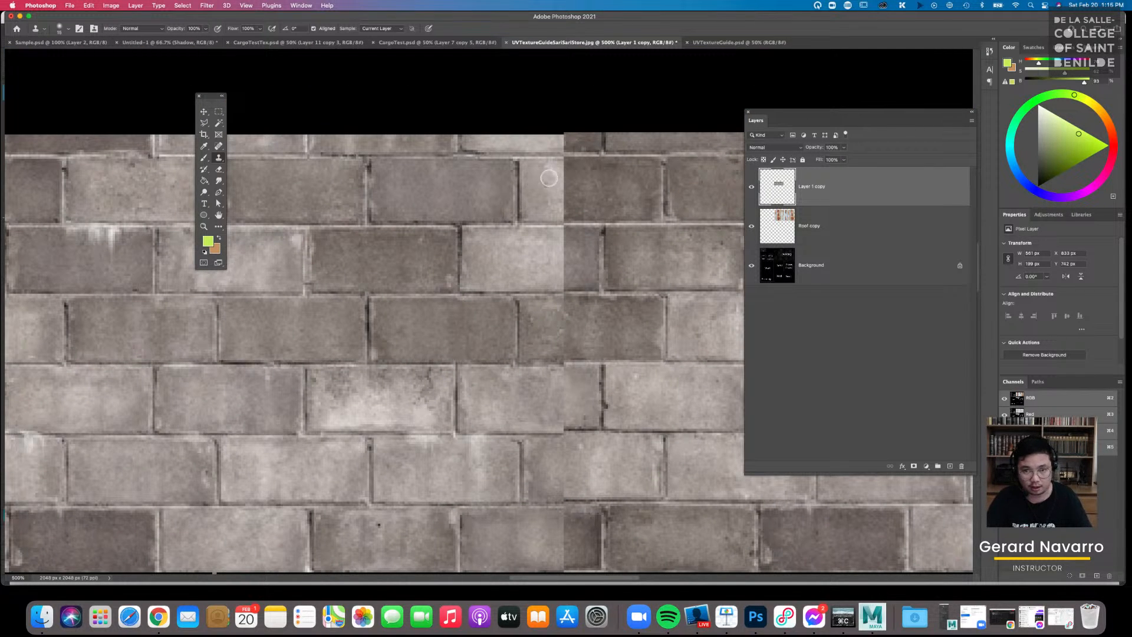
pyautogui.moveTo(567, 193); pyautogui.dragTo(568, 204)
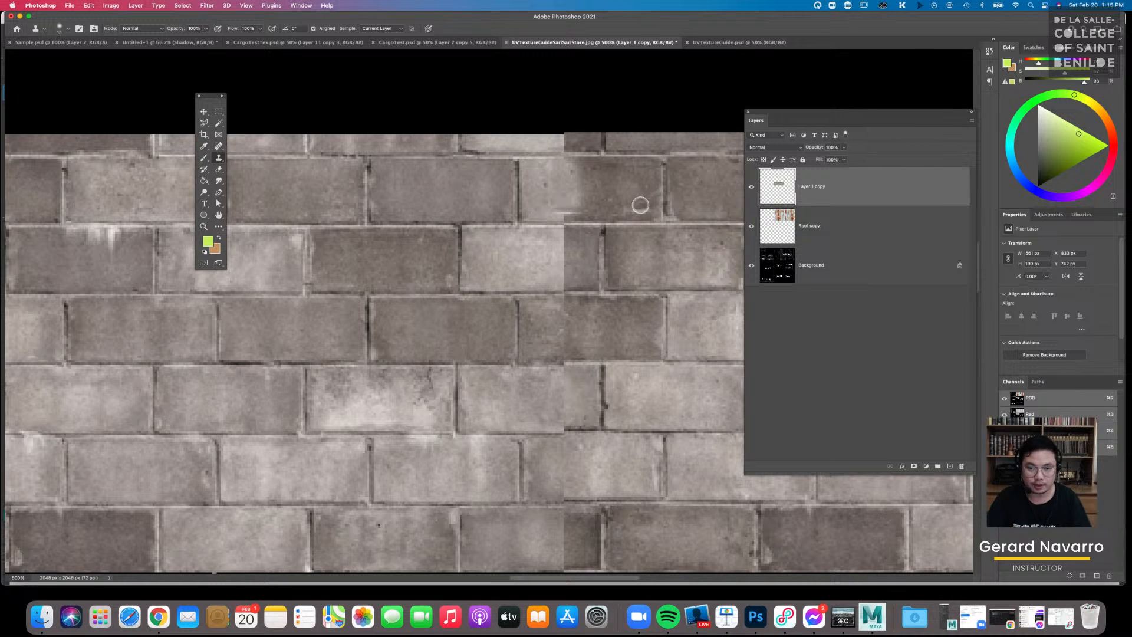
pyautogui.press('super+z')
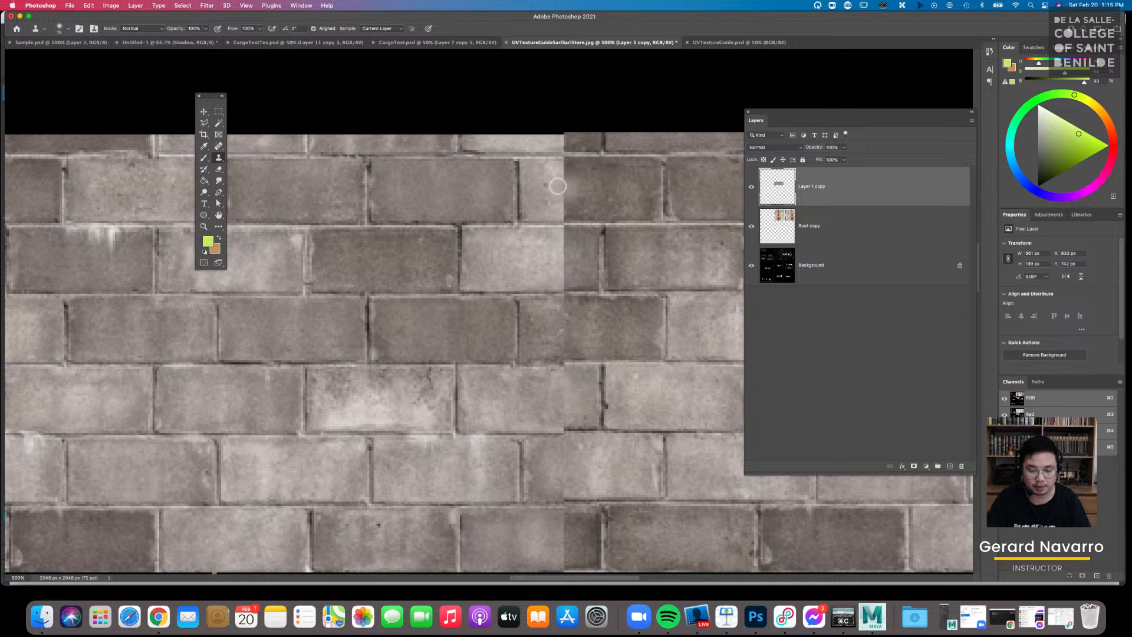
# Blend the vertical seam between the two brick tiles from top to bottom with a small Spot Healing Brush
pyautogui.press('super+minus')
pyautogui.press('super+minus')
pyautogui.press('super+minus')
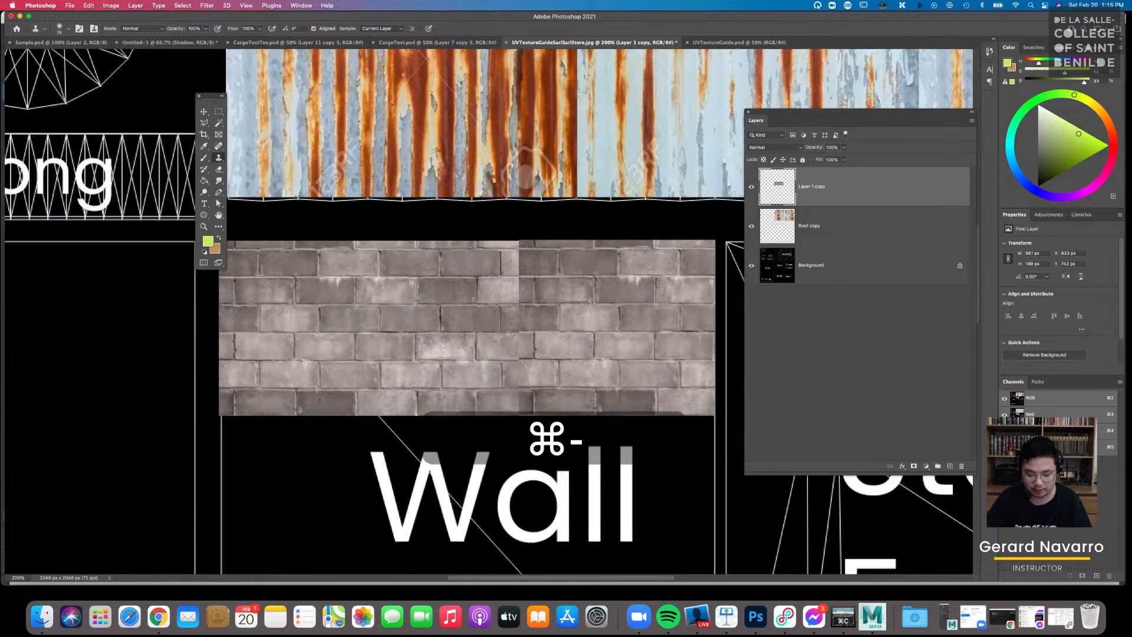
pyautogui.press('super+equal')
pyautogui.press('super+equal')
pyautogui.press('super+equal')
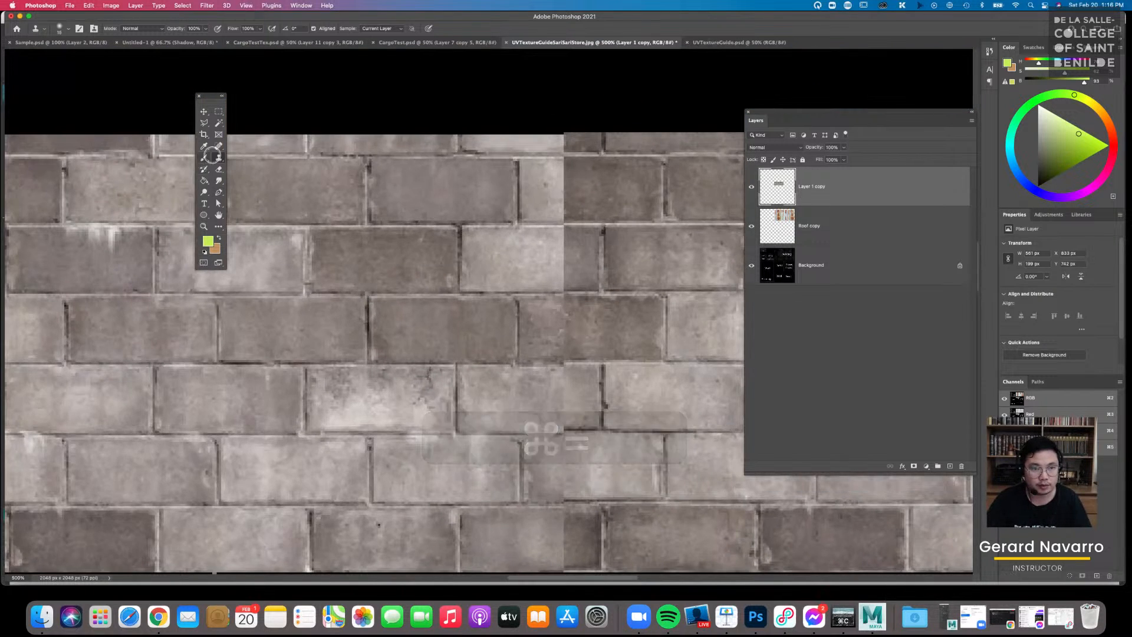
pyautogui.click(218, 146)
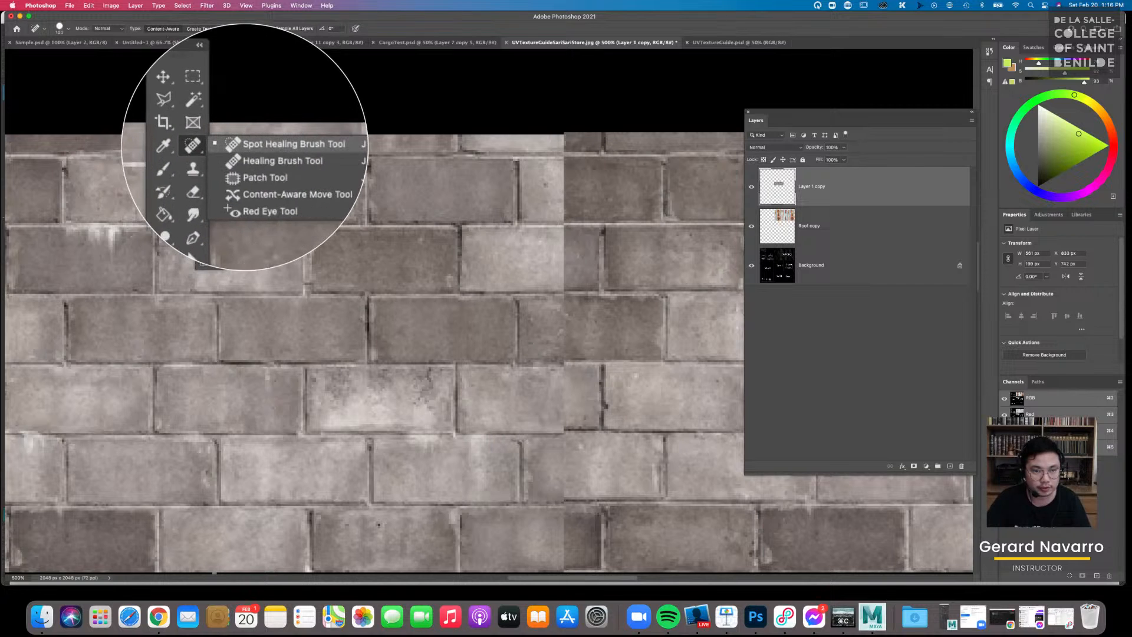
pyautogui.press('[')
pyautogui.press('[')
pyautogui.press('[')
pyautogui.press('[')
pyautogui.press('[')
pyautogui.press('[')
pyautogui.press('[')
pyautogui.press('[')
pyautogui.press('[')
pyautogui.press('[')
pyautogui.press('[')
pyautogui.press('[')
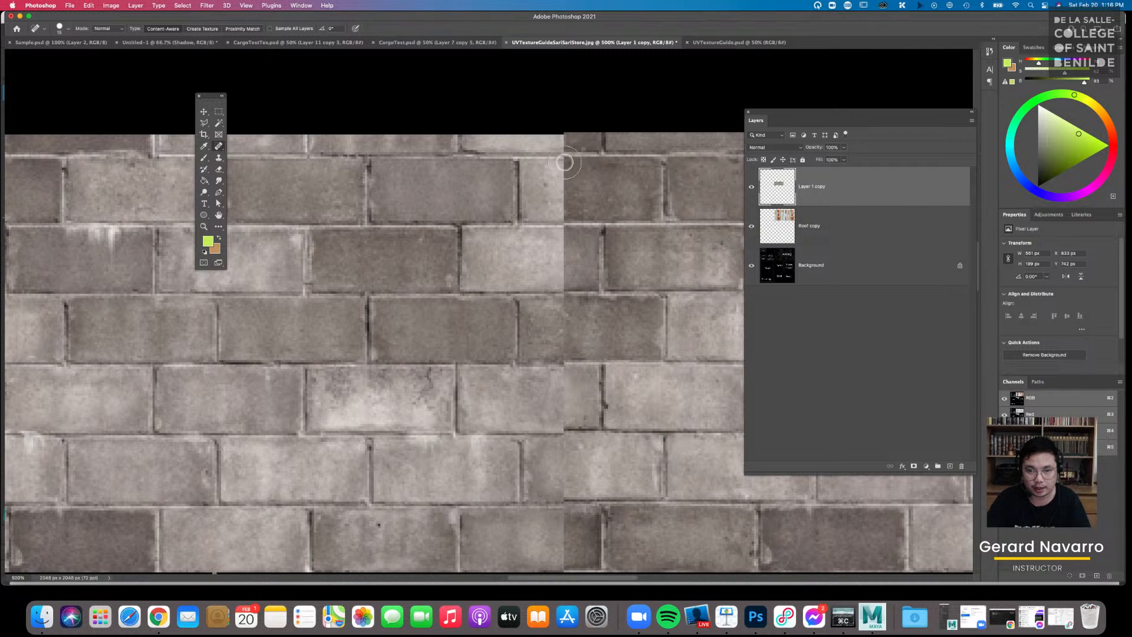
pyautogui.press('[')
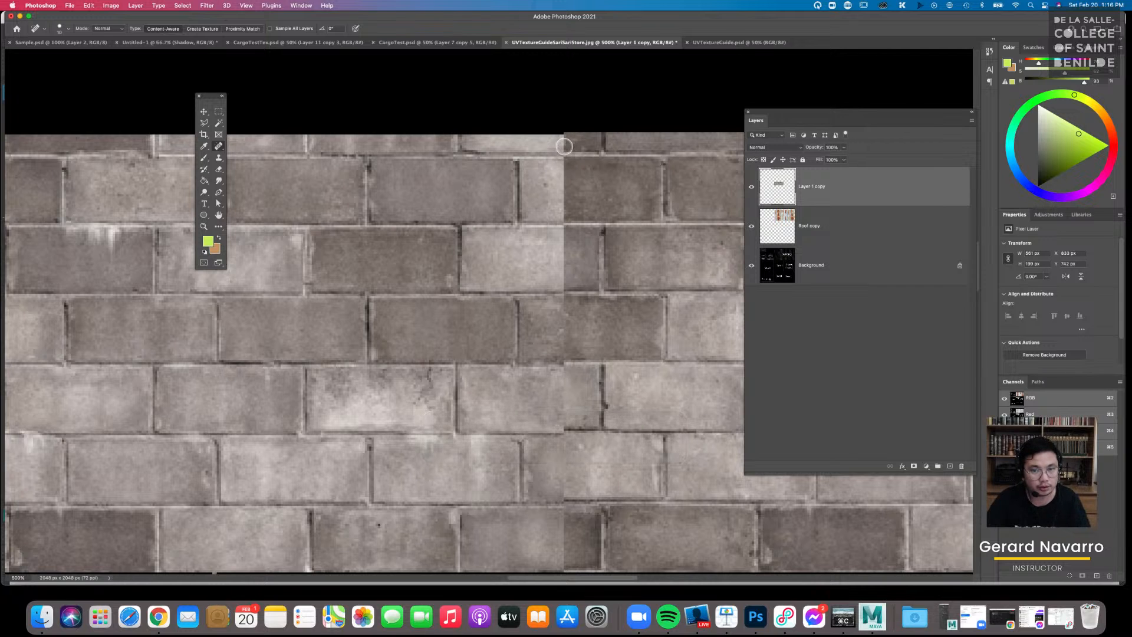
pyautogui.moveTo(565, 147); pyautogui.dragTo(566, 415)
pyautogui.press('space')
pyautogui.moveTo(580, 228); pyautogui.dragTo(566, 158)
pyautogui.moveTo(545, 383); pyautogui.dragTo(536, 309)
pyautogui.moveTo(532, 272); pyautogui.dragTo(559, 283)
pyautogui.moveTo(537, 342); pyautogui.dragTo(537, 406)
pyautogui.moveTo(556, 273); pyautogui.dragTo(554, 295)
pyautogui.moveTo(551, 351)
pyautogui.mouseDown()
pyautogui.moveTo(548, 286)
pyautogui.moveTo(534, 368)
pyautogui.mouseUp()
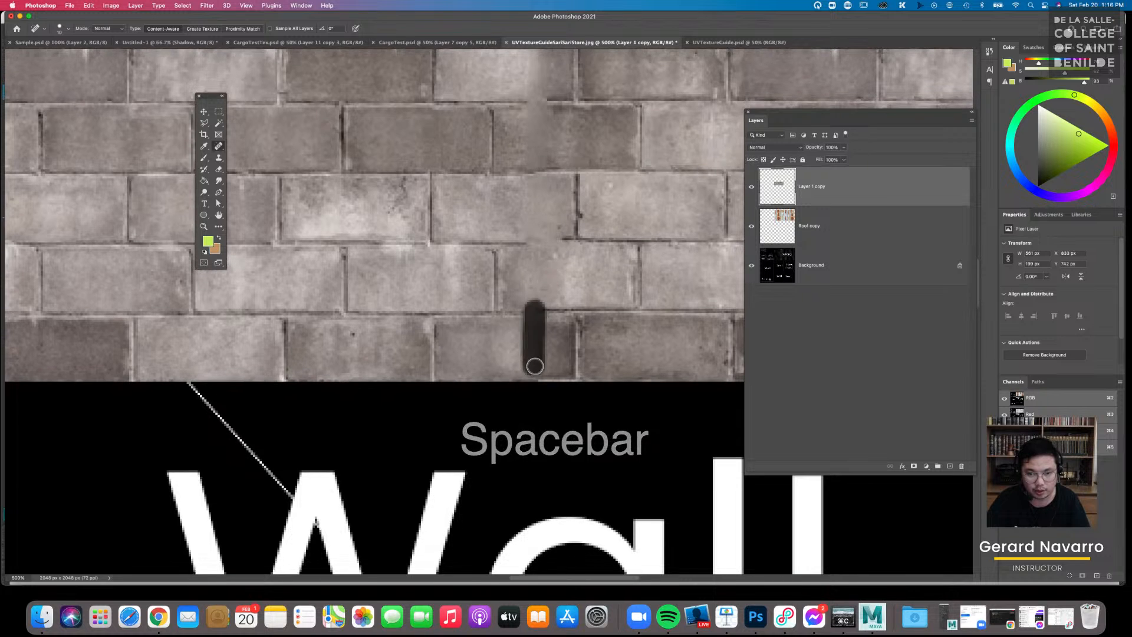
pyautogui.moveTo(550, 255); pyautogui.dragTo(544, 390)
pyautogui.moveTo(536, 281); pyautogui.dragTo(533, 358)
pyautogui.moveTo(534, 263); pyautogui.dragTo(533, 288)
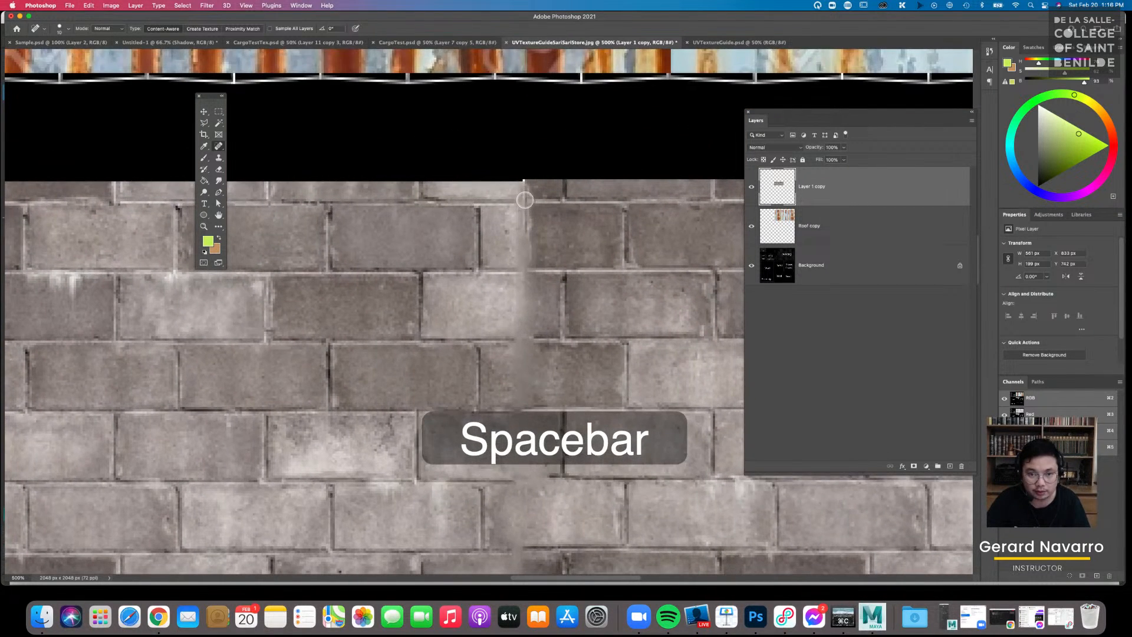
# Delete the thin strip of bricks along the texture's upper edge and clear the selection
pyautogui.press('super+minus')
pyautogui.press('super+minus')
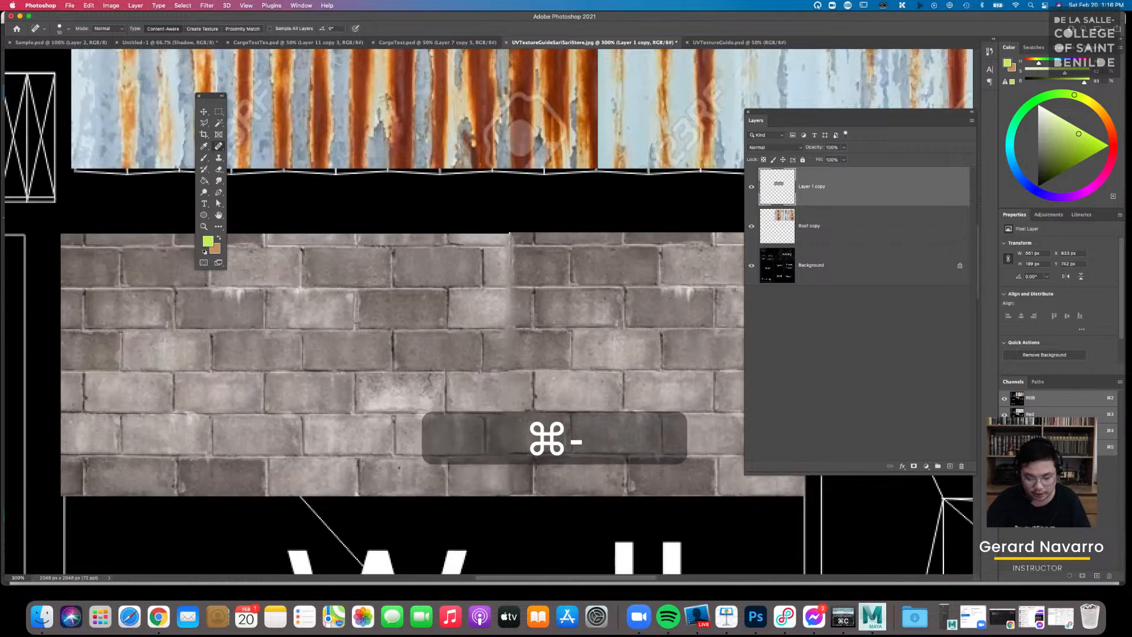
pyautogui.press('super+minus')
pyautogui.press('super+minus')
pyautogui.press('m')
pyautogui.moveTo(659, 235); pyautogui.dragTo(319, 290)
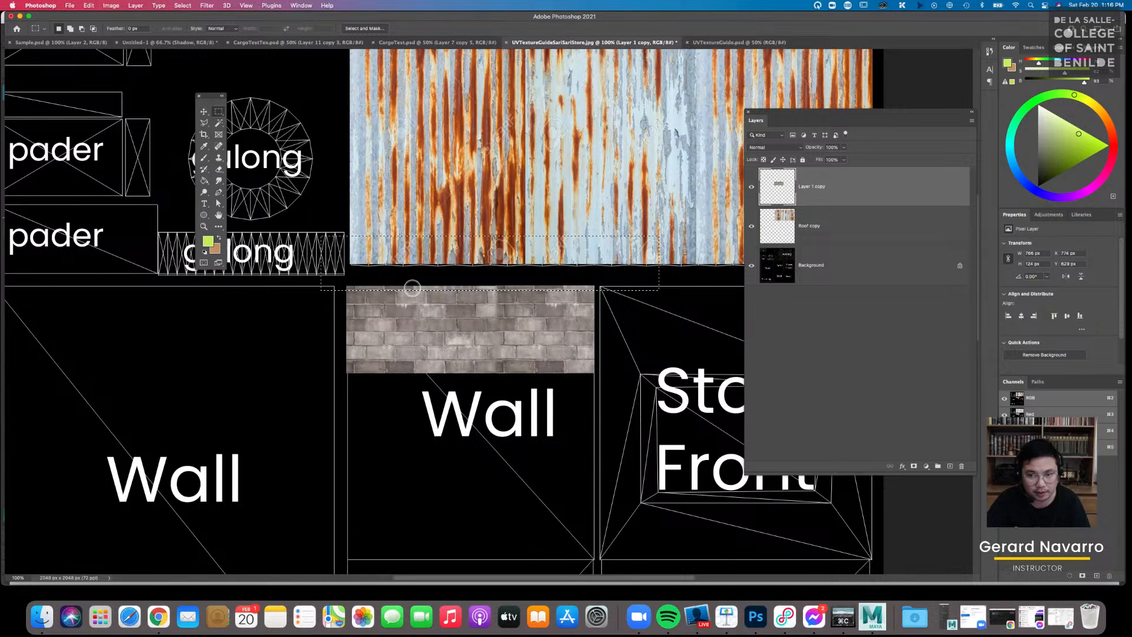
pyautogui.press('BackSpace')
pyautogui.click(573, 289)
# Stack three more copies of the brick strip downward to cover the middle Wall panel and merge the four brick layers
pyautogui.press('v')
pyautogui.moveTo(524, 346); pyautogui.dragTo(525, 392)
pyautogui.press('space')
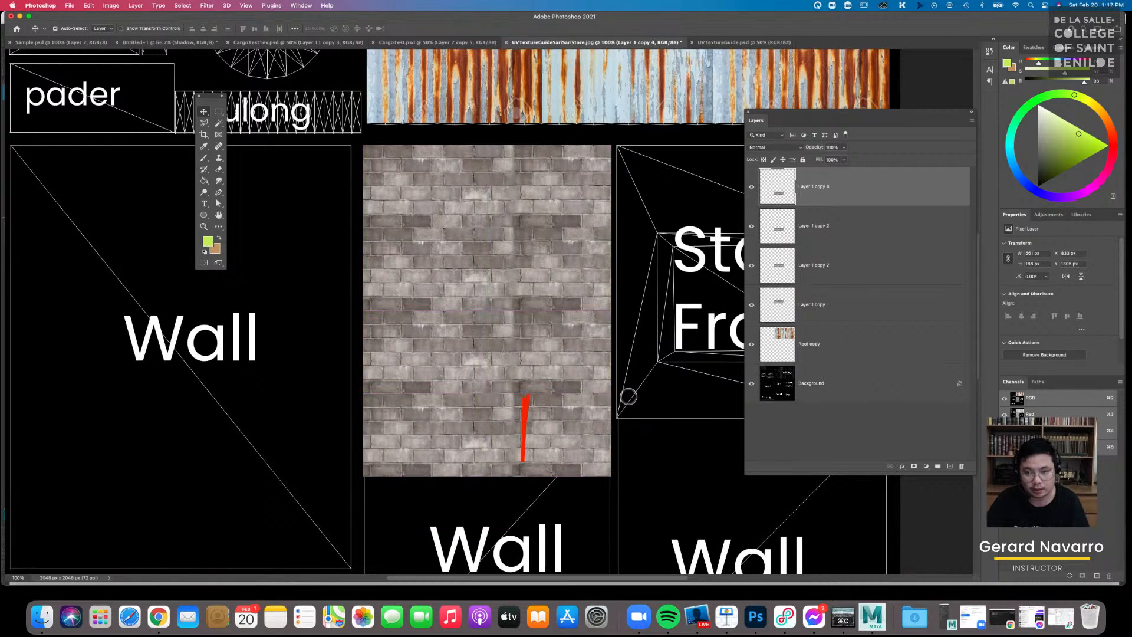
pyautogui.keyDown('shift'); pyautogui.click(816, 307); pyautogui.keyUp('shift')
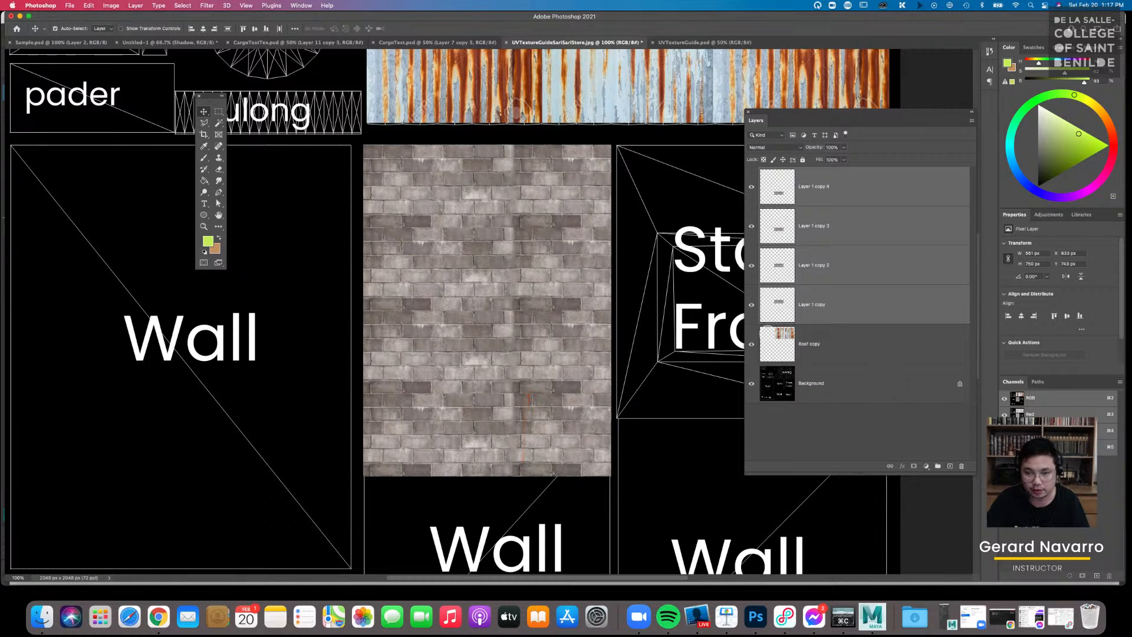
pyautogui.click(971, 121)
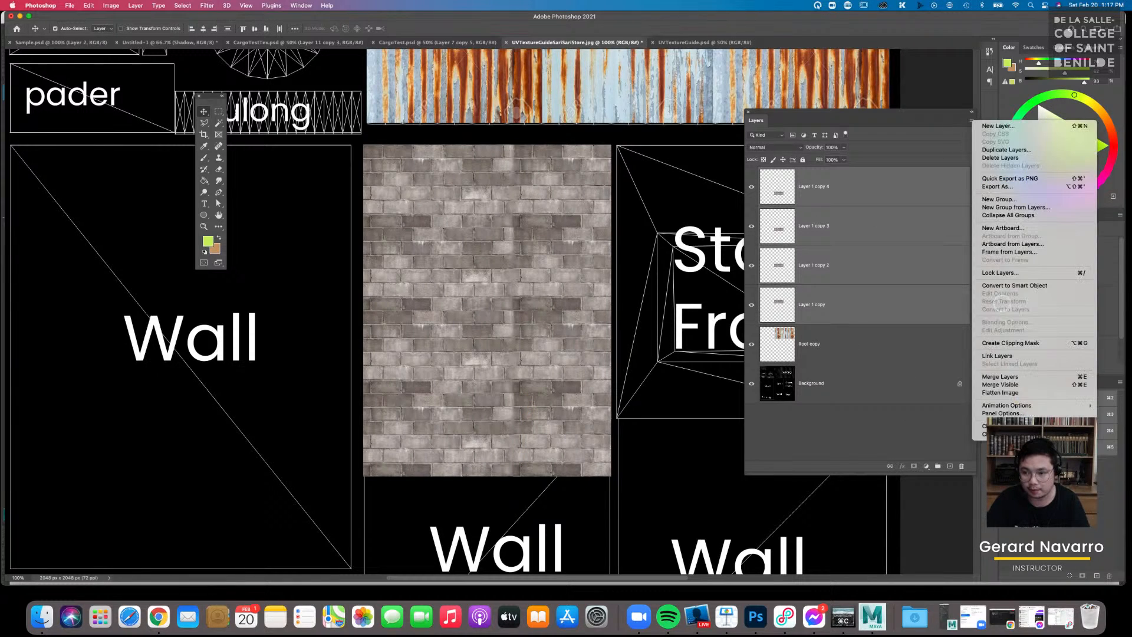
pyautogui.click(1002, 377)
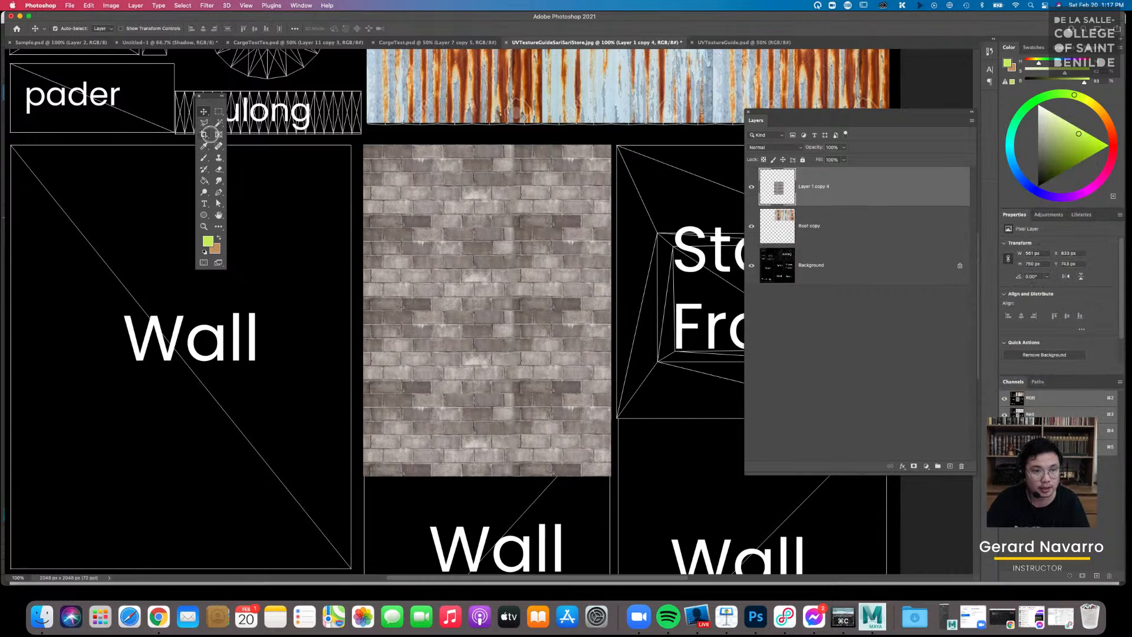
# Delete the bricks extending below the middle Wall panel's lower edge and clear the selection
pyautogui.click(219, 111)
pyautogui.moveTo(298, 523); pyautogui.dragTo(626, 419)
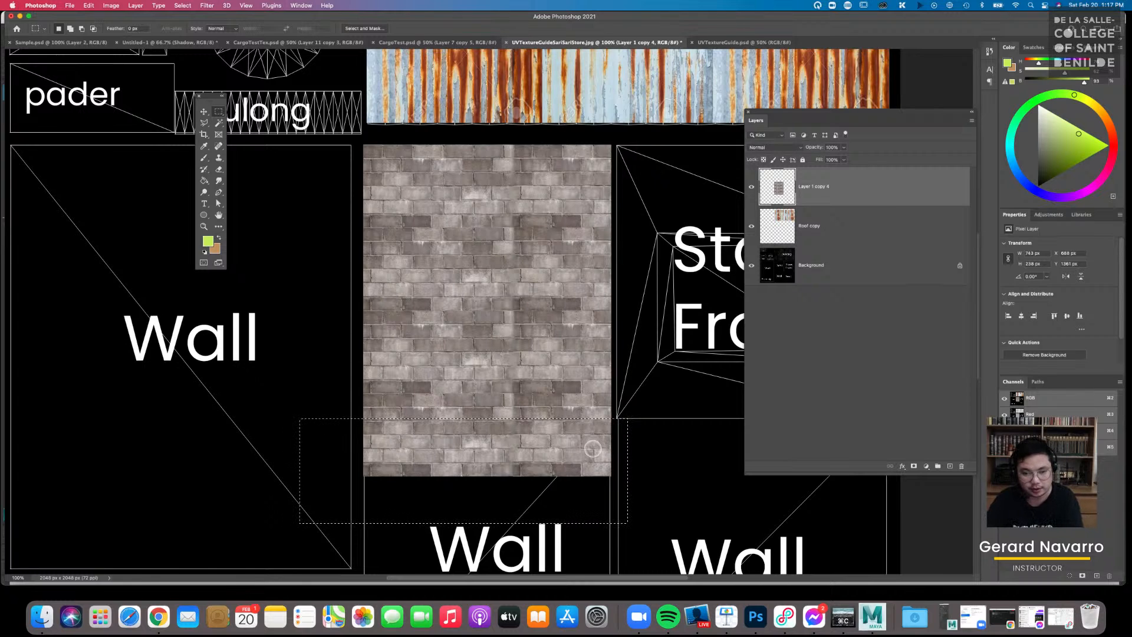
pyautogui.press('BackSpace')
pyautogui.press('super+d')
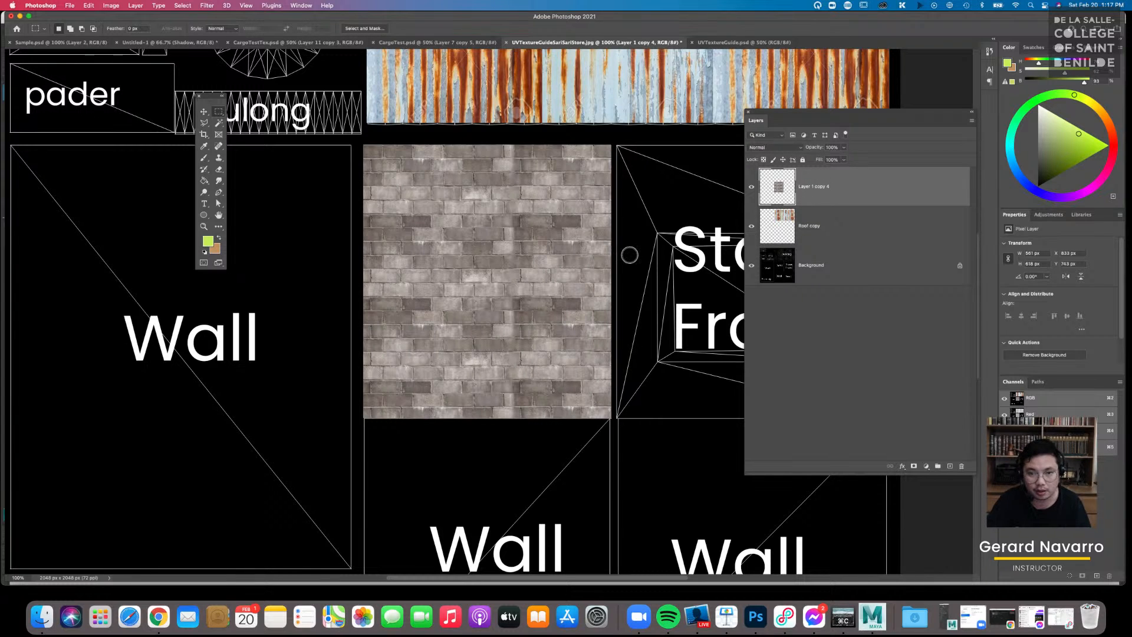
# Rename the merged brick layer as Wall1
pyautogui.press('super+minus')
pyautogui.press('super+minus')
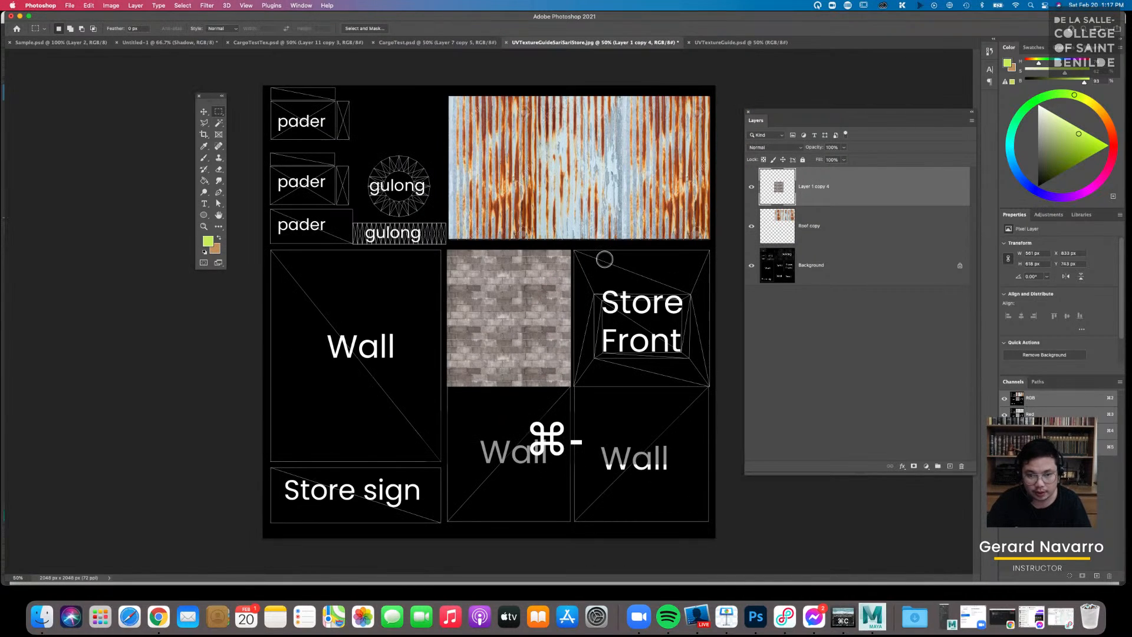
pyautogui.press('v')
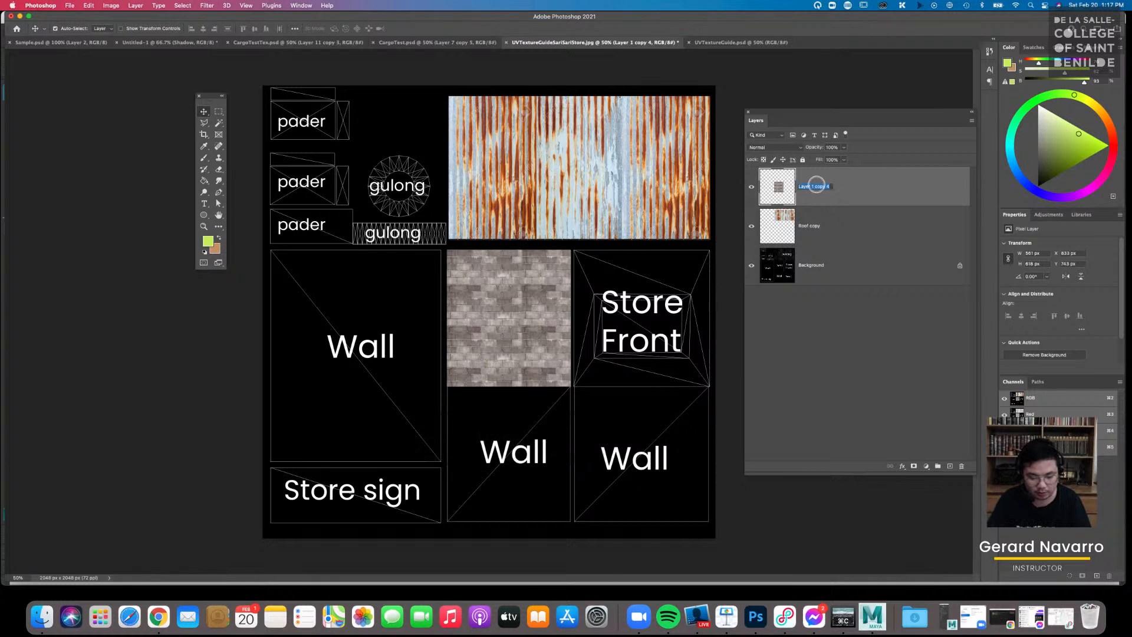
pyautogui.write('Wall1')
pyautogui.press('Return')
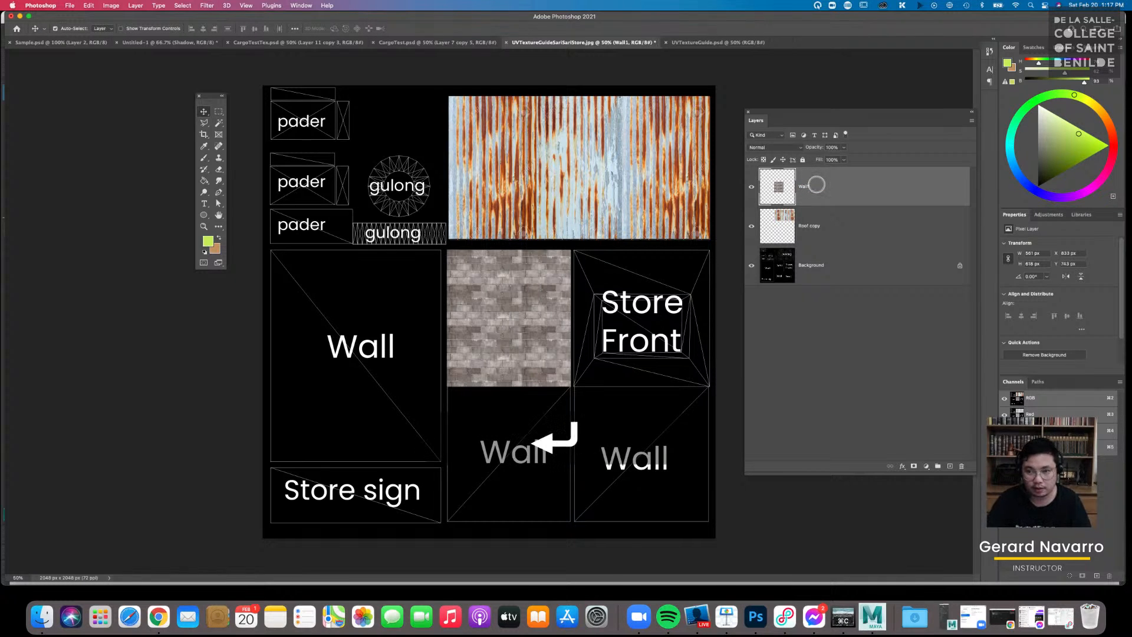
# Copy the Wall1 bricks onto both lower Wall panels and stretch the right-hand copy to its panel's full width
pyautogui.press('v')
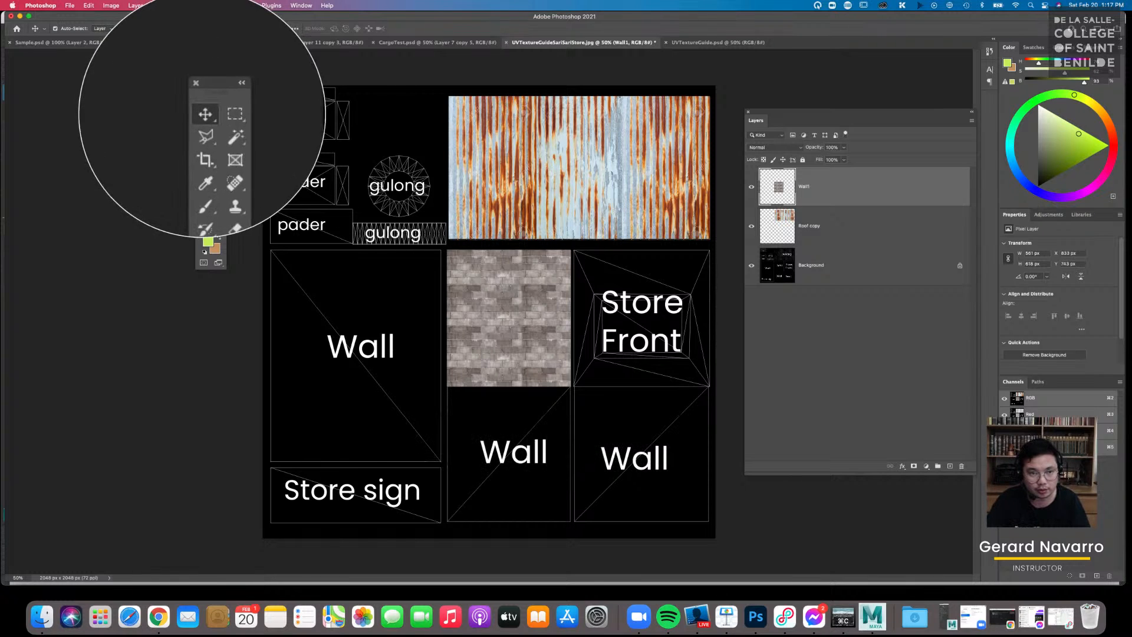
pyautogui.keyDown('alt'); pyautogui.moveTo(519, 301); pyautogui.dragTo(639, 428); pyautogui.keyUp('alt')
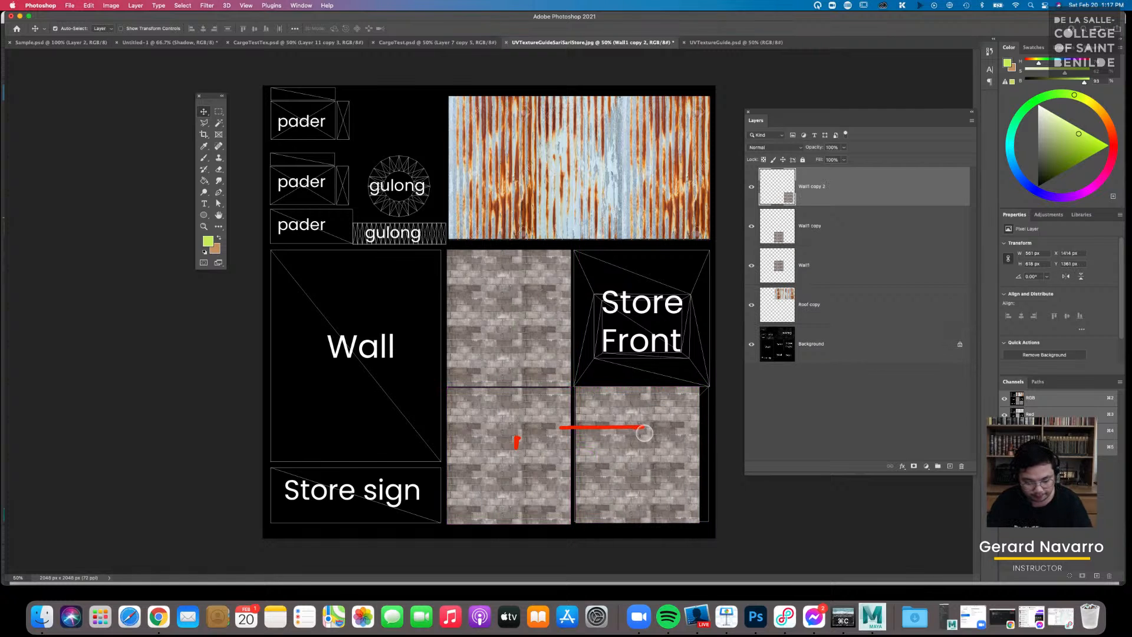
pyautogui.press('super+t')
pyautogui.moveTo(698, 453); pyautogui.dragTo(707, 454)
pyautogui.press('Return')
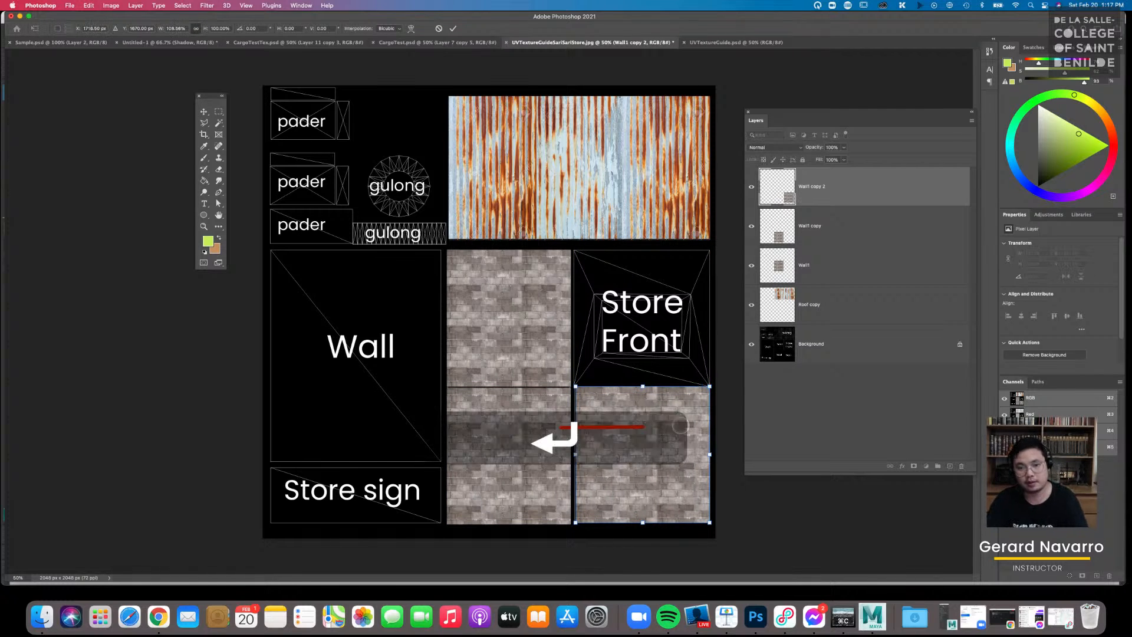
# Switch to Chrome and search Google Images for "ground texture"
pyautogui.press('space')
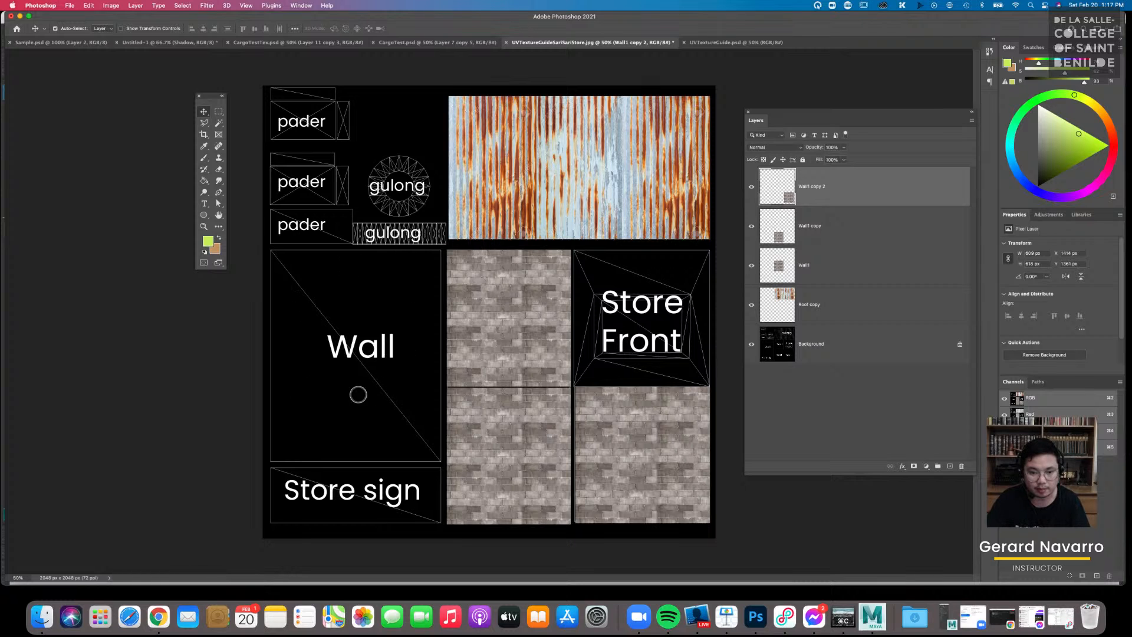
pyautogui.press('super+Tab')
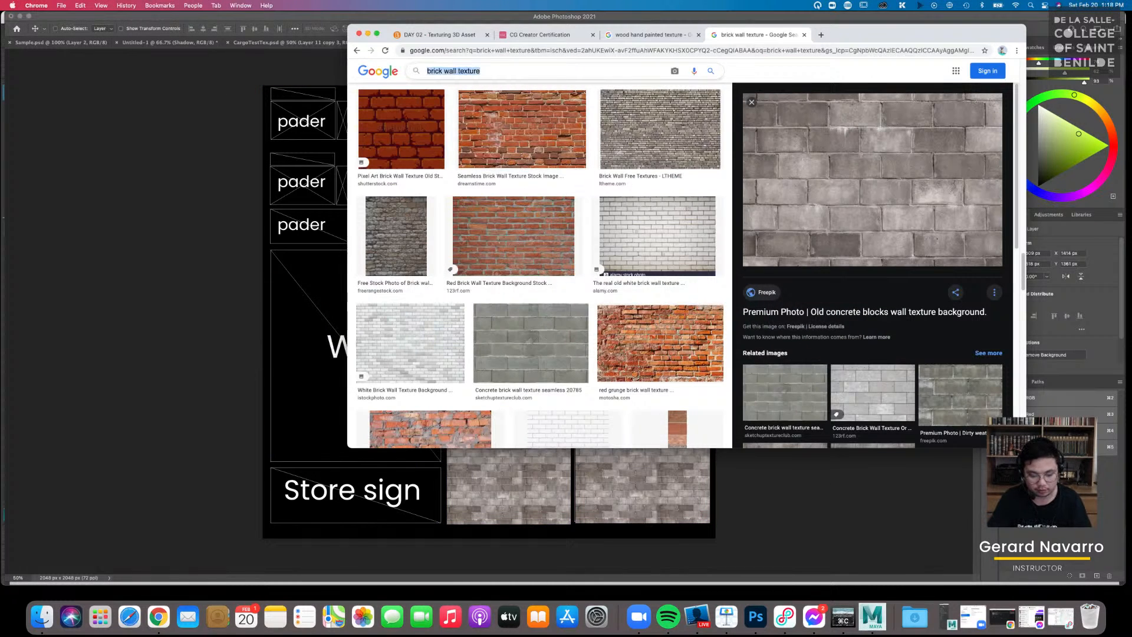
pyautogui.write('ground texture')
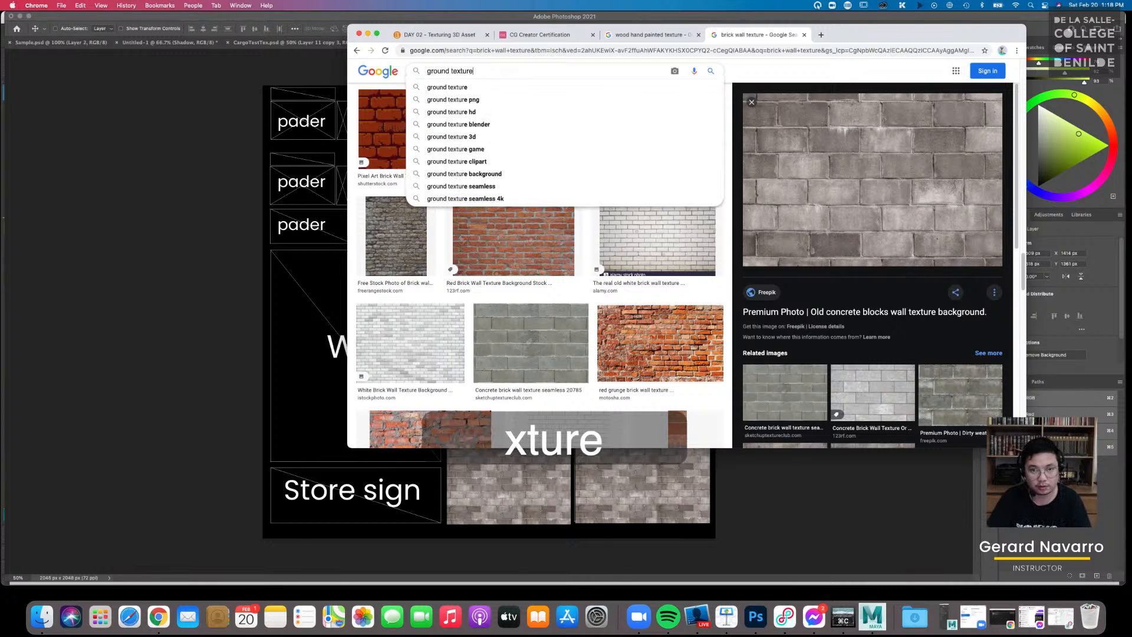
pyautogui.press('Return')
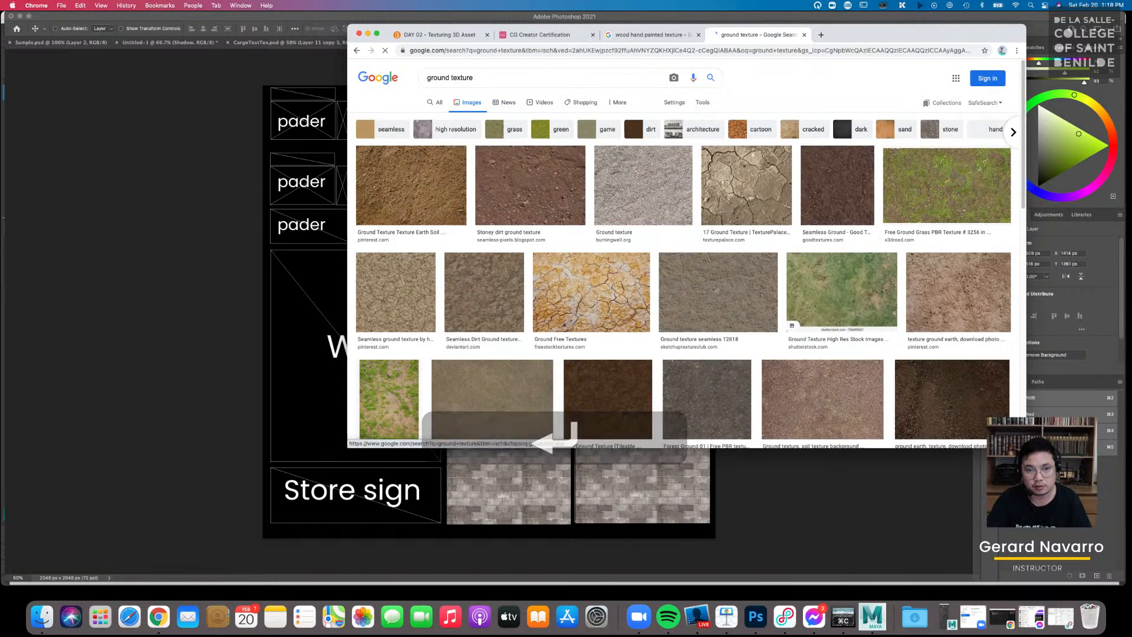
# Browse the ground texture results for the TweakTown "Beautiful 4K terrain textures" image and copy it
pyautogui.scroll(-5, 738, 319)
pyautogui.scroll(-6, 840, 341)
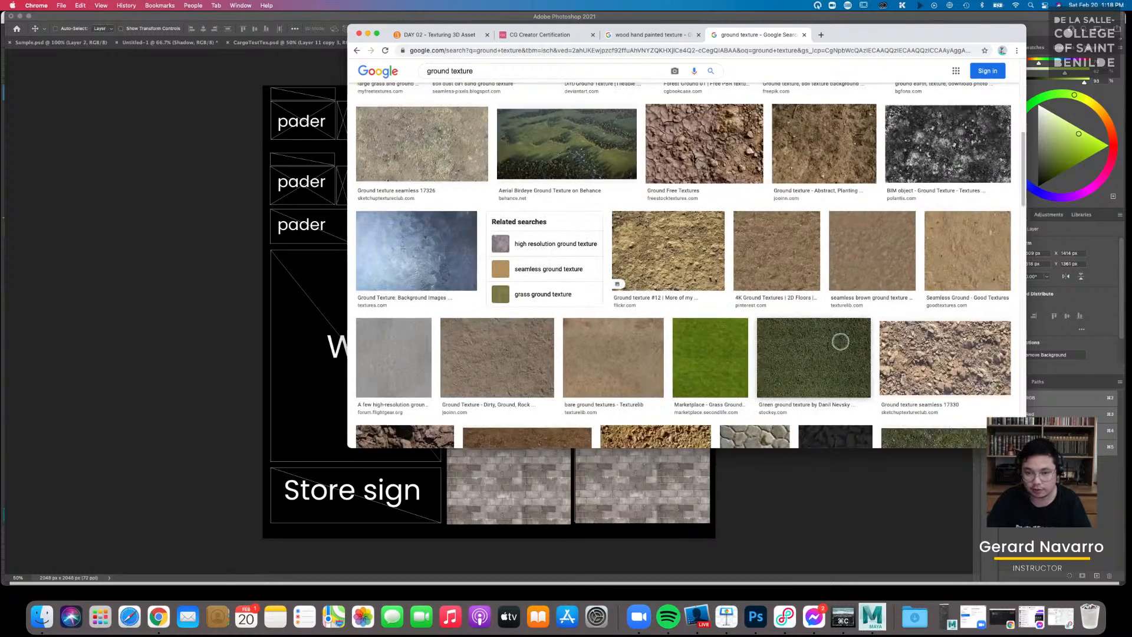
pyautogui.scroll(-5, 841, 341)
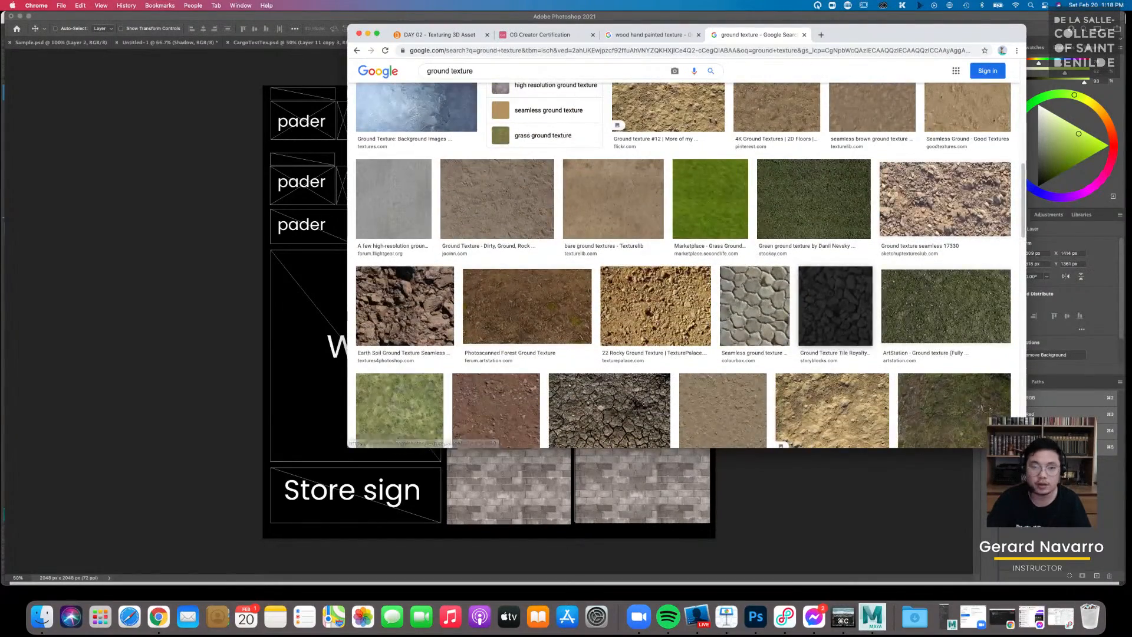
pyautogui.scroll(18, 840, 341)
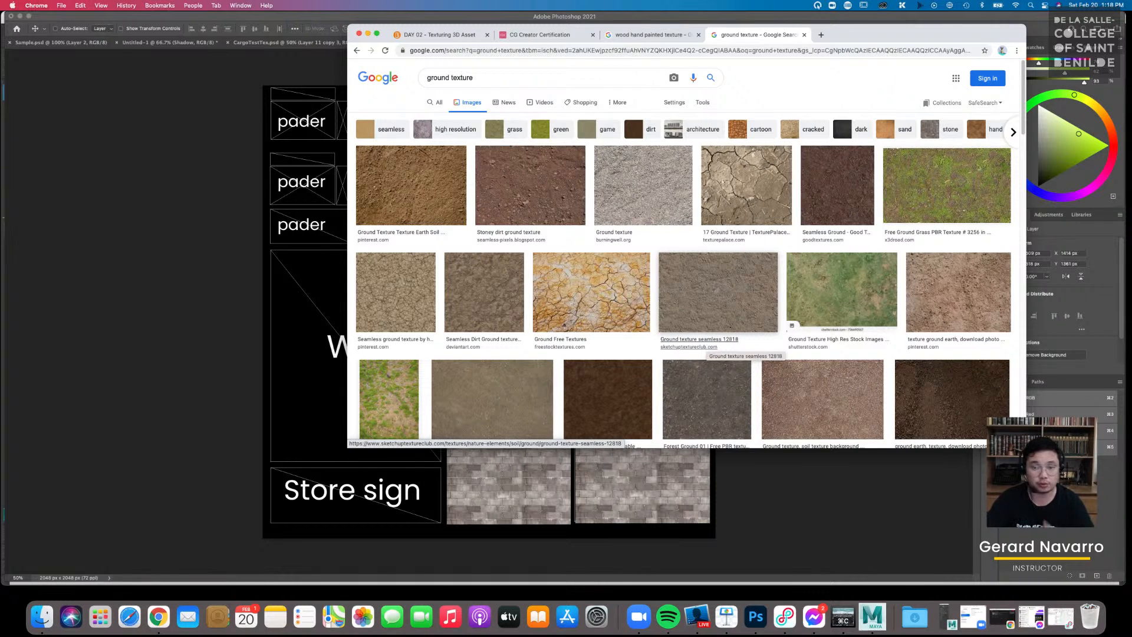
pyautogui.scroll(-5, 780, 352)
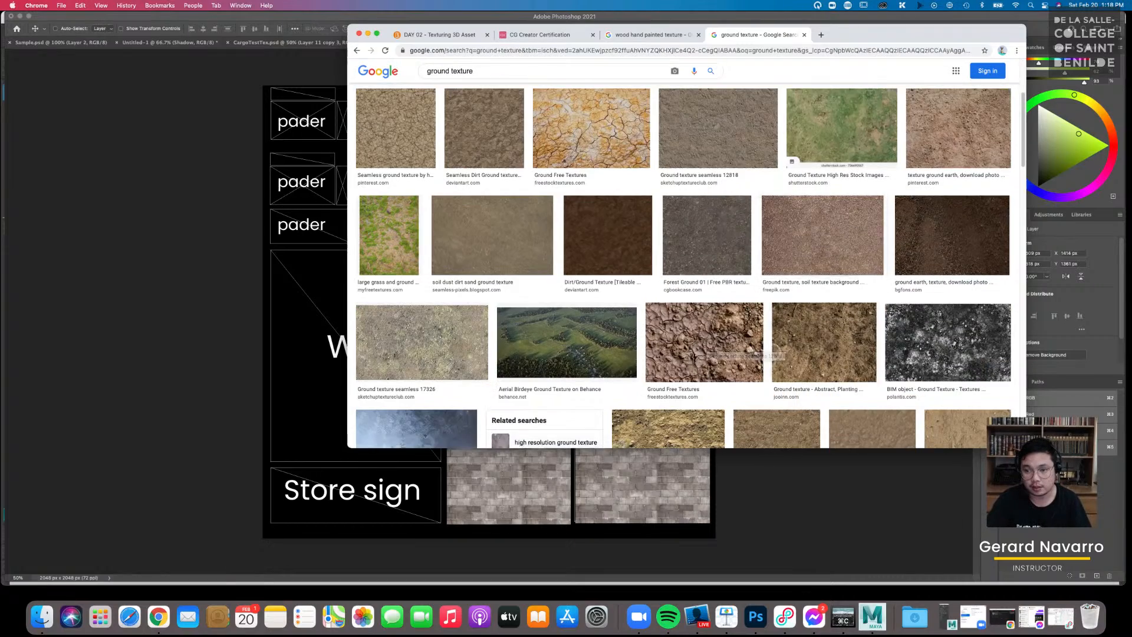
pyautogui.scroll(-6, 780, 353)
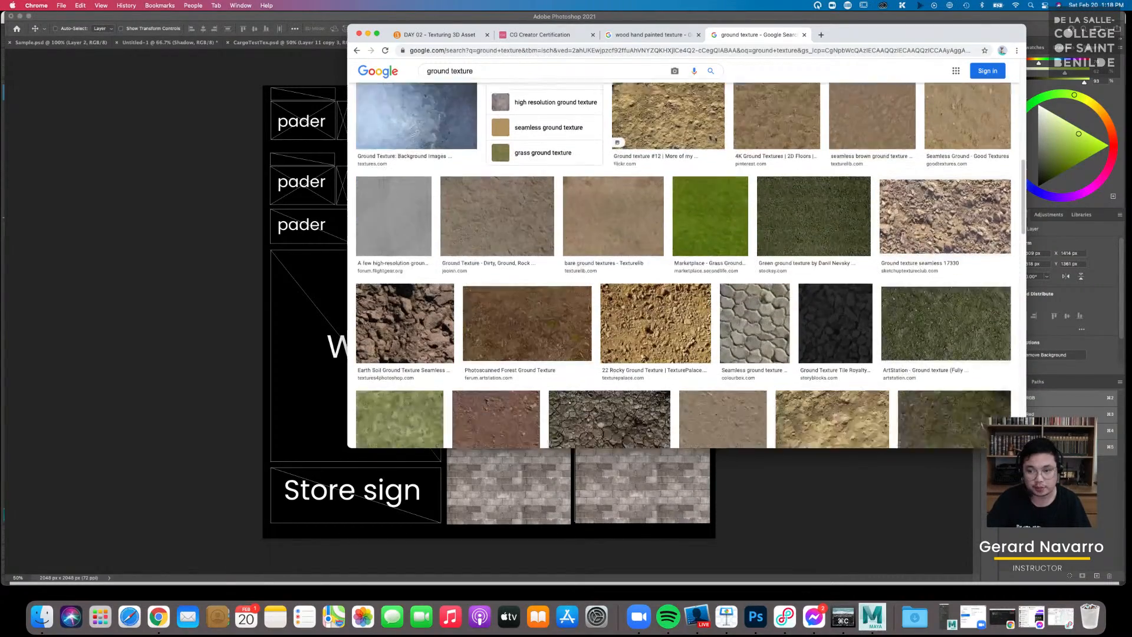
pyautogui.scroll(-4, 780, 352)
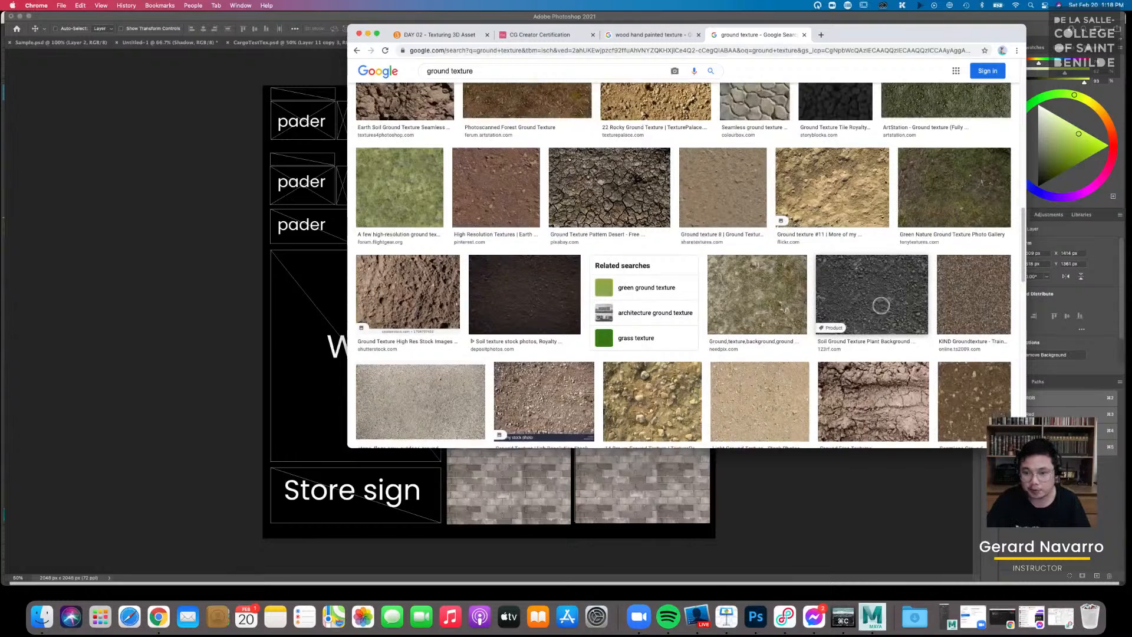
pyautogui.scroll(-5, 876, 294)
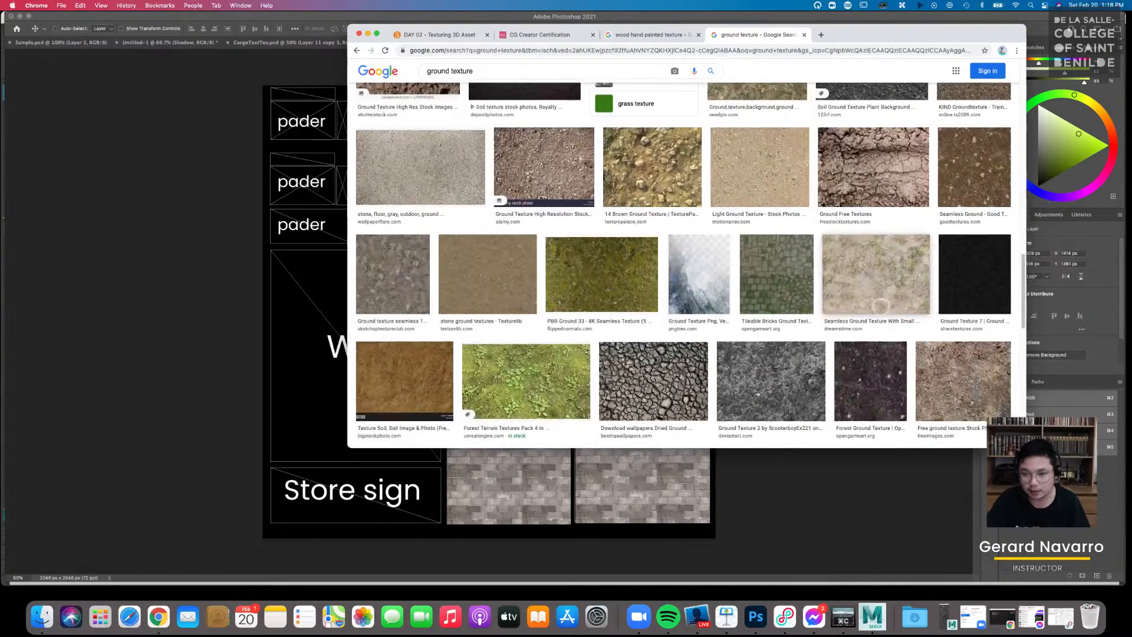
pyautogui.scroll(-3, 880, 305)
pyautogui.scroll(-2, 870, 290)
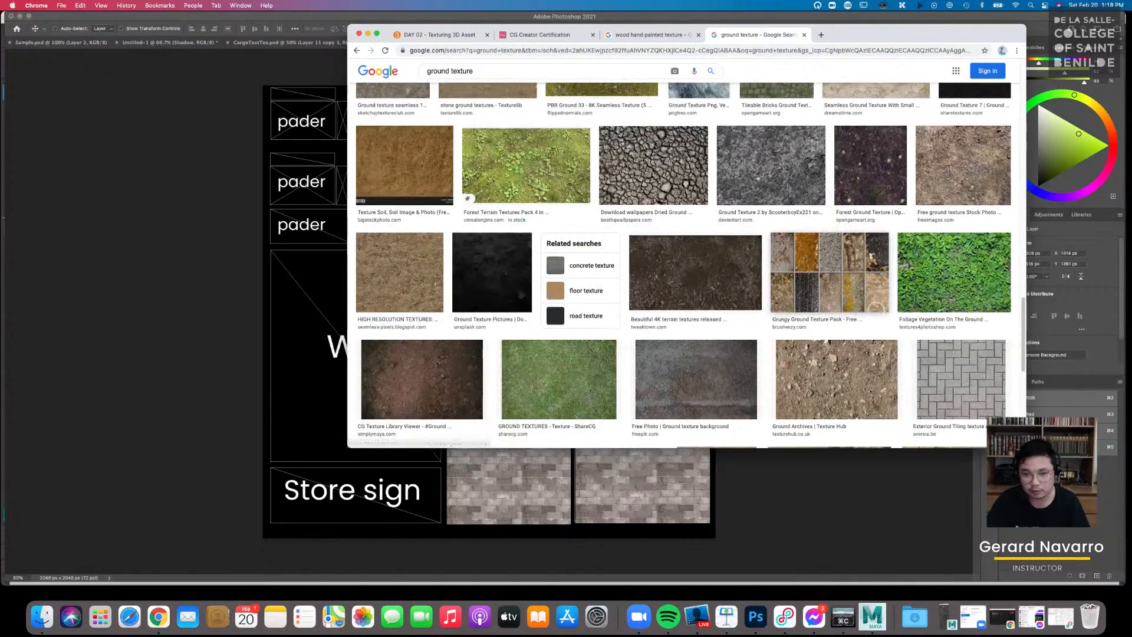
pyautogui.click(698, 268)
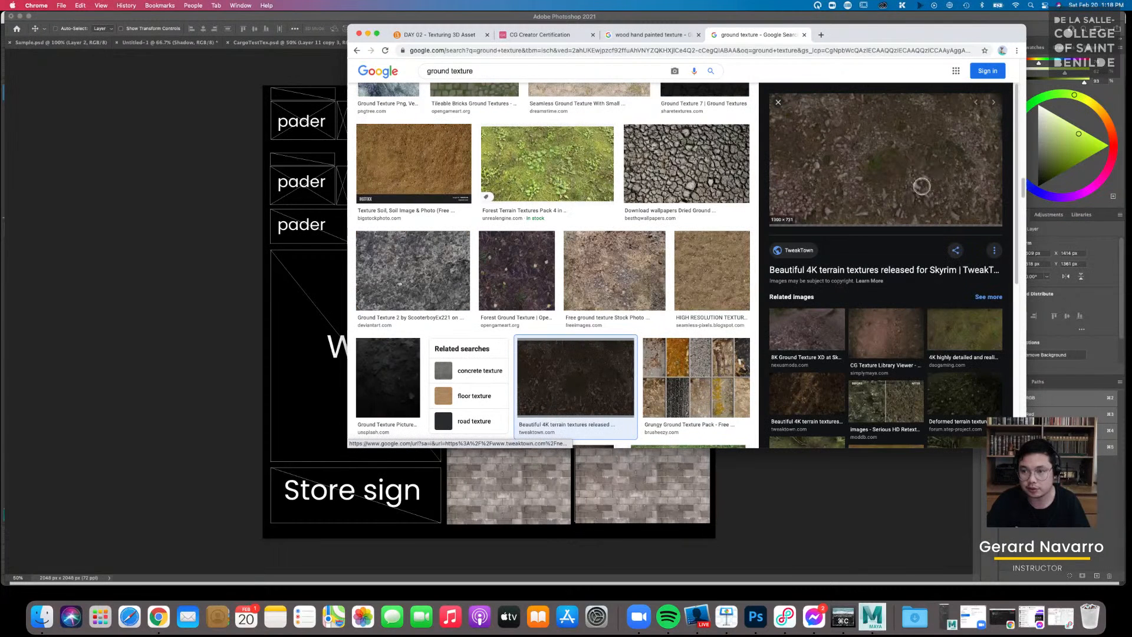
pyautogui.rightClick(914, 168)
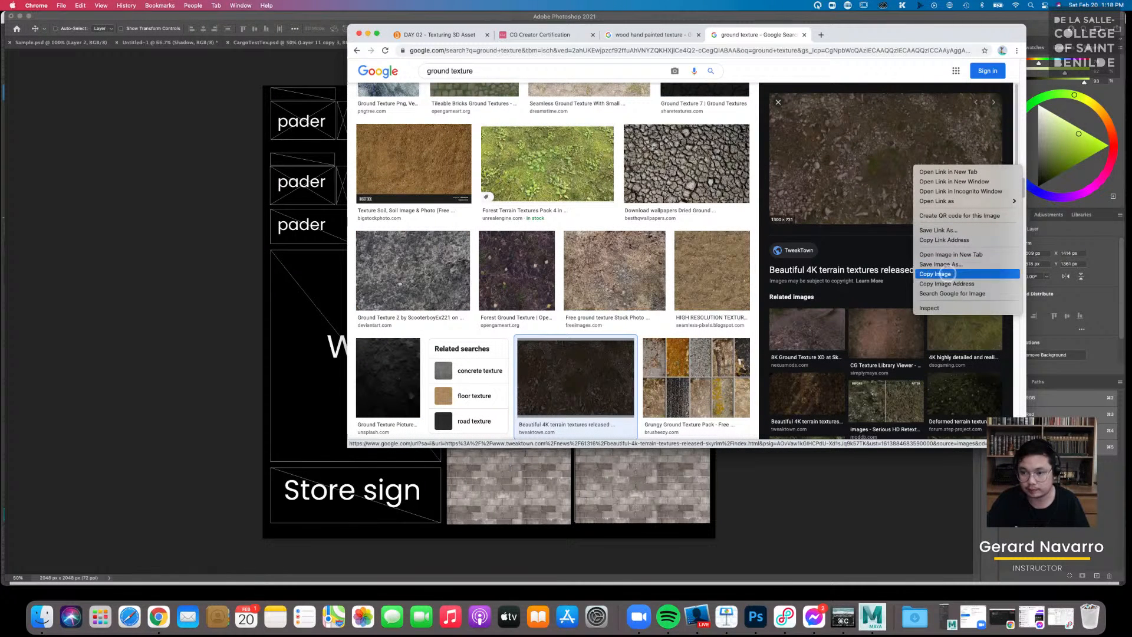
pyautogui.click(934, 273)
# Return to Photoshop and paste the copied ground texture into the sari-sari store UV layout
pyautogui.click(319, 295)
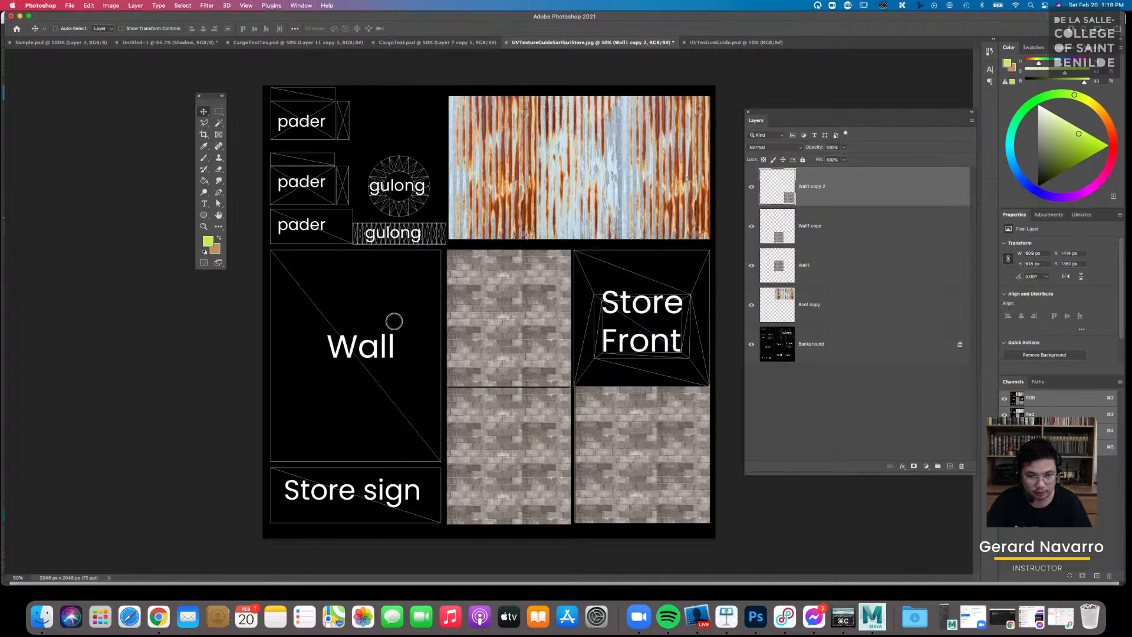
pyautogui.press('super')
pyautogui.press('super+v')
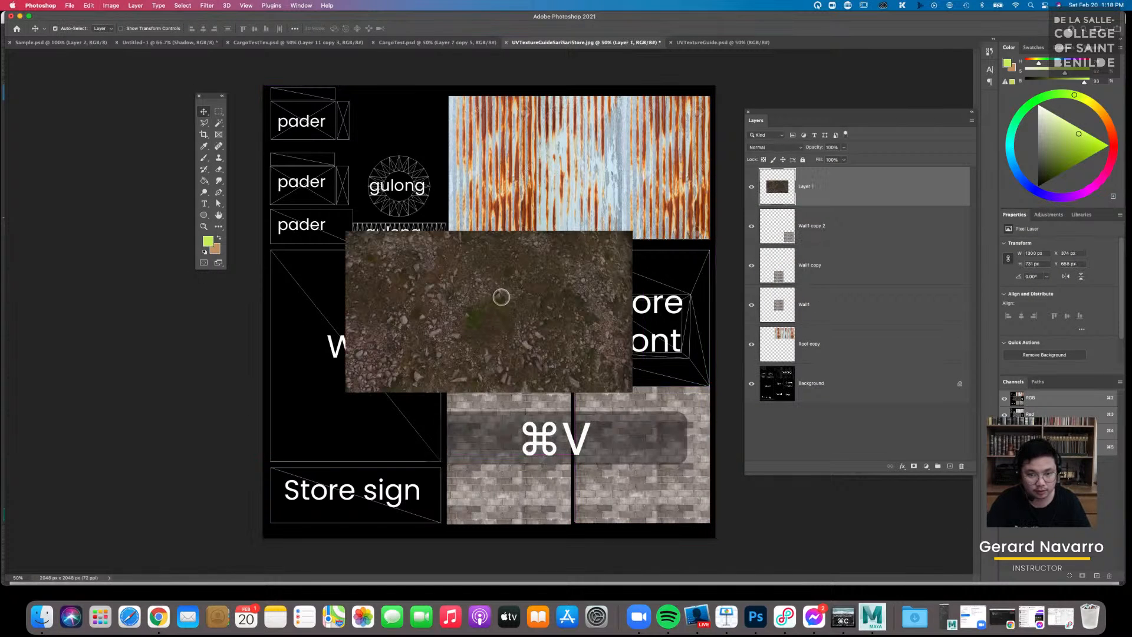
# Rotate the ground texture 90° and stretch it to fit the large Wall panel above the Store sign
pyautogui.moveTo(501, 297); pyautogui.dragTo(441, 313)
pyautogui.press('super+t')
pyautogui.moveTo(566, 242); pyautogui.dragTo(494, 444)
pyautogui.moveTo(441, 309); pyautogui.dragTo(379, 370)
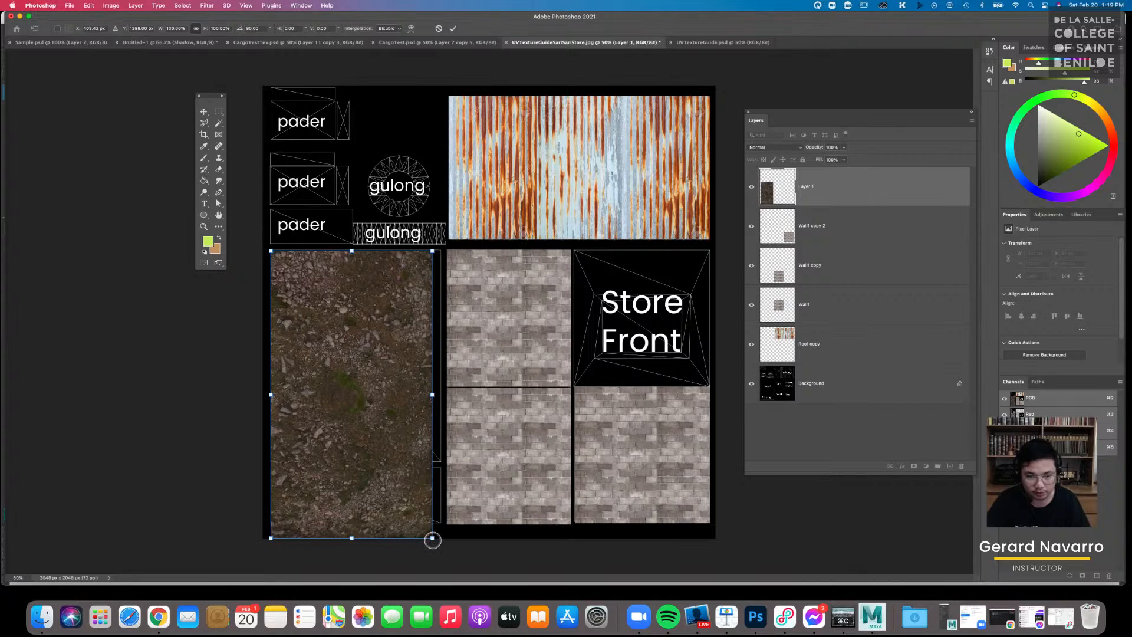
pyautogui.keyDown('shift'); pyautogui.moveTo(433, 538); pyautogui.dragTo(439, 462); pyautogui.keyUp('shift')
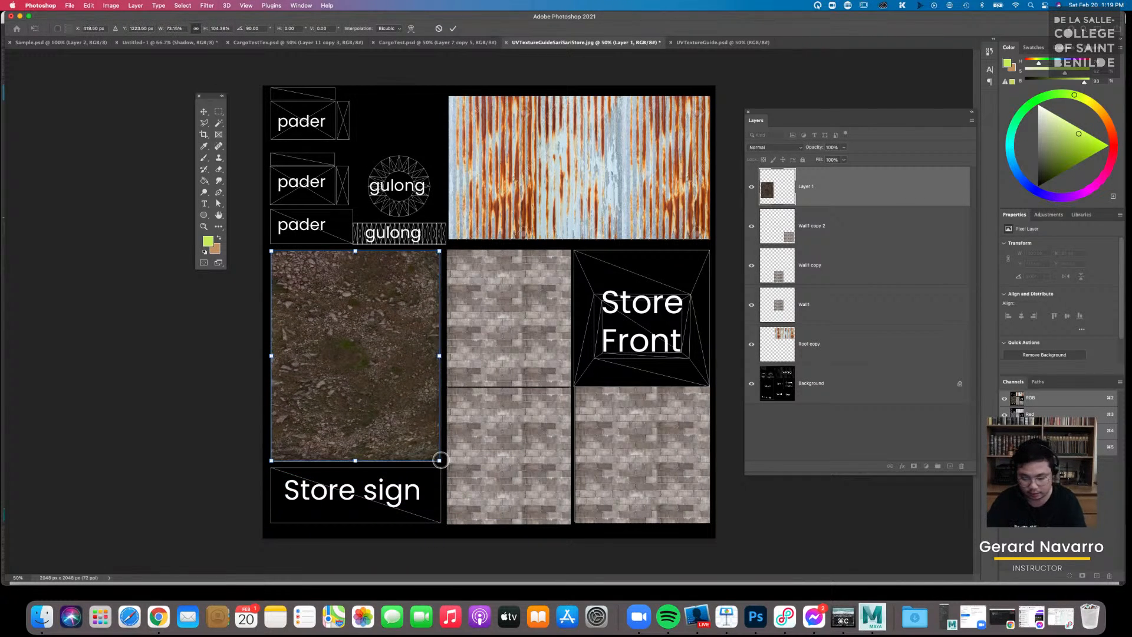
pyautogui.press('Return')
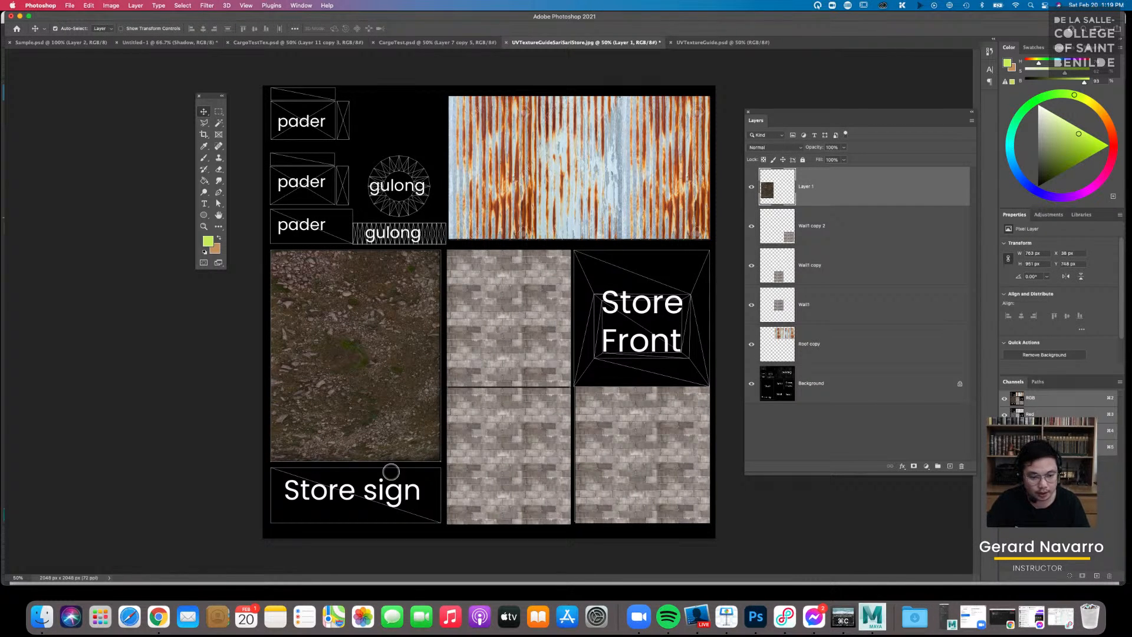
# Switch to Chrome and search Google Images for "sarisari store front"
pyautogui.click(158, 616)
pyautogui.scroll(-2, 481, 242)
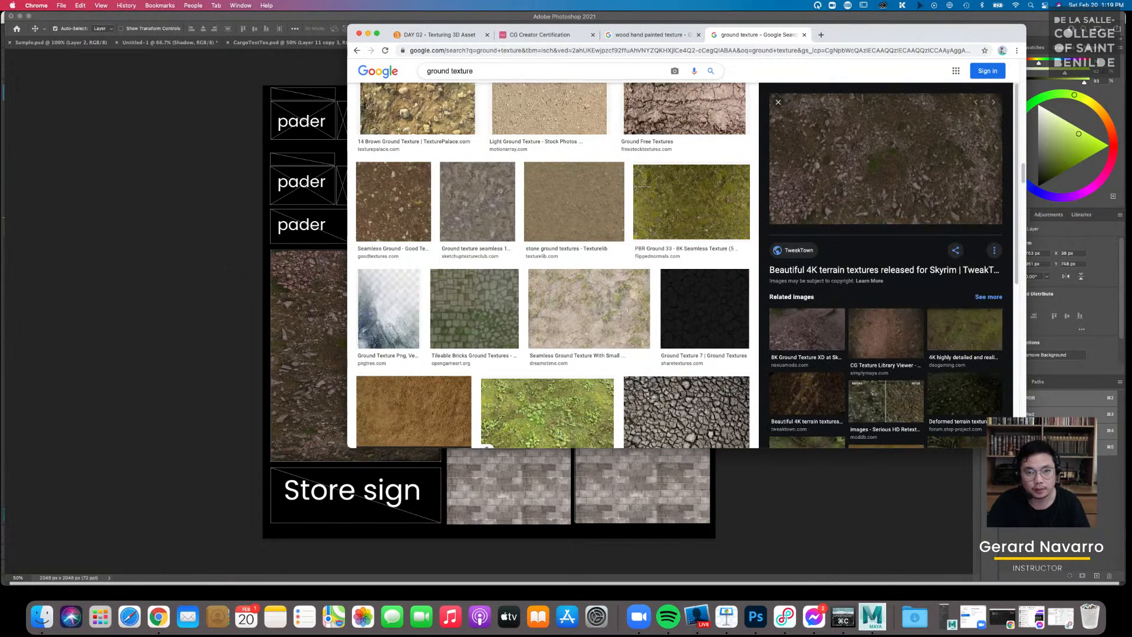
pyautogui.write('sr')
pyautogui.press('BackSpace')
pyautogui.write('arisari st')
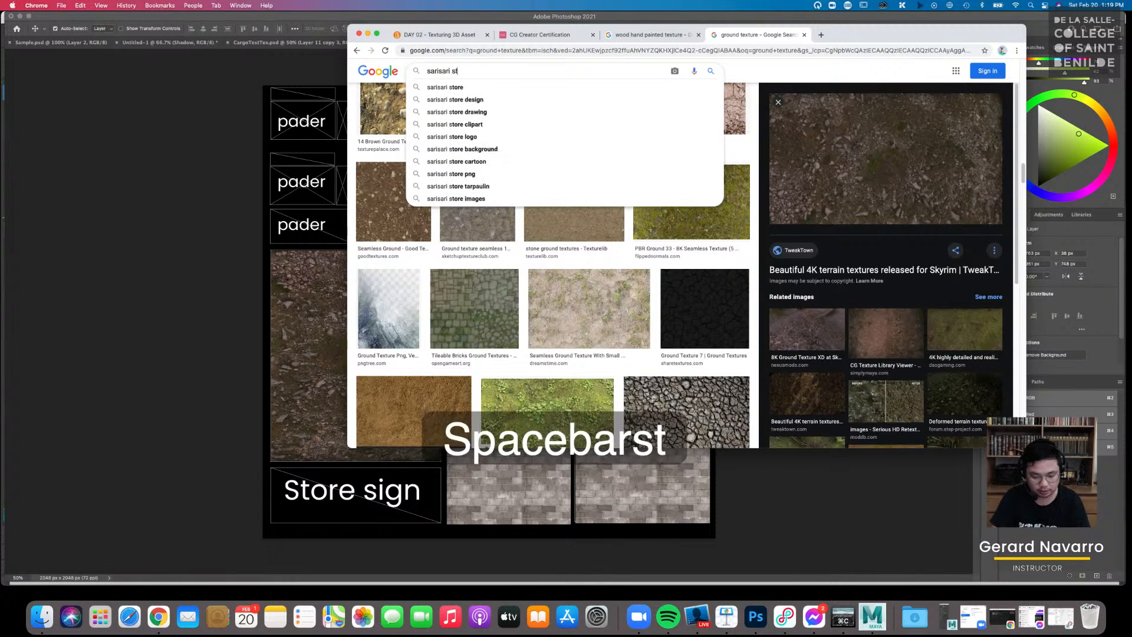
pyautogui.write('ore front')
pyautogui.press('Return')
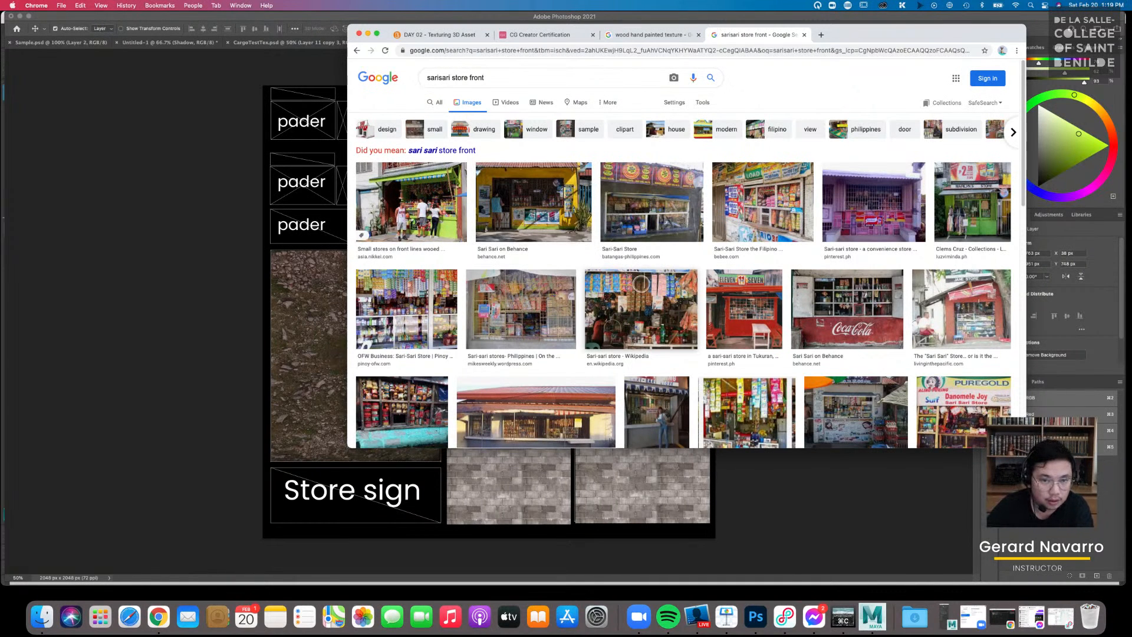
# Find the red Coca-Cola storefront image from Behance among the results and copy it
pyautogui.scroll(-2, 502, 270)
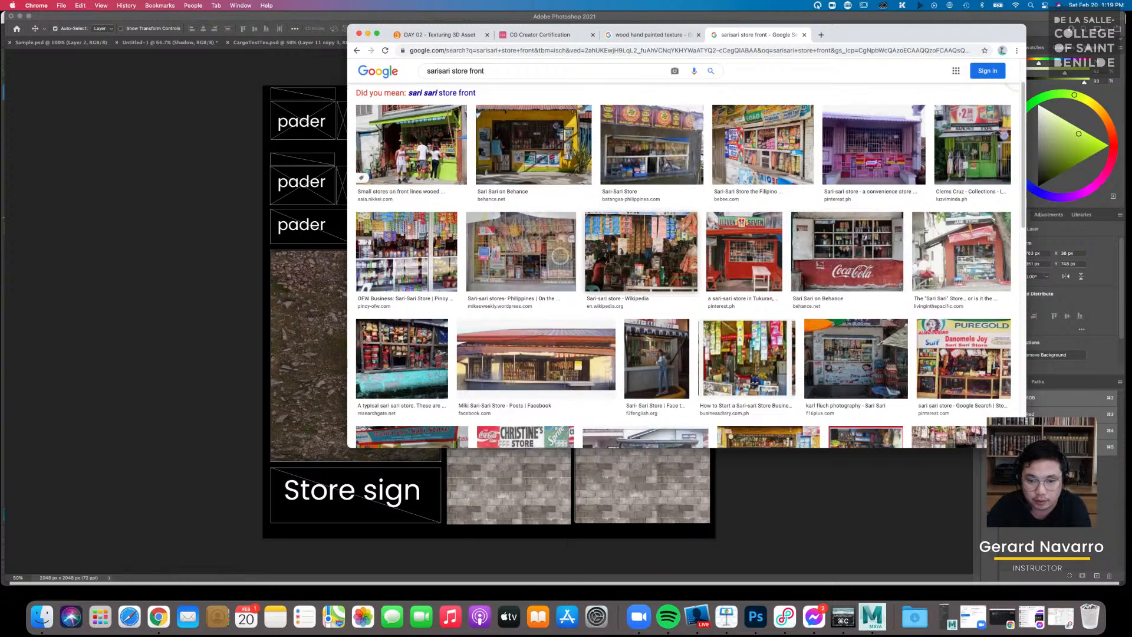
pyautogui.scroll(-3, 555, 285)
pyautogui.scroll(1, 555, 285)
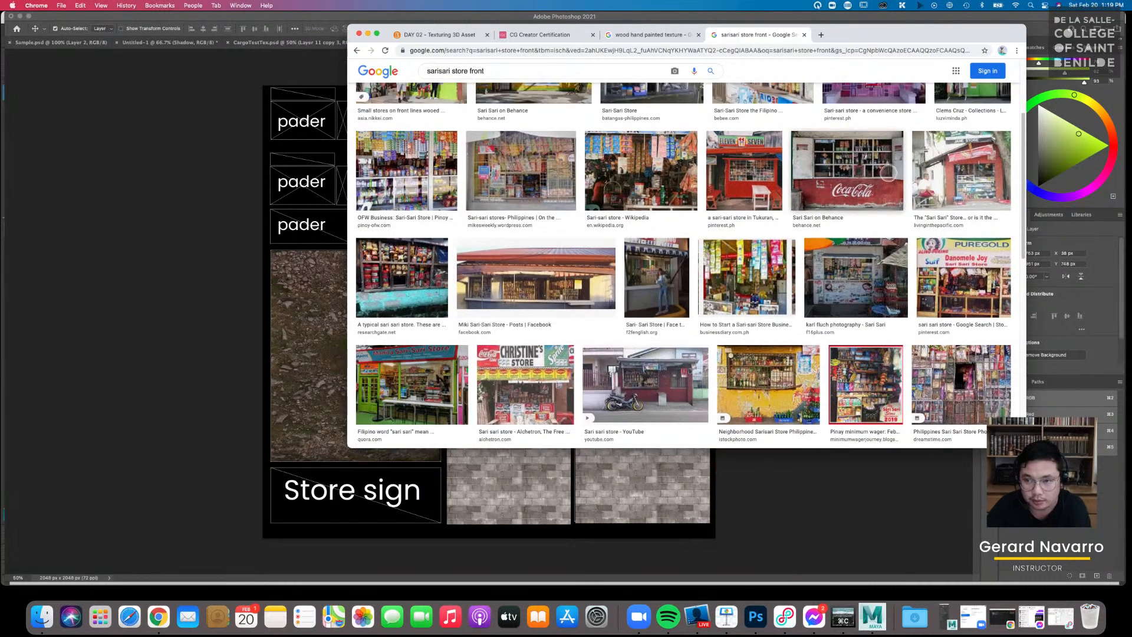
pyautogui.click(888, 177)
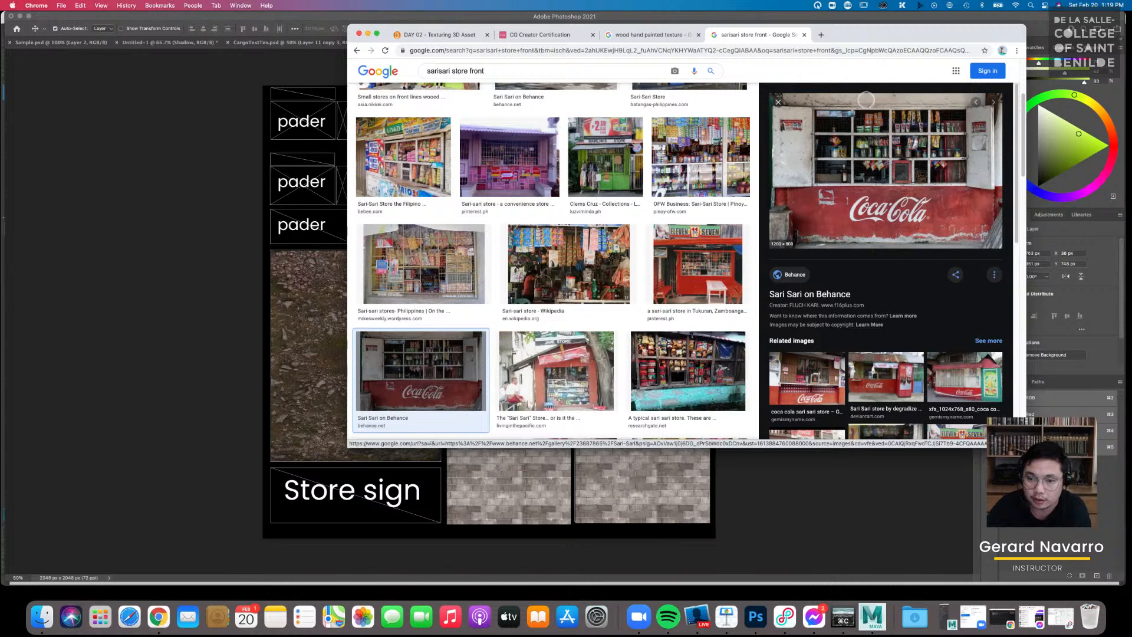
pyautogui.click(670, 517)
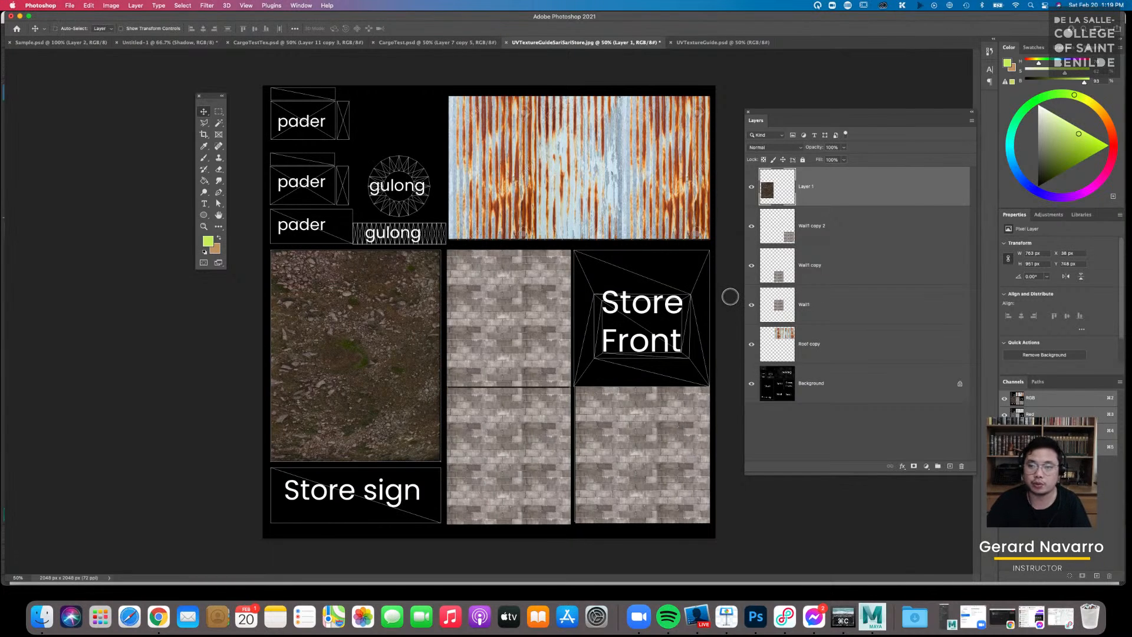
pyautogui.press('super+Tab')
pyautogui.scroll(-2, 886, 222)
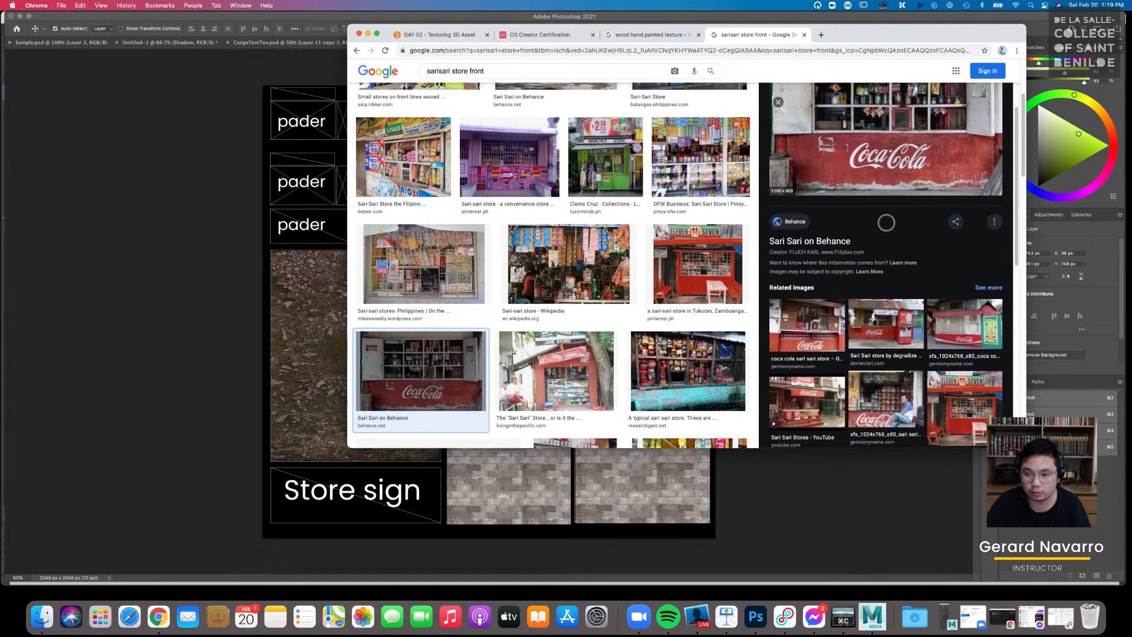
pyautogui.scroll(2, 886, 223)
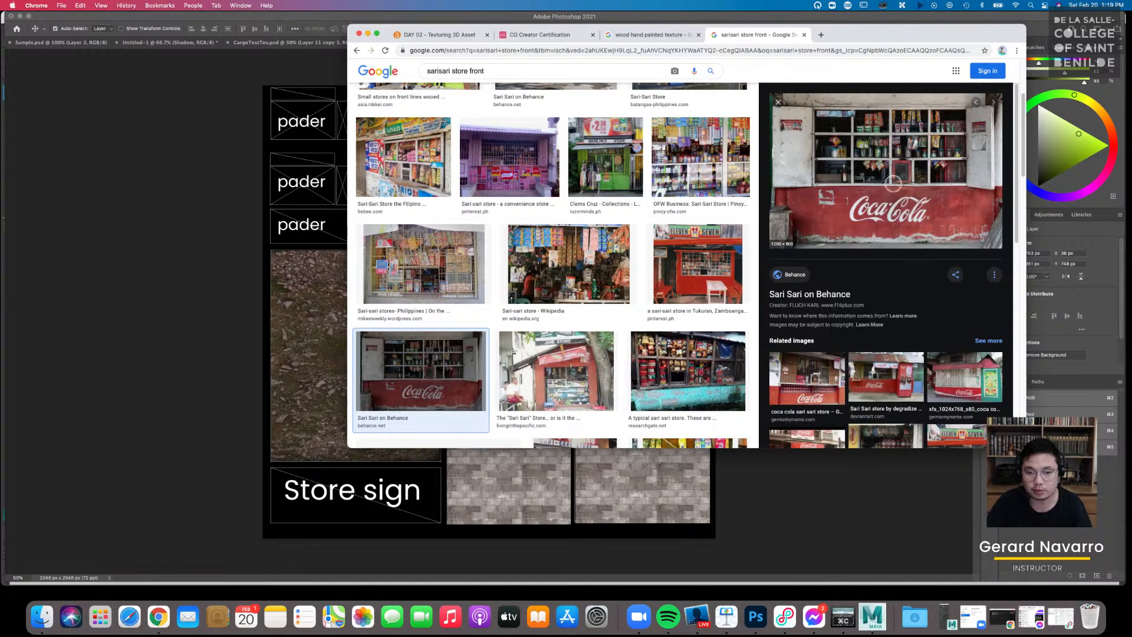
pyautogui.rightClick(911, 183)
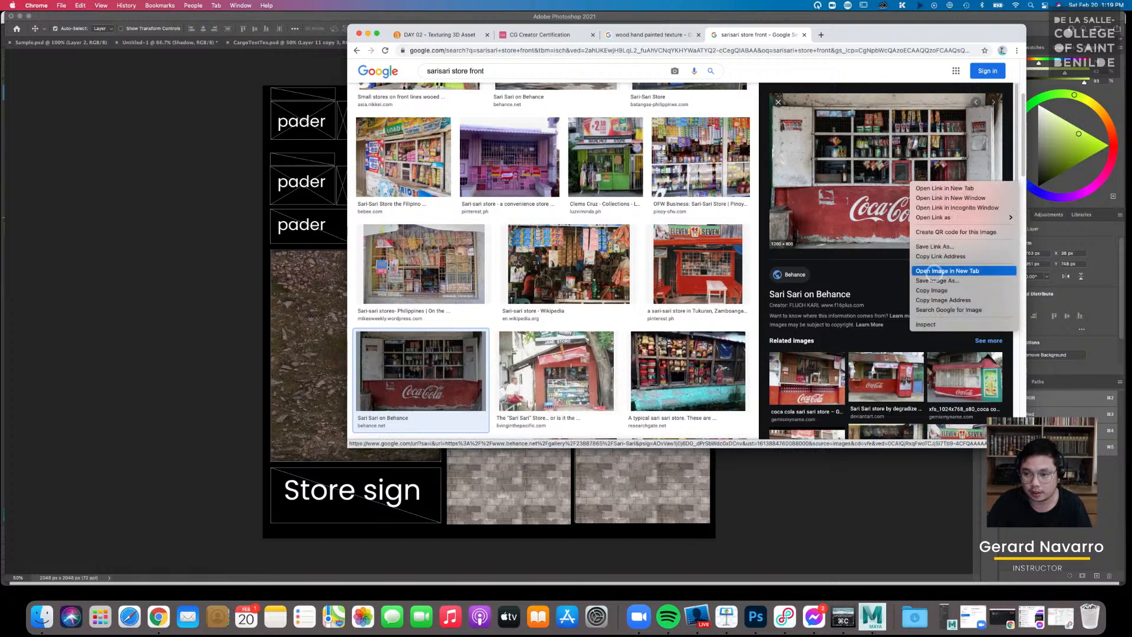
pyautogui.click(931, 290)
# Paste the storefront photo into the Photoshop UV layout, scale it to about 56%, and place it over the Store Front panel
pyautogui.click(720, 475)
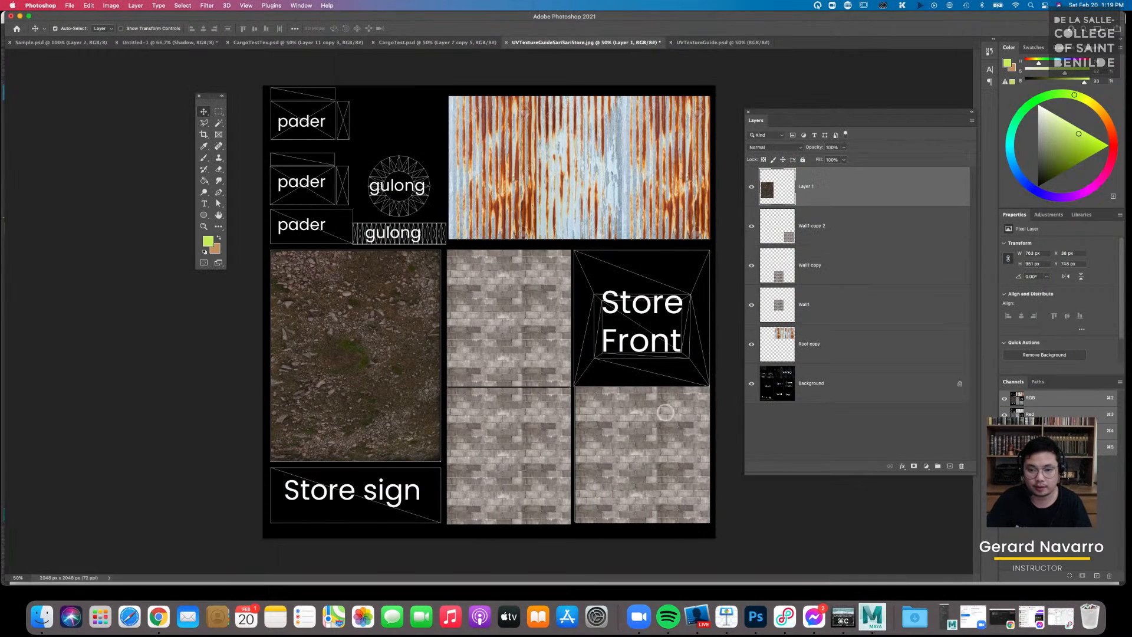
pyautogui.press('super+v')
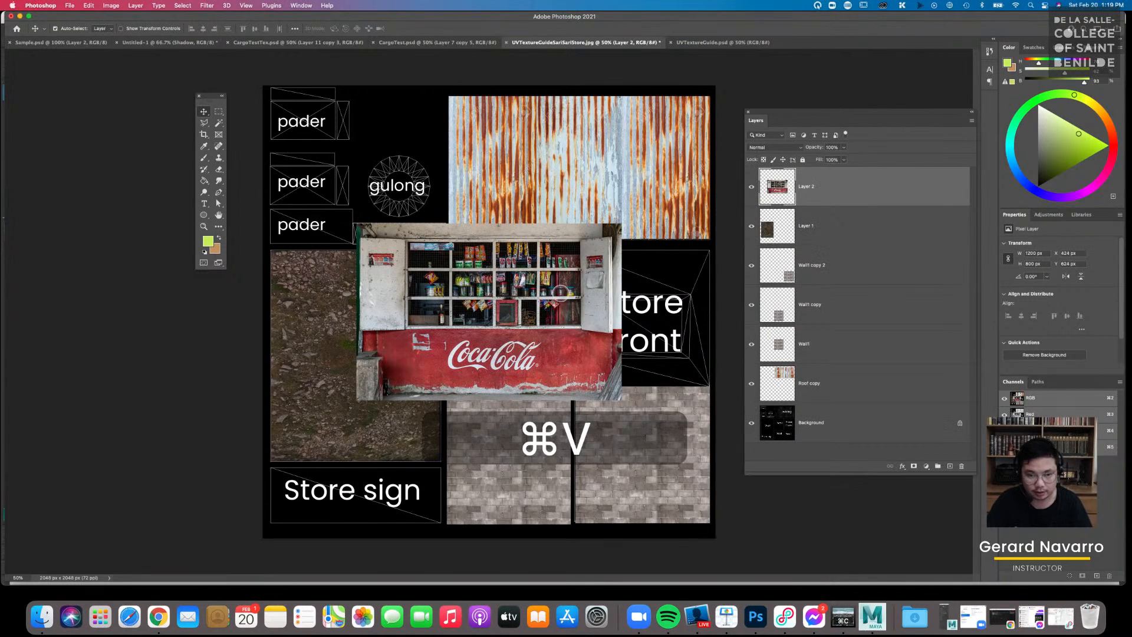
pyautogui.press('super+t')
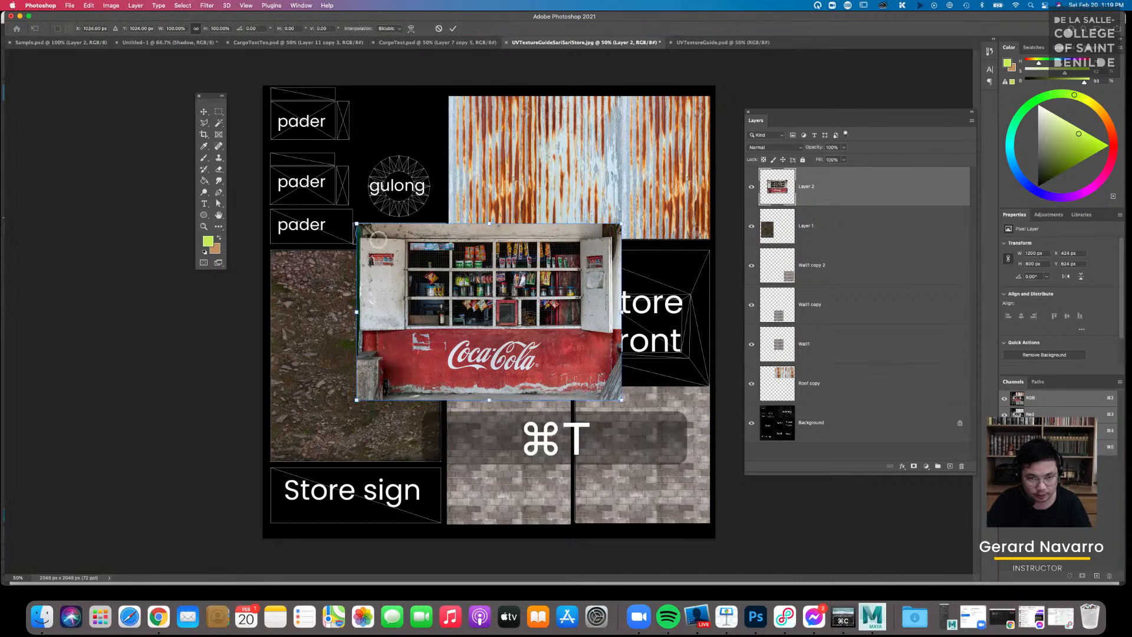
pyautogui.moveTo(357, 224); pyautogui.dragTo(455, 286)
pyautogui.moveTo(549, 317); pyautogui.dragTo(663, 335)
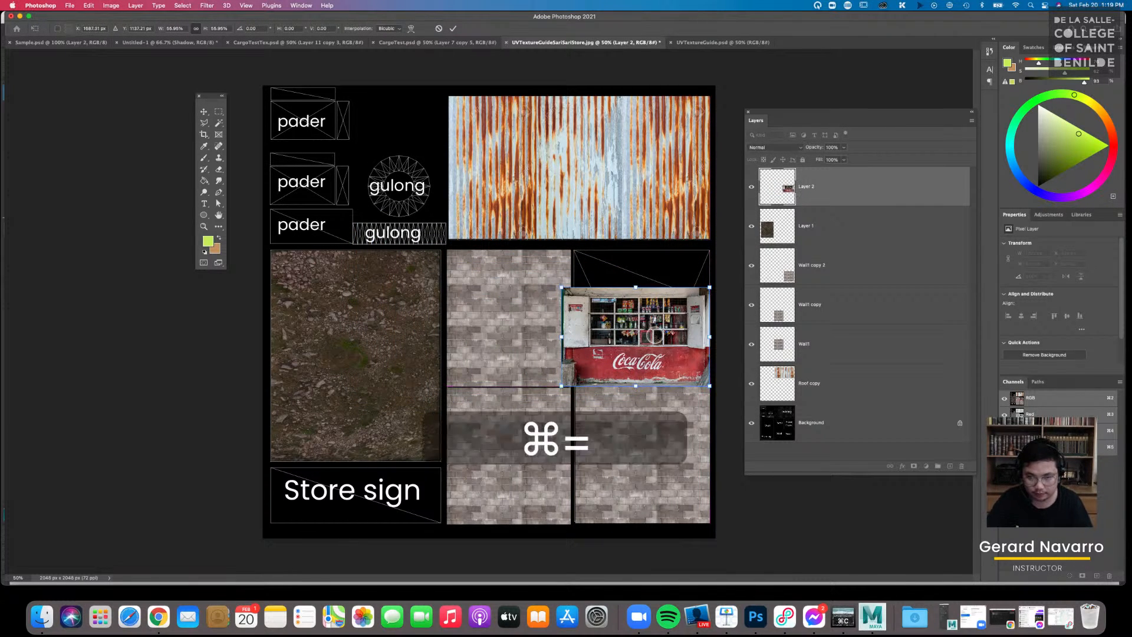
# Nudge the storefront photo into line with the Store Front panel's lower edge and lower its layer opacity to about 46%
pyautogui.press('super+equal')
pyautogui.press('super+equal')
pyautogui.moveTo(611, 327); pyautogui.dragTo(245, 286)
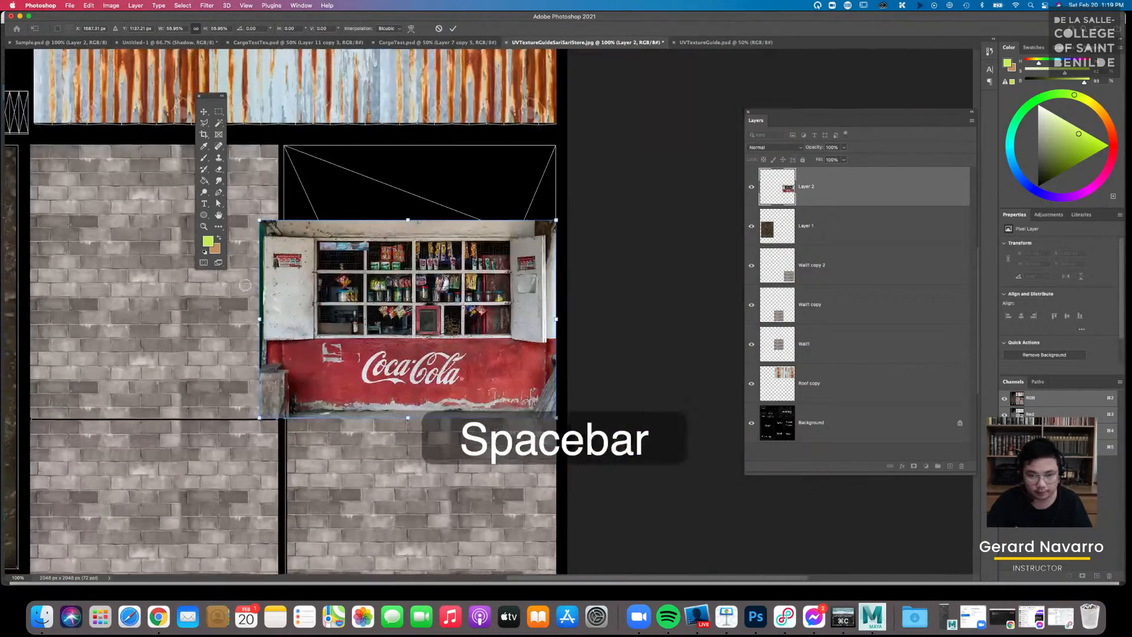
pyautogui.moveTo(378, 304)
pyautogui.mouseDown()
pyautogui.moveTo(541, 155)
pyautogui.moveTo(514, 183)
pyautogui.moveTo(480, 276)
pyautogui.moveTo(378, 322)
pyautogui.mouseUp()
pyautogui.press('Return')
pyautogui.click(844, 148)
pyautogui.moveTo(845, 159); pyautogui.dragTo(821, 161)
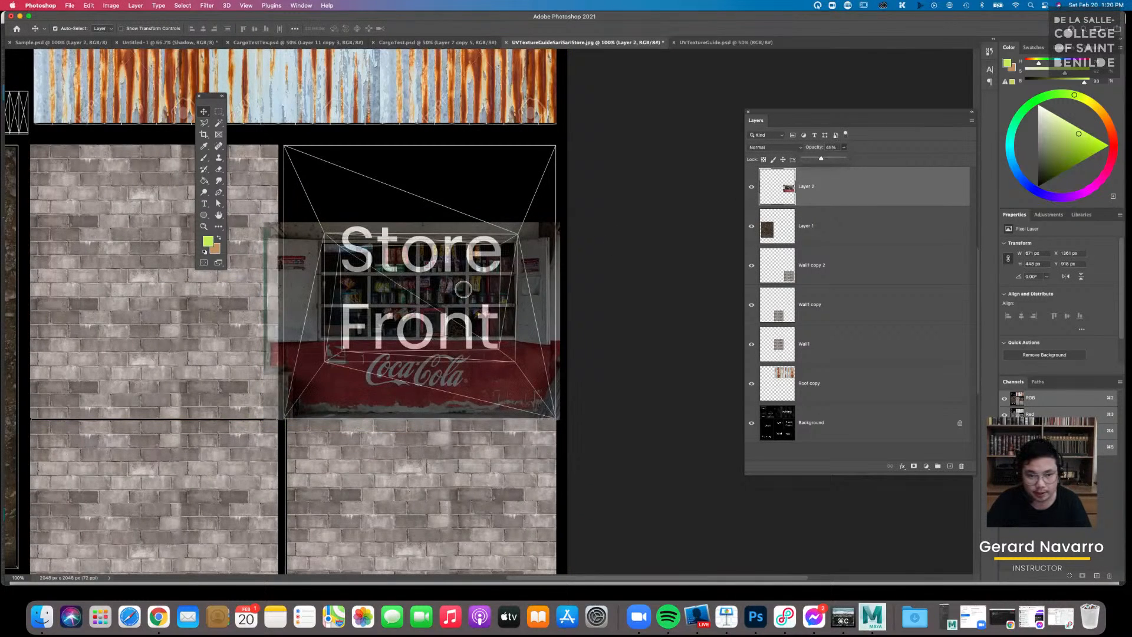
# Move the storefront photo slightly up in the Store Front panel and compare it with the finished layout in UVTextureGuide.psd
pyautogui.moveTo(469, 288); pyautogui.dragTo(481, 258)
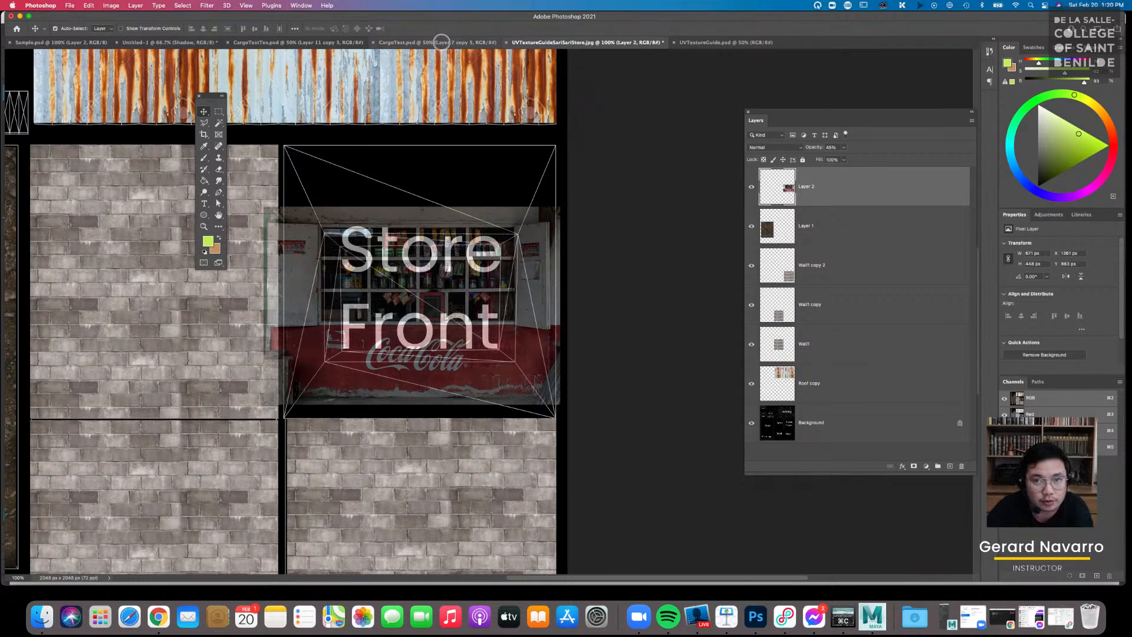
pyautogui.click(714, 42)
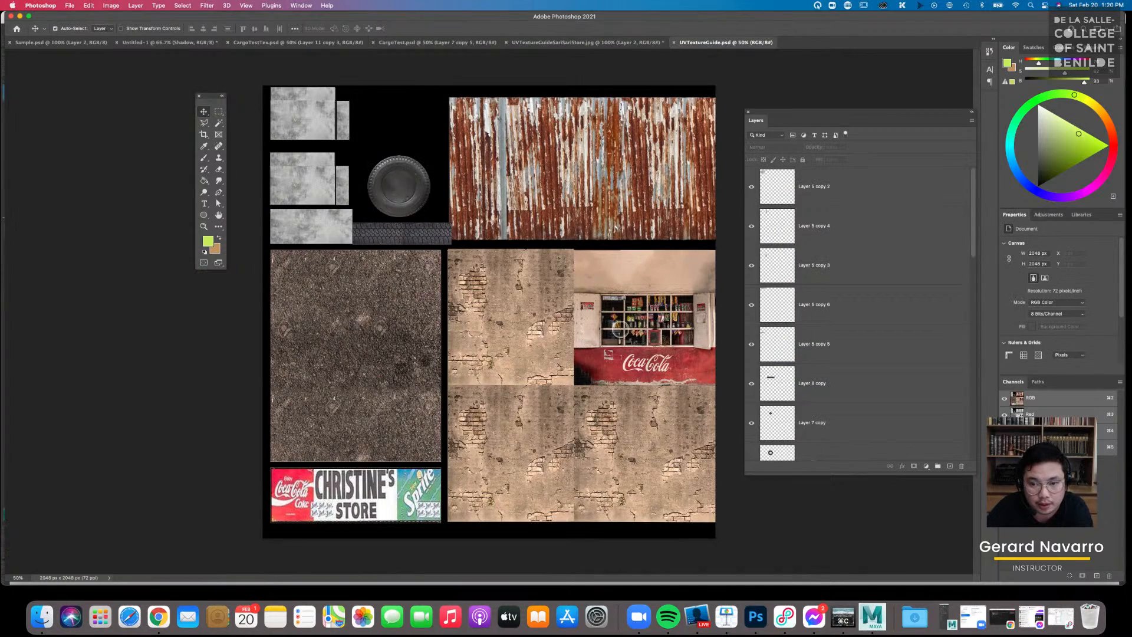
pyautogui.click(568, 43)
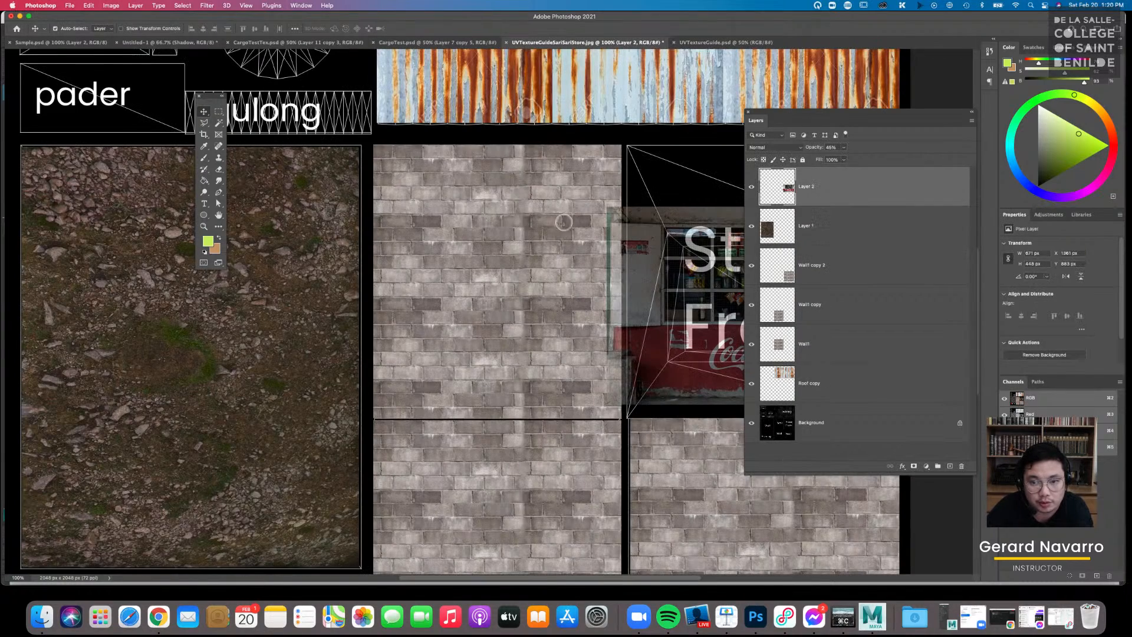
# Free-transform the storefront photo, resizing its sides so that it spans the Store Front panel's width and meets its lower edge
pyautogui.press('space')
pyautogui.moveTo(602, 217); pyautogui.dragTo(337, 210)
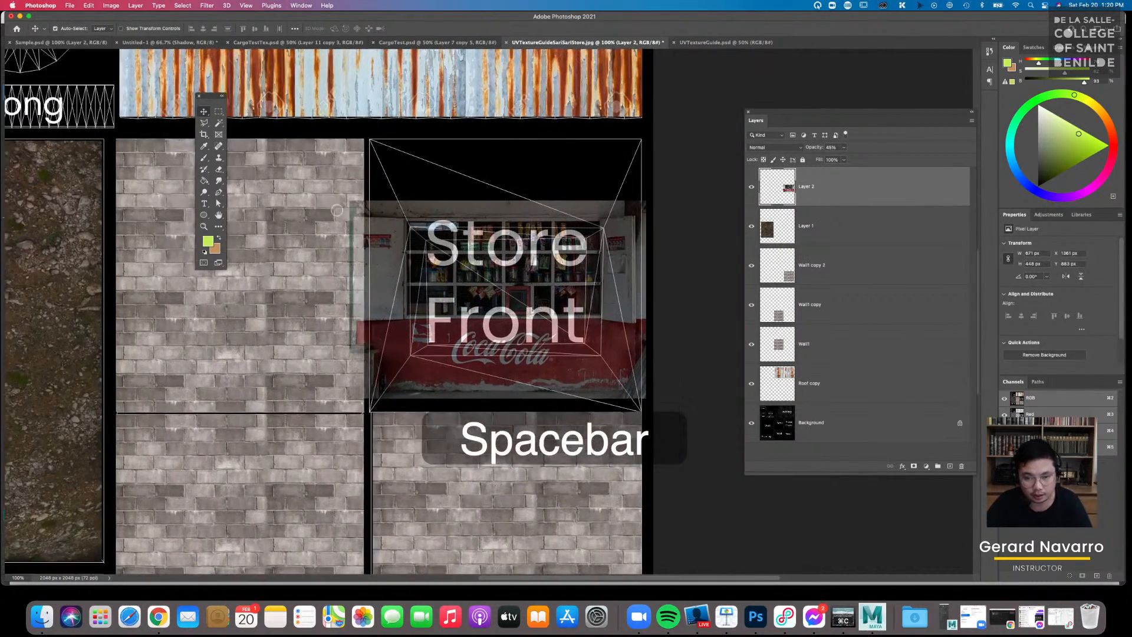
pyautogui.press('super+t')
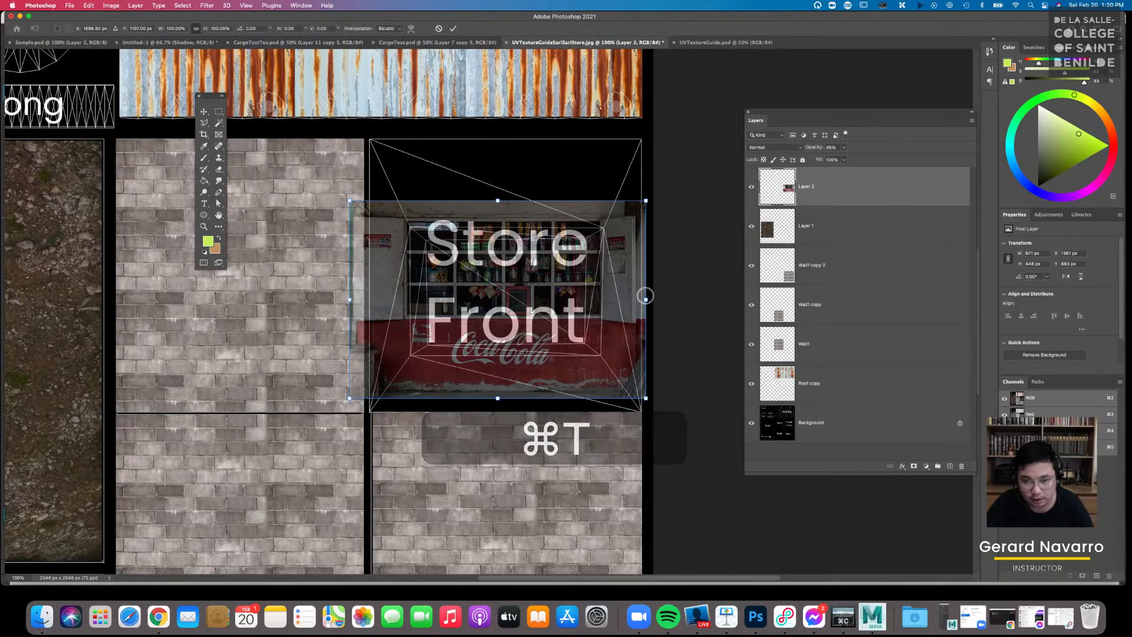
pyautogui.moveTo(645, 299); pyautogui.dragTo(648, 298)
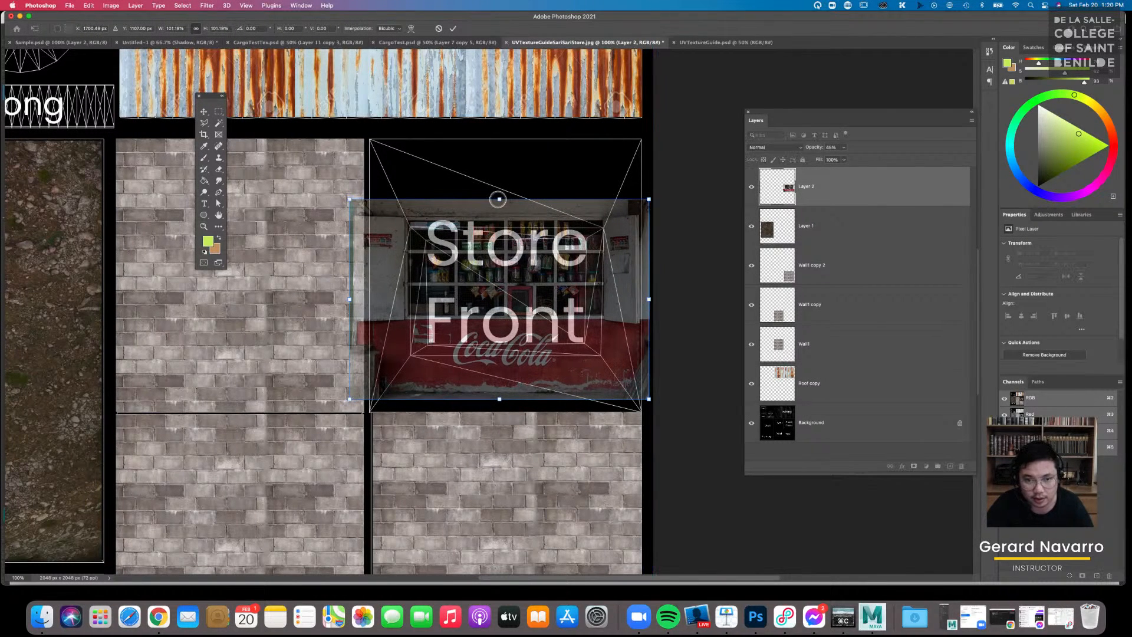
pyautogui.moveTo(500, 198); pyautogui.dragTo(499, 208)
pyautogui.moveTo(499, 399); pyautogui.dragTo(500, 411)
pyautogui.moveTo(349, 310); pyautogui.dragTo(365, 315)
pyautogui.press('Return')
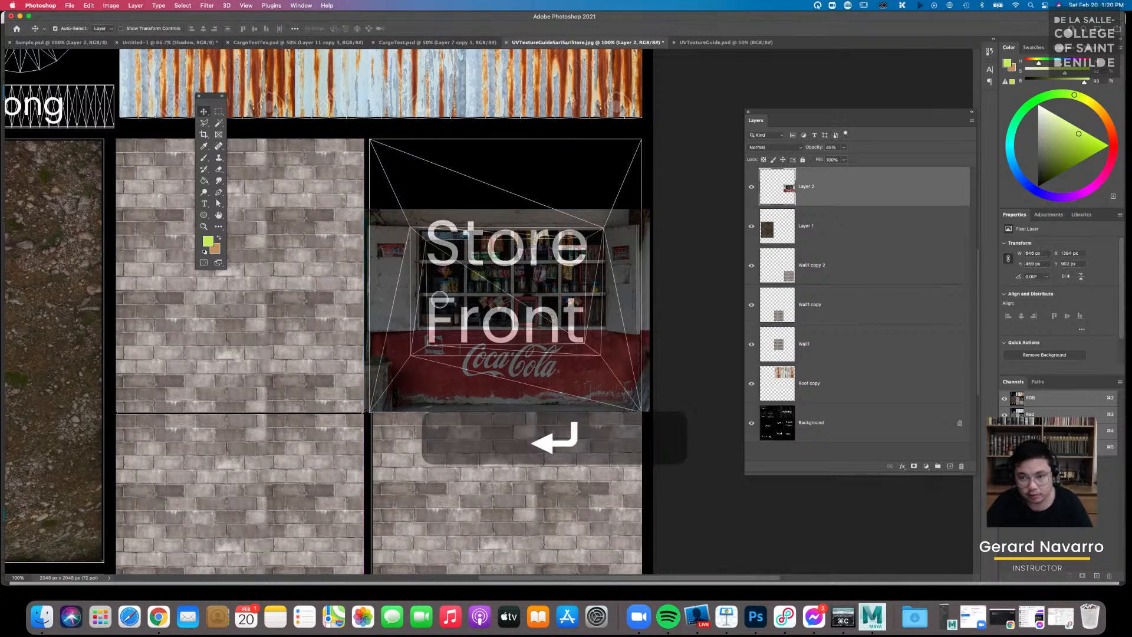
# Restore the storefront layer's opacity to 100% and delete the strips overhanging the Store Front panel's left and right edges
pyautogui.click(843, 147)
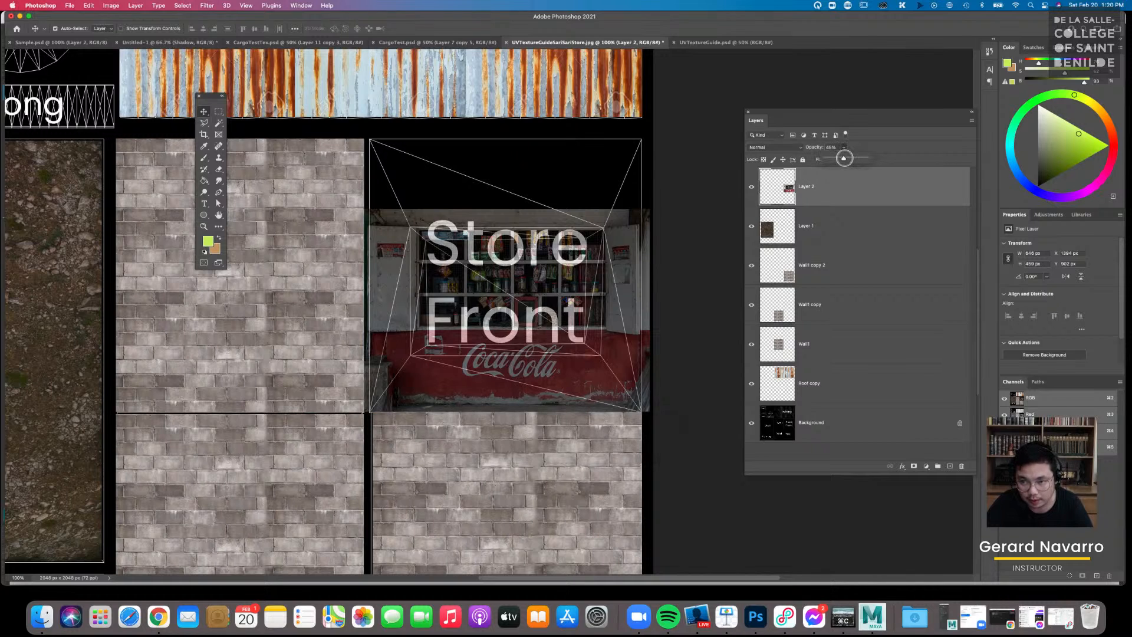
pyautogui.moveTo(858, 160); pyautogui.dragTo(896, 162)
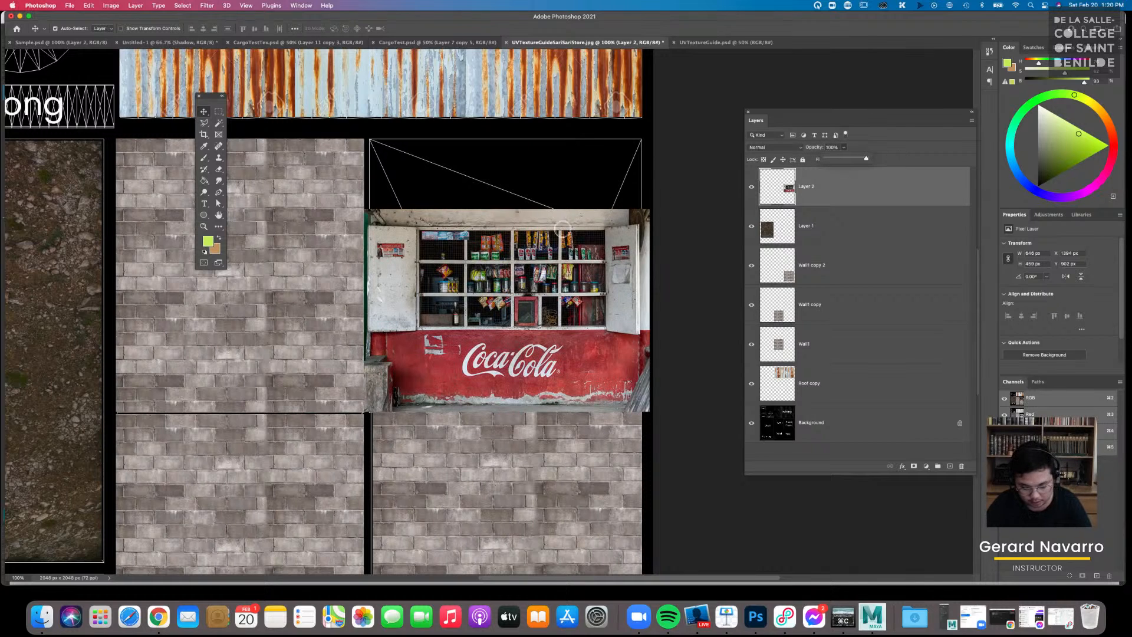
pyautogui.click(218, 111)
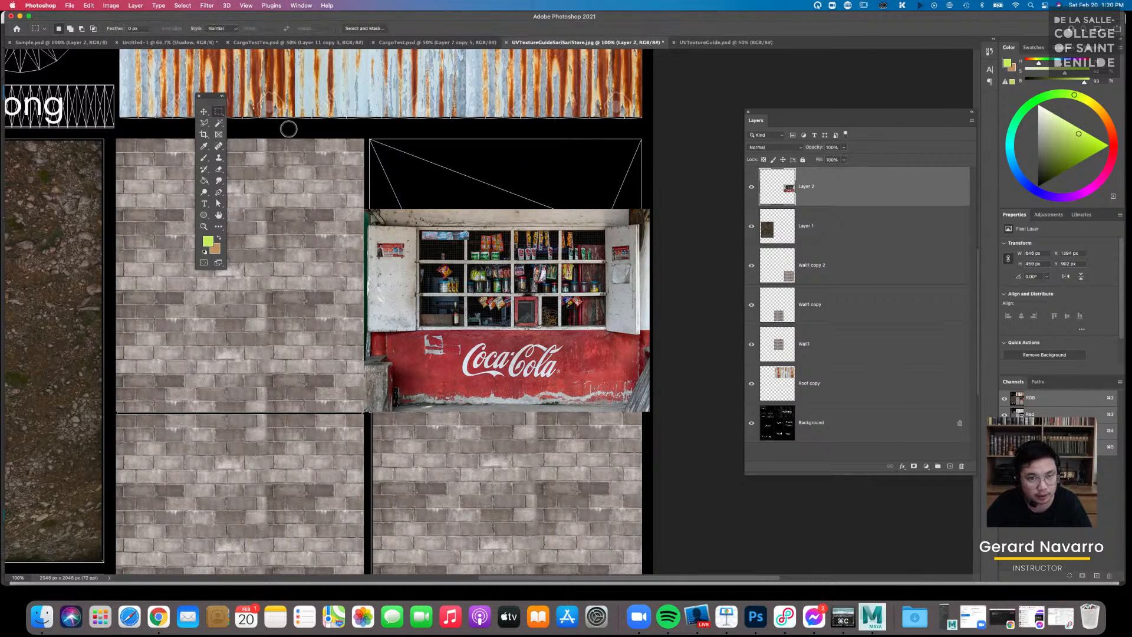
pyautogui.moveTo(370, 139); pyautogui.dragTo(335, 462)
pyautogui.press('BackSpace')
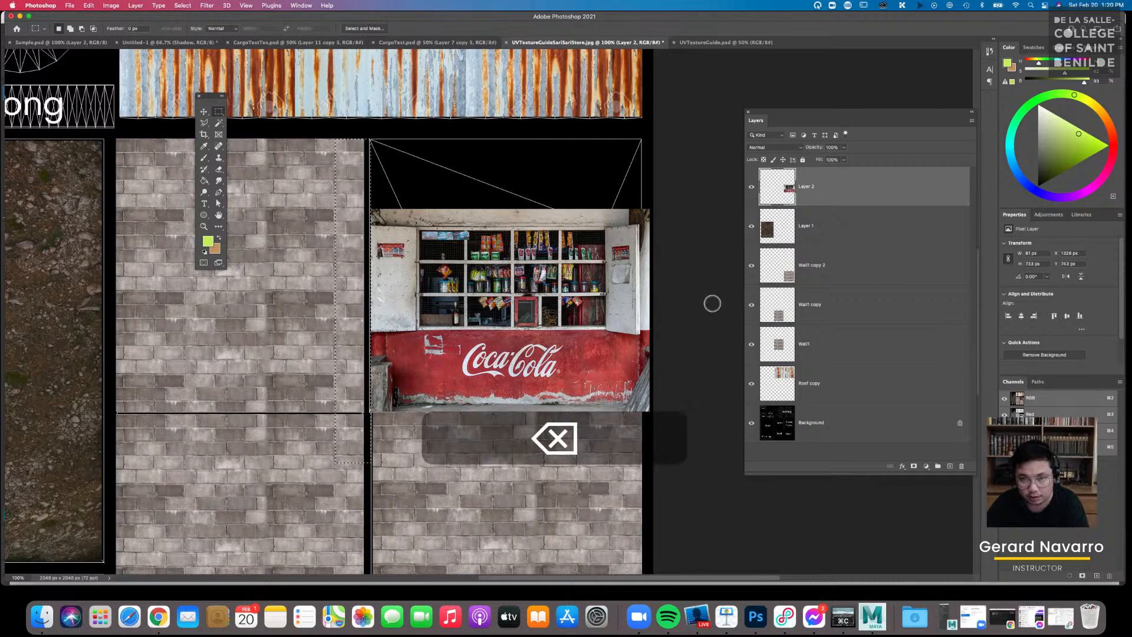
pyautogui.moveTo(653, 93); pyautogui.dragTo(642, 460)
pyautogui.press('BackSpace')
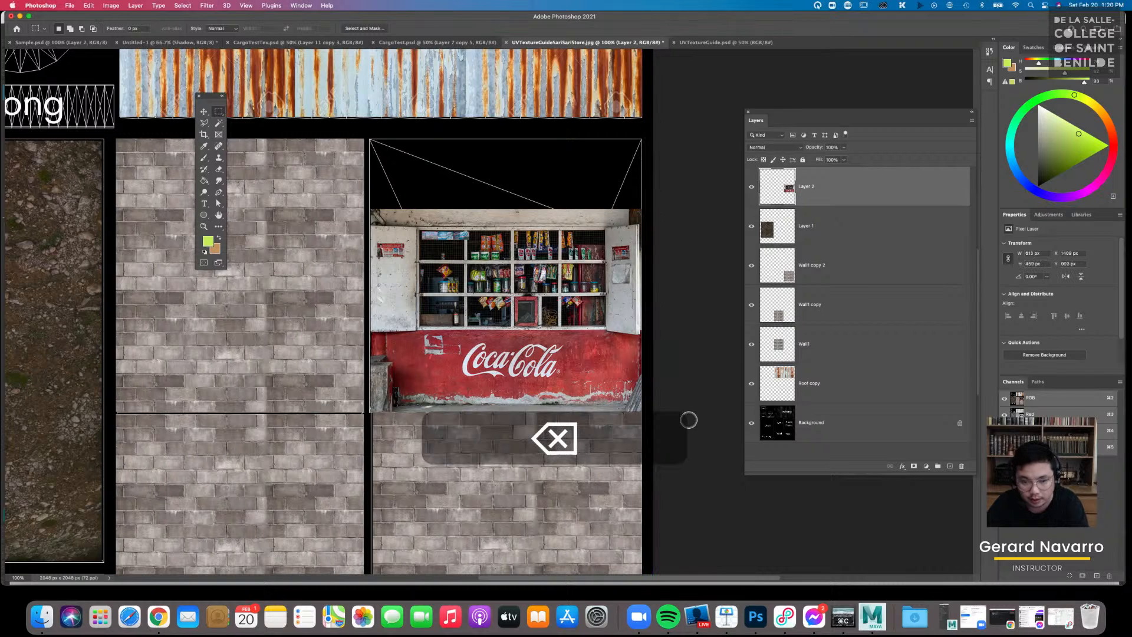
pyautogui.press('v')
pyautogui.moveTo(501, 370); pyautogui.dragTo(503, 319)
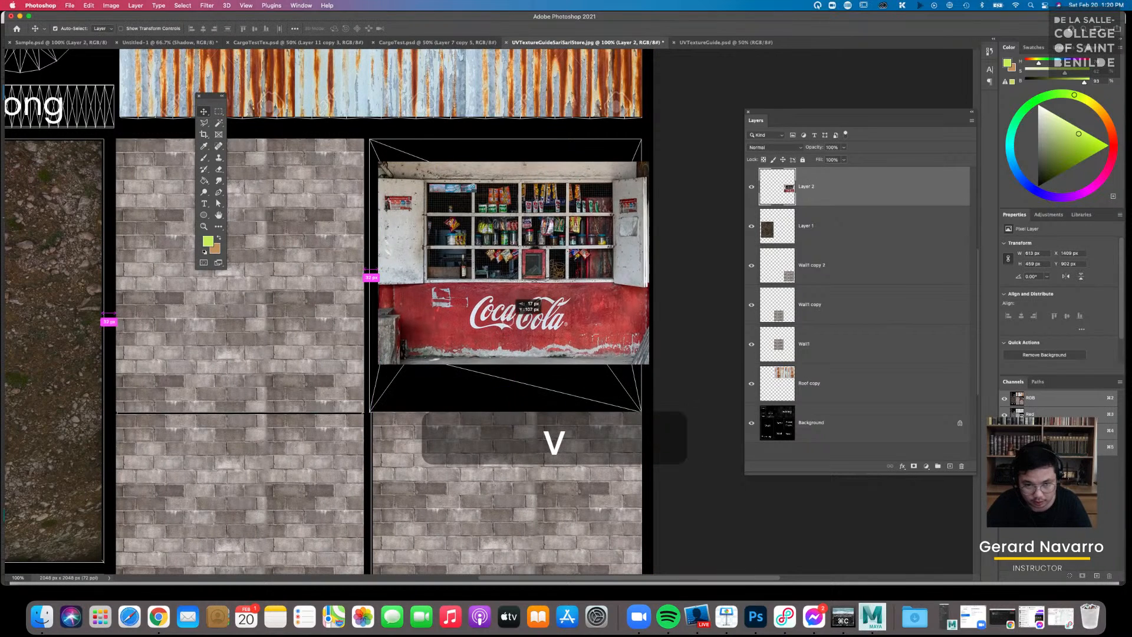
pyautogui.press('cmd+z')
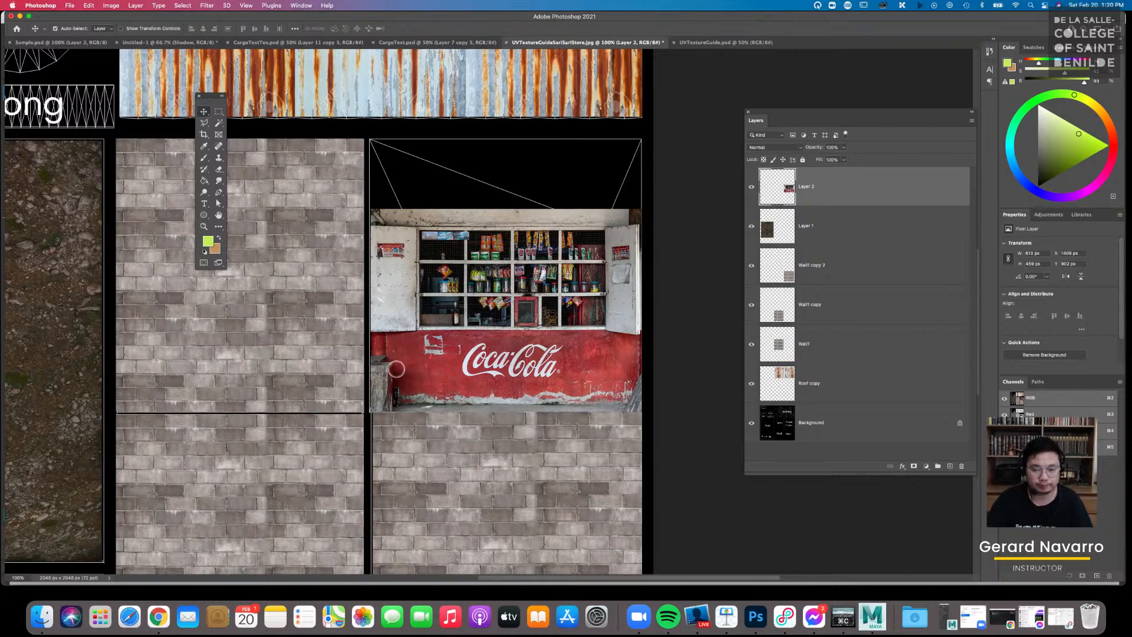
# Try to cover the concrete post at the photo's lower-left corner with Clone Stamp samples of the red wall, and undo the strokes
pyautogui.press('super+equal')
pyautogui.press('super+equal')
pyautogui.press('space')
pyautogui.moveTo(274, 366); pyautogui.dragTo(467, 214)
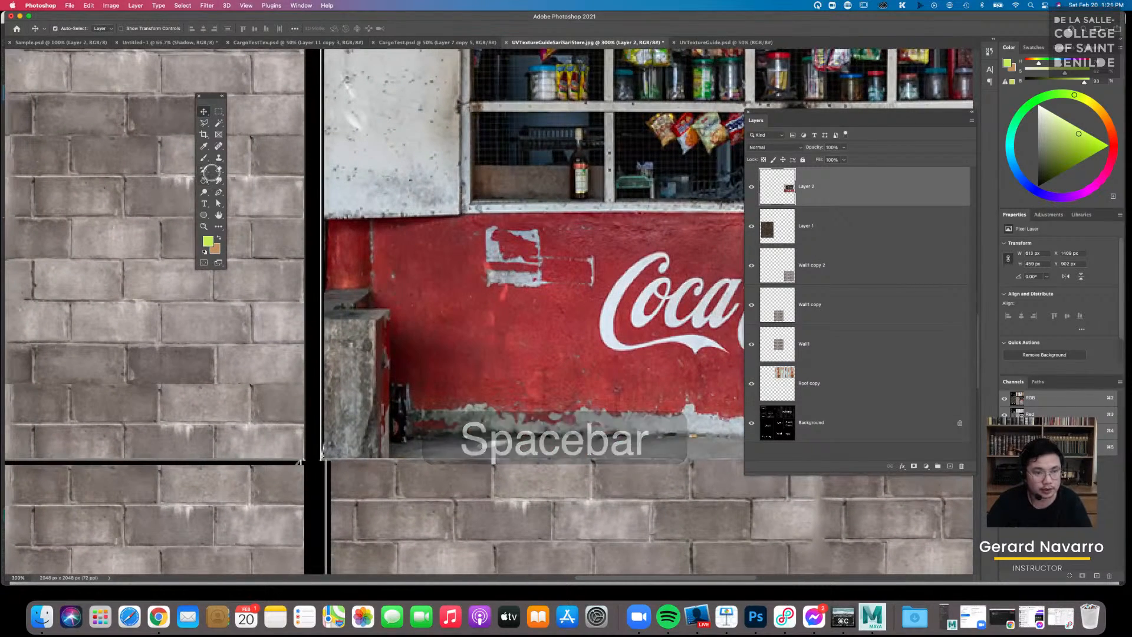
pyautogui.click(219, 158)
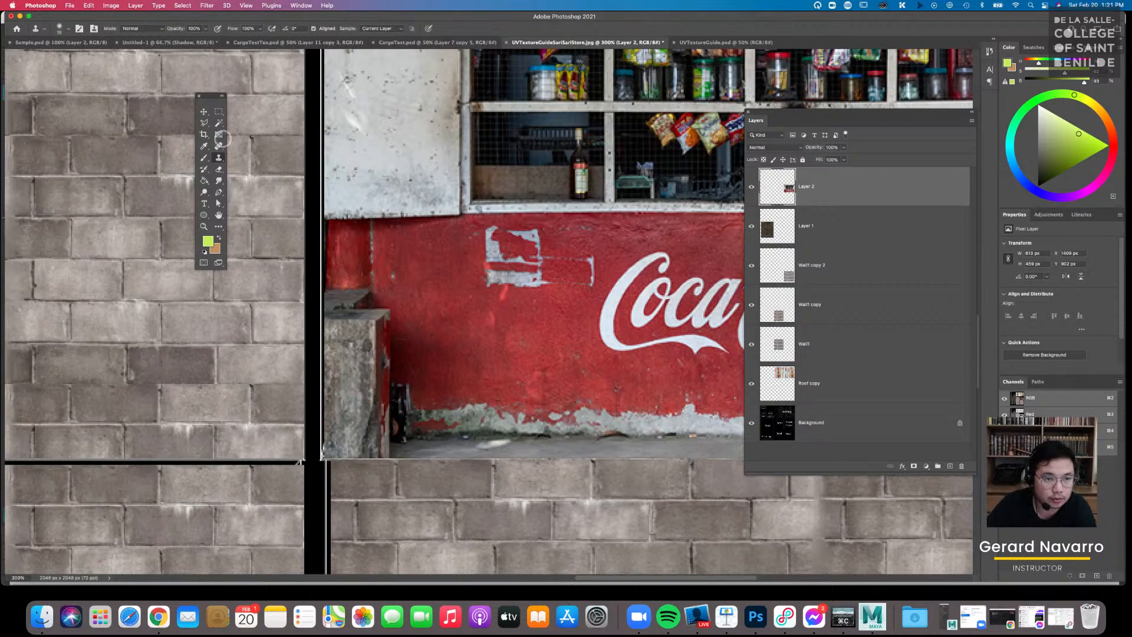
pyautogui.moveTo(217, 96); pyautogui.dragTo(211, 108)
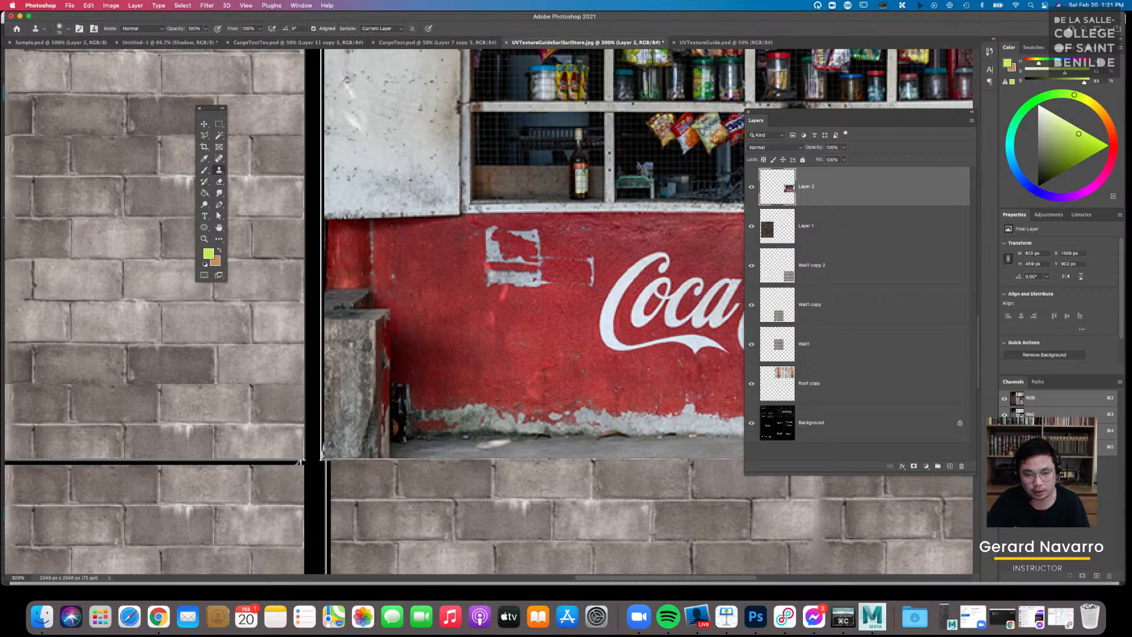
pyautogui.keyDown('alt'); pyautogui.click(406, 294); pyautogui.keyUp('alt')
pyautogui.moveTo(385, 315); pyautogui.dragTo(383, 309)
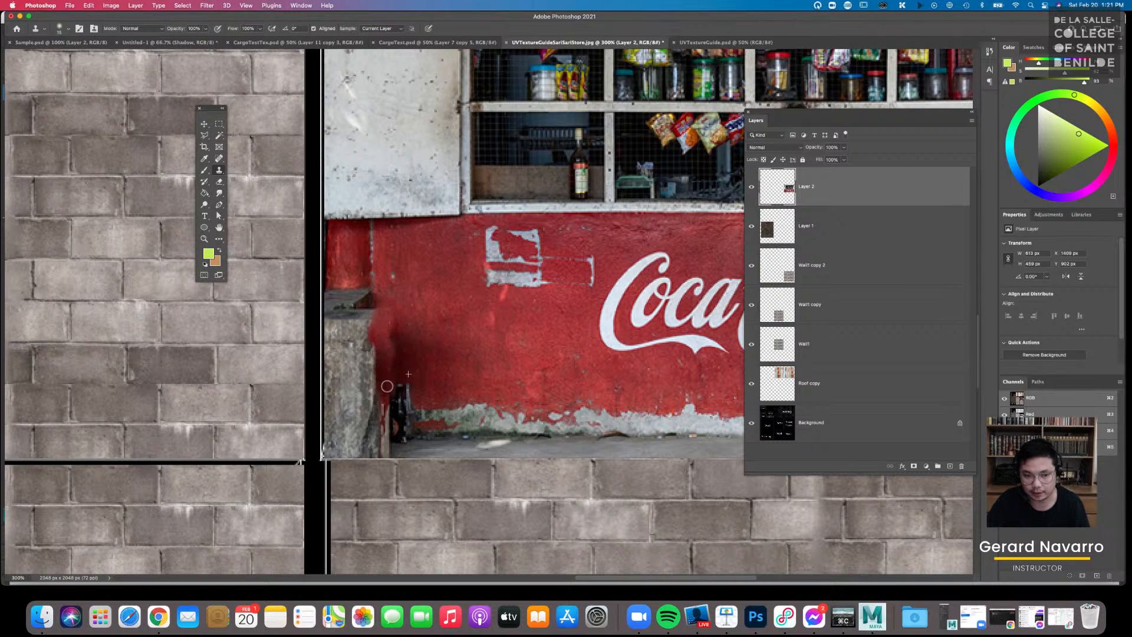
pyautogui.moveTo(378, 313)
pyautogui.mouseDown()
pyautogui.moveTo(354, 306)
pyautogui.moveTo(352, 273)
pyautogui.moveTo(338, 313)
pyautogui.moveTo(359, 318)
pyautogui.moveTo(370, 345)
pyautogui.mouseUp()
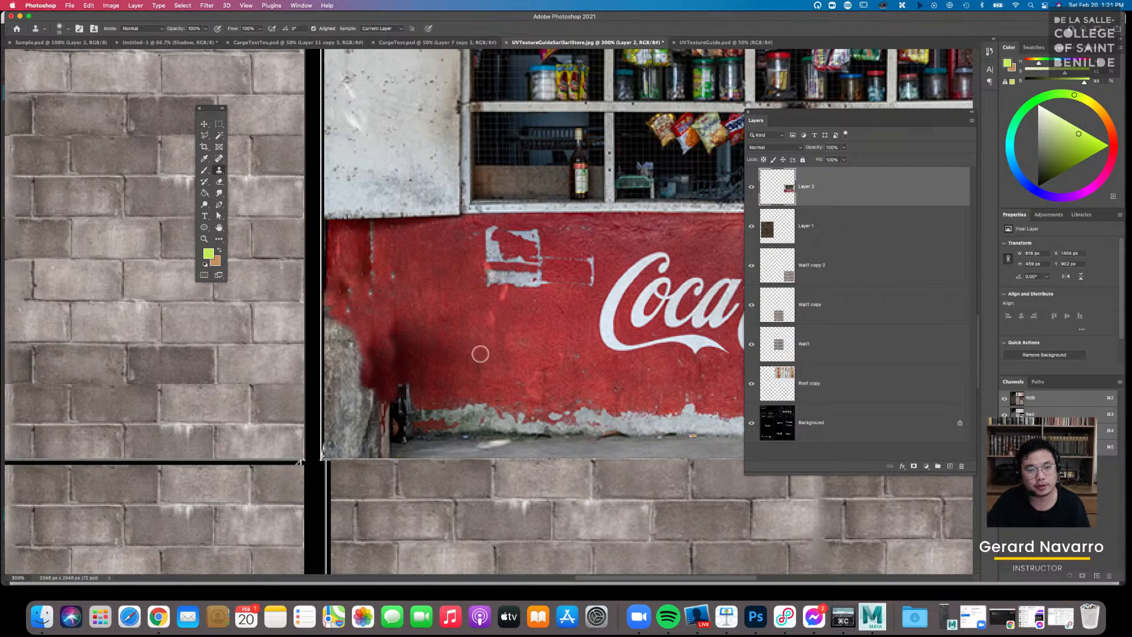
pyautogui.press('super+z')
pyautogui.press('super+z')
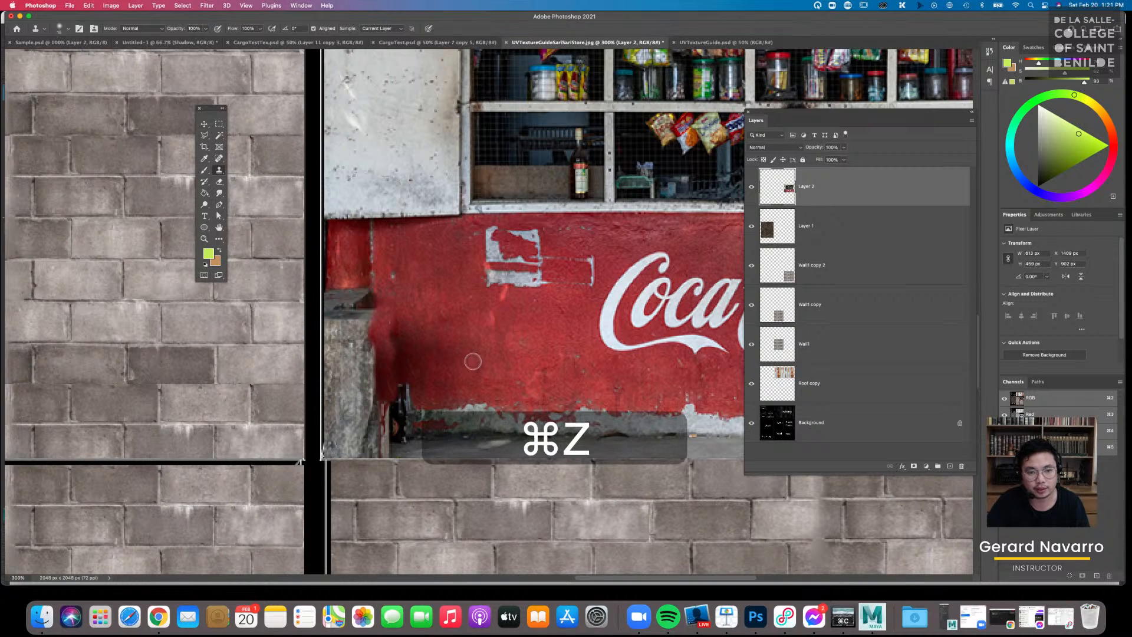
pyautogui.press('super+z')
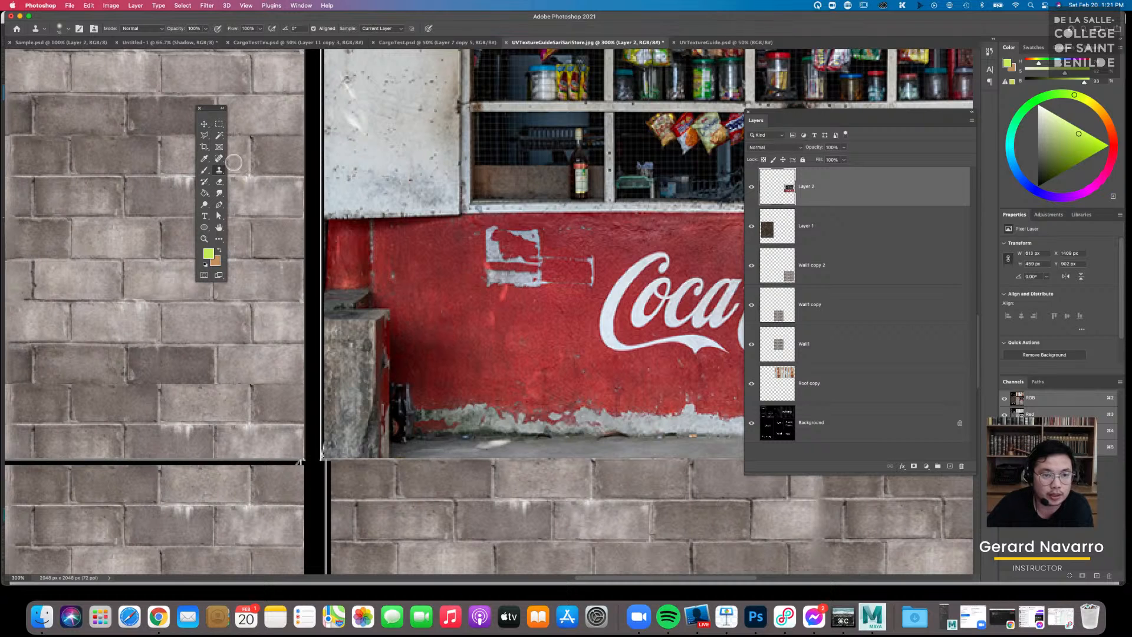
# Outline the concrete post at the photo's lower-left corner with a lasso selection and open Content-Aware Fill for it
pyautogui.click(204, 135)
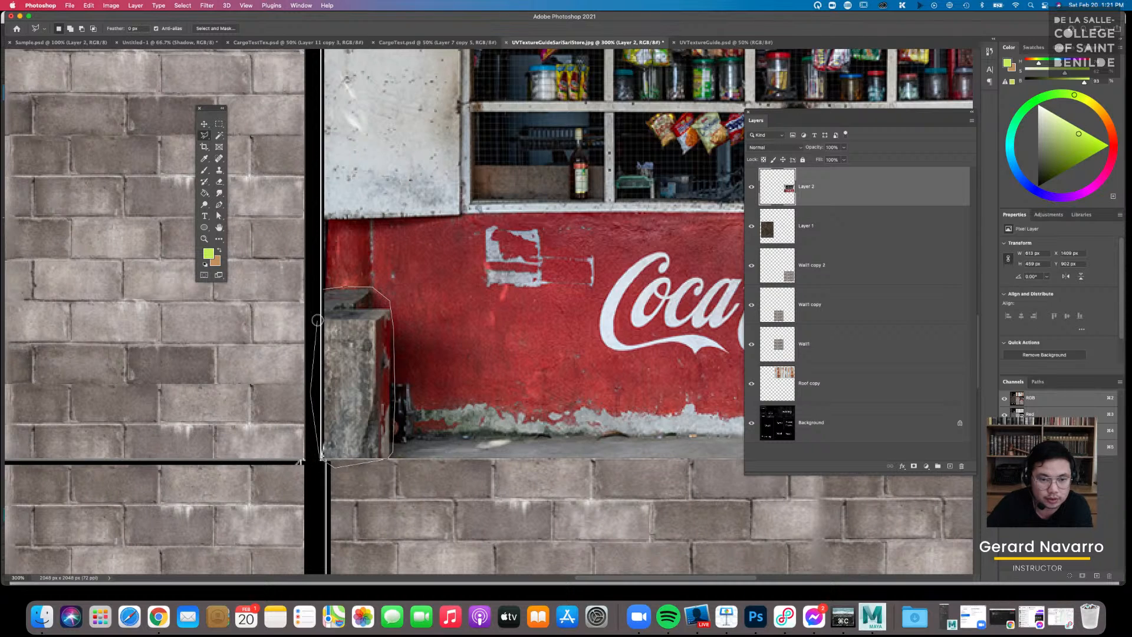
pyautogui.click(324, 290)
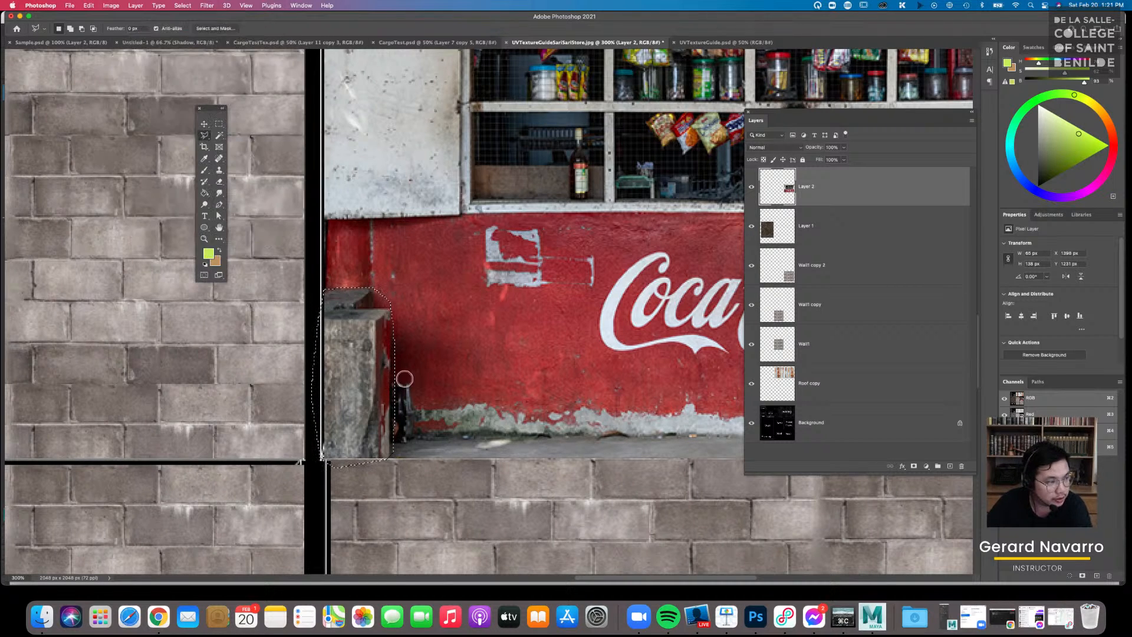
pyautogui.press('super+equal')
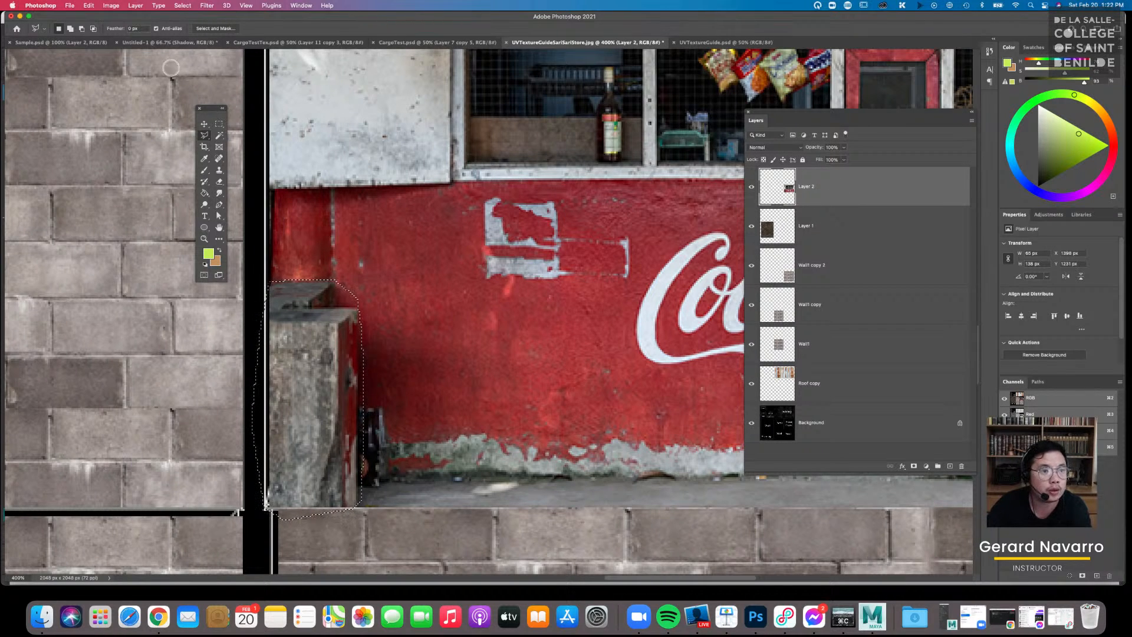
pyautogui.click(109, 5)
pyautogui.moveTo(88, 6)
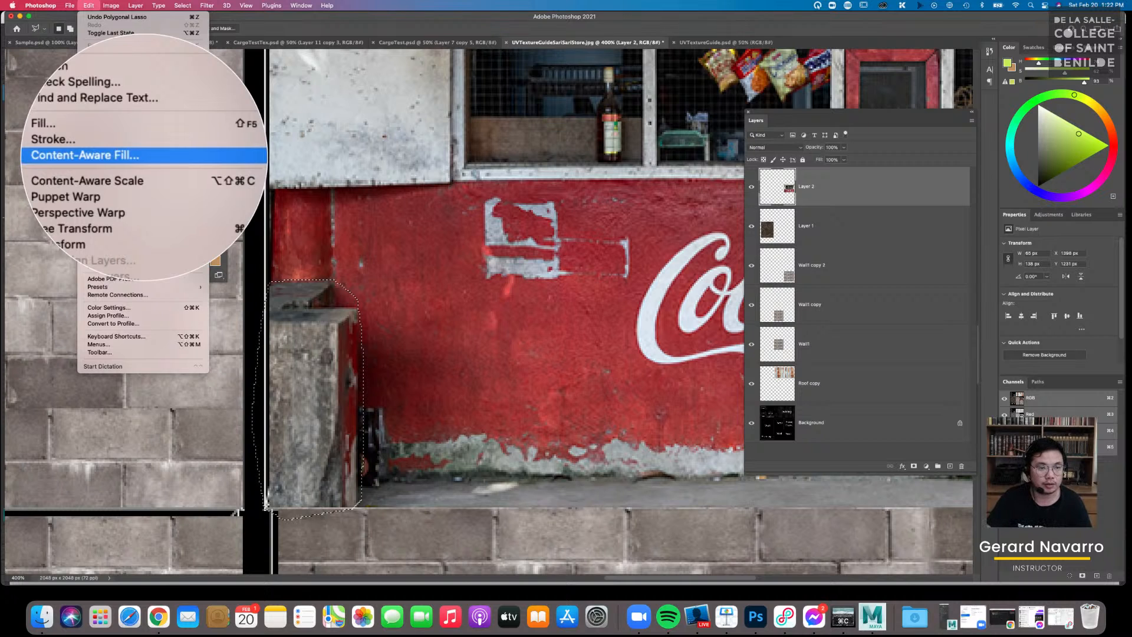
pyautogui.click(118, 155)
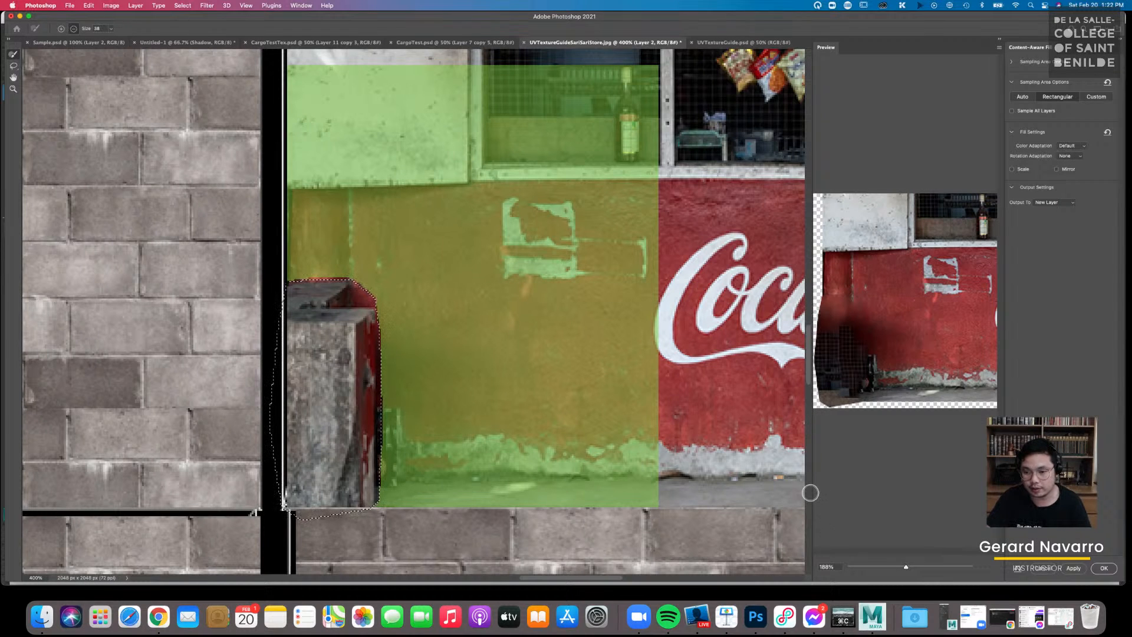
# Enlarge the fill preview and exclude the white shutter and window from the sampling area, leaving only the red wall and its base
pyautogui.moveTo(813, 492); pyautogui.dragTo(623, 454)
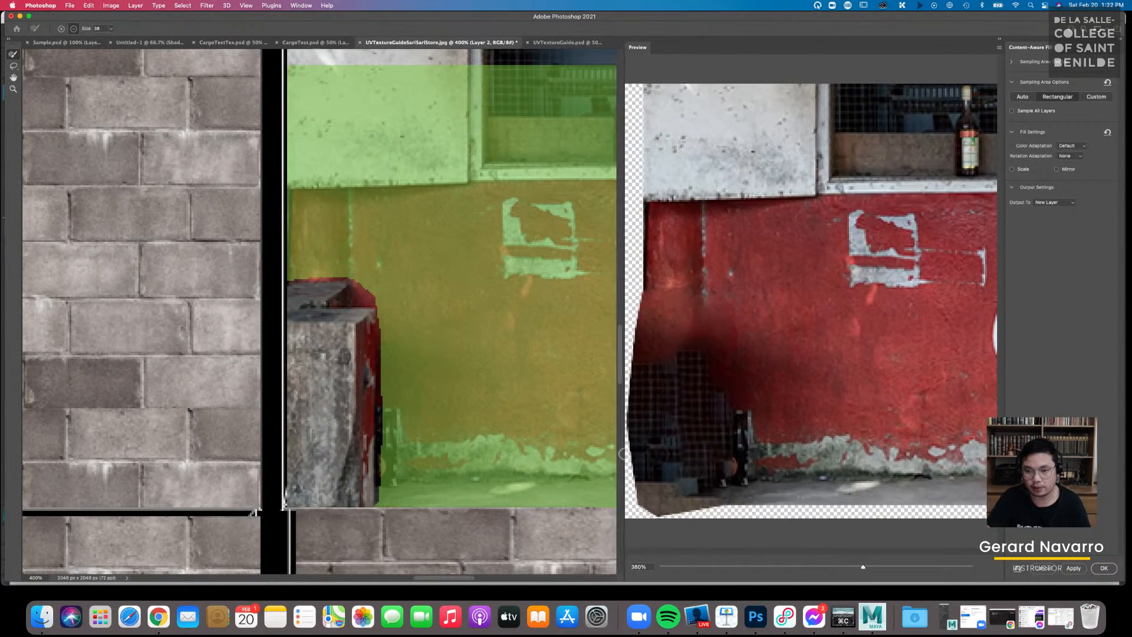
pyautogui.moveTo(741, 394); pyautogui.dragTo(697, 417)
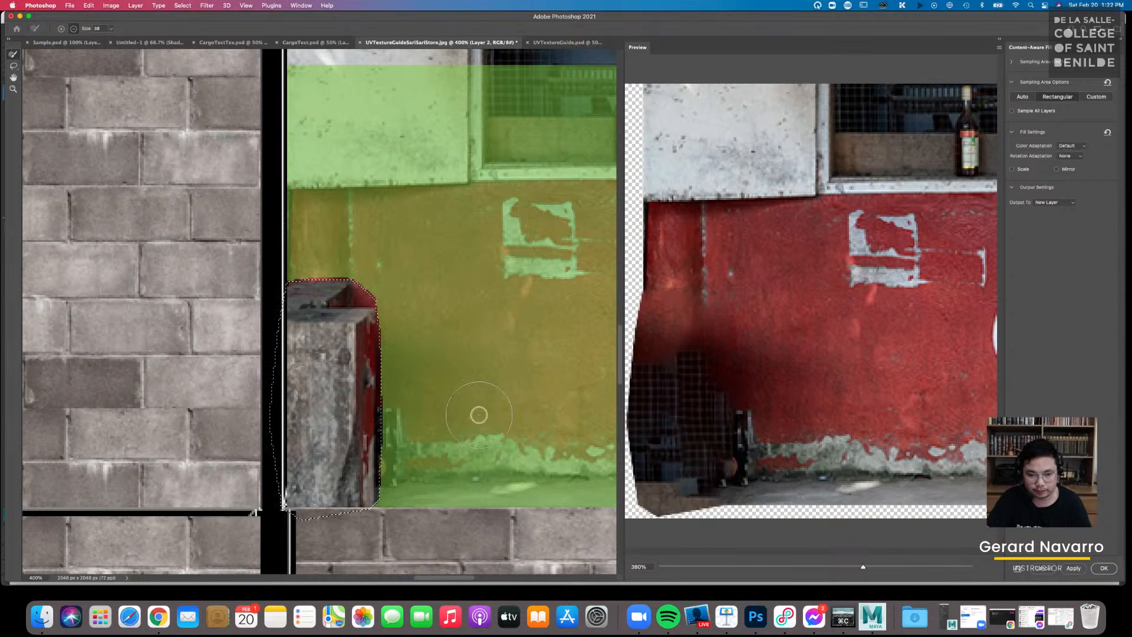
pyautogui.press('super+minus')
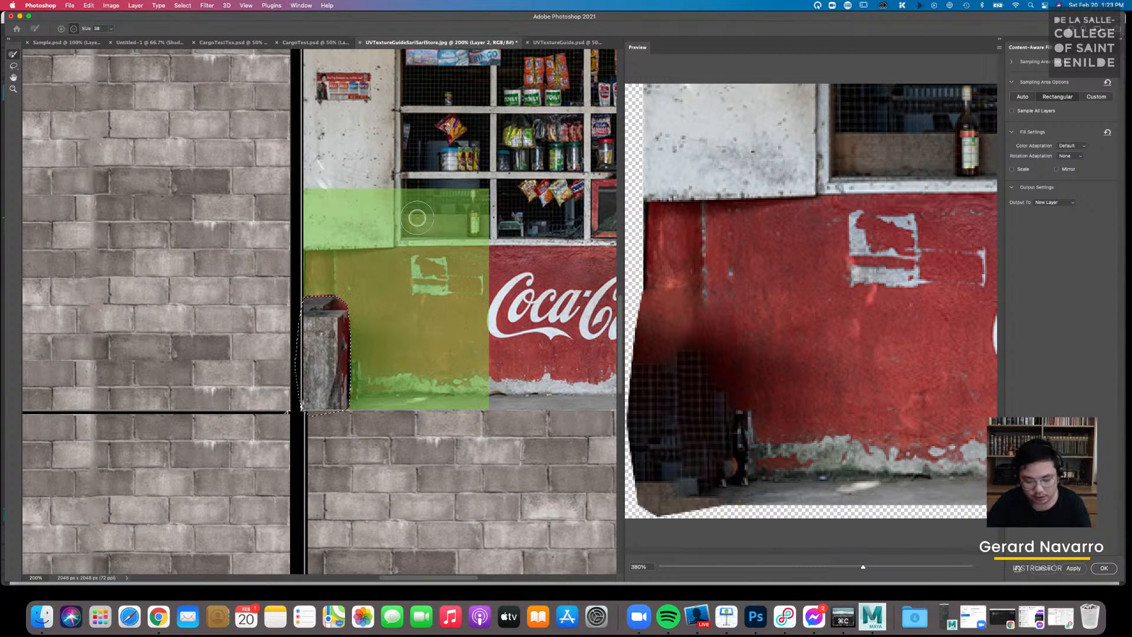
pyautogui.press('super+equal')
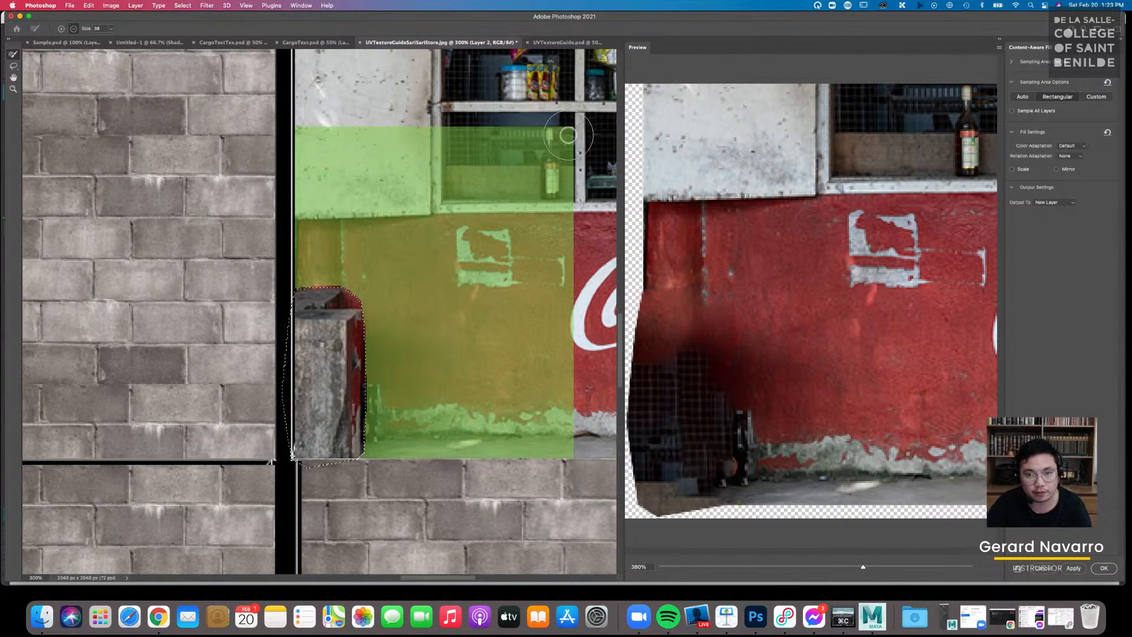
pyautogui.moveTo(576, 127)
pyautogui.mouseDown()
pyautogui.moveTo(475, 135)
pyautogui.moveTo(549, 148)
pyautogui.moveTo(511, 156)
pyautogui.moveTo(563, 174)
pyautogui.moveTo(452, 168)
pyautogui.moveTo(385, 128)
pyautogui.moveTo(269, 138)
pyautogui.moveTo(345, 168)
pyautogui.moveTo(292, 189)
pyautogui.moveTo(354, 201)
pyautogui.moveTo(522, 192)
pyautogui.moveTo(539, 203)
pyautogui.mouseUp()
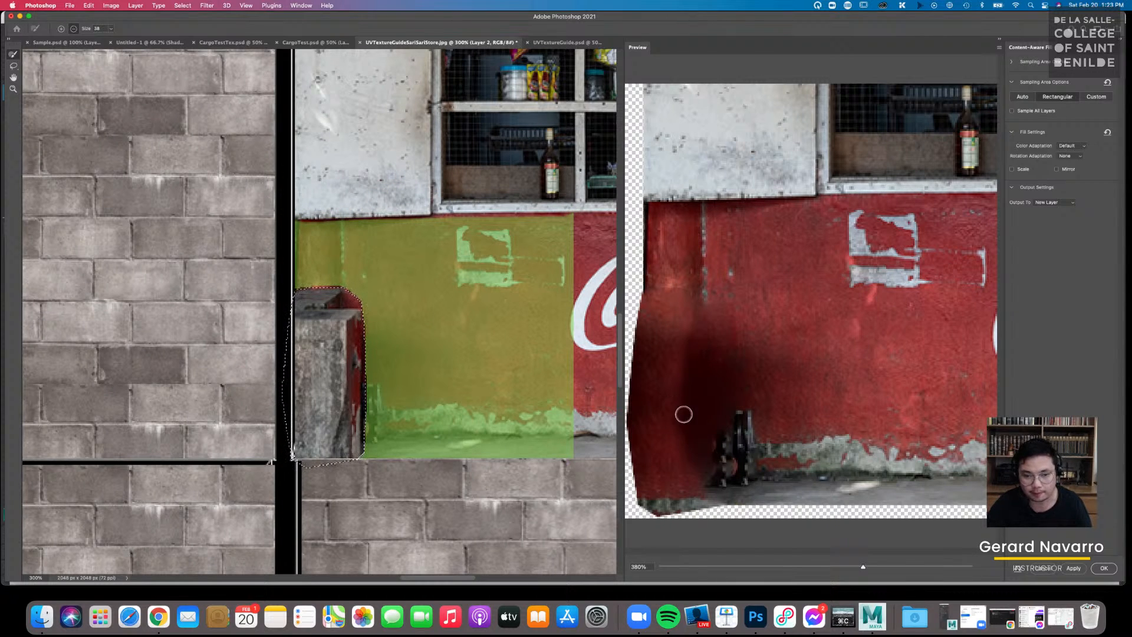
# Try to exclude the wall's peeling base and the pavement from the sampling area, and undo it
pyautogui.press('space')
pyautogui.moveTo(494, 334); pyautogui.dragTo(353, 340)
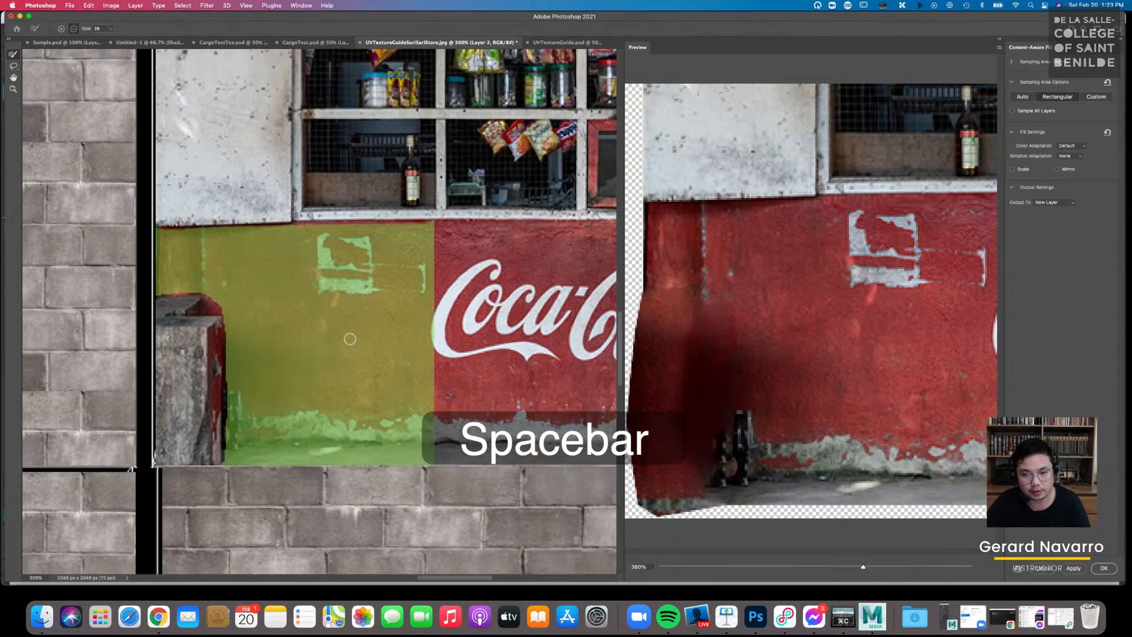
pyautogui.moveTo(452, 427)
pyautogui.mouseDown()
pyautogui.moveTo(458, 375)
pyautogui.moveTo(292, 386)
pyautogui.moveTo(283, 404)
pyautogui.mouseUp()
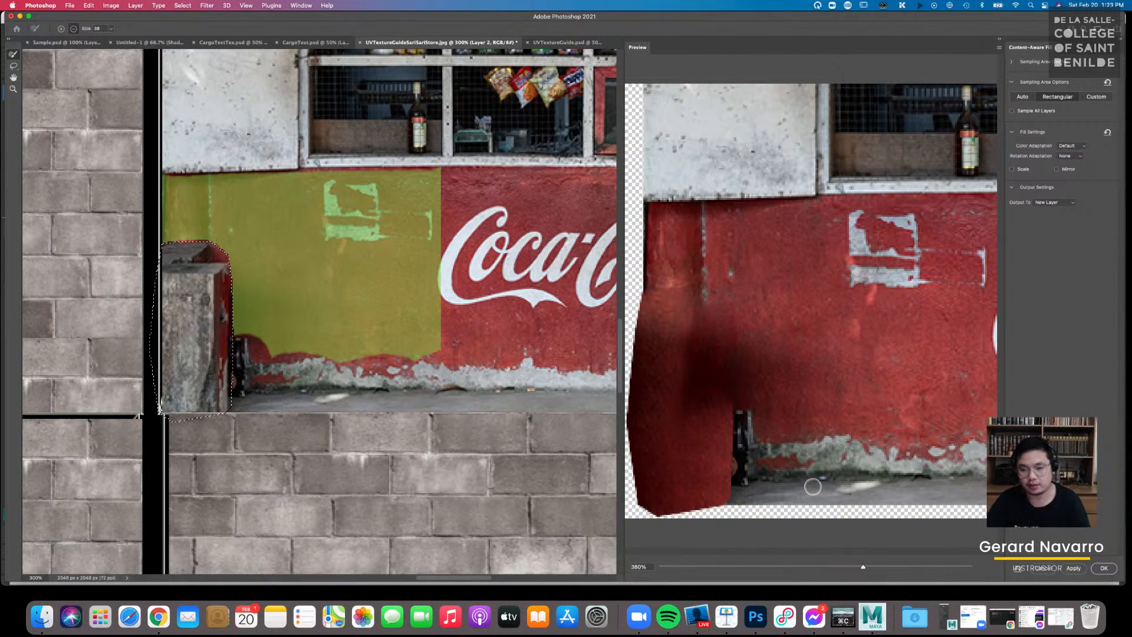
pyautogui.press('super+z')
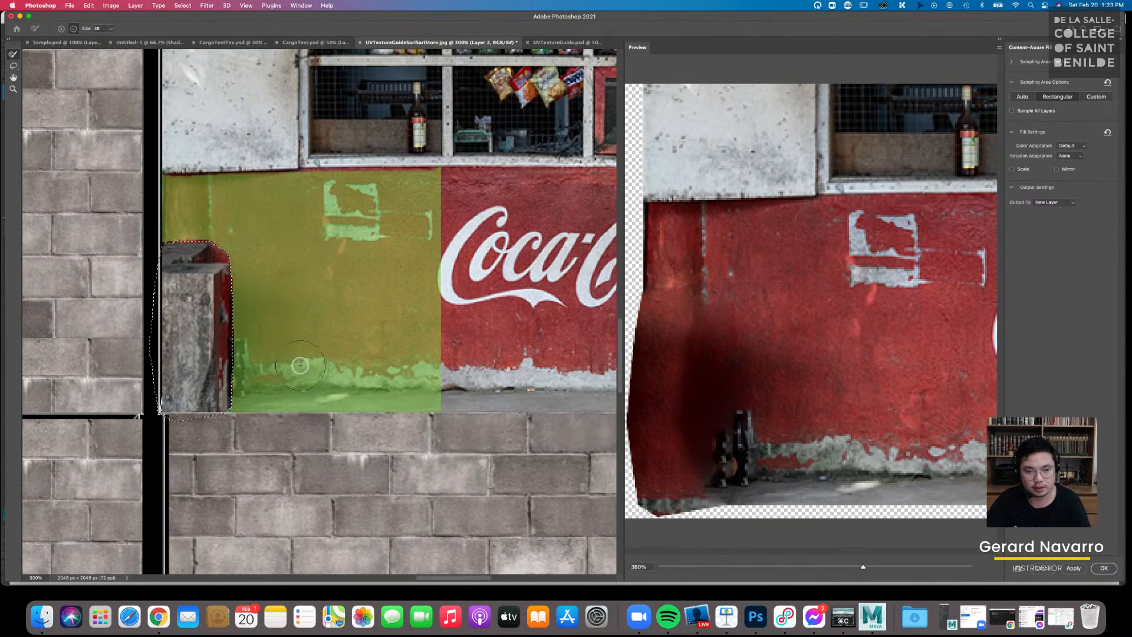
# Try to exclude the faded paint patch from the sampling area, undo it, and apply the Content-Aware Fill to a new layer
pyautogui.moveTo(325, 194)
pyautogui.mouseDown()
pyautogui.moveTo(354, 200)
pyautogui.moveTo(326, 231)
pyautogui.moveTo(400, 238)
pyautogui.moveTo(429, 212)
pyautogui.mouseUp()
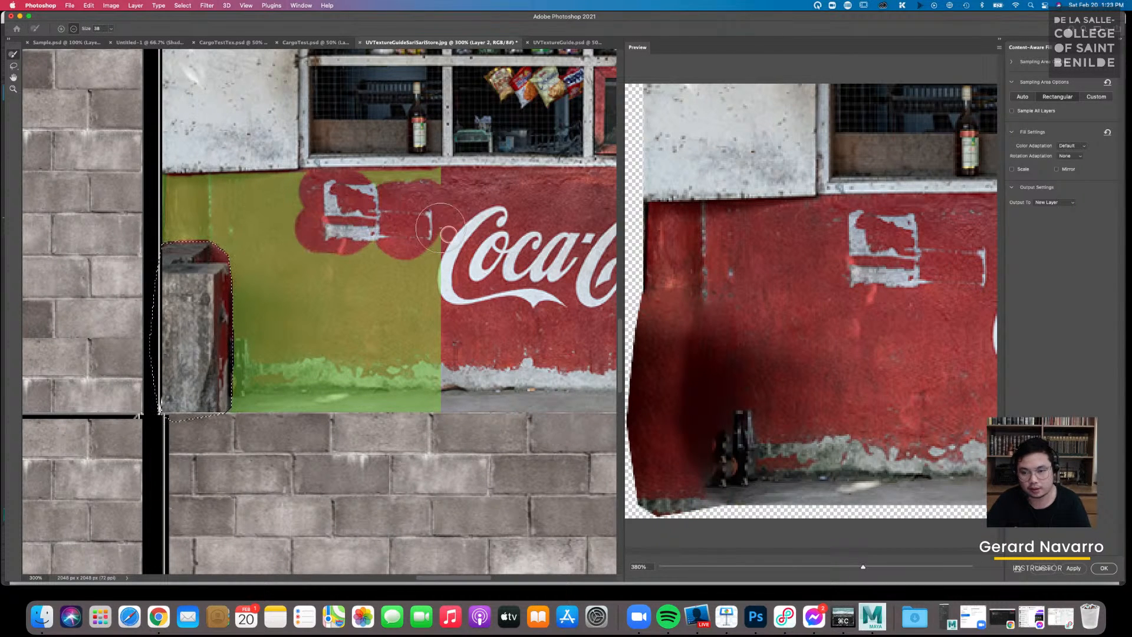
pyautogui.press('super+z')
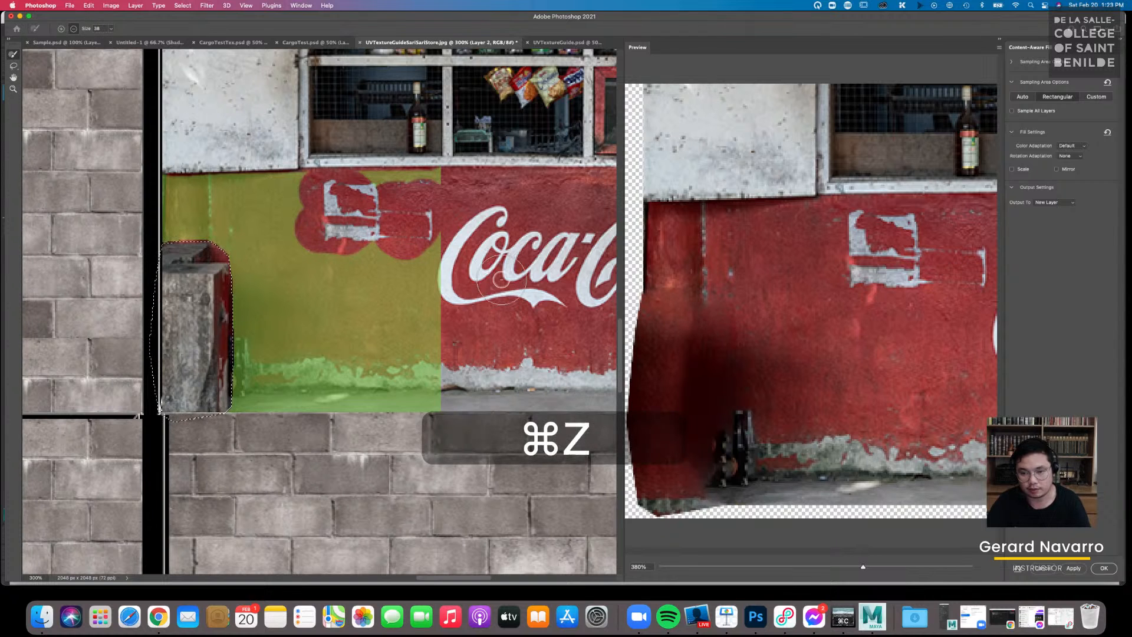
pyautogui.press('super+minus')
pyautogui.press('super+minus')
pyautogui.press('super+minus')
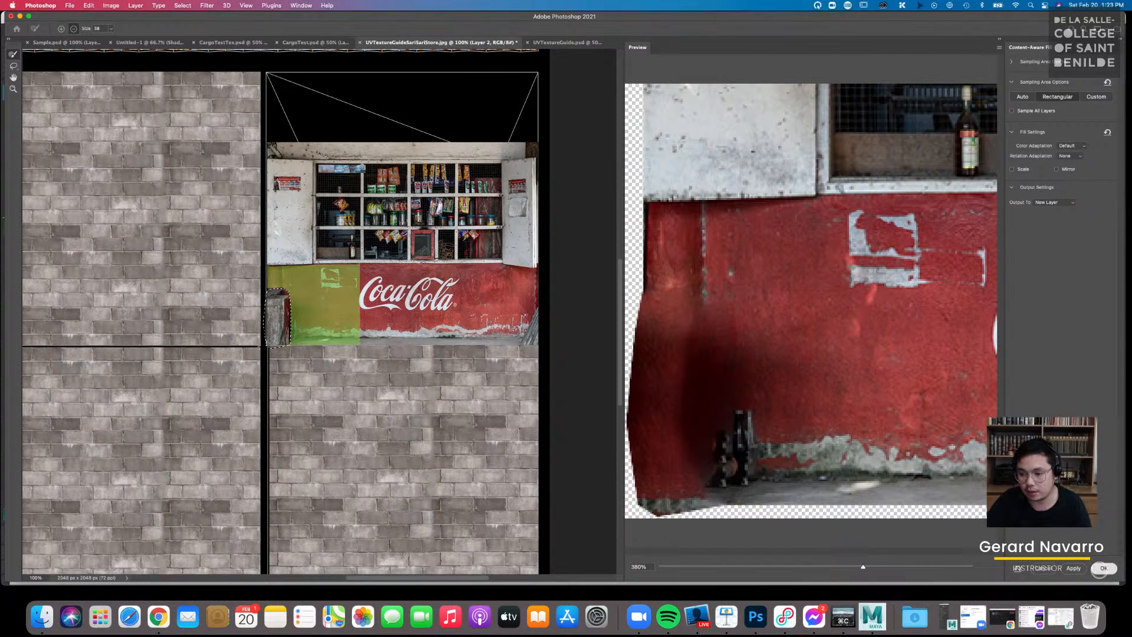
pyautogui.click(1101, 568)
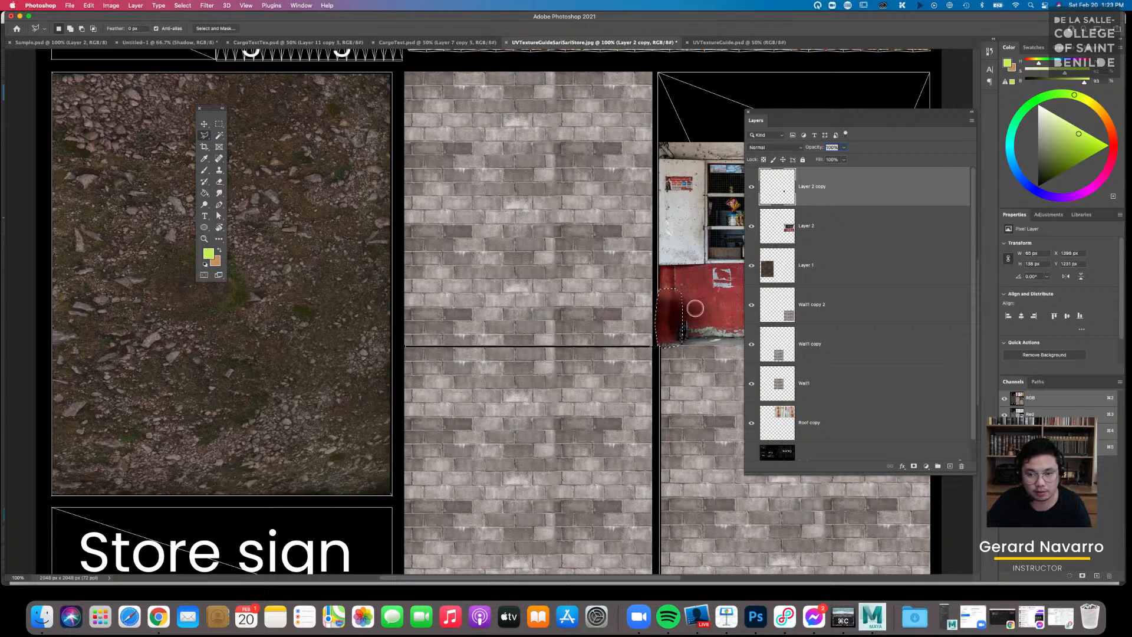
# Clear the selection, check the fill layer on and off, and merge it with the storefront photo layer
pyautogui.press('super+minus')
pyautogui.moveTo(616, 320); pyautogui.dragTo(618, 296)
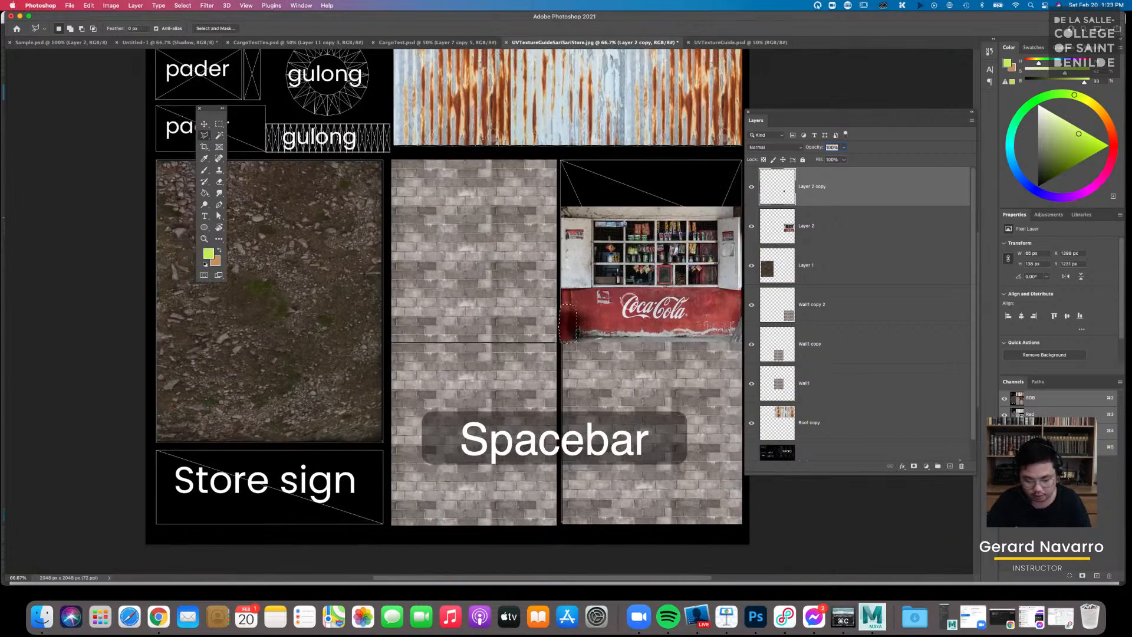
pyautogui.press('m')
pyautogui.moveTo(693, 333); pyautogui.dragTo(454, 309)
pyautogui.press('super+equal')
pyautogui.press('super+equal')
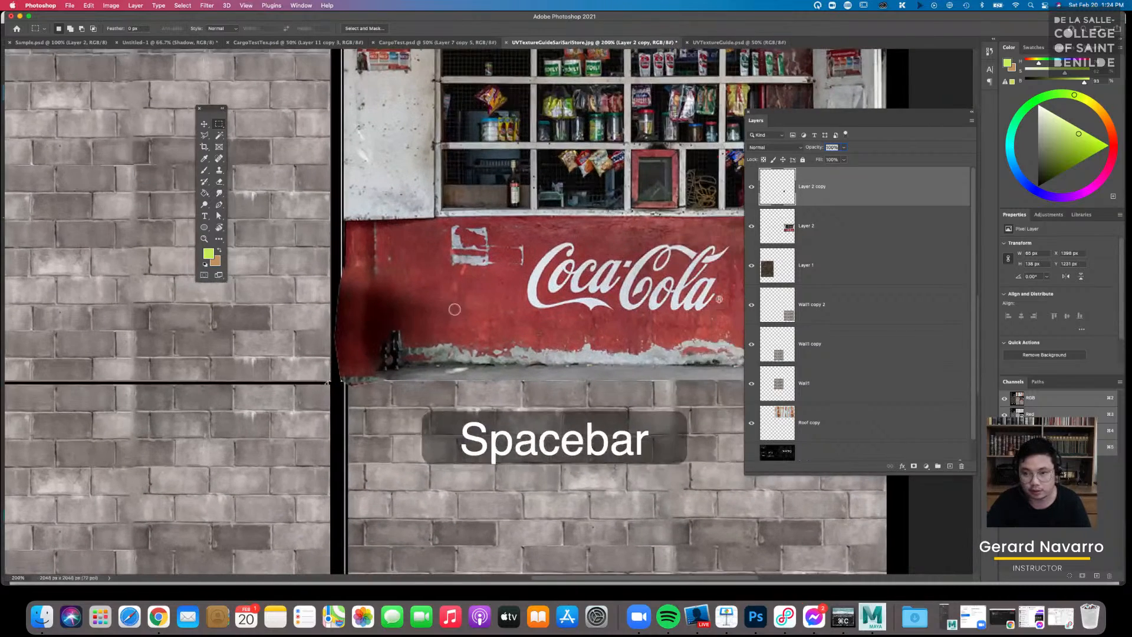
pyautogui.click(751, 187)
pyautogui.click(751, 187)
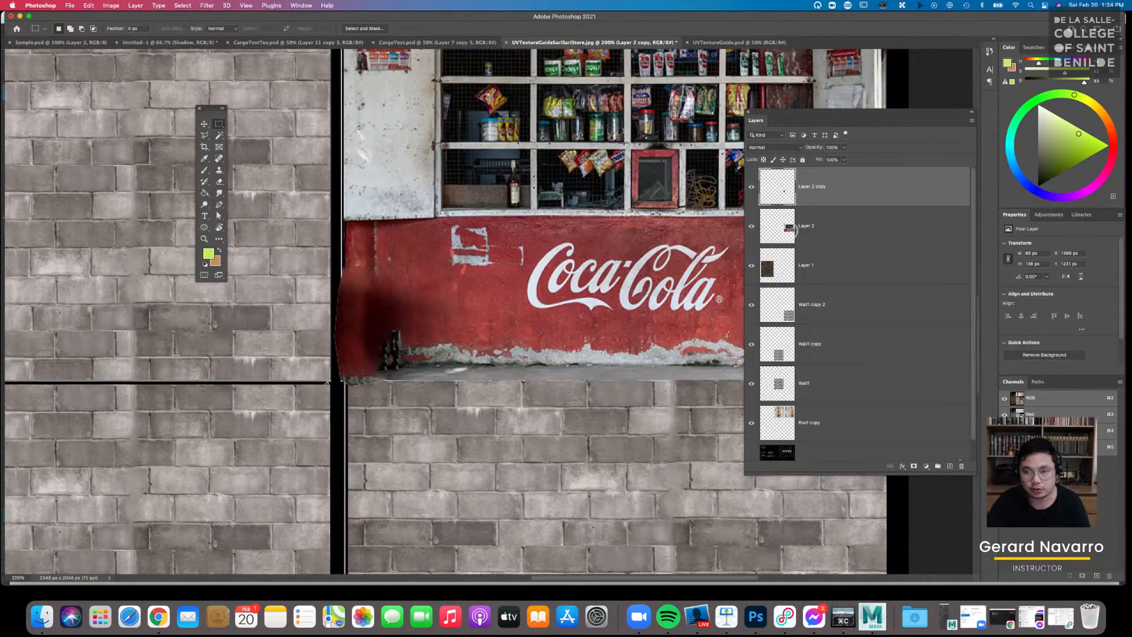
pyautogui.keyDown('shift'); pyautogui.click(794, 231); pyautogui.keyUp('shift')
pyautogui.click(972, 119)
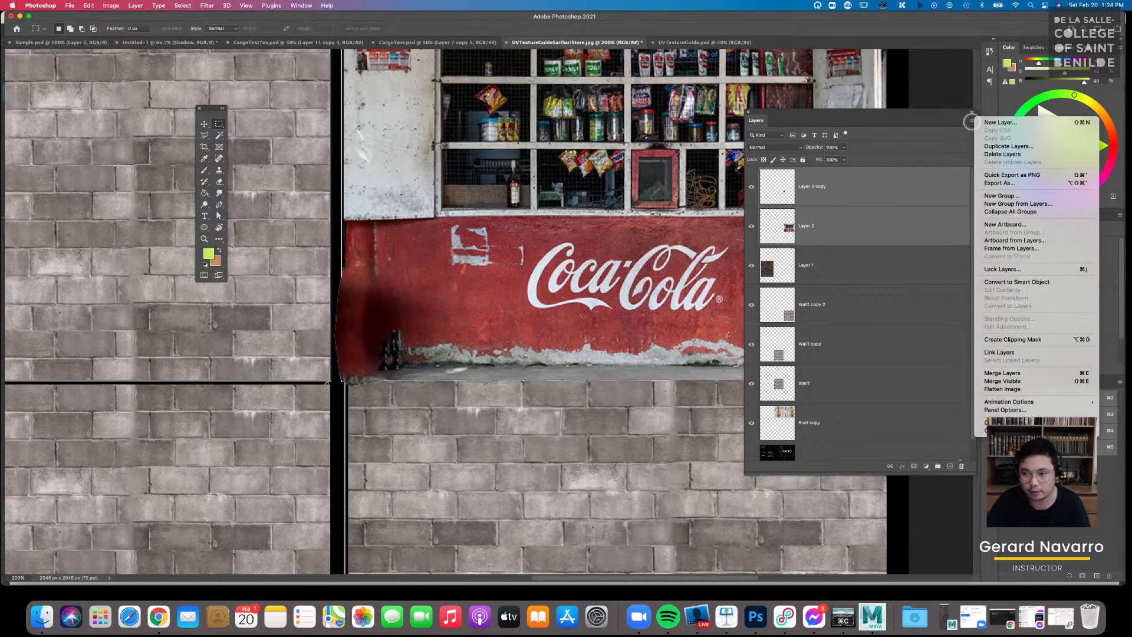
pyautogui.click(1002, 372)
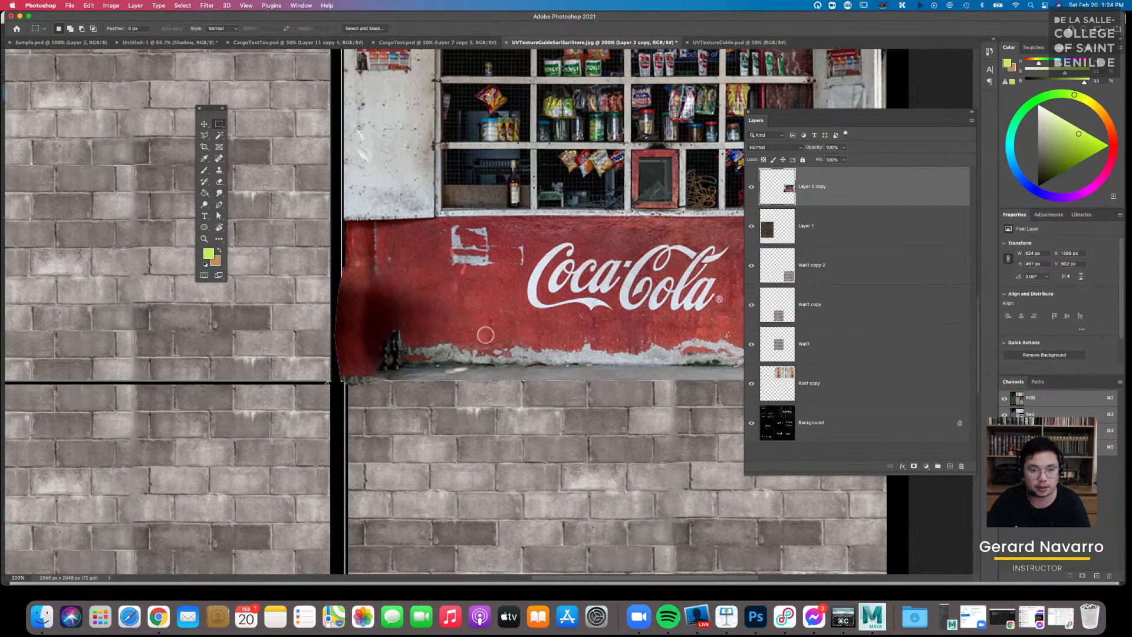
# Delete the strips of fill that spill past the storefront photo's left and lower edges, using rectangular selections
pyautogui.press('m')
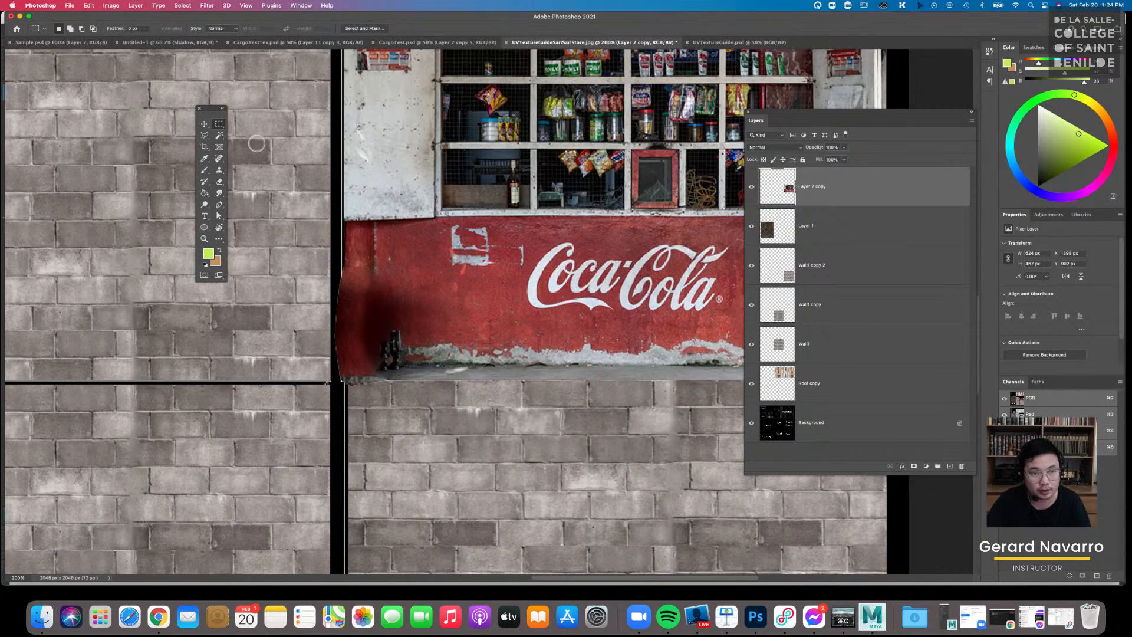
pyautogui.moveTo(305, 227); pyautogui.dragTo(342, 419)
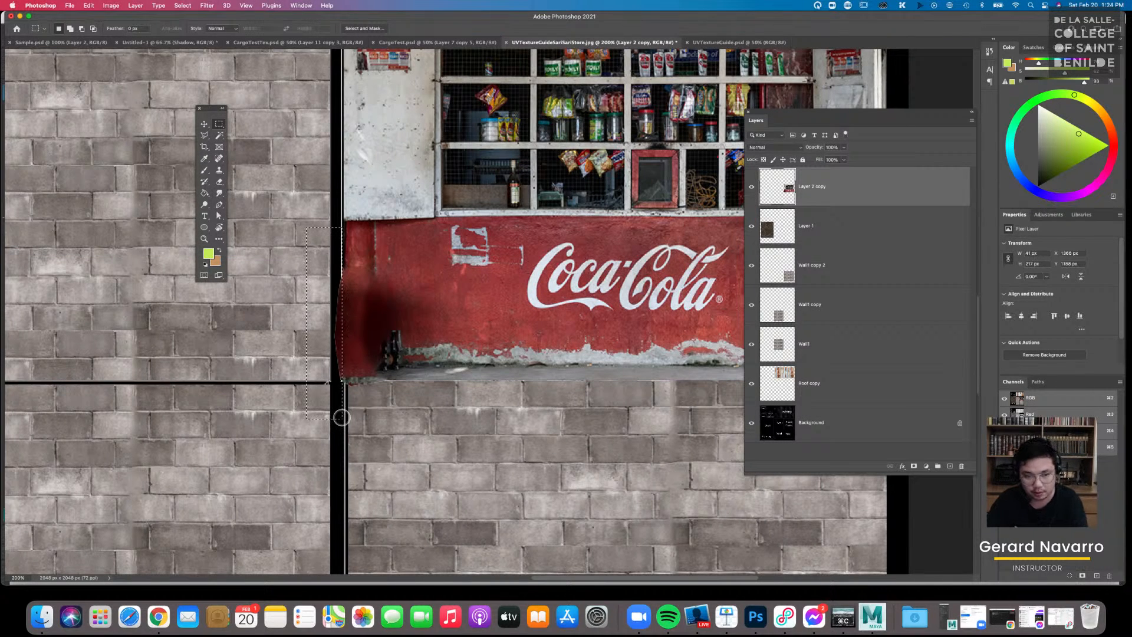
pyautogui.press('BackSpace')
pyautogui.moveTo(334, 380); pyautogui.dragTo(577, 445)
pyautogui.press('BackSpace')
# Remove the black remnants at the foot of the filled red wall with the Spot Healing Brush
pyautogui.press('super+equal')
pyautogui.press('super+equal')
pyautogui.moveTo(408, 336); pyautogui.dragTo(481, 339)
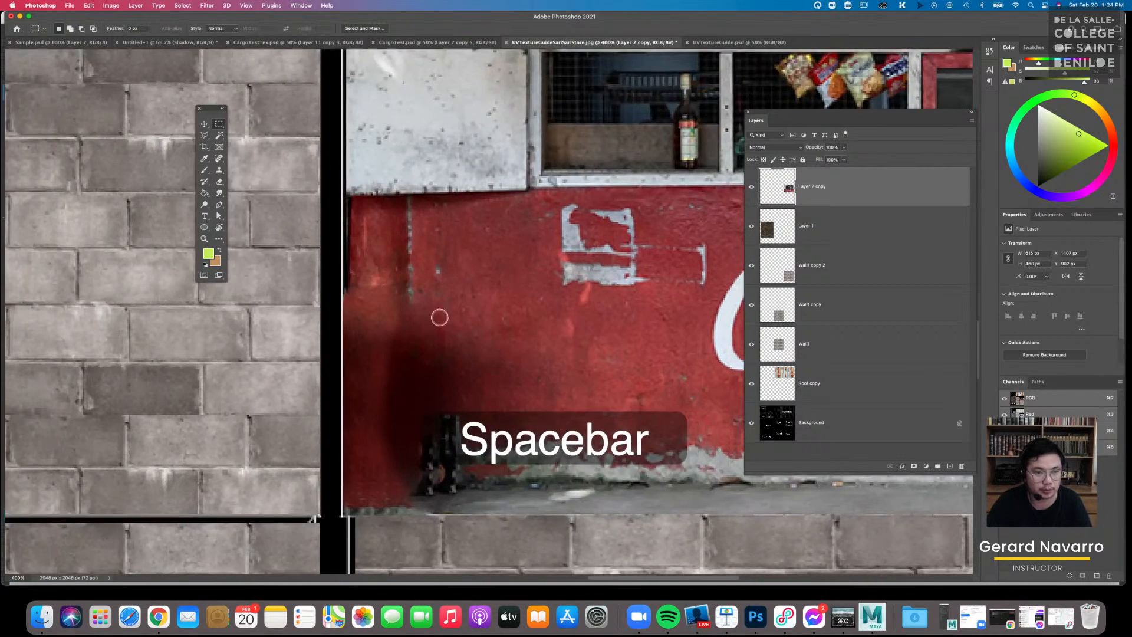
pyautogui.click(218, 158)
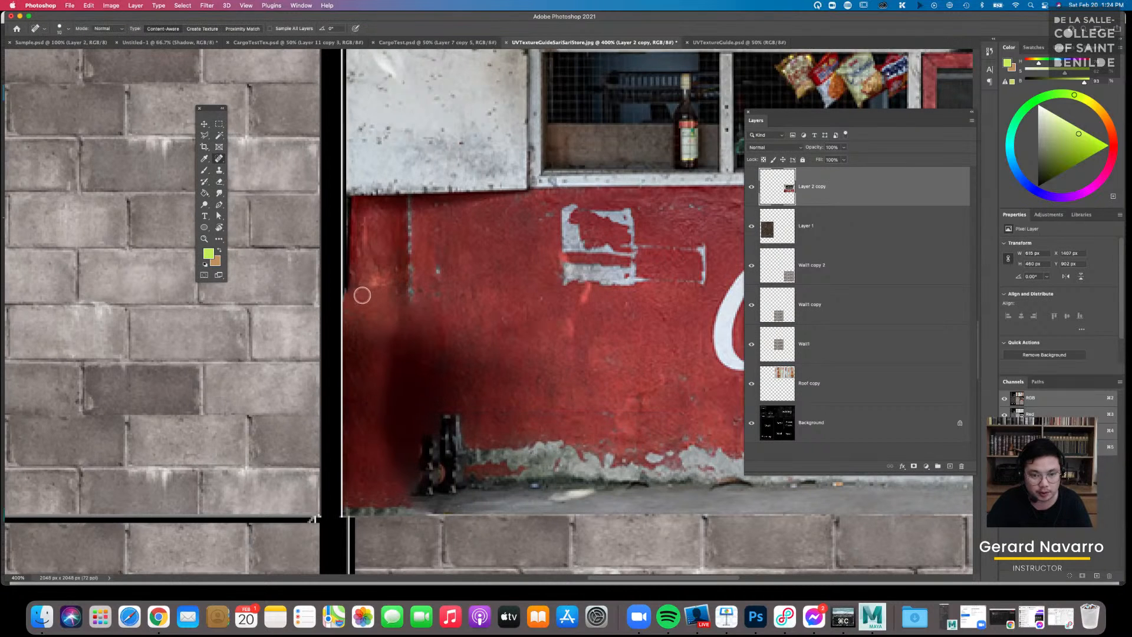
pyautogui.moveTo(371, 289); pyautogui.dragTo(519, 311)
pyautogui.moveTo(494, 393)
pyautogui.mouseDown()
pyautogui.moveTo(493, 348)
pyautogui.moveTo(461, 390)
pyautogui.moveTo(426, 399)
pyautogui.mouseUp()
pyautogui.moveTo(467, 386)
pyautogui.mouseDown()
pyautogui.moveTo(423, 402)
pyautogui.moveTo(419, 442)
pyautogui.moveTo(401, 451)
pyautogui.moveTo(422, 443)
pyautogui.mouseUp()
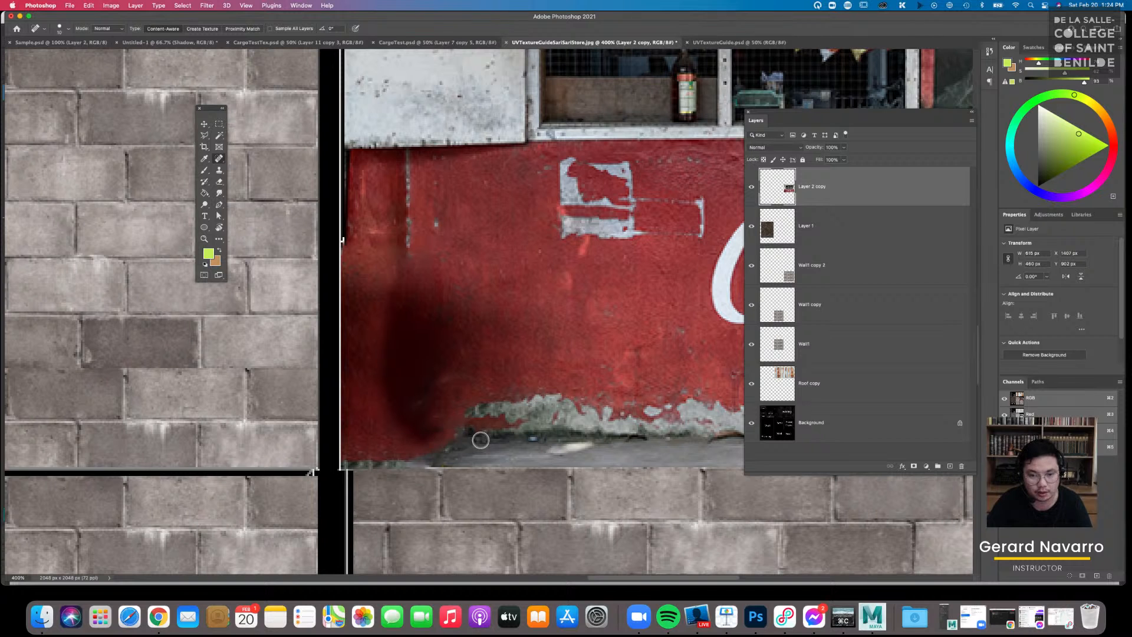
# Heal the dark marks along the red wall's left edge, just below the white shutter, with the Spot Healing Brush
pyautogui.press('space')
pyautogui.moveTo(481, 440); pyautogui.dragTo(396, 440)
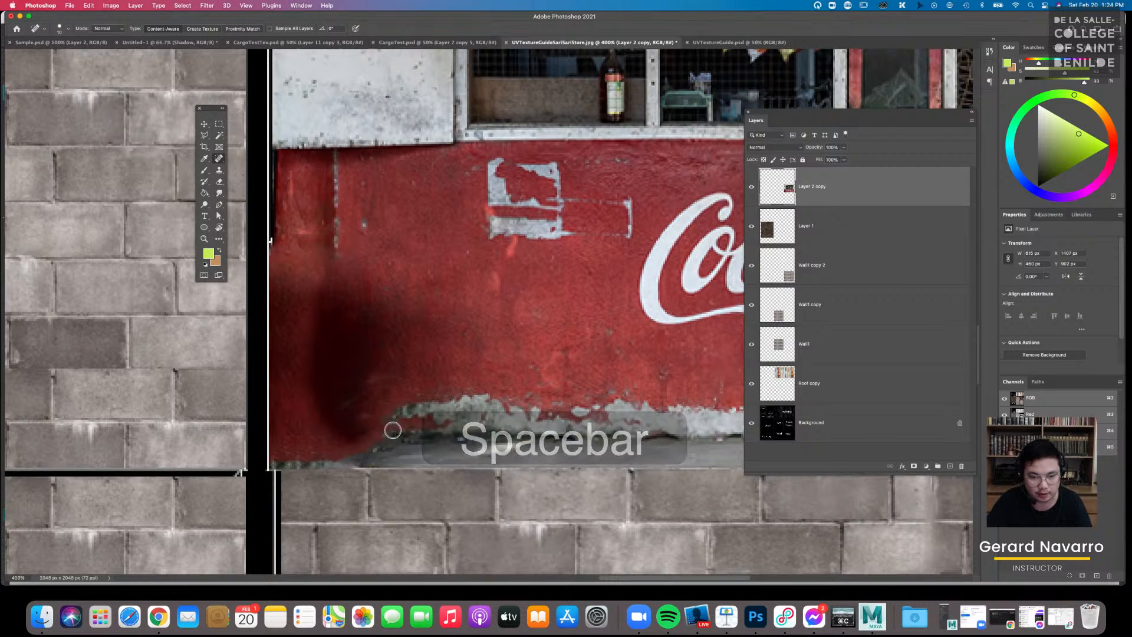
pyautogui.press('space')
pyautogui.moveTo(351, 353)
pyautogui.mouseDown()
pyautogui.moveTo(350, 395)
pyautogui.moveTo(324, 308)
pyautogui.moveTo(324, 387)
pyautogui.mouseUp()
pyautogui.moveTo(333, 306); pyautogui.dragTo(339, 374)
pyautogui.moveTo(352, 314); pyautogui.dragTo(349, 373)
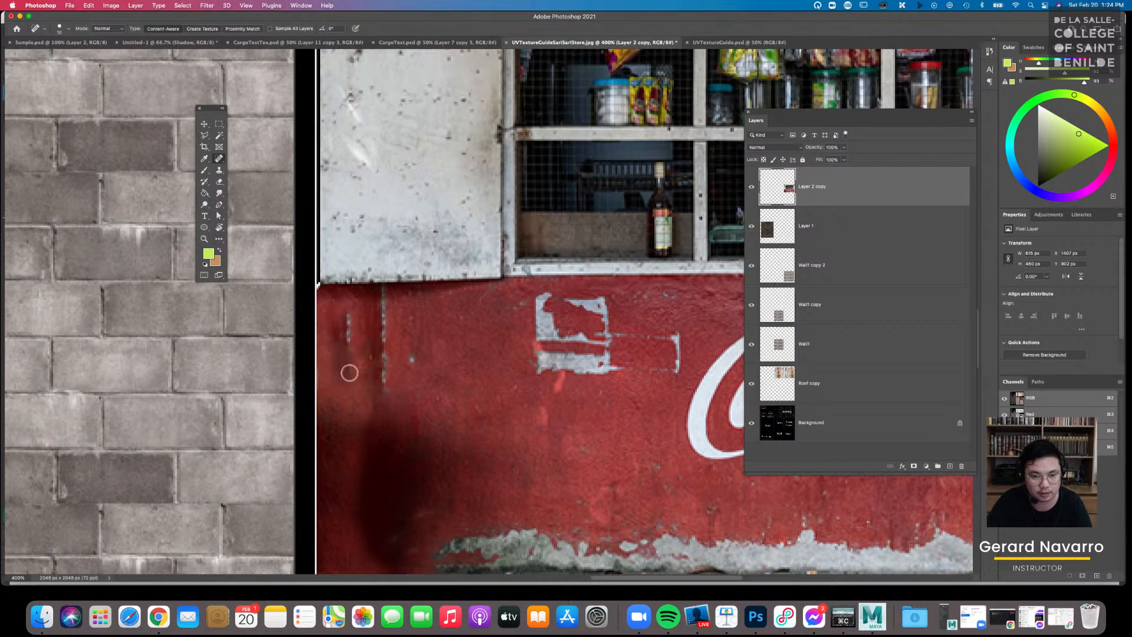
pyautogui.moveTo(343, 320); pyautogui.dragTo(347, 360)
pyautogui.moveTo(352, 316); pyautogui.dragTo(351, 356)
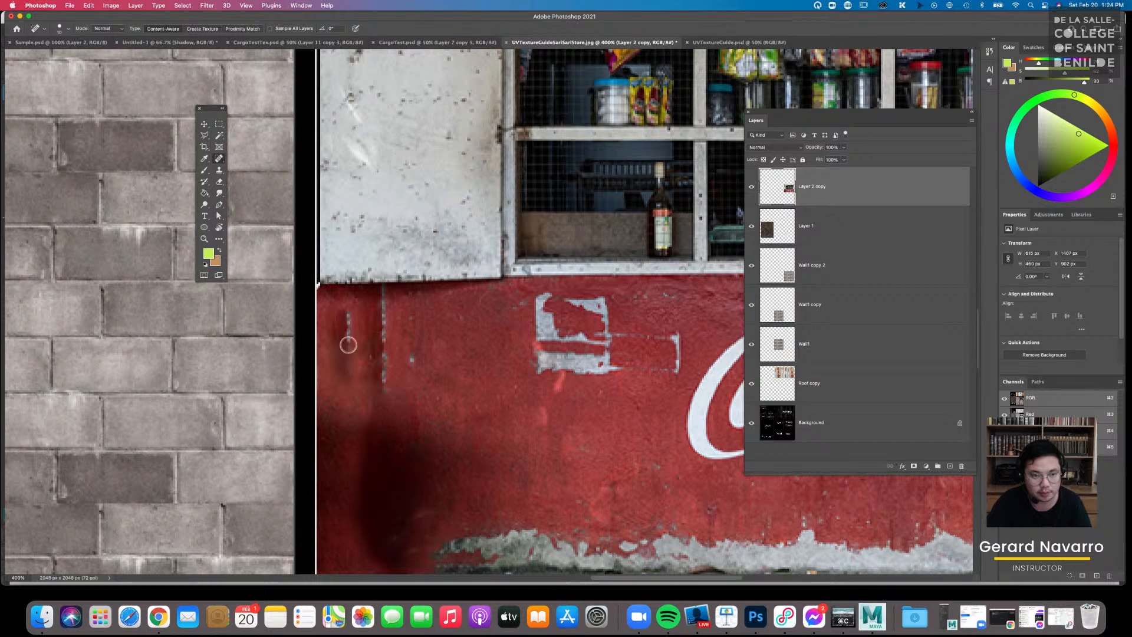
# Cover the two vertical streaks on the red wall below the white shutter with the Clone Stamp
pyautogui.click(220, 170)
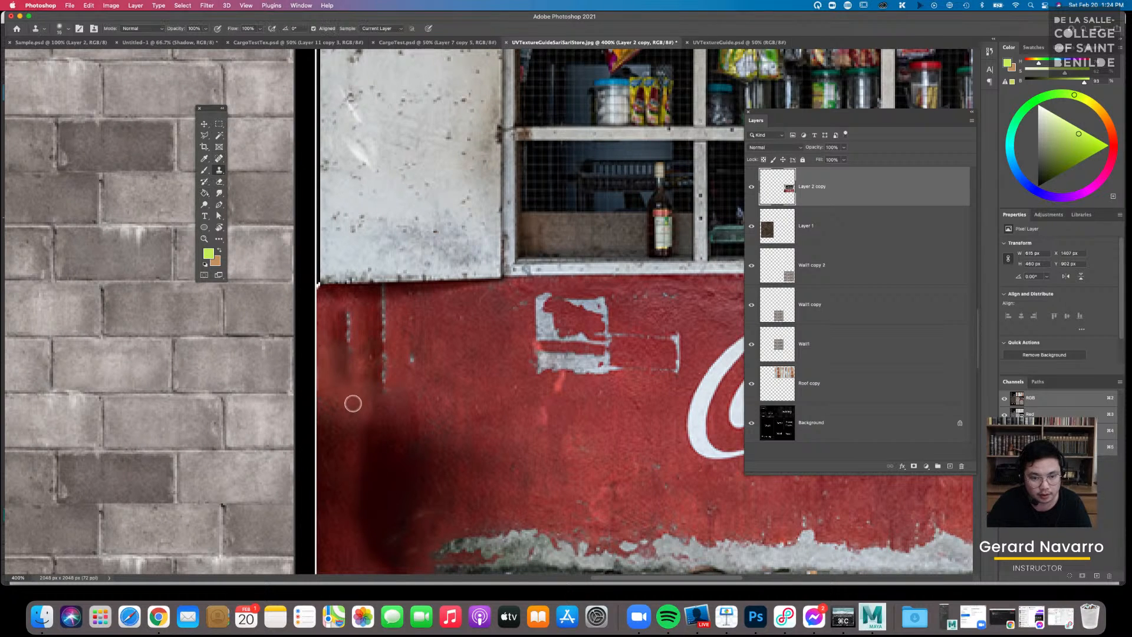
pyautogui.moveTo(337, 317); pyautogui.dragTo(347, 338)
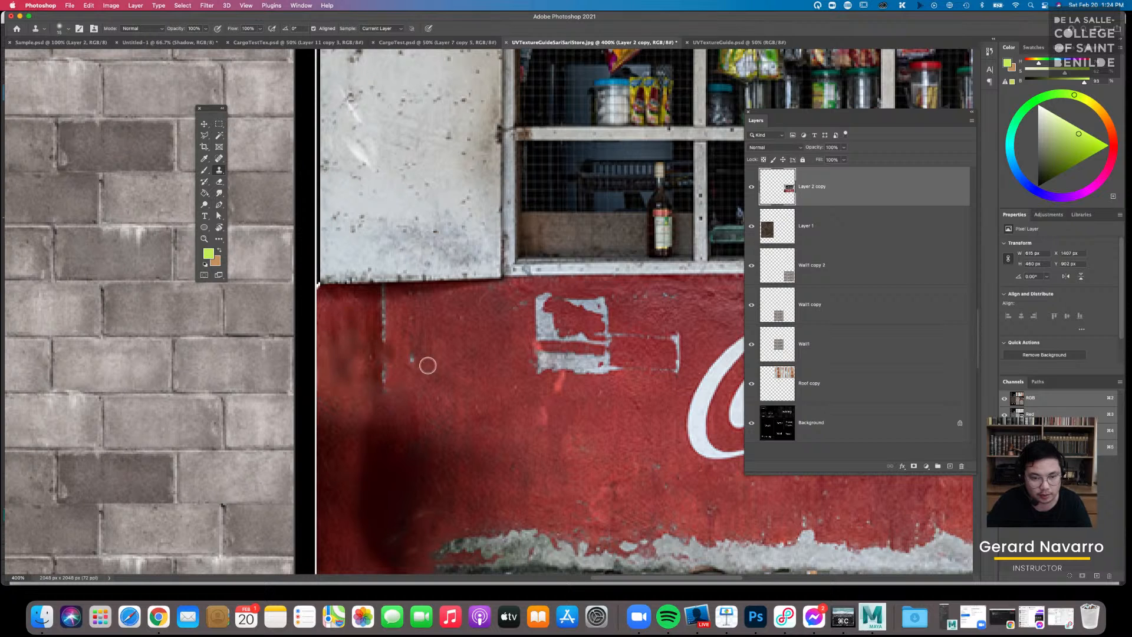
pyautogui.moveTo(384, 320); pyautogui.dragTo(386, 388)
pyautogui.press('super+minus')
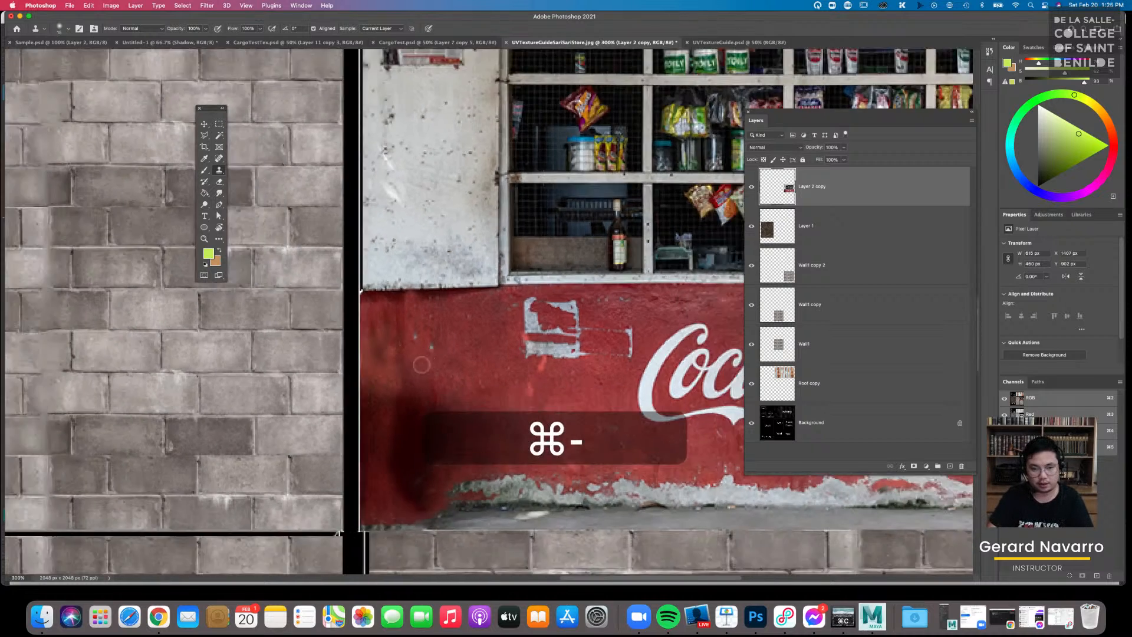
pyautogui.press('super+minus')
pyautogui.press('super+minus')
pyautogui.press('space')
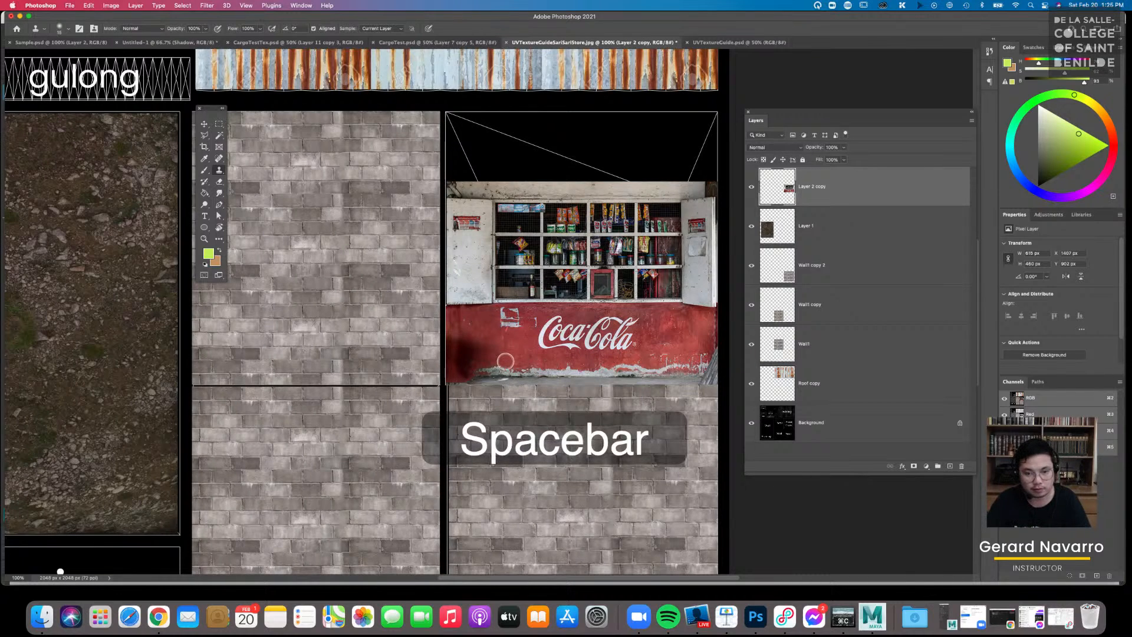
# Clone red wall texture over the right side of the dark smudge at the wall's lower-left corner
pyautogui.press('super+equal')
pyautogui.press('super+equal')
pyautogui.press('space')
pyautogui.moveTo(501, 359); pyautogui.dragTo(151, 345)
pyautogui.moveTo(204, 320); pyautogui.dragTo(417, 298)
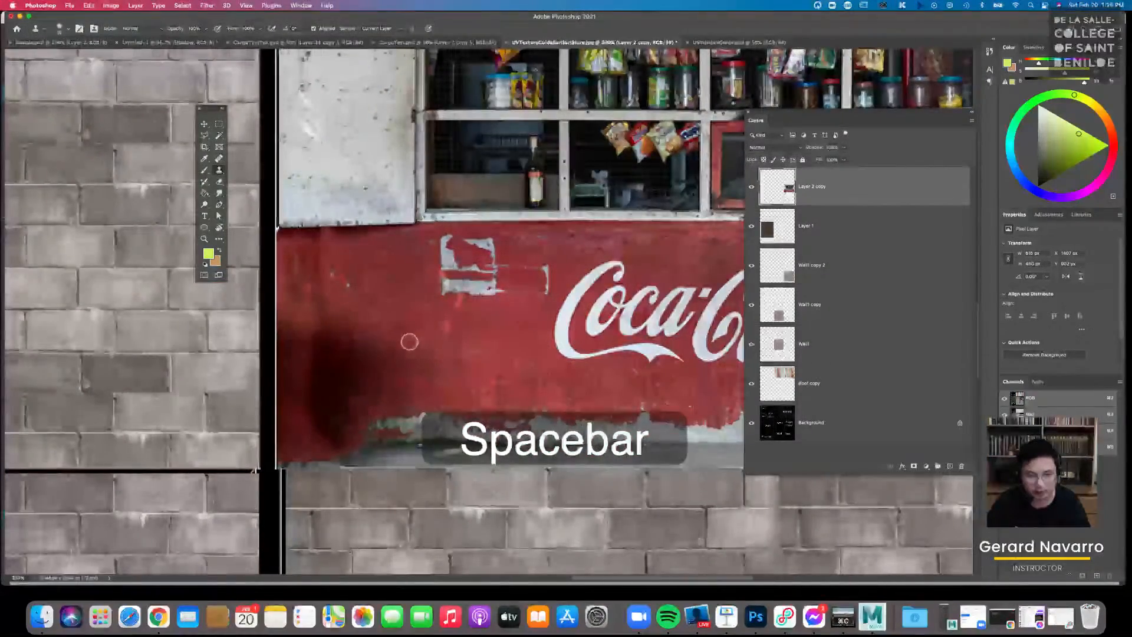
pyautogui.moveTo(383, 371); pyautogui.dragTo(348, 387)
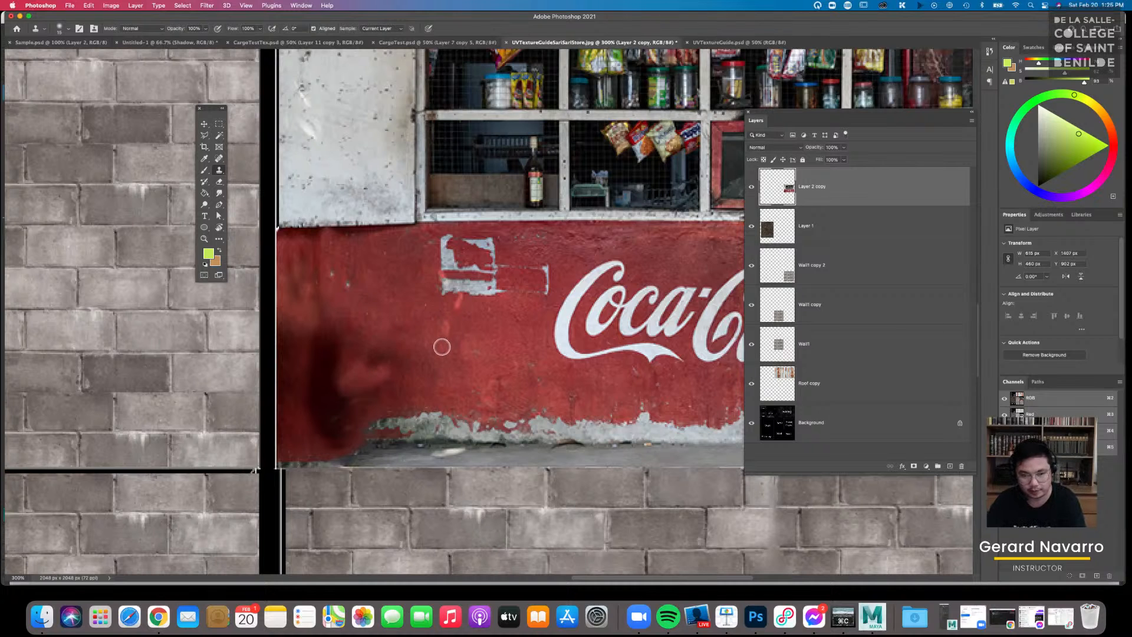
# Enlarge the Clone Stamp brush and cover the rest of the dark smudge with fresh samples of the clean red wall
pyautogui.press(']')
pyautogui.press(']')
pyautogui.keyDown('alt'); pyautogui.click(442, 328); pyautogui.keyUp('alt')
pyautogui.moveTo(349, 331)
pyautogui.mouseDown()
pyautogui.moveTo(327, 342)
pyautogui.moveTo(338, 331)
pyautogui.moveTo(292, 339)
pyautogui.moveTo(283, 327)
pyautogui.moveTo(324, 376)
pyautogui.moveTo(386, 369)
pyautogui.moveTo(354, 330)
pyautogui.moveTo(338, 393)
pyautogui.mouseUp()
pyautogui.keyDown('alt'); pyautogui.click(477, 334); pyautogui.keyUp('alt')
pyautogui.moveTo(407, 387)
pyautogui.mouseDown()
pyautogui.moveTo(320, 417)
pyautogui.moveTo(346, 361)
pyautogui.moveTo(309, 407)
pyautogui.moveTo(285, 368)
pyautogui.mouseUp()
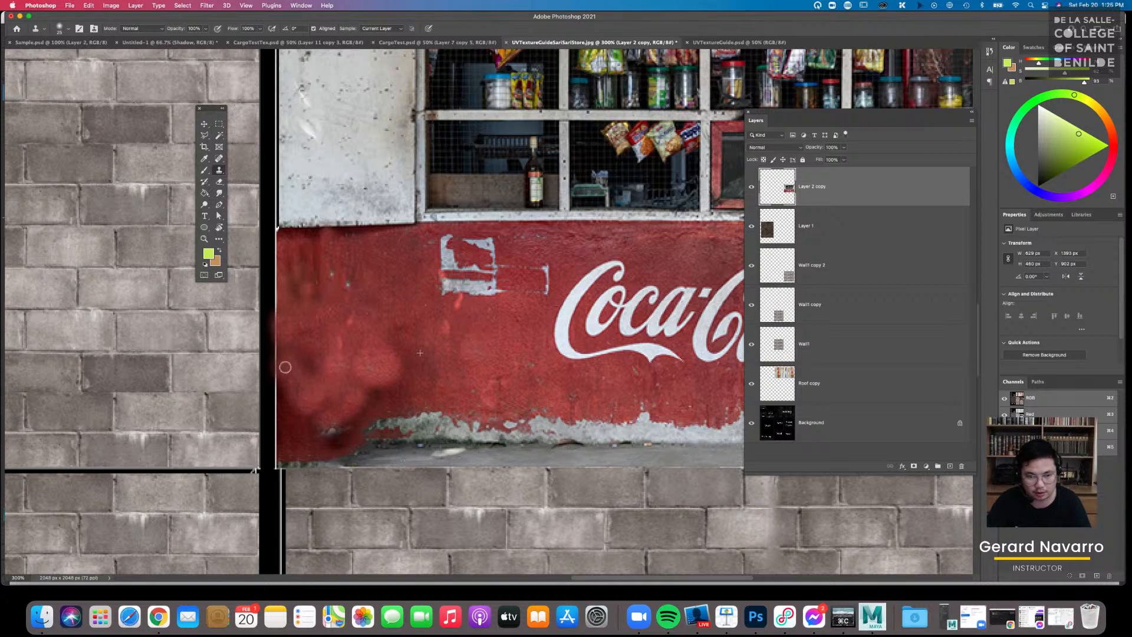
pyautogui.moveTo(464, 363); pyautogui.dragTo(364, 400)
pyautogui.moveTo(433, 340); pyautogui.dragTo(335, 423)
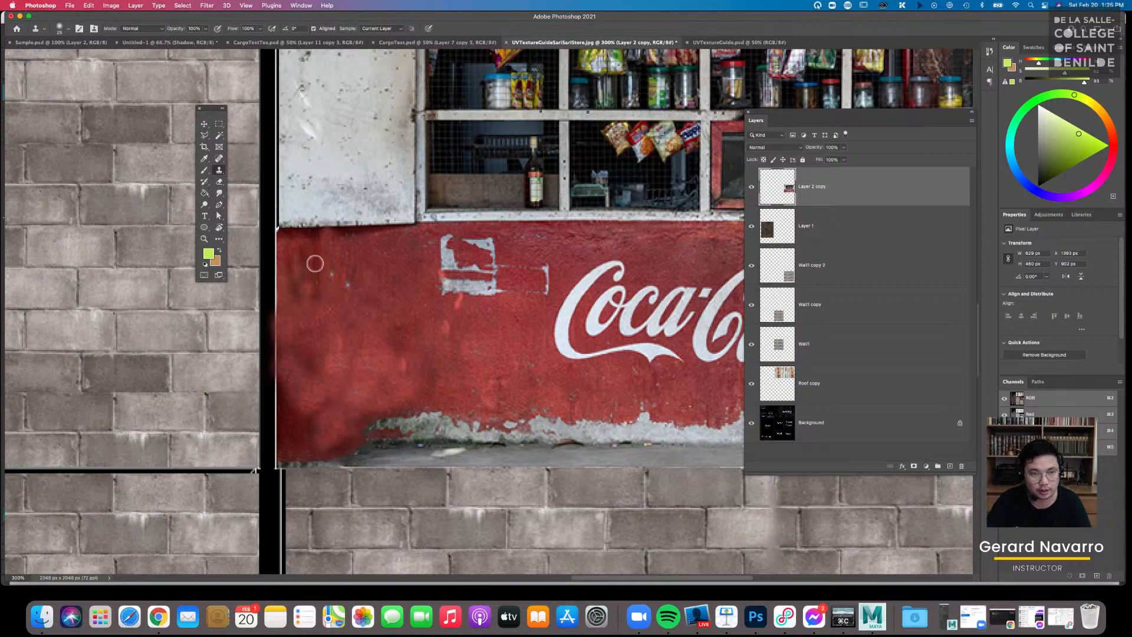
# Blend the cloned patches on the red wall with Spot Healing Brush strokes, and undo the last few strokes
pyautogui.click(219, 158)
pyautogui.moveTo(310, 276); pyautogui.dragTo(436, 384)
pyautogui.moveTo(361, 277); pyautogui.dragTo(464, 418)
pyautogui.moveTo(396, 294); pyautogui.dragTo(443, 377)
pyautogui.moveTo(346, 291); pyautogui.dragTo(276, 401)
pyautogui.moveTo(287, 312); pyautogui.dragTo(303, 459)
pyautogui.press('super+z')
pyautogui.press('super+z')
pyautogui.press('super+z')
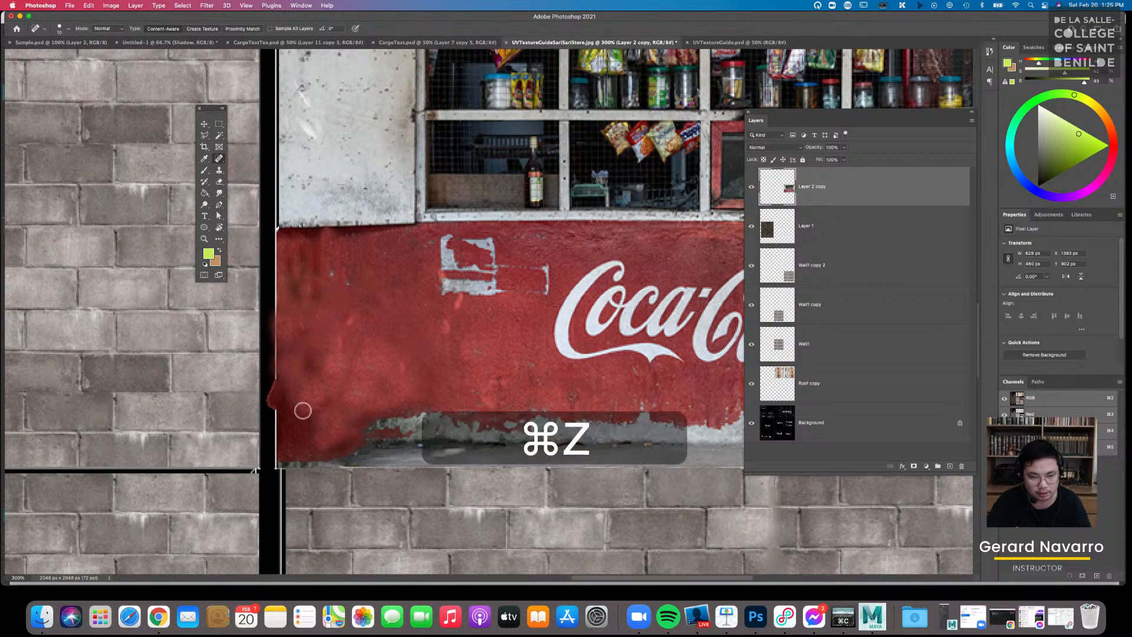
# Heal the remaining uneven area near the red wall's lower-left corner
pyautogui.moveTo(306, 366)
pyautogui.mouseDown()
pyautogui.moveTo(312, 452)
pyautogui.moveTo(335, 432)
pyautogui.mouseUp()
pyautogui.press('super+minus')
pyautogui.press('super+minus')
pyautogui.press('super+minus')
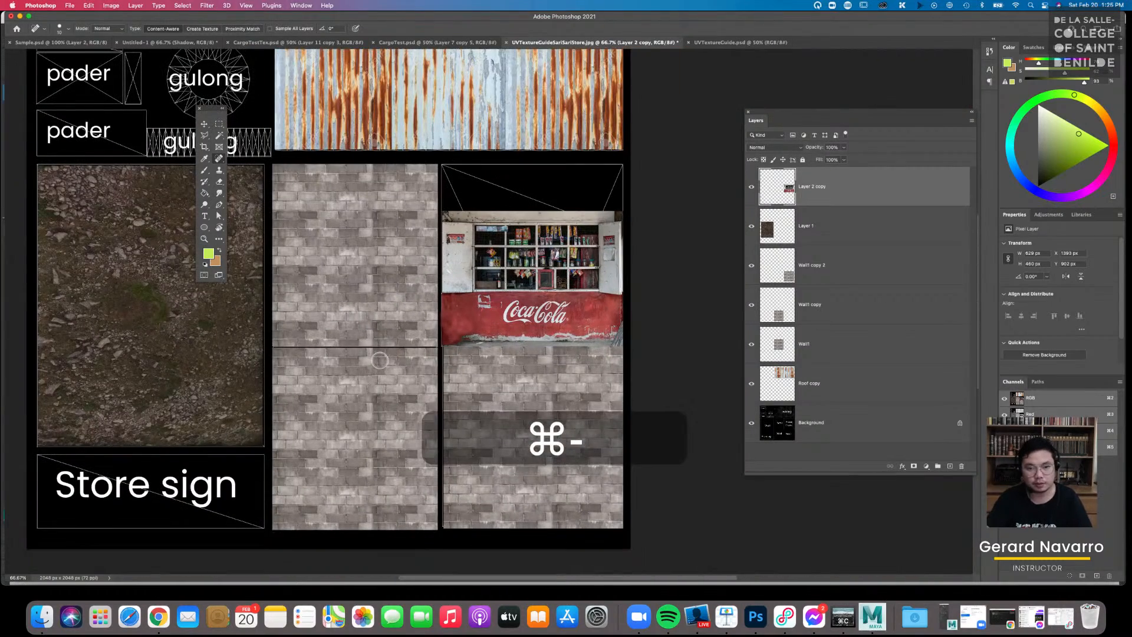
# Examine the cream strip along the storefront photo's upper edge and the empty area above it in the panel
pyautogui.press('super+equal')
pyautogui.press('super+equal')
pyautogui.press('space')
pyautogui.moveTo(588, 333); pyautogui.dragTo(468, 626)
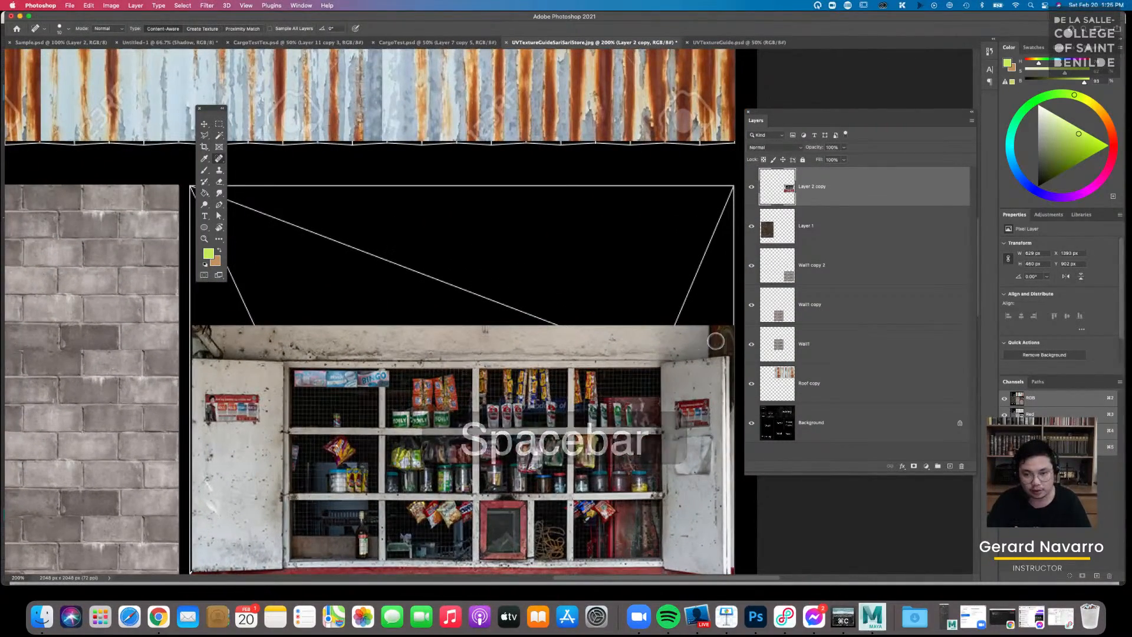
pyautogui.moveTo(427, 343); pyautogui.dragTo(508, 341)
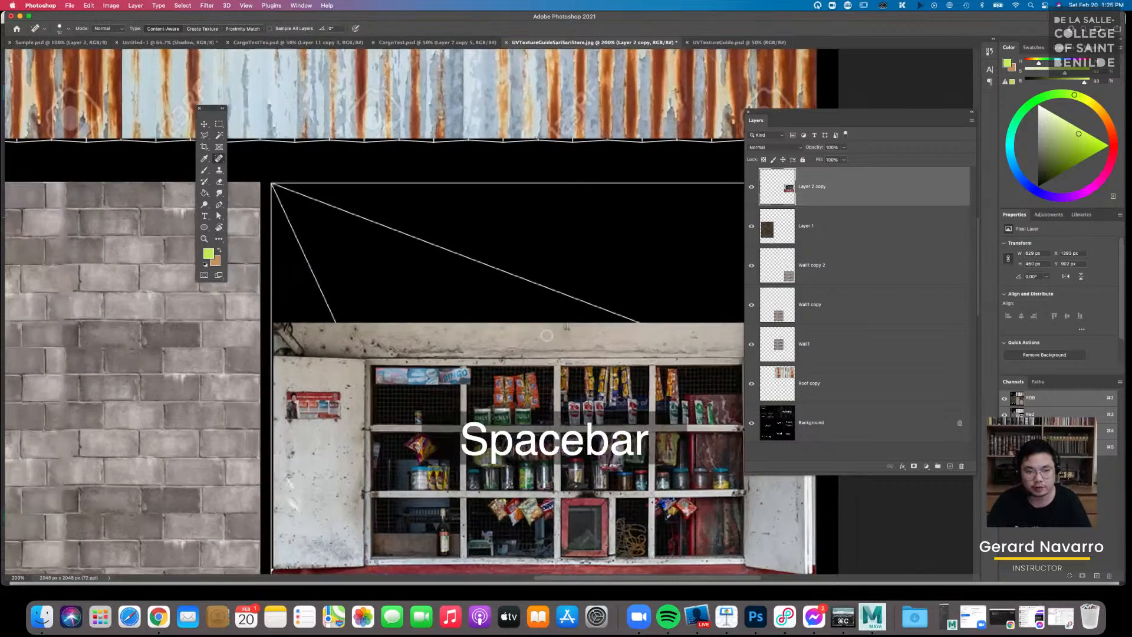
pyautogui.moveTo(436, 341); pyautogui.dragTo(310, 336)
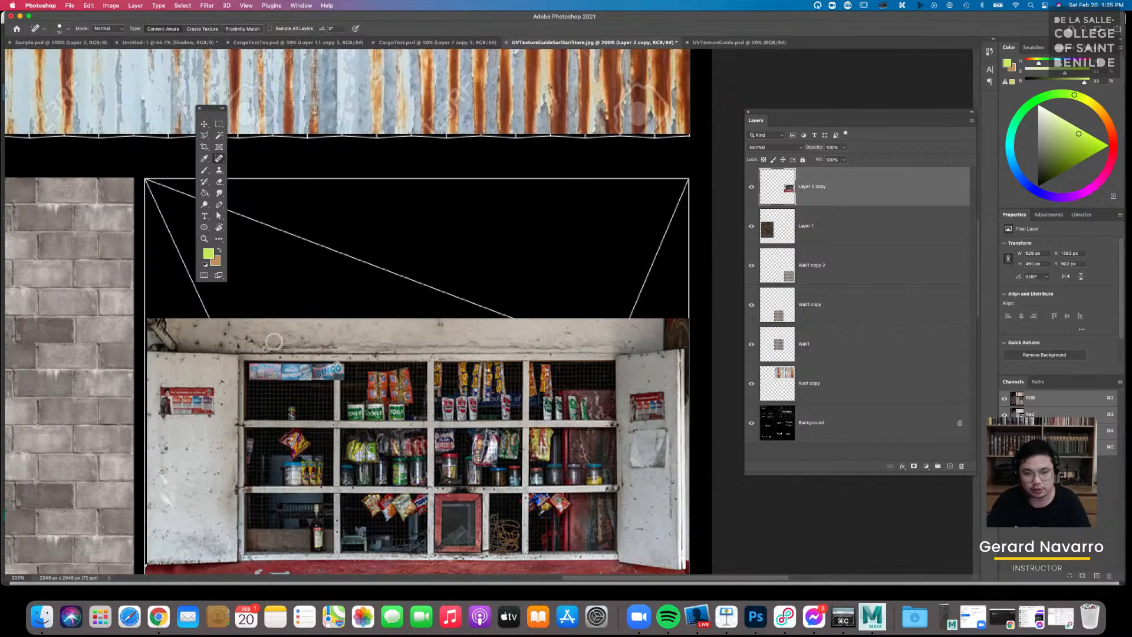
pyautogui.moveTo(260, 341); pyautogui.dragTo(342, 344)
pyautogui.moveTo(650, 347); pyautogui.dragTo(436, 337)
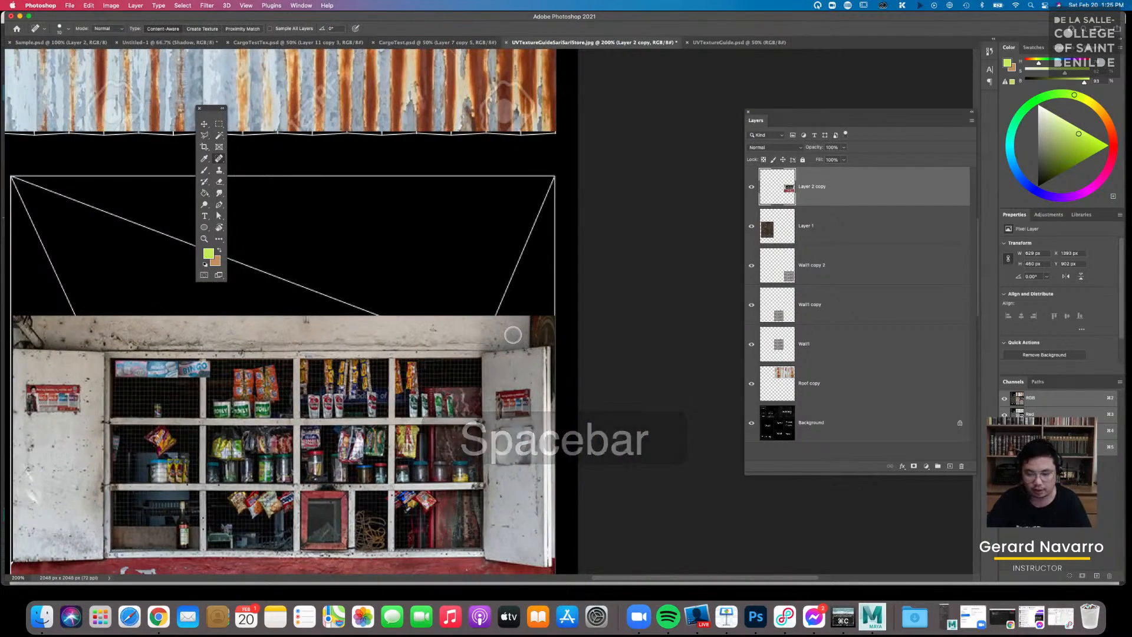
# Clone the clean cream wall over the dark patterned strip at the storefront photo's upper-right corner, using a smaller Clone Stamp brush
pyautogui.press('super+equal')
pyautogui.press('super+equal')
pyautogui.press('super+equal')
pyautogui.moveTo(438, 301); pyautogui.dragTo(428, 289)
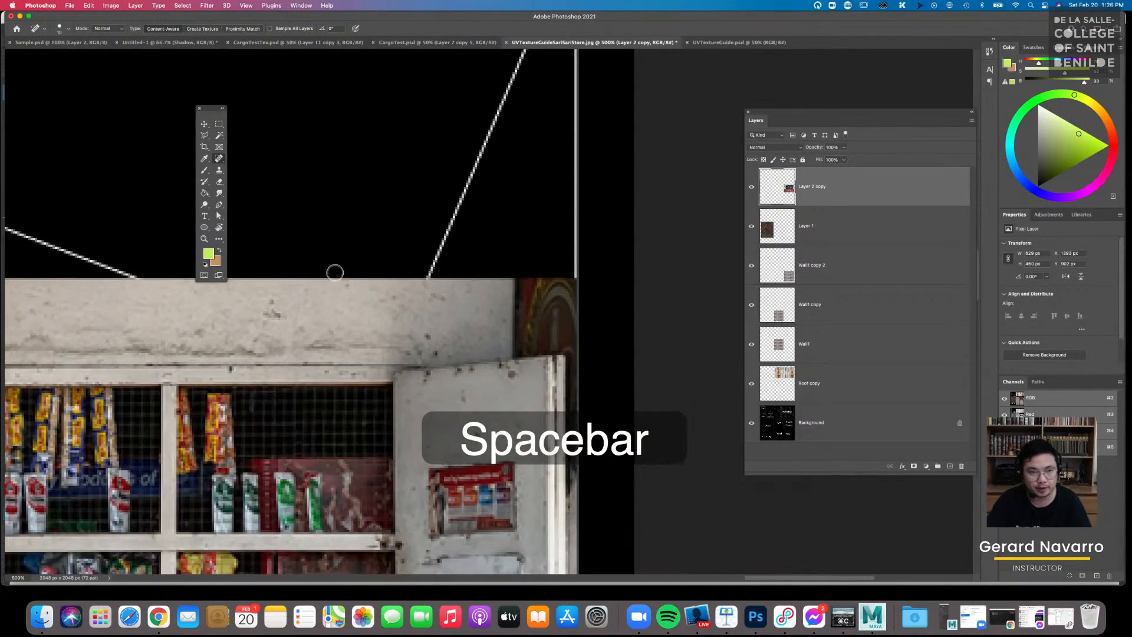
pyautogui.click(219, 169)
pyautogui.moveTo(494, 292)
pyautogui.mouseDown()
pyautogui.moveTo(515, 280)
pyautogui.moveTo(516, 306)
pyautogui.moveTo(498, 323)
pyautogui.moveTo(511, 336)
pyautogui.moveTo(501, 317)
pyautogui.mouseUp()
pyautogui.press('super+z')
pyautogui.press('[')
pyautogui.press('[')
pyautogui.press('[')
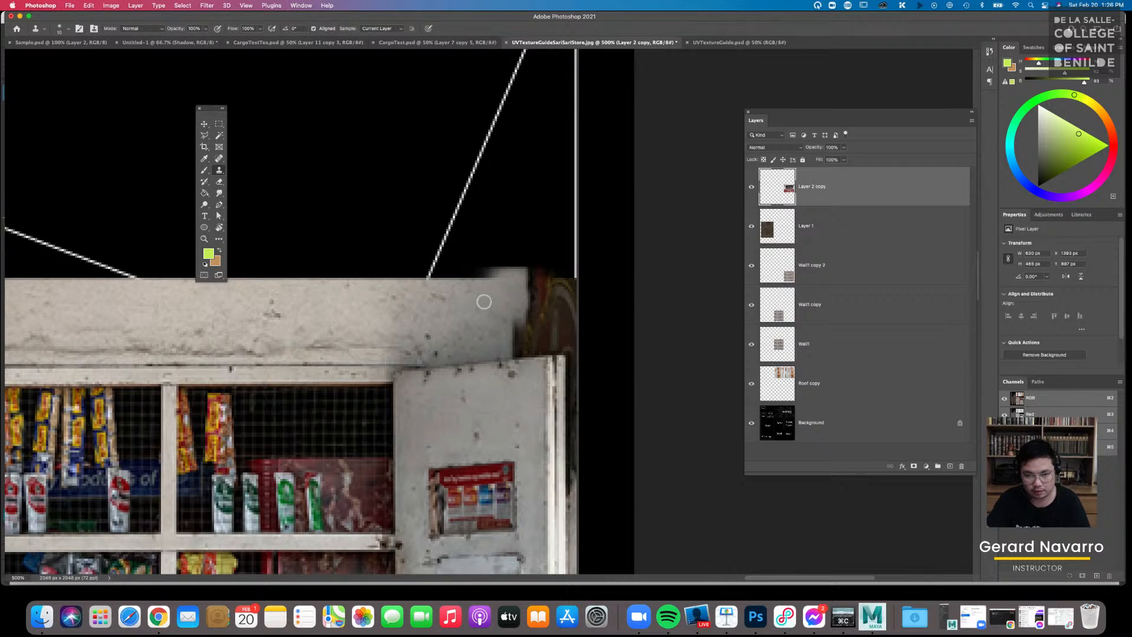
pyautogui.moveTo(524, 288)
pyautogui.mouseDown()
pyautogui.moveTo(569, 291)
pyautogui.moveTo(528, 314)
pyautogui.mouseUp()
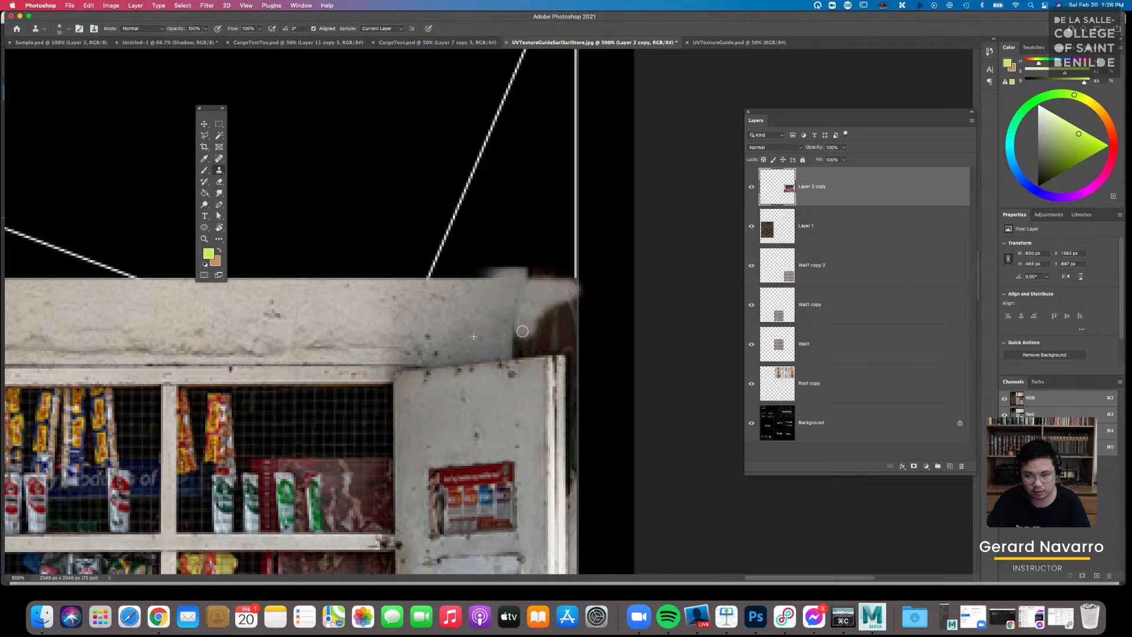
pyautogui.moveTo(521, 352)
pyautogui.mouseDown()
pyautogui.moveTo(543, 347)
pyautogui.moveTo(543, 318)
pyautogui.moveTo(539, 335)
pyautogui.mouseUp()
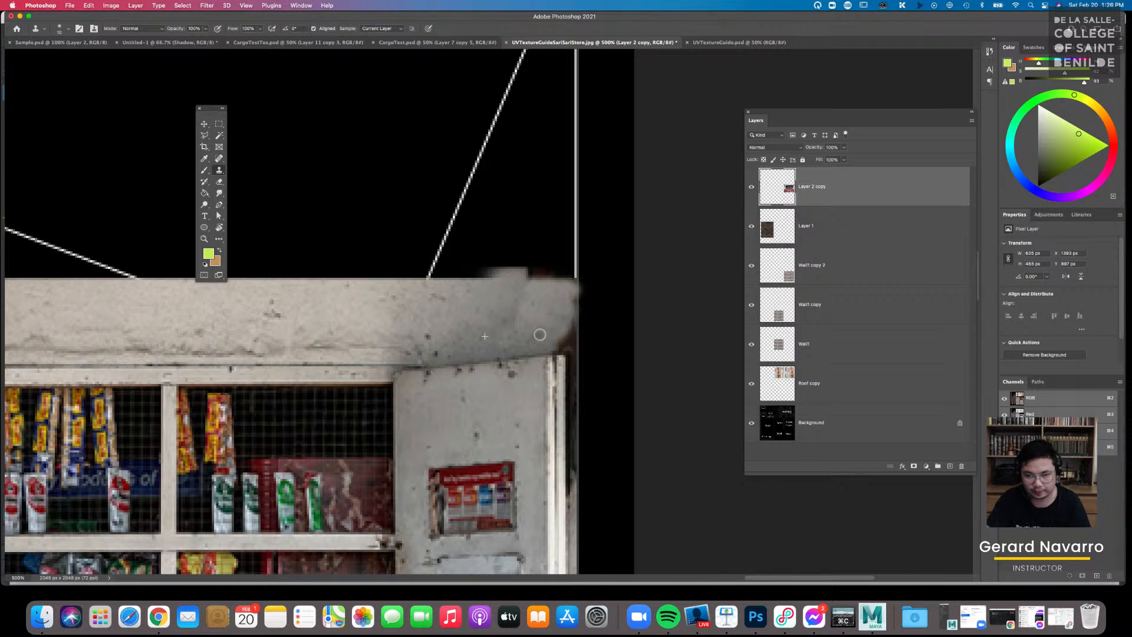
# Clone the cream wall over the dark bracket and stains at the storefront photo's upper-left corner
pyautogui.moveTo(371, 326); pyautogui.dragTo(720, 346)
pyautogui.moveTo(325, 343); pyautogui.dragTo(434, 352)
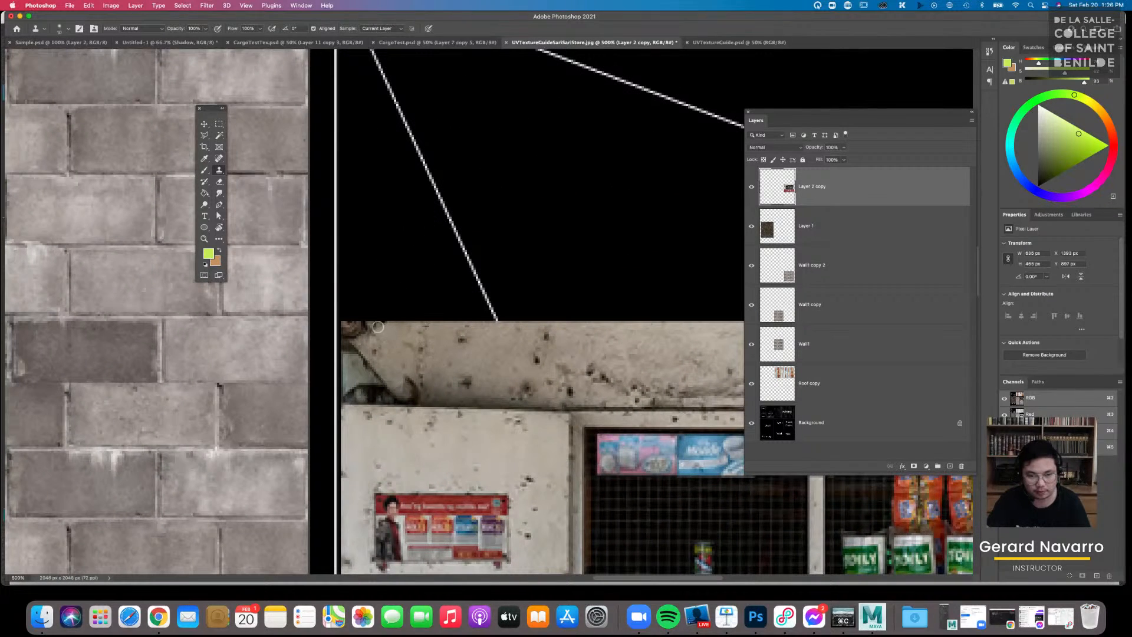
pyautogui.moveTo(361, 332); pyautogui.dragTo(349, 334)
pyautogui.moveTo(423, 359)
pyautogui.mouseDown()
pyautogui.moveTo(386, 392)
pyautogui.moveTo(367, 386)
pyautogui.mouseUp()
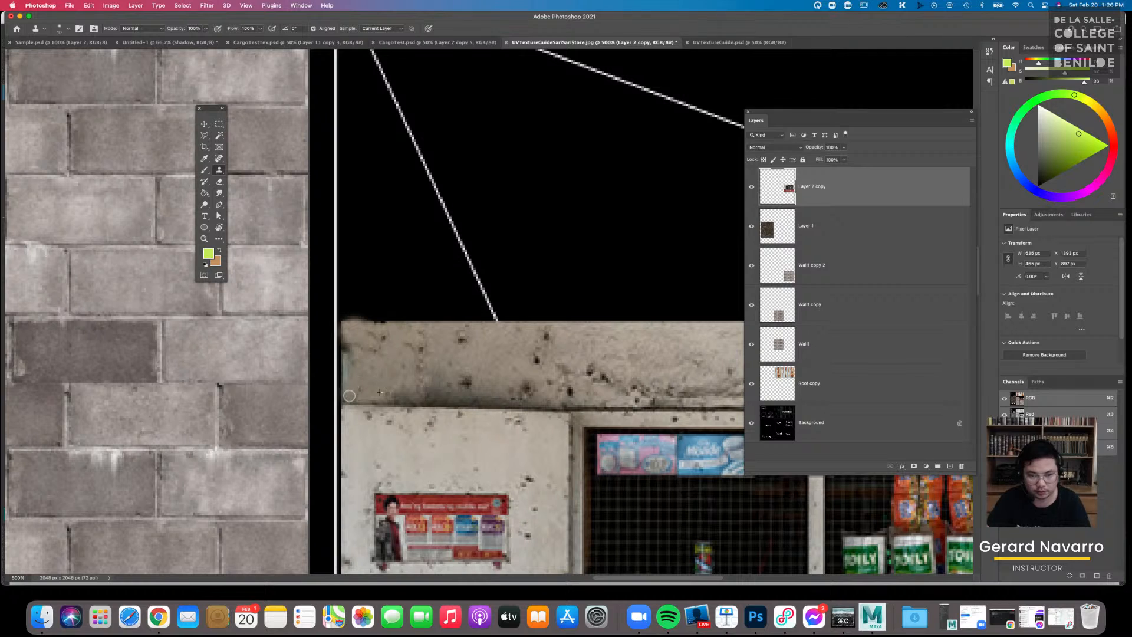
# Trim the cloned overspill above the storefront photo's upper edge with a rectangular selection, and clear the selection
pyautogui.press('super+minus')
pyautogui.press('super+minus')
pyautogui.press('super+minus')
pyautogui.moveTo(549, 339); pyautogui.dragTo(250, 342)
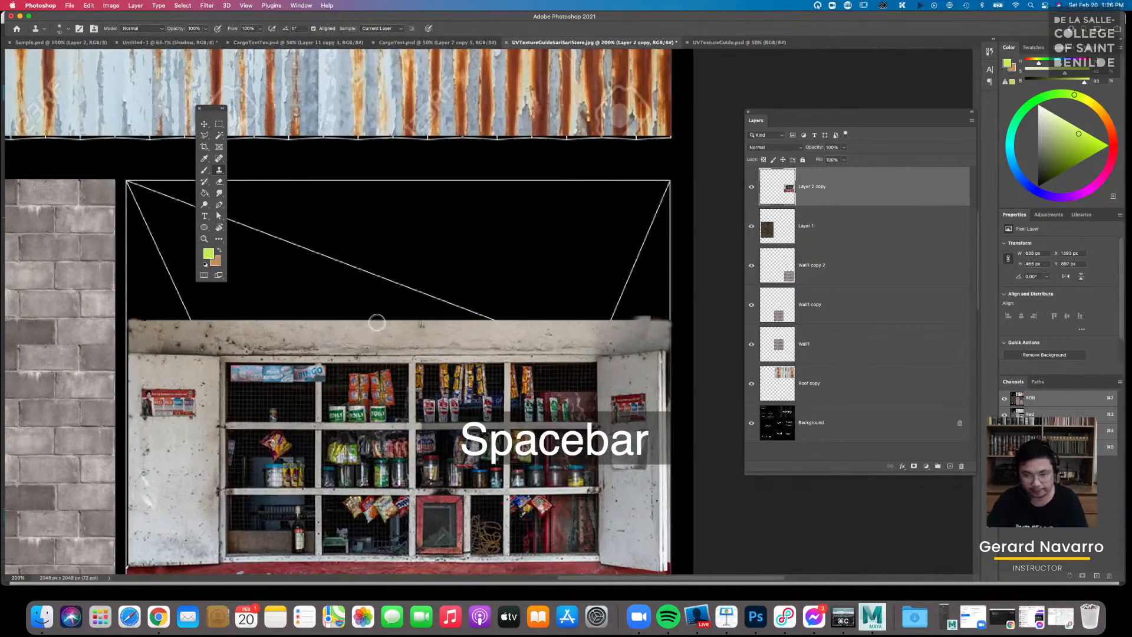
pyautogui.press('m')
pyautogui.moveTo(693, 262); pyautogui.dragTo(116, 321)
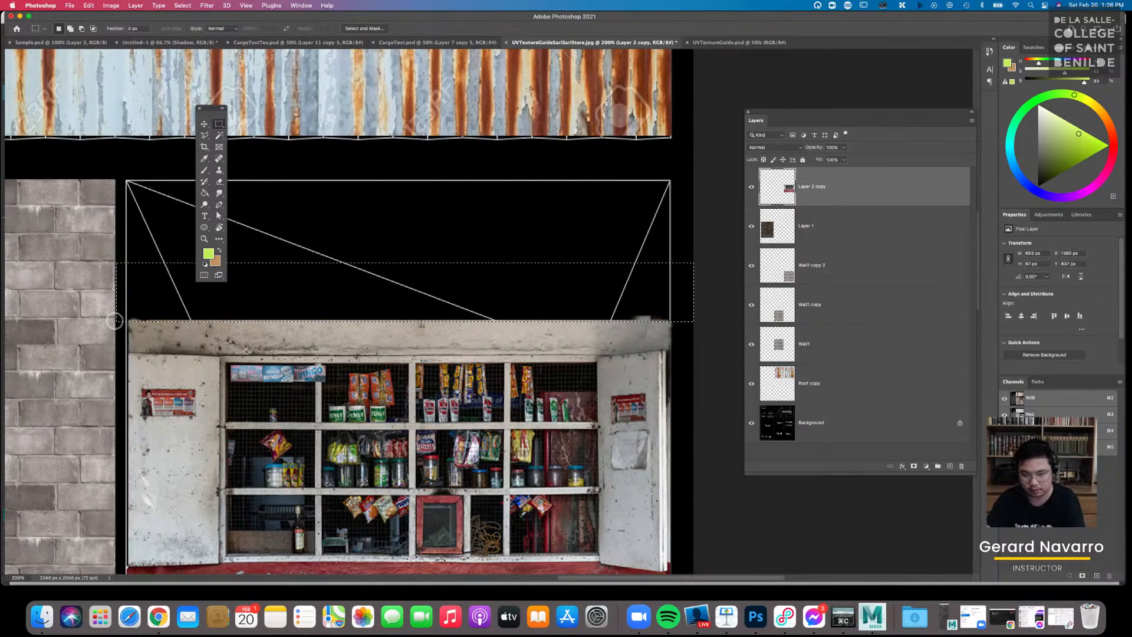
pyautogui.press('BackSpace')
pyautogui.click(610, 266)
# Select the empty panel area above the storefront photo and start a Content-Aware Fill on it
pyautogui.press('space')
pyautogui.moveTo(472, 280); pyautogui.dragTo(575, 295)
pyautogui.press('super+minus')
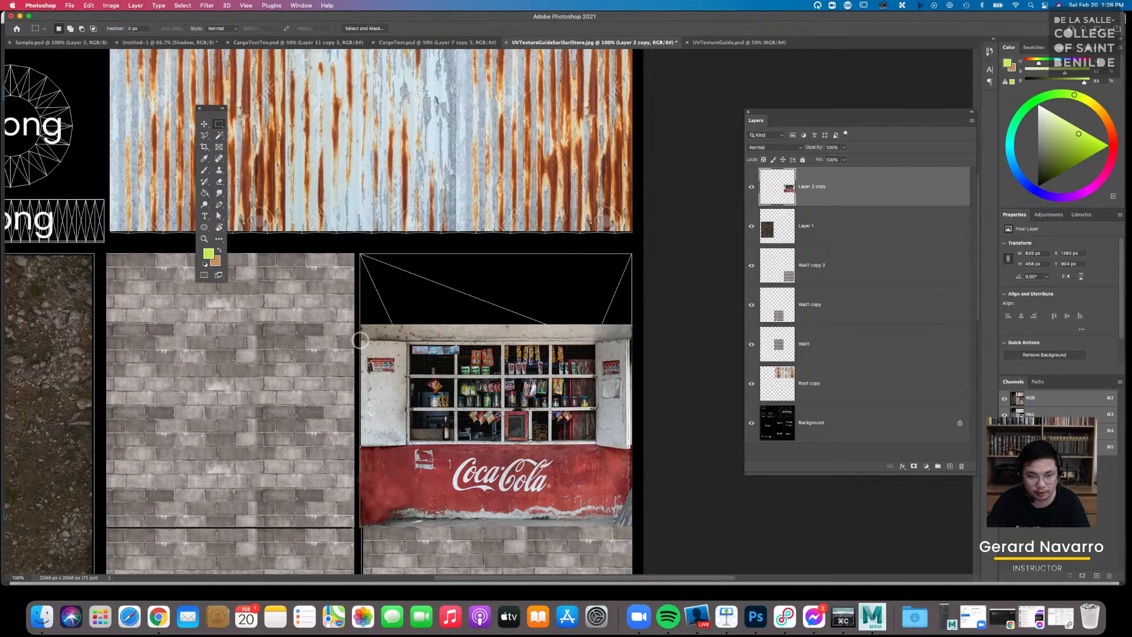
pyautogui.moveTo(360, 325); pyautogui.dragTo(632, 254)
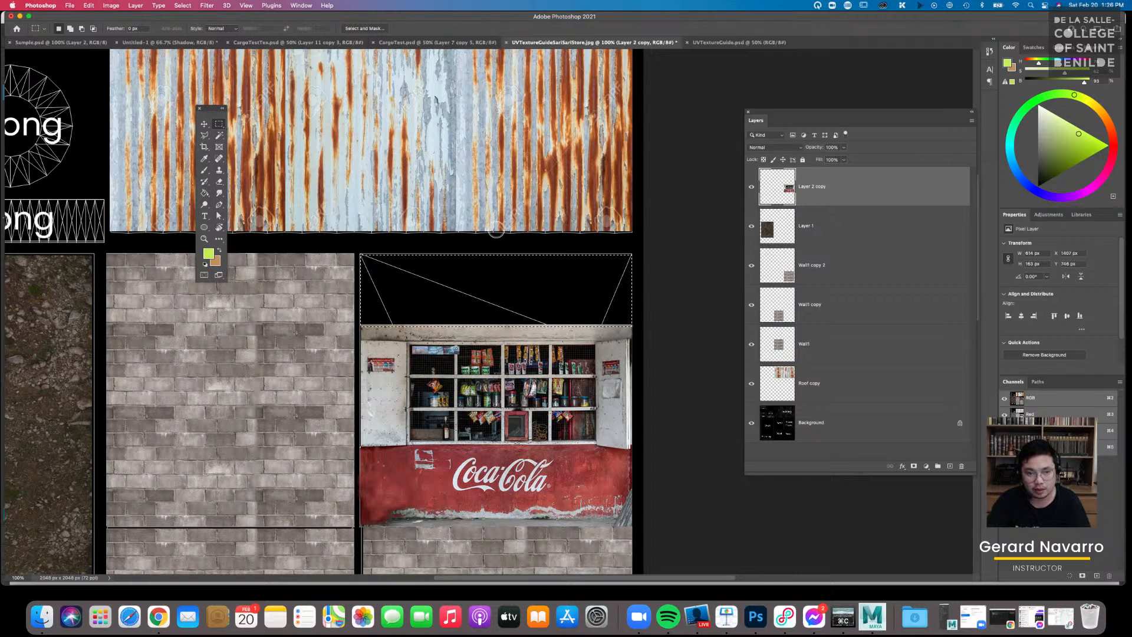
pyautogui.click(89, 5)
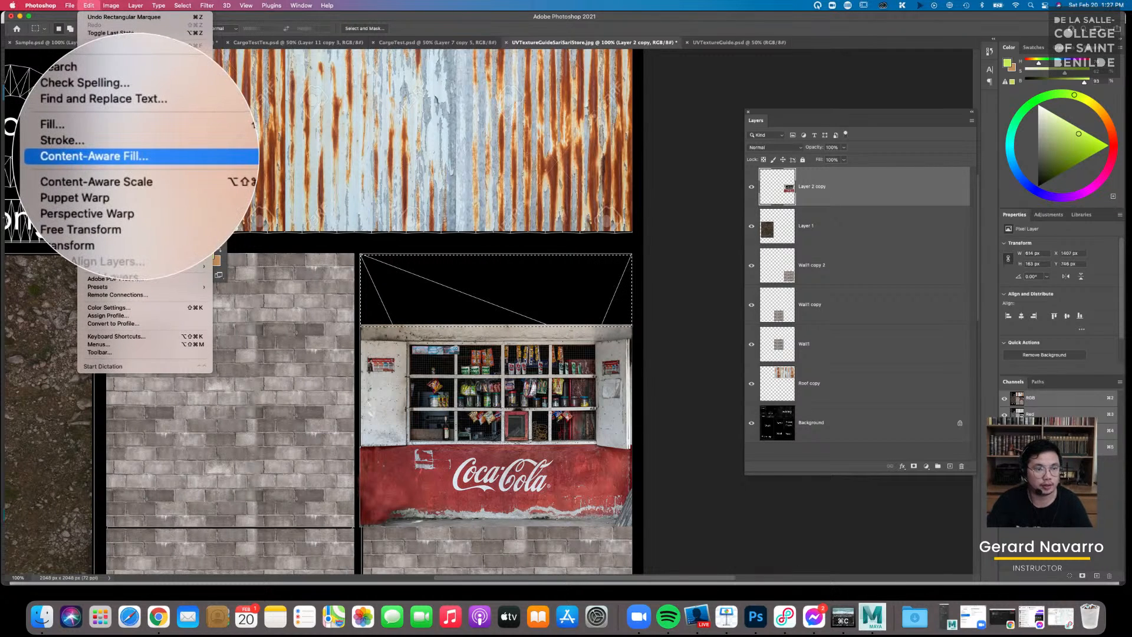
pyautogui.click(136, 156)
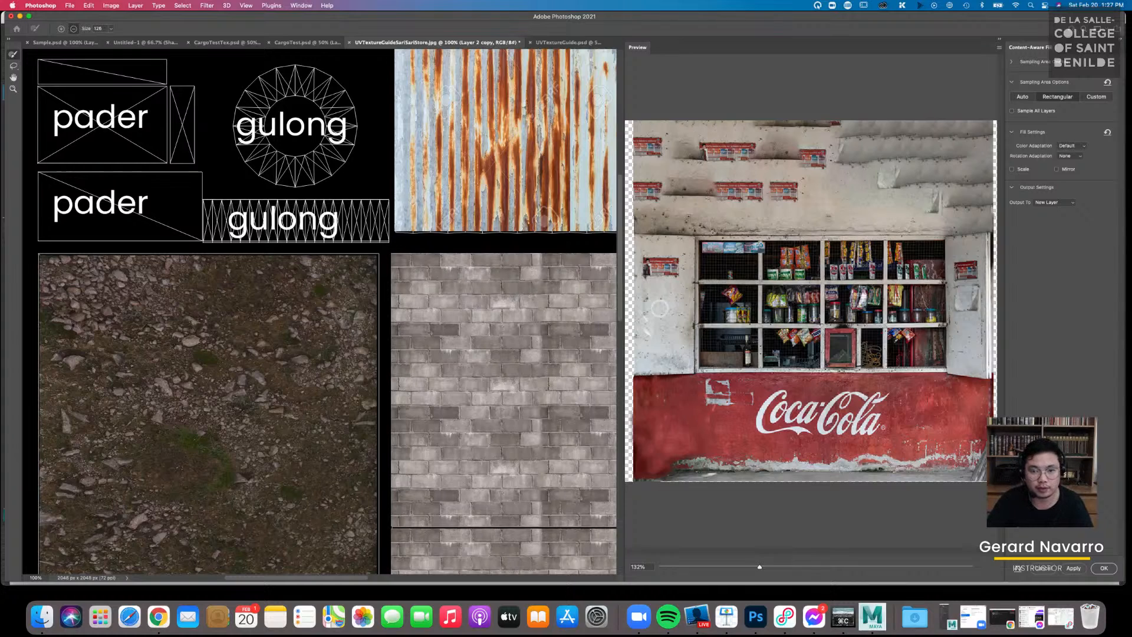
# Limit the fill's sampling area to the cream wall strip above the window and output the fill to a new layer
pyautogui.moveTo(622, 340)
pyautogui.mouseDown()
pyautogui.moveTo(342, 339)
pyautogui.moveTo(369, 227)
pyautogui.mouseUp()
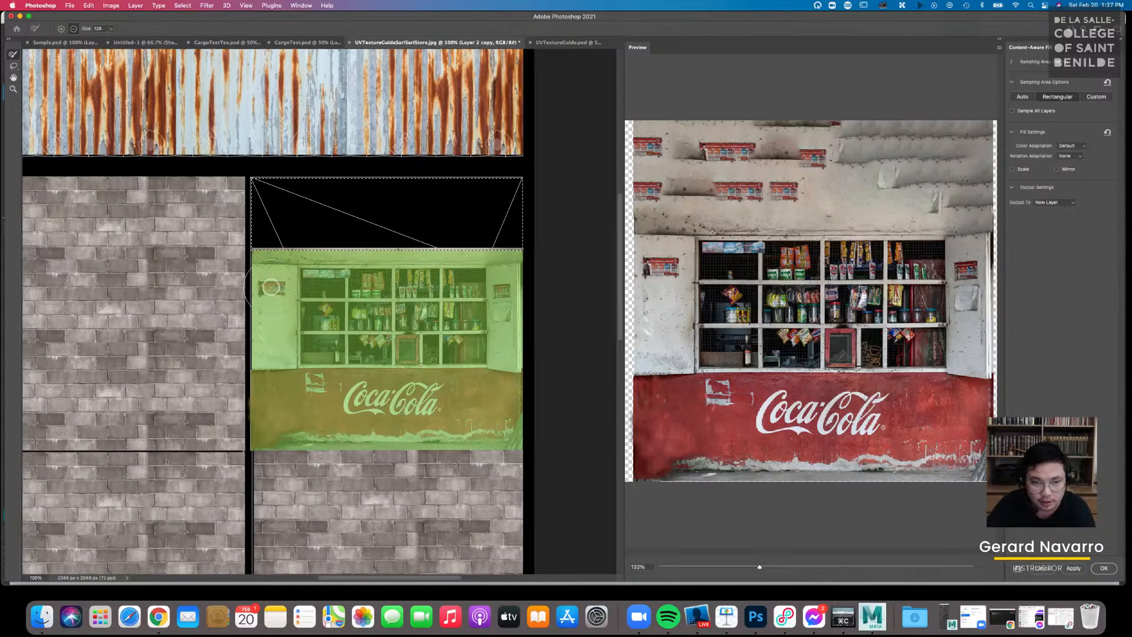
pyautogui.moveTo(251, 284)
pyautogui.mouseDown()
pyautogui.moveTo(424, 310)
pyautogui.moveTo(269, 330)
pyautogui.moveTo(269, 389)
pyautogui.moveTo(529, 382)
pyautogui.moveTo(472, 354)
pyautogui.moveTo(504, 309)
pyautogui.moveTo(361, 297)
pyautogui.mouseUp()
pyautogui.press('super+z')
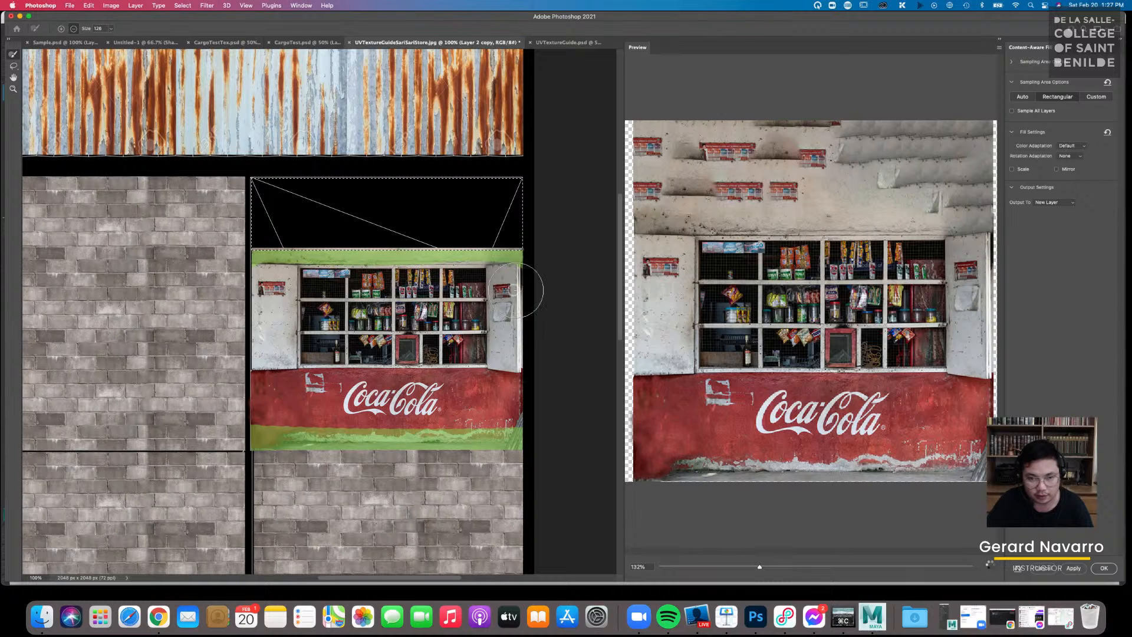
pyautogui.moveTo(272, 422); pyautogui.dragTo(531, 435)
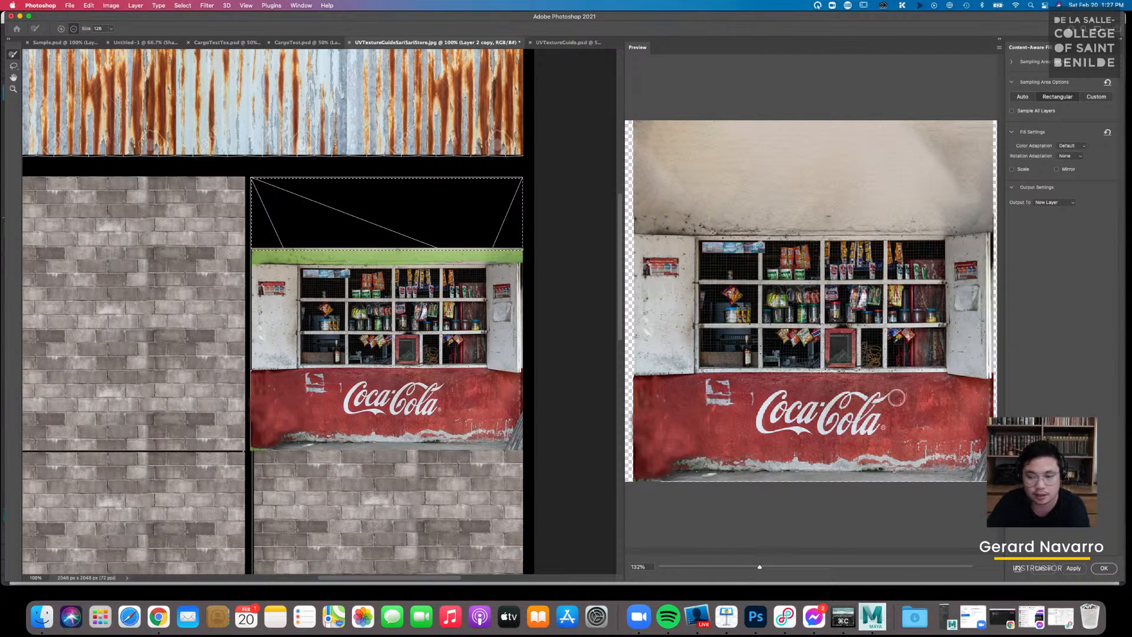
pyautogui.click(1104, 569)
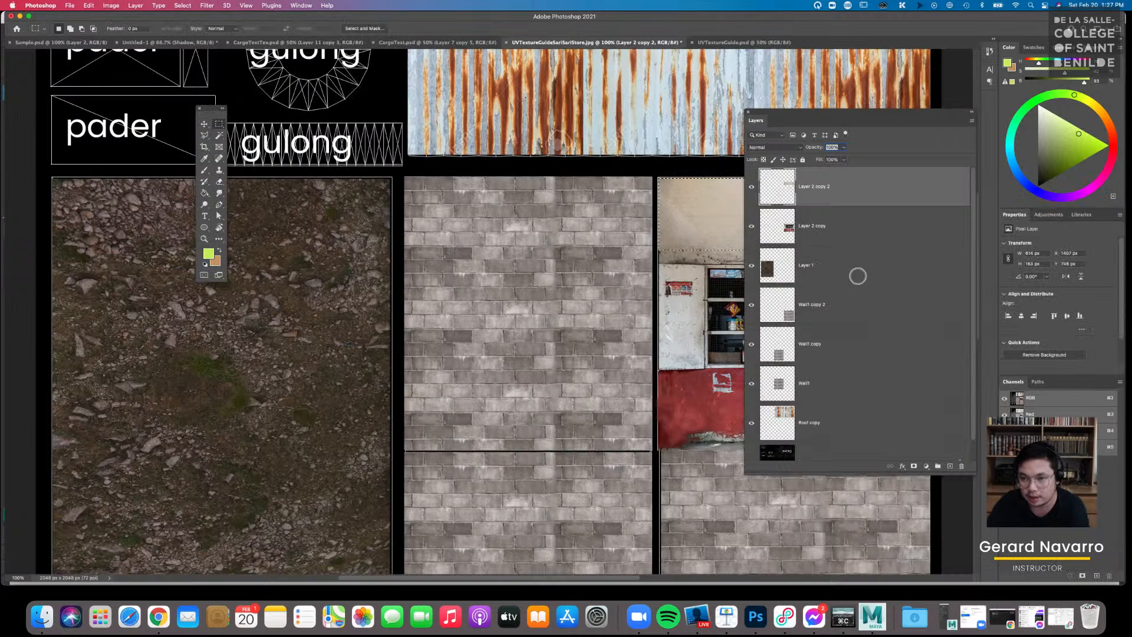
# Merge the filled wall layer down into the storefront layer and clear the selection
pyautogui.moveTo(855, 114); pyautogui.dragTo(936, 117)
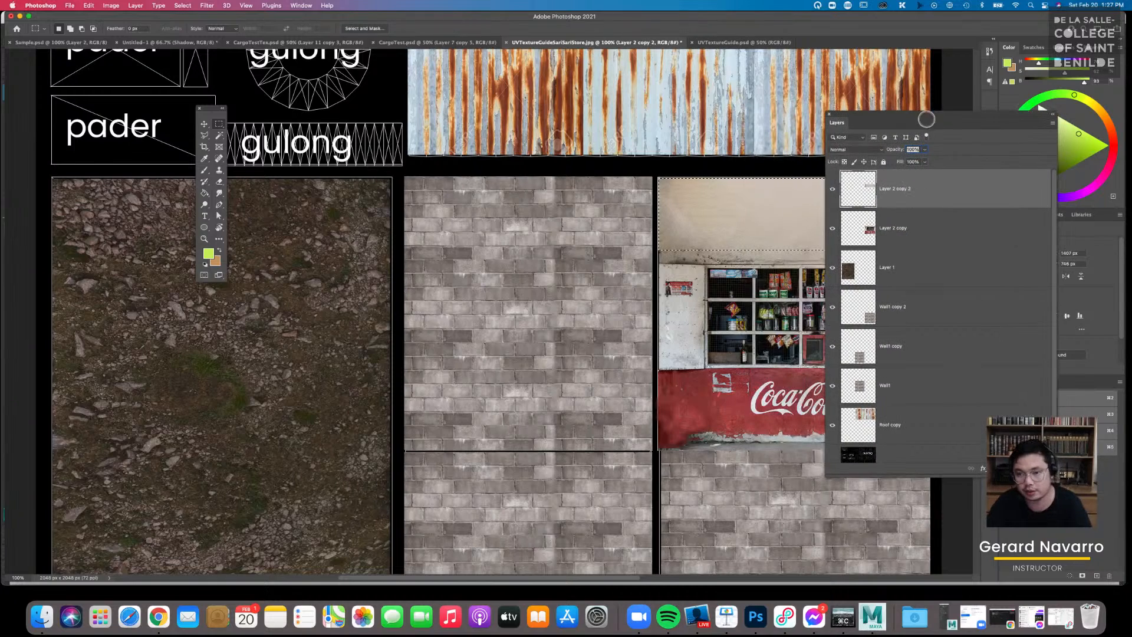
pyautogui.press('space')
pyautogui.moveTo(715, 244); pyautogui.dragTo(431, 269)
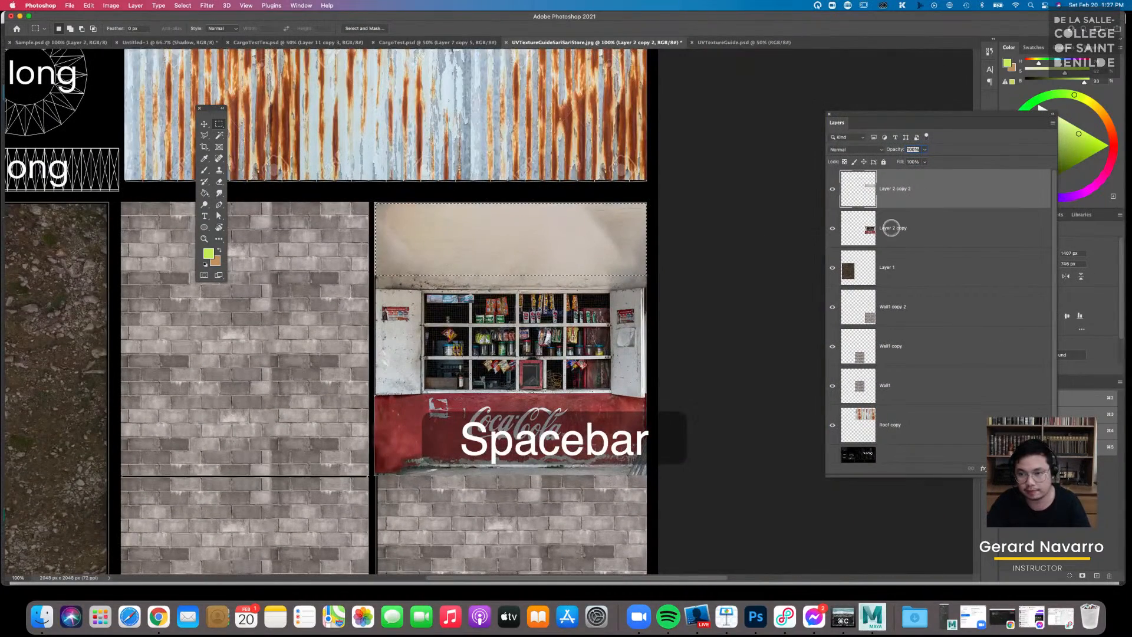
pyautogui.press('super+e')
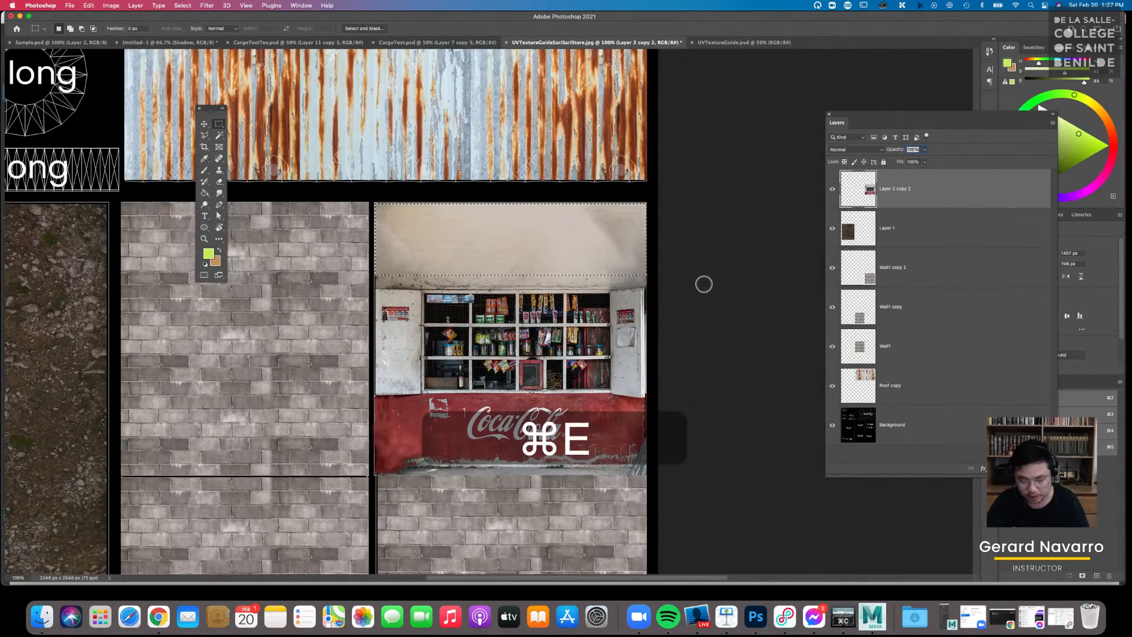
pyautogui.press('m')
pyautogui.click(704, 285)
# Heal the diagonal shadow edge on the right part of the filled cream wall with an enlarged Spot Healing Brush
pyautogui.click(218, 158)
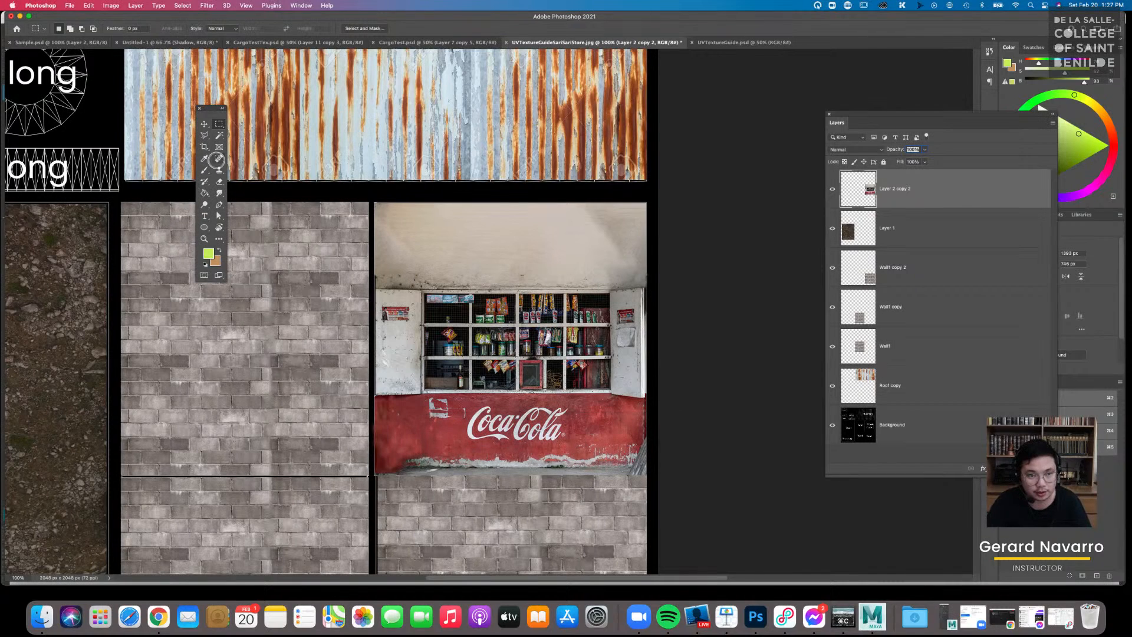
pyautogui.press('super+equal')
pyautogui.press('super+equal')
pyautogui.press('space')
pyautogui.moveTo(740, 112); pyautogui.dragTo(460, 309)
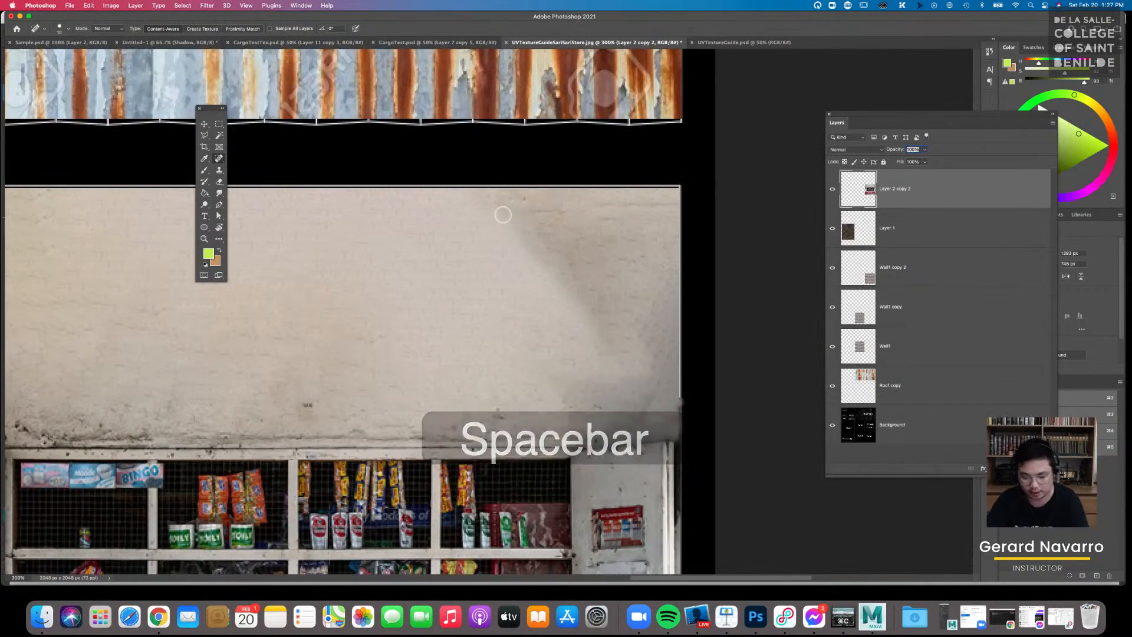
pyautogui.press(']')
pyautogui.press(']')
pyautogui.press(']')
pyautogui.press(']')
pyautogui.moveTo(512, 219); pyautogui.dragTo(588, 308)
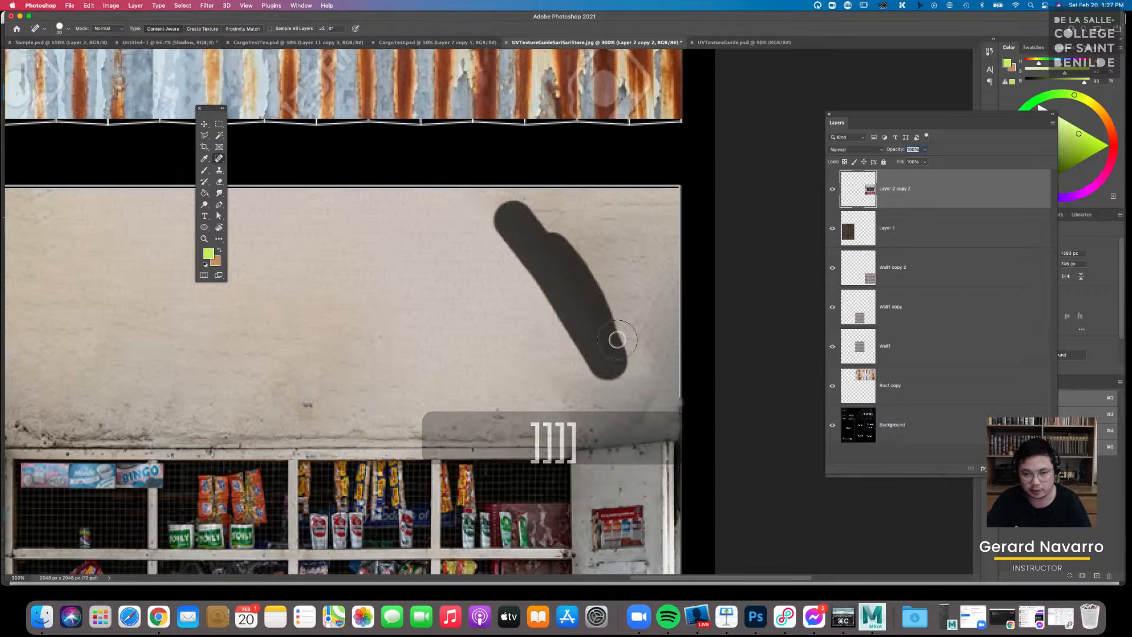
pyautogui.moveTo(588, 255); pyautogui.dragTo(531, 233)
pyautogui.moveTo(534, 213)
pyautogui.mouseDown()
pyautogui.moveTo(566, 216)
pyautogui.moveTo(625, 369)
pyautogui.mouseUp()
# Even out the remaining blotches on the filled cream wall with further Spot Healing Brush strokes
pyautogui.moveTo(553, 287)
pyautogui.mouseDown()
pyautogui.moveTo(874, 287)
pyautogui.moveTo(864, 290)
pyautogui.mouseUp()
pyautogui.moveTo(252, 327); pyautogui.dragTo(393, 344)
pyautogui.moveTo(378, 306)
pyautogui.mouseDown()
pyautogui.moveTo(392, 379)
pyautogui.moveTo(383, 395)
pyautogui.mouseUp()
pyautogui.press('super+minus')
pyautogui.press('super+minus')
pyautogui.press('super+minus')
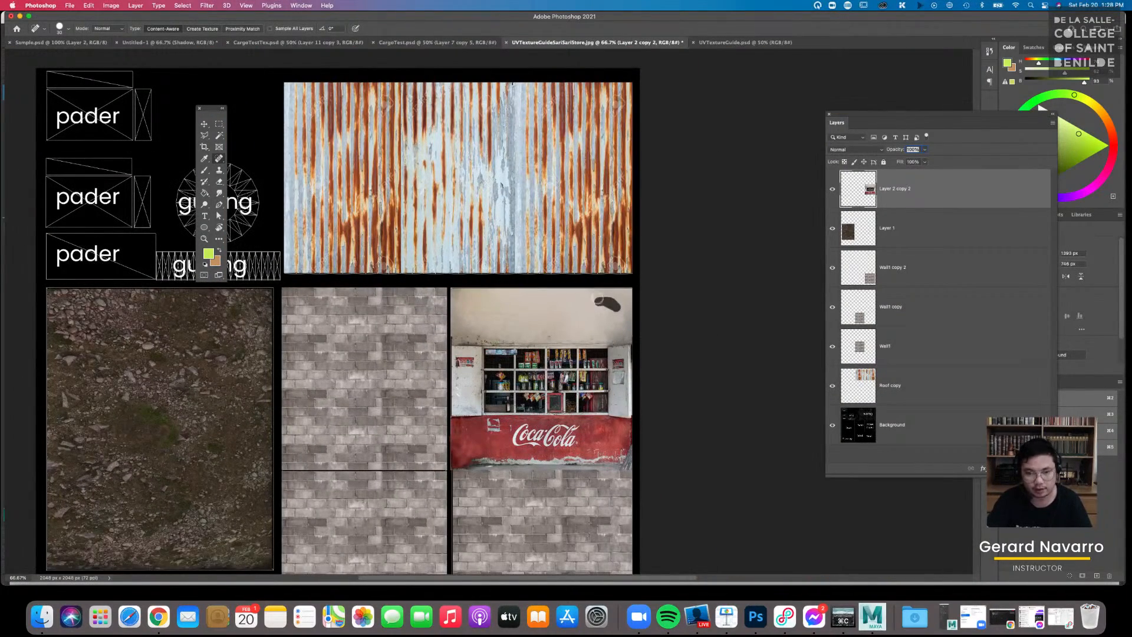
pyautogui.press('super+minus')
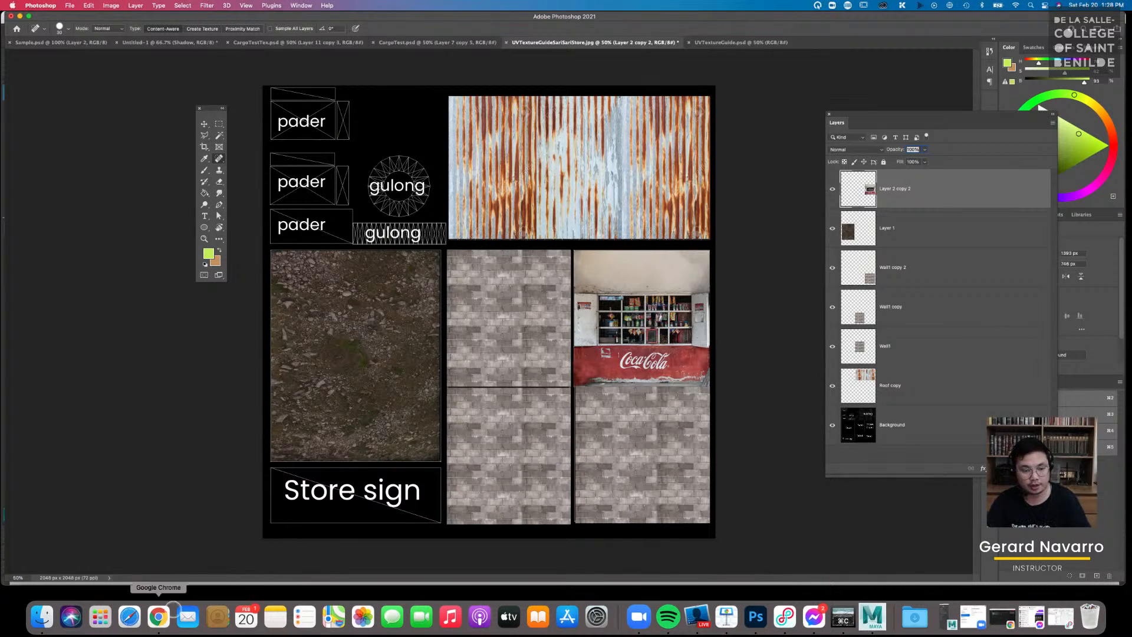
# Switch to Chrome, copy the Christine's Store photo from the sari-sari store image results, and paste it into the Photoshop texture document
pyautogui.click(158, 616)
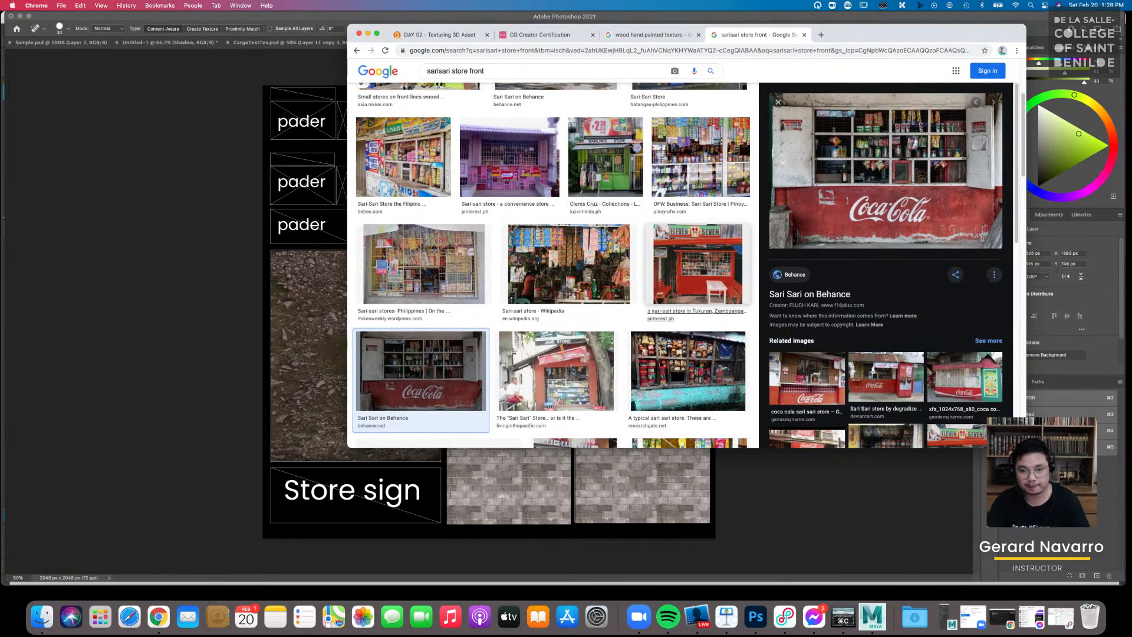
pyautogui.scroll(-5, 554, 266)
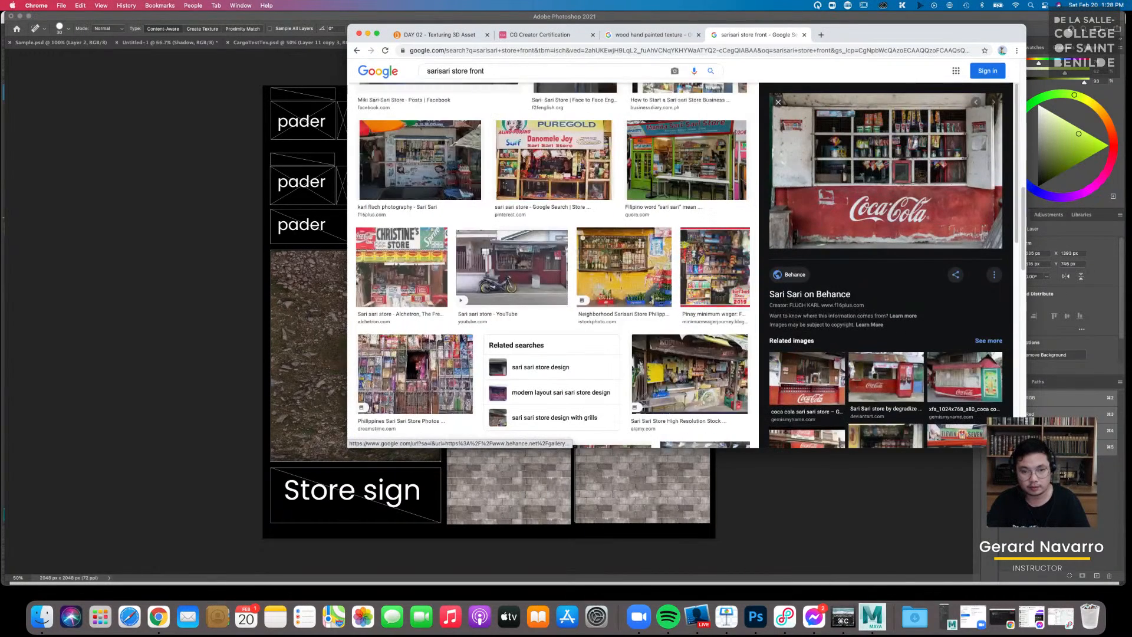
pyautogui.click(402, 256)
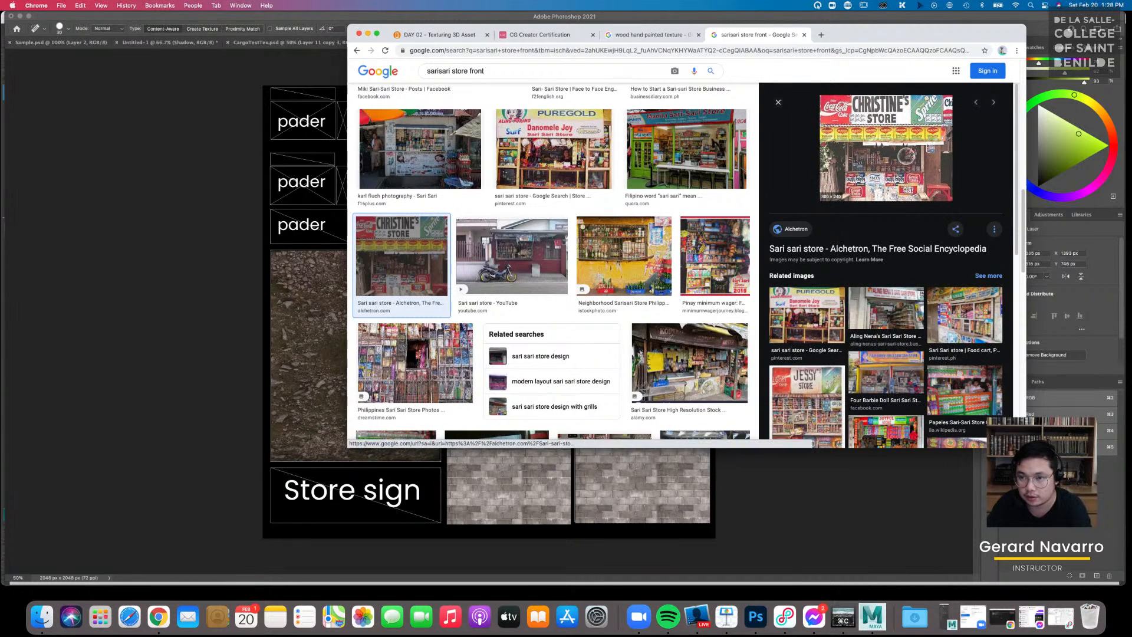
pyautogui.rightClick(907, 153)
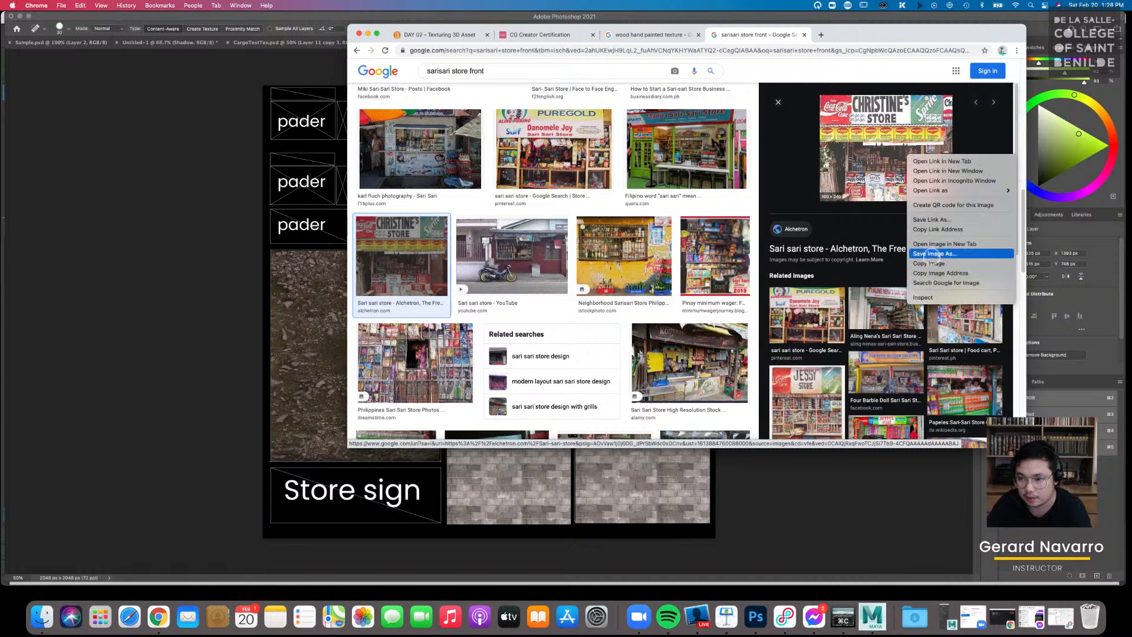
pyautogui.click(943, 264)
pyautogui.click(484, 484)
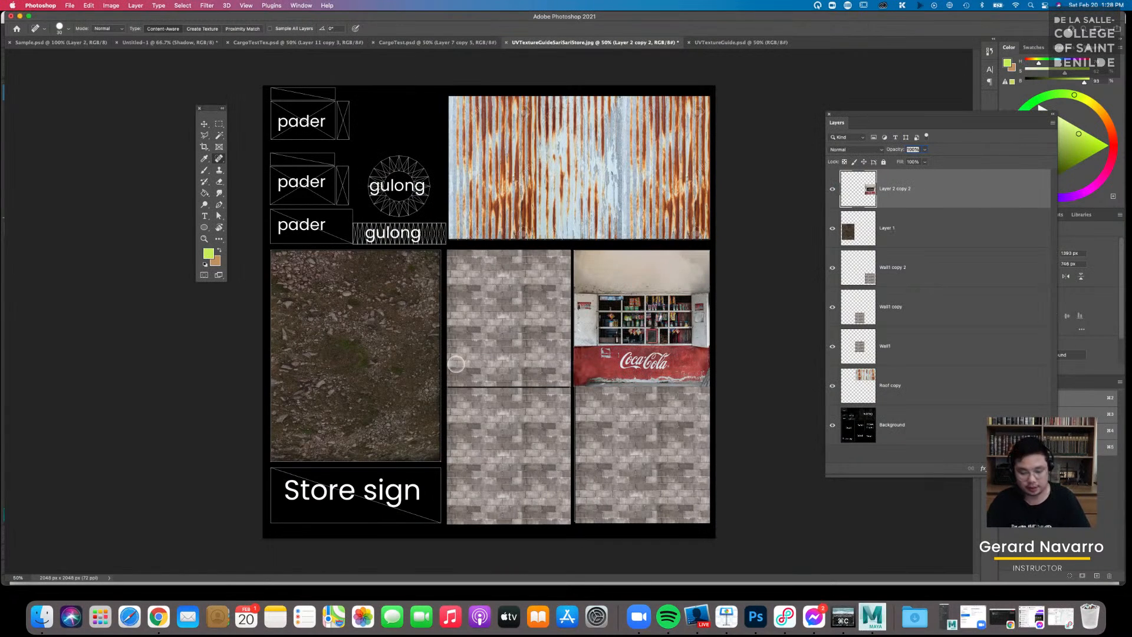
pyautogui.press('super+v')
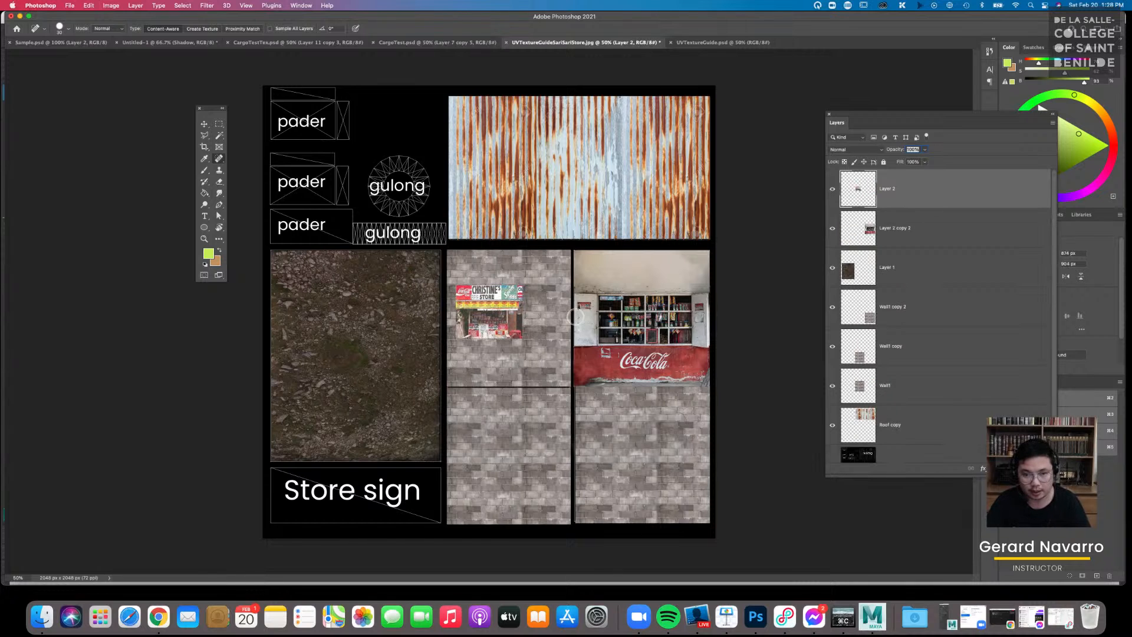
# Enlarge the pasted Christine's Store photo with Free Transform and position it over the middle of the layout
pyautogui.press('super+t')
pyautogui.moveTo(522, 337); pyautogui.dragTo(741, 513)
pyautogui.moveTo(612, 311); pyautogui.dragTo(476, 285)
pyautogui.press('Return')
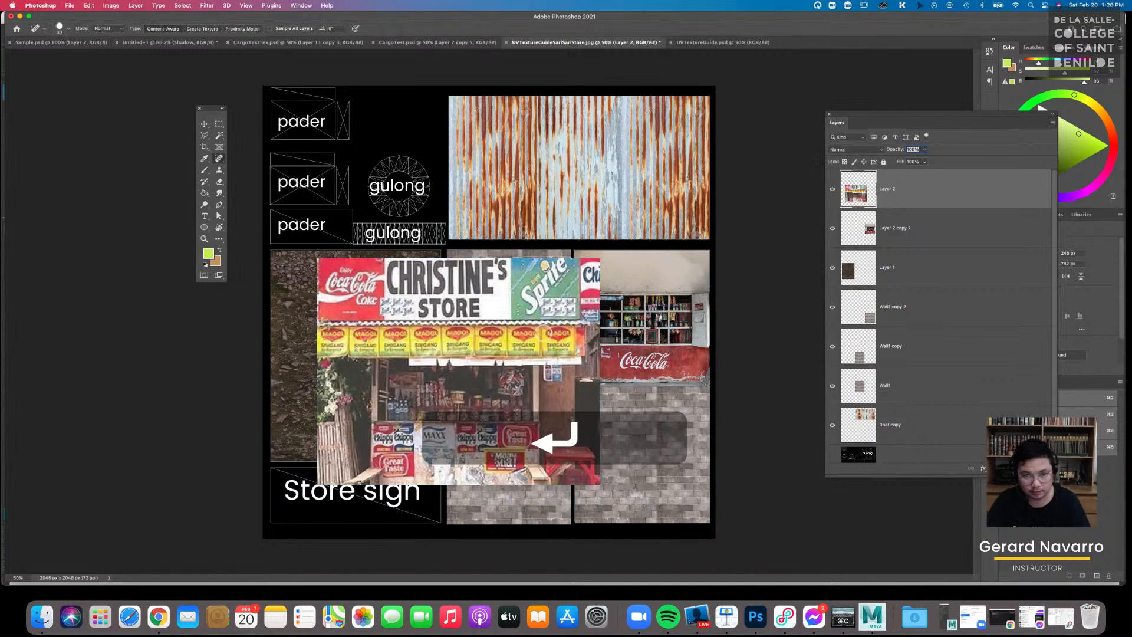
# Cut the Christine's Store photo down to its signboard: marquee the sign, invert the selection, delete the surroundings and deselect
pyautogui.press('m')
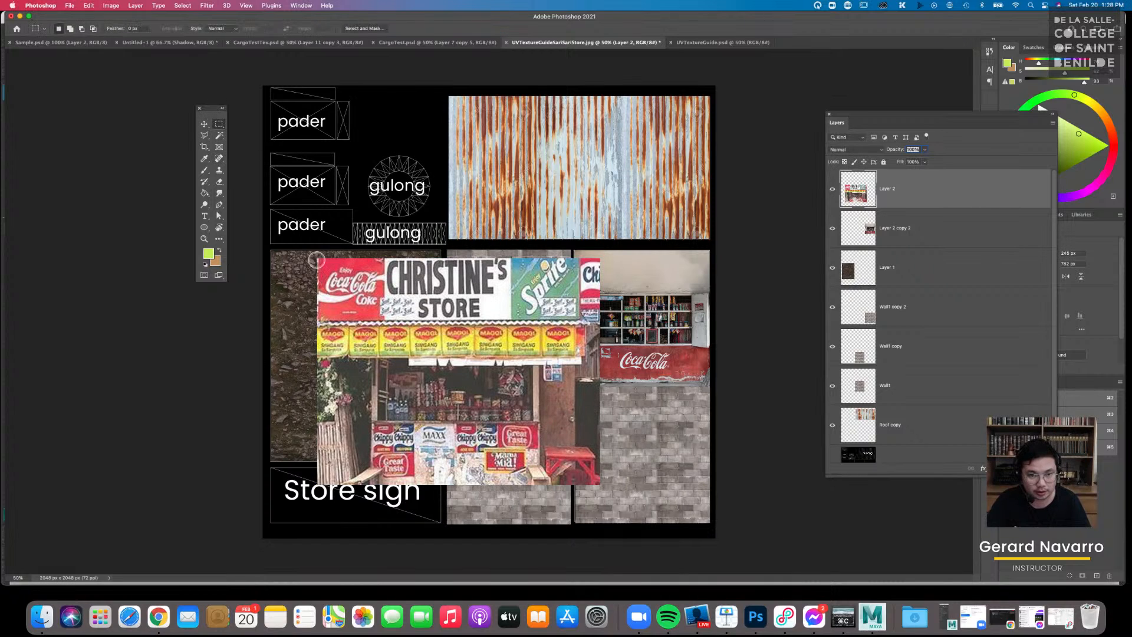
pyautogui.moveTo(380, 299); pyautogui.dragTo(580, 319)
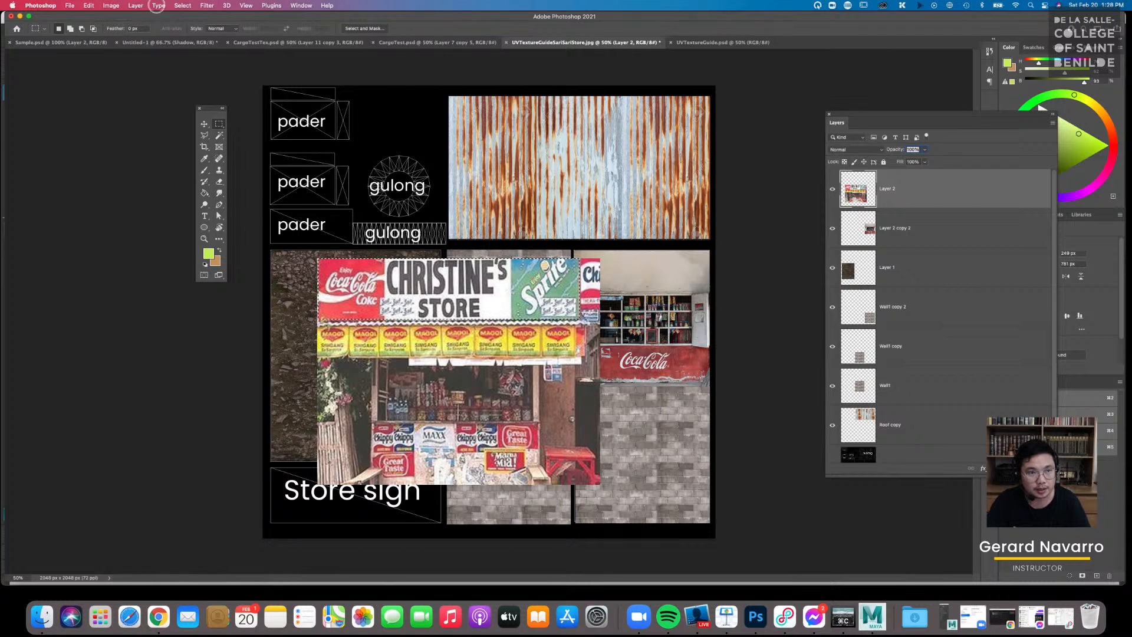
pyautogui.click(183, 6)
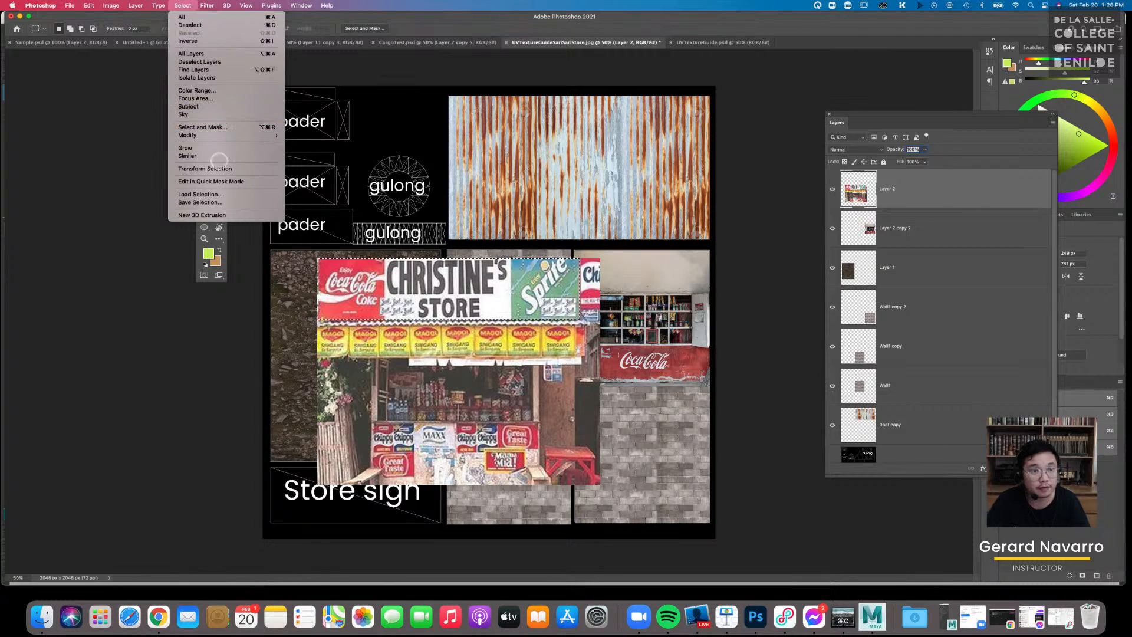
pyautogui.click(195, 41)
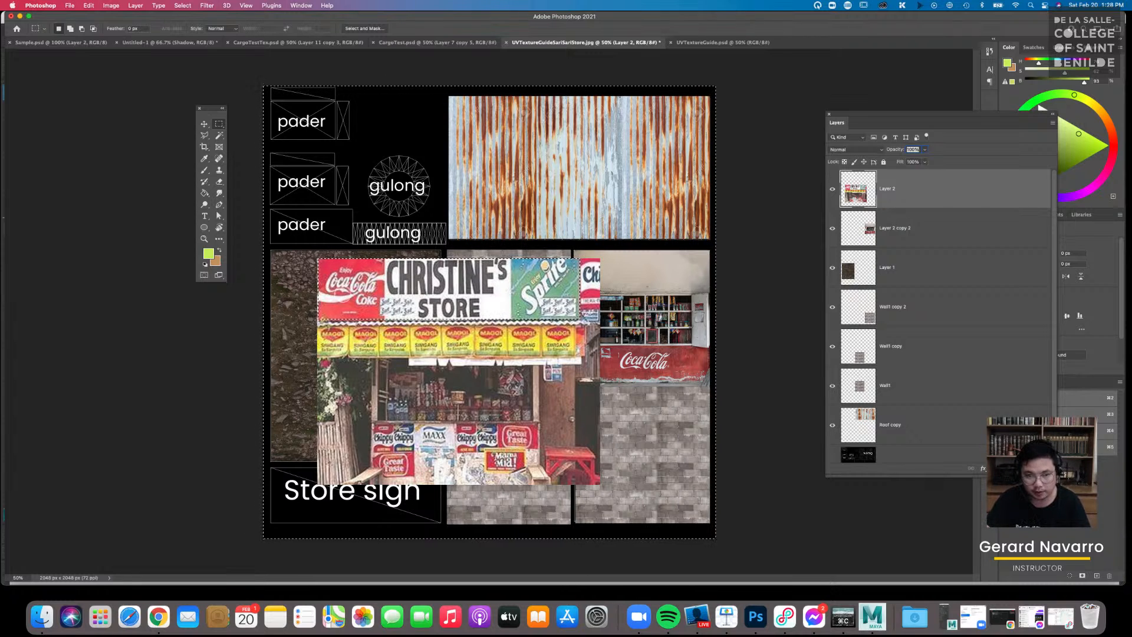
pyautogui.press('BackSpace')
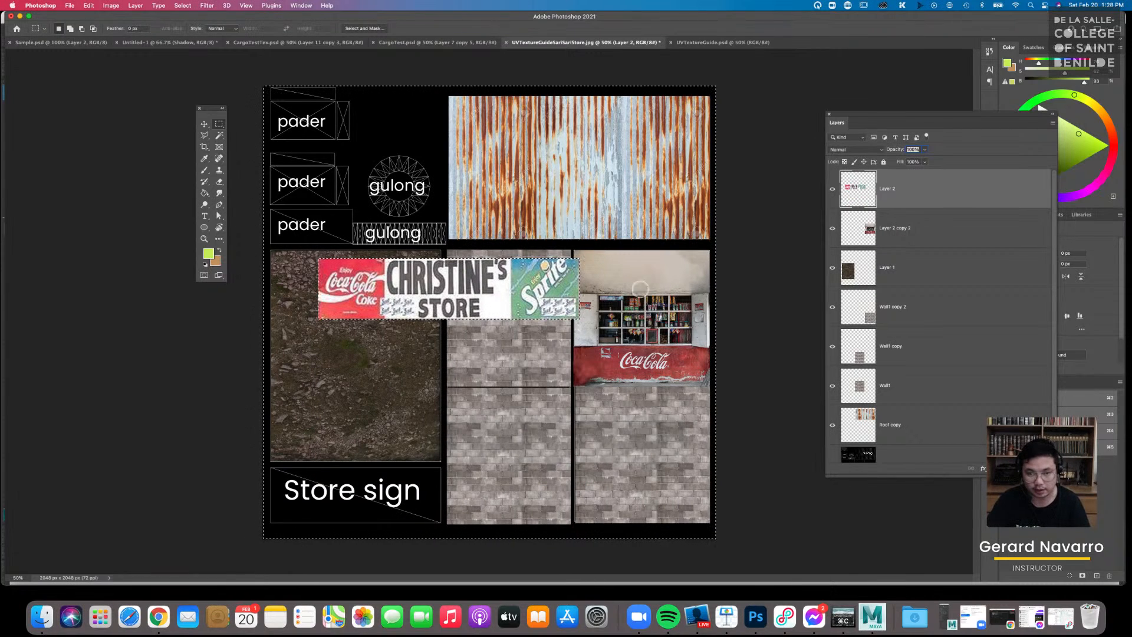
pyautogui.press('v')
pyautogui.click(641, 274)
pyautogui.click(593, 215)
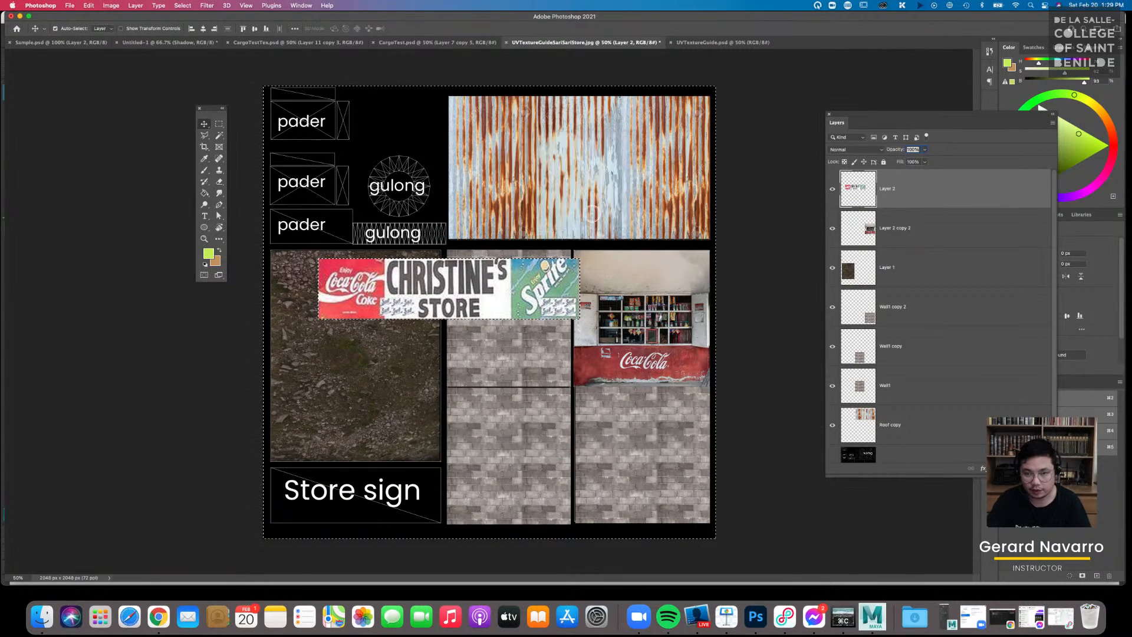
pyautogui.press('m')
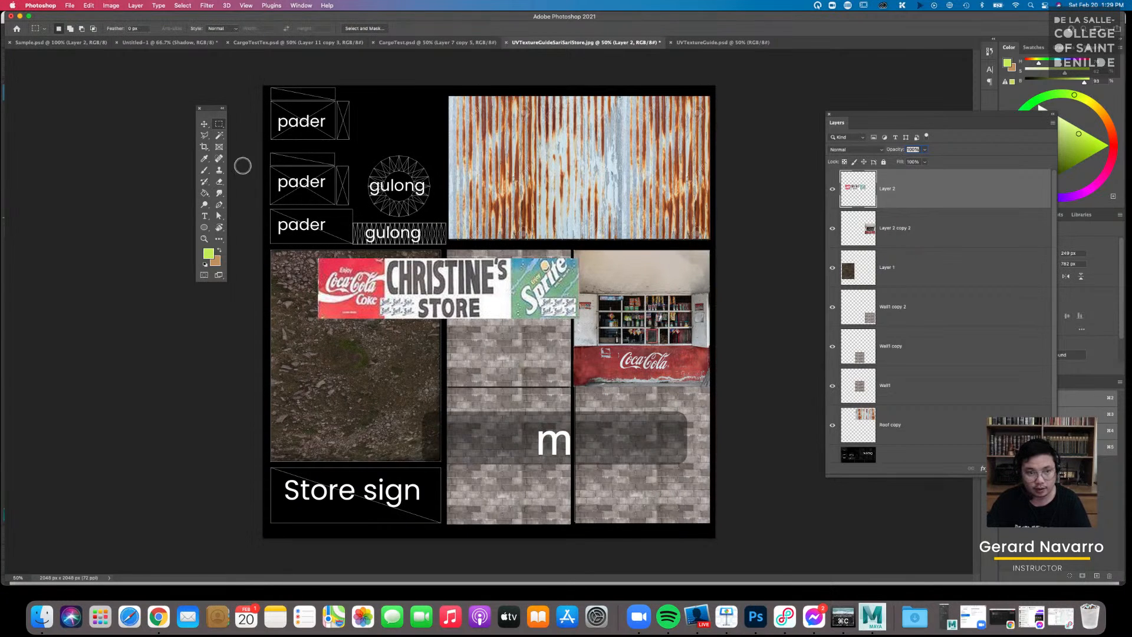
# Move the cut signboard onto the Store sign panel and scale and stretch it with Free Transform to fill the panel
pyautogui.press('v')
pyautogui.moveTo(449, 258); pyautogui.dragTo(402, 464)
pyautogui.press('super+t')
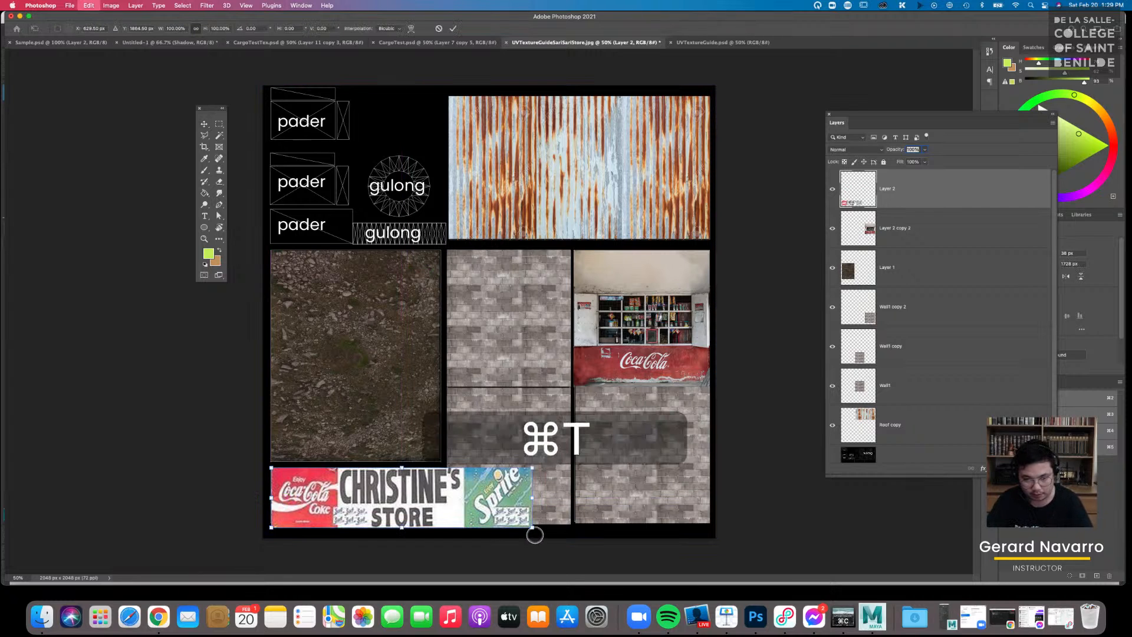
pyautogui.moveTo(530, 528); pyautogui.dragTo(434, 522)
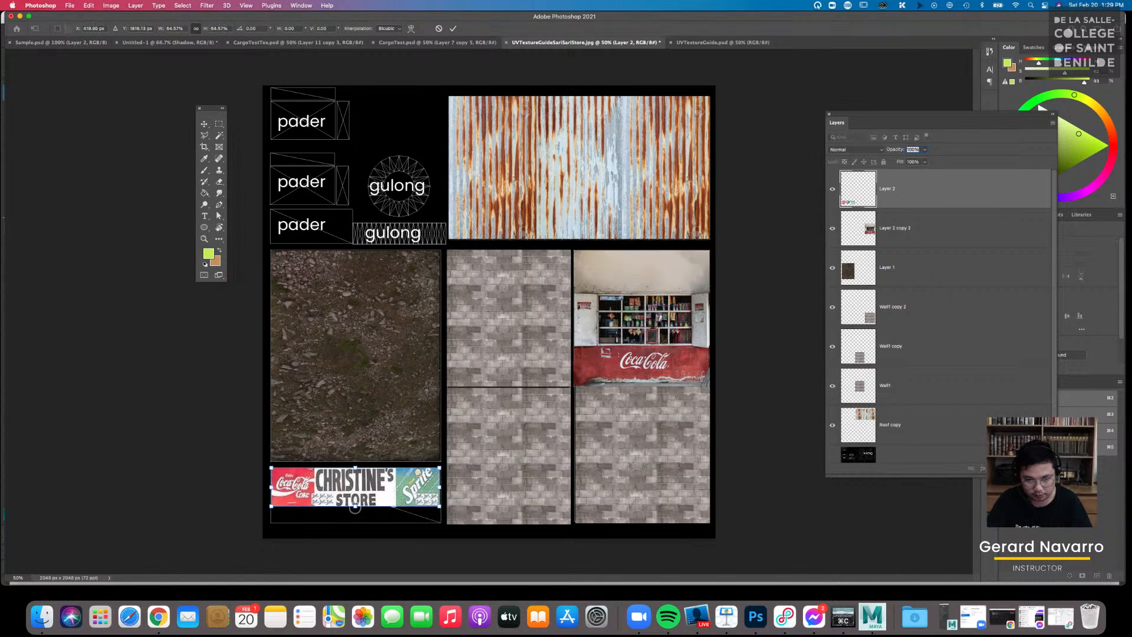
pyautogui.moveTo(355, 506); pyautogui.dragTo(355, 523)
pyautogui.press('Return')
pyautogui.press('space')
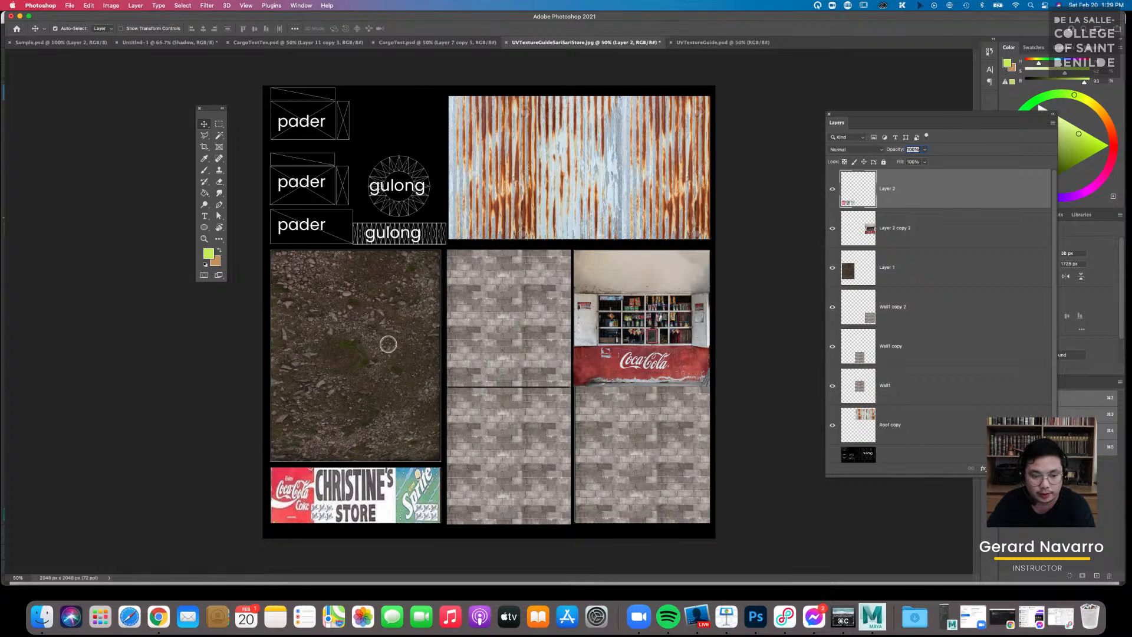
# Switch to Chrome and search Google Images for "Tires top view"
pyautogui.click(158, 616)
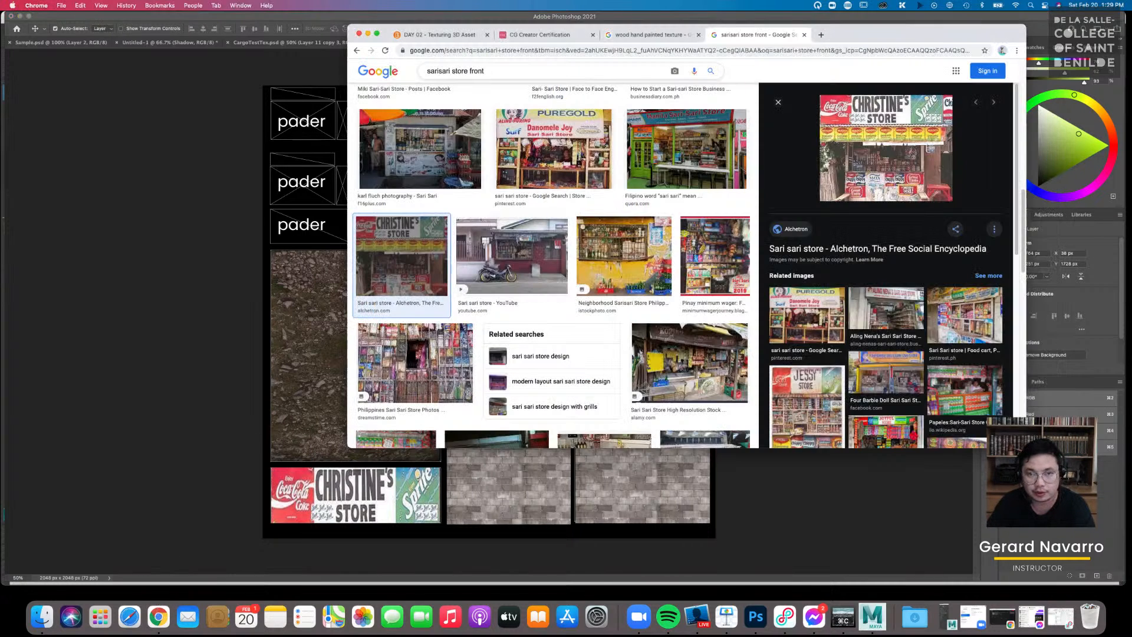
pyautogui.write('Tir')
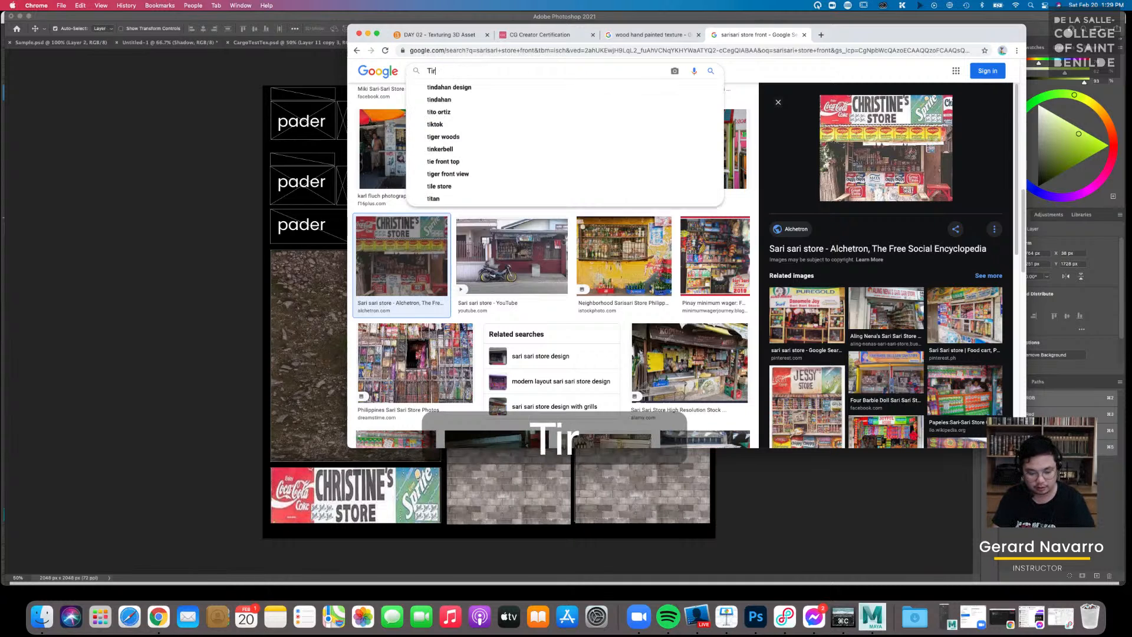
pyautogui.write('es top view')
pyautogui.press('Return')
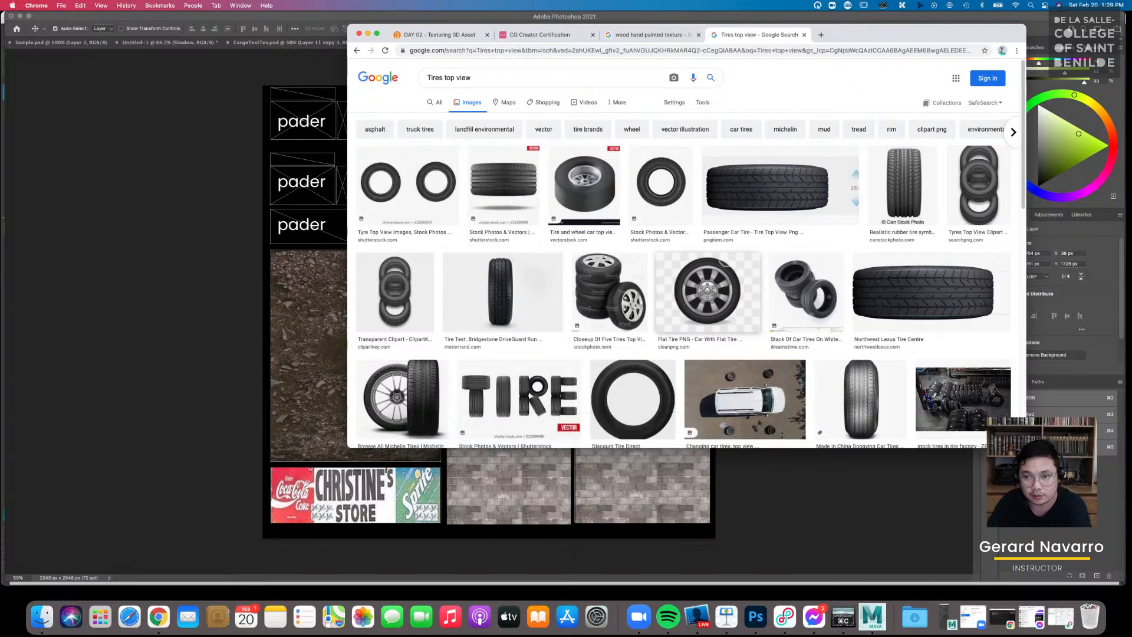
# Look through the tire image results for a flat, round view of a tire sidewall
pyautogui.scroll(-15, 724, 260)
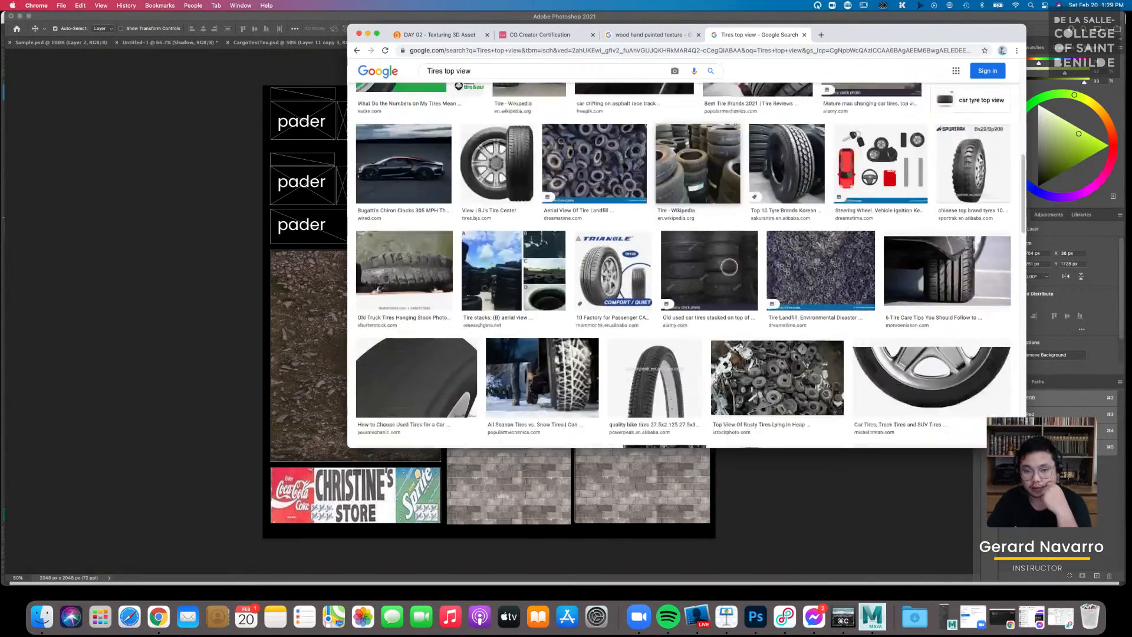
pyautogui.scroll(-10, 725, 262)
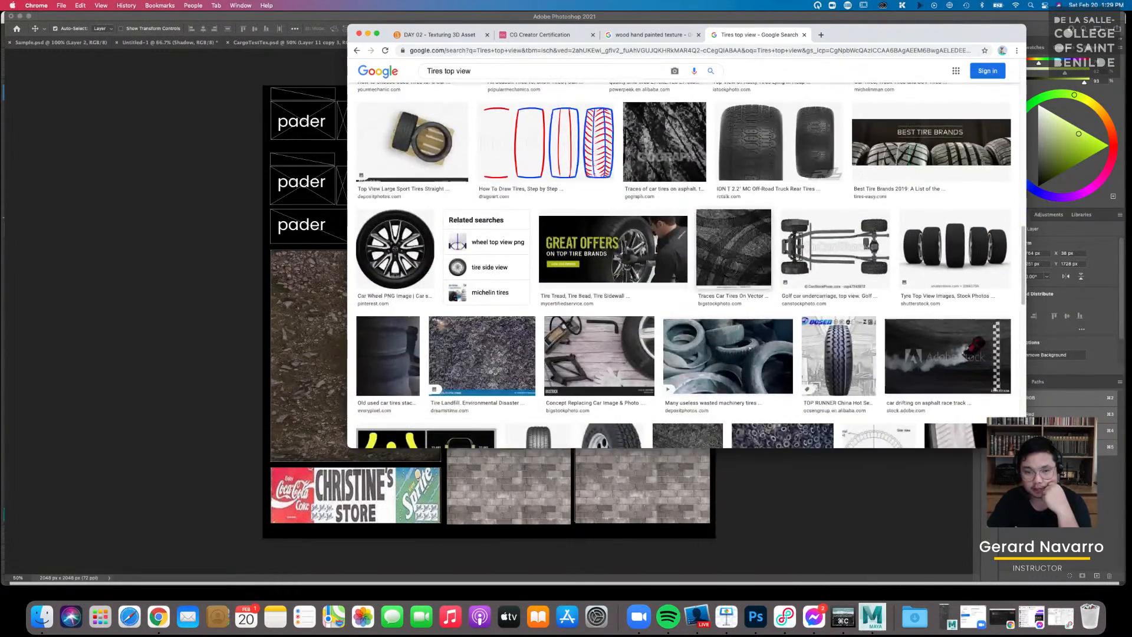
pyautogui.scroll(-15, 721, 263)
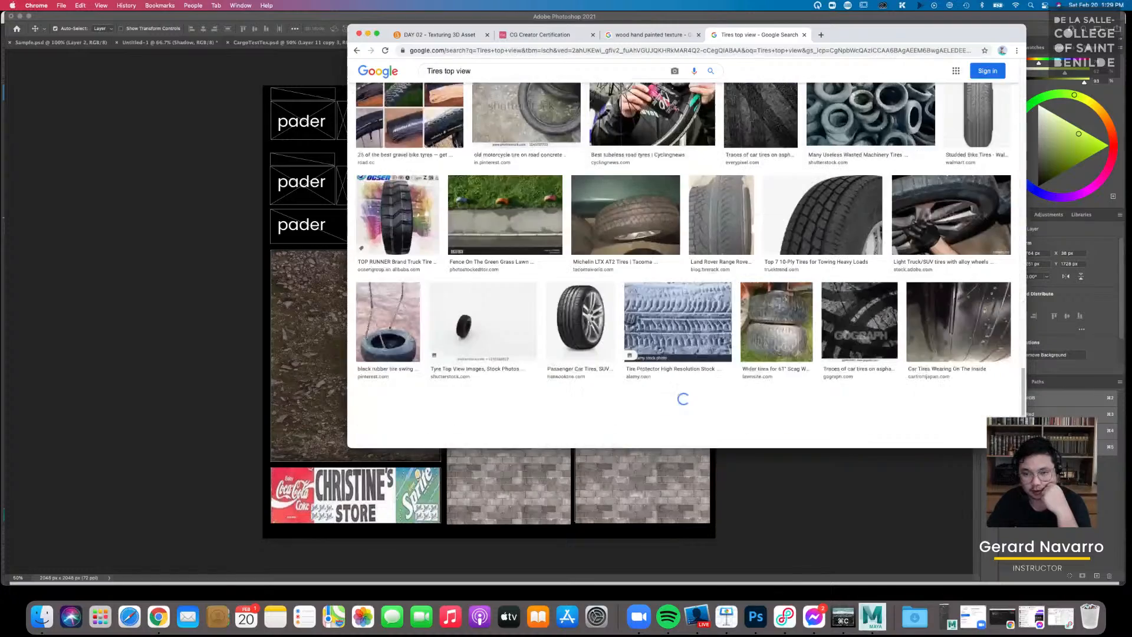
pyautogui.scroll(-10, 681, 265)
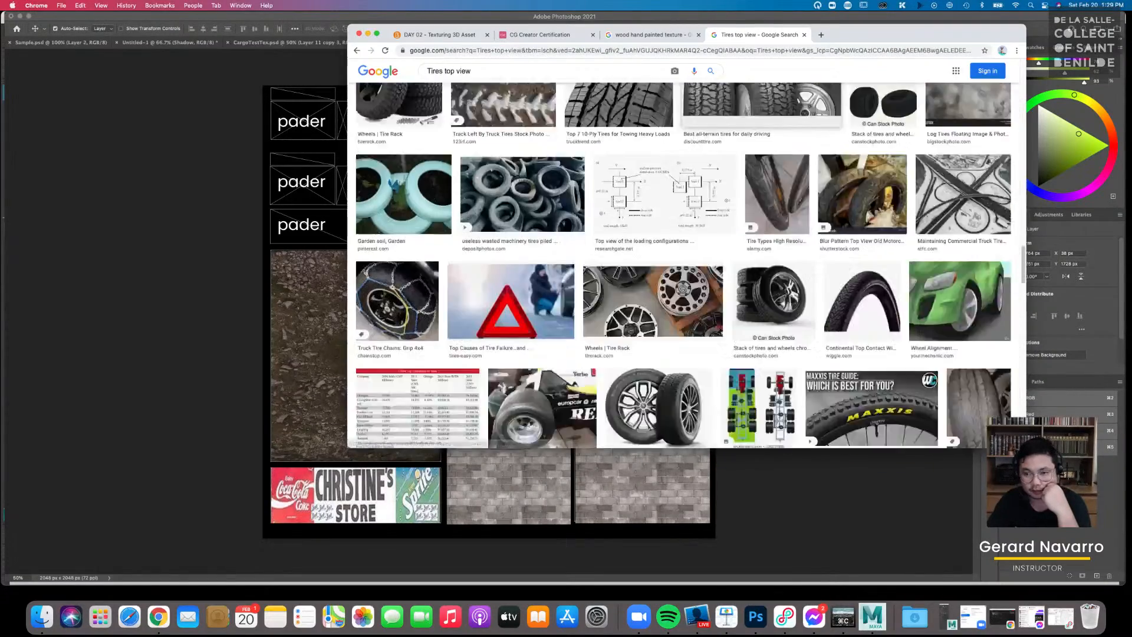
pyautogui.scroll(-6, 684, 266)
pyautogui.scroll(-10, 684, 265)
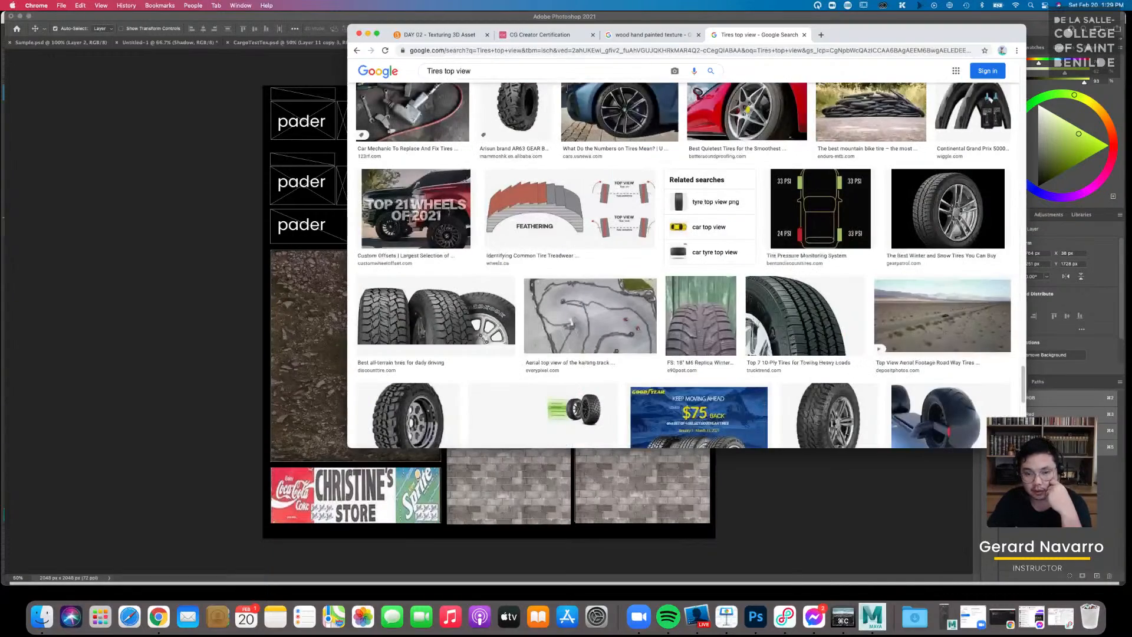
pyautogui.scroll(-10, 684, 266)
pyautogui.scroll(20, 684, 265)
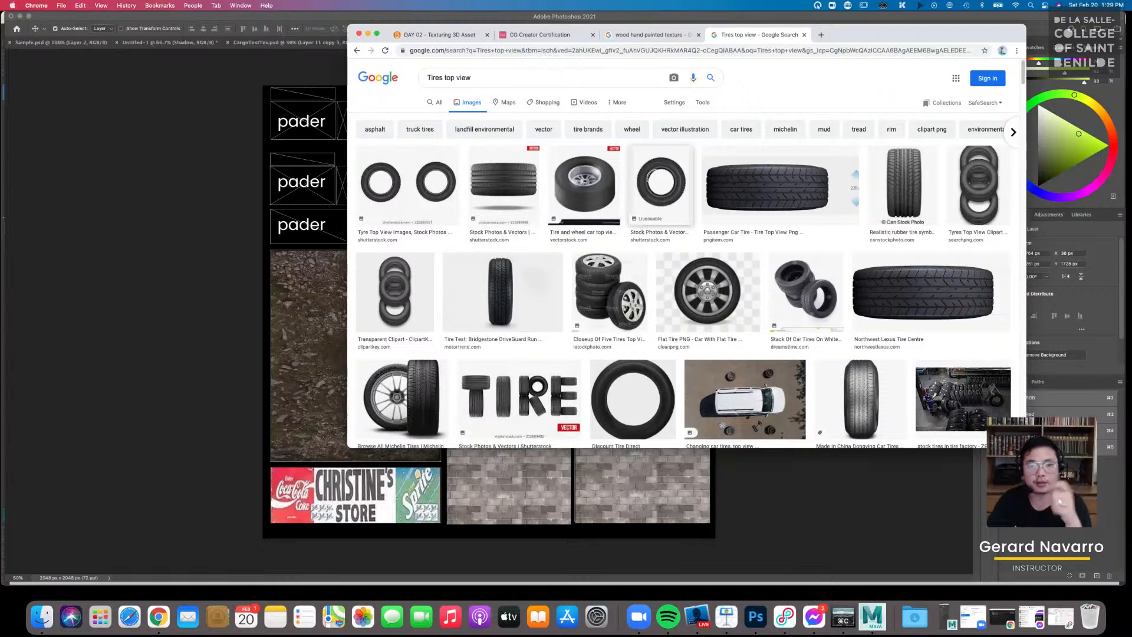
# Copy the DLPNG trailer tire image from the related results and paste it into the Photoshop texture document
pyautogui.click(660, 182)
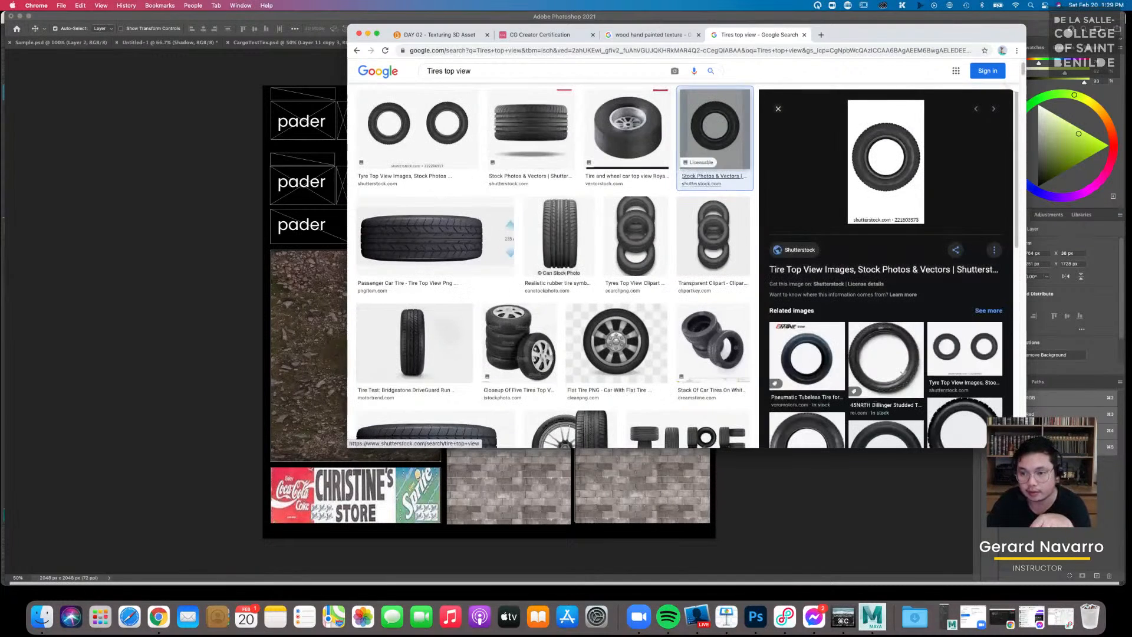
pyautogui.scroll(-5, 886, 268)
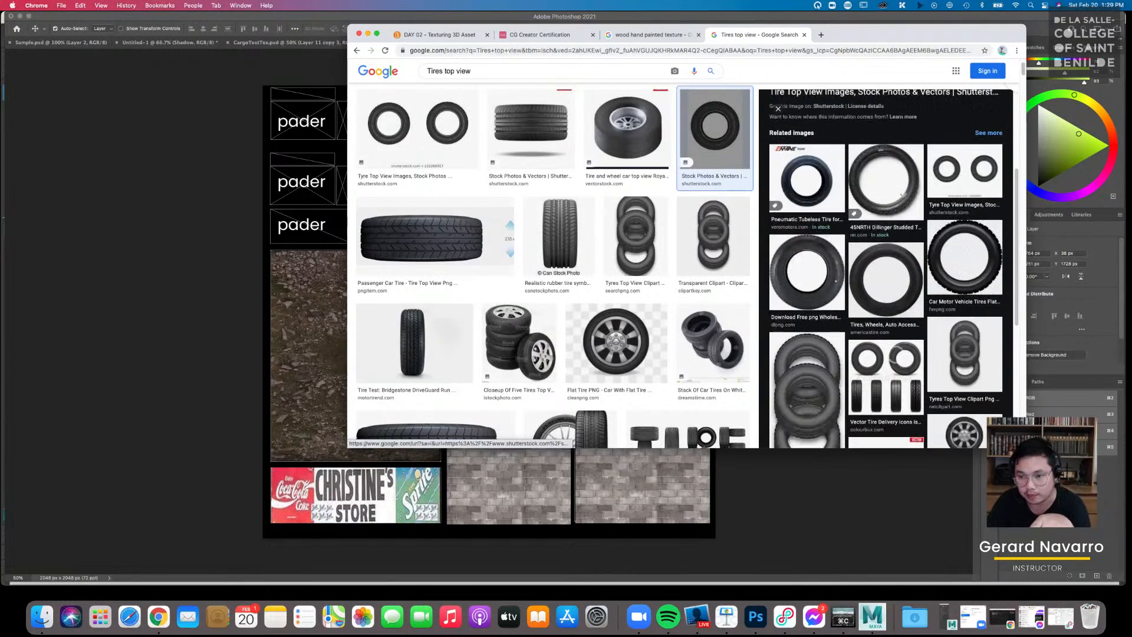
pyautogui.click(822, 270)
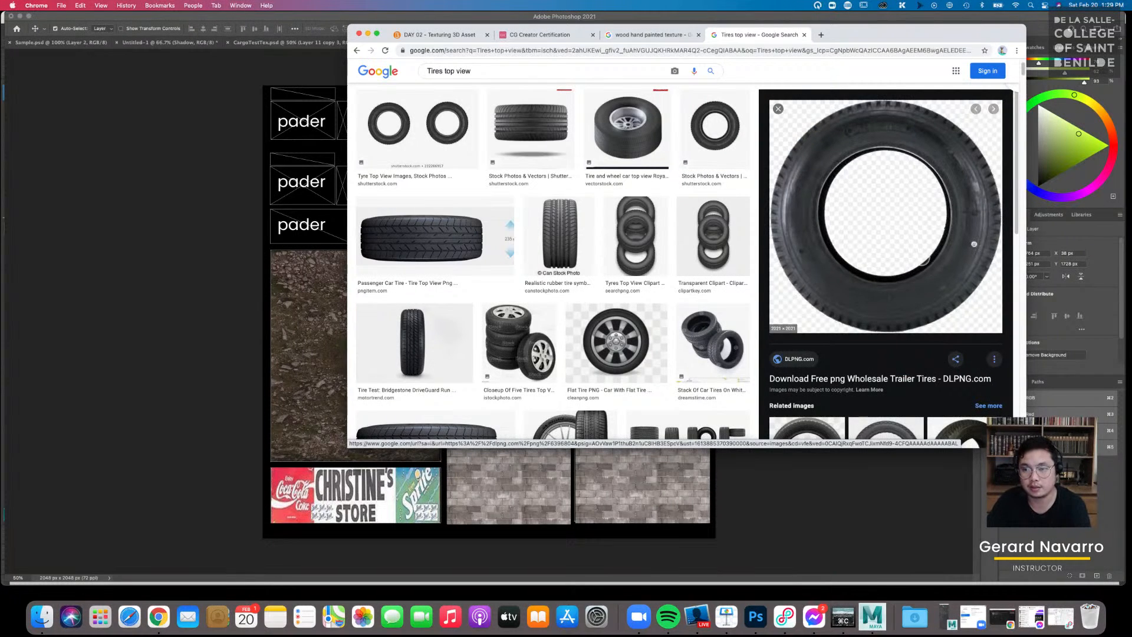
pyautogui.rightClick(941, 286)
pyautogui.click(967, 392)
pyautogui.press('super+Tab')
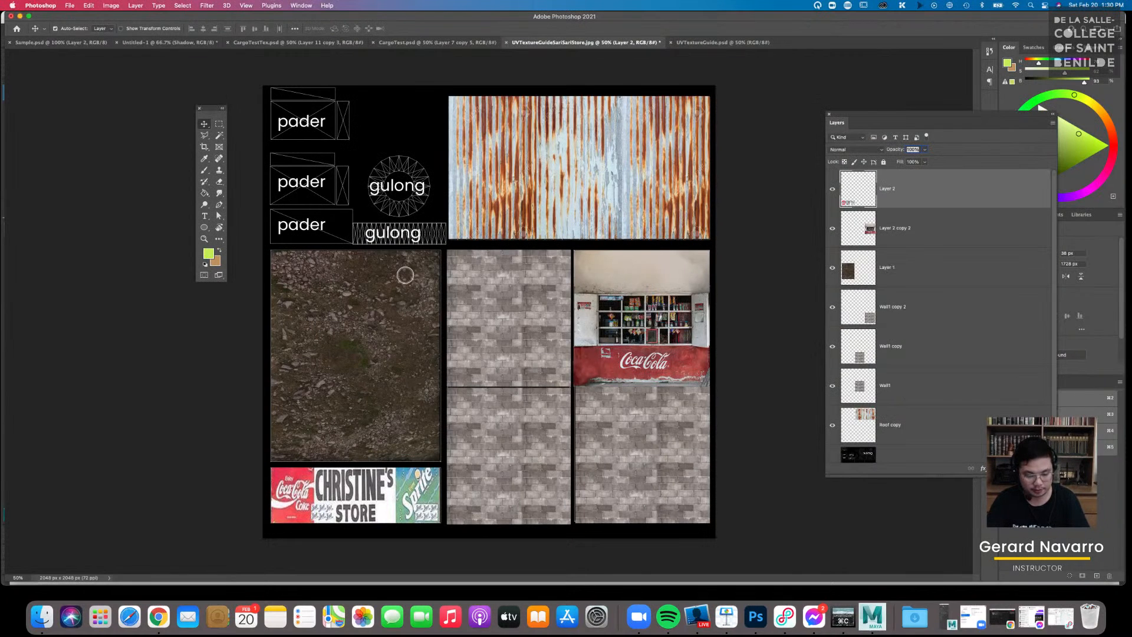
pyautogui.press('super+v')
# Shrink the pasted tire with Free Transform and position it over the round gulong wireframe
pyautogui.press('super+t')
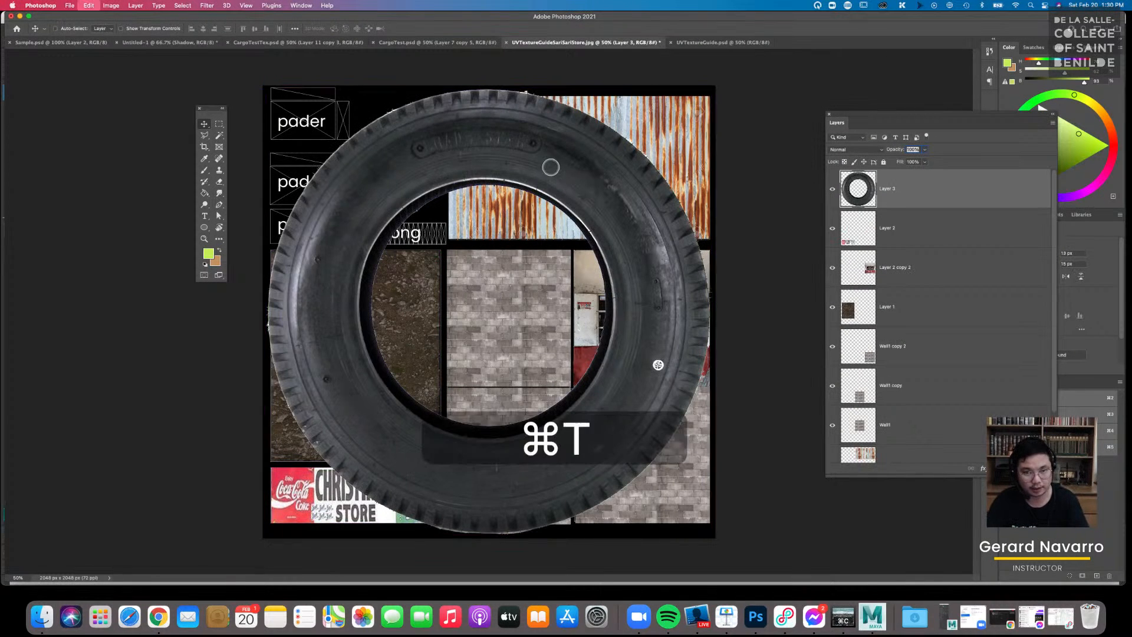
pyautogui.moveTo(265, 88); pyautogui.dragTo(552, 371)
pyautogui.moveTo(649, 390); pyautogui.dragTo(482, 231)
pyautogui.moveTo(523, 309); pyautogui.dragTo(460, 206)
pyautogui.keyDown('alt'); pyautogui.moveTo(478, 265); pyautogui.dragTo(411, 204); pyautogui.keyUp('alt')
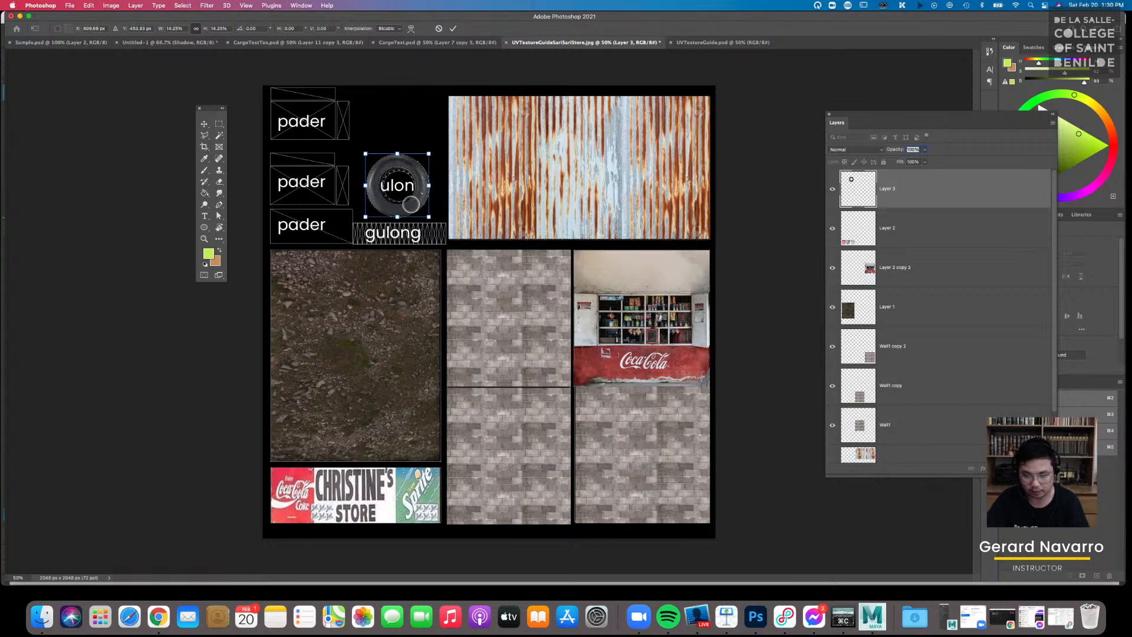
pyautogui.press('Return')
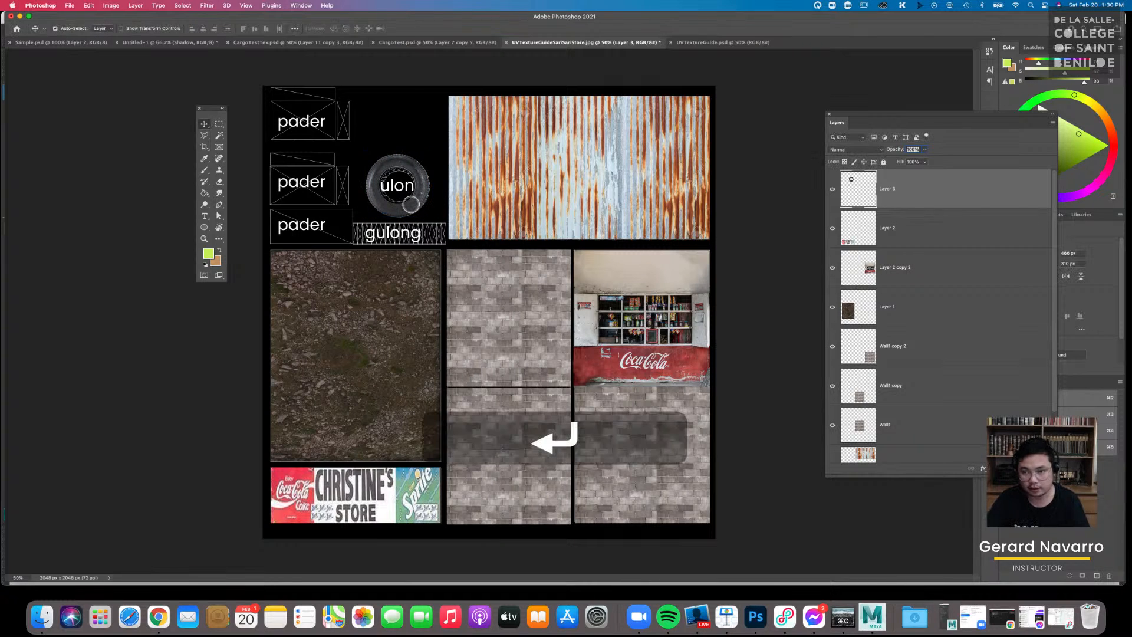
# Create a new empty layer and place it directly above the Background layer
pyautogui.scroll(-3, 925, 316)
pyautogui.click(833, 443)
pyautogui.click(833, 443)
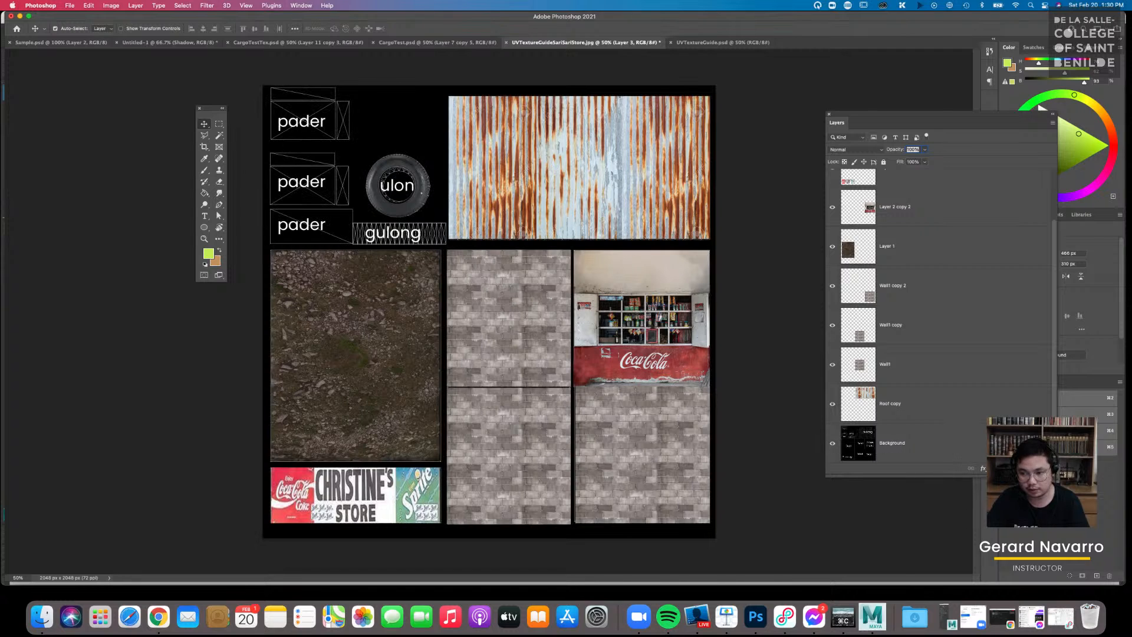
pyautogui.click(1031, 468)
pyautogui.moveTo(888, 172); pyautogui.dragTo(857, 433)
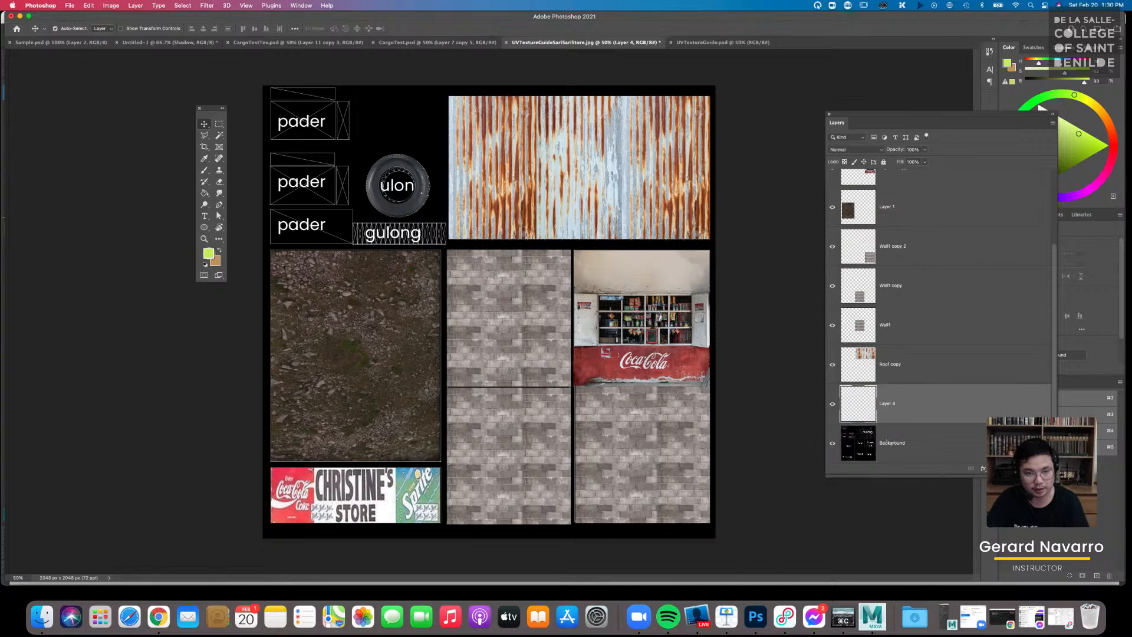
# Fill the new layer with black (000000) using the Paint Bucket, and hide it to reveal the UV guide
pyautogui.click(208, 253)
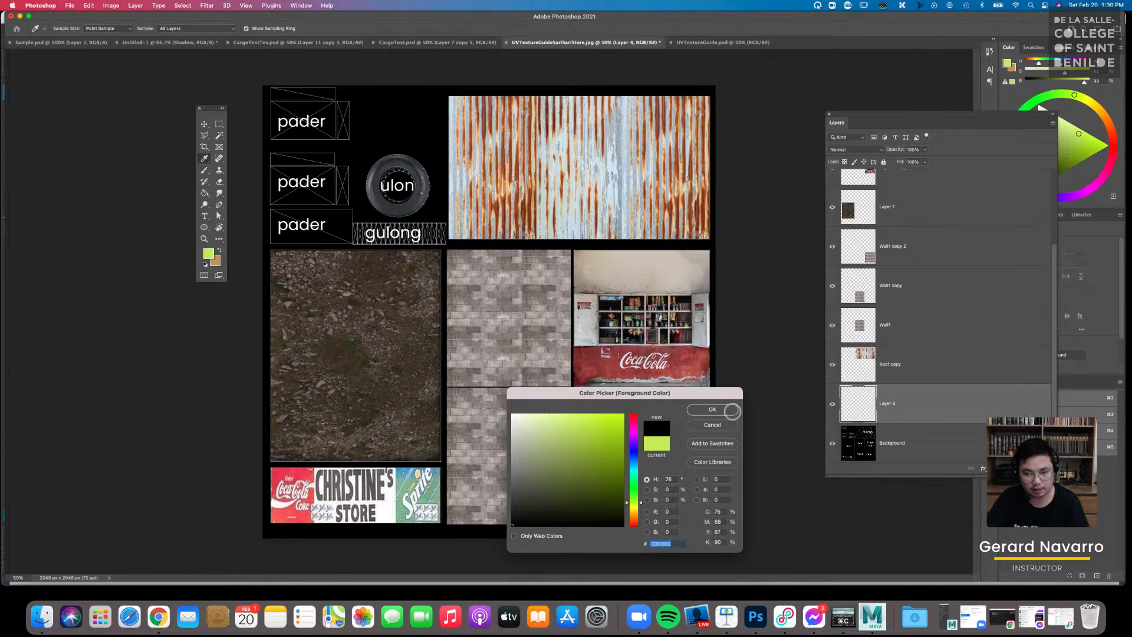
pyautogui.click(731, 411)
pyautogui.click(204, 193)
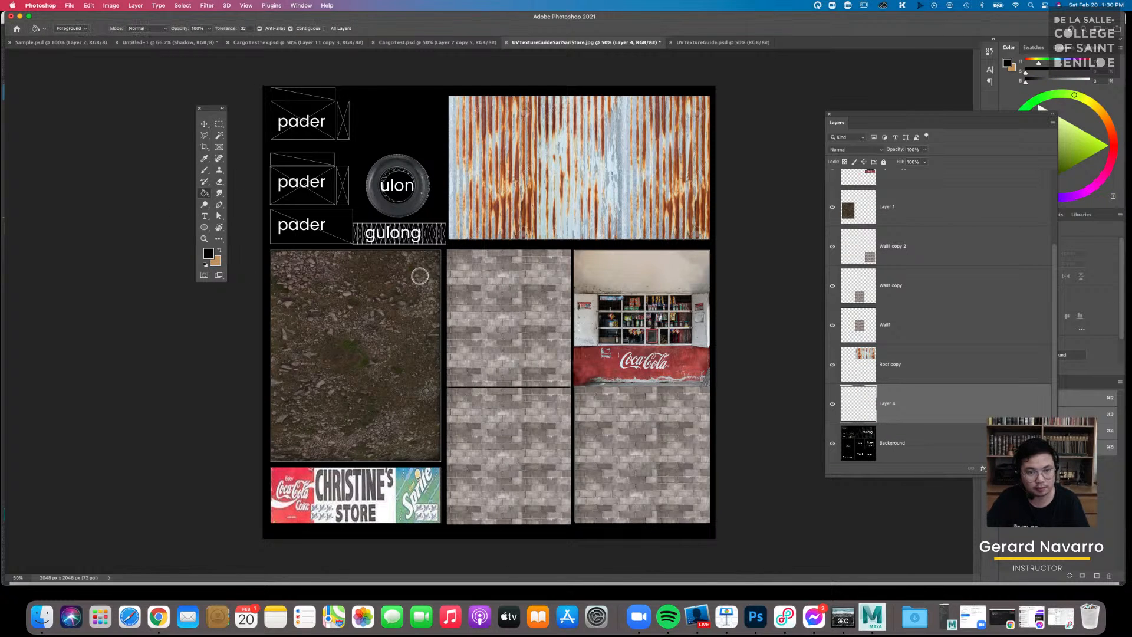
pyautogui.click(425, 298)
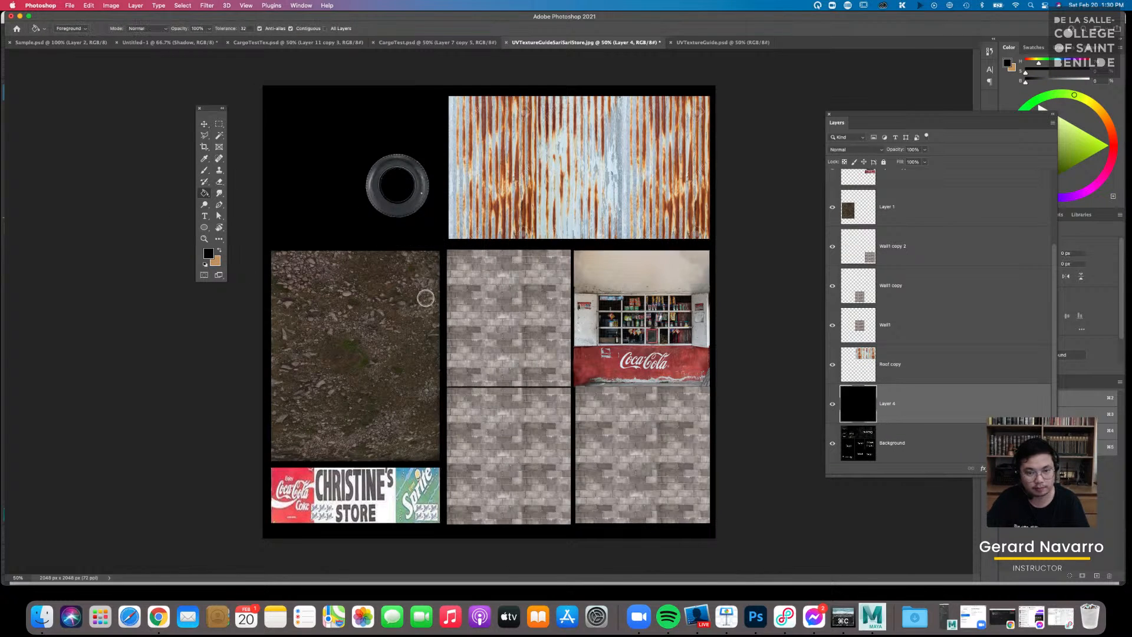
pyautogui.click(833, 403)
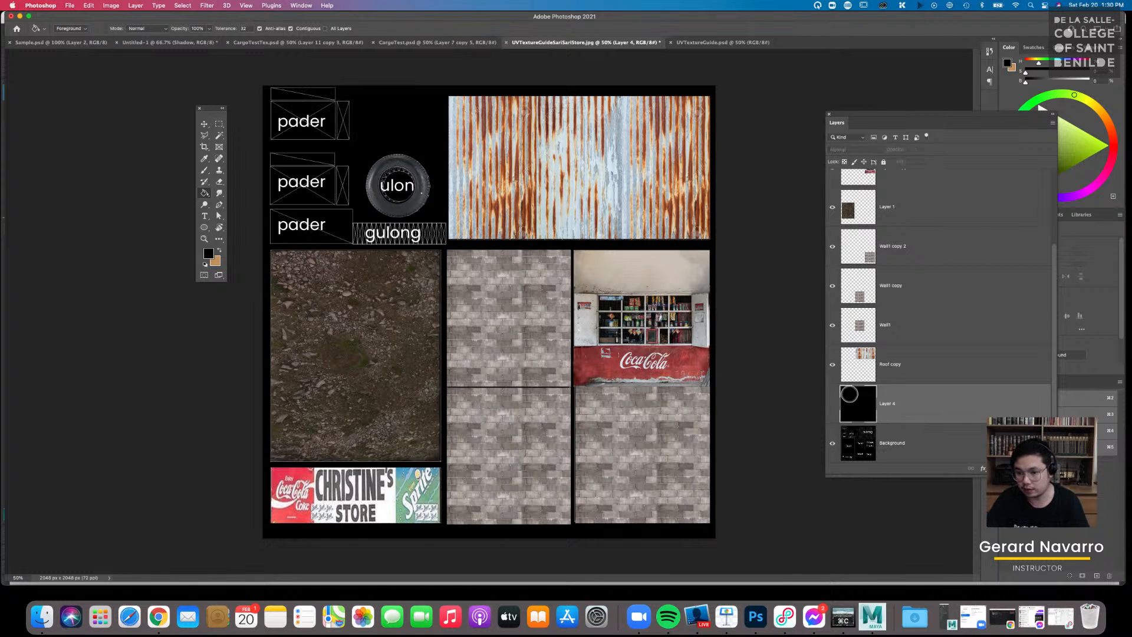
# Lower the tire layer's opacity to 71% so the round gulong wireframe can be seen through it
pyautogui.press('super+equal')
pyautogui.press('super+equal')
pyautogui.press('space')
pyautogui.moveTo(340, 145); pyautogui.dragTo(521, 320)
pyautogui.press('super+equal')
pyautogui.press('super+equal')
pyautogui.press('space')
pyautogui.press('v')
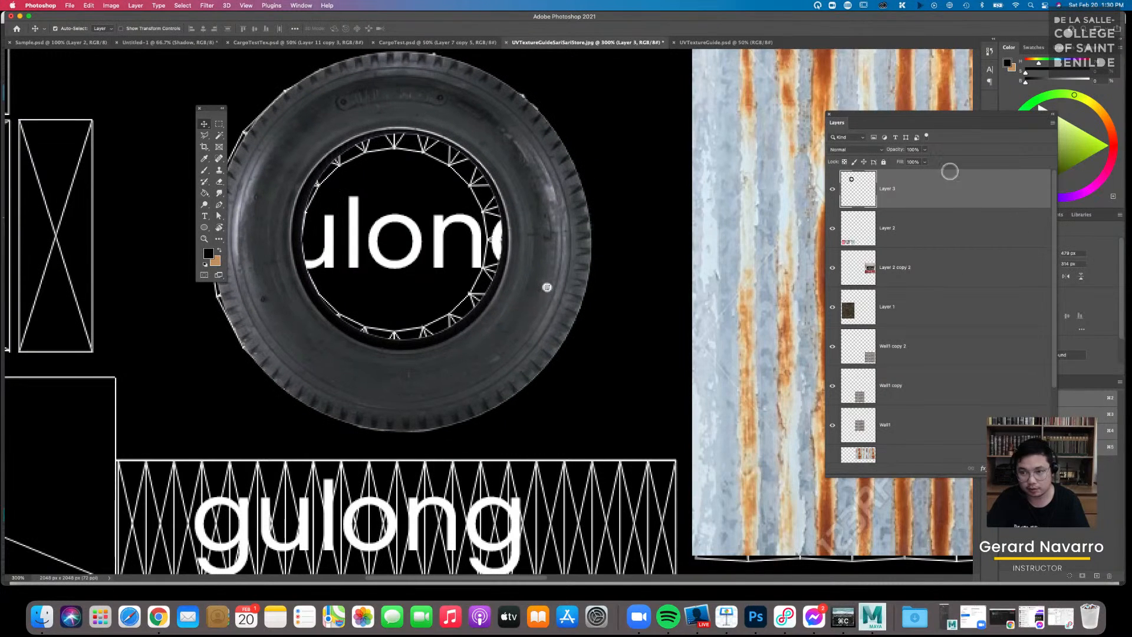
pyautogui.moveTo(899, 160); pyautogui.dragTo(897, 160)
pyautogui.press('space')
pyautogui.moveTo(575, 223); pyautogui.dragTo(642, 216)
pyautogui.moveTo(923, 150)
pyautogui.mouseDown()
pyautogui.moveTo(924, 161)
pyautogui.moveTo(939, 161)
pyautogui.mouseUp()
# Fit the tire to the round gulong wireframe with Free Transform, about 284 by 275 px, and set its layer opacity to 100%
pyautogui.moveTo(641, 238); pyautogui.dragTo(652, 235)
pyautogui.press('super+t')
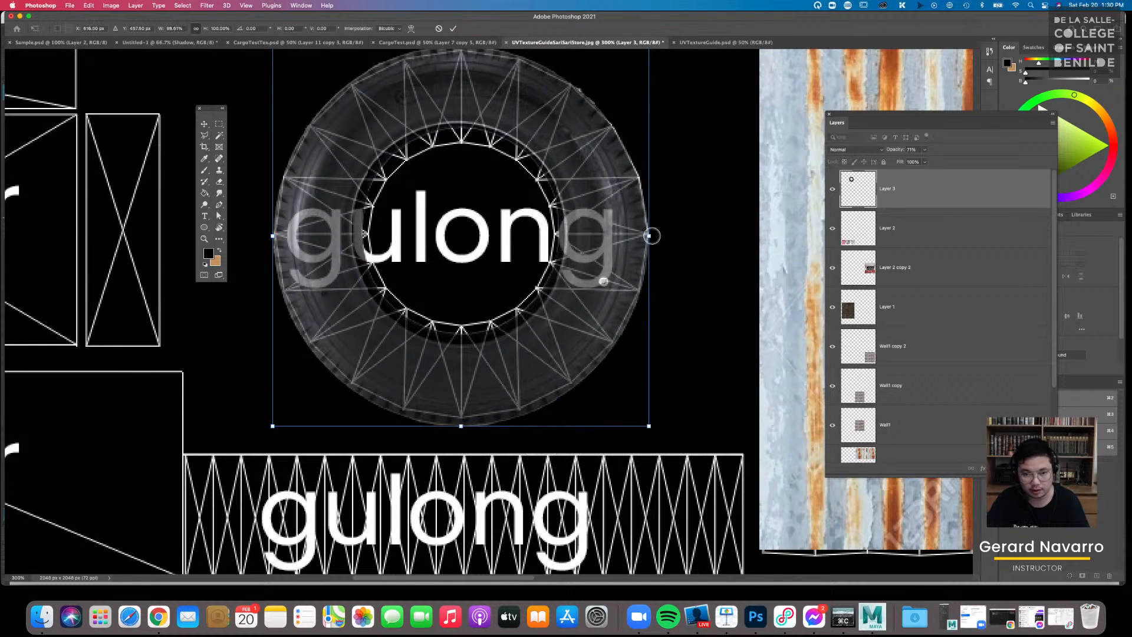
pyautogui.moveTo(463, 426); pyautogui.dragTo(462, 417)
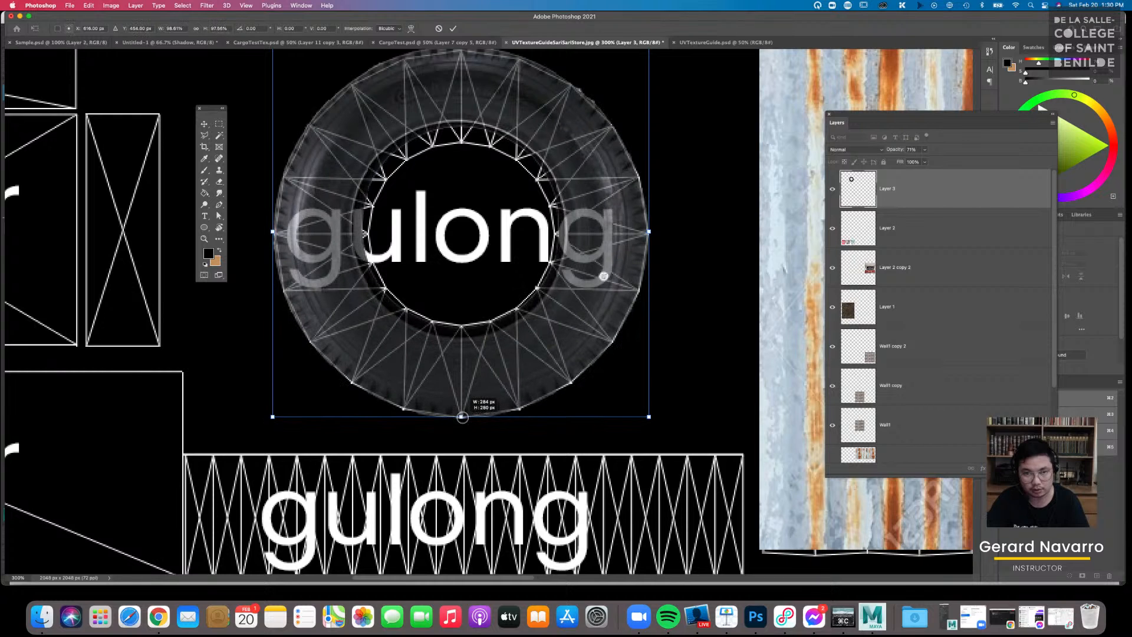
pyautogui.moveTo(492, 315); pyautogui.dragTo(501, 432)
pyautogui.moveTo(473, 177); pyautogui.dragTo(471, 183)
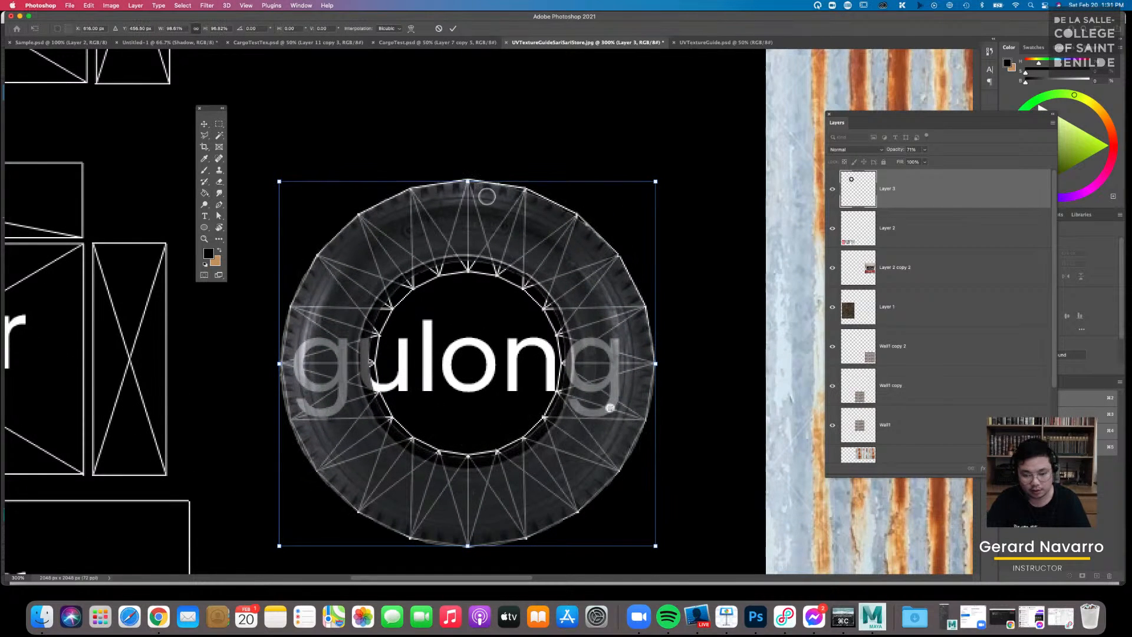
pyautogui.press('Return')
pyautogui.click(924, 149)
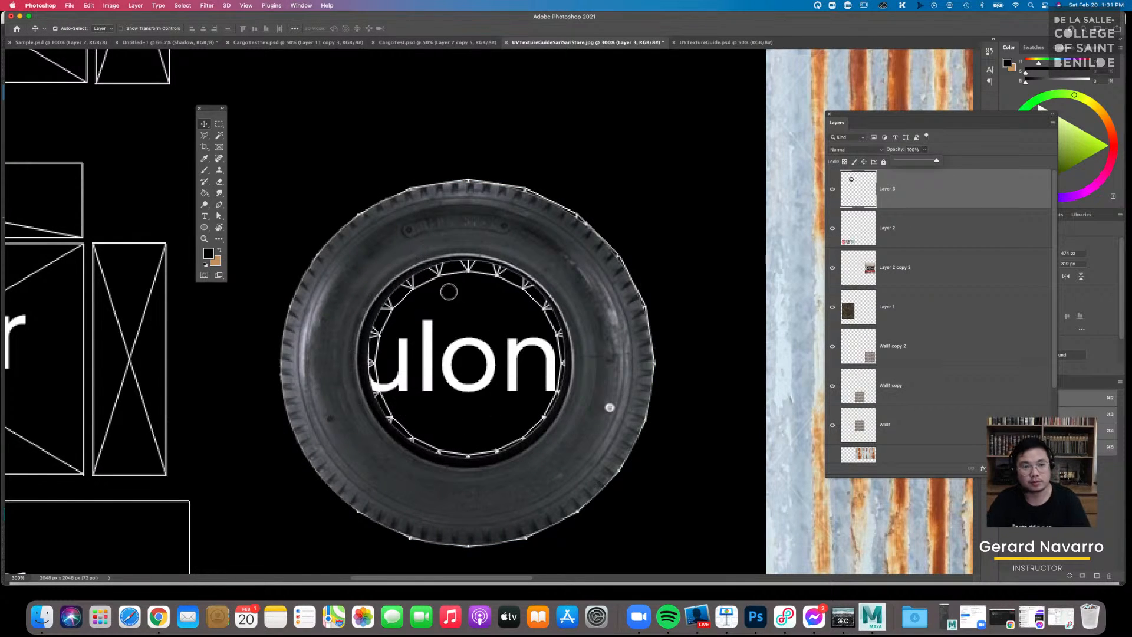
# Make a circular selection with the Elliptical Marquee around the tire's centre hole, slightly overlapping the inner rubber edge
pyautogui.click(219, 124)
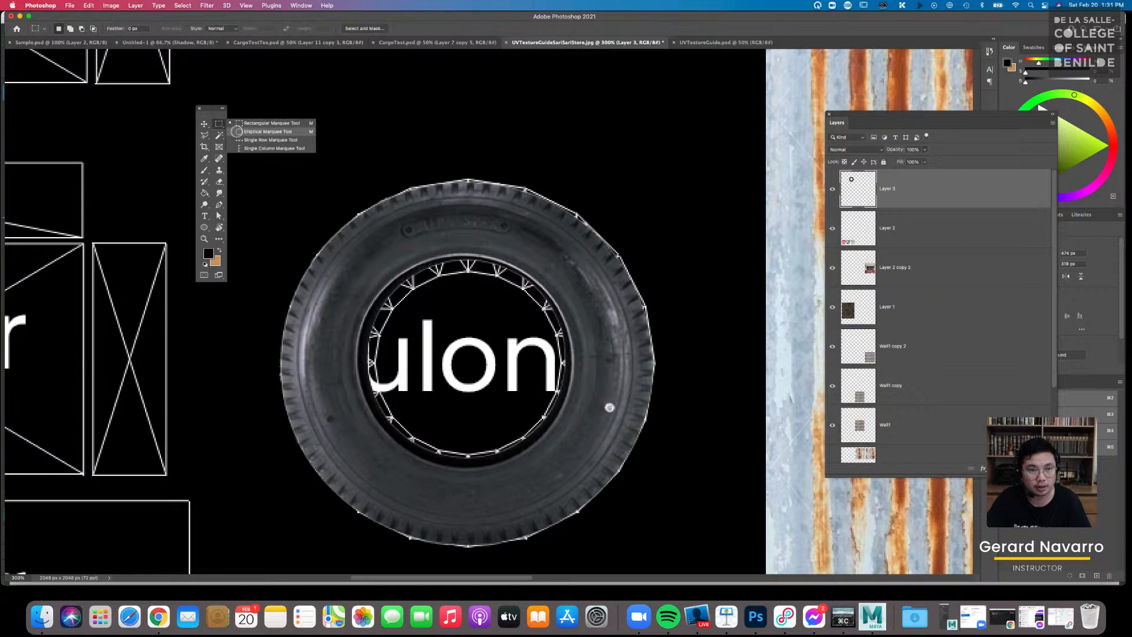
pyautogui.click(237, 131)
pyautogui.keyDown('shift'); pyautogui.moveTo(362, 255); pyautogui.dragTo(570, 465); pyautogui.keyUp('shift')
pyautogui.moveTo(502, 360); pyautogui.dragTo(515, 374)
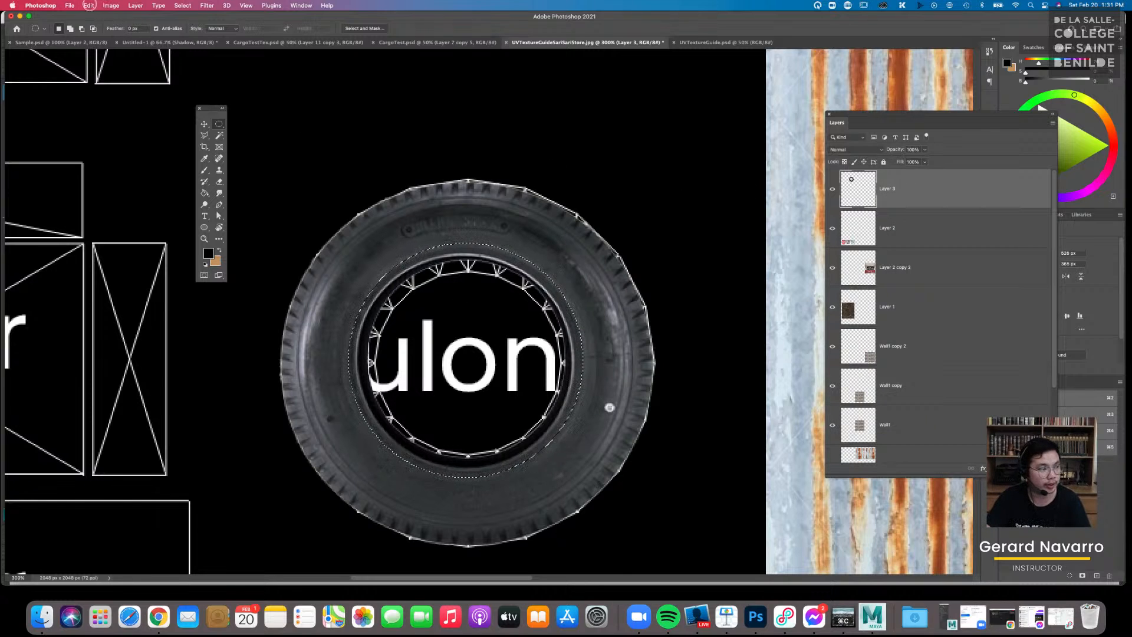
# Fill the selected tire hole with Content-Aware Fill, using rectangular sampling and output to a new layer
pyautogui.click(88, 5)
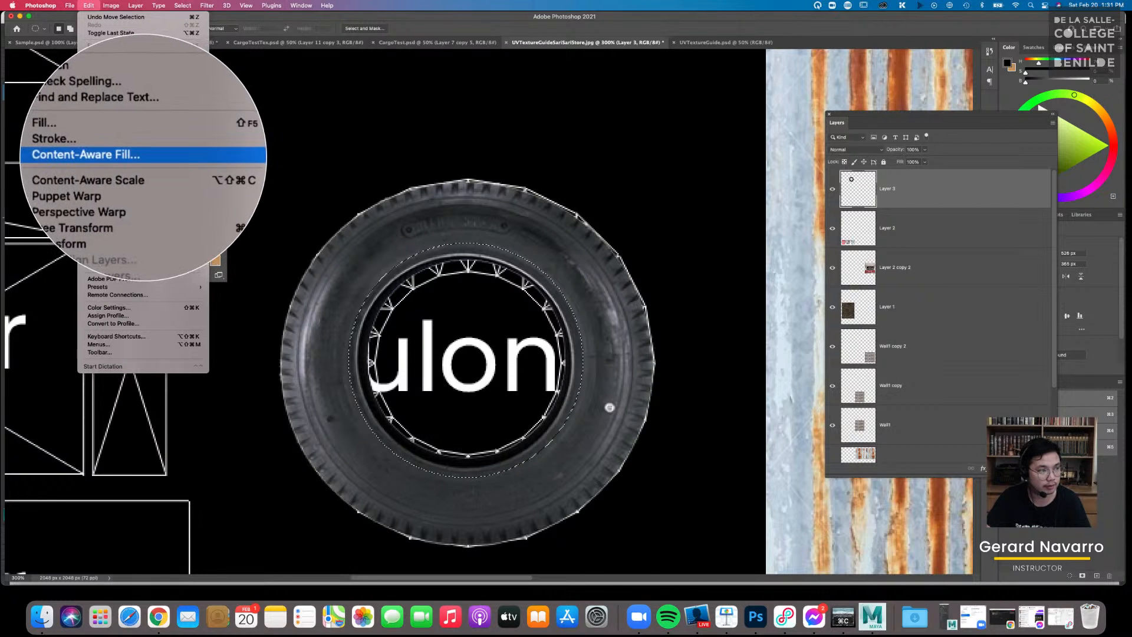
pyautogui.click(142, 151)
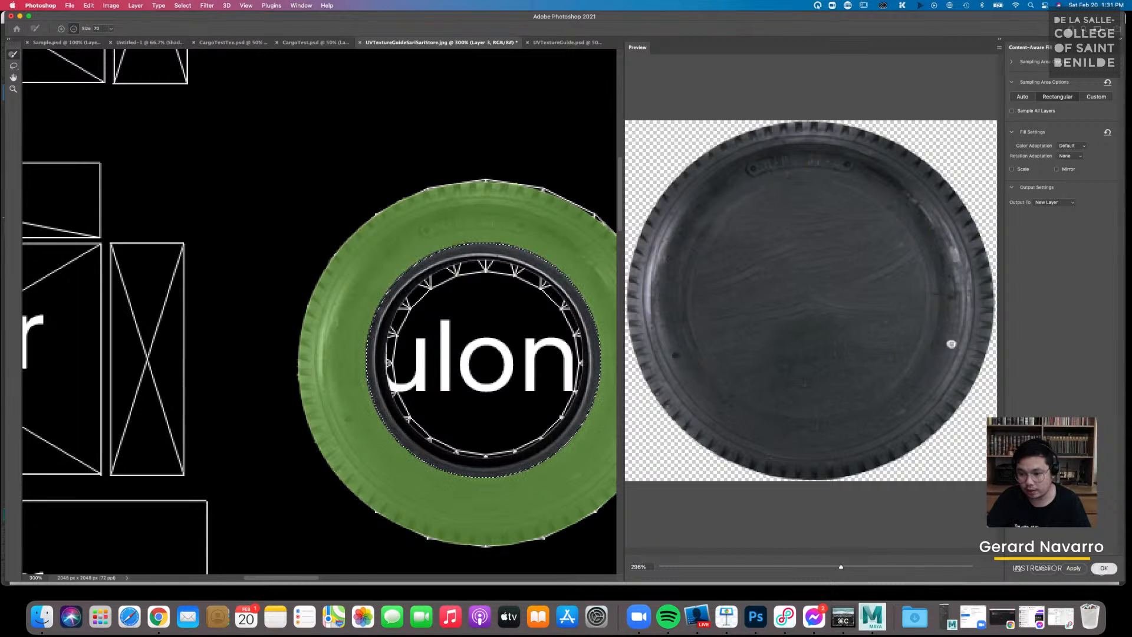
pyautogui.click(1101, 569)
# Clear the selection and merge the content-aware fill layer with the tire layer below it
pyautogui.keyDown('shift'); pyautogui.click(906, 228); pyautogui.keyUp('shift')
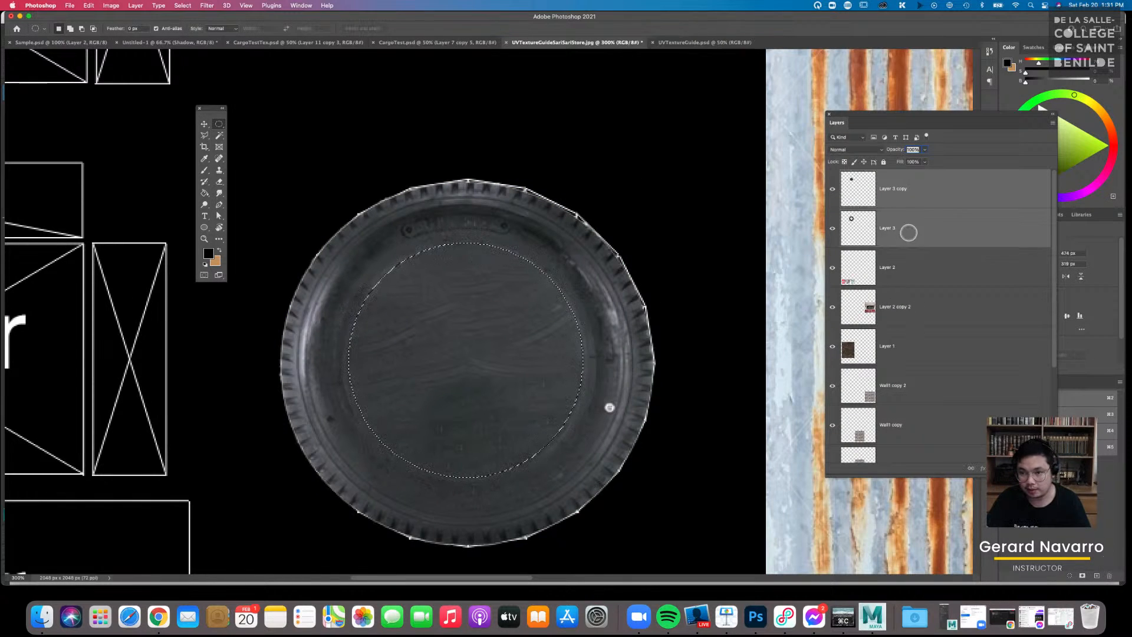
pyautogui.click(920, 189)
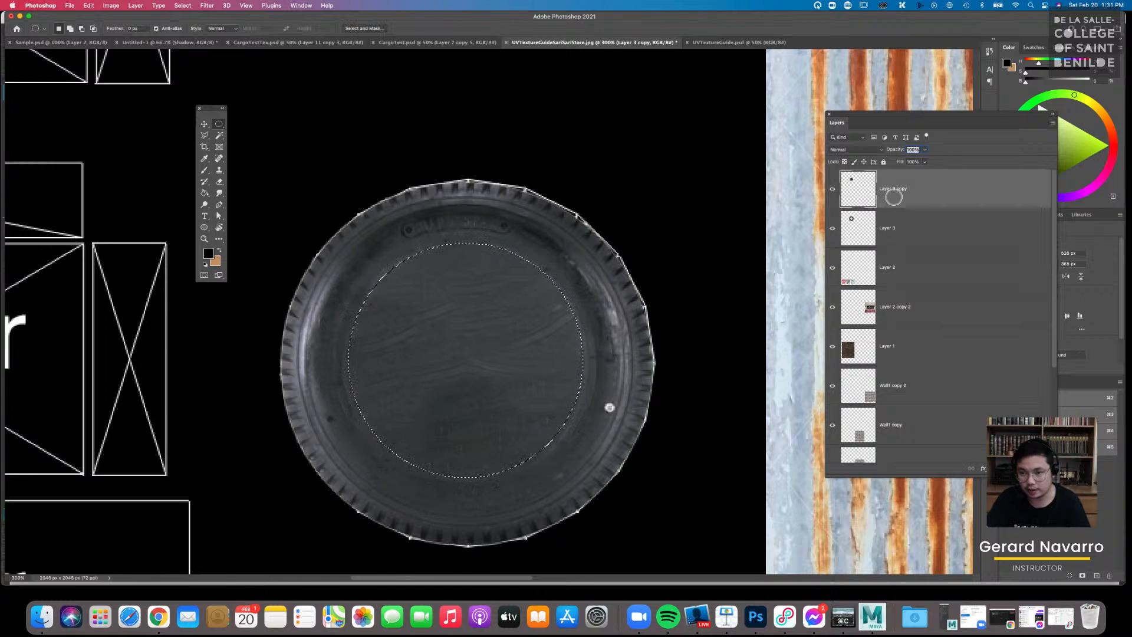
pyautogui.click(833, 188)
pyautogui.click(833, 188)
pyautogui.click(673, 203)
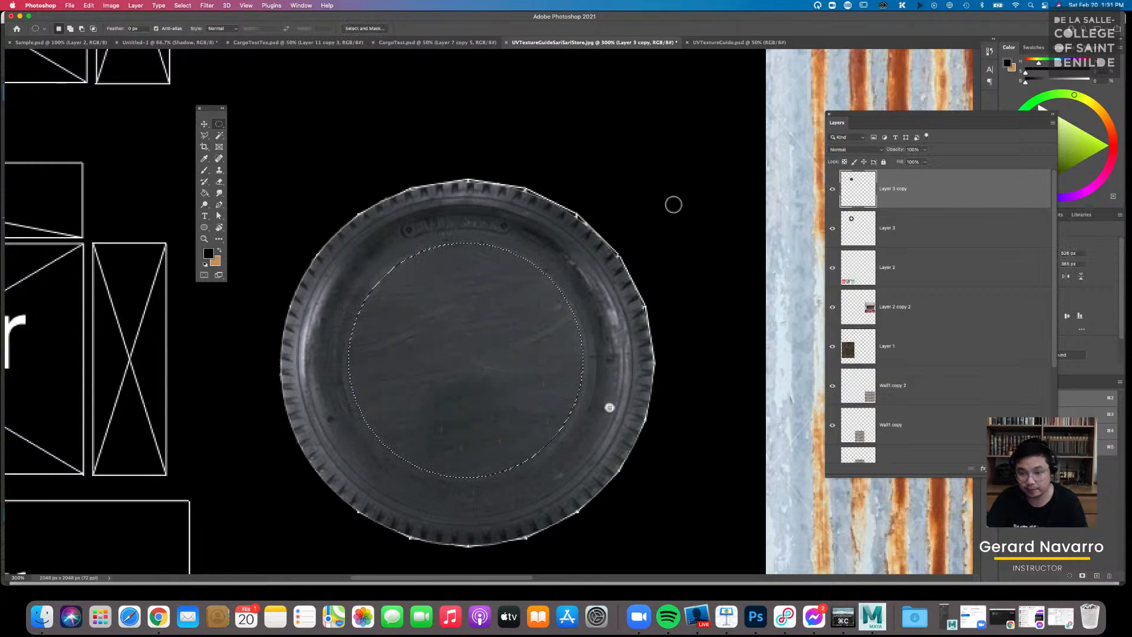
pyautogui.press('m')
pyautogui.keyDown('shift'); pyautogui.click(898, 230); pyautogui.keyUp('shift')
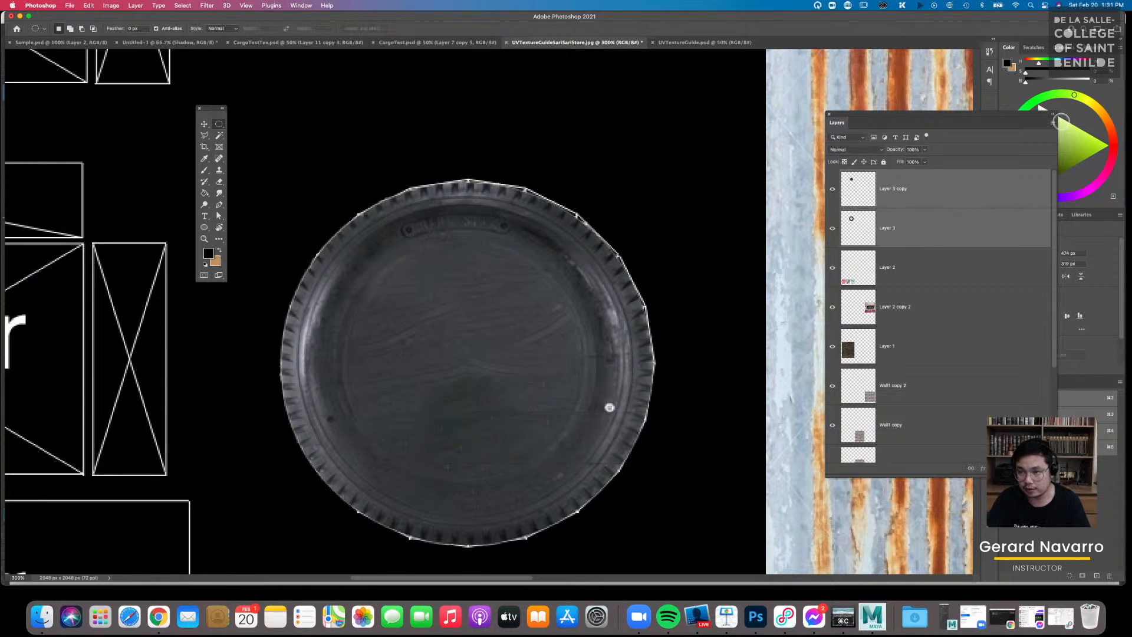
pyautogui.moveTo(1004, 112); pyautogui.dragTo(869, 103)
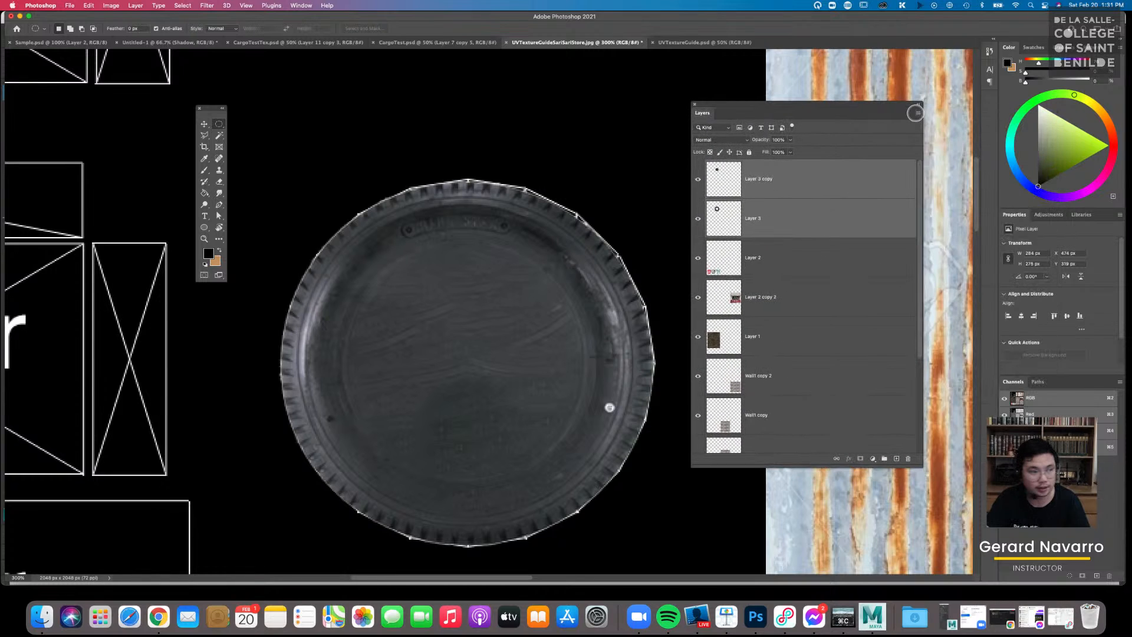
pyautogui.click(917, 112)
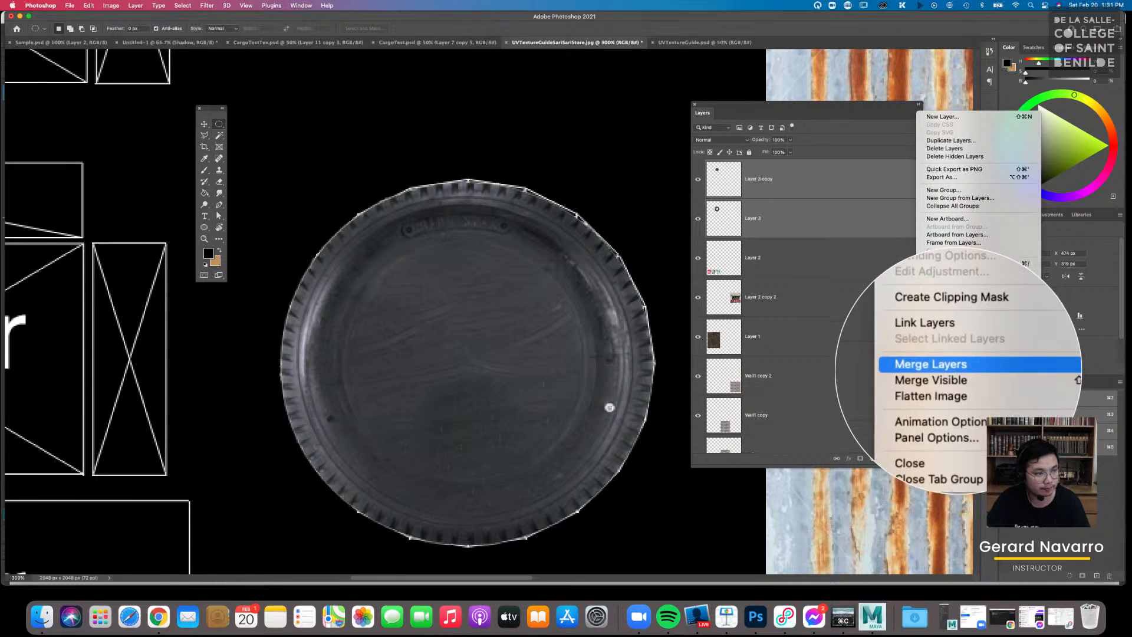
pyautogui.click(948, 309)
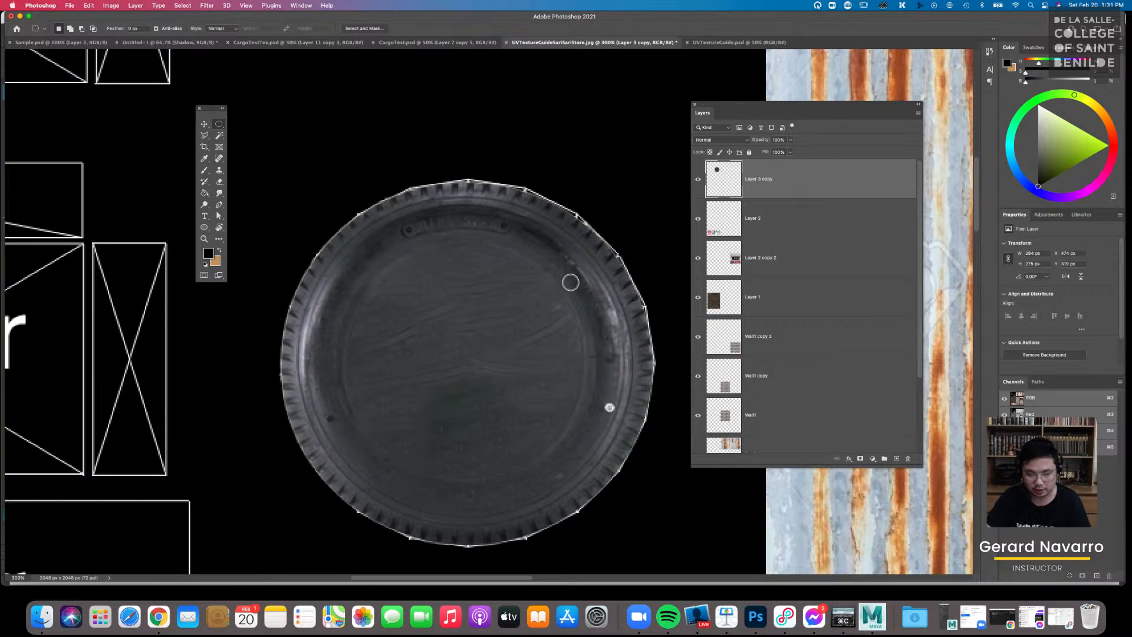
# Switch to Chrome and open the Passenger Car Tire tread image in the Tires top view image results
pyautogui.press('super+minus')
pyautogui.press('super+minus')
pyautogui.moveTo(520, 294); pyautogui.dragTo(534, 252)
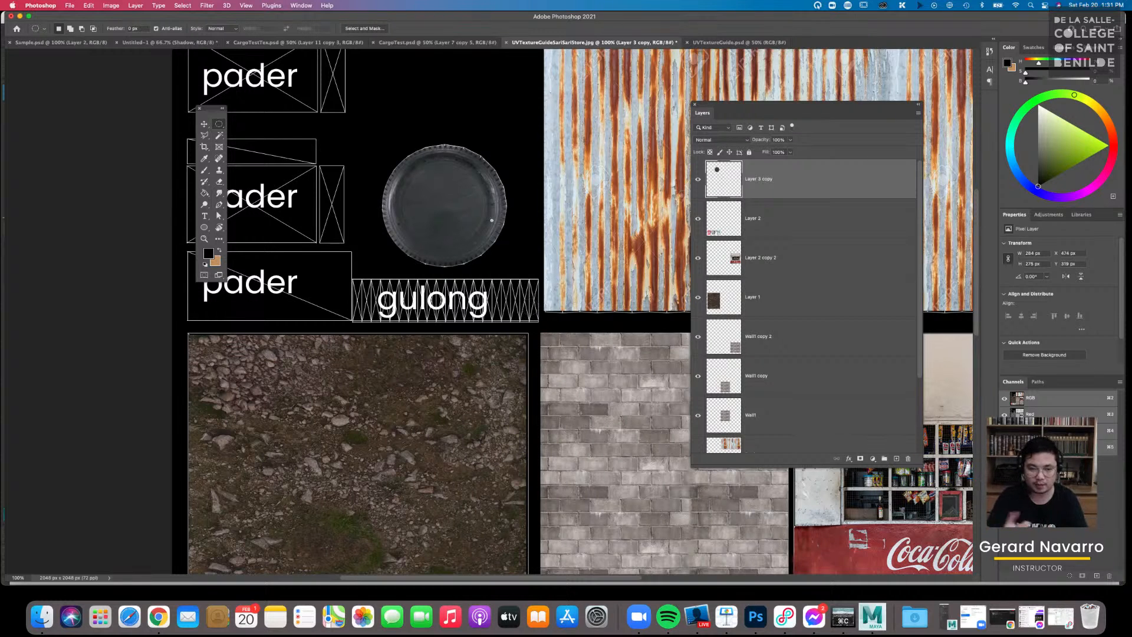
pyautogui.press('super+Tab')
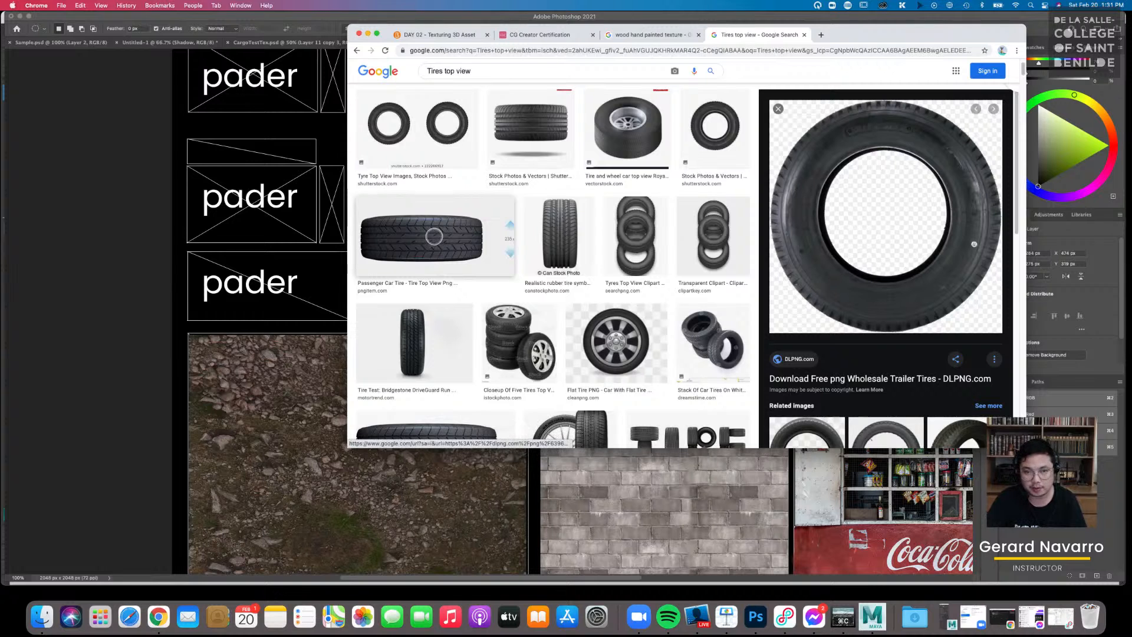
pyautogui.scroll(-3, 434, 237)
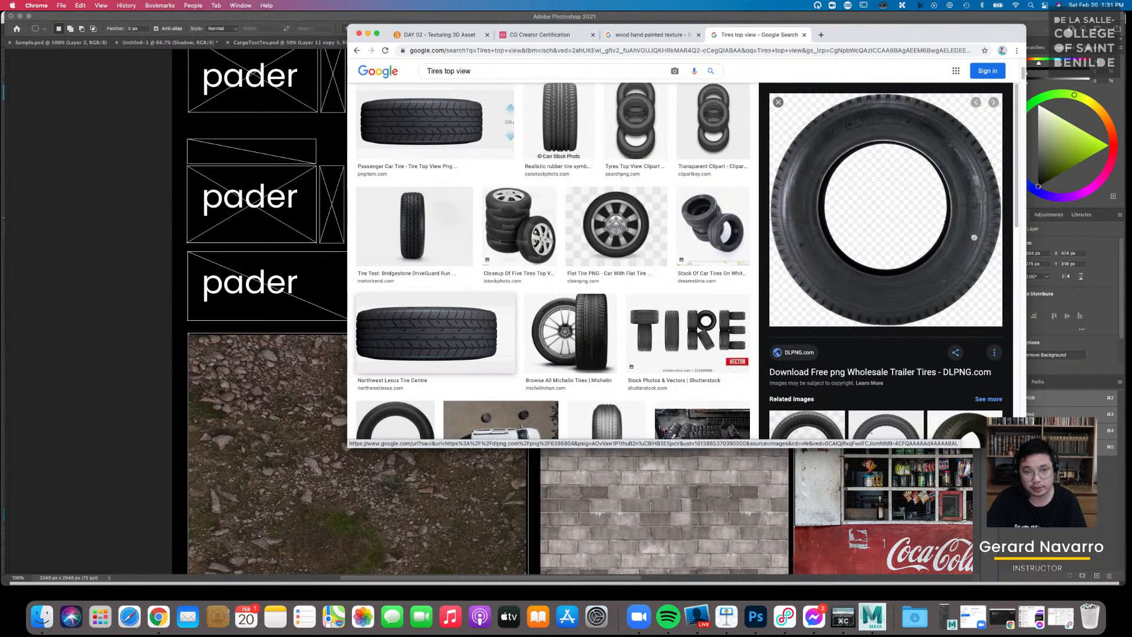
pyautogui.scroll(-3, 552, 262)
pyautogui.scroll(4, 553, 262)
pyautogui.scroll(3, 552, 262)
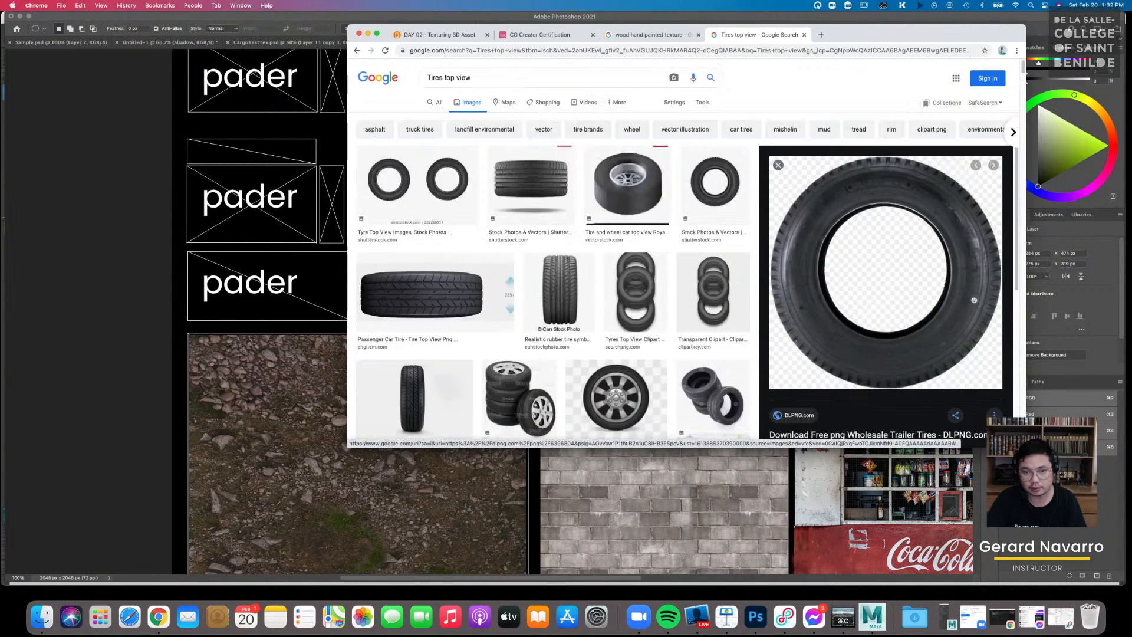
pyautogui.click(451, 292)
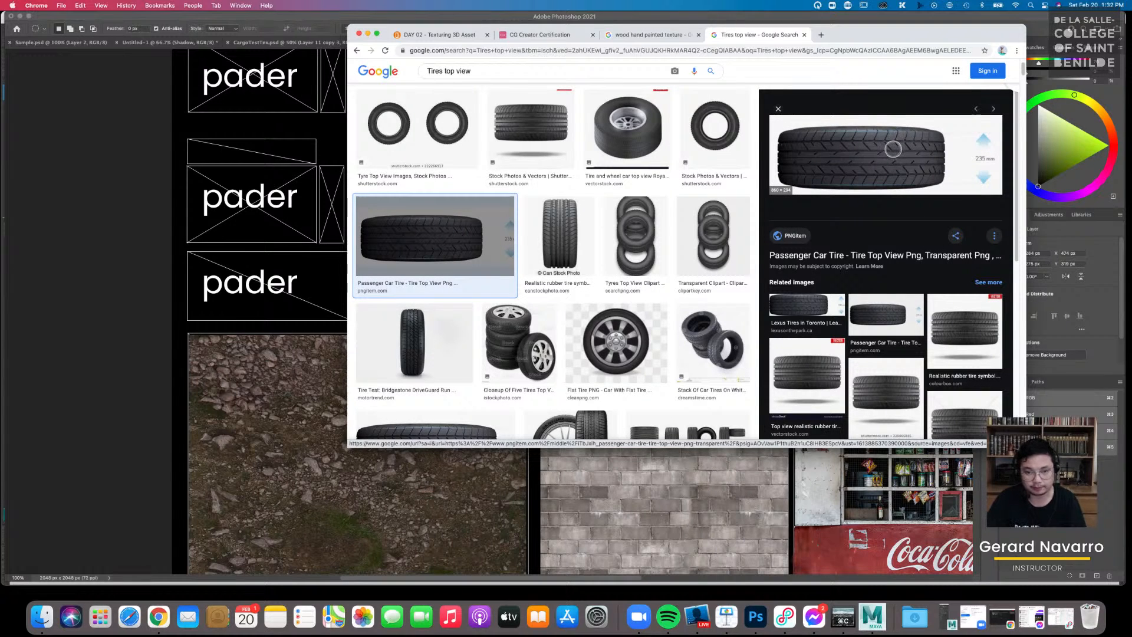
# Browse the related tire images and copy the previewed Passenger Car Tire image
pyautogui.scroll(-5, 892, 150)
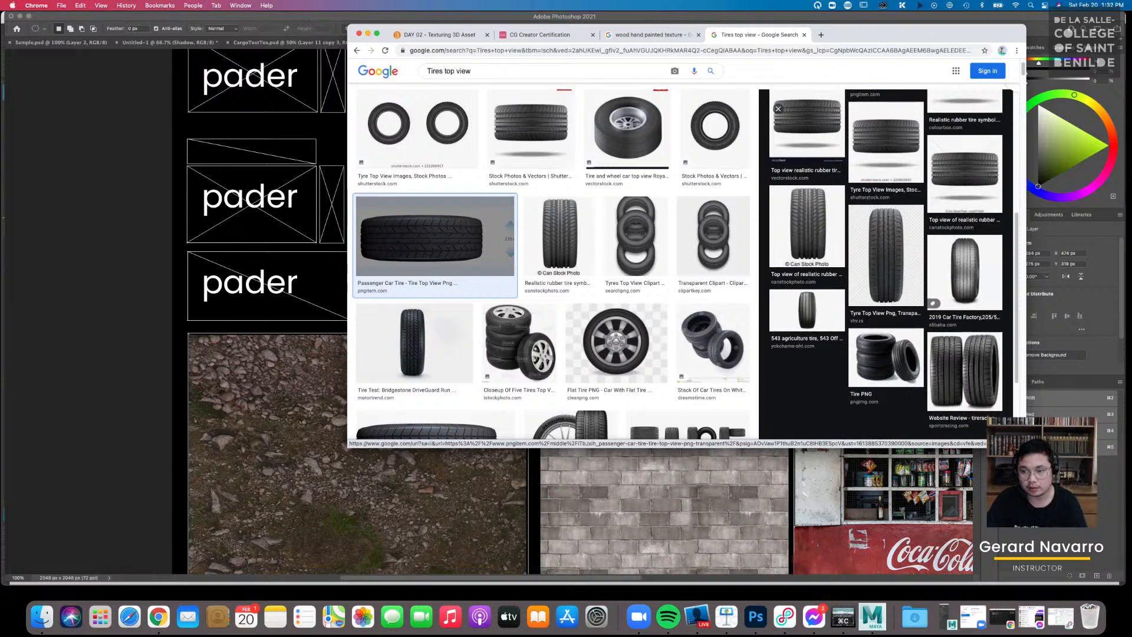
pyautogui.scroll(-3, 903, 244)
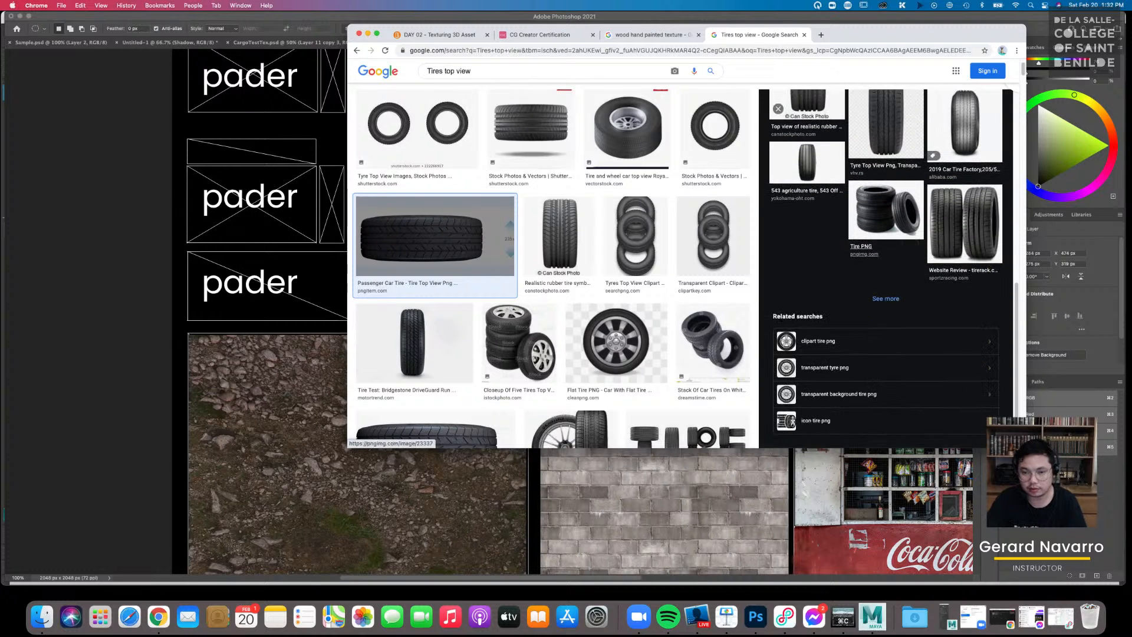
pyautogui.scroll(10, 902, 245)
pyautogui.rightClick(883, 158)
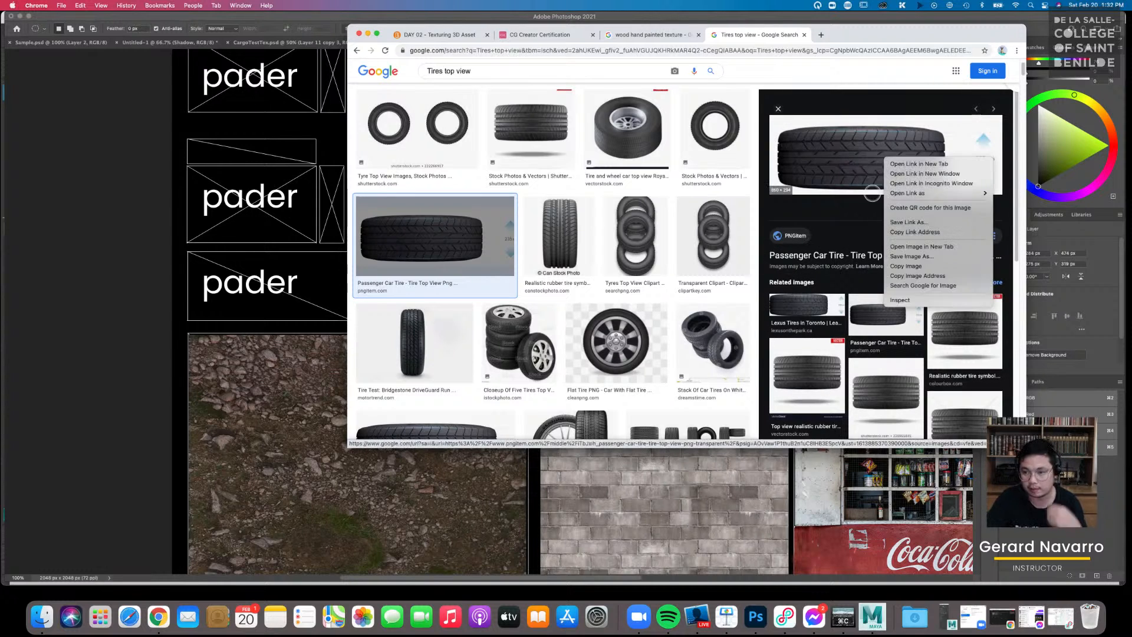
pyautogui.click(906, 266)
# Switch back to Photoshop, paste the tread image as a new layer and move it above the rectangular gulong strip
pyautogui.press('super+Tab')
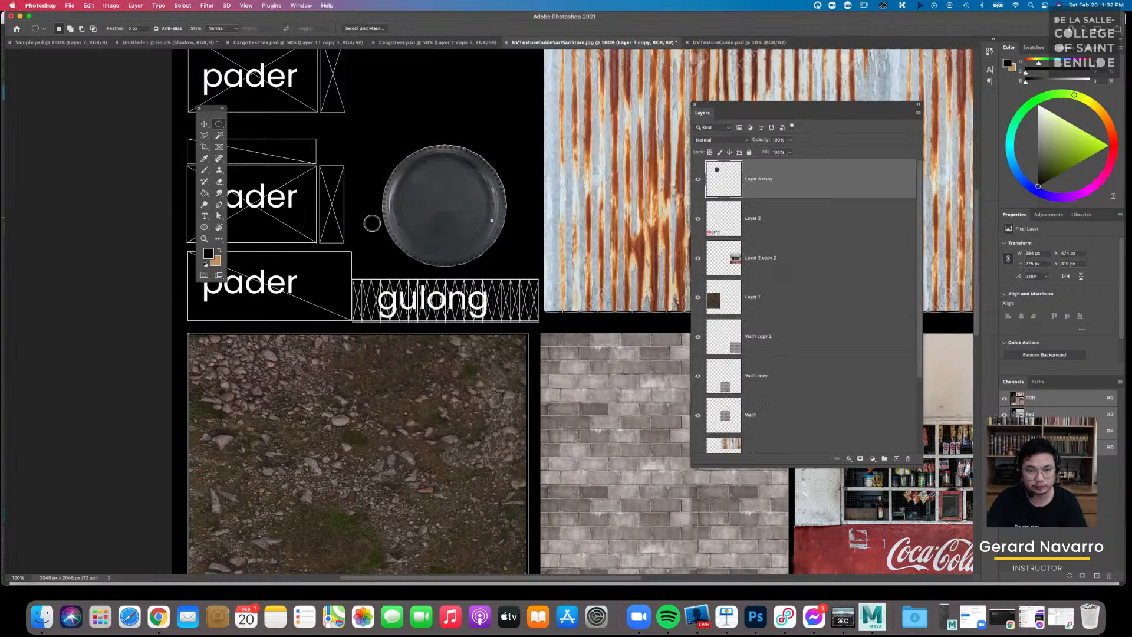
pyautogui.press('super+v')
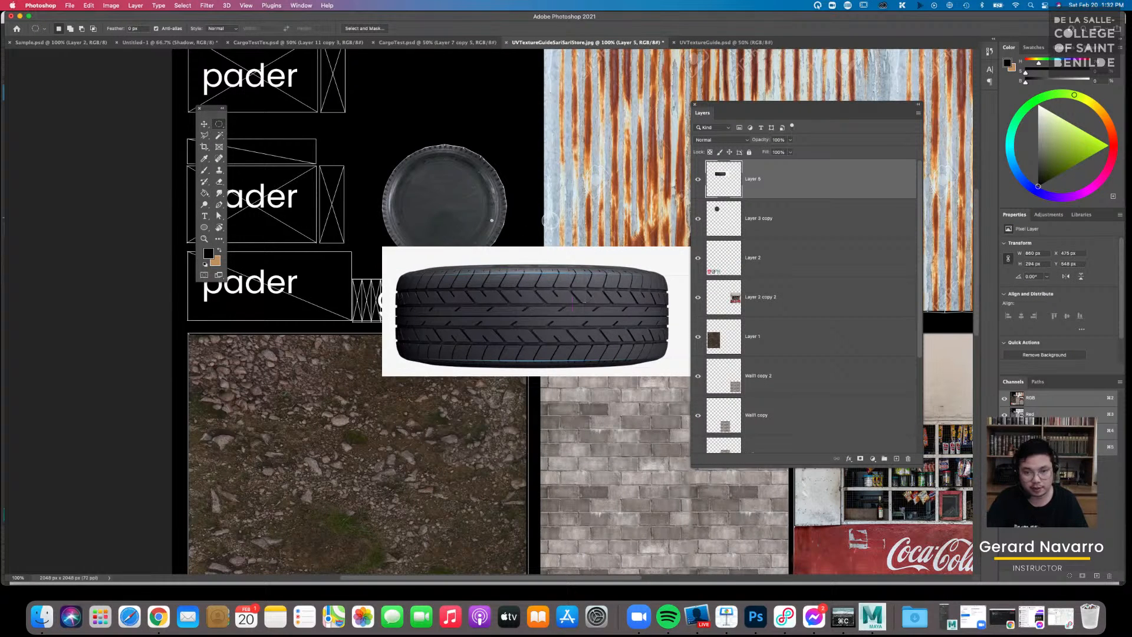
pyautogui.press('v')
pyautogui.moveTo(533, 253); pyautogui.dragTo(436, 166)
pyautogui.moveTo(496, 228); pyautogui.dragTo(534, 193)
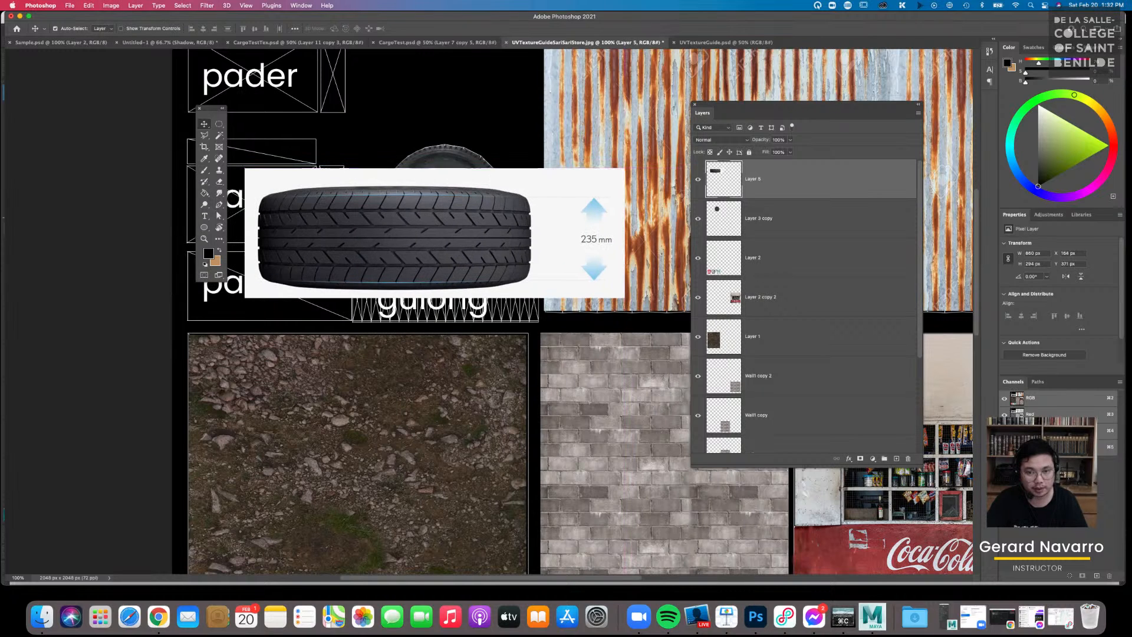
# Delete the 235 mm arrow area of the tread image with a rectangular selection and move the image slightly towards the metal sheet
pyautogui.click(219, 123)
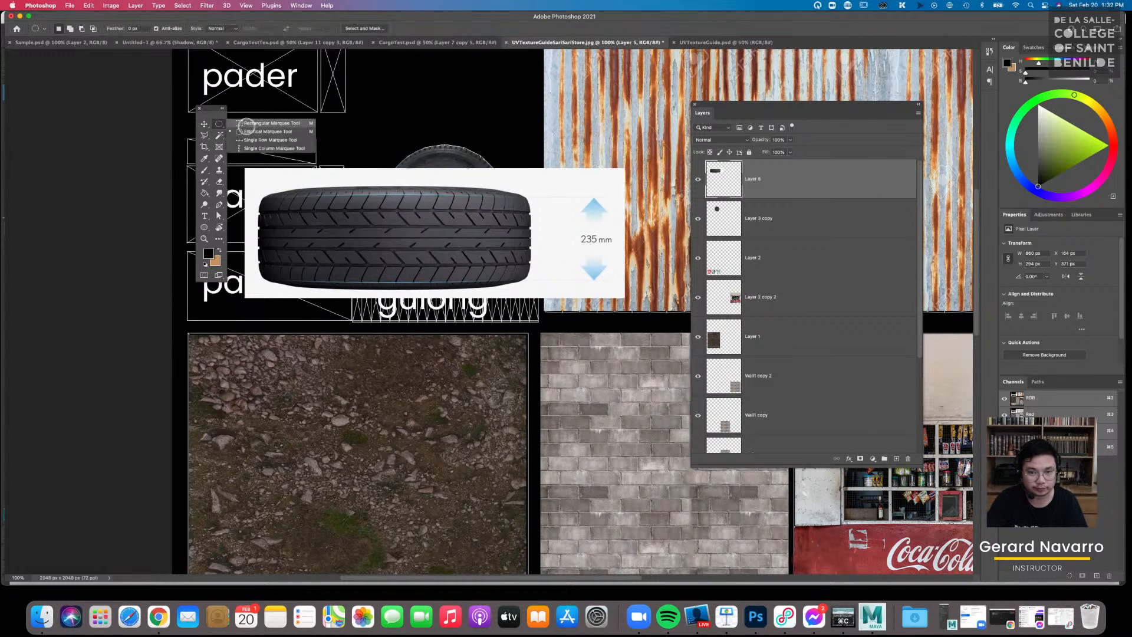
pyautogui.moveTo(644, 119); pyautogui.dragTo(548, 344)
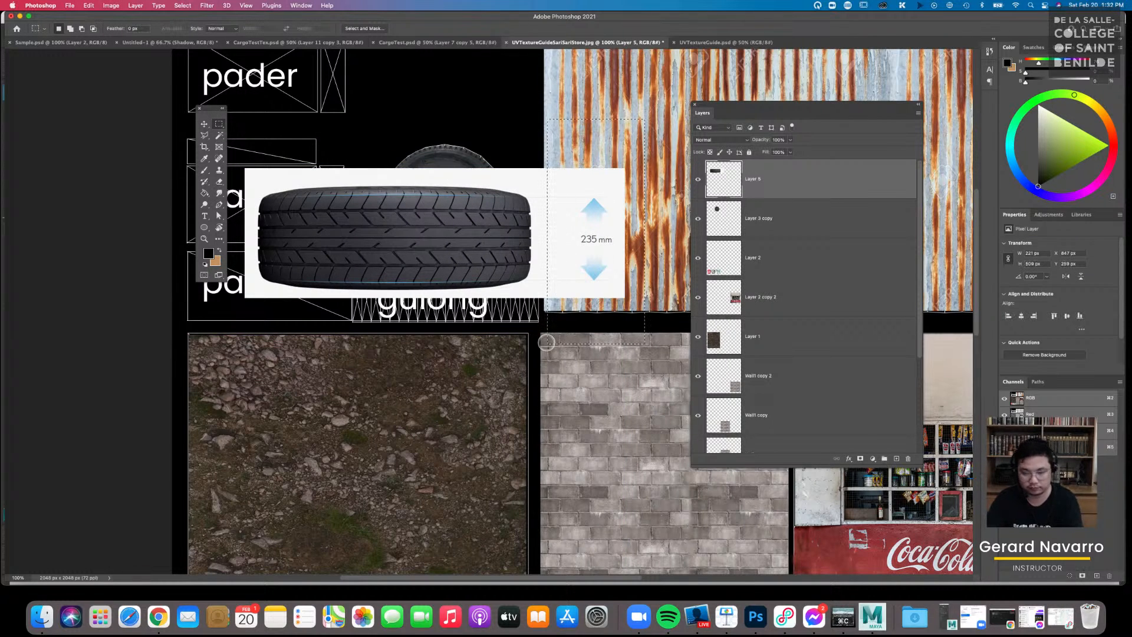
pyautogui.press('BackSpace')
pyautogui.click(477, 146)
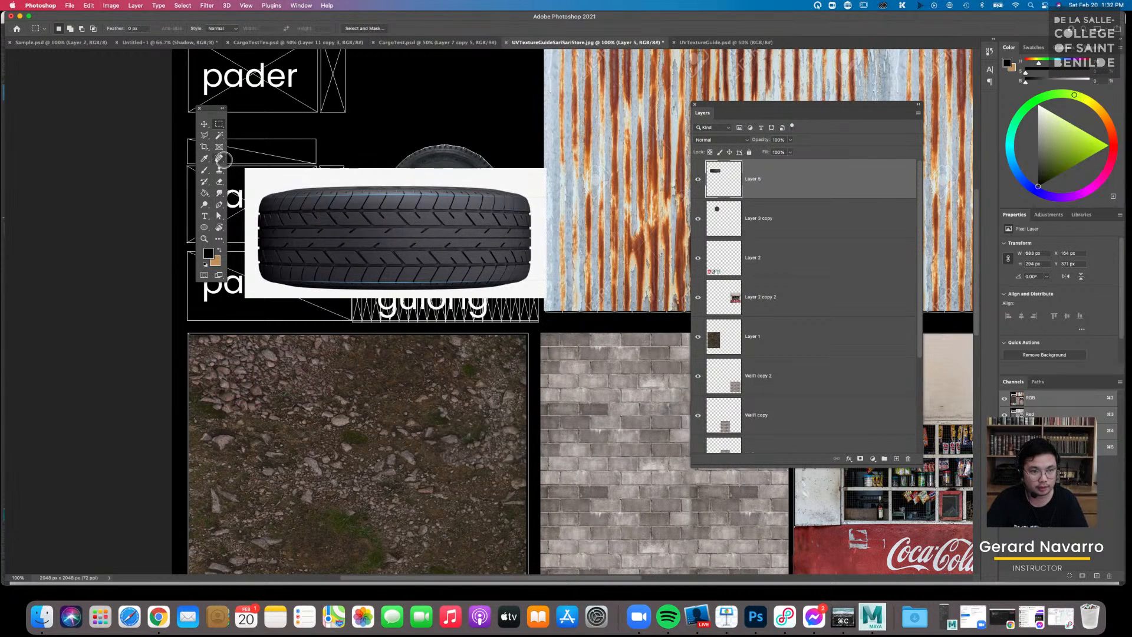
pyautogui.press('v')
pyautogui.moveTo(365, 200); pyautogui.dragTo(392, 200)
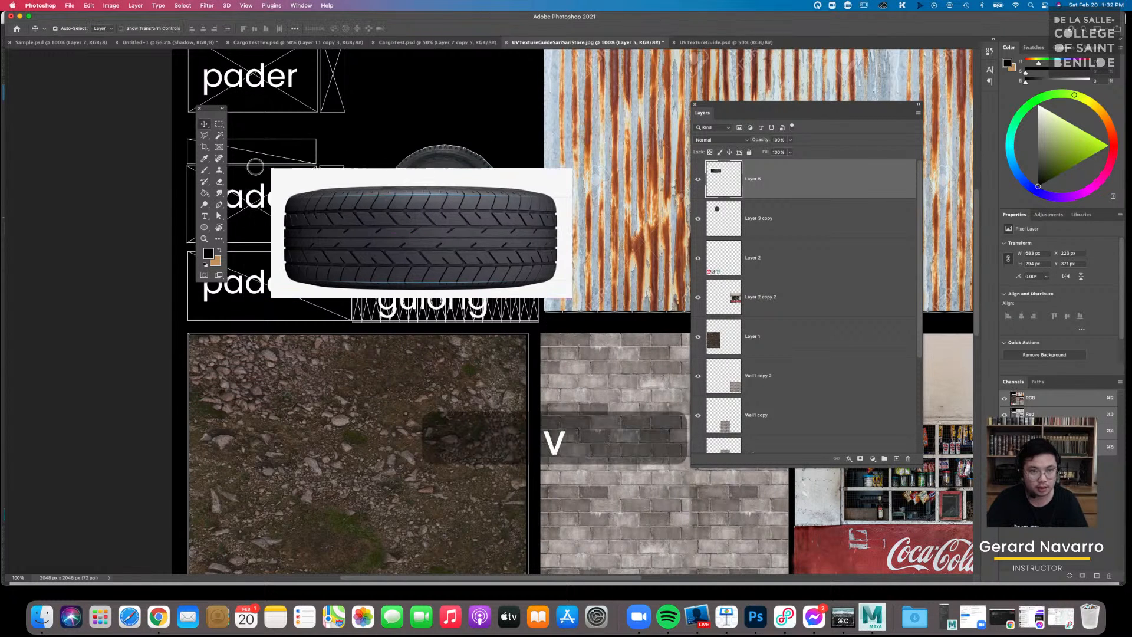
# Remove the white background around the tire tread with the Magic Wand and clear the selection
pyautogui.click(219, 136)
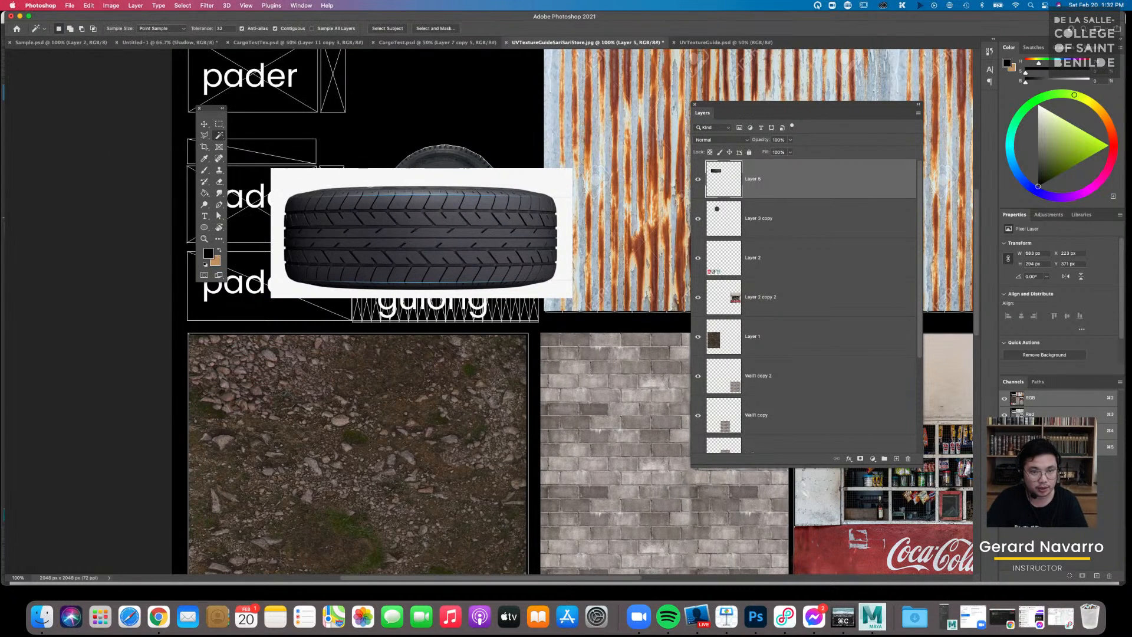
pyautogui.click(385, 181)
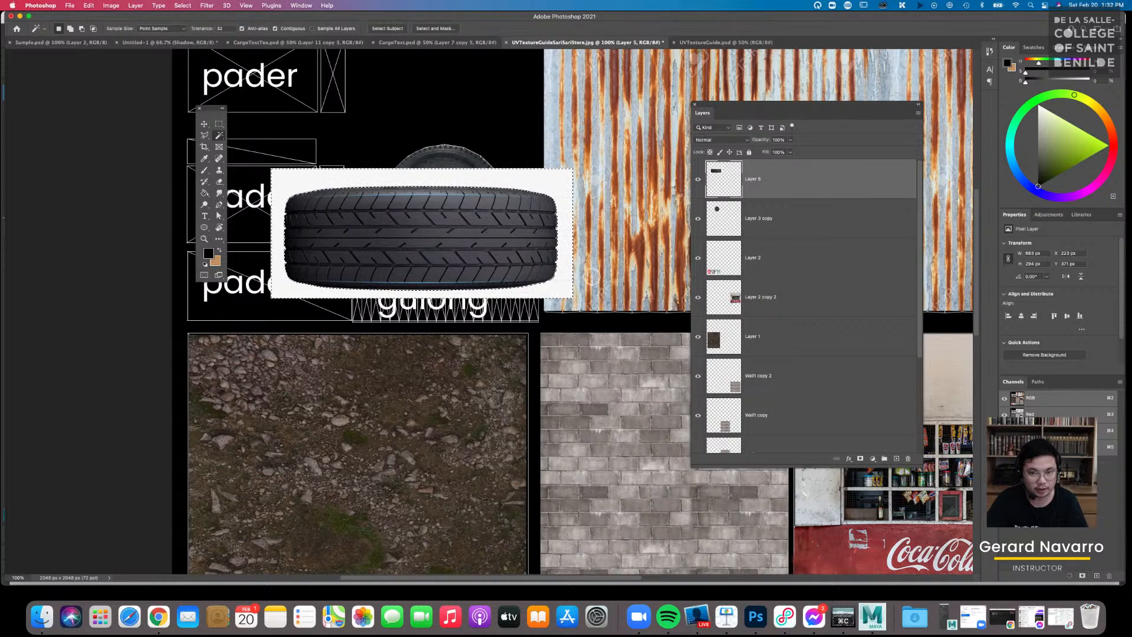
pyautogui.press('BackSpace')
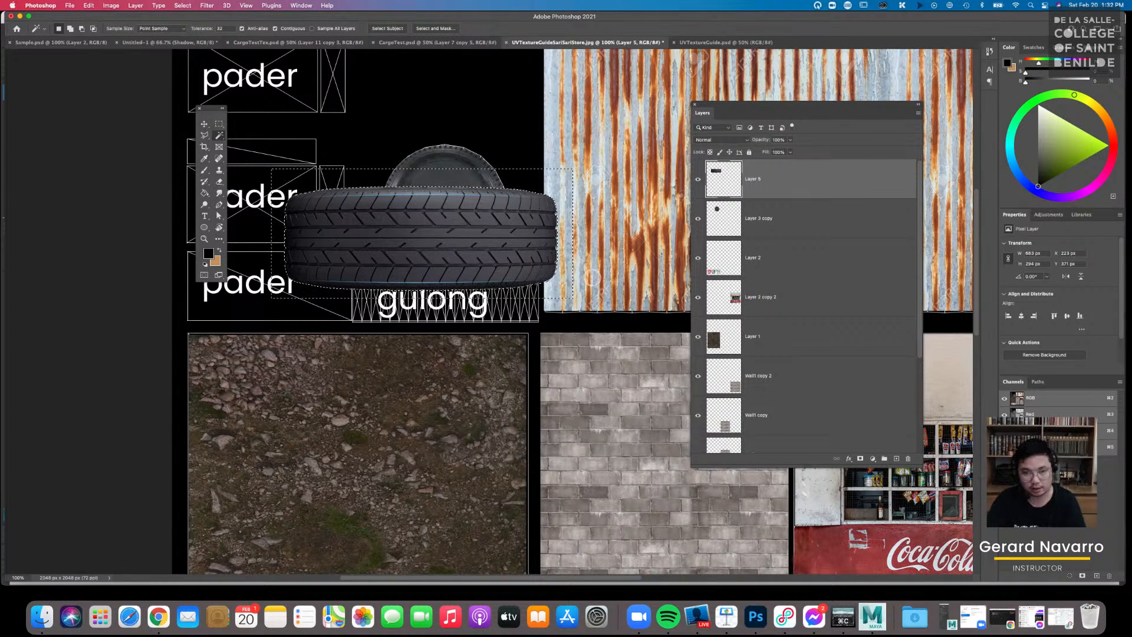
pyautogui.press('super+d')
# Shrink the tire tread with Free Transform to about 350 by 134 px and place it over the rectangular gulong strip
pyautogui.press('m')
pyautogui.press('super+t')
pyautogui.moveTo(284, 185); pyautogui.dragTo(404, 233)
pyautogui.moveTo(491, 257); pyautogui.dragTo(461, 290)
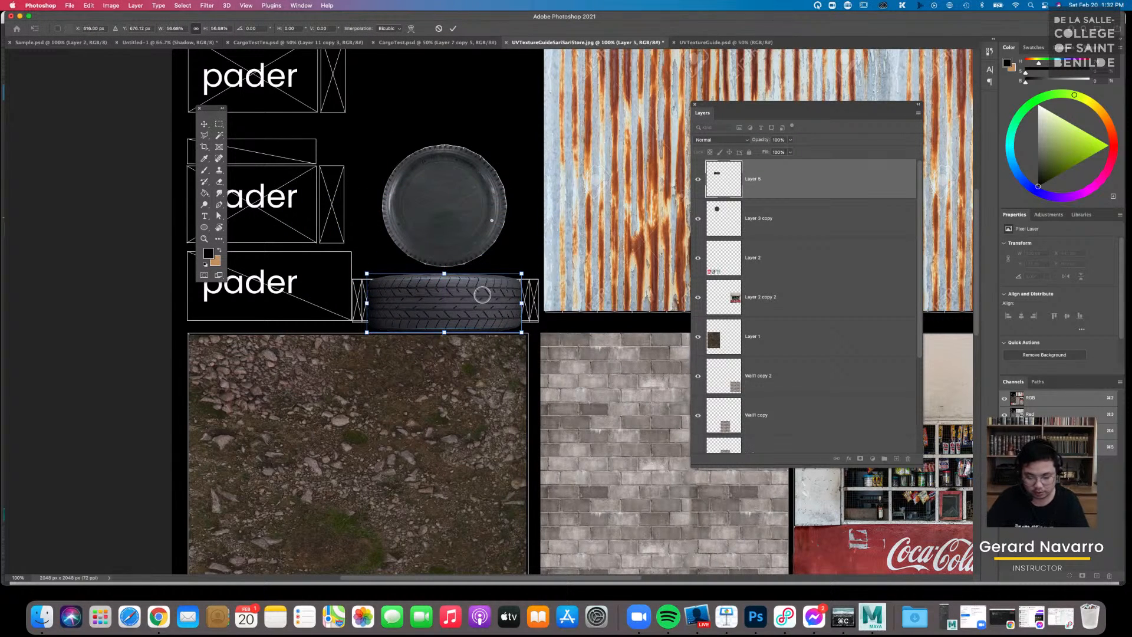
pyautogui.press('Return')
pyautogui.press('super+equal')
pyautogui.press('super+equal')
pyautogui.moveTo(448, 264); pyautogui.dragTo(543, 261)
pyautogui.press('super+minus')
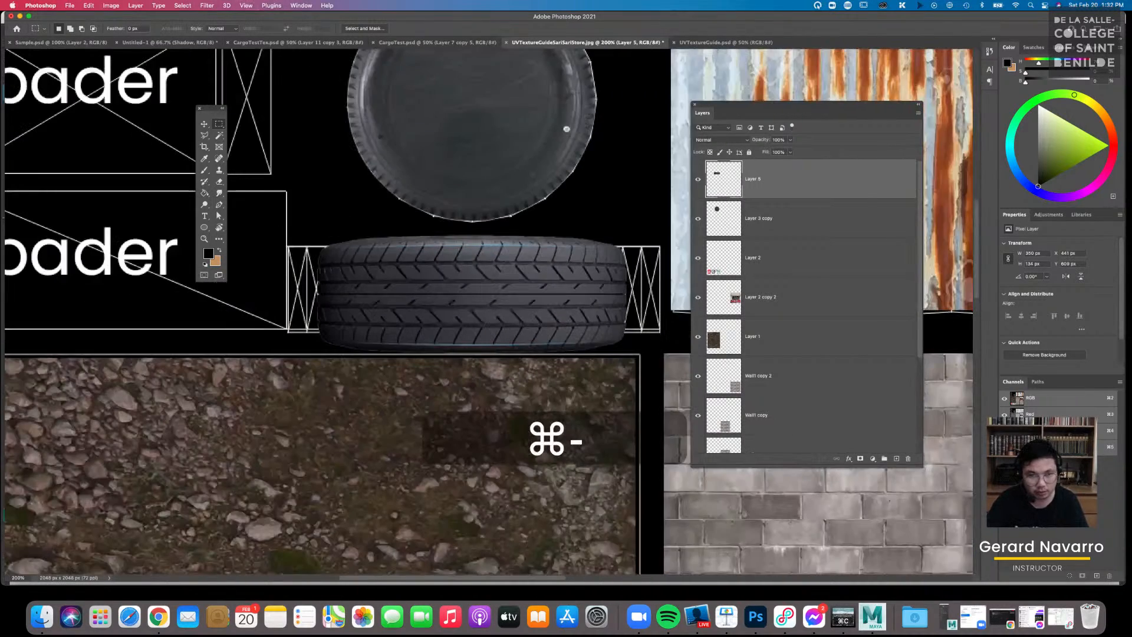
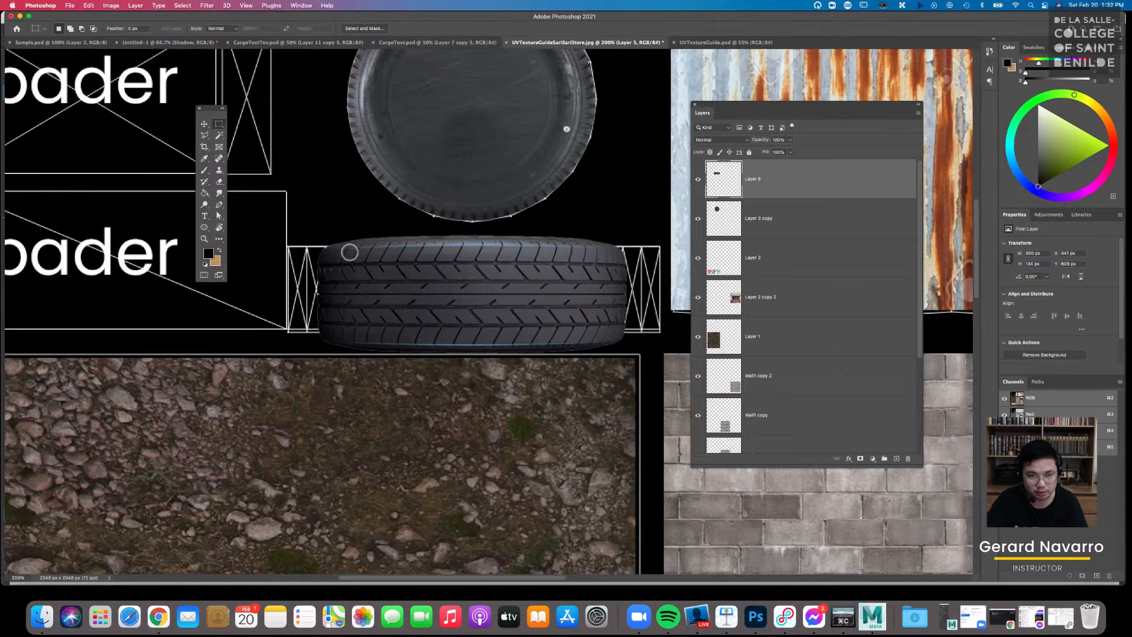
# Crop the tire tread to its central rectangle of about 287 by 107 px by deleting the inverted selection, and deselect
pyautogui.moveTo(397, 286); pyautogui.dragTo(601, 343)
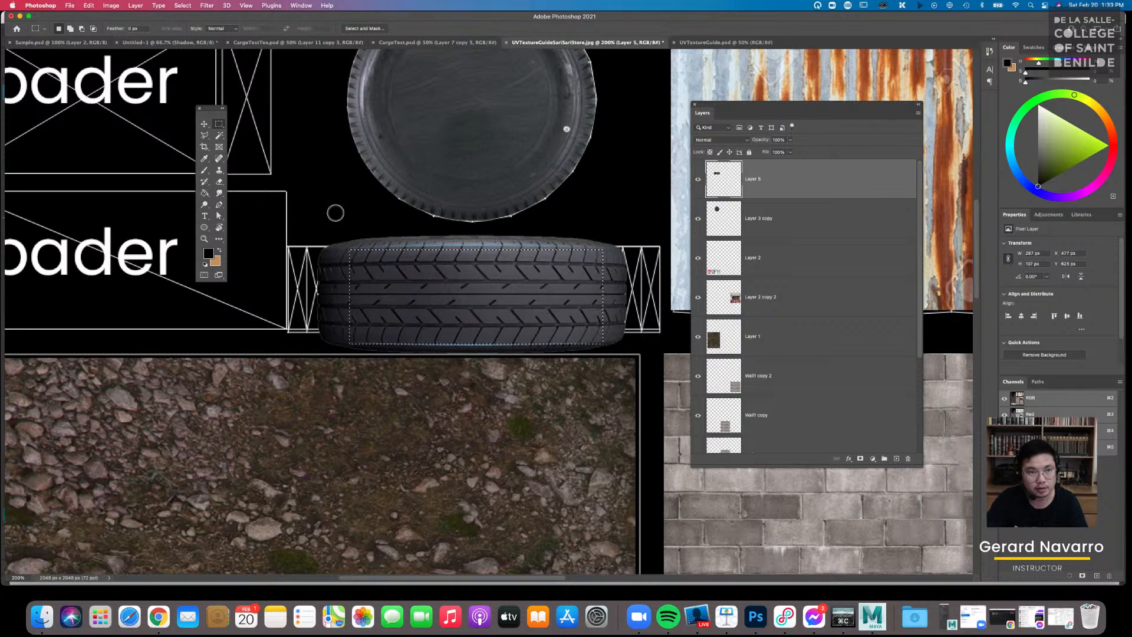
pyautogui.click(183, 5)
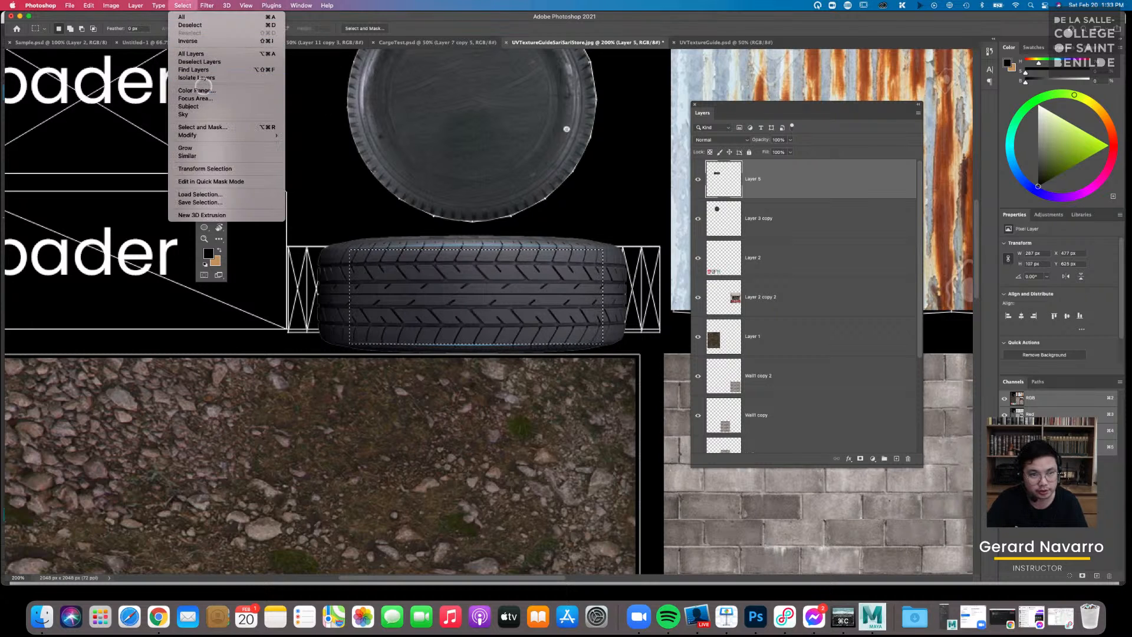
pyautogui.click(188, 41)
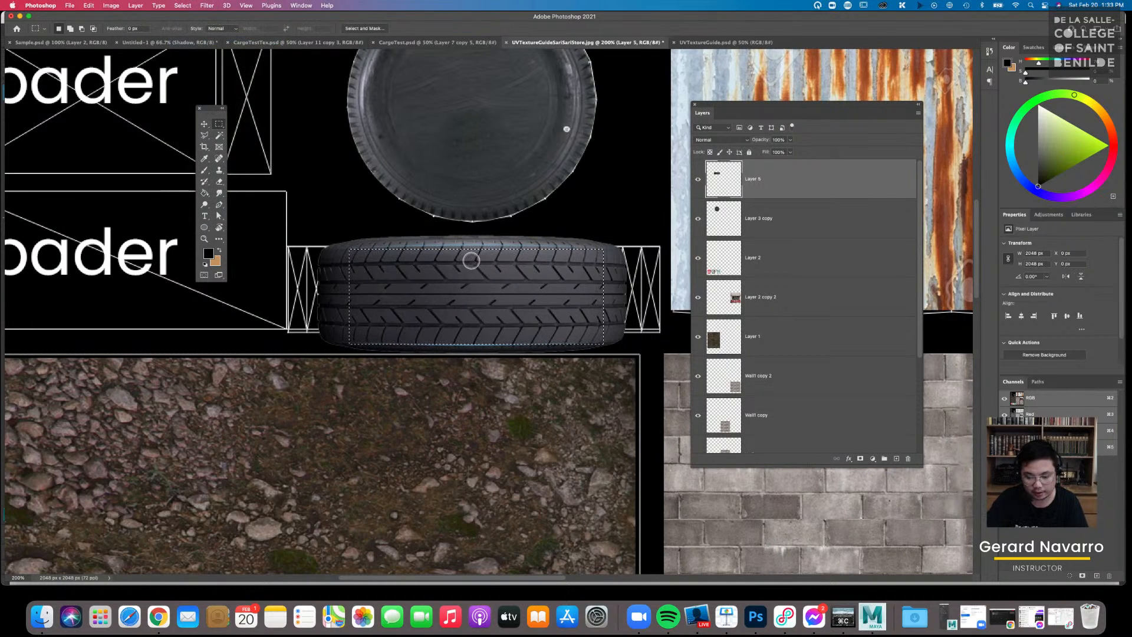
pyautogui.press('BackSpace')
pyautogui.click(624, 281)
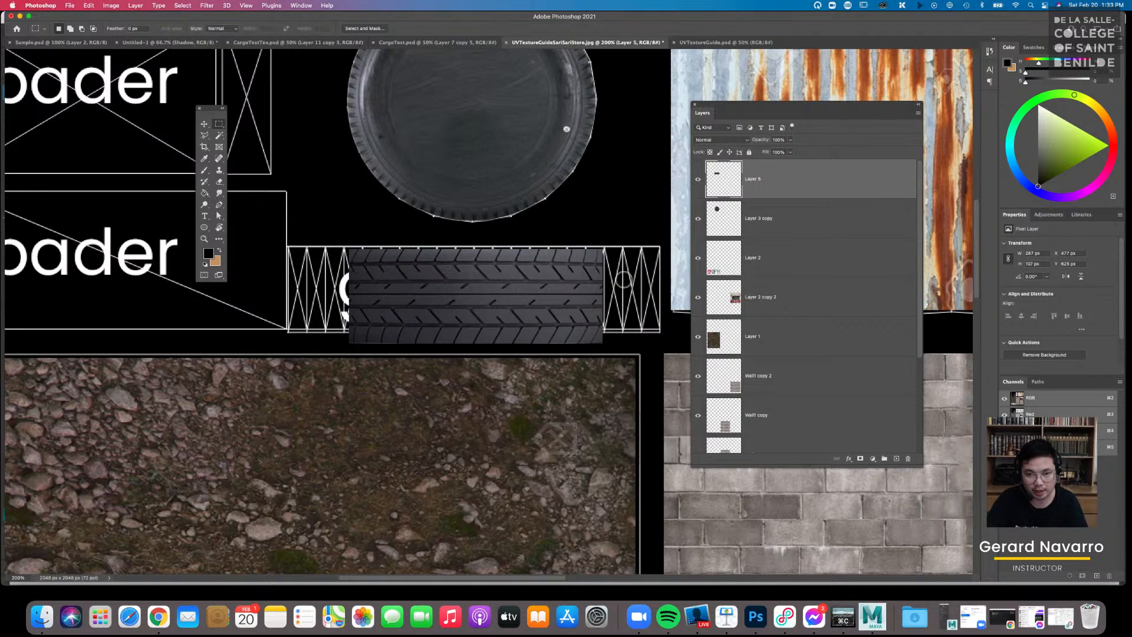
# Scale the cropped tread with Free Transform to about 244 by 94 px, fitting it at the beginning of the rectangular gulong strip
pyautogui.press('v')
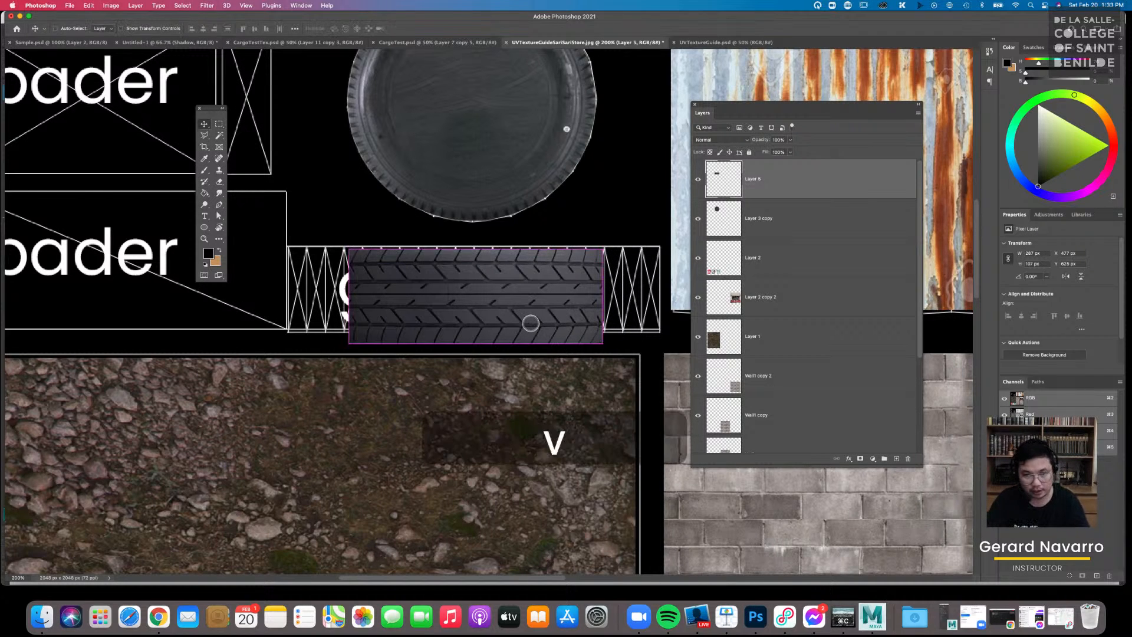
pyautogui.press('super+t')
pyautogui.moveTo(600, 343); pyautogui.dragTo(501, 329)
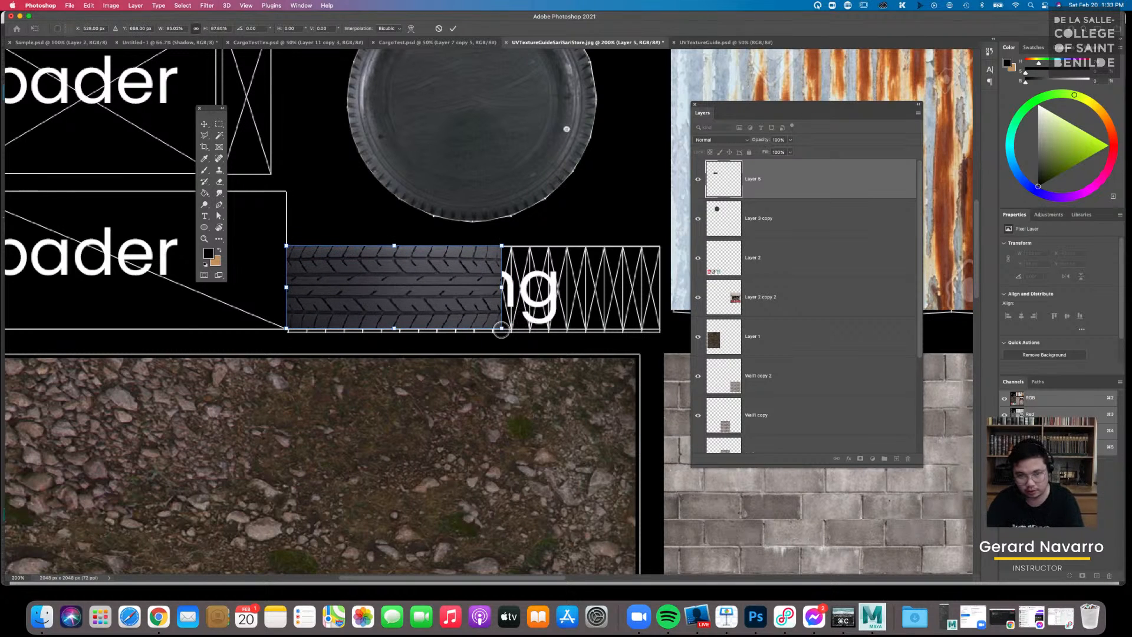
pyautogui.press('Return')
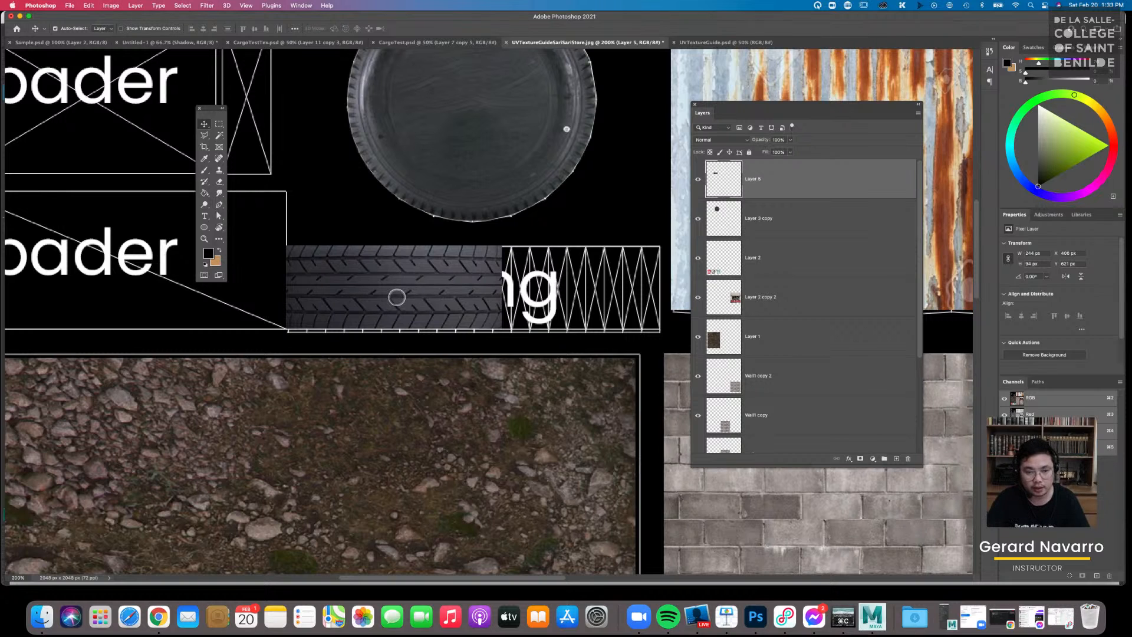
# Duplicate the tread piece over the uncovered part of the gulong strip, flip the copy both ways to -100%, and align it with the strip's end
pyautogui.keyDown('alt'); pyautogui.moveTo(388, 292); pyautogui.dragTo(578, 291); pyautogui.keyUp('alt')
pyautogui.press('space')
pyautogui.moveTo(513, 238); pyautogui.dragTo(450, 283)
pyautogui.press('space')
pyautogui.press('super+t')
pyautogui.moveTo(518, 218); pyautogui.dragTo(468, 336)
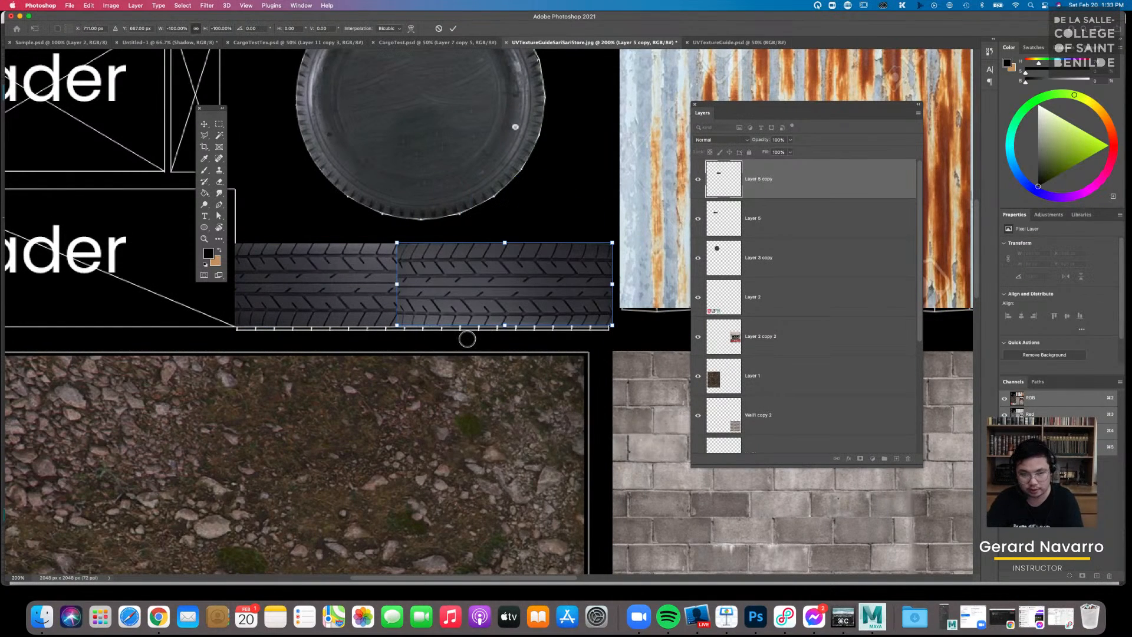
pyautogui.press('Return')
pyautogui.moveTo(489, 293); pyautogui.dragTo(480, 296)
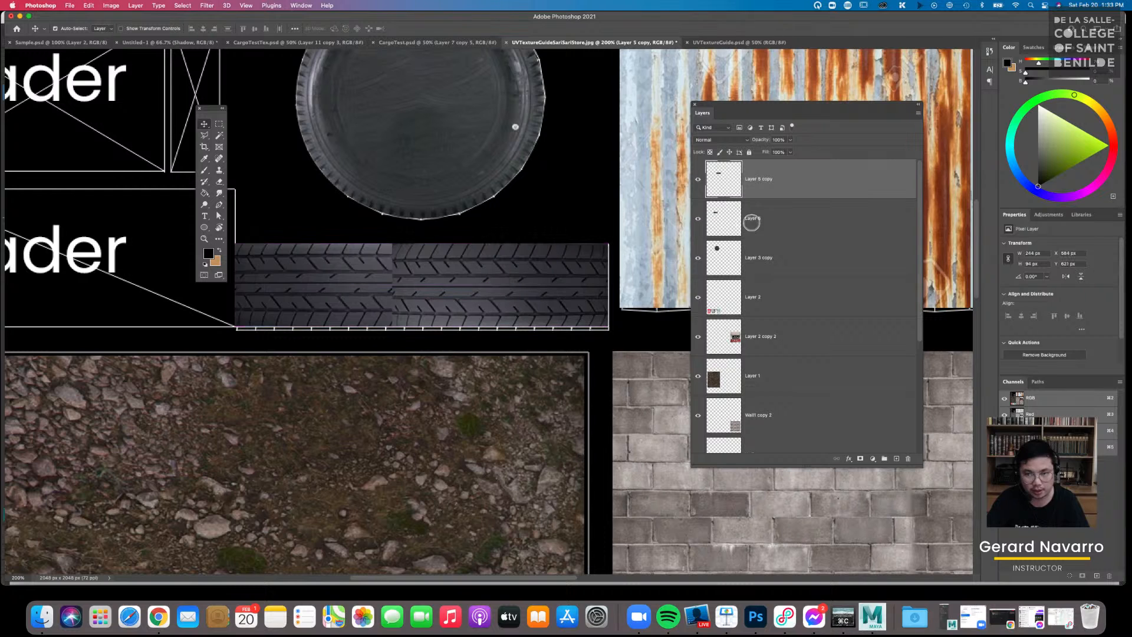
# Try merging the two tread layers, undo the merge, and shift both pieces down by about 2 px over the strip
pyautogui.keyDown('shift'); pyautogui.click(784, 217); pyautogui.keyUp('shift')
pyautogui.click(919, 113)
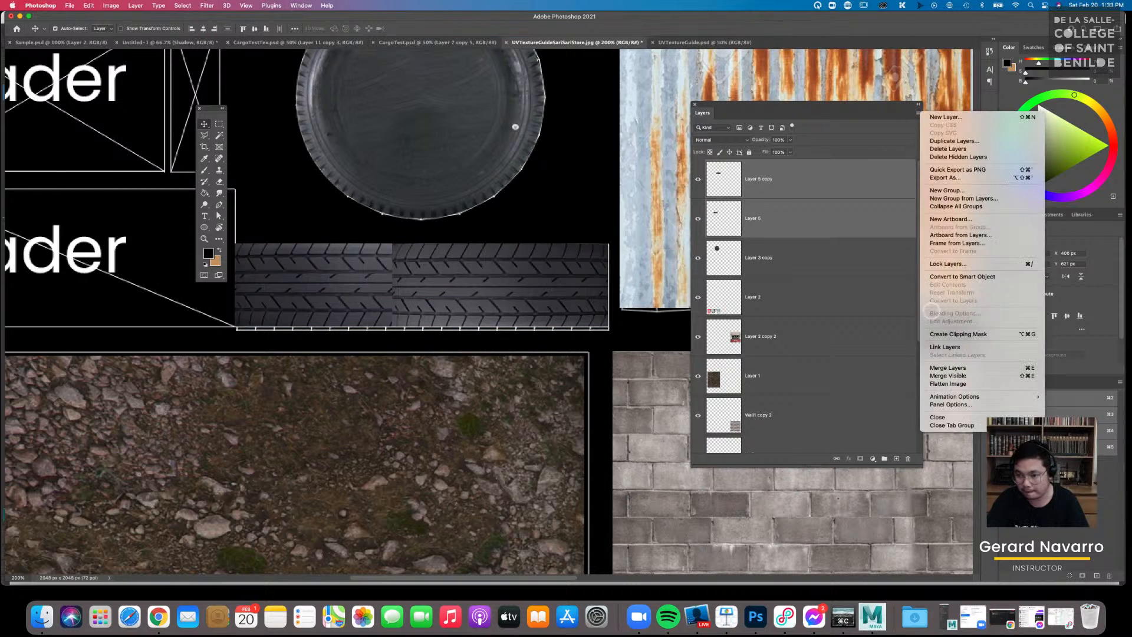
pyautogui.click(969, 367)
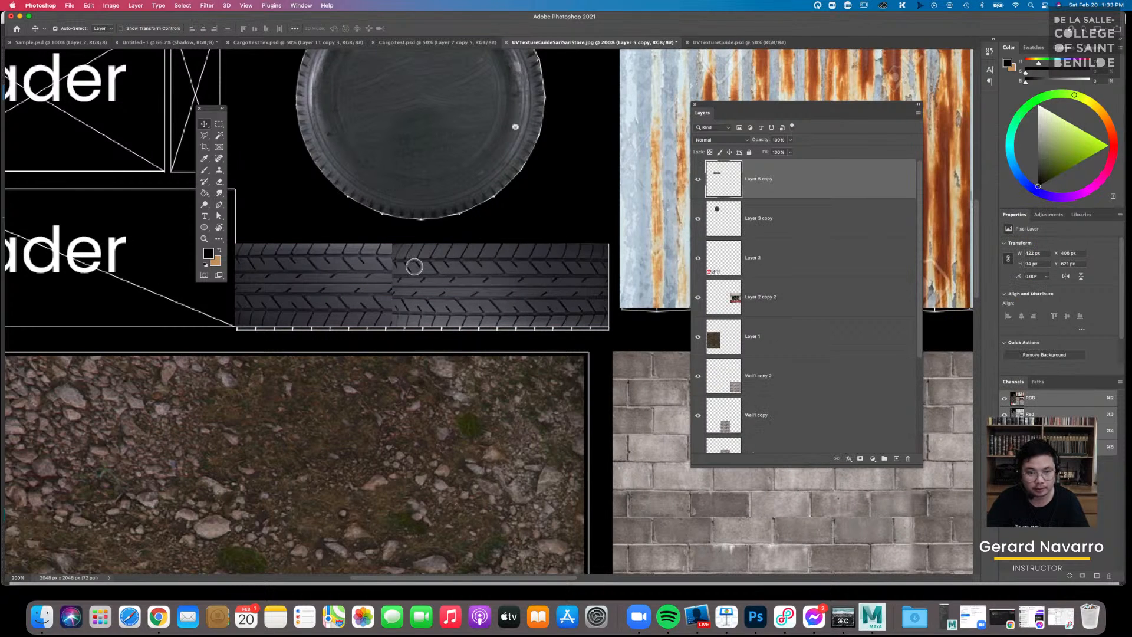
pyautogui.press('cmd+z')
pyautogui.moveTo(430, 259)
pyautogui.mouseDown()
pyautogui.moveTo(440, 248)
pyautogui.moveTo(435, 275)
pyautogui.mouseUp()
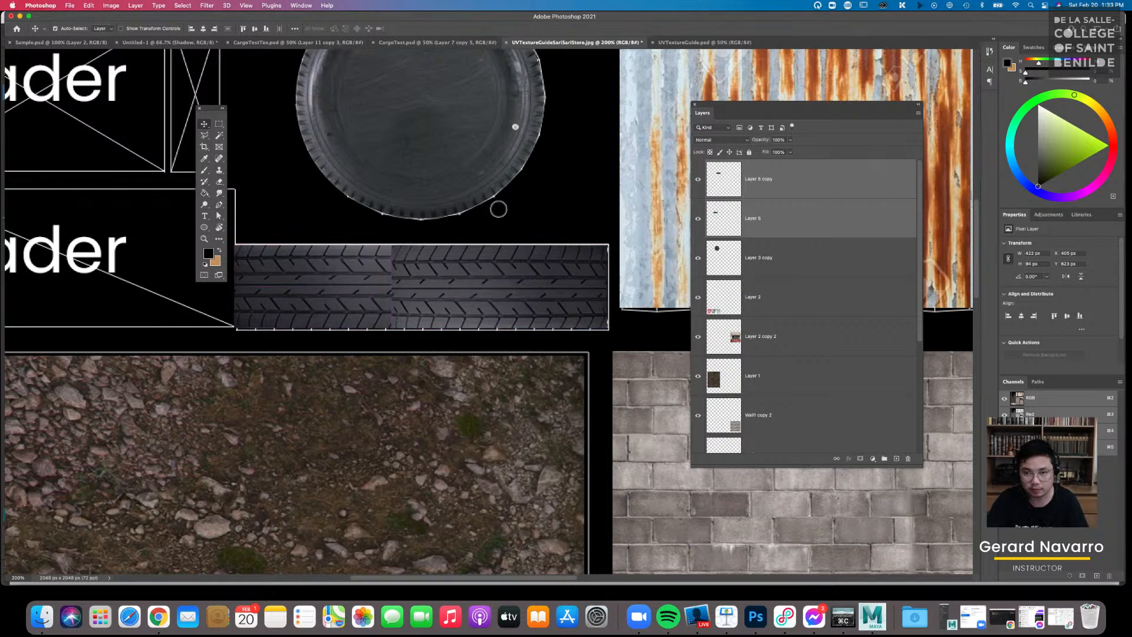
pyautogui.click(806, 265)
pyautogui.click(788, 192)
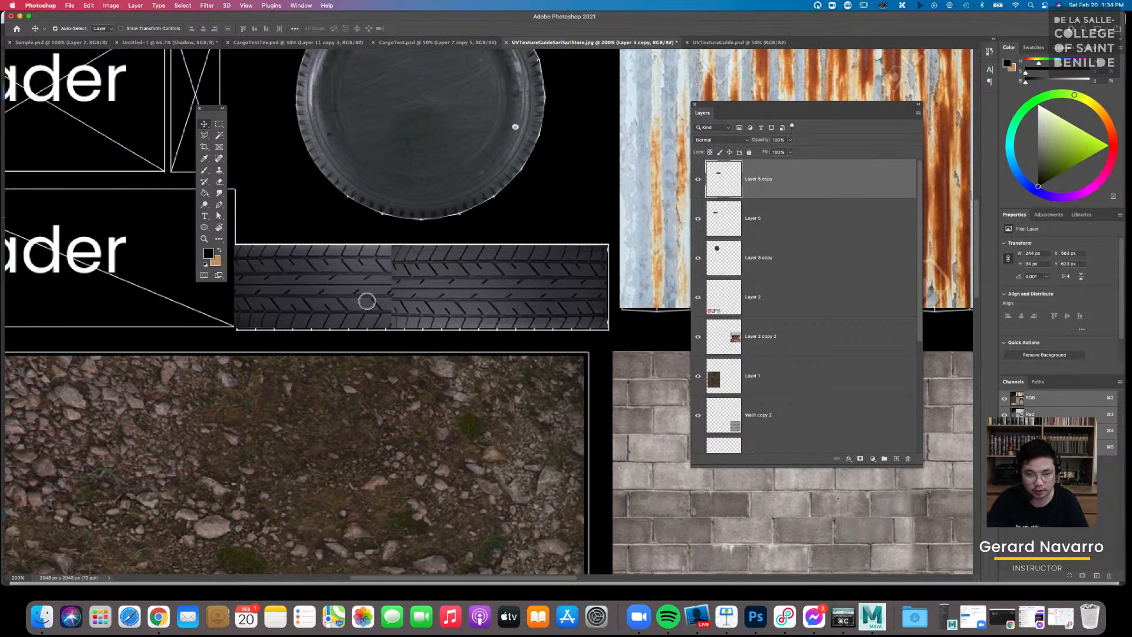
# Align the copied tread's grooves with the original at the seam and enlarge the copy with Free Transform to about 249 by 96 px
pyautogui.press('super+equal')
pyautogui.press('super+equal')
pyautogui.press('space')
pyautogui.moveTo(314, 266); pyautogui.dragTo(373, 247)
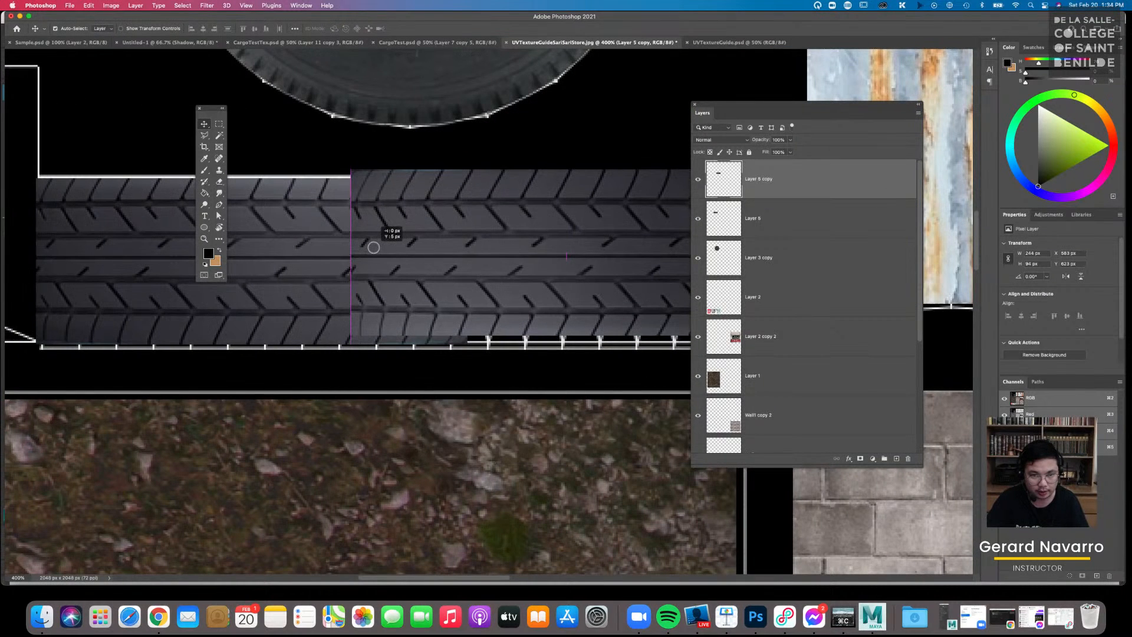
pyautogui.press('super+t')
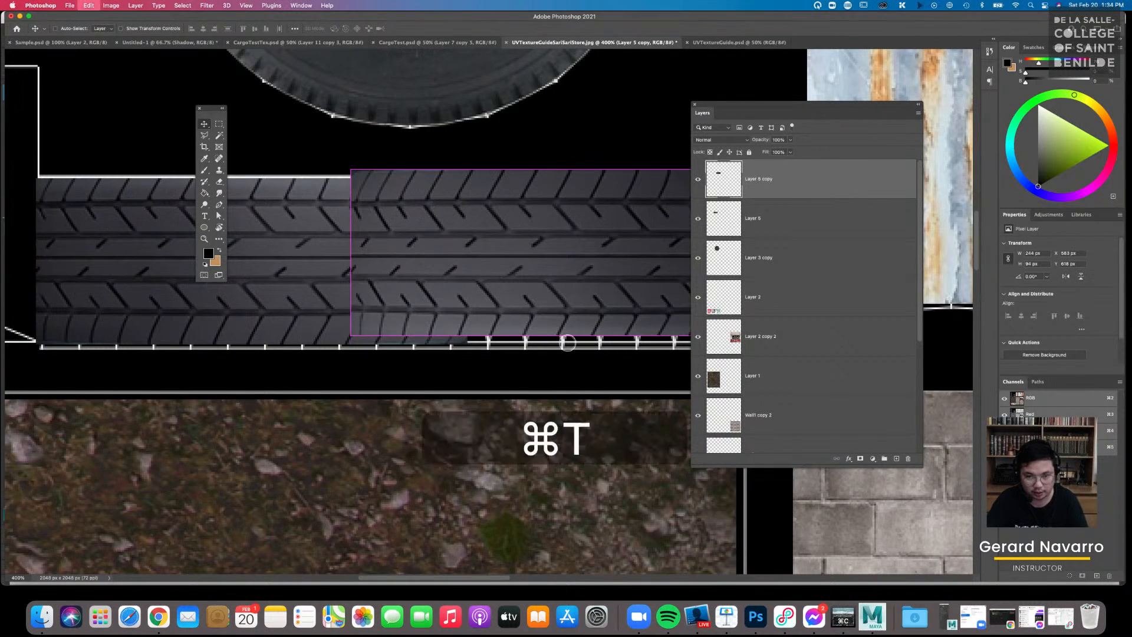
pyautogui.moveTo(566, 336); pyautogui.dragTo(569, 340)
pyautogui.press('Return')
pyautogui.moveTo(506, 280)
pyautogui.mouseDown()
pyautogui.moveTo(523, 250)
pyautogui.moveTo(516, 278)
pyautogui.mouseUp()
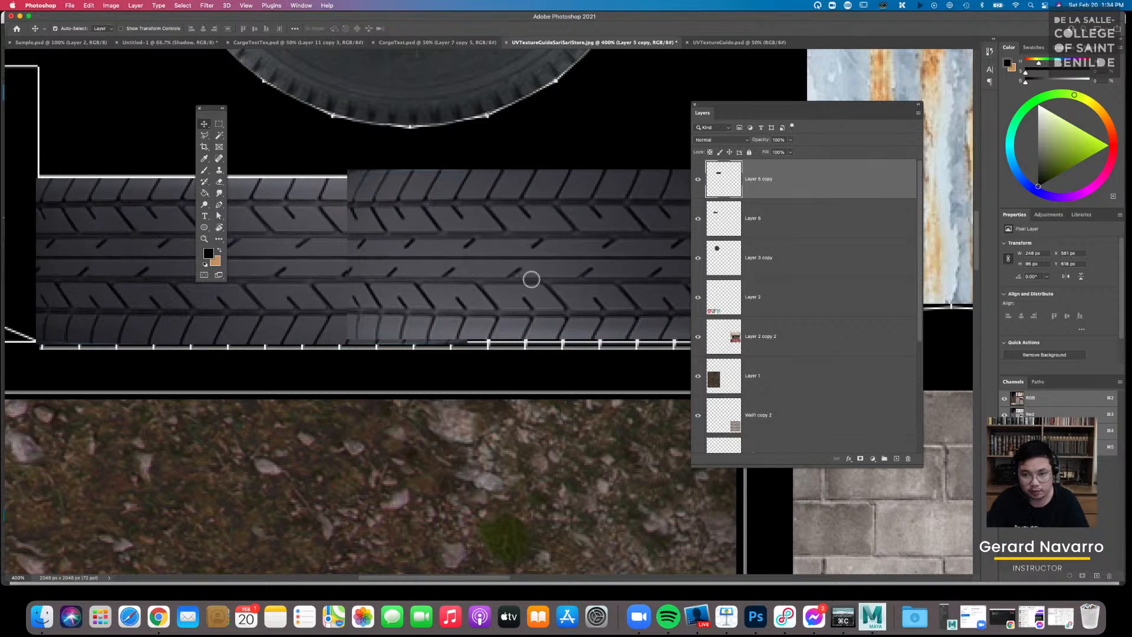
# Merge the two tread layers and blend the vertical seam between them with the Spot Healing Brush
pyautogui.keyDown('shift'); pyautogui.click(768, 209); pyautogui.keyUp('shift')
pyautogui.press('super+e')
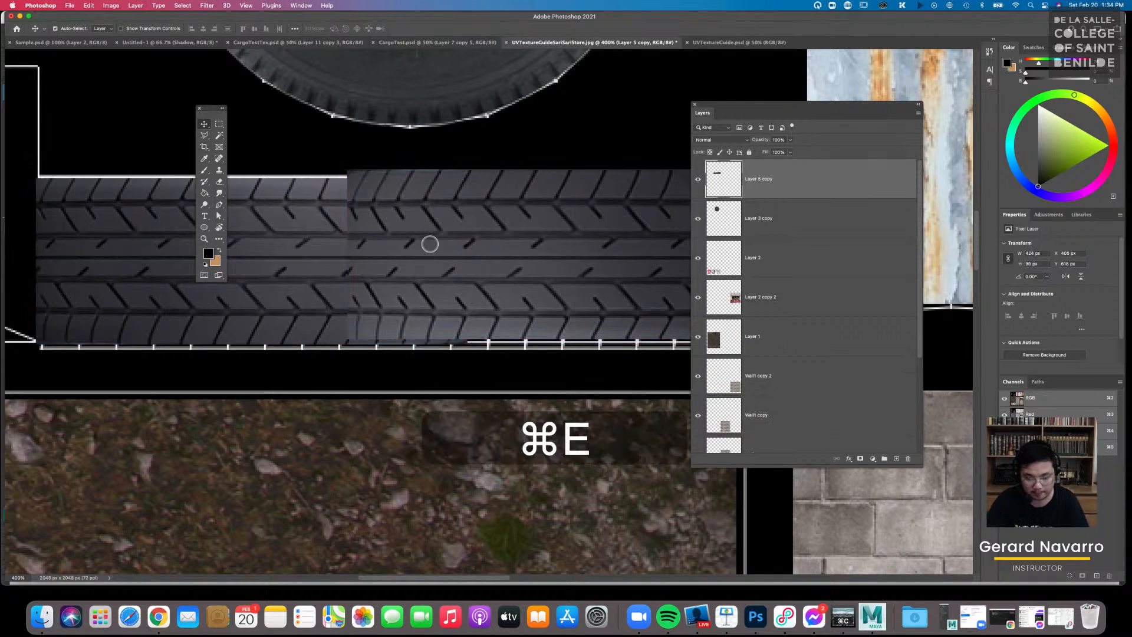
pyautogui.click(218, 158)
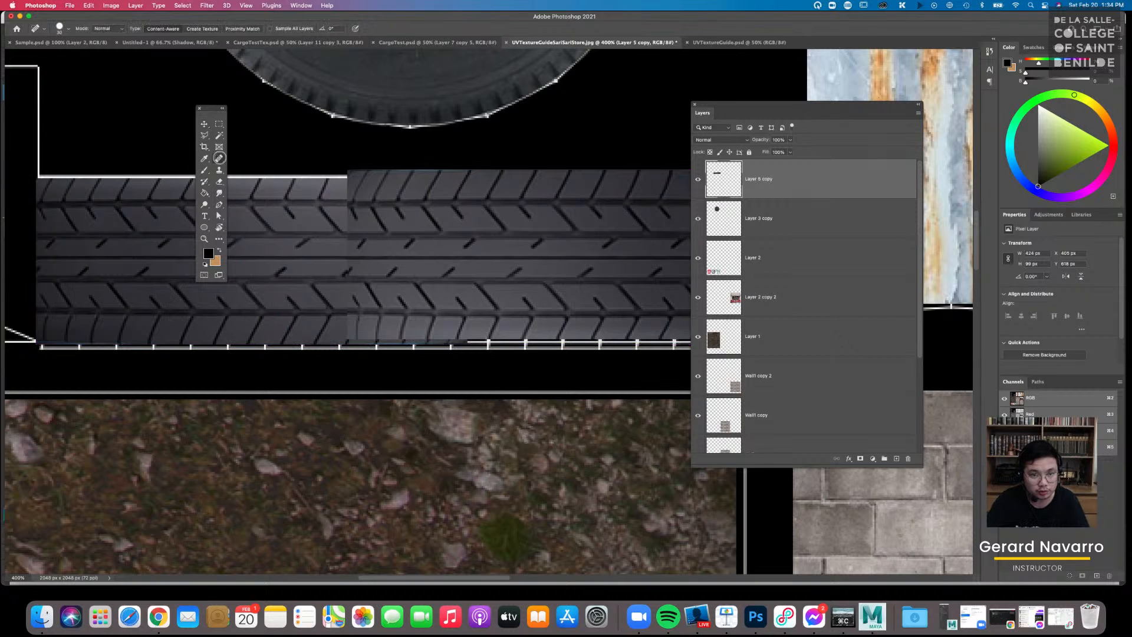
pyautogui.moveTo(347, 174); pyautogui.dragTo(352, 346)
pyautogui.press('[')
pyautogui.press('[')
pyautogui.press('super+minus')
pyautogui.press('super+minus')
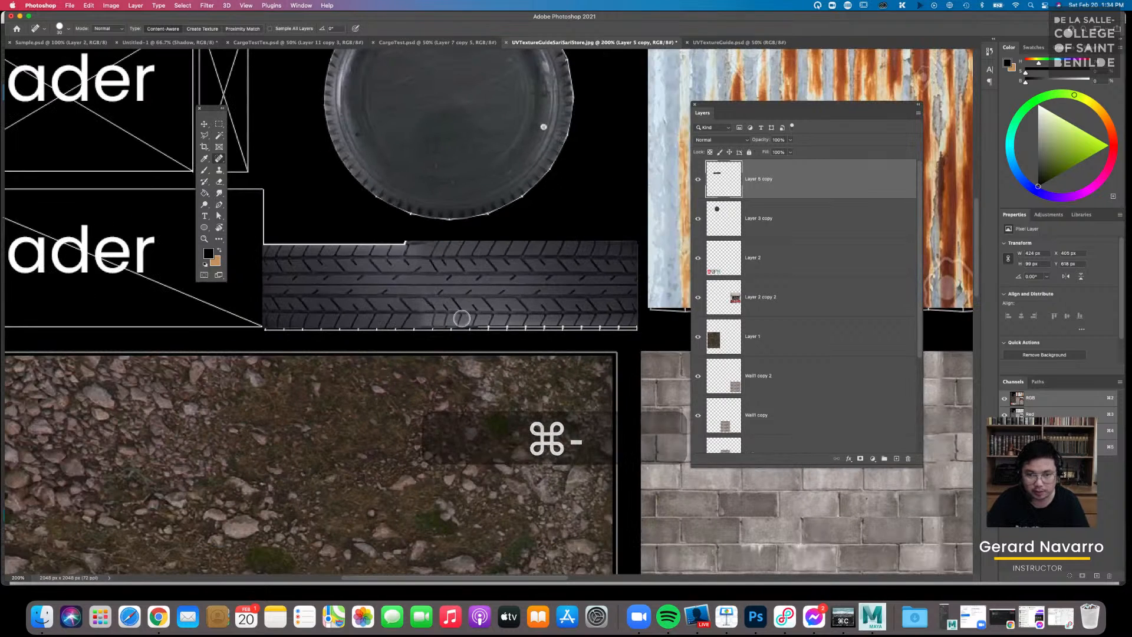
# Delete the tread edges extending above and below the gulong strip using rectangular selections, and clear the selection
pyautogui.click(219, 124)
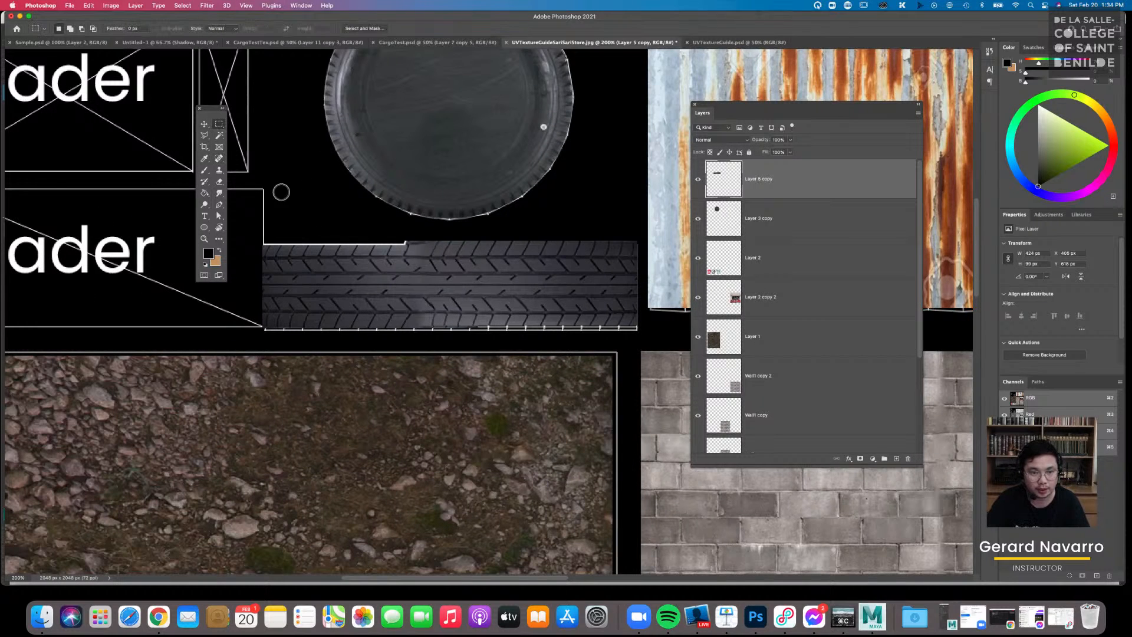
pyautogui.moveTo(281, 216); pyautogui.dragTo(649, 244)
pyautogui.press('BackSpace')
pyautogui.moveTo(234, 359); pyautogui.dragTo(661, 326)
pyautogui.press('BackSpace')
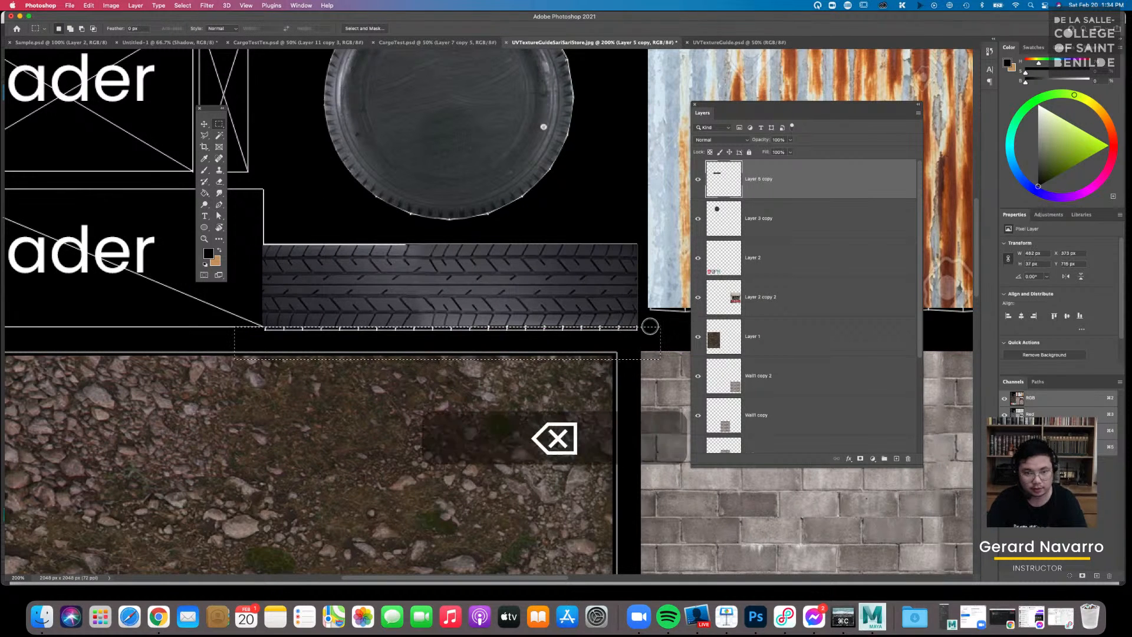
pyautogui.press('super+d')
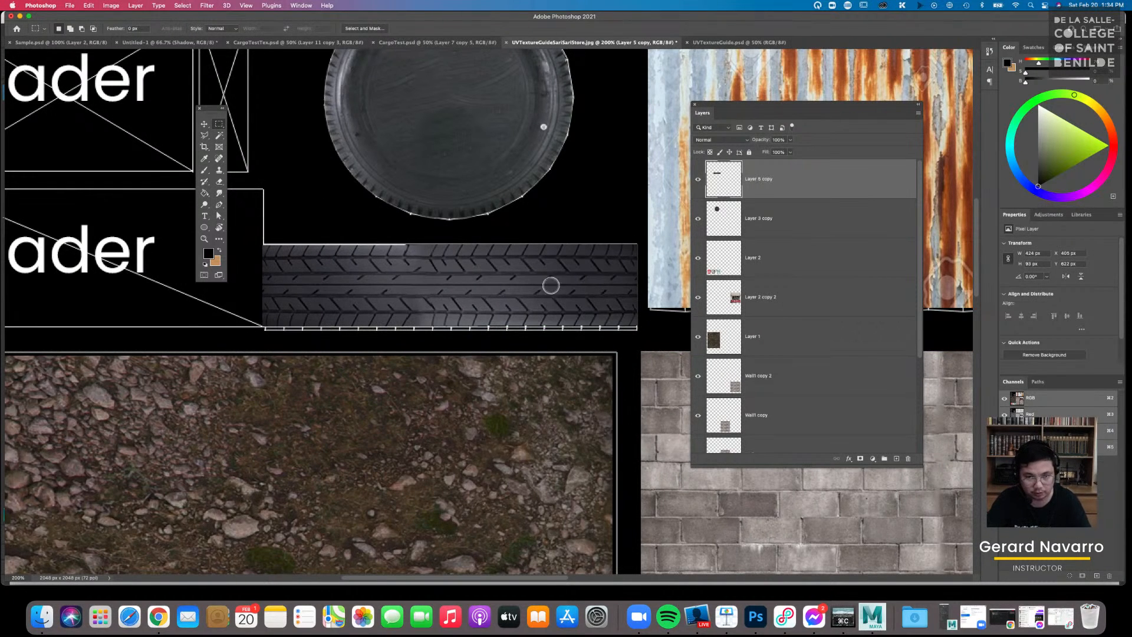
# Stretch the merged tread with Free Transform to about 422 by 101 px so it fills the whole gulong strip
pyautogui.press('super+t')
pyautogui.moveTo(449, 330); pyautogui.dragTo(448, 330)
pyautogui.moveTo(646, 287); pyautogui.dragTo(637, 288)
pyautogui.moveTo(251, 286); pyautogui.dragTo(263, 286)
pyautogui.moveTo(450, 244); pyautogui.dragTo(450, 242)
pyautogui.press('Return')
pyautogui.press('super+minus')
pyautogui.press('super+minus')
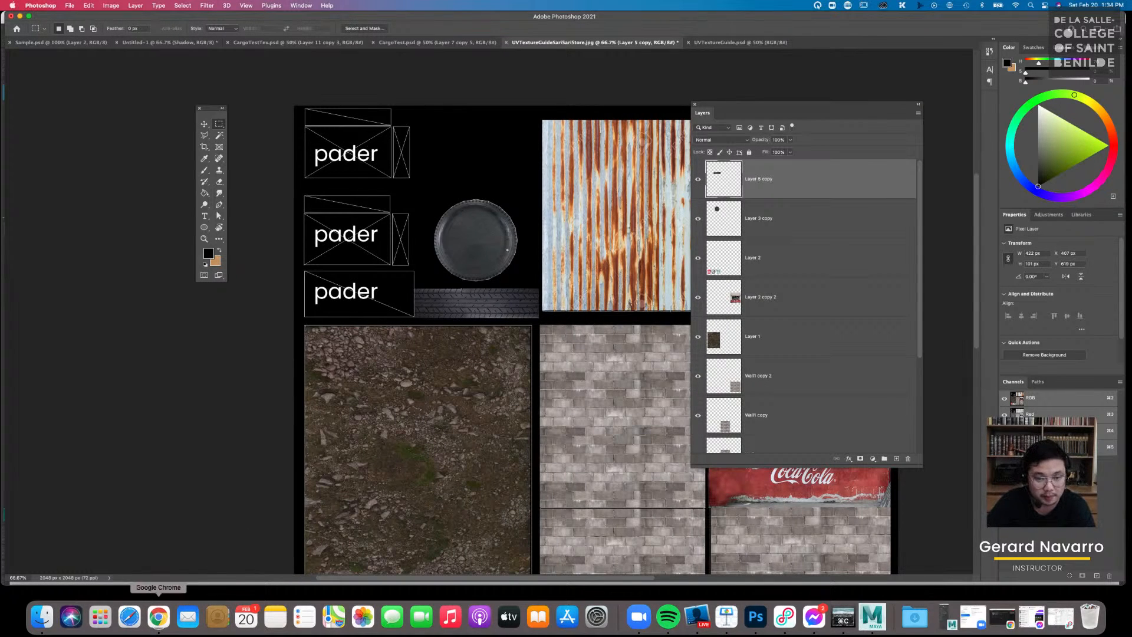
# Switch to Chrome and search Google Images for "cement wall"
pyautogui.click(158, 616)
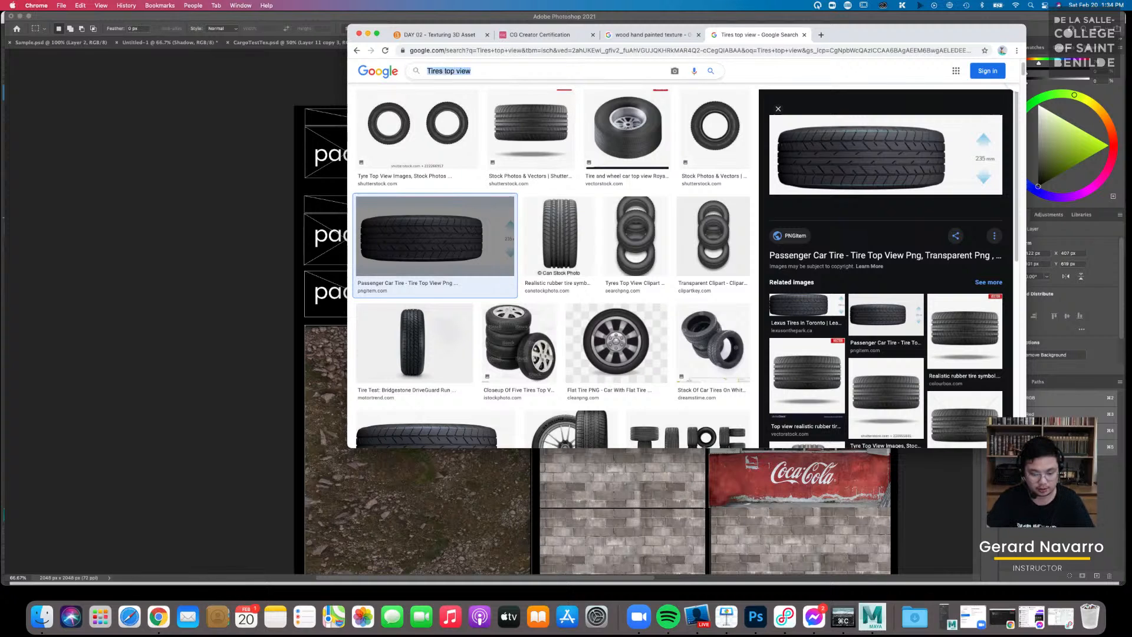
pyautogui.press('BackSpace')
pyautogui.write('cem')
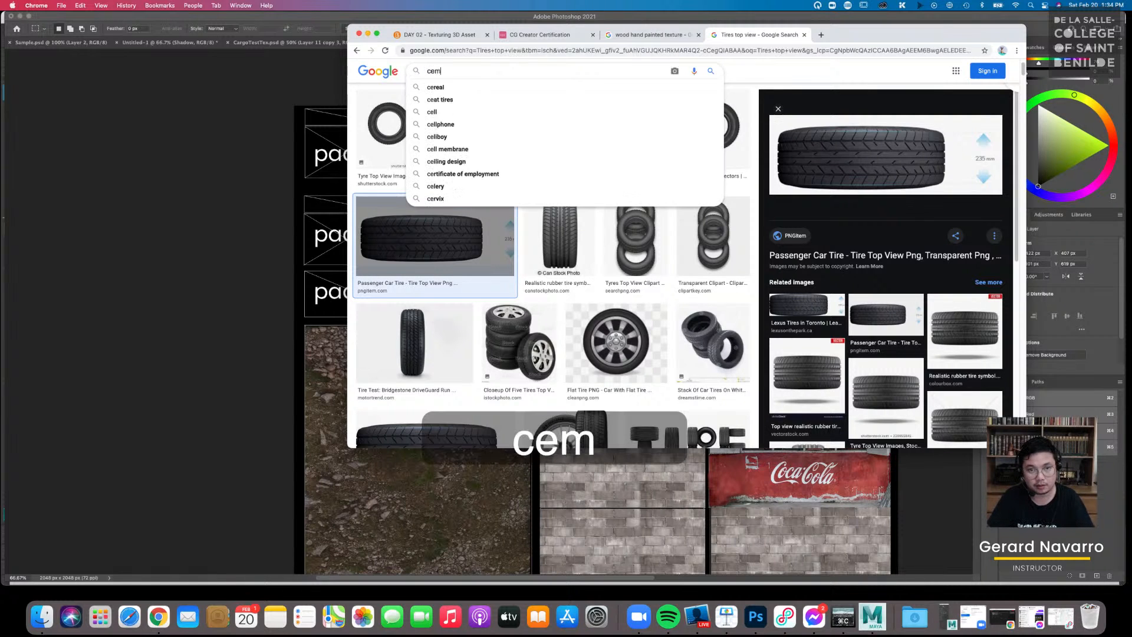
pyautogui.write('ent wall')
pyautogui.press('Return')
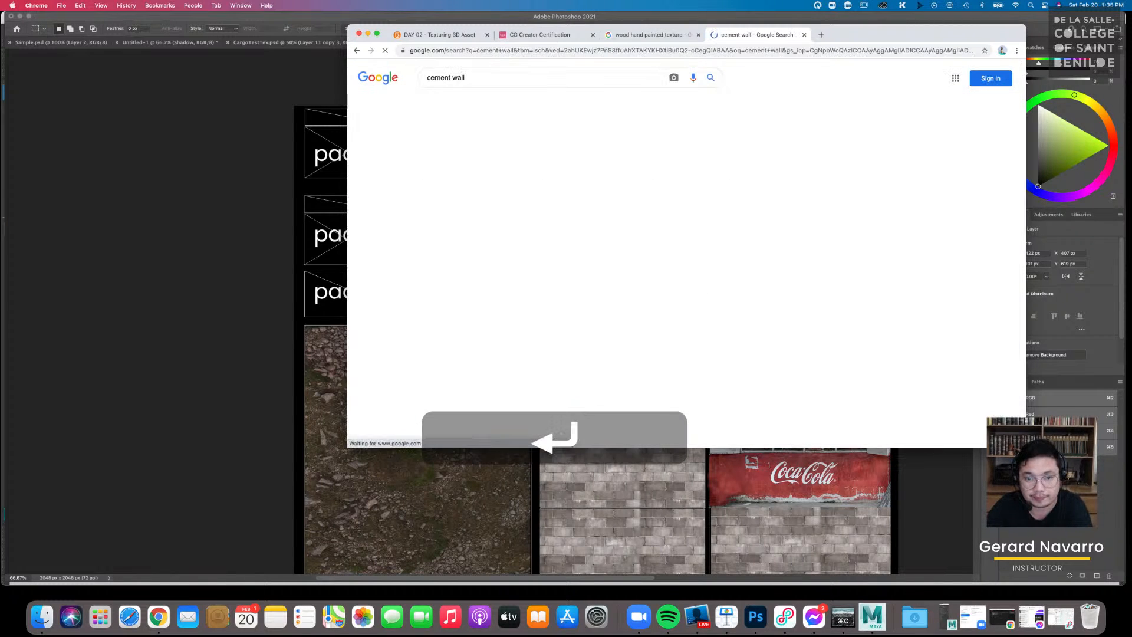
# Open a light grey, weathered cement wall image, copy it, and paste it into the Photoshop UV layout as a new layer
pyautogui.click(538, 187)
pyautogui.rightClick(853, 184)
pyautogui.click(874, 290)
pyautogui.click(409, 474)
pyautogui.press('super+x')
pyautogui.press('super+Tab')
pyautogui.click(898, 365)
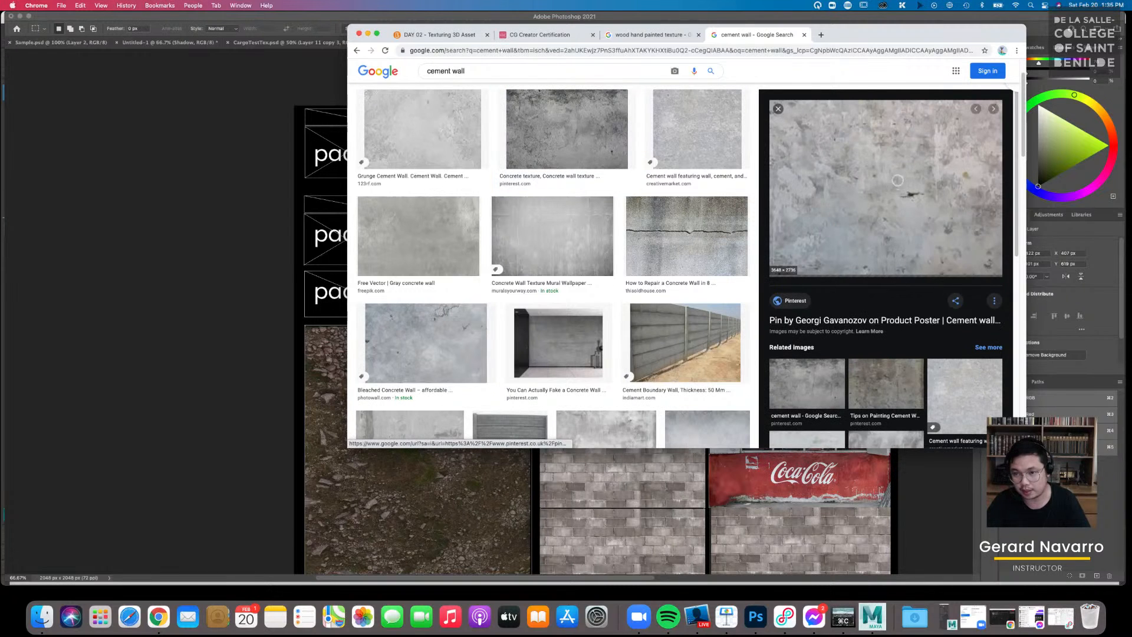
pyautogui.rightClick(900, 180)
pyautogui.click(944, 289)
pyautogui.press('super+Tab')
pyautogui.press('super+v')
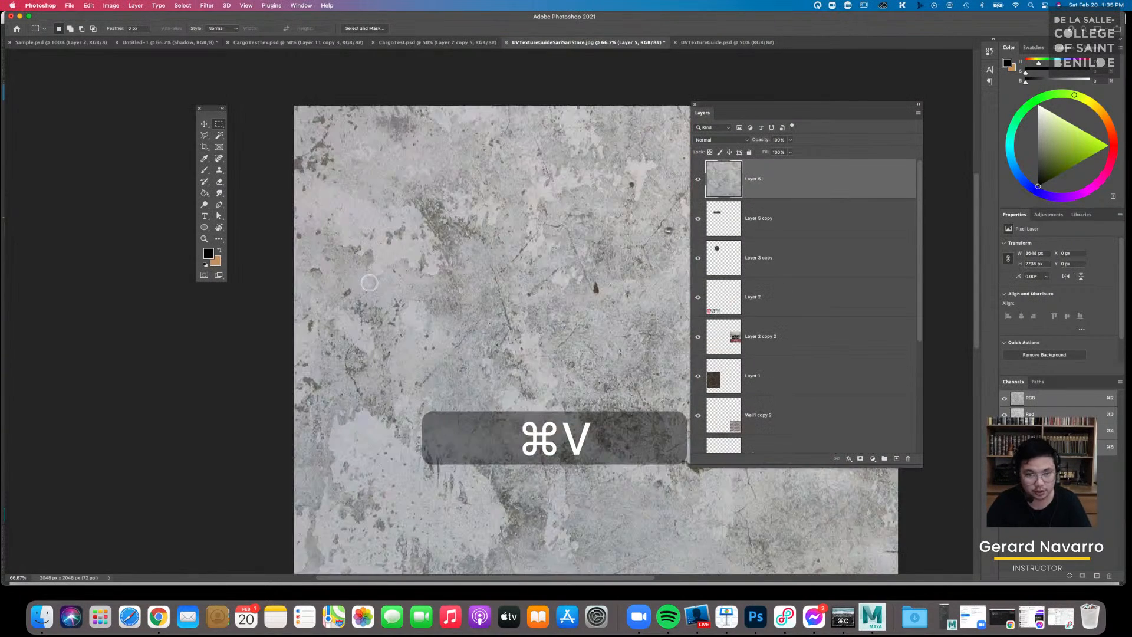
# Shrink the cement image with Free Transform to about 291 by 177 px and fit it over the uppermost pader rectangle
pyautogui.press('super+t')
pyautogui.moveTo(296, 105); pyautogui.dragTo(593, 358)
pyautogui.moveTo(632, 393); pyautogui.dragTo(377, 164)
pyautogui.press('super+equal')
pyautogui.press('super+equal')
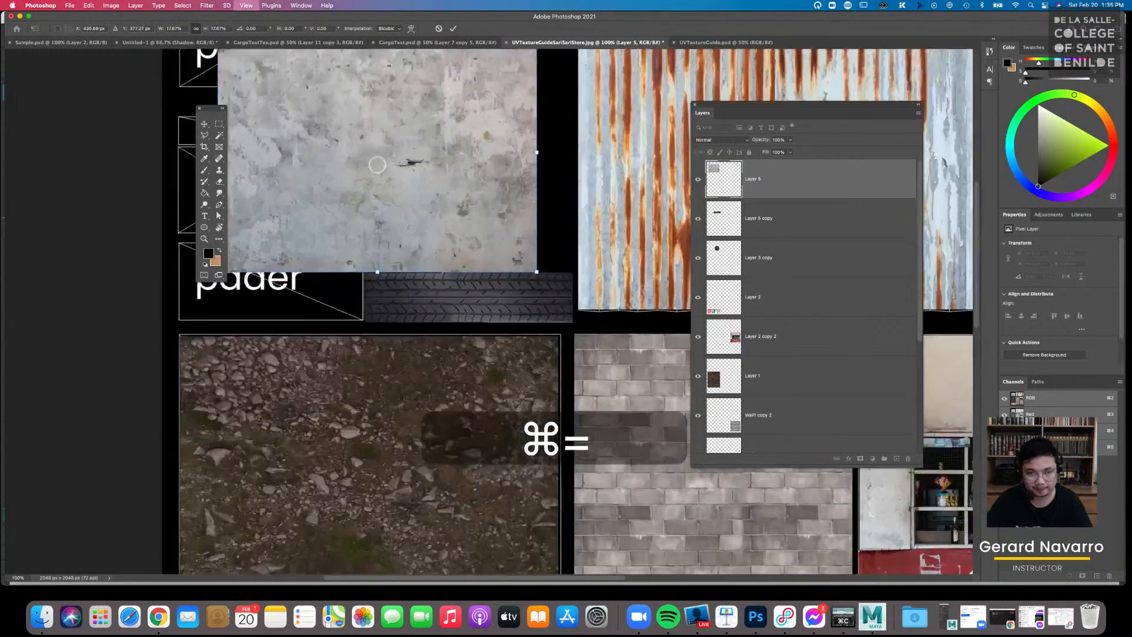
pyautogui.moveTo(182, 56); pyautogui.dragTo(490, 441)
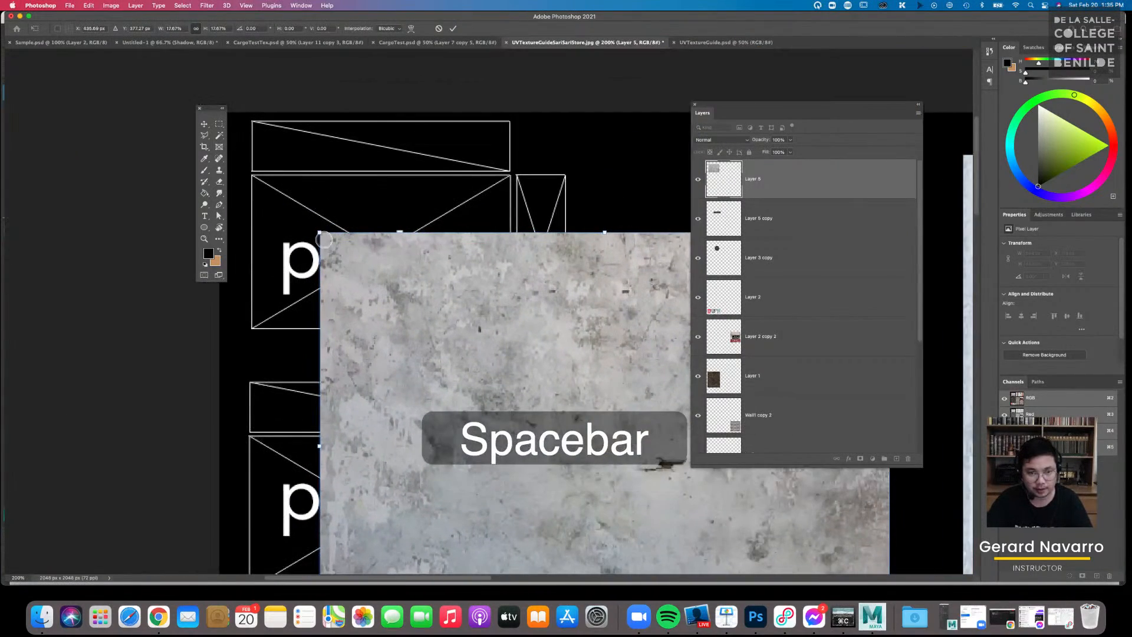
pyautogui.moveTo(319, 233); pyautogui.dragTo(531, 392)
pyautogui.moveTo(618, 484); pyautogui.dragTo(341, 266)
pyautogui.moveTo(604, 438); pyautogui.dragTo(507, 328)
pyautogui.press('Return')
# Duplicate the cement texture onto the second and third pader rectangles and nudge the lowest copy to their outer edge
pyautogui.press('cmd+minus')
pyautogui.press('cmd+minus')
pyautogui.moveTo(460, 254); pyautogui.dragTo(463, 331)
pyautogui.press('cmd+equal')
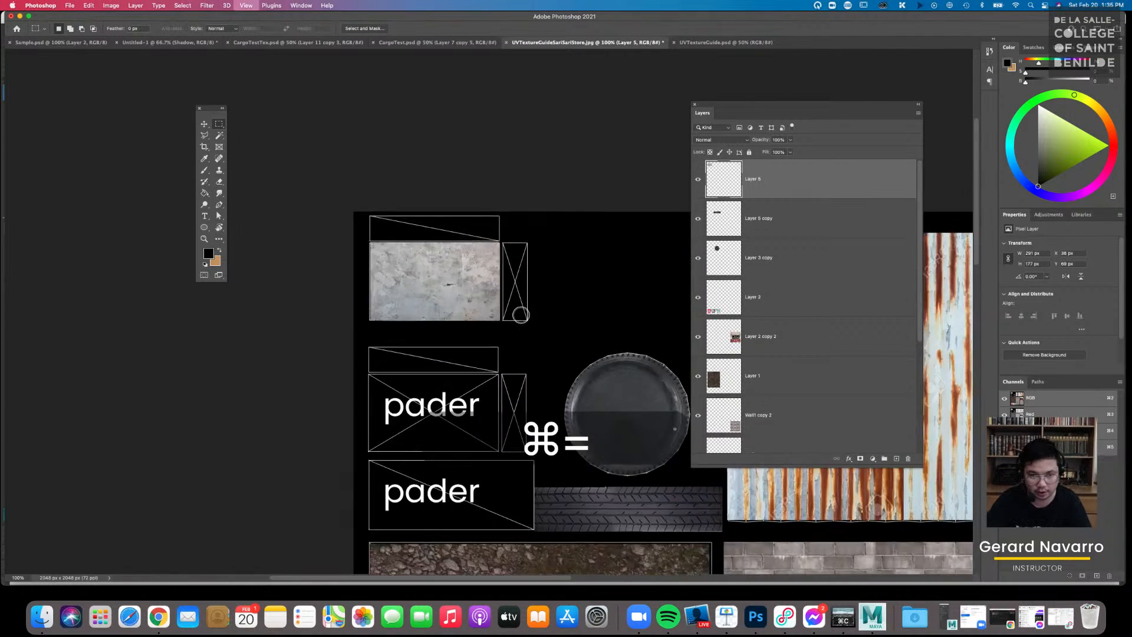
pyautogui.press('cmd+equal')
pyautogui.moveTo(474, 287); pyautogui.dragTo(518, 250)
pyautogui.press('v')
pyautogui.keyDown('alt'); pyautogui.moveTo(491, 185); pyautogui.dragTo(487, 444); pyautogui.keyUp('alt')
pyautogui.moveTo(465, 405)
pyautogui.mouseDown()
pyautogui.moveTo(453, 257)
pyautogui.moveTo(450, 407)
pyautogui.mouseUp()
pyautogui.moveTo(445, 407); pyautogui.dragTo(445, 405)
pyautogui.press('Left')
pyautogui.press('Left')
pyautogui.press('Left')
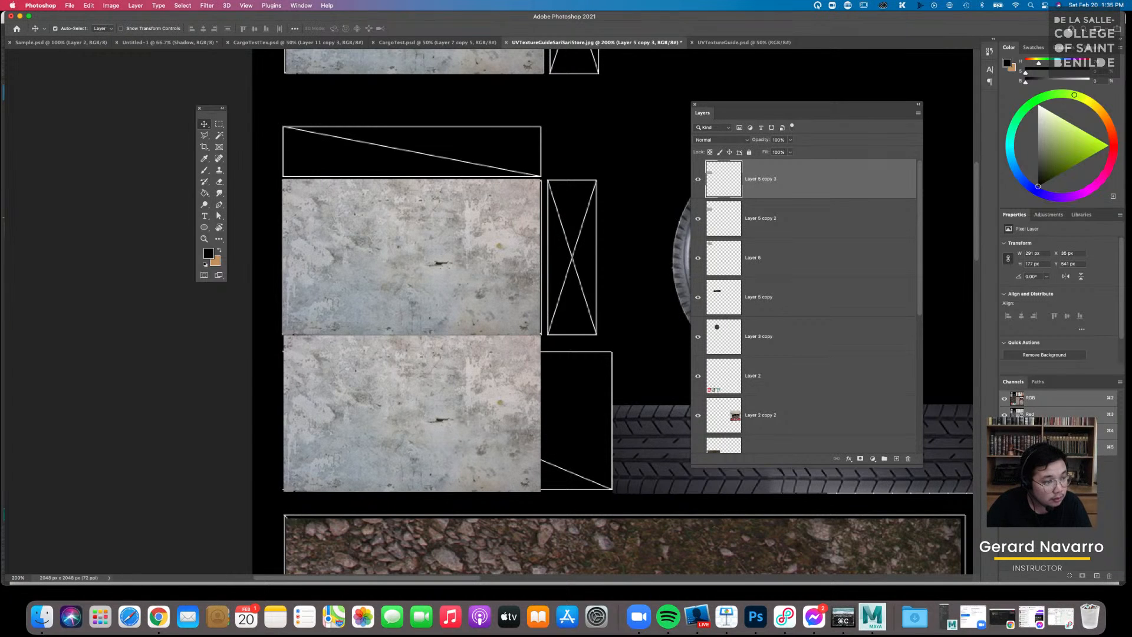
pyautogui.press('super+Tab')
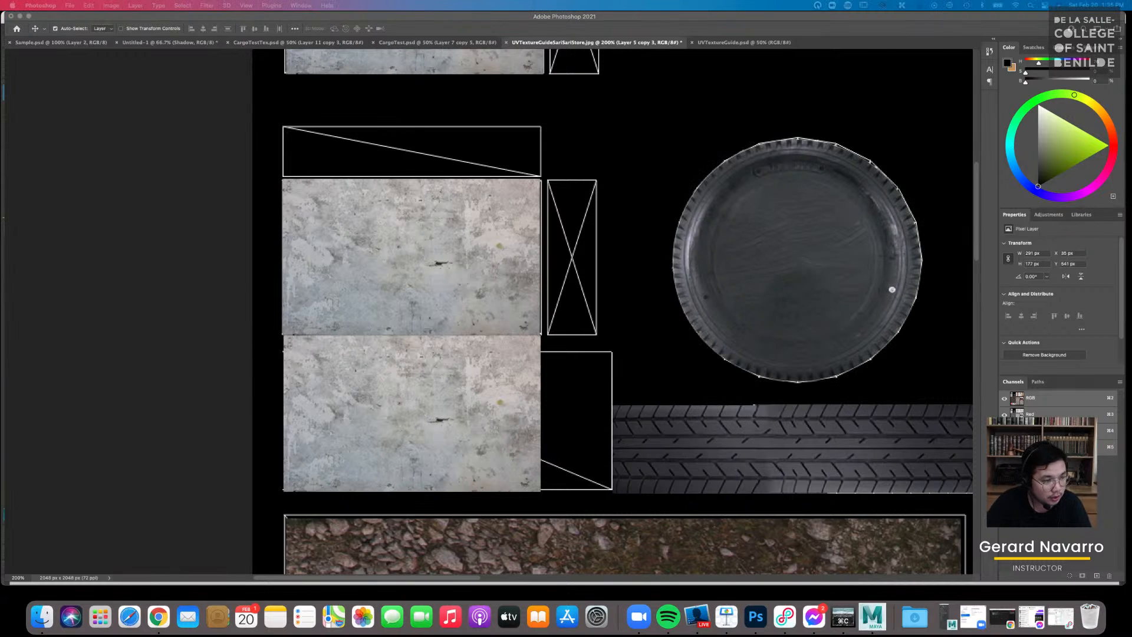
pyautogui.press('super+t')
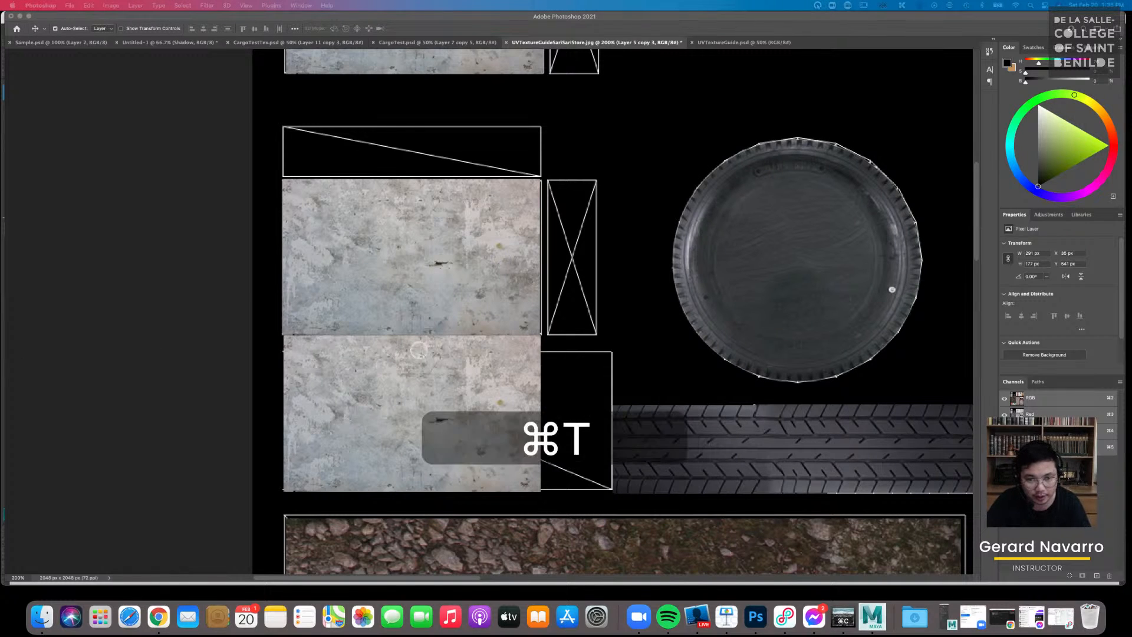
pyautogui.click(432, 366)
pyautogui.press('super+t')
pyautogui.moveTo(413, 335); pyautogui.dragTo(413, 348)
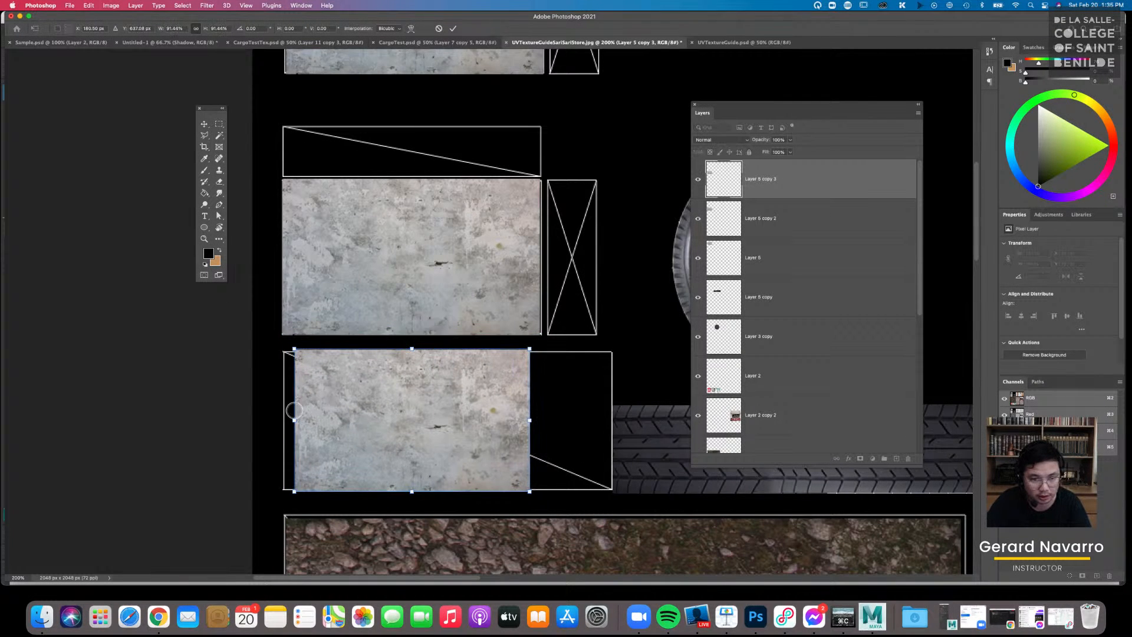
pyautogui.moveTo(294, 421); pyautogui.dragTo(282, 421)
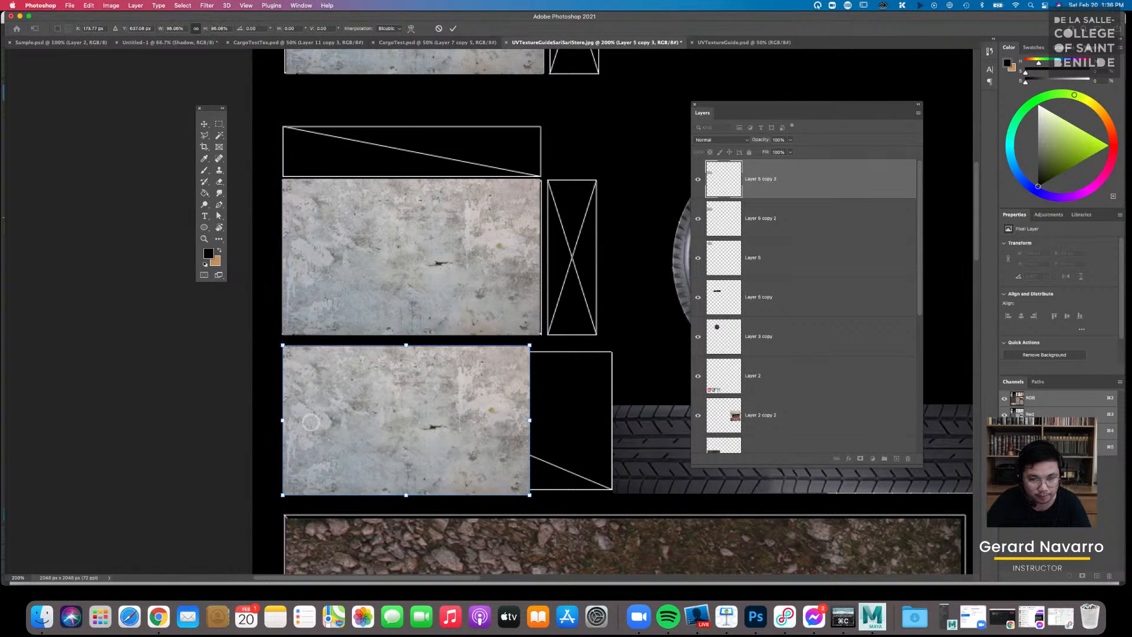
pyautogui.moveTo(532, 421); pyautogui.dragTo(610, 426)
pyautogui.moveTo(446, 346); pyautogui.dragTo(449, 350)
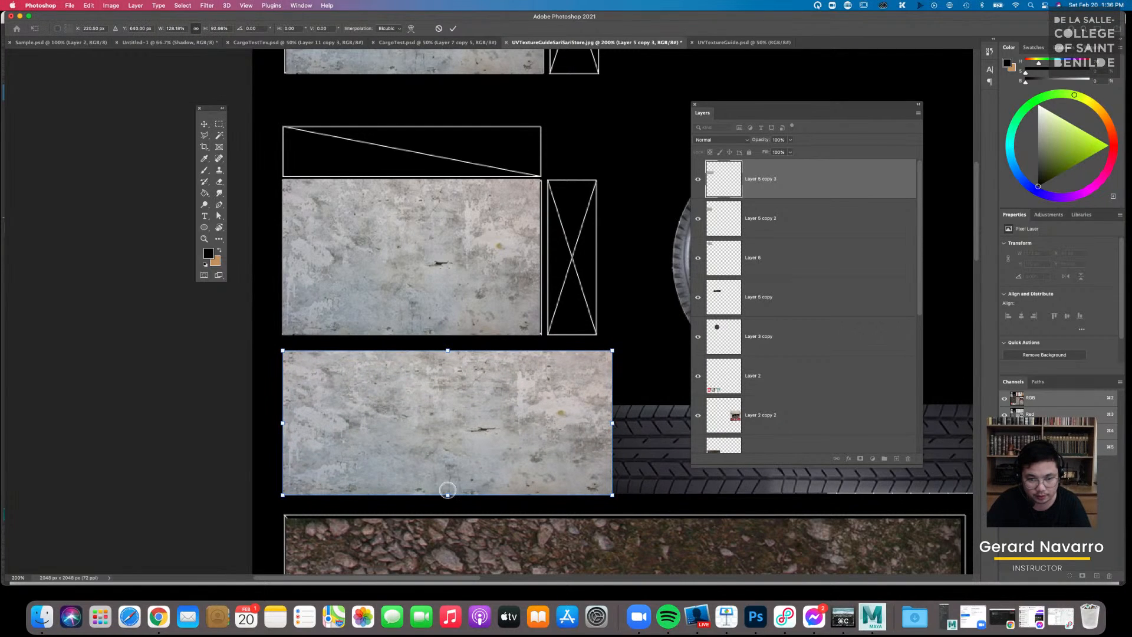
pyautogui.press('Escape')
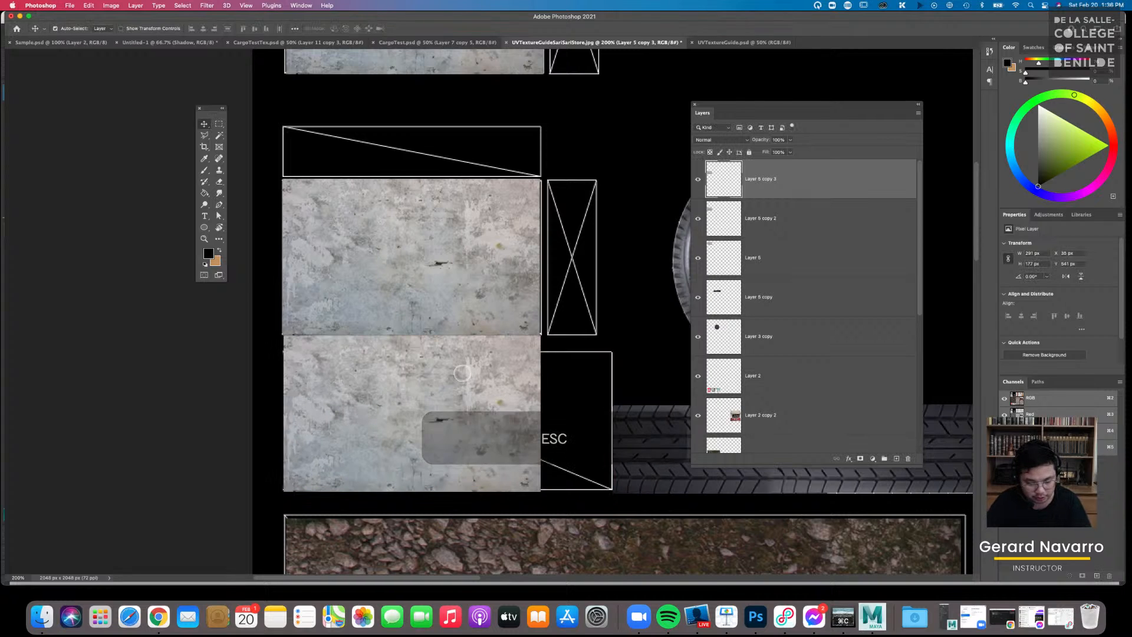
# Shrink the lowest cement copy to about 266 by 159 px to match its rectangle's height, and place a duplicate flush alongside it
pyautogui.press('super+t')
pyautogui.moveTo(541, 338); pyautogui.dragTo(518, 353)
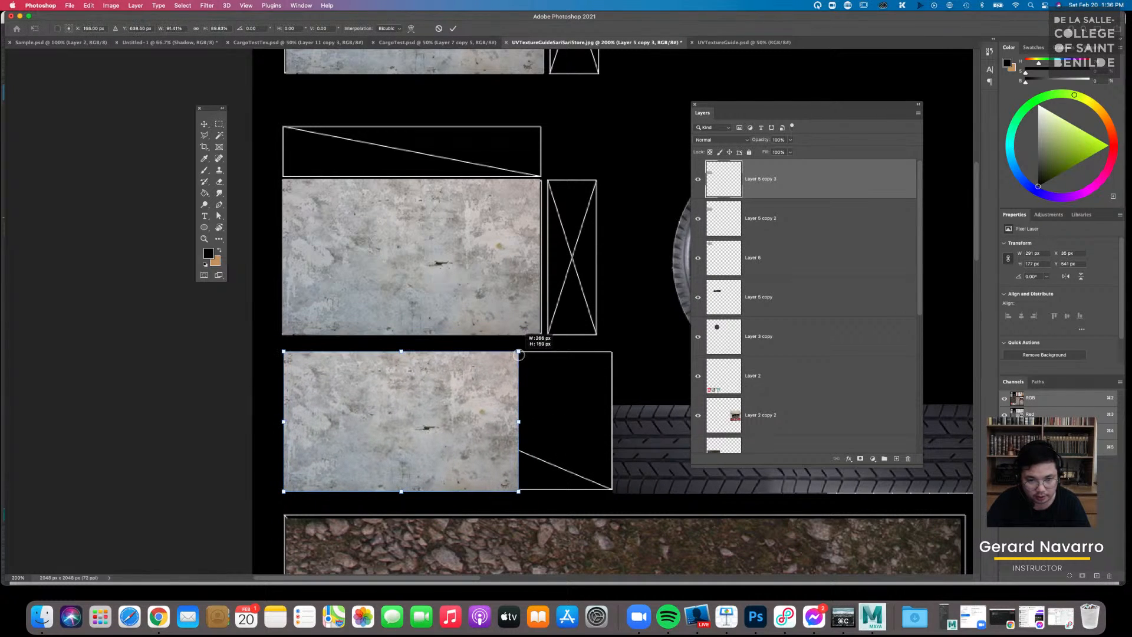
pyautogui.press('Return')
pyautogui.press('super+j')
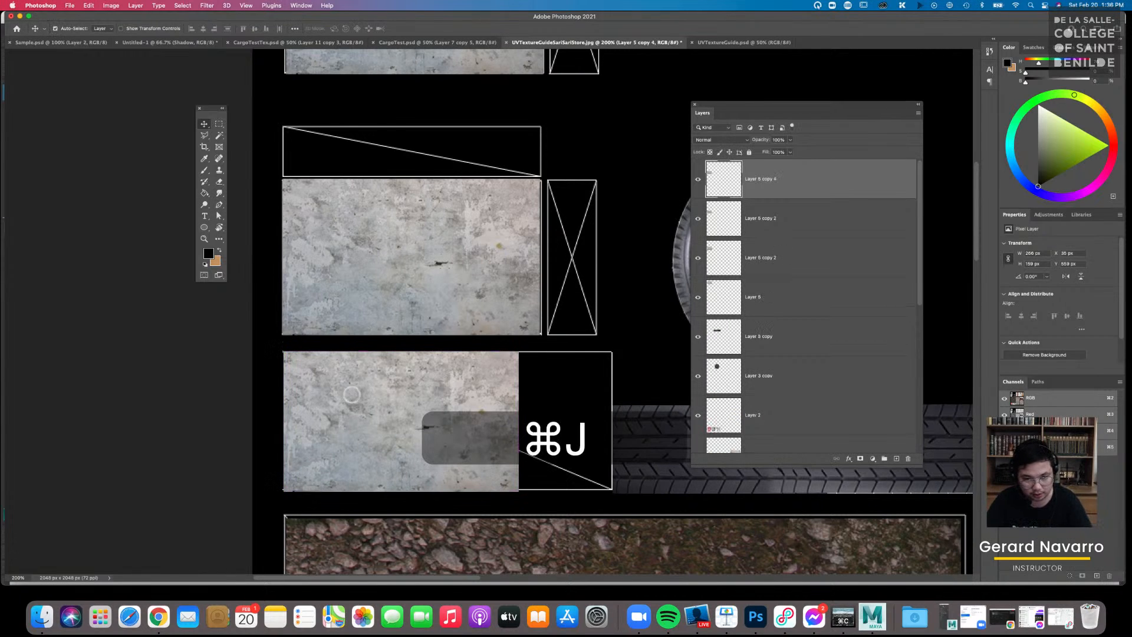
pyautogui.keyDown('super'); pyautogui.moveTo(328, 394); pyautogui.dragTo(571, 392); pyautogui.keyUp('super')
pyautogui.press('Return')
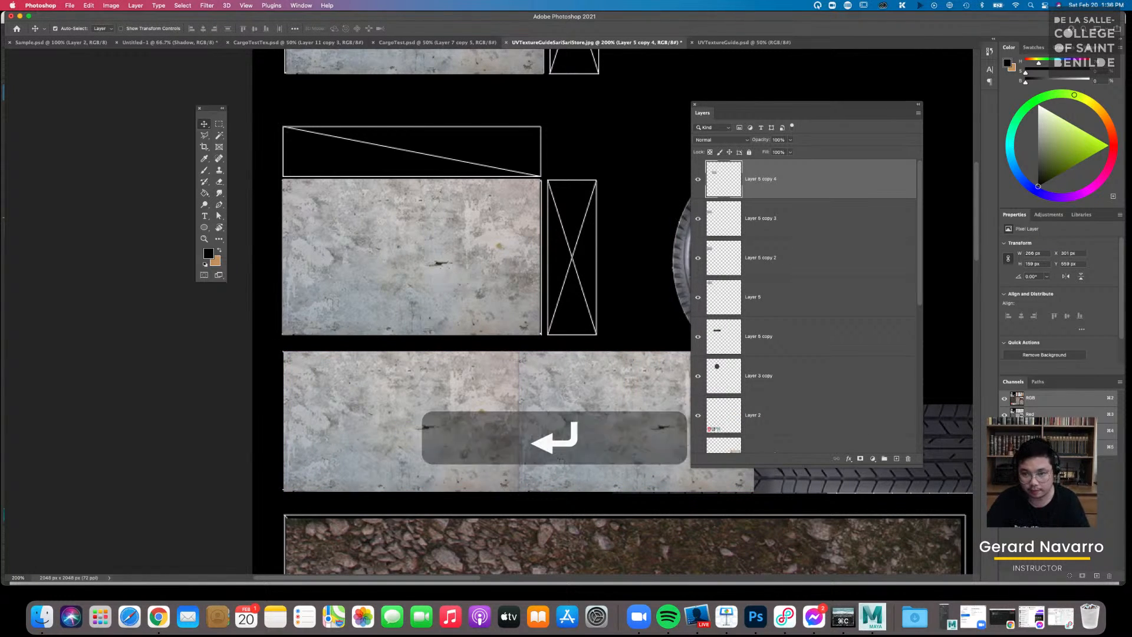
# Merge the two lowest cement pieces, align them with the rectangle's right edge, and delete the overhang beyond its left edge
pyautogui.keyDown('shift'); pyautogui.click(784, 230); pyautogui.keyUp('shift')
pyautogui.moveTo(633, 392); pyautogui.dragTo(413, 406)
pyautogui.press('super+e')
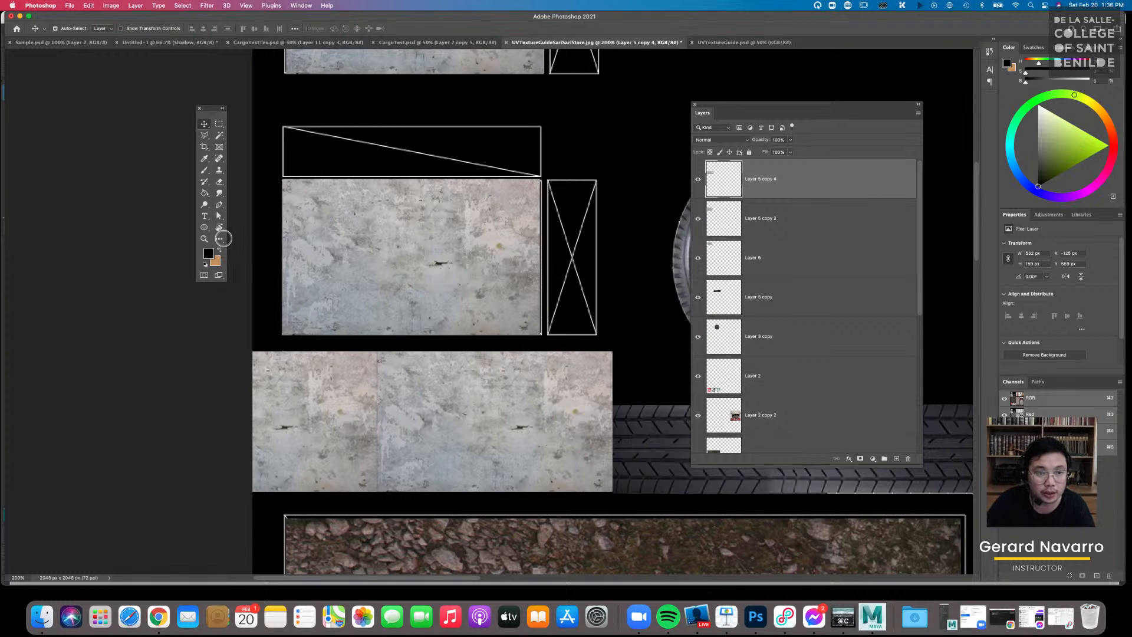
pyautogui.click(219, 125)
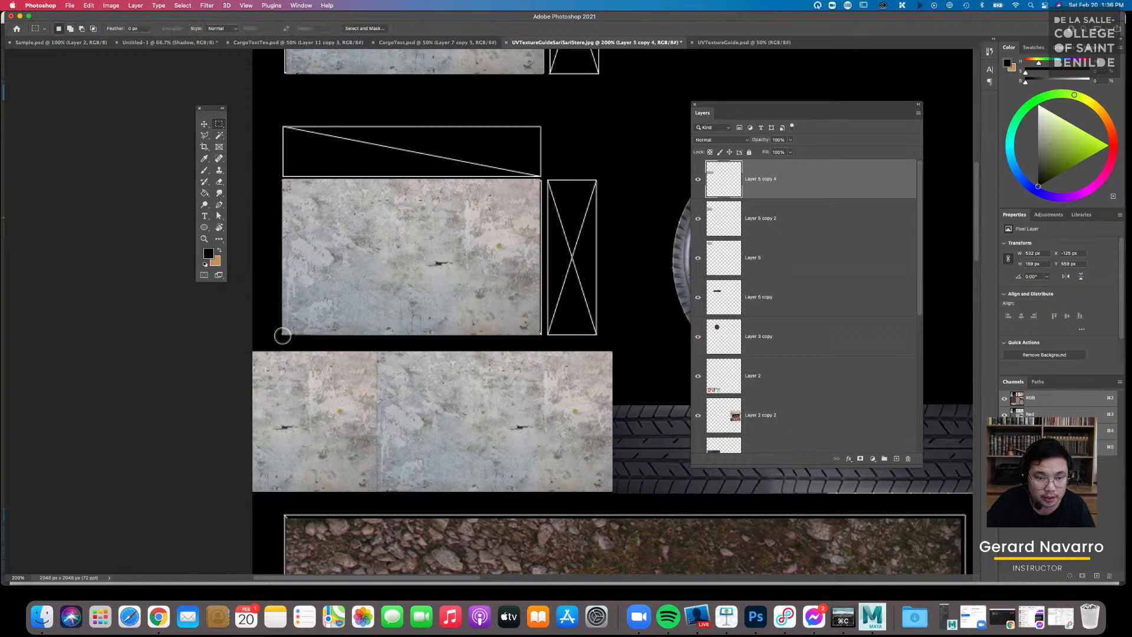
pyautogui.moveTo(258, 432); pyautogui.dragTo(214, 523)
pyautogui.press('BackSpace')
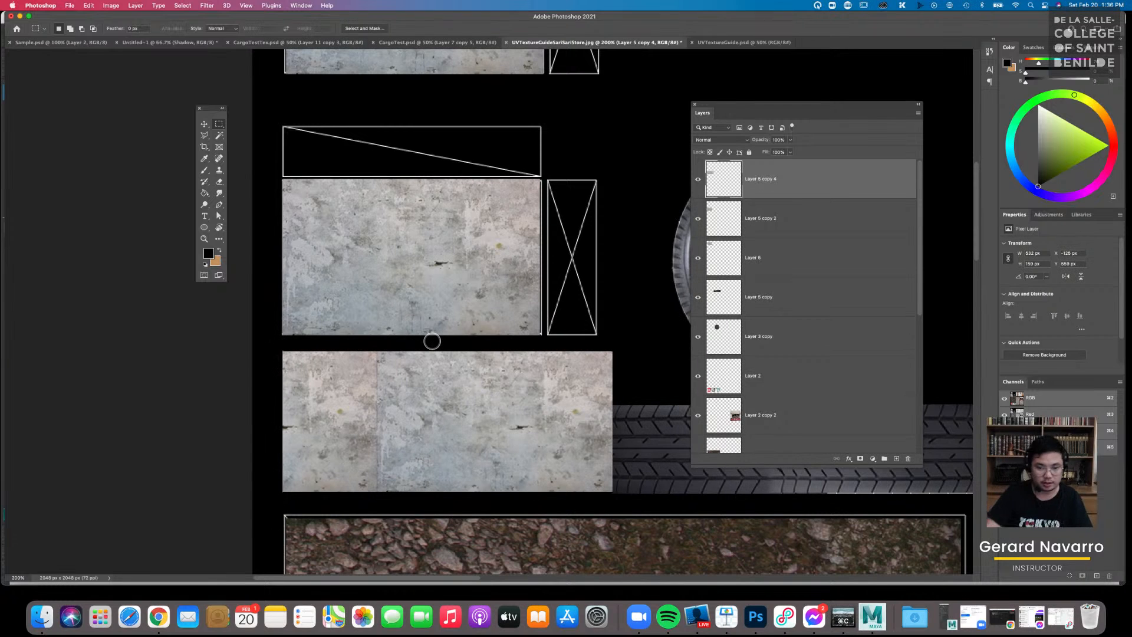
# Duplicate the middle pader's cement texture upward over the empty strip directly above it
pyautogui.press('super+minus')
pyautogui.press('super+minus')
pyautogui.press('super+minus')
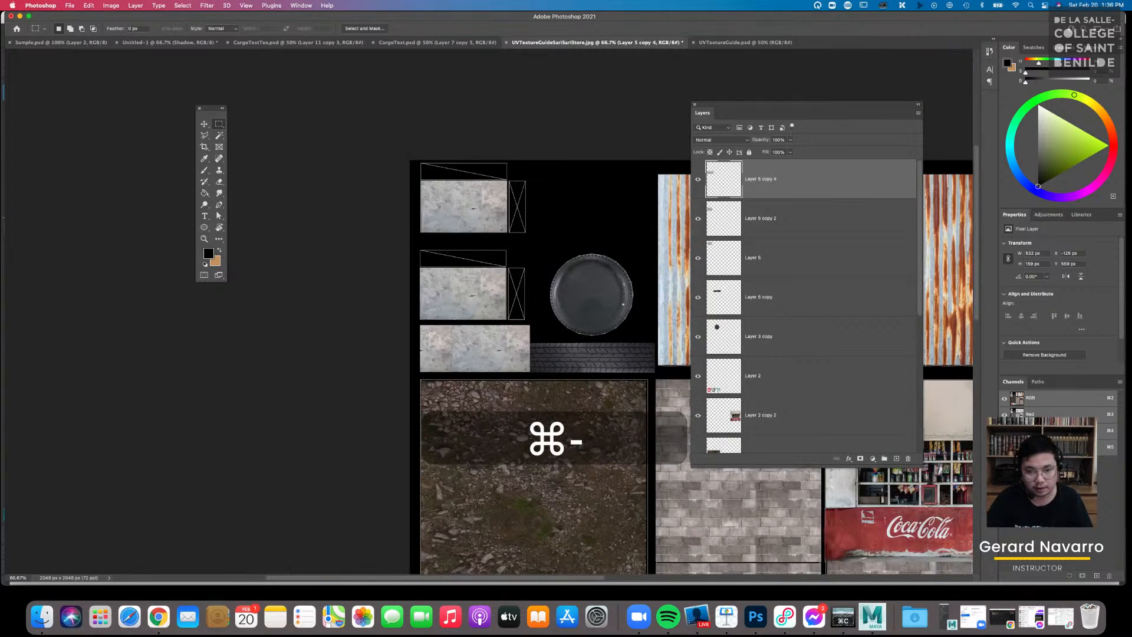
pyautogui.press('space')
pyautogui.press('=')
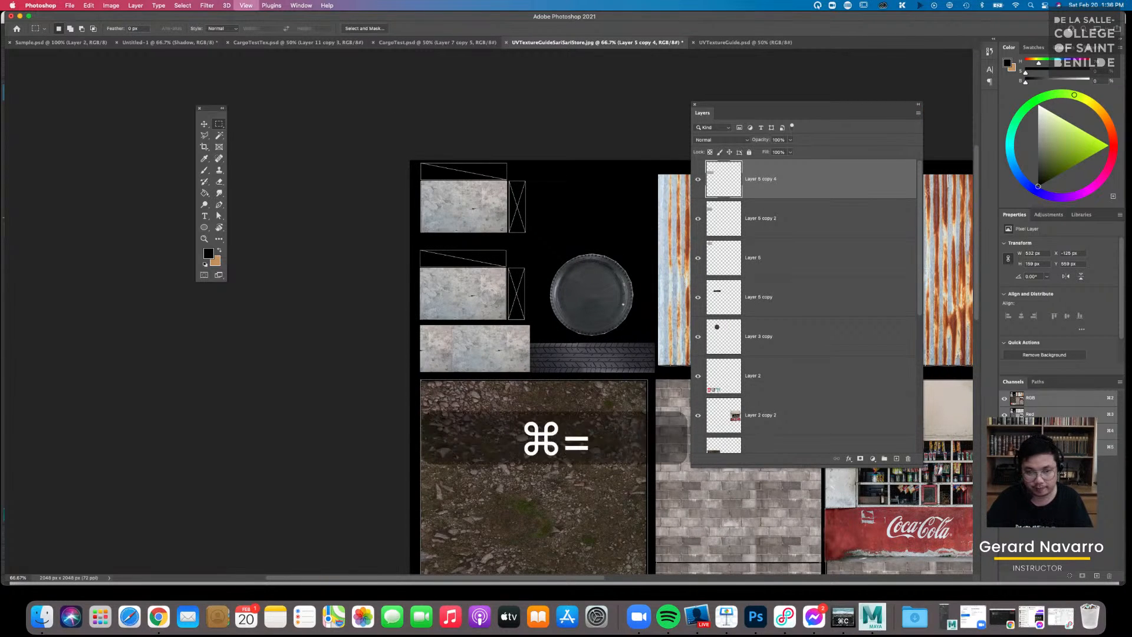
pyautogui.press('super+equal')
pyautogui.press('space')
pyautogui.moveTo(490, 294); pyautogui.dragTo(417, 302)
pyautogui.press('v')
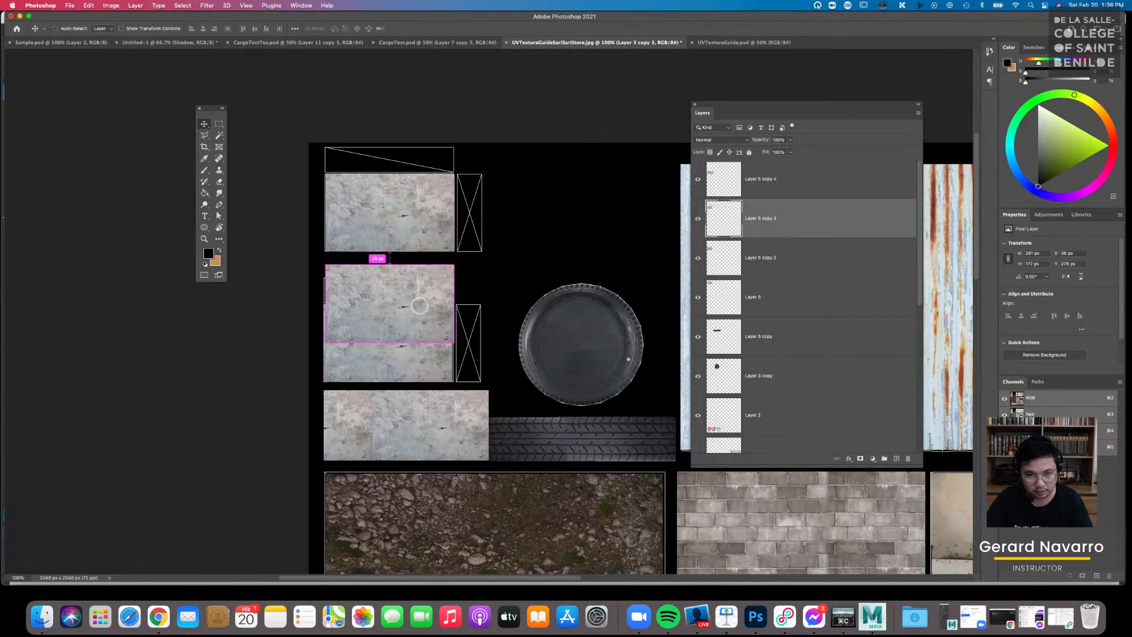
pyautogui.press('super+t')
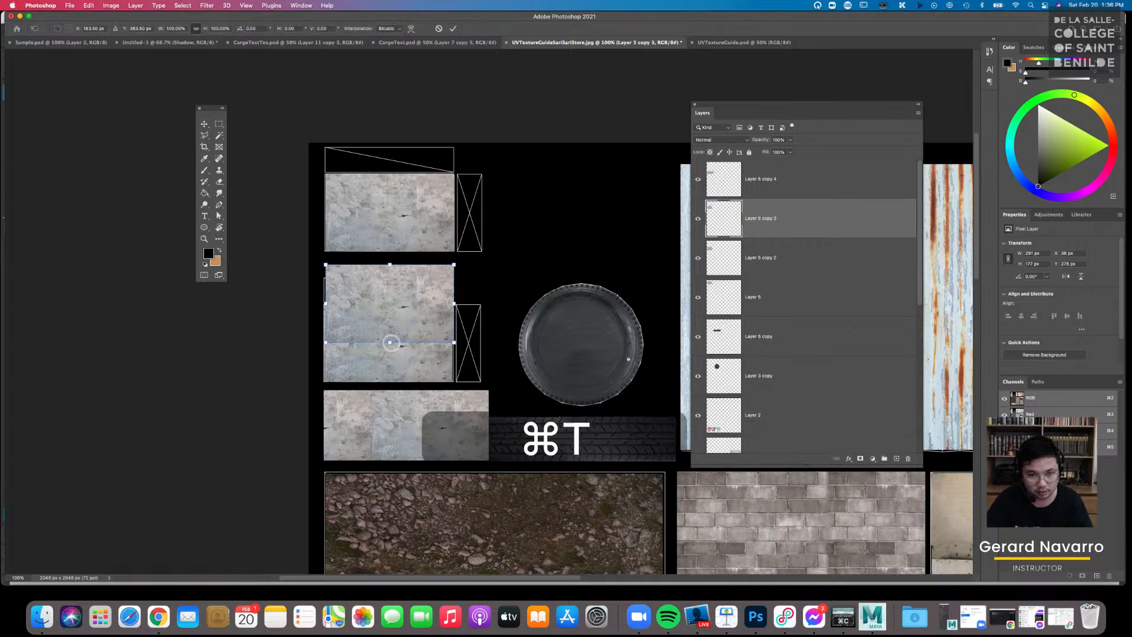
pyautogui.moveTo(391, 342); pyautogui.dragTo(390, 304)
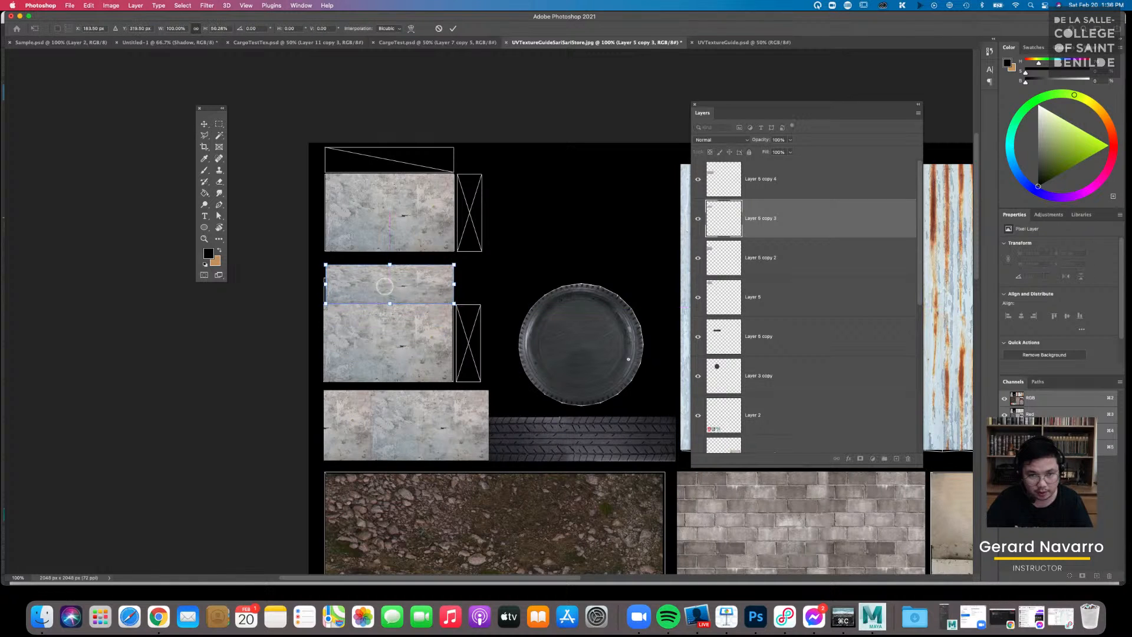
pyautogui.moveTo(391, 263); pyautogui.dragTo(403, 281)
pyautogui.press('Escape')
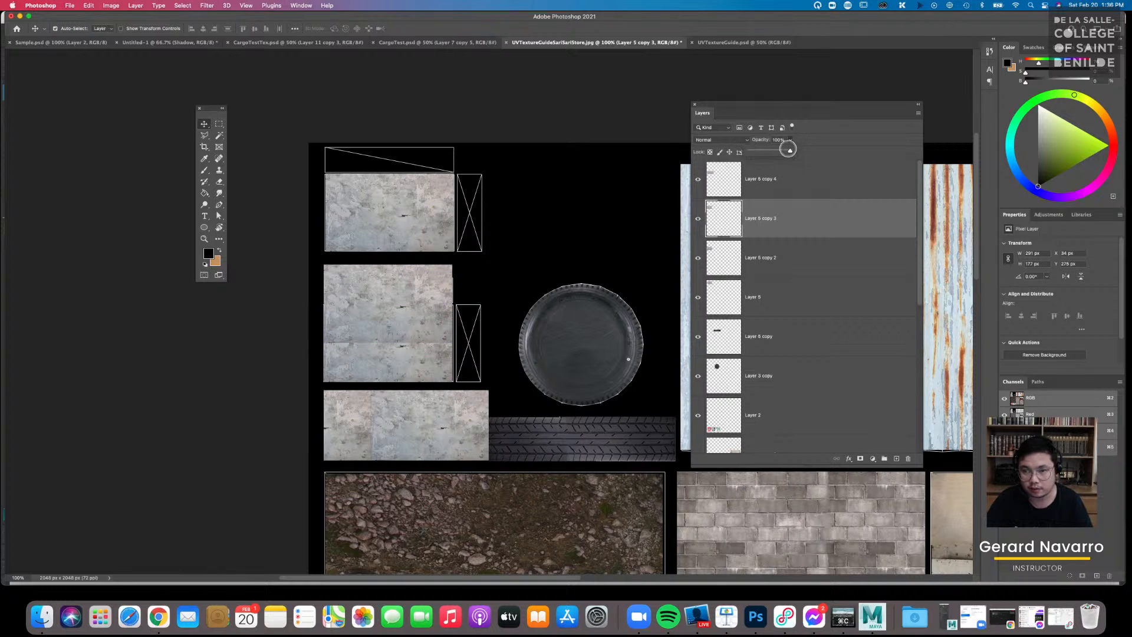
# Lower the new cement copy's opacity to 46% to reveal the strip's UV outline beneath it
pyautogui.press('super+equal')
pyautogui.press('super+BackSpace')
pyautogui.press('super+equal')
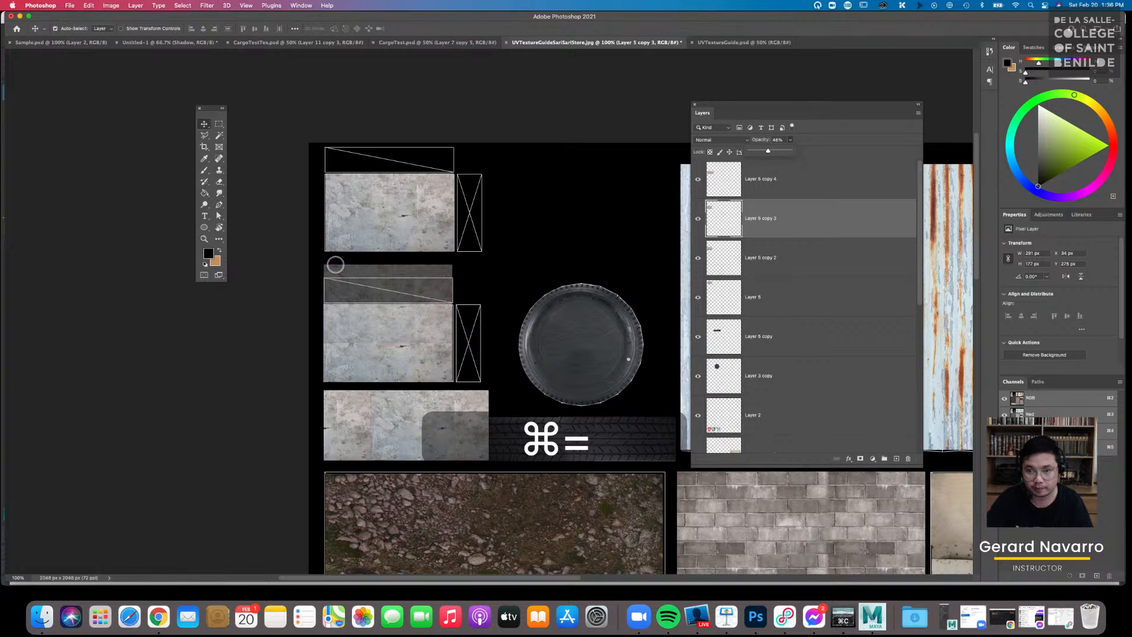
pyautogui.press('super+equal')
pyautogui.press('space')
pyautogui.moveTo(360, 283); pyautogui.dragTo(477, 281)
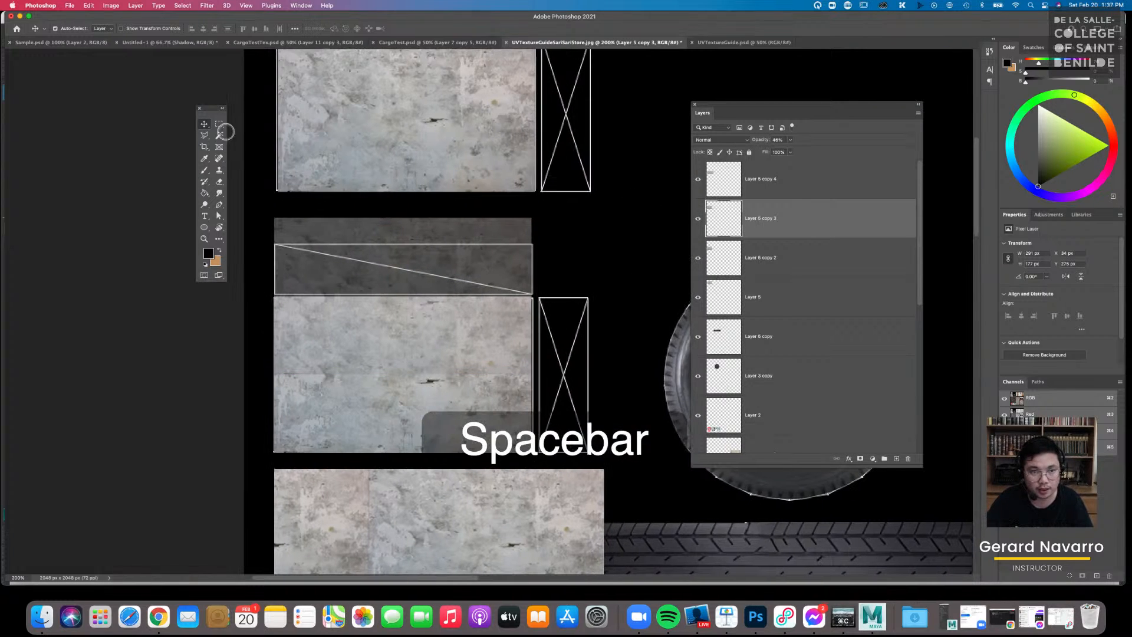
pyautogui.click(698, 218)
pyautogui.click(698, 218)
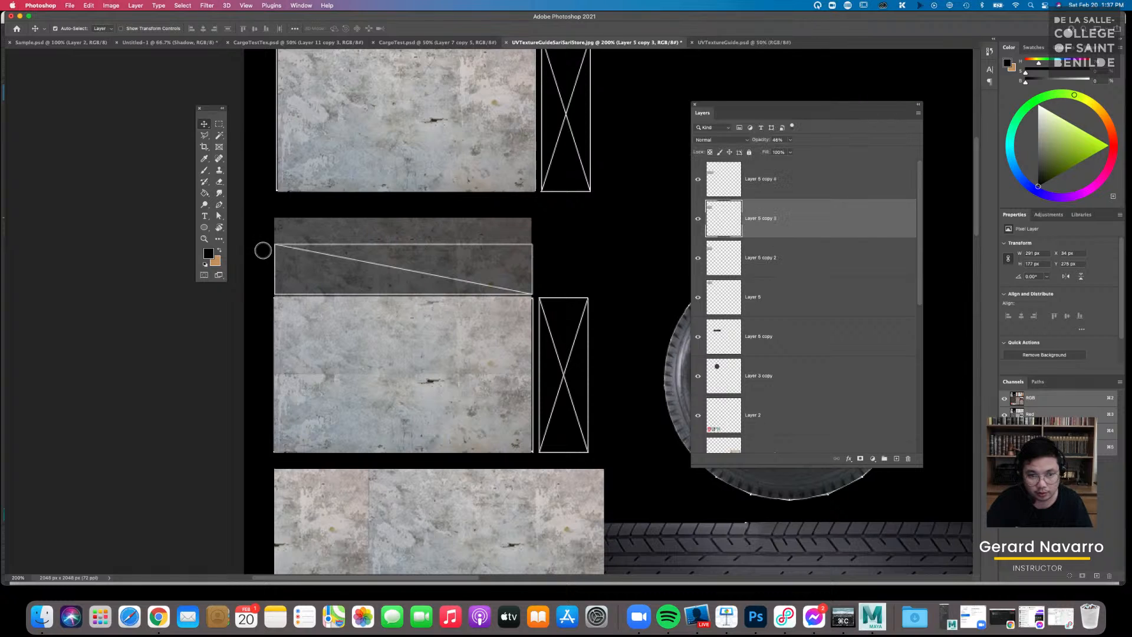
# Select the strip's rectangle along its UV outline, invert the selection, and delete the cement copy's excess outside it
pyautogui.click(219, 124)
pyautogui.moveTo(274, 243); pyautogui.dragTo(531, 295)
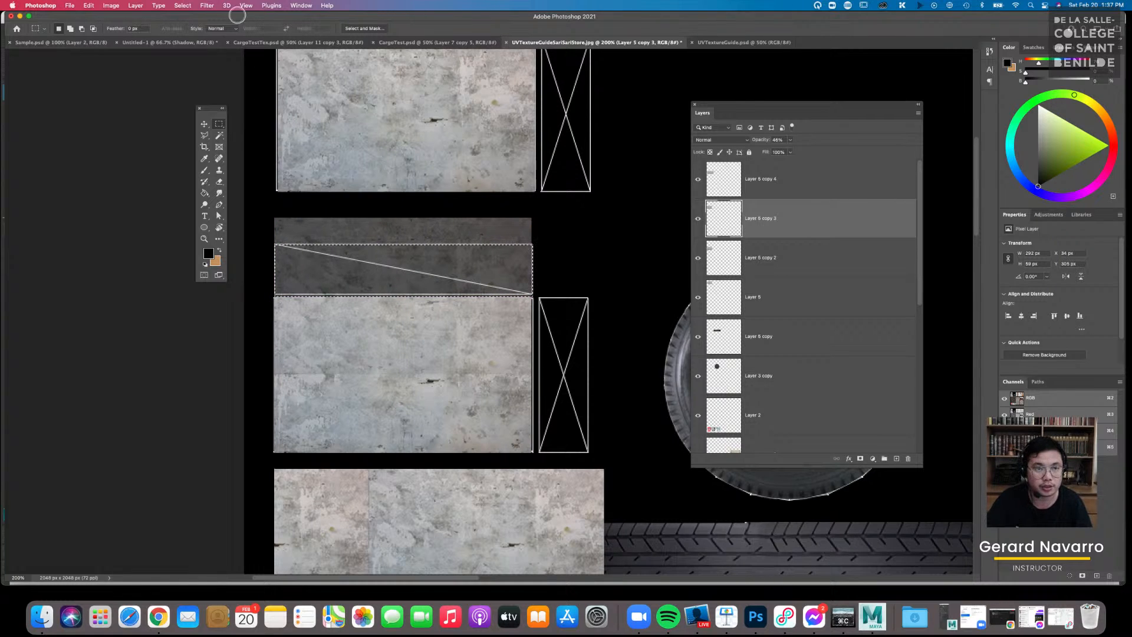
pyautogui.click(185, 5)
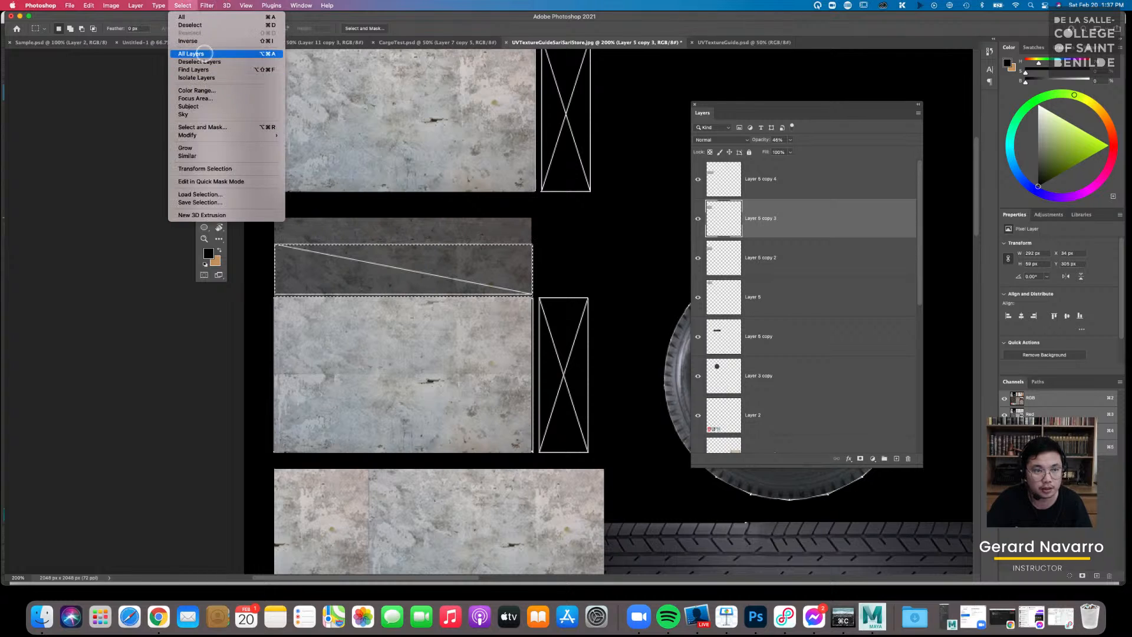
pyautogui.click(204, 41)
pyautogui.press('BackSpace')
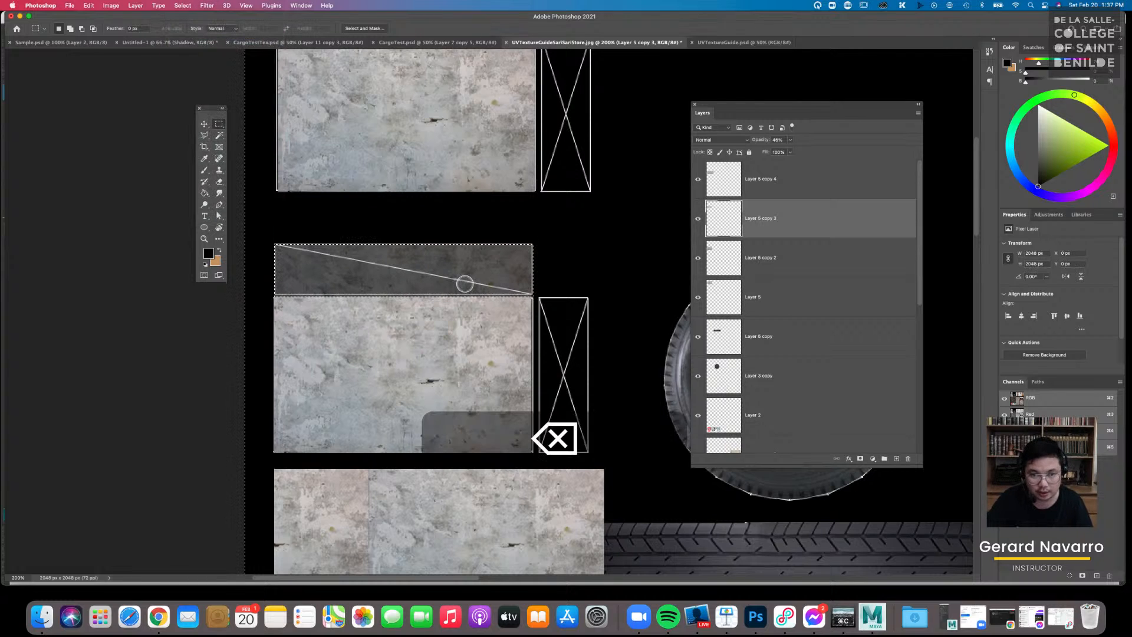
# Restore the trimmed cement strip's opacity to 100% and clear the selection
pyautogui.click(790, 140)
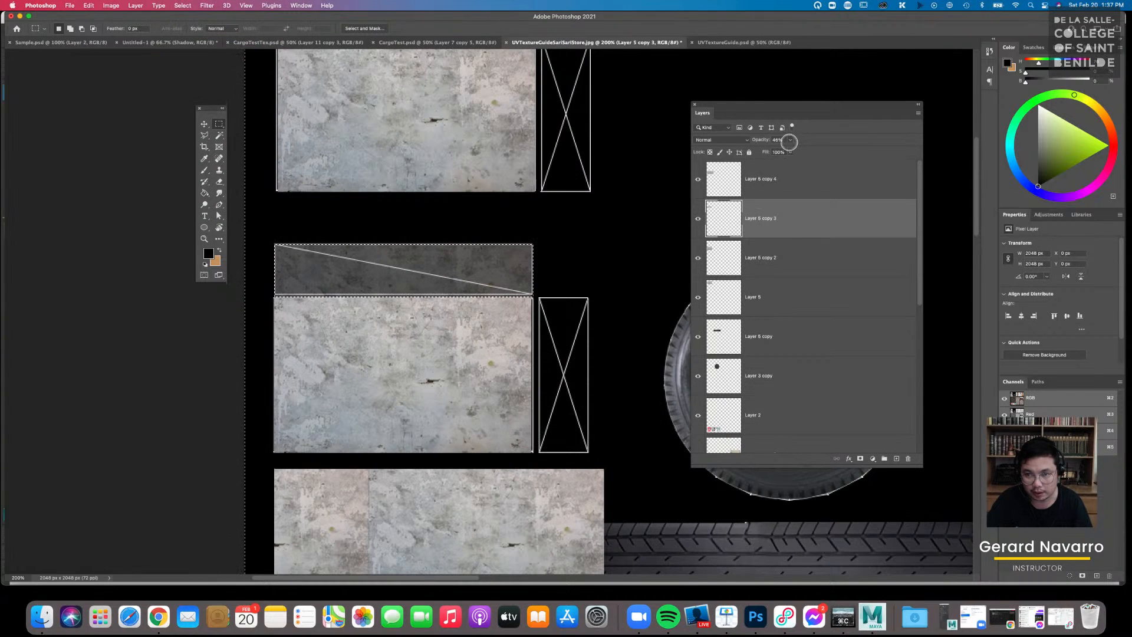
pyautogui.moveTo(790, 151); pyautogui.dragTo(833, 155)
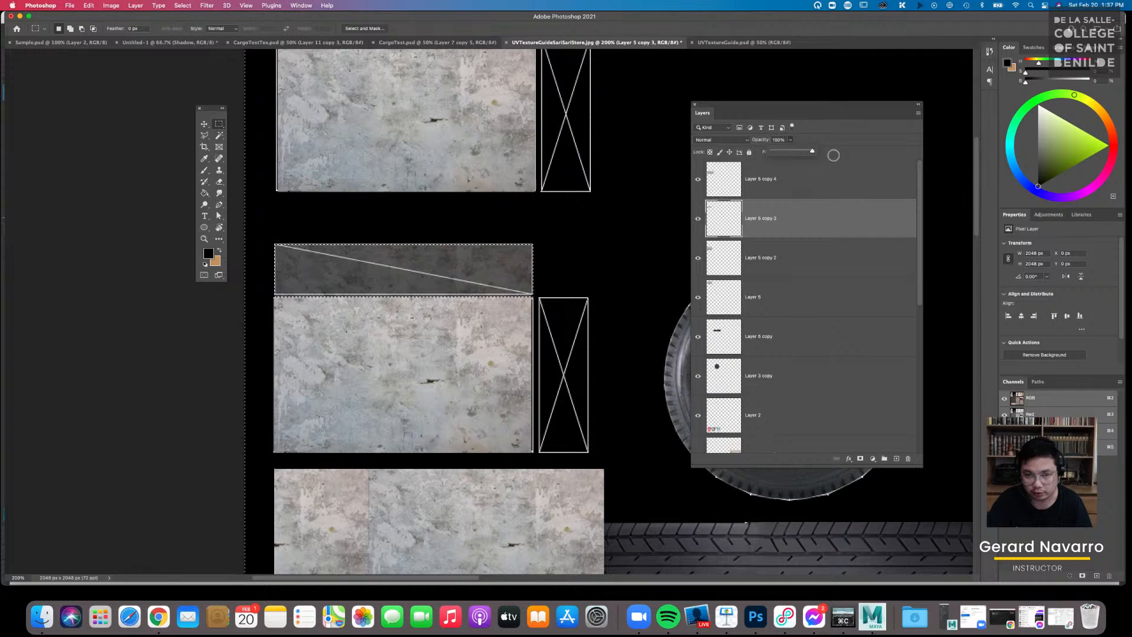
pyautogui.press('v')
pyautogui.click(603, 259)
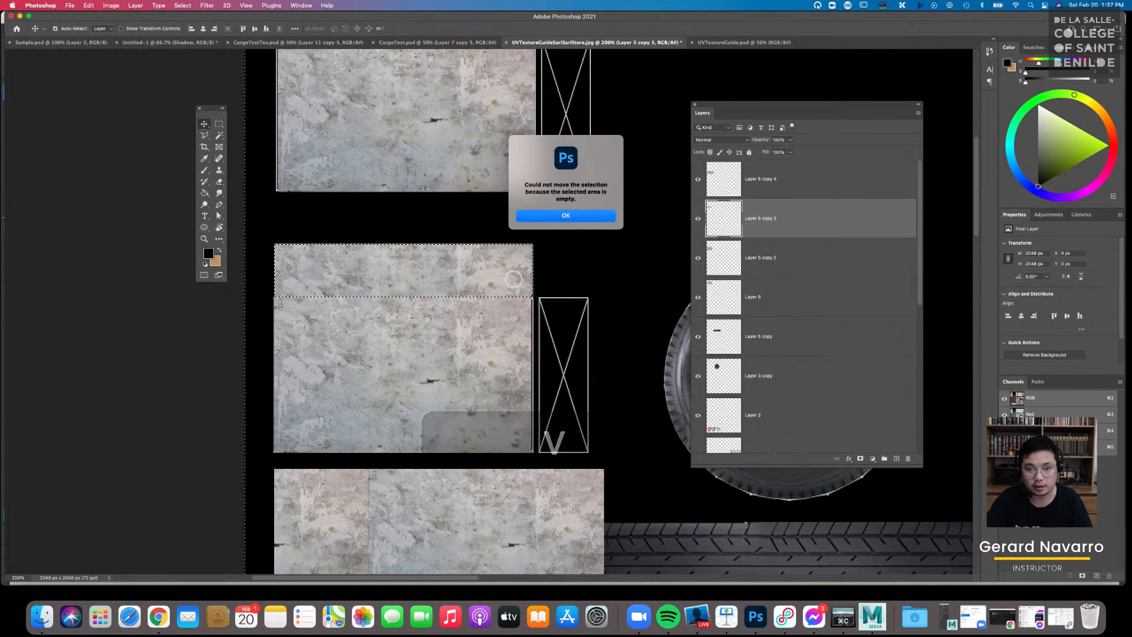
pyautogui.press('Escape')
pyautogui.press('m')
pyautogui.click(574, 248)
# Duplicate the cement strip onto the empty strip above the uppermost pader and scale it to about 295 px wide
pyautogui.press('super+minus')
pyautogui.press('super+minus')
pyautogui.press('v')
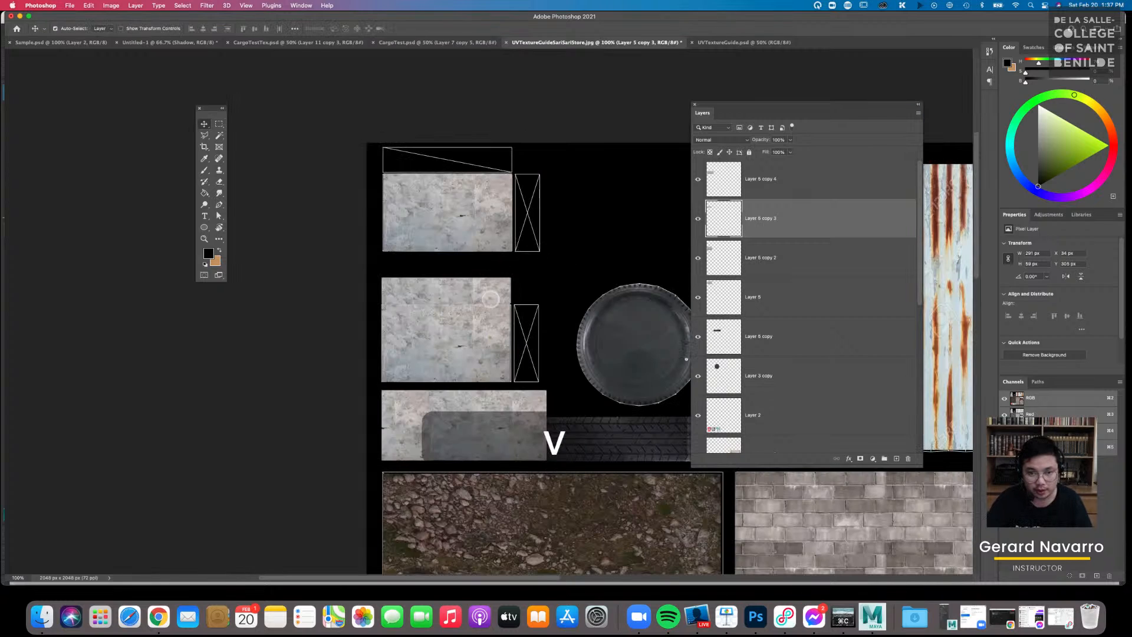
pyautogui.moveTo(488, 294); pyautogui.dragTo(512, 160)
pyautogui.press('super+t')
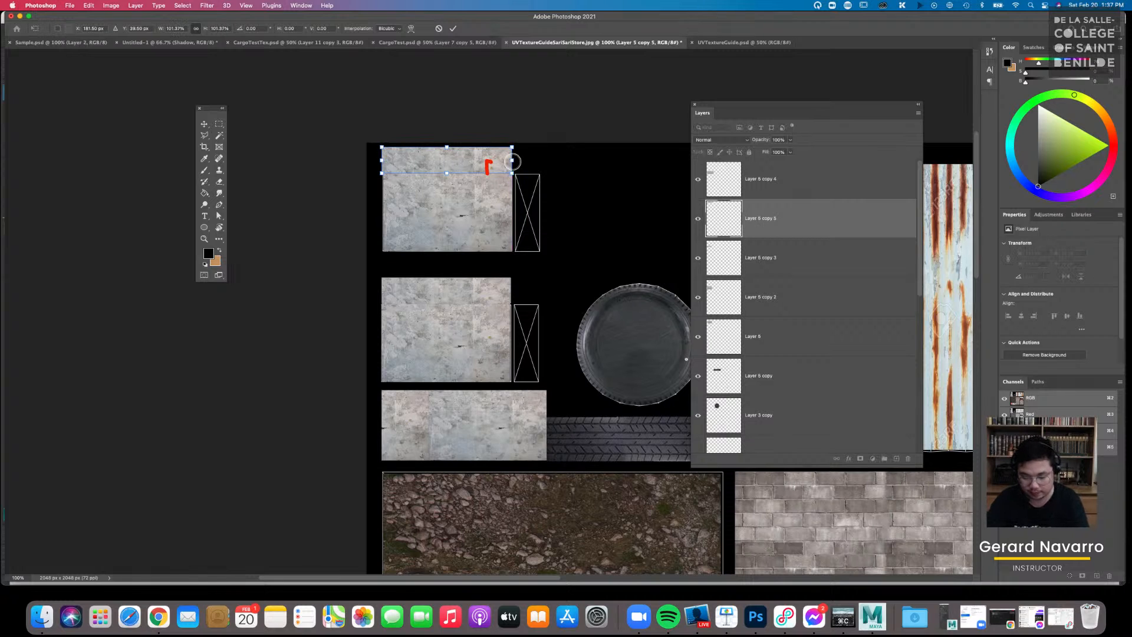
pyautogui.press('Return')
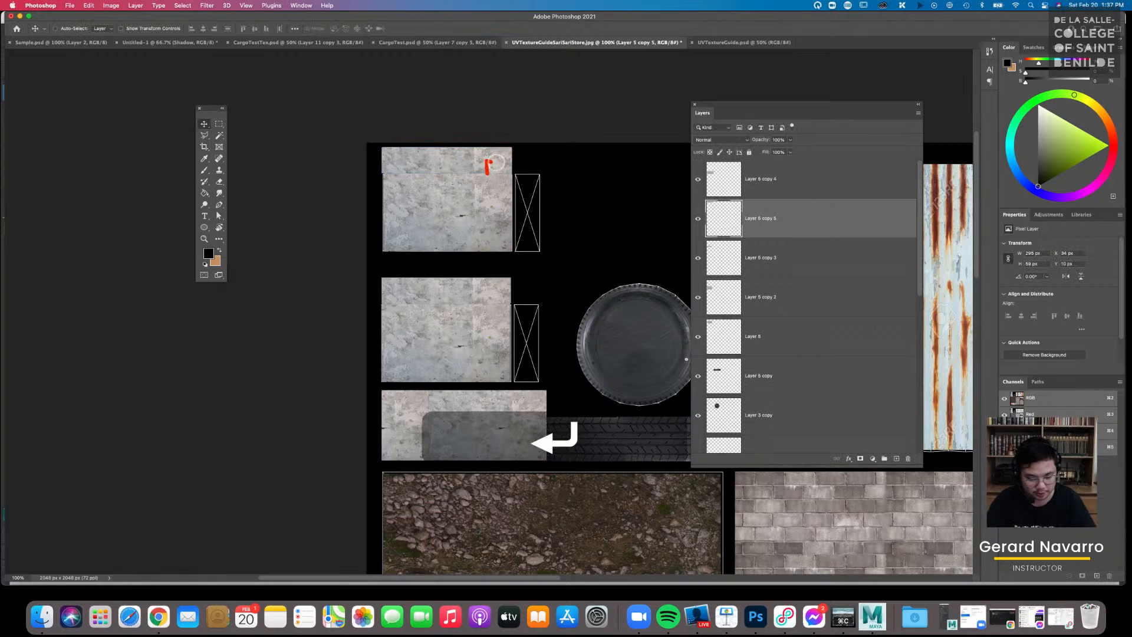
# Duplicate the cement strip, rotate it 90 degrees, and fit it at about 61 by 177 px over the uppermost pader's narrow side rectangle
pyautogui.press('super+j')
pyautogui.moveTo(488, 161); pyautogui.dragTo(609, 227)
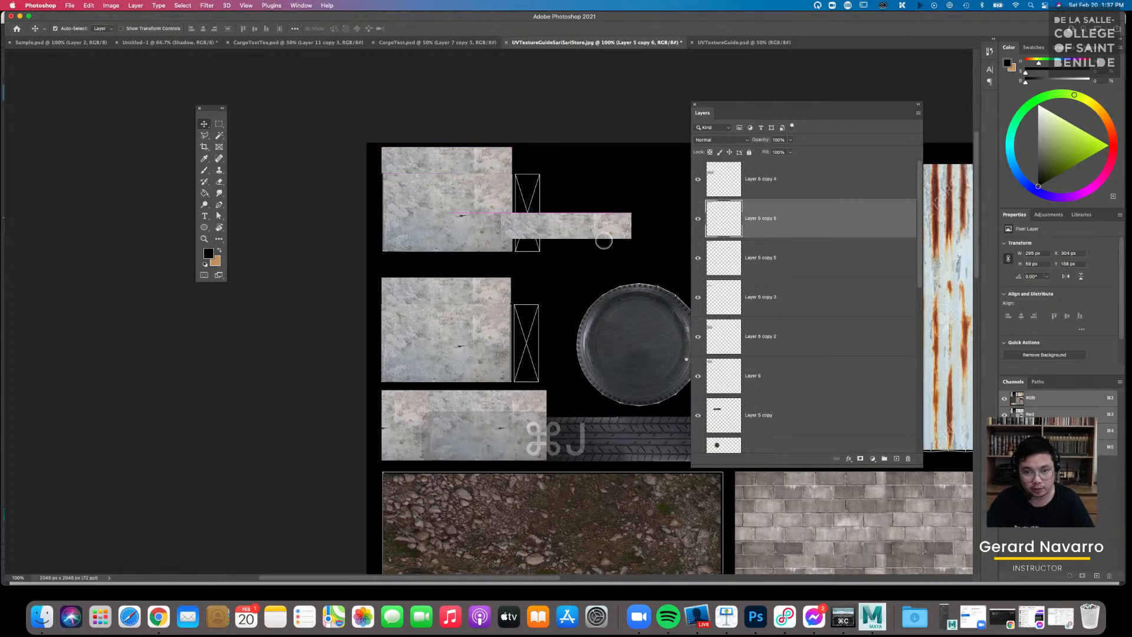
pyautogui.press('super+t')
pyautogui.moveTo(604, 180); pyautogui.dragTo(618, 277)
pyautogui.moveTo(566, 243); pyautogui.dragTo(529, 251)
pyautogui.moveTo(538, 303); pyautogui.dragTo(543, 250)
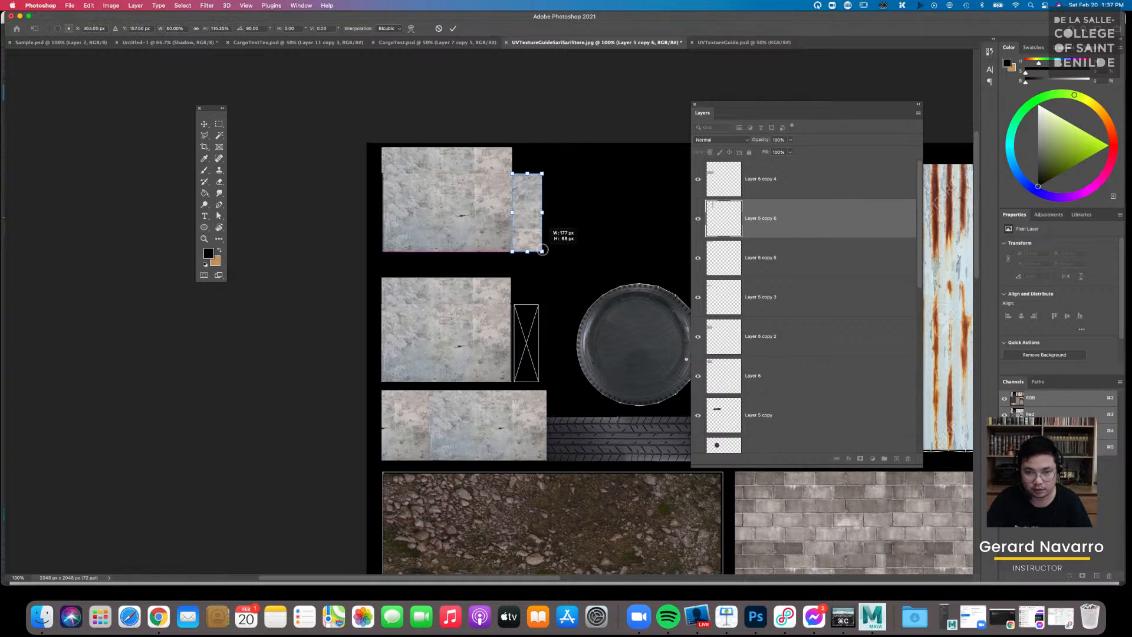
pyautogui.press('Return')
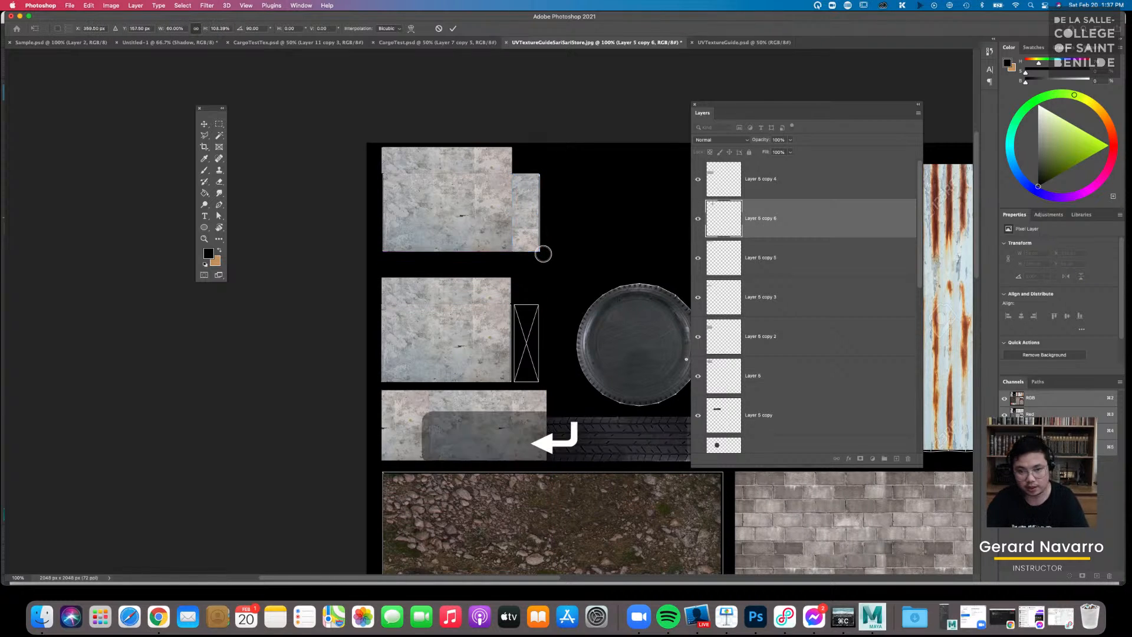
# Switch to Maya and examine the low cement walls on both sides of the textured store model
pyautogui.press('super+Tab')
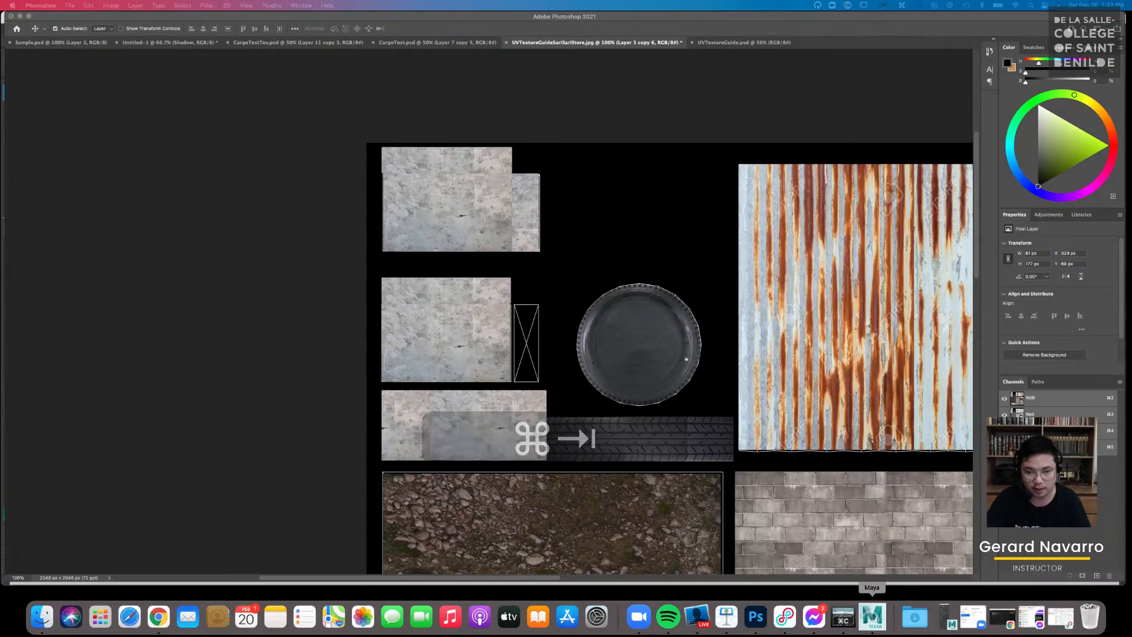
pyautogui.click(873, 615)
pyautogui.keyDown('alt'); pyautogui.moveTo(483, 398); pyautogui.dragTo(389, 368); pyautogui.keyUp('alt')
pyautogui.click(575, 394)
pyautogui.keyDown('alt'); pyautogui.moveTo(575, 395); pyautogui.dragTo(352, 411); pyautogui.keyUp('alt')
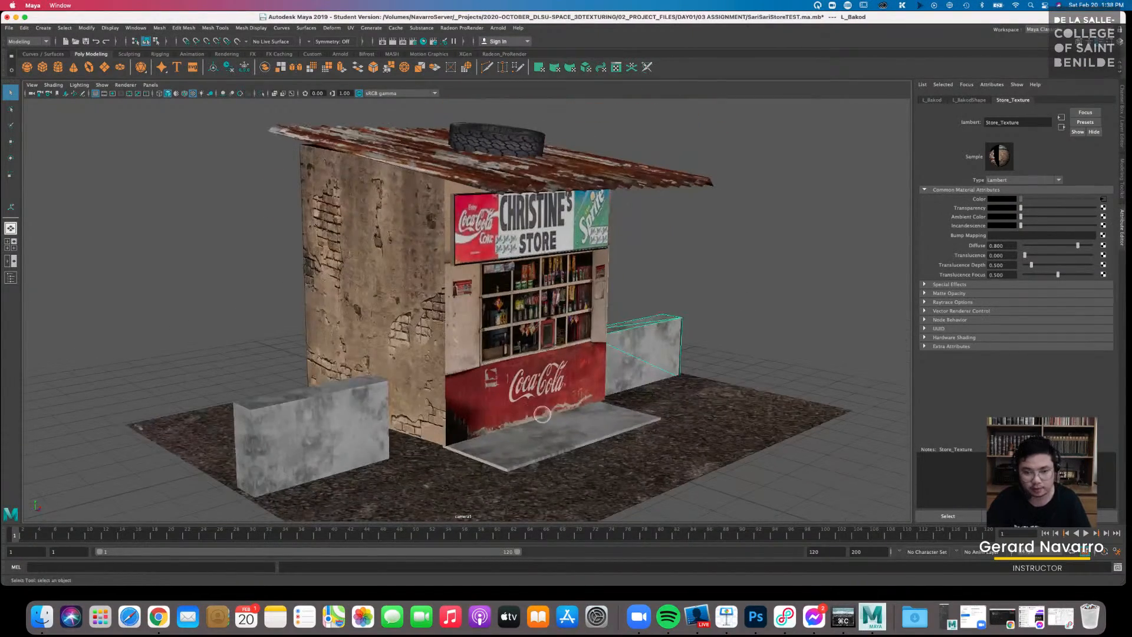
# Switch to Photoshop and duplicate the narrow cement side piece onto the empty side rectangle beside the second pader
pyautogui.keyDown('alt'); pyautogui.moveTo(530, 413); pyautogui.dragTo(477, 415); pyautogui.keyUp('alt')
pyautogui.click(492, 457)
pyautogui.press('super+Tab')
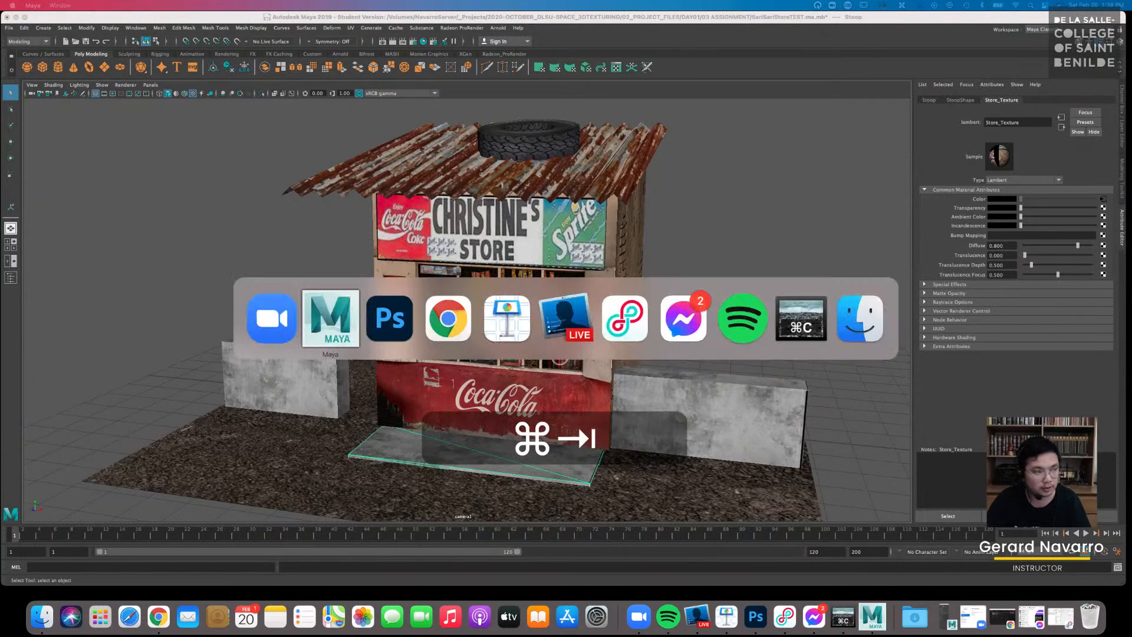
pyautogui.press('super+Tab')
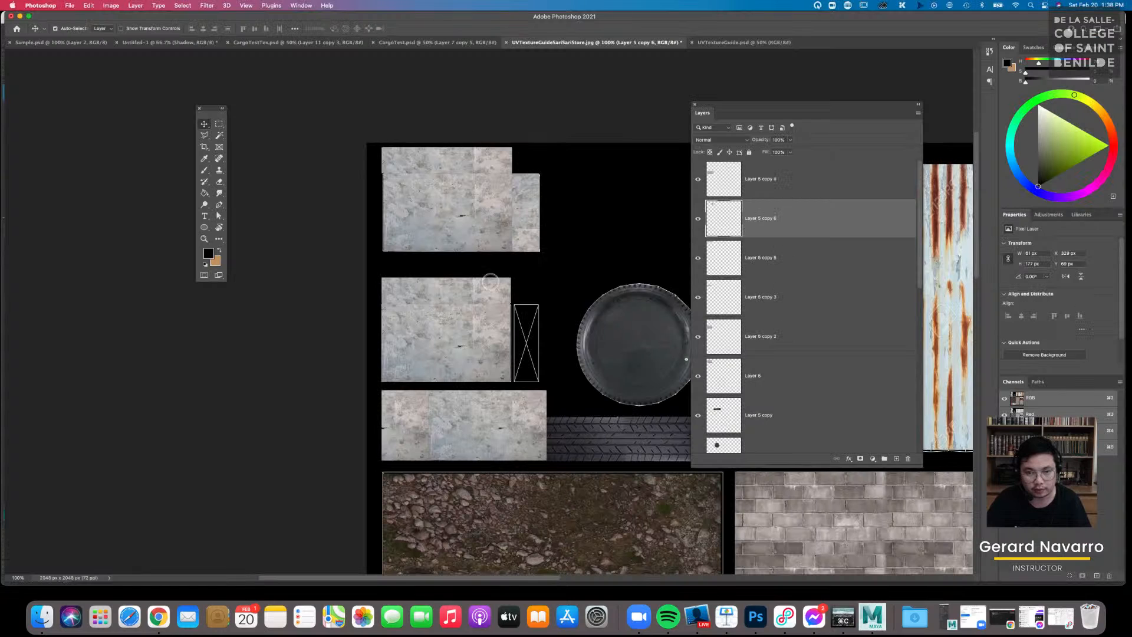
pyautogui.keyDown('alt'); pyautogui.moveTo(526, 232); pyautogui.dragTo(342, 197); pyautogui.keyUp('alt')
# Show the black Layer 4 above the background so that it covers the UV guide
pyautogui.press('super+minus')
pyautogui.press('super+minus')
pyautogui.press('super+minus')
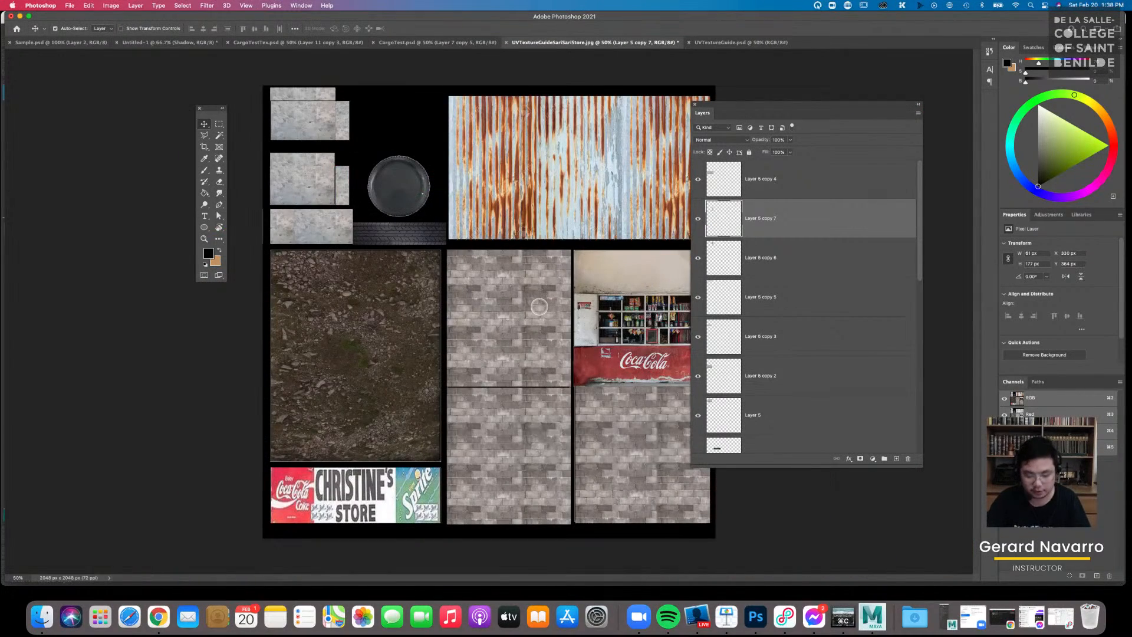
pyautogui.press('super+minus')
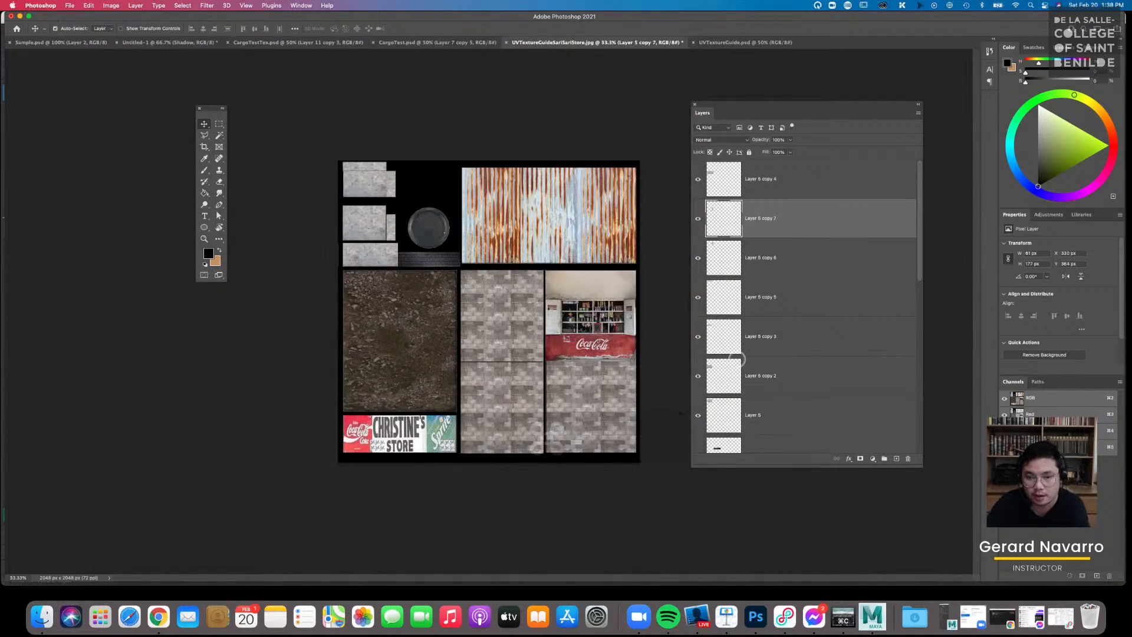
pyautogui.scroll(-5, 762, 378)
pyautogui.scroll(-3, 762, 379)
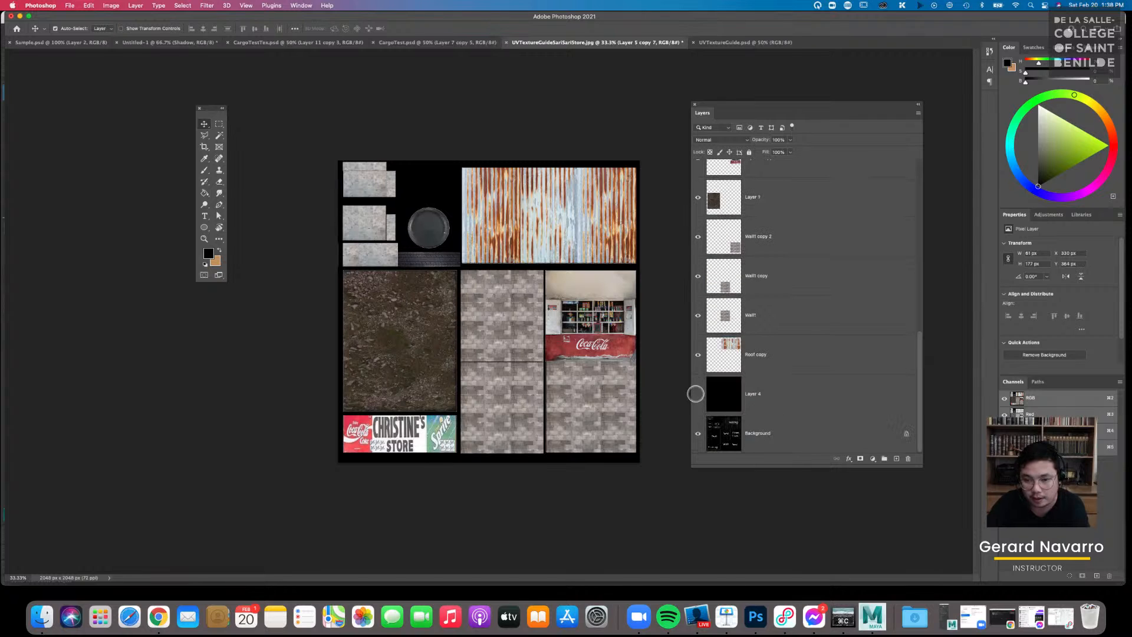
pyautogui.click(698, 393)
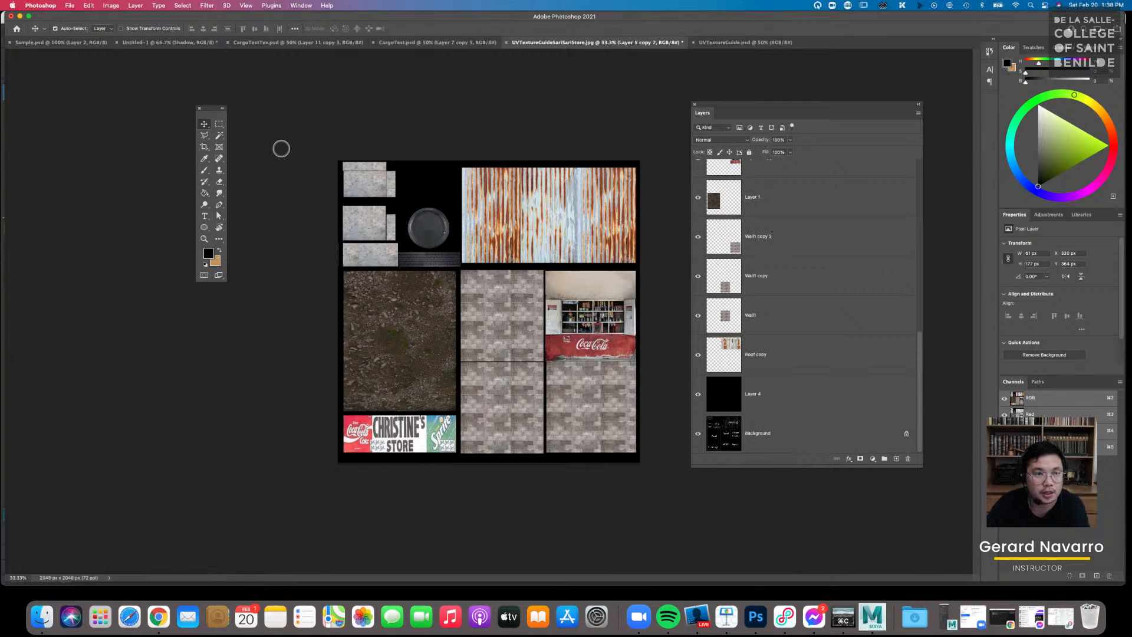
# Save the layered texture document to the Desktop in Photoshop format as SariSariStoreDEMO.psd
pyautogui.click(71, 6)
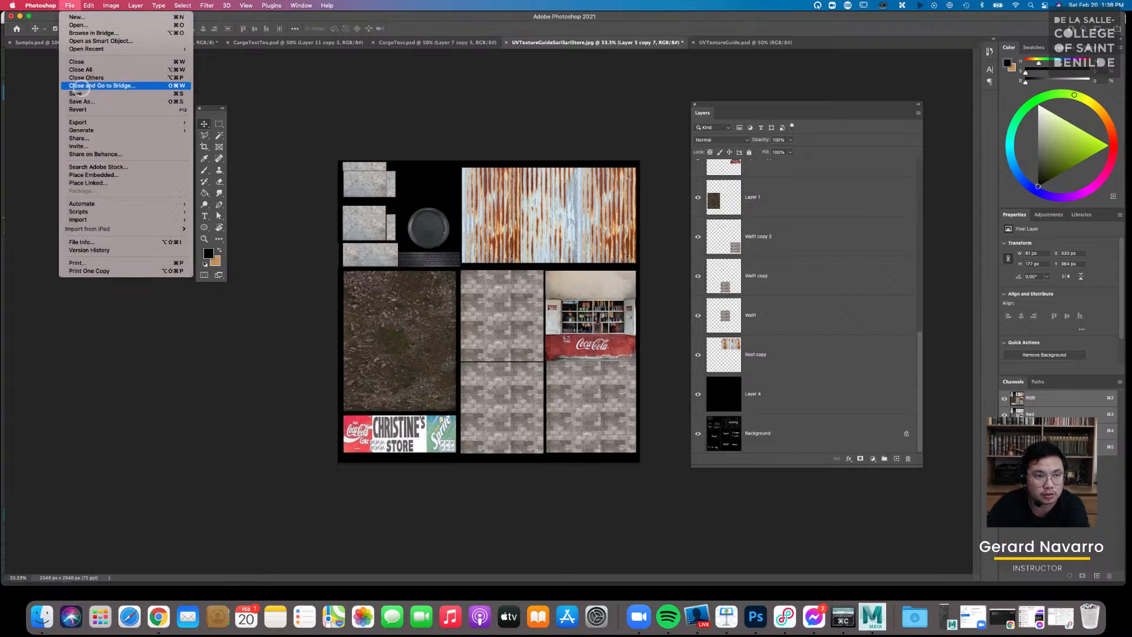
pyautogui.click(424, 225)
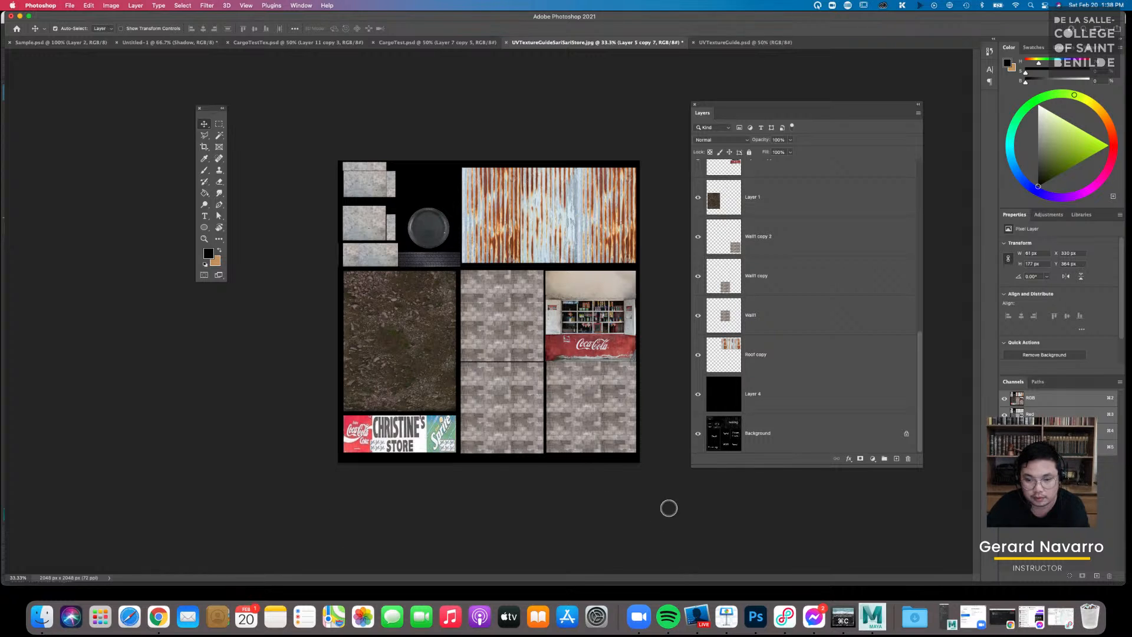
pyautogui.press('super+shift+s')
pyautogui.click(348, 103)
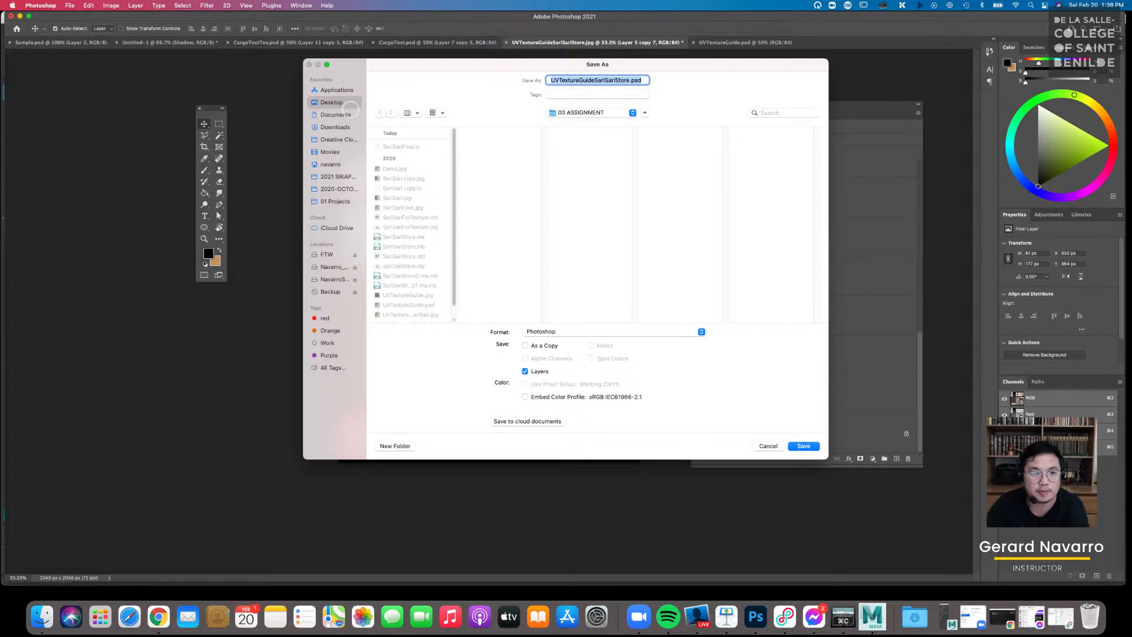
pyautogui.click(615, 81)
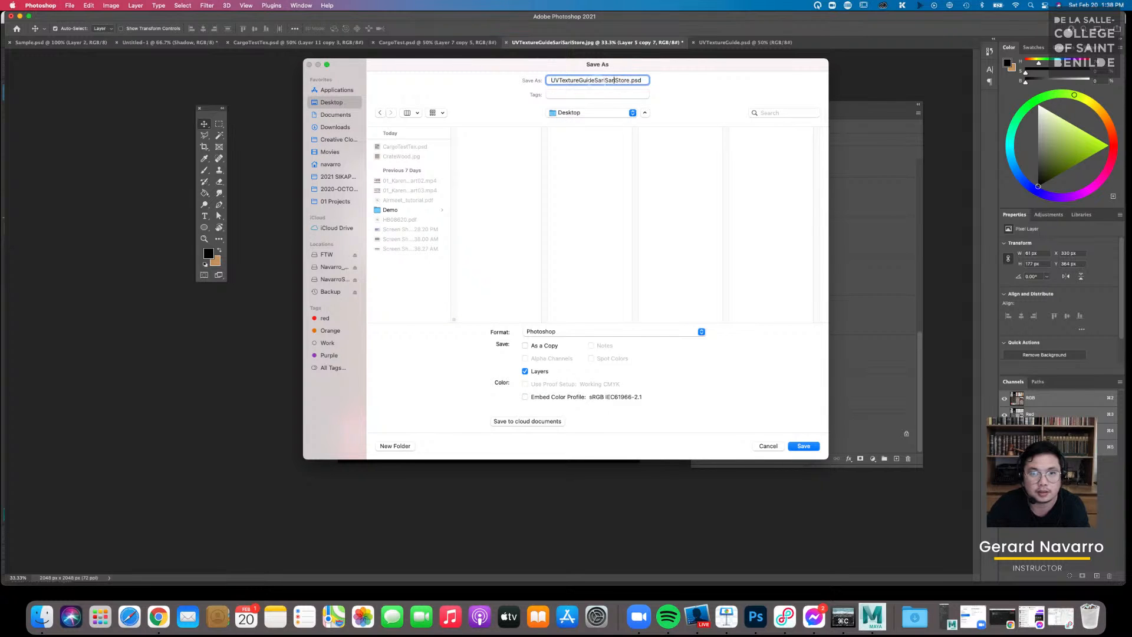
pyautogui.moveTo(561, 80); pyautogui.dragTo(550, 80)
pyautogui.press('BackSpace')
pyautogui.click(588, 80)
pyautogui.write('DEMO')
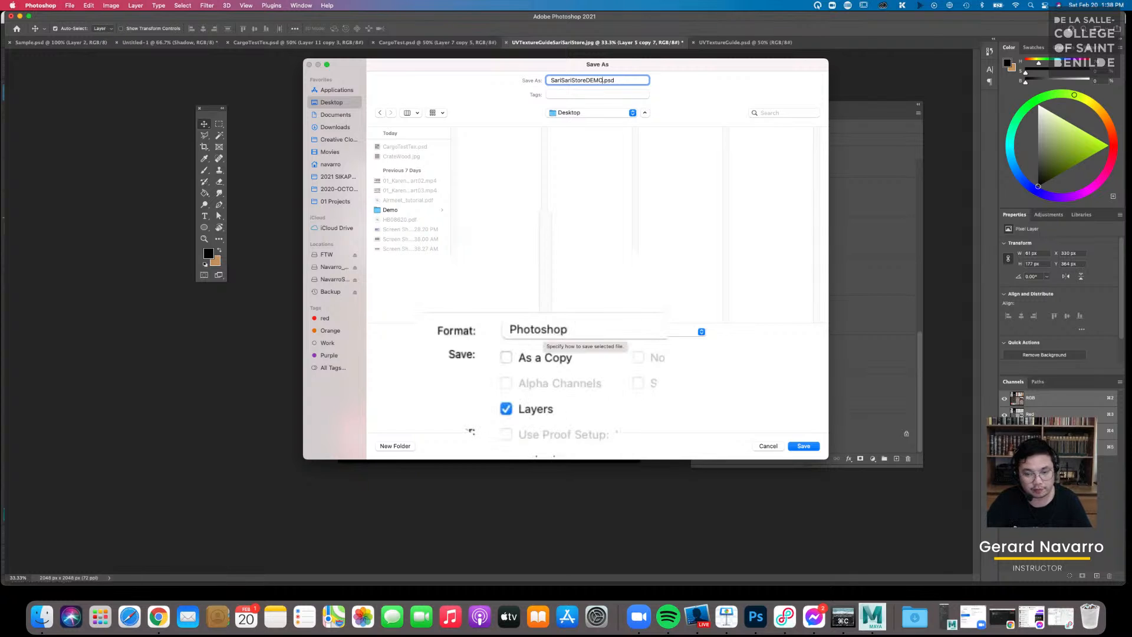
pyautogui.click(804, 447)
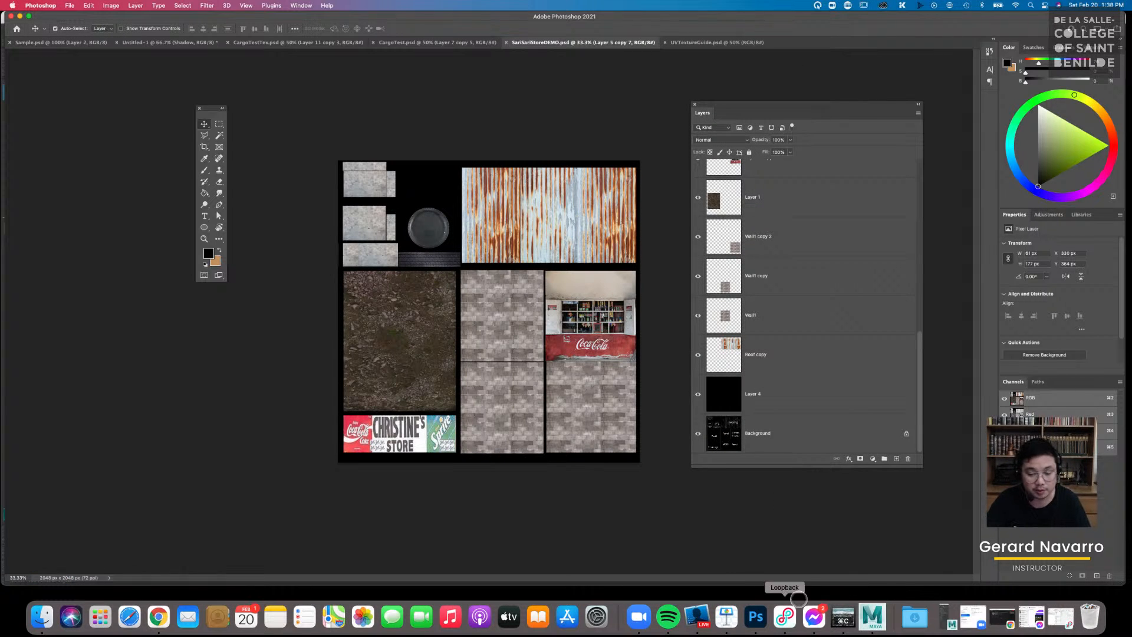
# Switch to Maya, assign a new Lambert material to all objects of the store model, and name it SariSariDemo
pyautogui.click(872, 616)
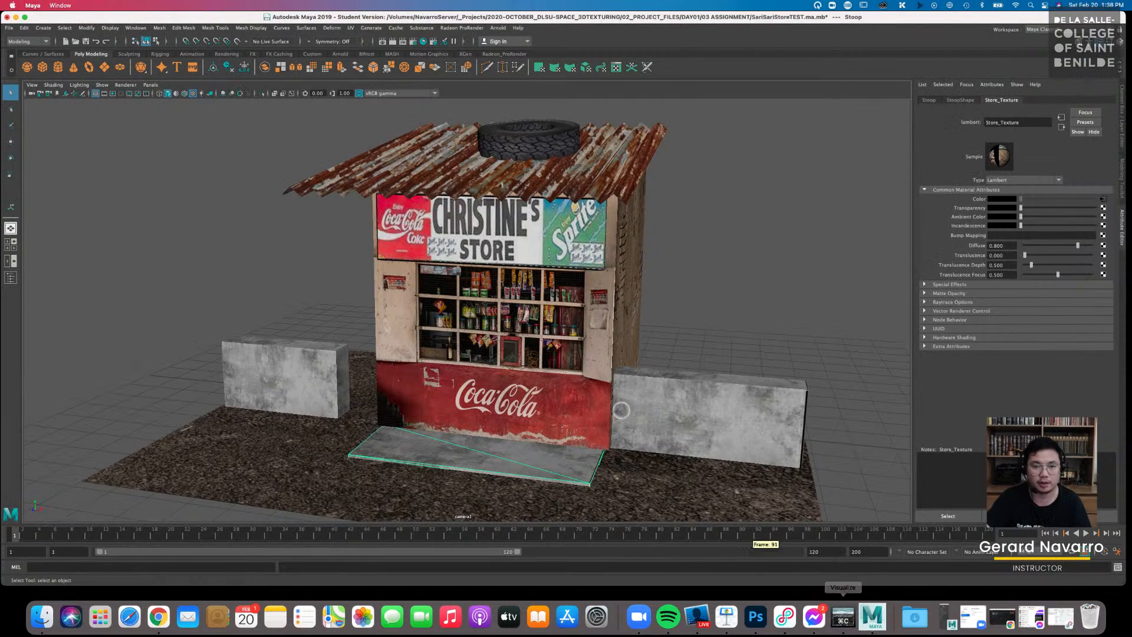
pyautogui.scroll(-4, 471, 281)
pyautogui.keyDown('alt'); pyautogui.moveTo(628, 269); pyautogui.dragTo(522, 266); pyautogui.keyUp('alt')
pyautogui.moveTo(259, 172); pyautogui.dragTo(569, 307)
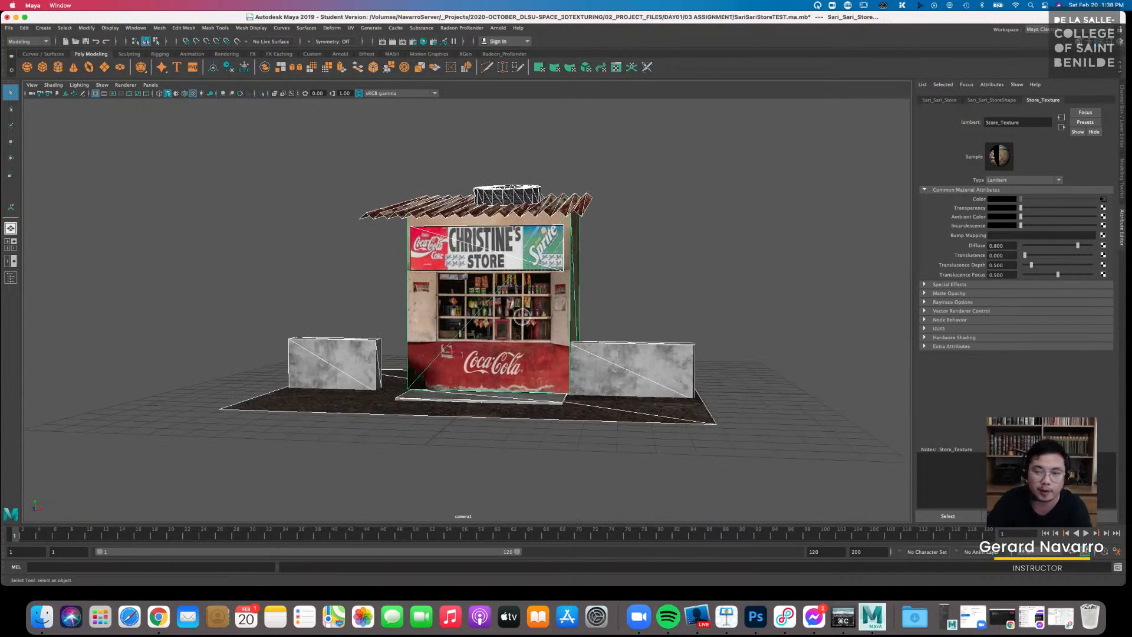
pyautogui.moveTo(511, 282); pyautogui.dragTo(515, 507, button='right')
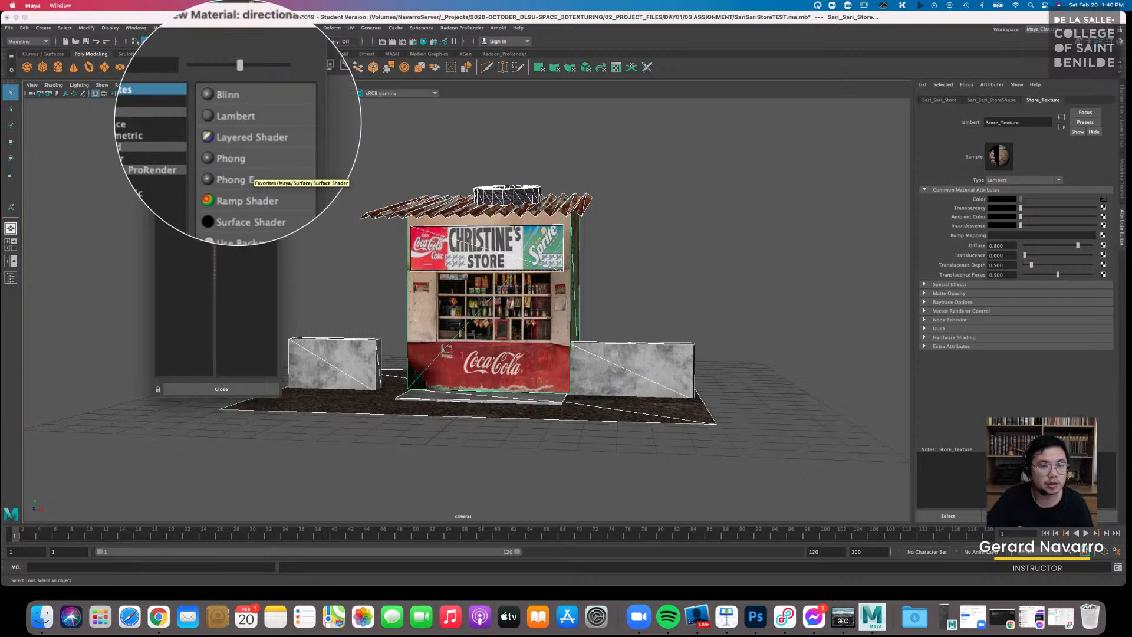
pyautogui.click(237, 120)
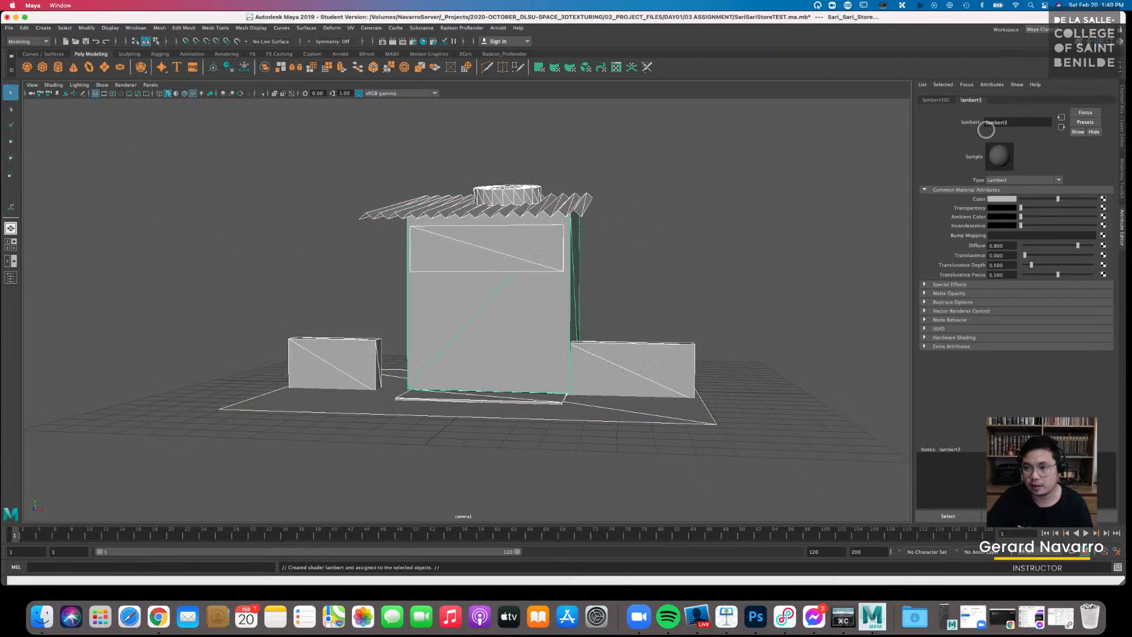
pyautogui.moveTo(1018, 123); pyautogui.dragTo(974, 119)
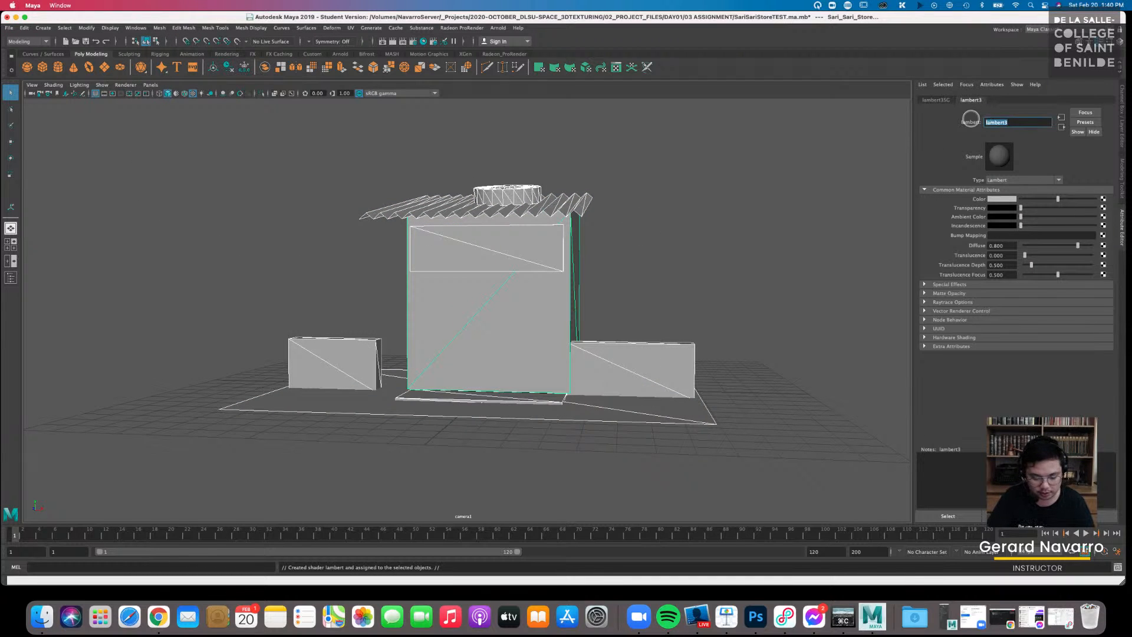
pyautogui.write('SariSariDemo')
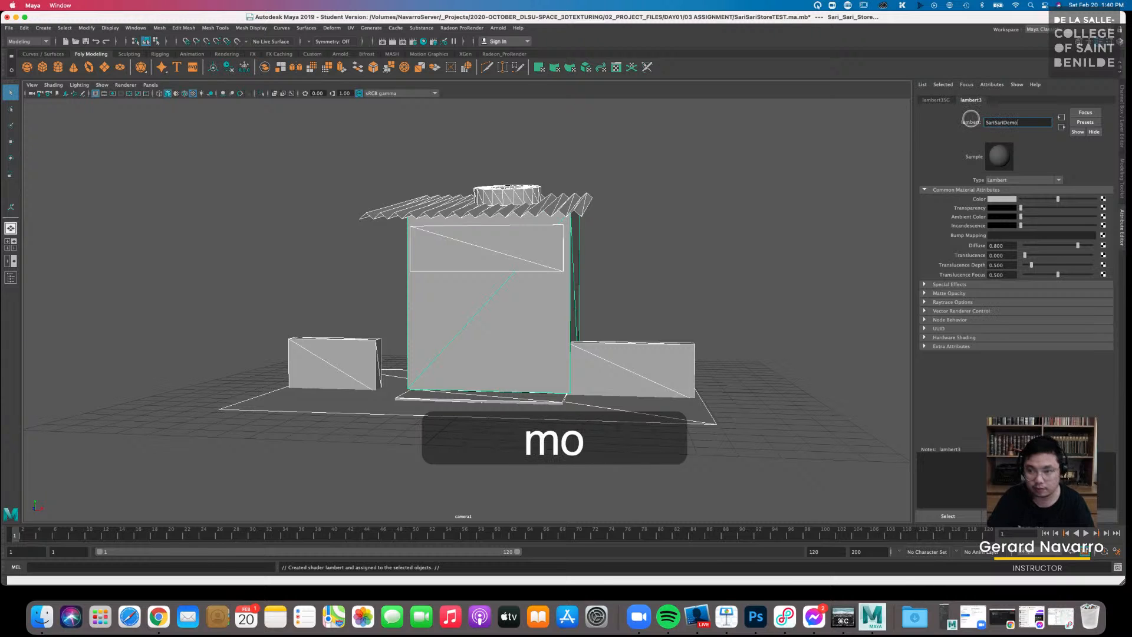
pyautogui.press('Return')
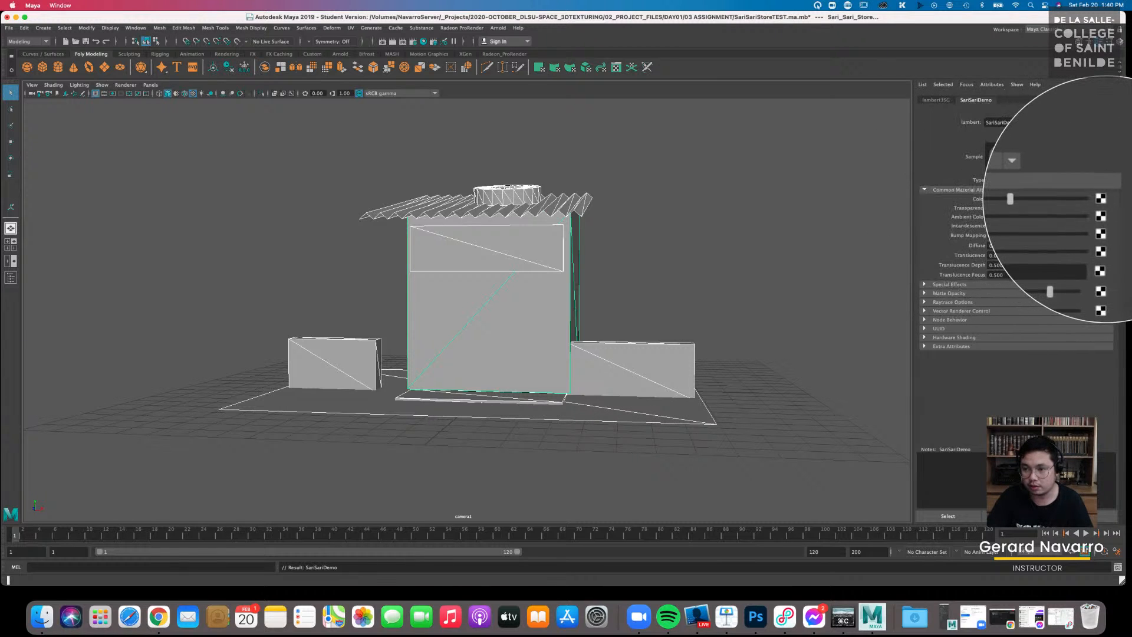
# Map a PSD File texture to the material's color and load SariSariStoreDEMO.psd from the Desktop
pyautogui.click(1100, 198)
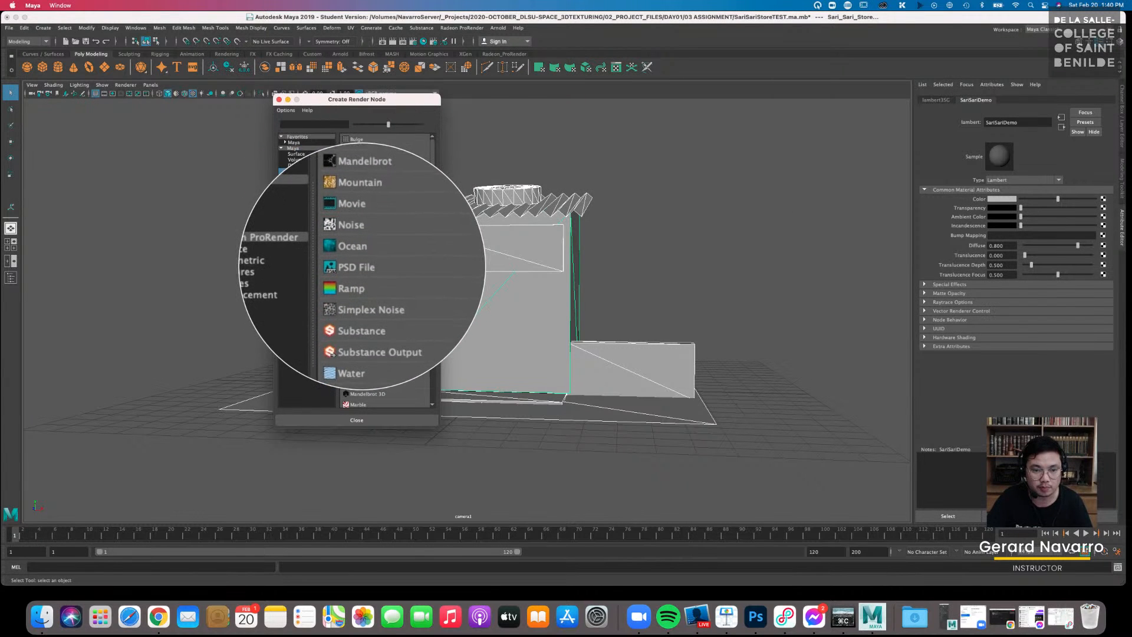
pyautogui.click(361, 267)
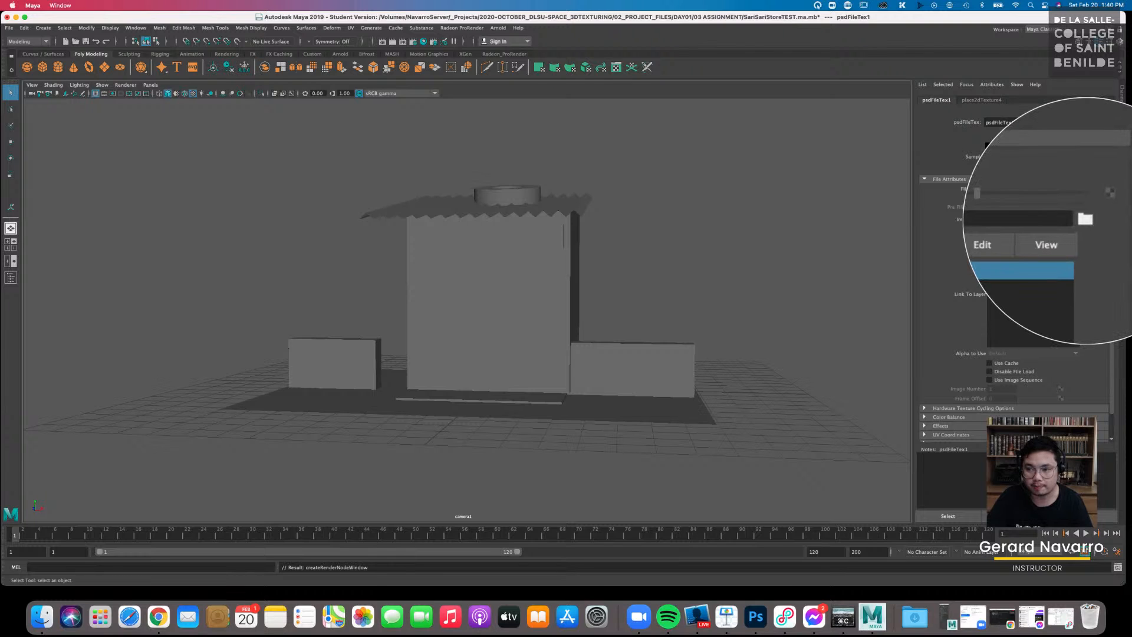
pyautogui.click(1085, 219)
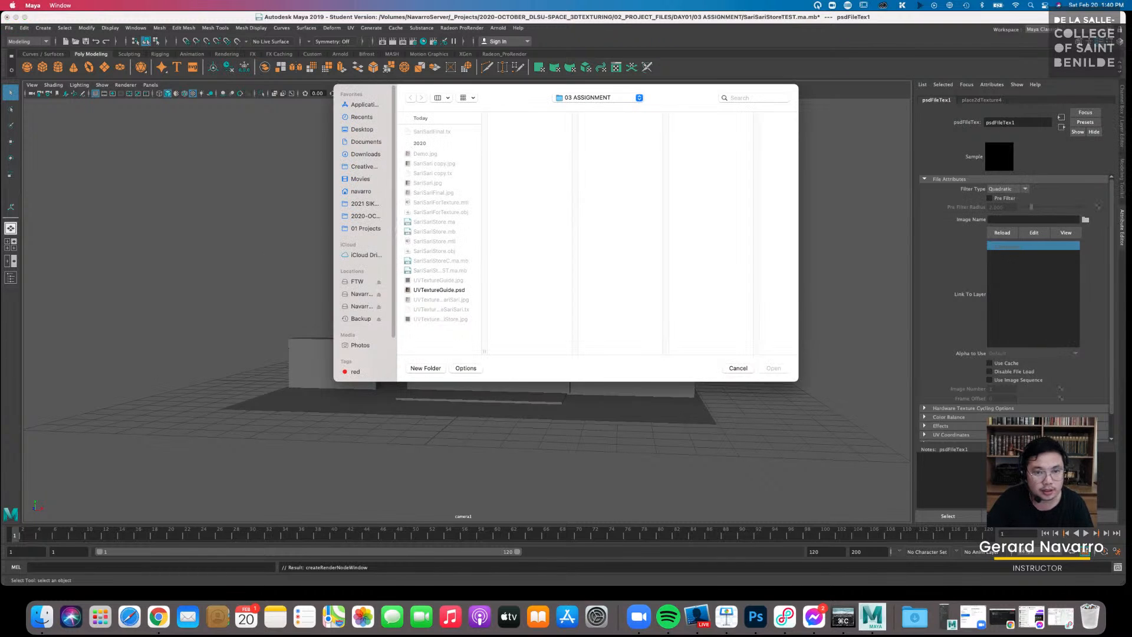
pyautogui.click(362, 129)
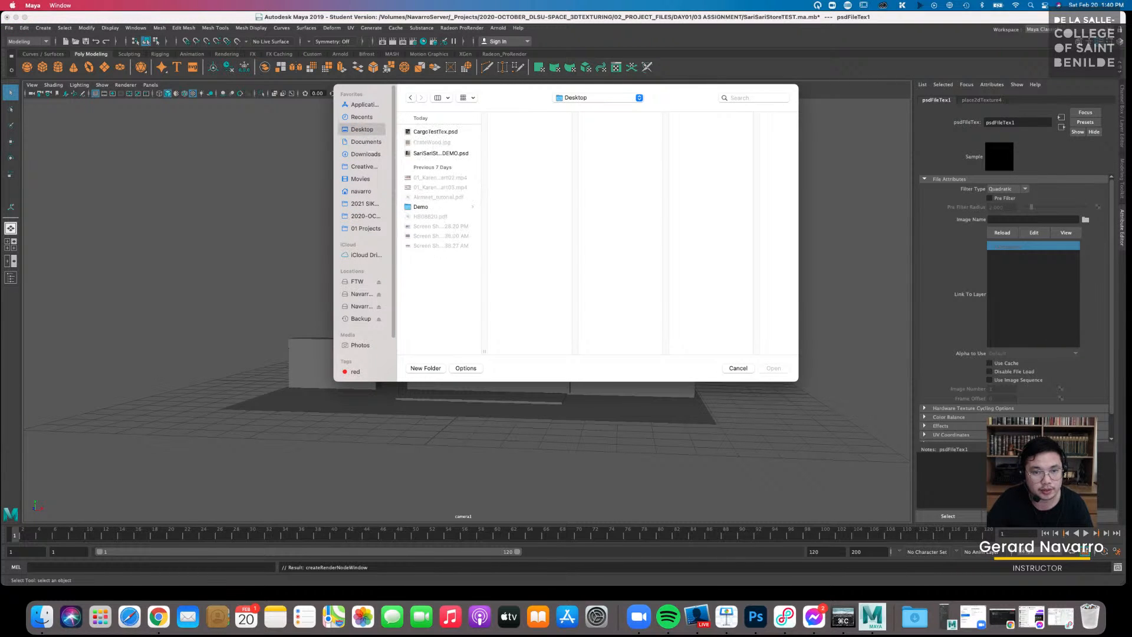
pyautogui.click(440, 153)
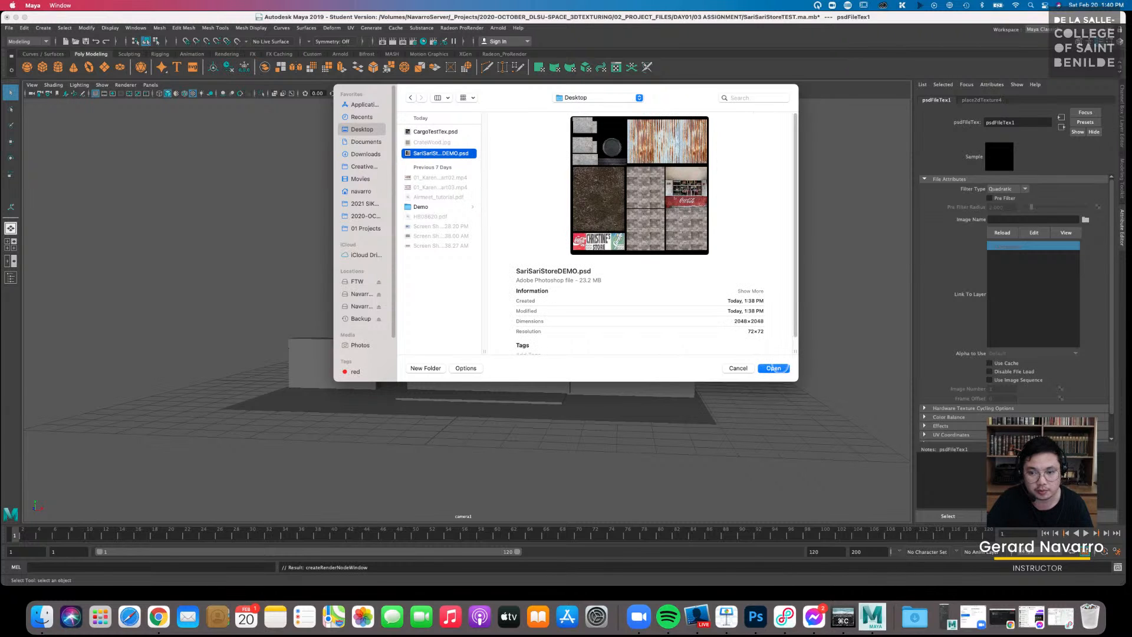
pyautogui.click(773, 369)
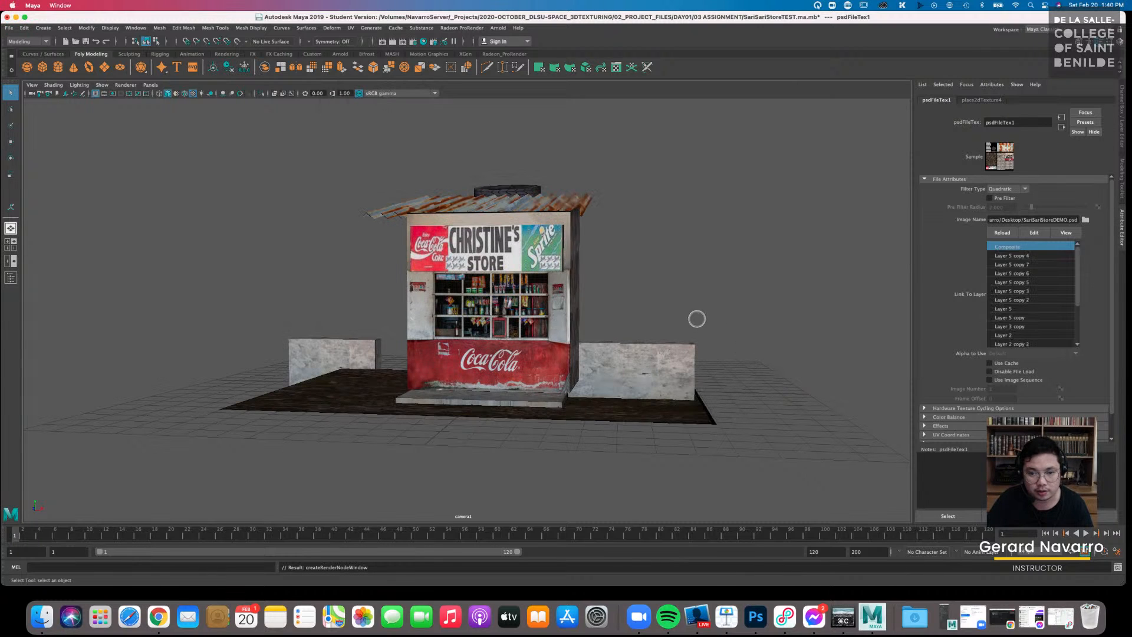
# Select the whole store model and break the transparency connection of its SariSariDemo material
pyautogui.keyDown('alt'); pyautogui.moveTo(682, 293); pyautogui.dragTo(563, 337); pyautogui.keyUp('alt')
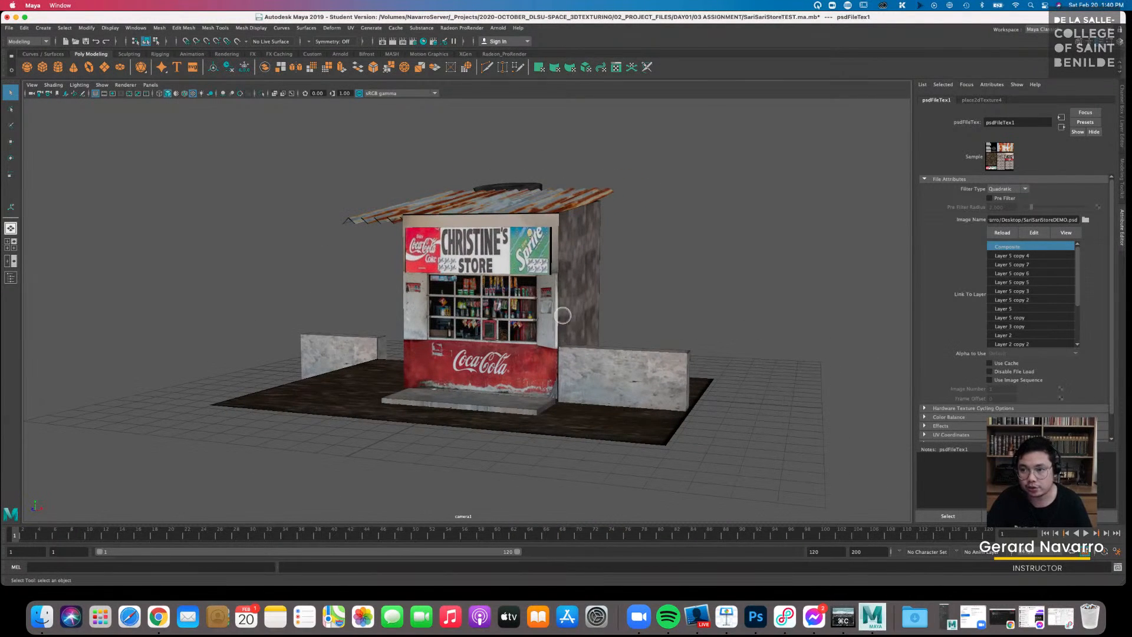
pyautogui.click(722, 254)
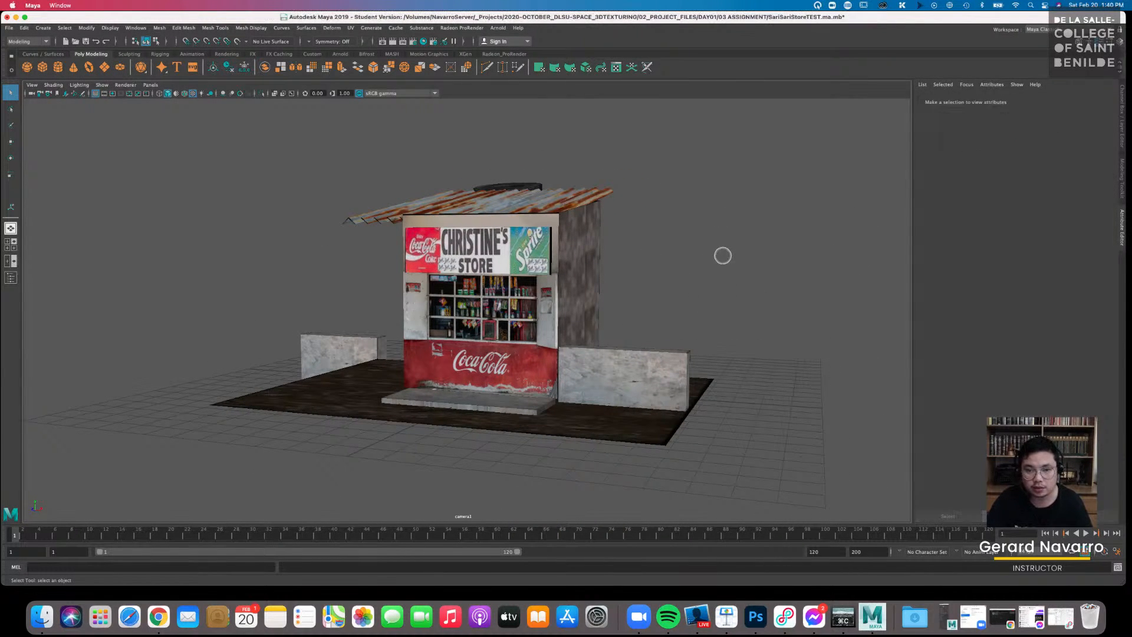
pyautogui.moveTo(264, 151); pyautogui.dragTo(655, 467)
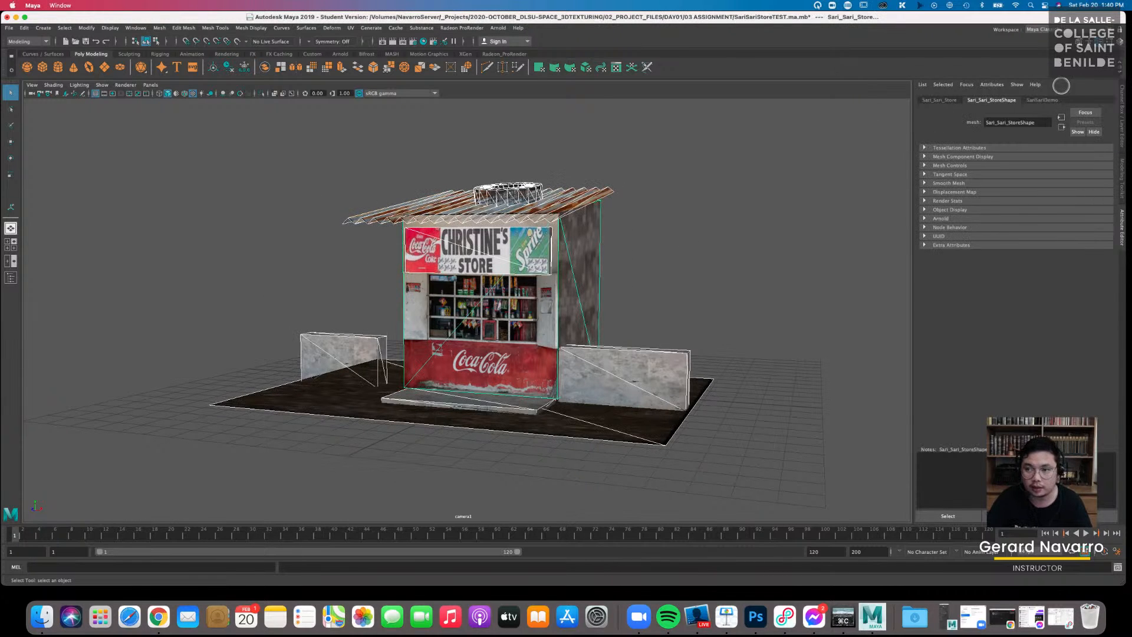
pyautogui.click(1054, 100)
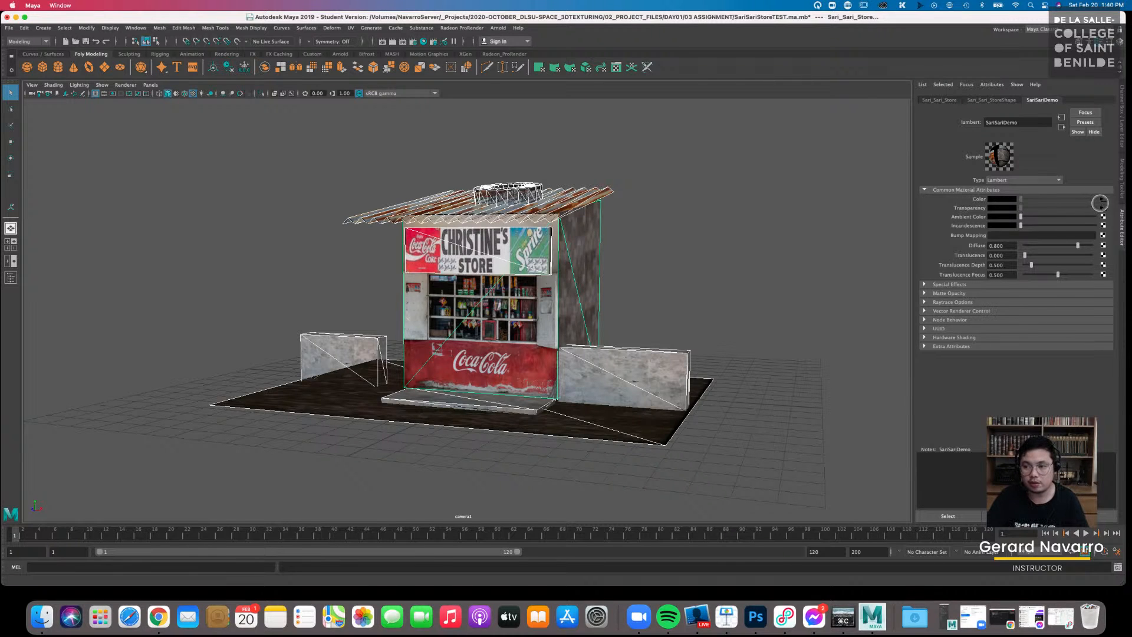
pyautogui.hotkey('ctrl', 'alt', 'm')
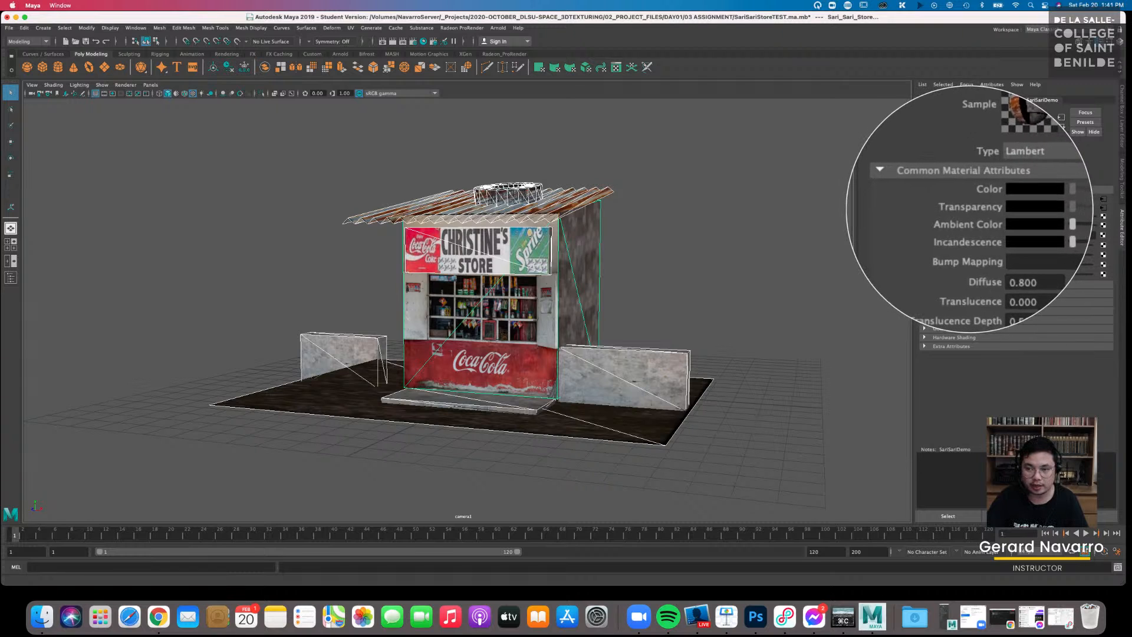
pyautogui.rightClick(981, 212)
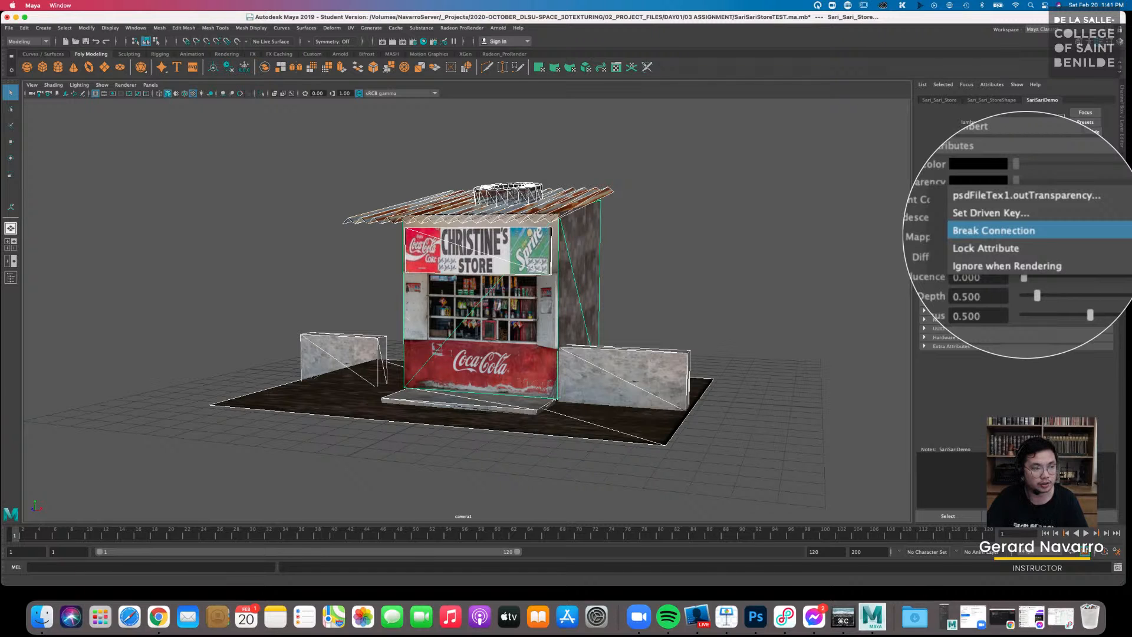
pyautogui.click(993, 230)
# Examine the textured store's side walls, low cement walls, rusty roof and tire from several angles
pyautogui.keyDown('alt'); pyautogui.moveTo(737, 247); pyautogui.dragTo(675, 248); pyautogui.keyUp('alt')
pyautogui.click(664, 254)
pyautogui.keyDown('alt'); pyautogui.moveTo(690, 255); pyautogui.dragTo(561, 202); pyautogui.keyUp('alt')
pyautogui.click(474, 276)
pyautogui.keyDown('alt'); pyautogui.moveTo(474, 276); pyautogui.dragTo(568, 283); pyautogui.keyUp('alt')
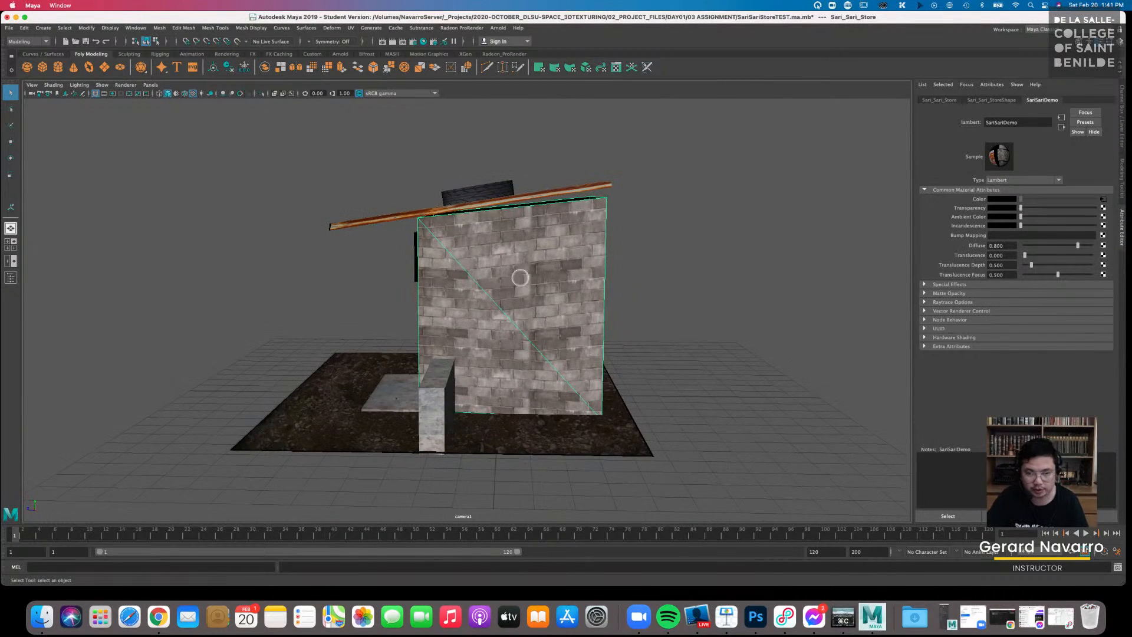
pyautogui.moveTo(546, 291)
pyautogui.keyDown('alt'); pyautogui.mouseDown()
pyautogui.moveTo(557, 291)
pyautogui.moveTo(484, 293)
pyautogui.moveTo(572, 295)
pyautogui.moveTo(628, 318)
pyautogui.moveTo(556, 298)
pyautogui.mouseUp(); pyautogui.keyUp('alt')
pyautogui.click(547, 206)
pyautogui.scroll(5, 548, 205)
pyautogui.click(799, 190)
pyautogui.keyDown('alt'); pyautogui.moveTo(704, 191); pyautogui.dragTo(569, 256); pyautogui.keyUp('alt')
pyautogui.keyDown('alt'); pyautogui.moveTo(569, 256); pyautogui.dragTo(685, 286, button='right'); pyautogui.keyUp('alt')
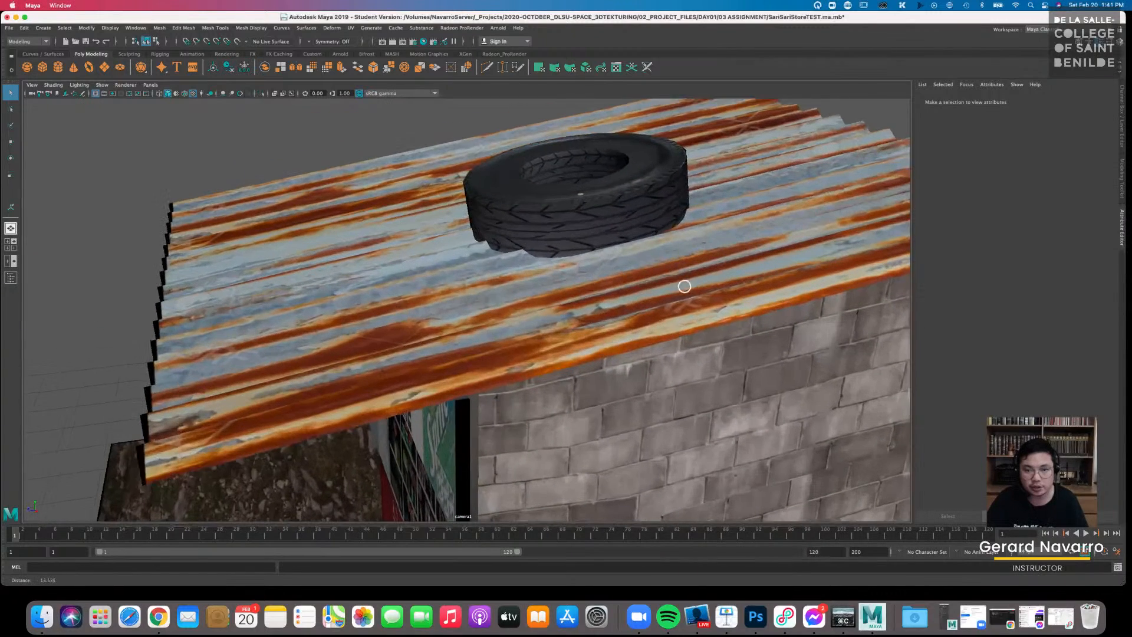
pyautogui.keyDown('alt'); pyautogui.moveTo(555, 231); pyautogui.dragTo(606, 218); pyautogui.keyUp('alt')
pyautogui.keyDown('alt'); pyautogui.moveTo(632, 214); pyautogui.dragTo(625, 218, button='middle'); pyautogui.keyUp('alt')
# Switch to Photoshop, narrow the tire tread strip horizontally to about two thirds of its width, and save SariSariStoreDEMO.psd
pyautogui.click(756, 616)
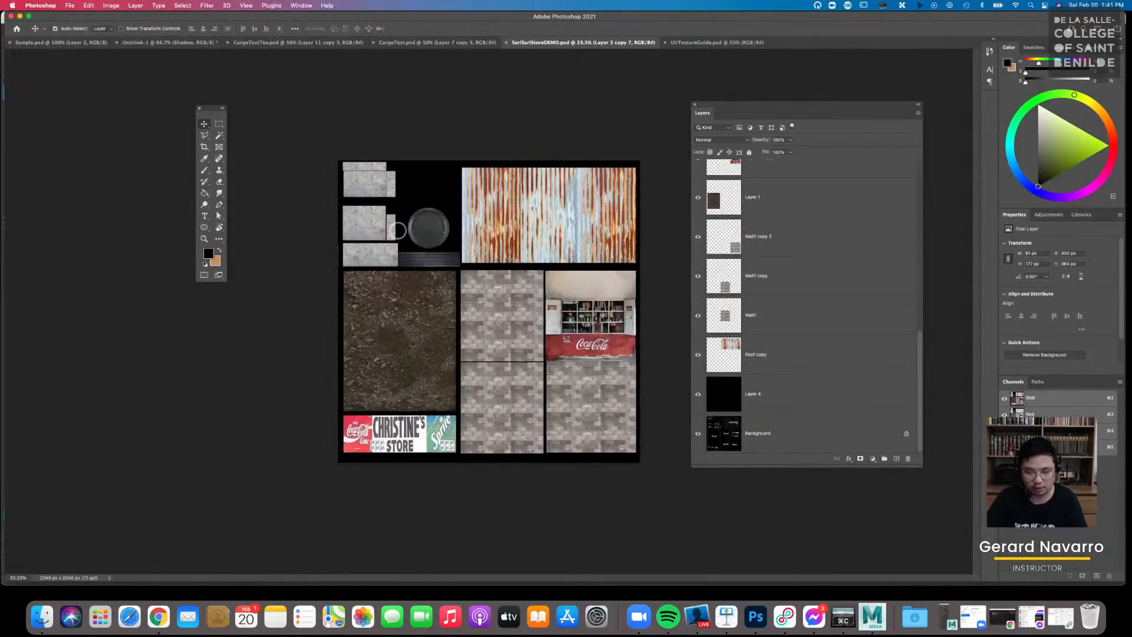
pyautogui.press('super+equal')
pyautogui.press('super+equal')
pyautogui.press('super+equal')
pyautogui.moveTo(337, 197); pyautogui.dragTo(399, 232)
pyautogui.click(403, 221)
pyautogui.press('super+z')
pyautogui.press('super+t')
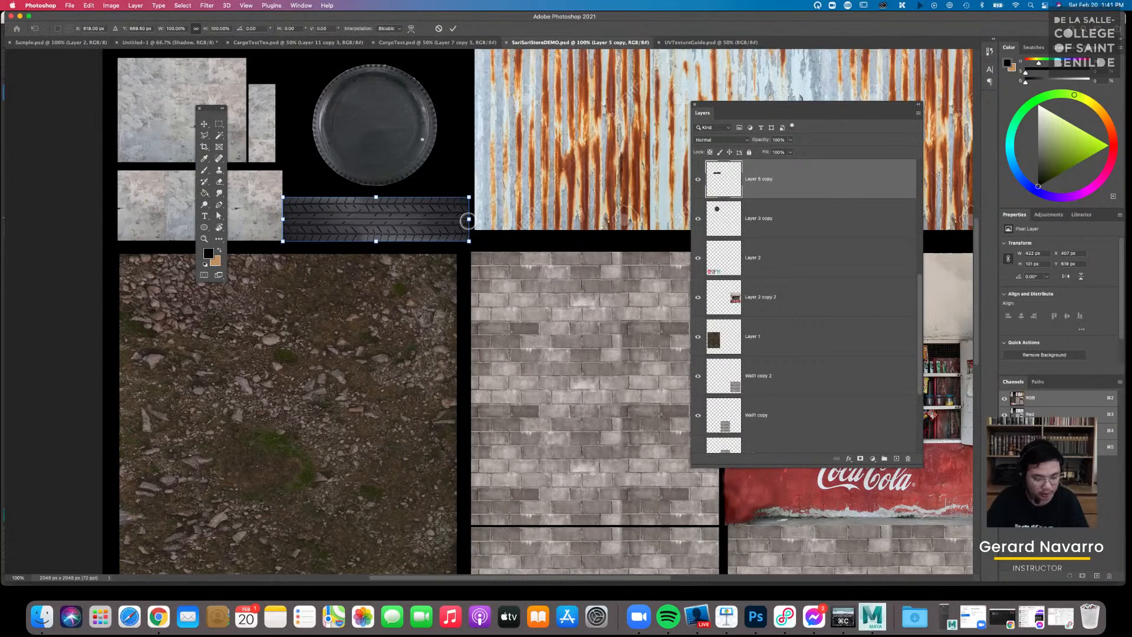
pyautogui.moveTo(469, 220); pyautogui.dragTo(408, 219)
pyautogui.press('Return')
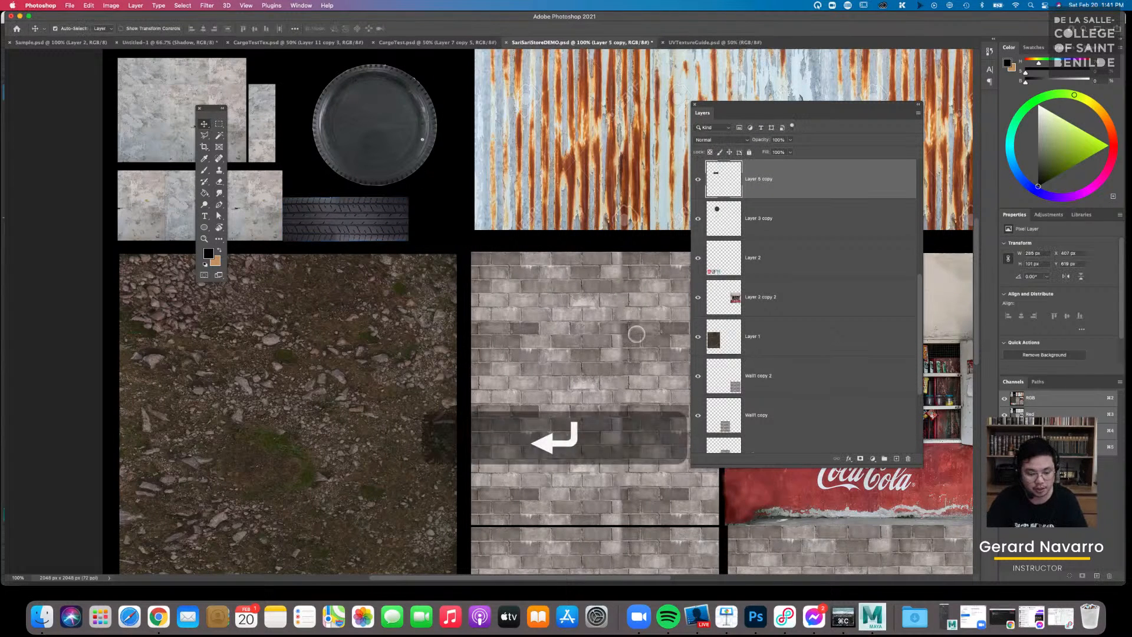
pyautogui.press('super+s')
# Switch to Maya, select the tire and reload the PSD texture mapped to its material's color
pyautogui.press('super+Tab')
pyautogui.scroll(-10, 740, 330)
pyautogui.click(554, 247)
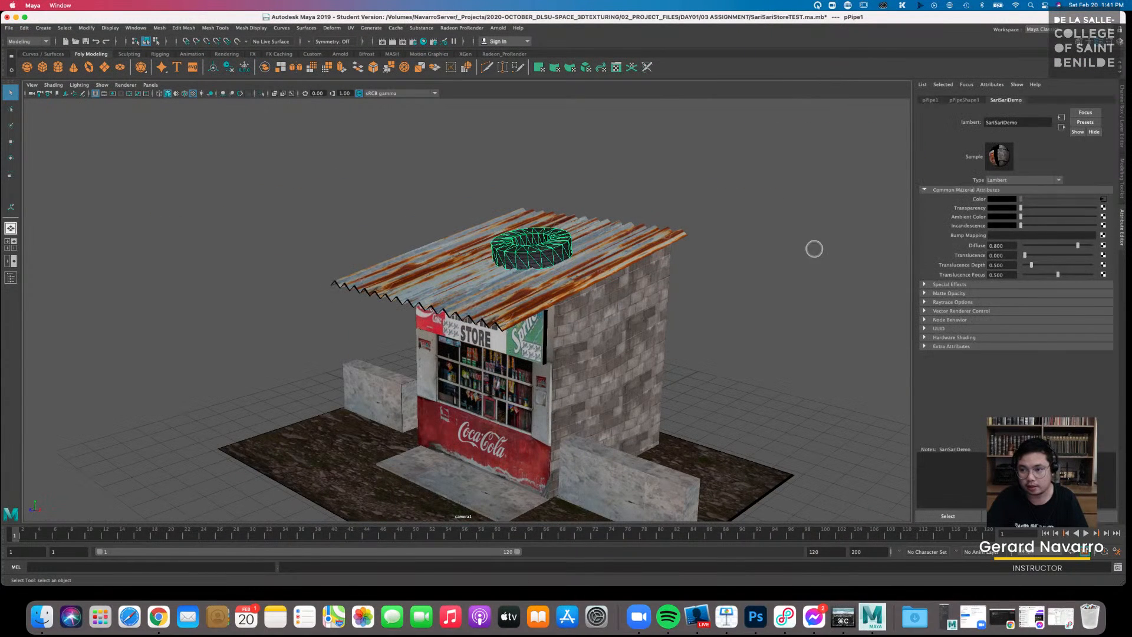
pyautogui.click(1104, 200)
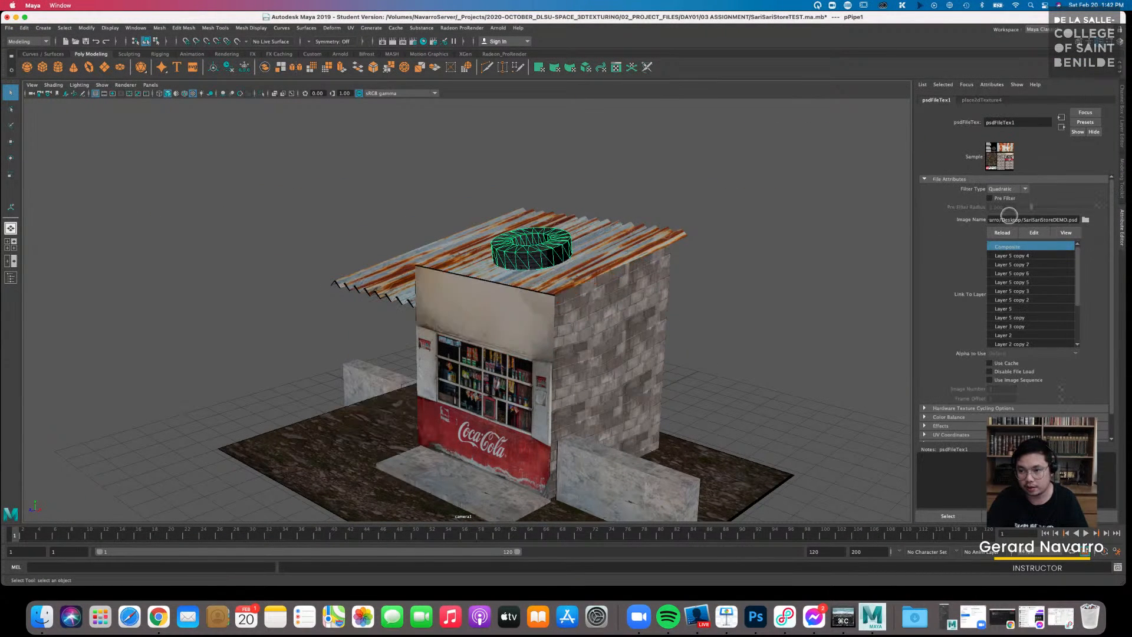
pyautogui.click(740, 229)
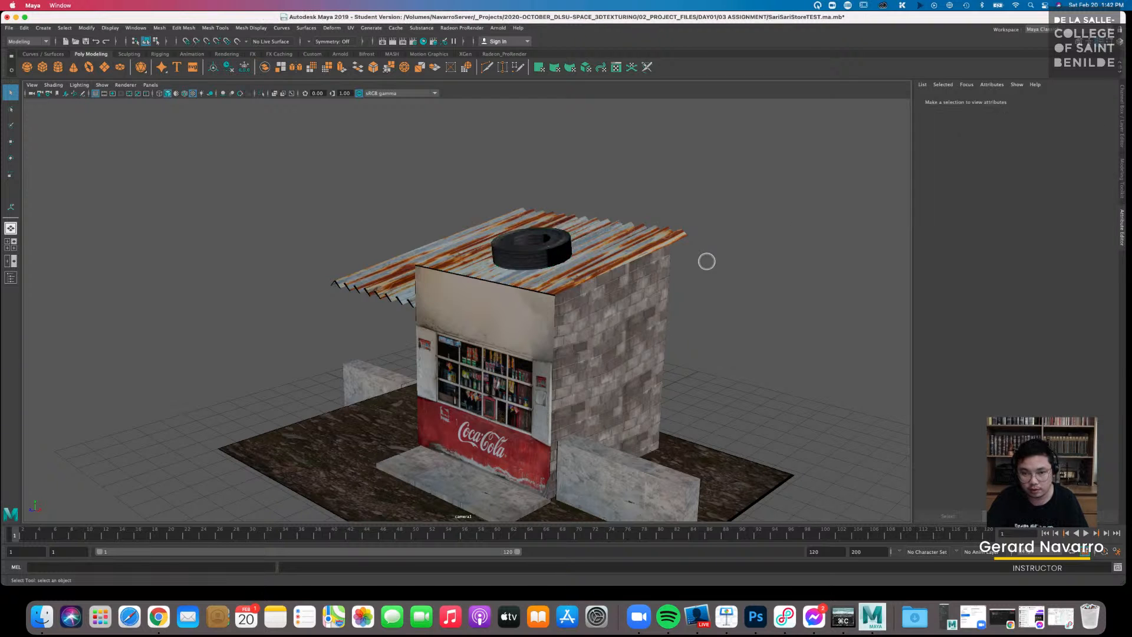
pyautogui.scroll(5, 854, 306)
pyautogui.scroll(-6, 706, 221)
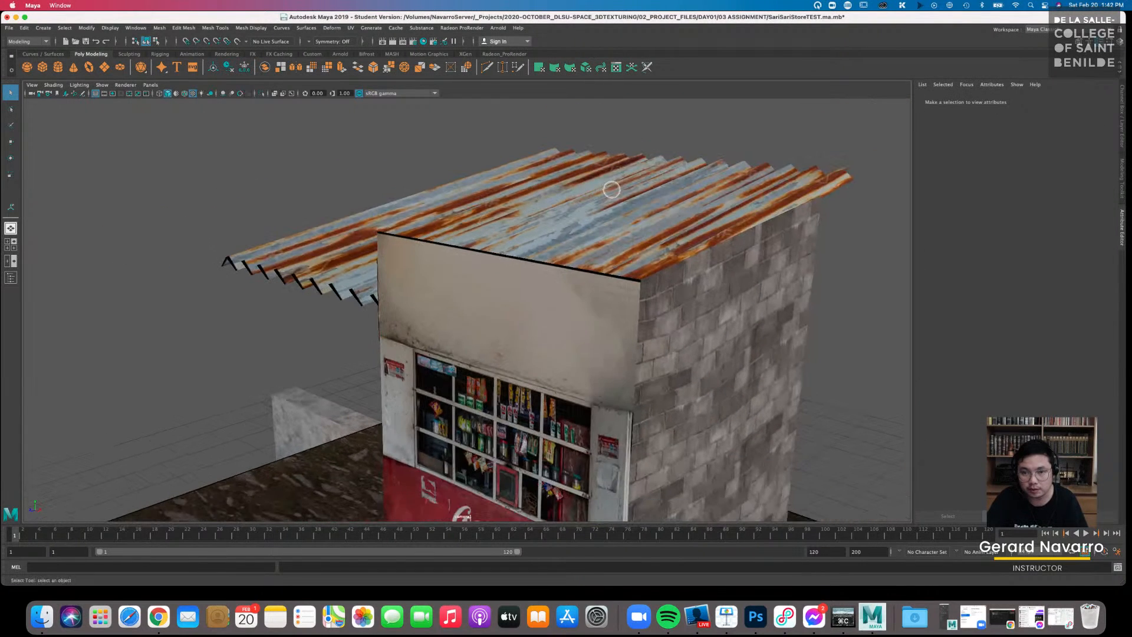
# Break the transparency connection of the tire's SariSariDemo material and inspect the tread on the tire's side
pyautogui.click(560, 230)
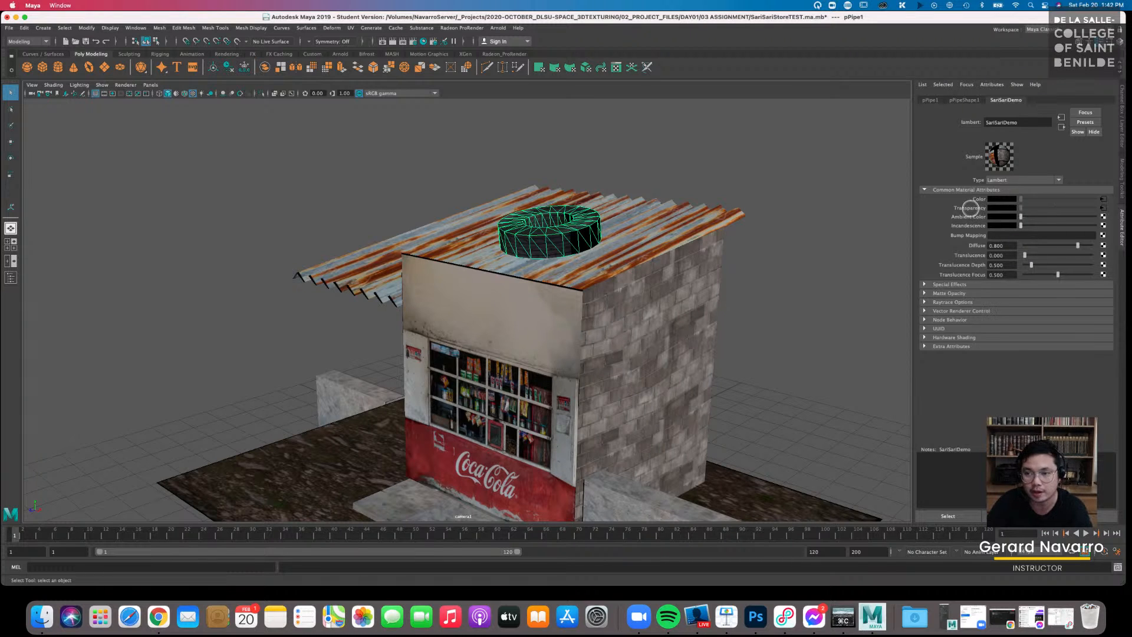
pyautogui.rightClick(970, 208)
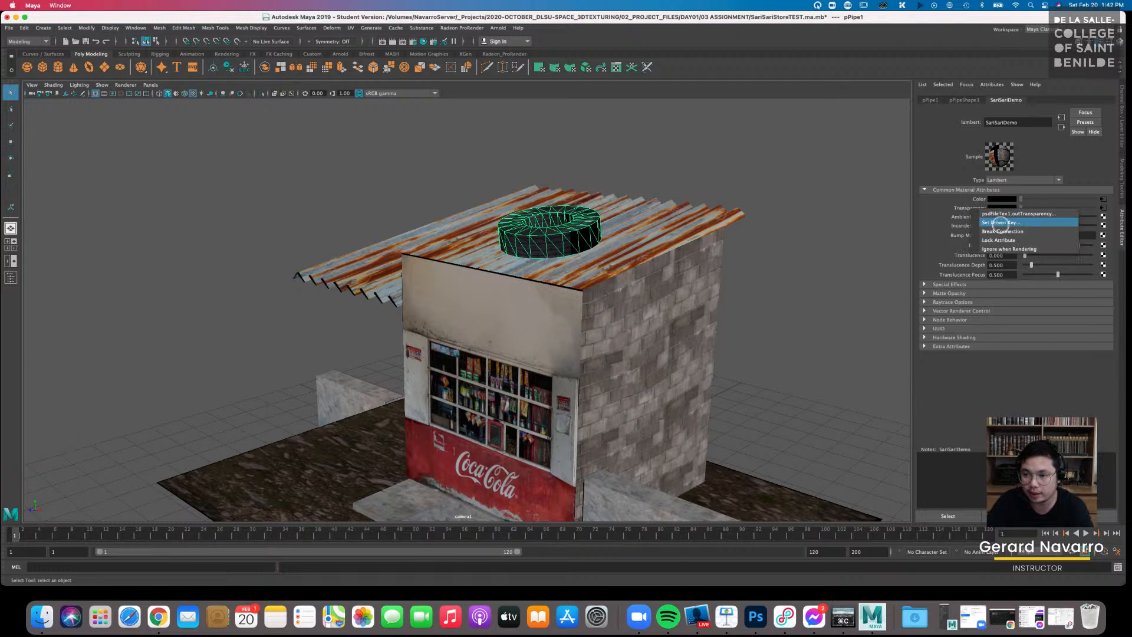
pyautogui.click(1001, 232)
pyautogui.click(800, 188)
pyautogui.scroll(5, 784, 203)
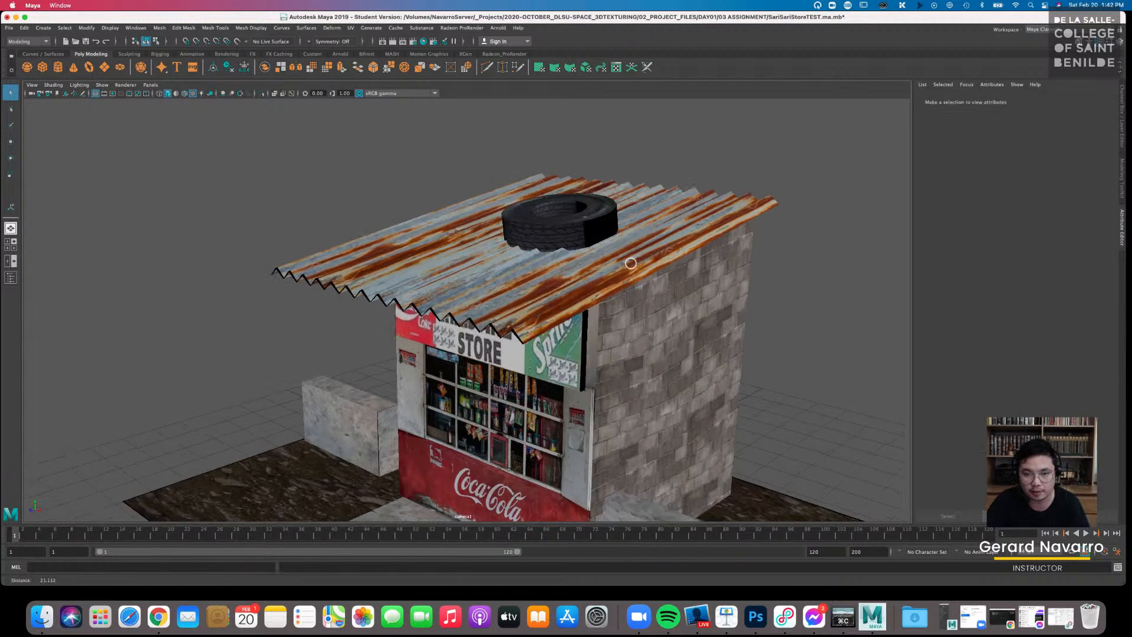
pyautogui.scroll(8, 768, 221)
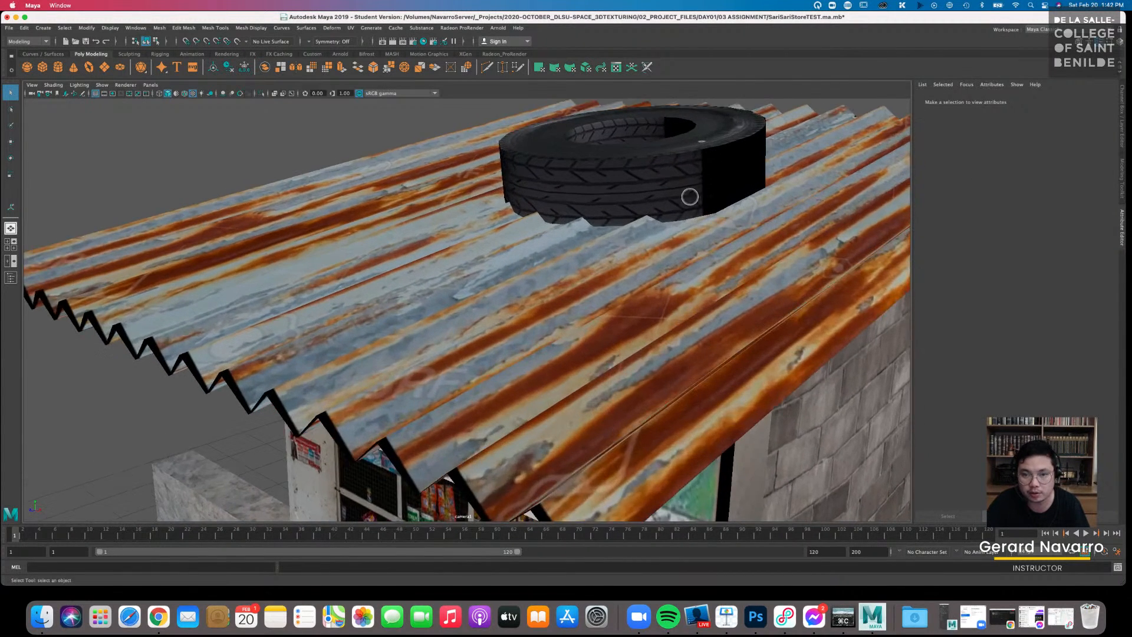
pyautogui.scroll(-5, 753, 207)
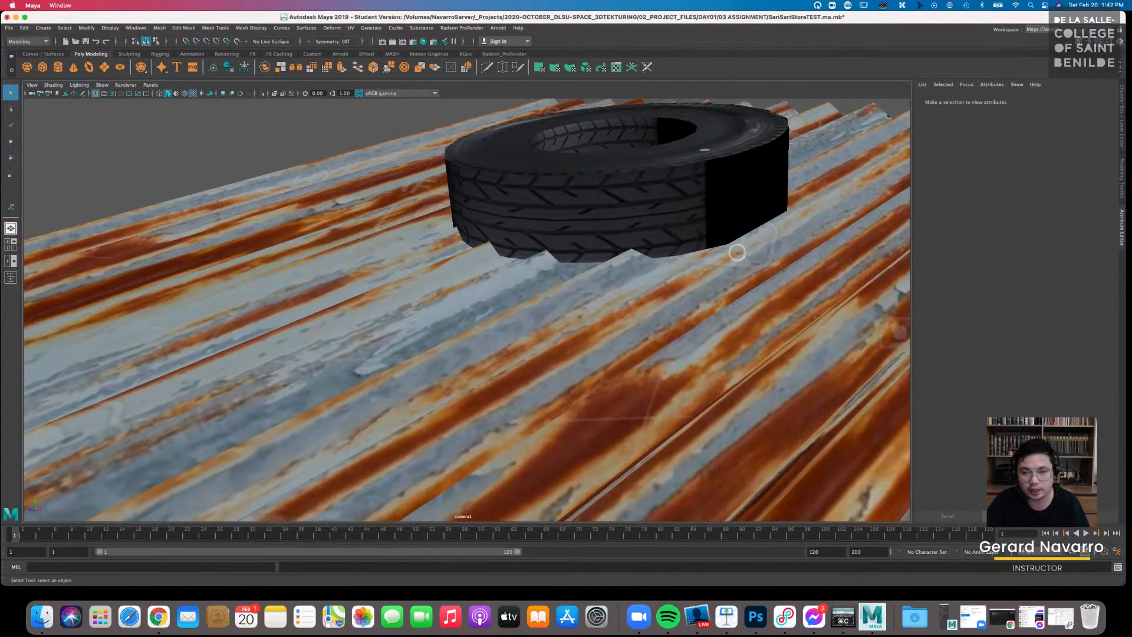
# Switch to Photoshop, duplicate the tire tread strip sideways to fill the remaining UV area, and merge the two tread layers
pyautogui.press('super+Tab')
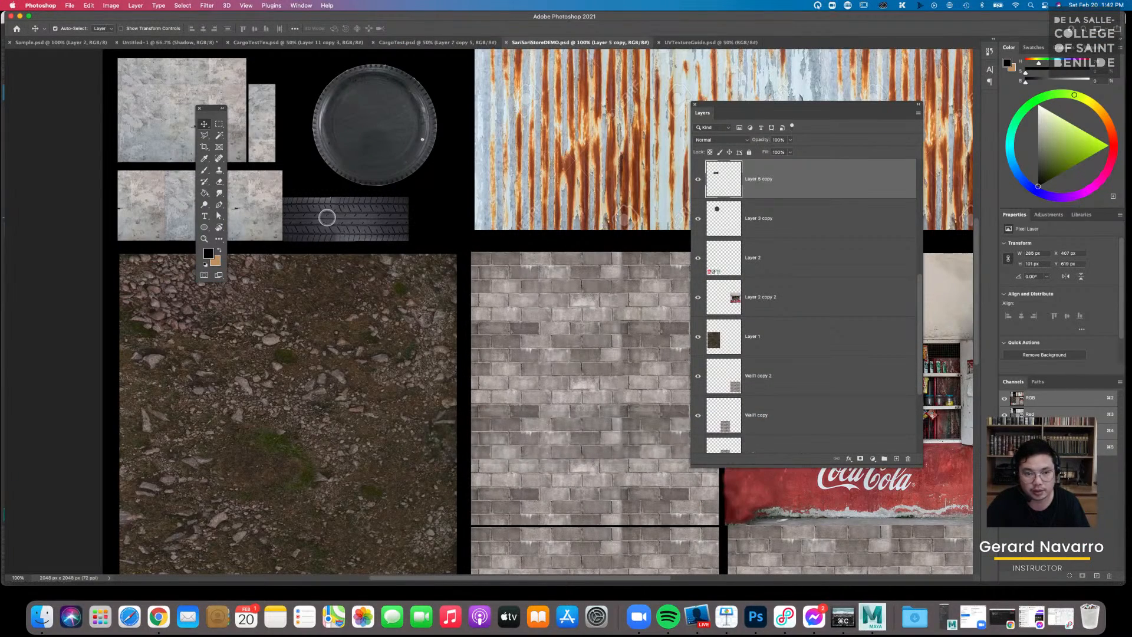
pyautogui.keyDown('alt'); pyautogui.moveTo(318, 217); pyautogui.dragTo(400, 217); pyautogui.keyUp('alt')
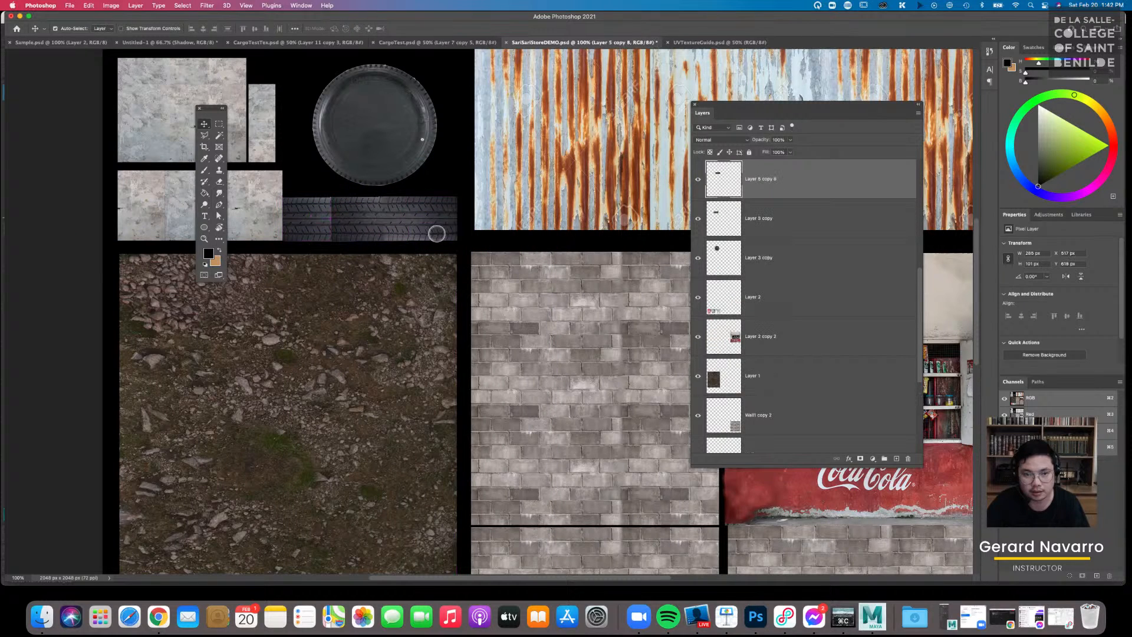
pyautogui.keyDown('shift'); pyautogui.click(798, 228); pyautogui.keyUp('shift')
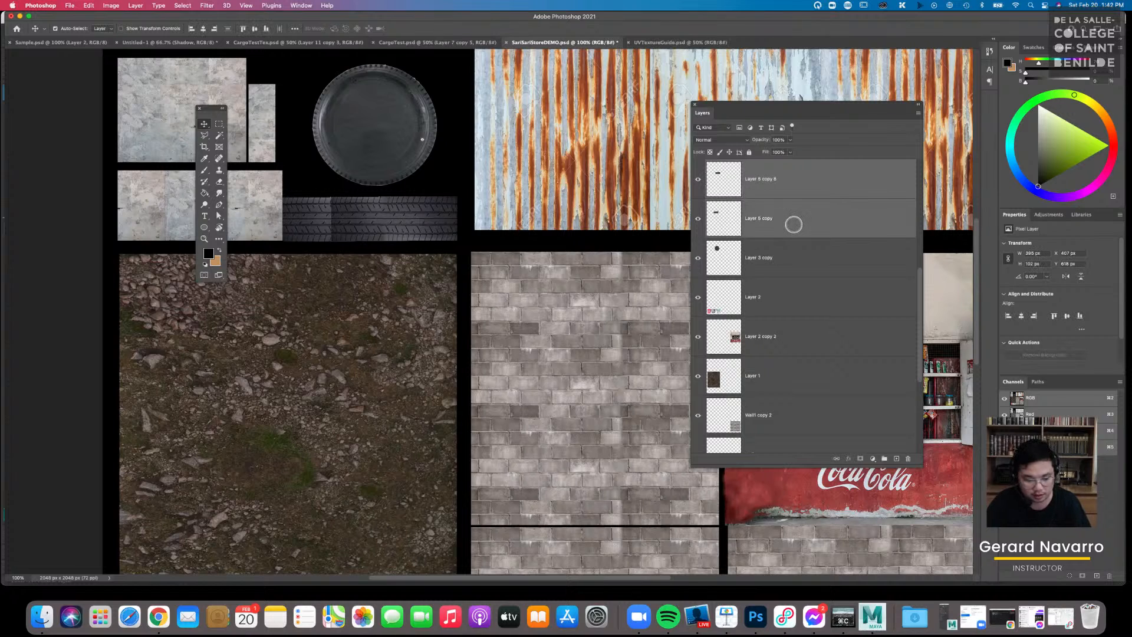
pyautogui.hotkey('ctrl', 'e')
# Blend the vertical seam in the merged tire tread with the Spot Healing Brush and save the texture file
pyautogui.hotkey('ctrl', '=')
pyautogui.hotkey('ctrl', '=')
pyautogui.press('space')
pyautogui.moveTo(349, 181); pyautogui.dragTo(422, 273)
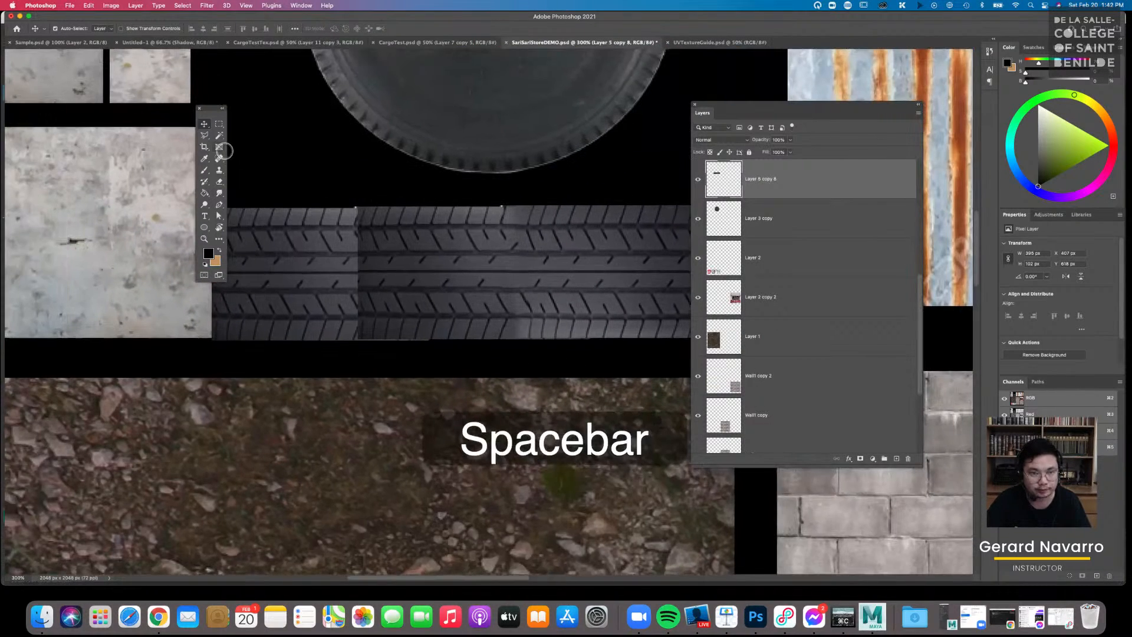
pyautogui.click(218, 157)
pyautogui.moveTo(355, 207)
pyautogui.mouseDown()
pyautogui.moveTo(359, 331)
pyautogui.moveTo(430, 331)
pyautogui.mouseUp()
pyautogui.press('super+z')
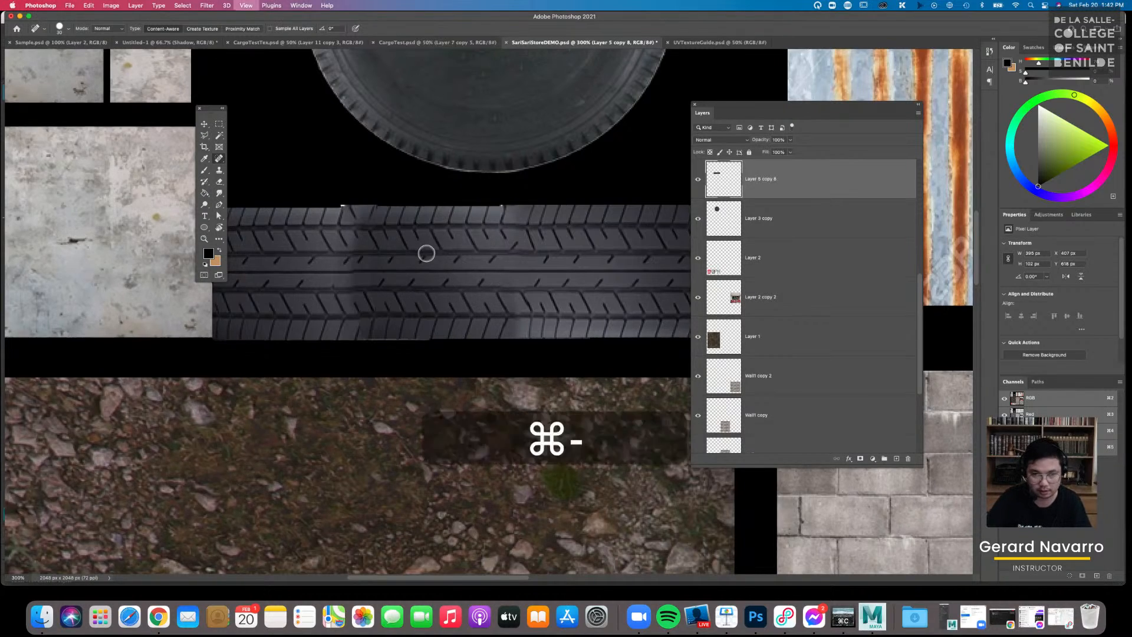
pyautogui.press('super+minus')
pyautogui.press('super+minus')
pyautogui.press('super+s')
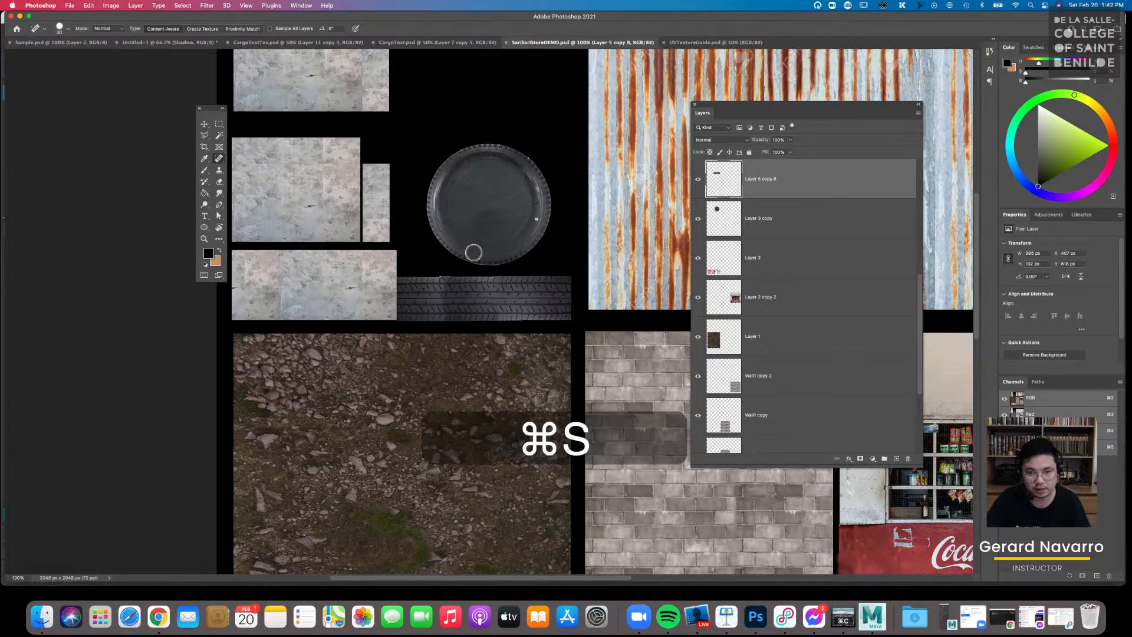
# Switch to Maya and reload the updated SariSariStoreDEMO.psd texture from the tire's material color
pyautogui.press('super+Tab')
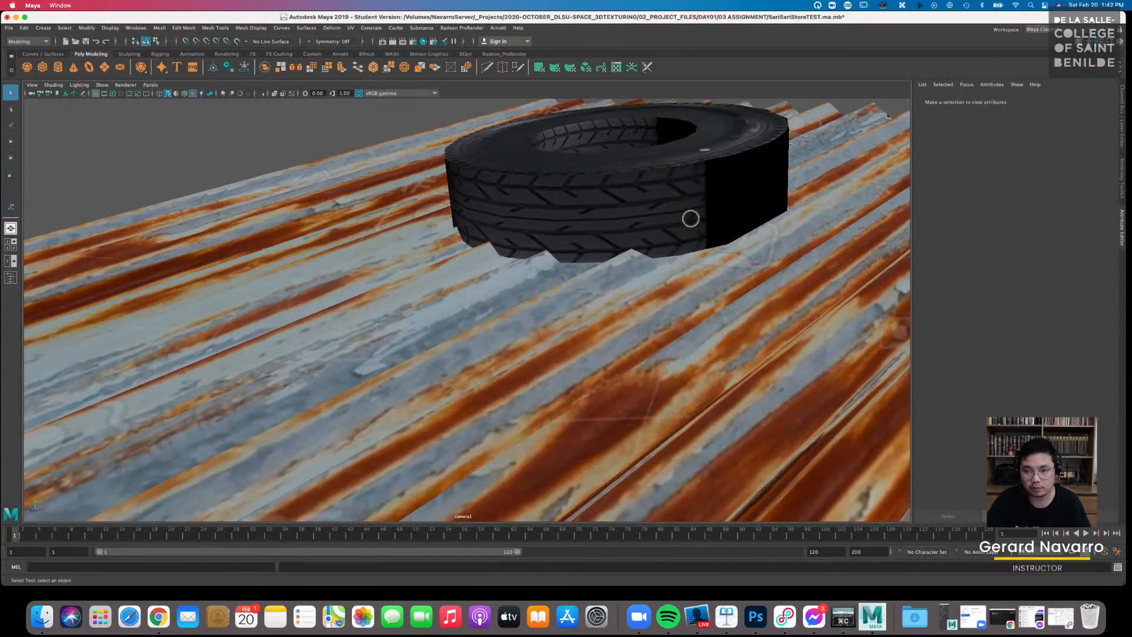
pyautogui.click(688, 217)
pyautogui.click(1103, 200)
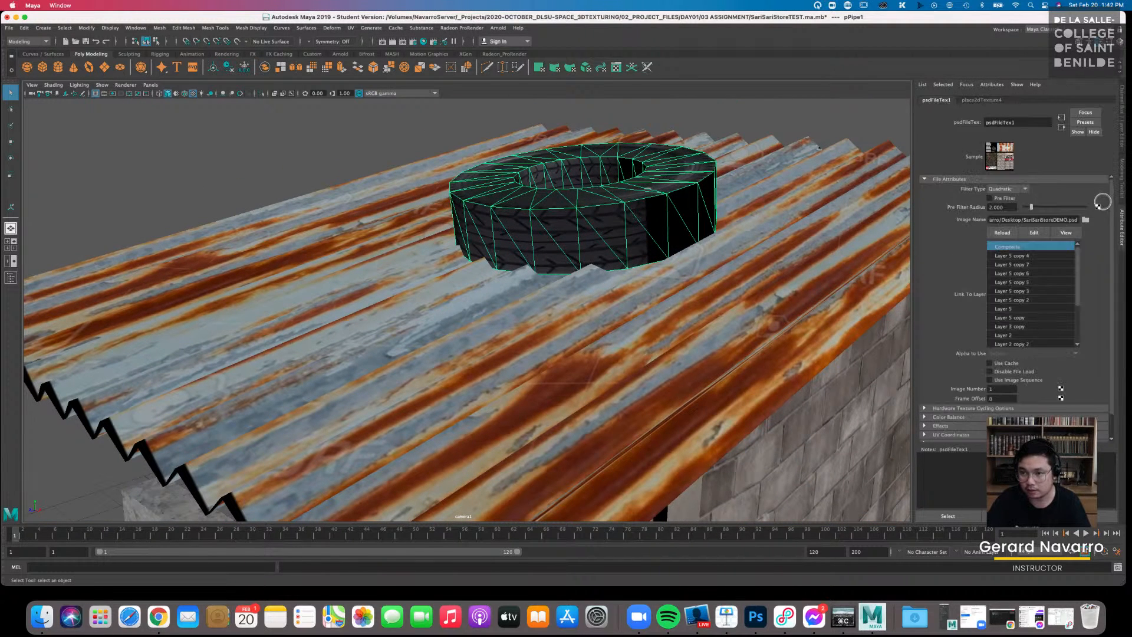
pyautogui.click(1003, 235)
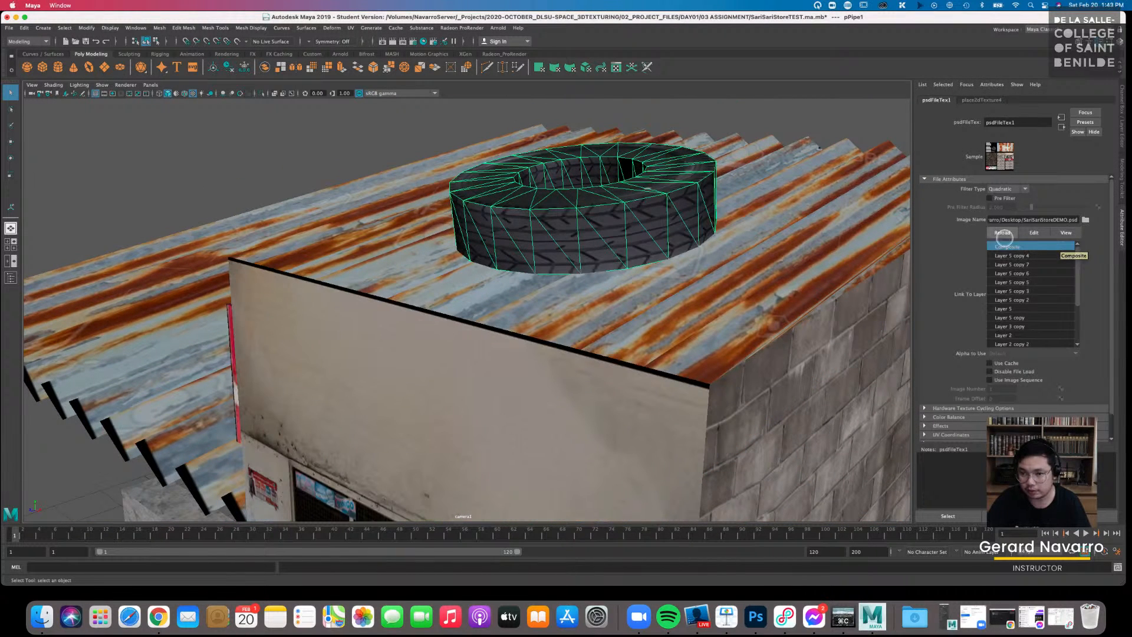
pyautogui.click(767, 205)
# Select the whole store model, break its material's transparency connection again, and deselect the model
pyautogui.keyDown('alt'); pyautogui.moveTo(776, 222); pyautogui.dragTo(554, 272, button='right'); pyautogui.keyUp('alt')
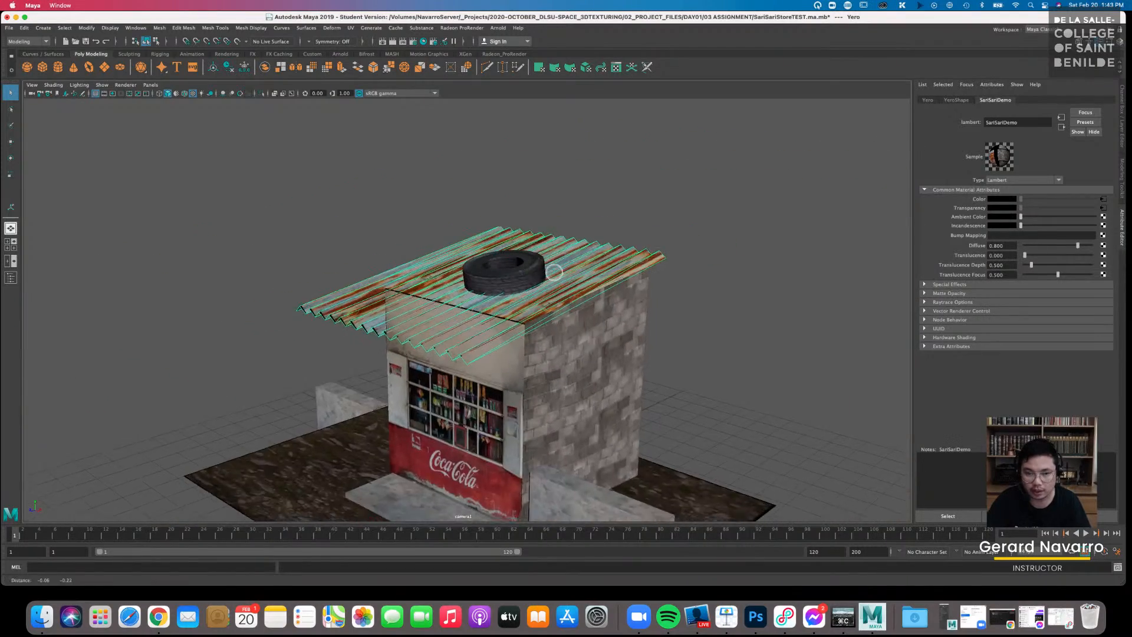
pyautogui.keyDown('alt'); pyautogui.moveTo(554, 272); pyautogui.dragTo(566, 208, button='middle'); pyautogui.keyUp('alt')
pyautogui.moveTo(493, 260)
pyautogui.keyDown('alt'); pyautogui.mouseDown()
pyautogui.moveTo(551, 247)
pyautogui.moveTo(506, 261)
pyautogui.mouseUp(); pyautogui.keyUp('alt')
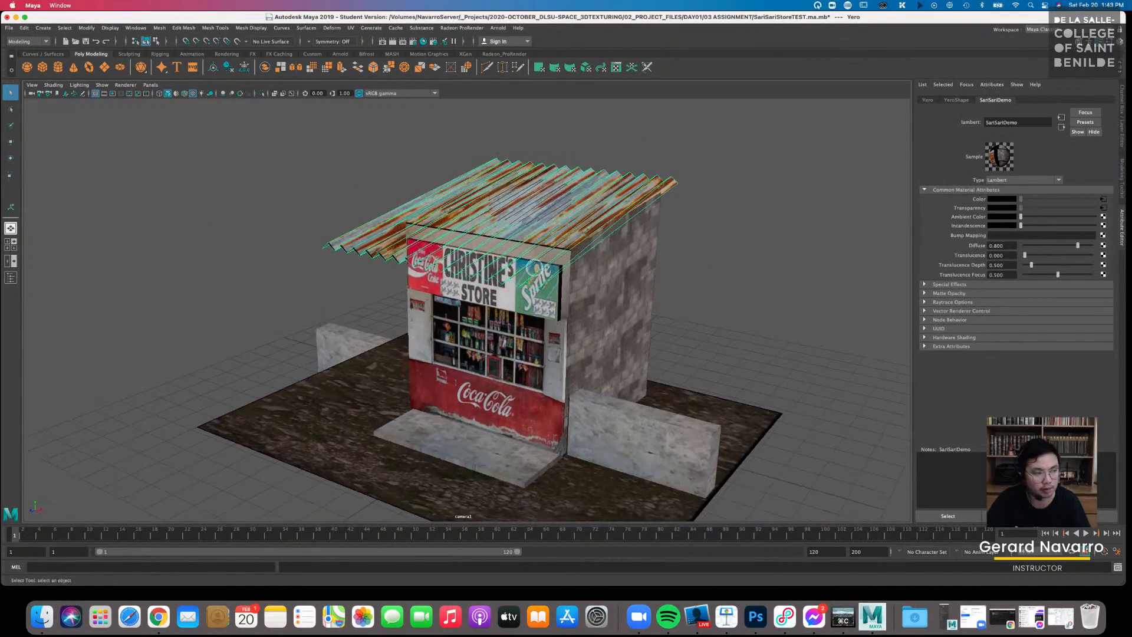
pyautogui.keyDown('alt'); pyautogui.moveTo(519, 263); pyautogui.dragTo(516, 272, button='right'); pyautogui.keyUp('alt')
pyautogui.keyDown('alt'); pyautogui.moveTo(525, 273); pyautogui.dragTo(525, 232, button='middle'); pyautogui.keyUp('alt')
pyautogui.moveTo(320, 235); pyautogui.dragTo(465, 416)
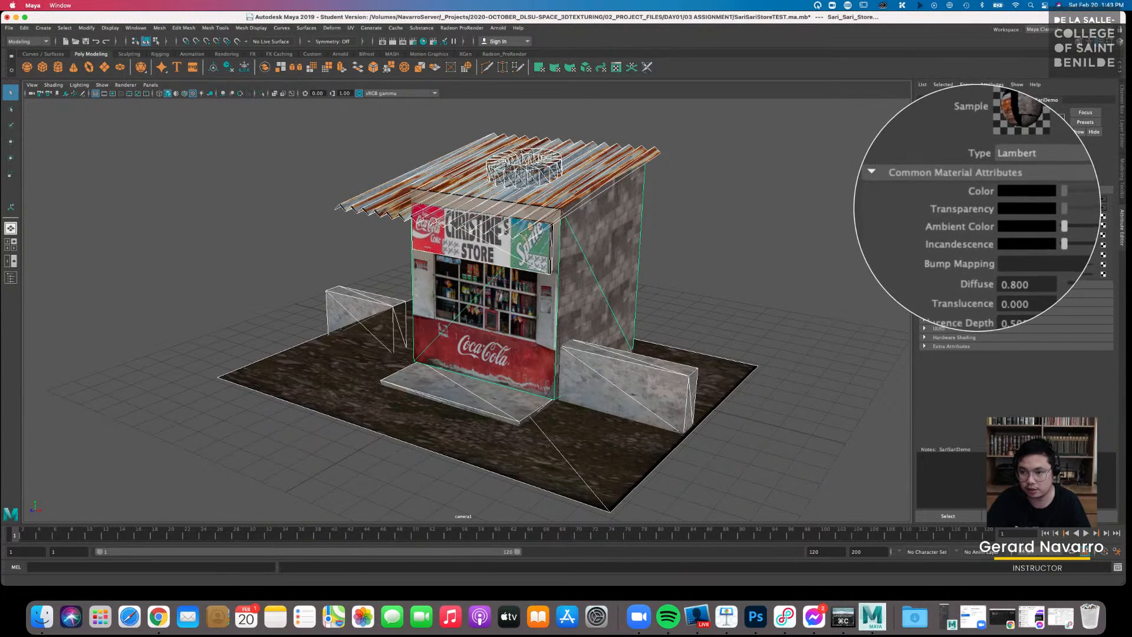
pyautogui.rightClick(976, 207)
pyautogui.click(995, 227)
pyautogui.click(765, 234)
pyautogui.keyDown('alt'); pyautogui.moveTo(765, 234); pyautogui.dragTo(598, 262); pyautogui.keyUp('alt')
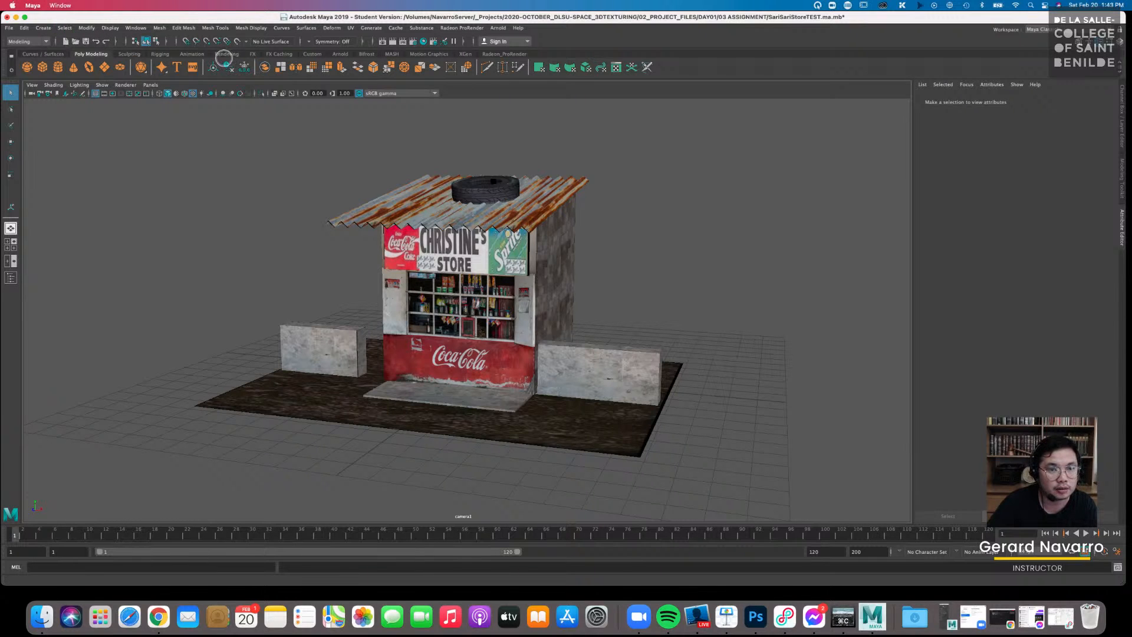
# Create a point light in the store scene from the Rendering tools
pyautogui.click(282, 55)
pyautogui.click(475, 55)
pyautogui.click(227, 55)
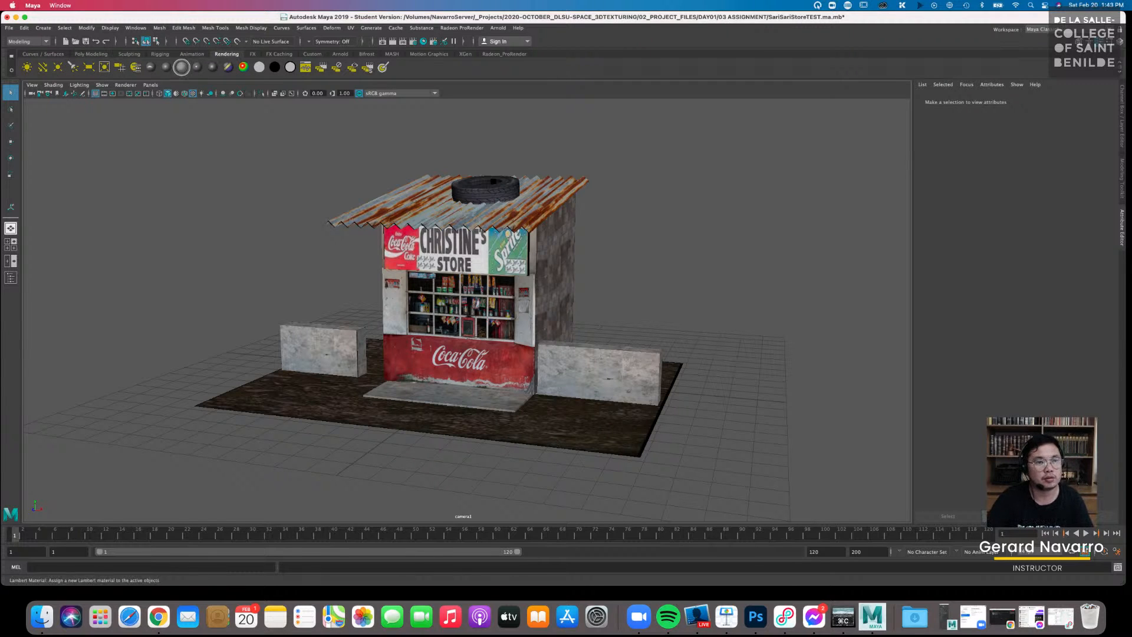
pyautogui.click(43, 27)
pyautogui.moveTo(89, 77)
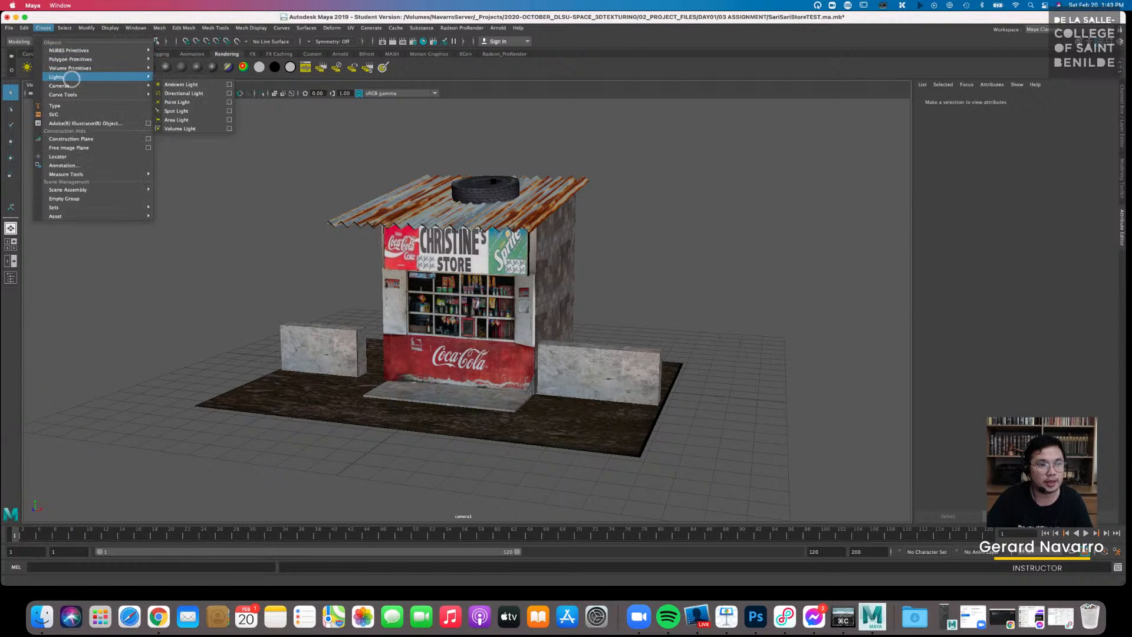
pyautogui.click(233, 57)
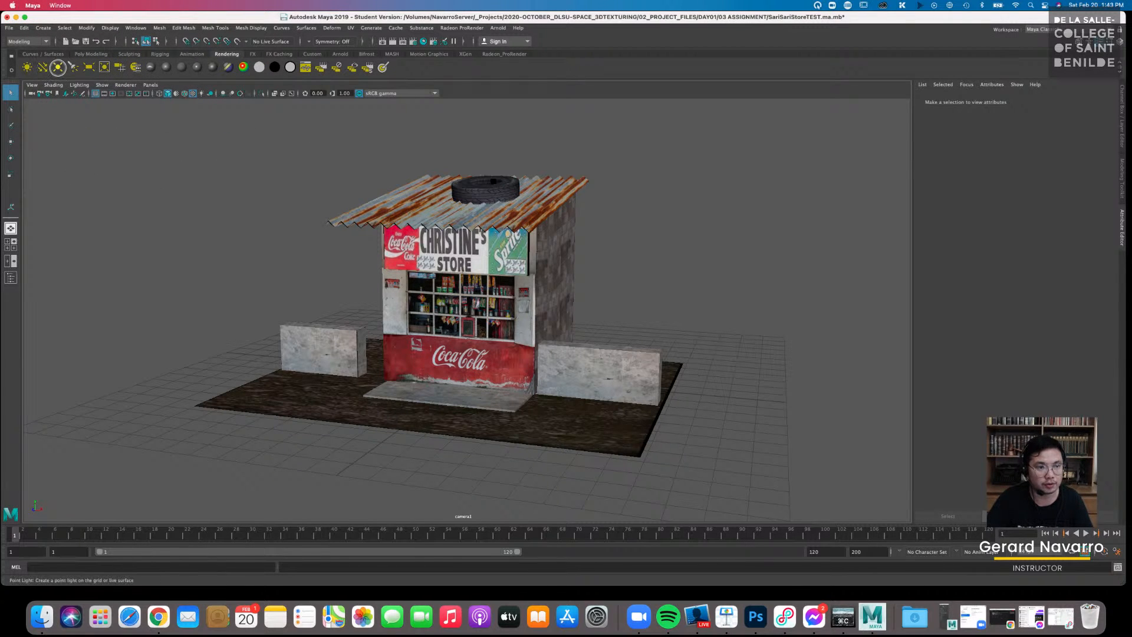
pyautogui.click(58, 67)
pyautogui.scroll(-3, 335, 311)
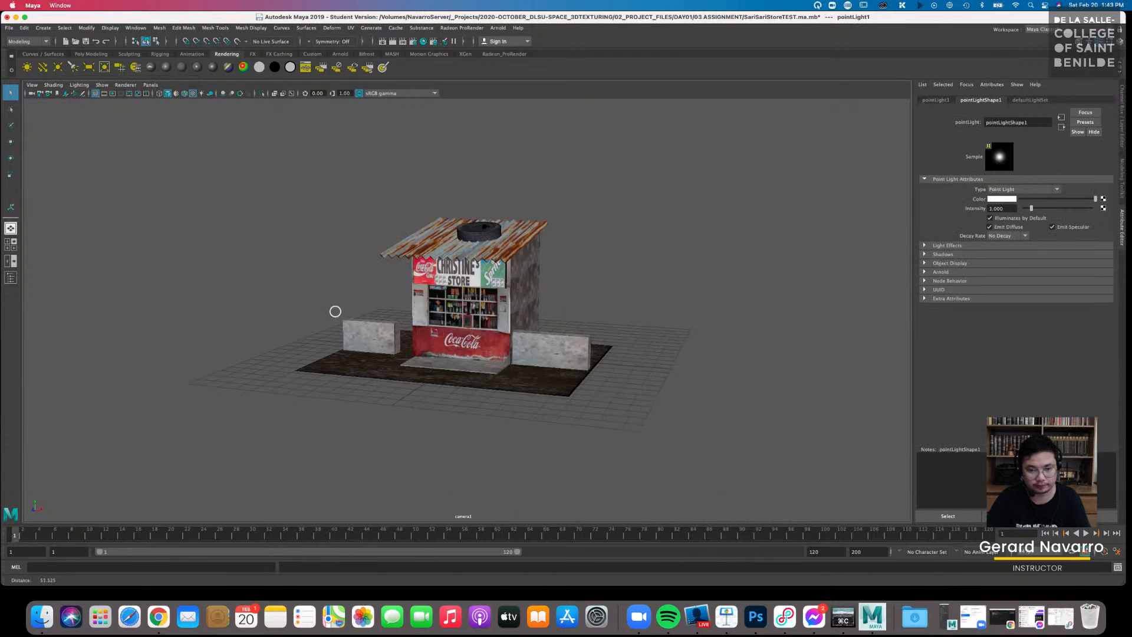
# Move the point light above the front corner of the store's roof and show the scene lit by its lights
pyautogui.press('w')
pyautogui.keyDown('alt'); pyautogui.moveTo(511, 340); pyautogui.dragTo(316, 375); pyautogui.keyUp('alt')
pyautogui.moveTo(368, 220)
pyautogui.mouseDown()
pyautogui.moveTo(403, 205)
pyautogui.moveTo(404, 169)
pyautogui.mouseUp()
pyautogui.press('7')
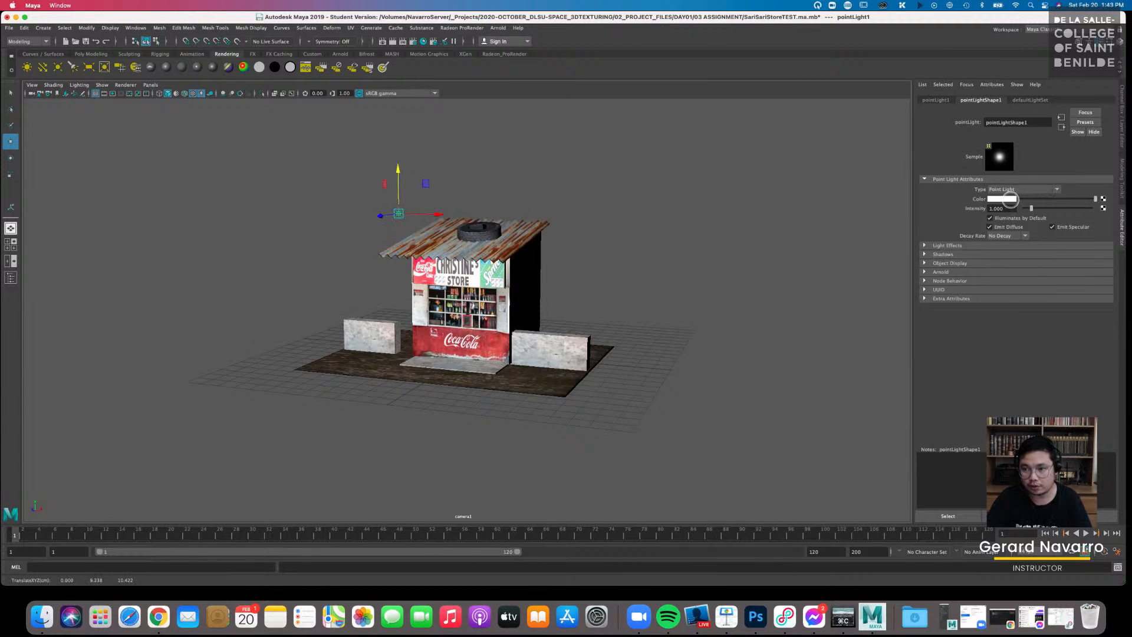
# Dim the point light's color to a warm grey and turn on its depth map shadows
pyautogui.click(1009, 199)
pyautogui.moveTo(1074, 207)
pyautogui.mouseDown()
pyautogui.moveTo(1068, 200)
pyautogui.moveTo(1095, 192)
pyautogui.moveTo(1063, 209)
pyautogui.mouseUp()
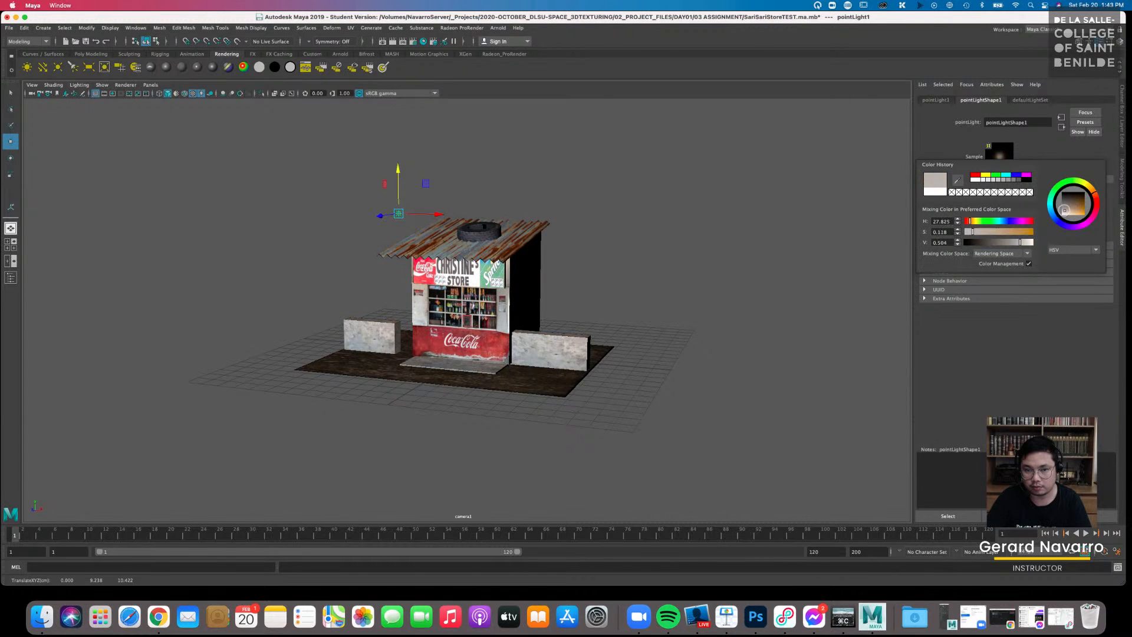
pyautogui.keyDown('alt'); pyautogui.moveTo(688, 217); pyautogui.dragTo(664, 217); pyautogui.keyUp('alt')
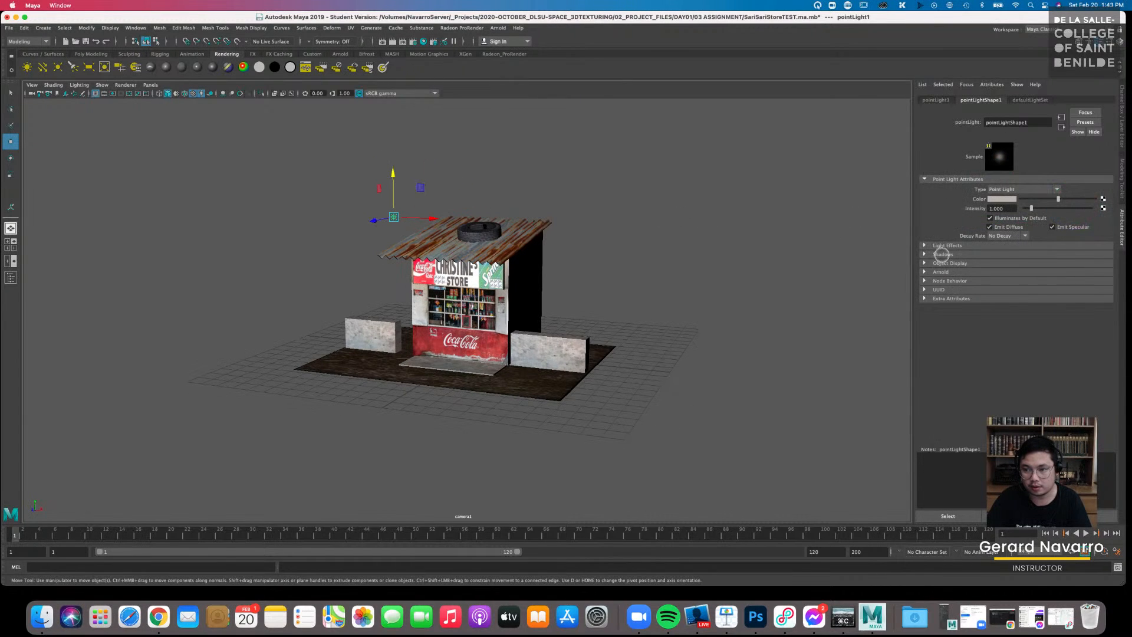
pyautogui.click(942, 254)
pyautogui.click(1008, 281)
pyautogui.keyDown('alt'); pyautogui.moveTo(733, 258); pyautogui.dragTo(854, 276, button='right'); pyautogui.keyUp('alt')
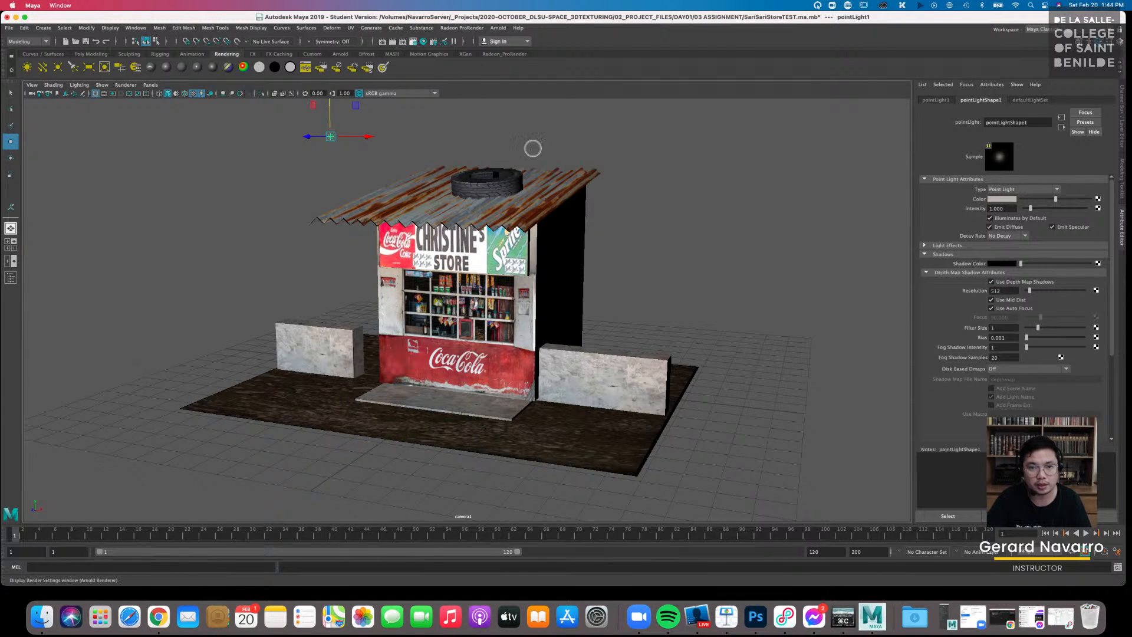
# Set the scene's renderer to Maya Software, close the render settings and deselect the light
pyautogui.click(347, 98)
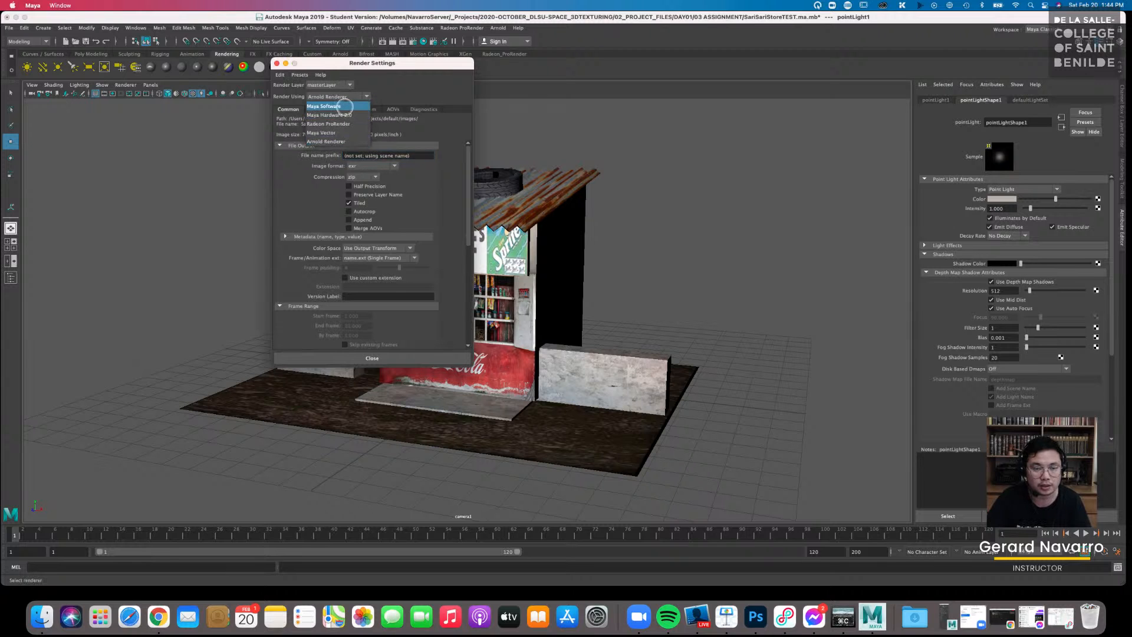
pyautogui.click(333, 97)
pyautogui.moveTo(391, 61); pyautogui.dragTo(817, 129)
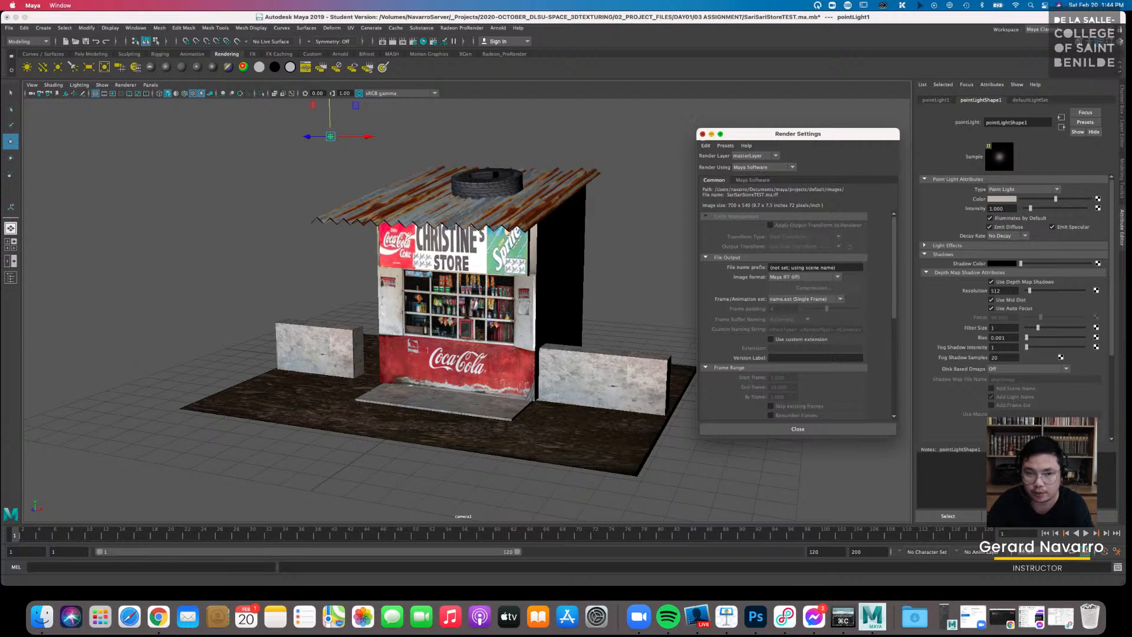
pyautogui.click(702, 134)
pyautogui.click(657, 143)
# Render the store from camera1 and place the Render View clear of the model
pyautogui.keyDown('alt'); pyautogui.moveTo(639, 235); pyautogui.dragTo(563, 223); pyautogui.keyUp('alt')
pyautogui.keyDown('alt'); pyautogui.moveTo(563, 222); pyautogui.dragTo(607, 242, button='right'); pyautogui.keyUp('alt')
pyautogui.keyDown('alt'); pyautogui.moveTo(568, 223); pyautogui.dragTo(551, 213); pyautogui.keyUp('alt')
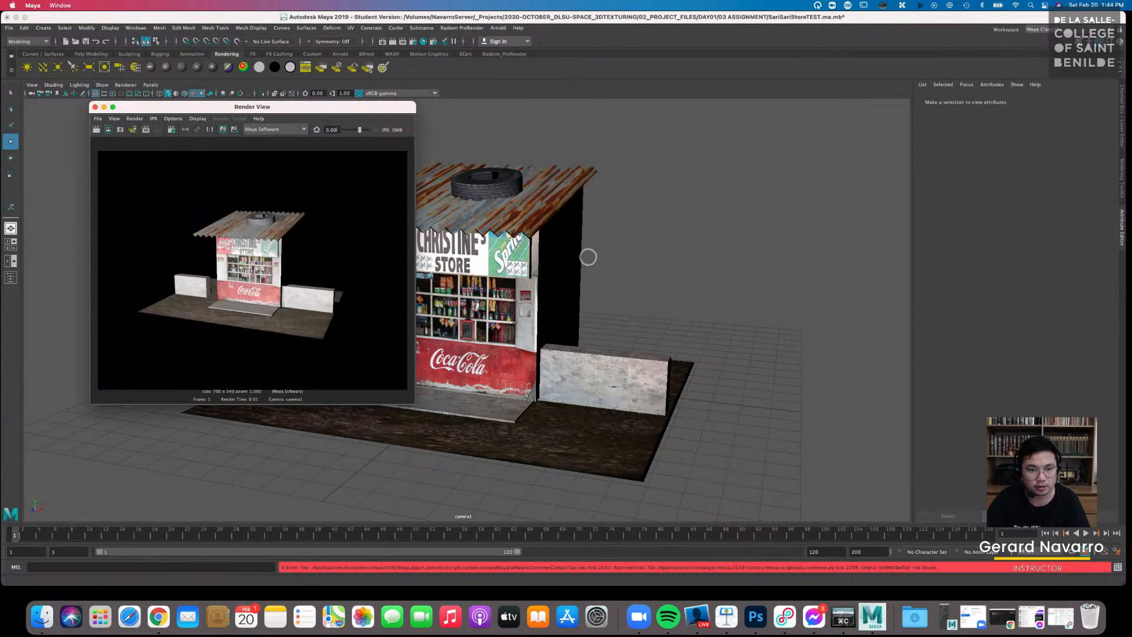
pyautogui.moveTo(387, 106); pyautogui.dragTo(298, 204)
pyautogui.scroll(-5, 454, 224)
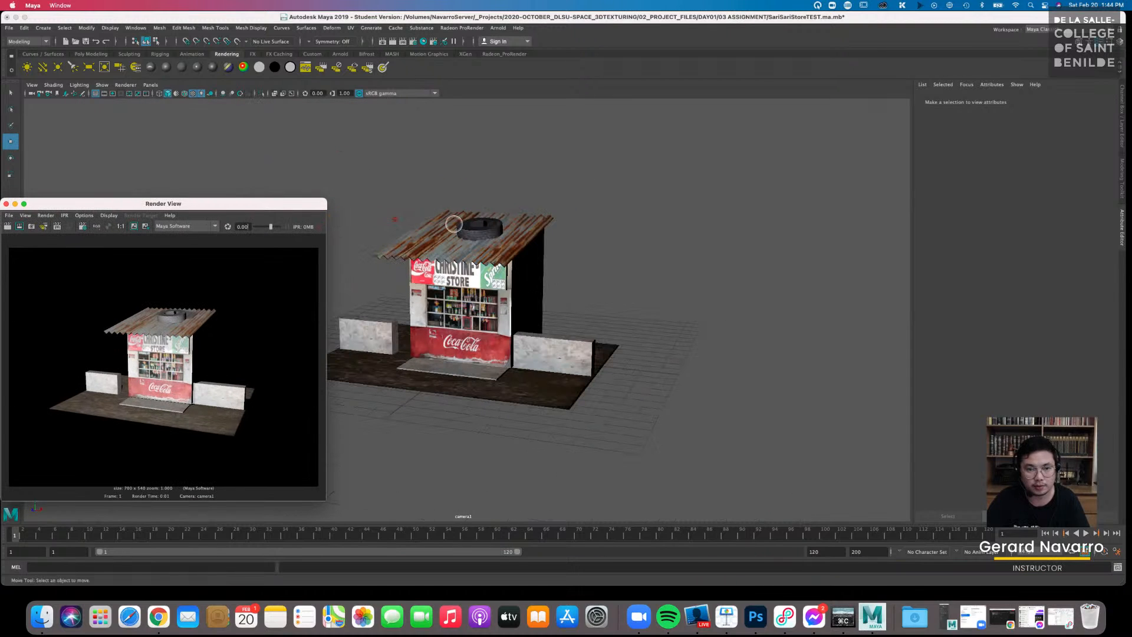
# Duplicate the point light and move the copy to the opposite side of the store, above roof height
pyautogui.click(398, 222)
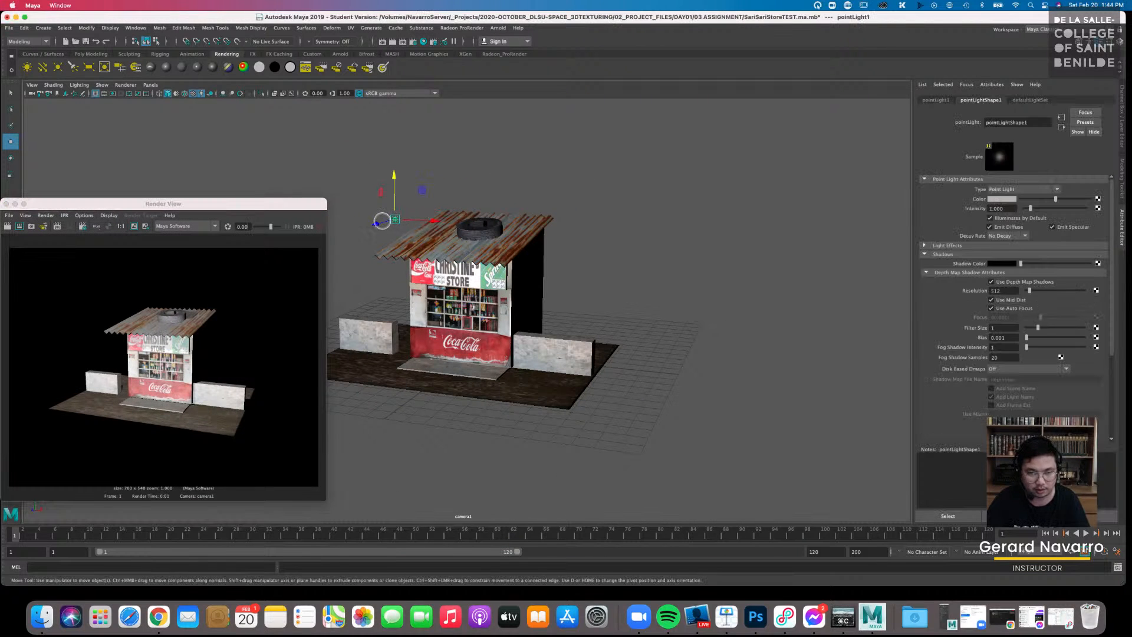
pyautogui.press('super+d')
pyautogui.moveTo(382, 220); pyautogui.dragTo(698, 183)
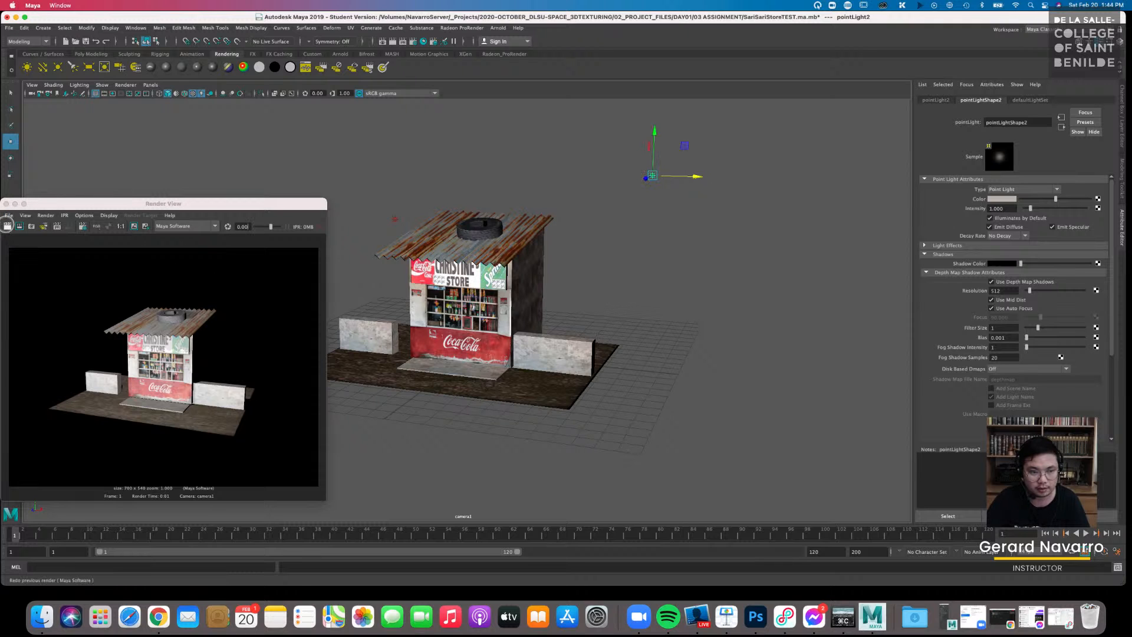
# Re-render the store from a closer camera view with both point lights in place
pyautogui.click(7, 225)
pyautogui.scroll(5, 505, 340)
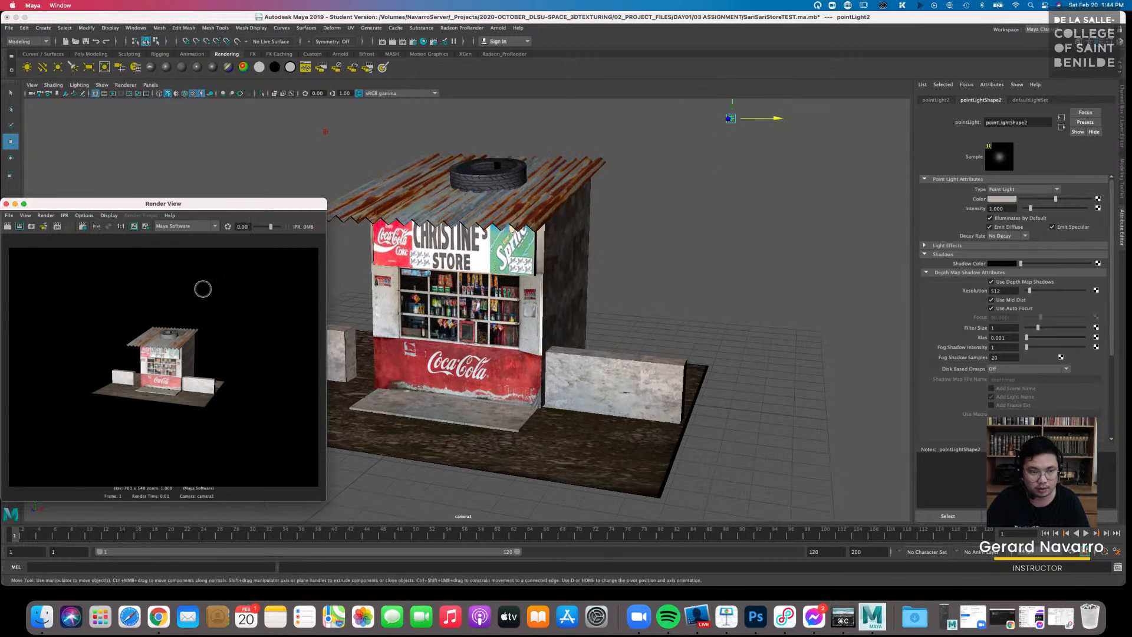
pyautogui.click(8, 226)
pyautogui.moveTo(502, 313)
pyautogui.keyDown('alt'); pyautogui.mouseDown()
pyautogui.moveTo(575, 299)
pyautogui.moveTo(503, 295)
pyautogui.mouseUp(); pyautogui.keyUp('alt')
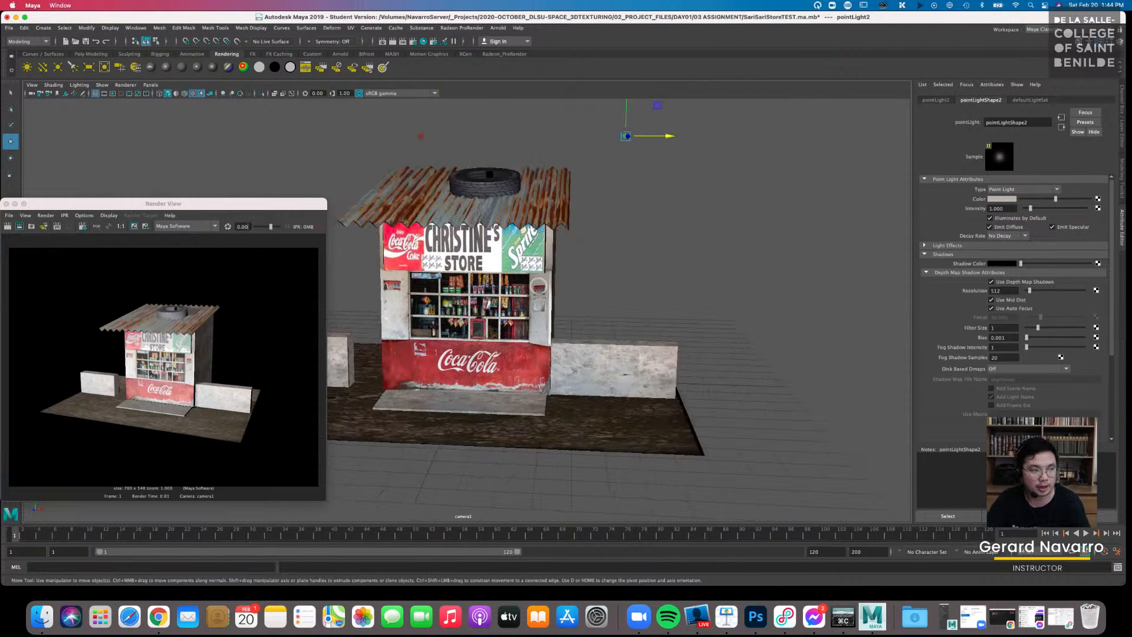
# Examine the lit store from other angles beside the render and close the Render View
pyautogui.moveTo(267, 205); pyautogui.dragTo(1021, 219)
pyautogui.keyDown('alt'); pyautogui.moveTo(647, 238); pyautogui.dragTo(642, 245); pyautogui.keyUp('alt')
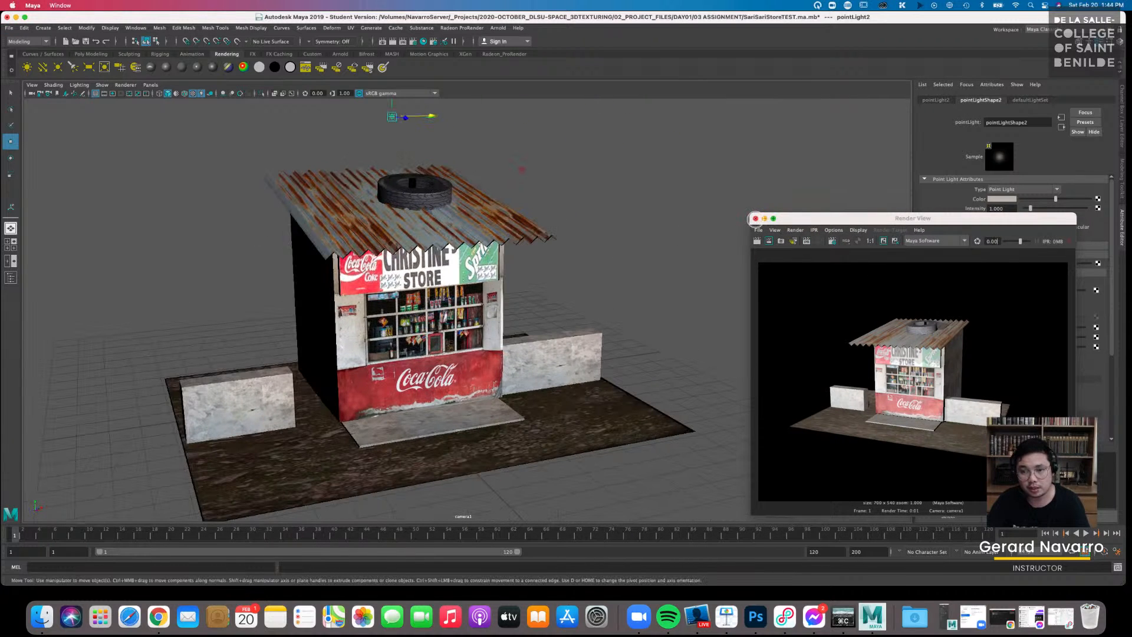
pyautogui.keyDown('alt'); pyautogui.moveTo(602, 235); pyautogui.dragTo(695, 217, button='middle'); pyautogui.keyUp('alt')
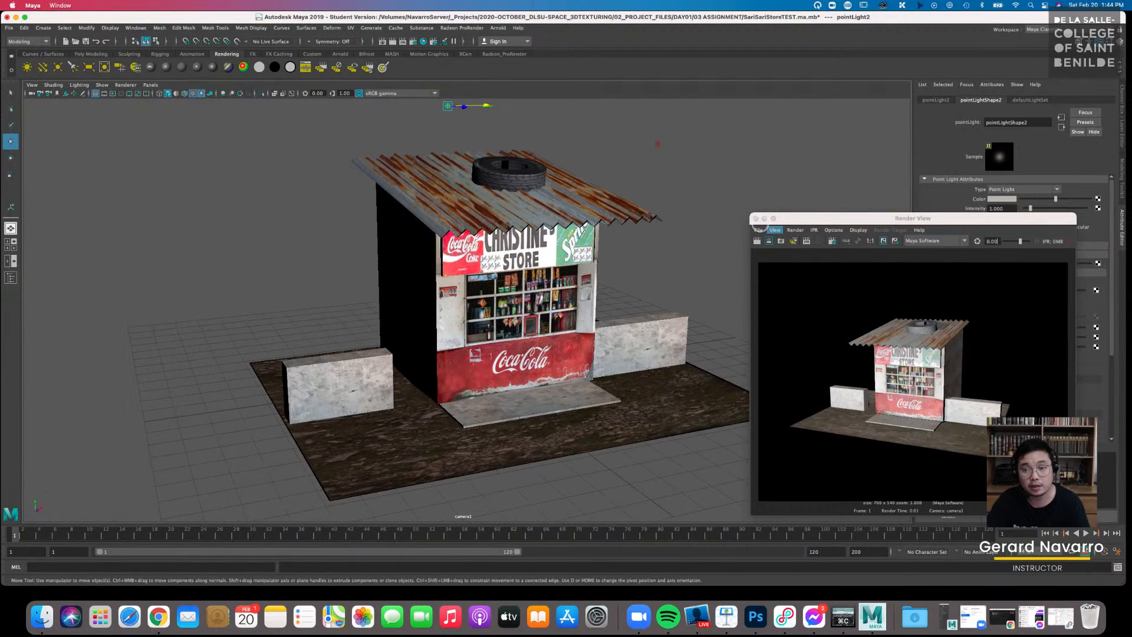
pyautogui.click(756, 219)
pyautogui.scroll(-5, 747, 243)
pyautogui.keyDown('alt'); pyautogui.moveTo(730, 230); pyautogui.dragTo(663, 246); pyautogui.keyUp('alt')
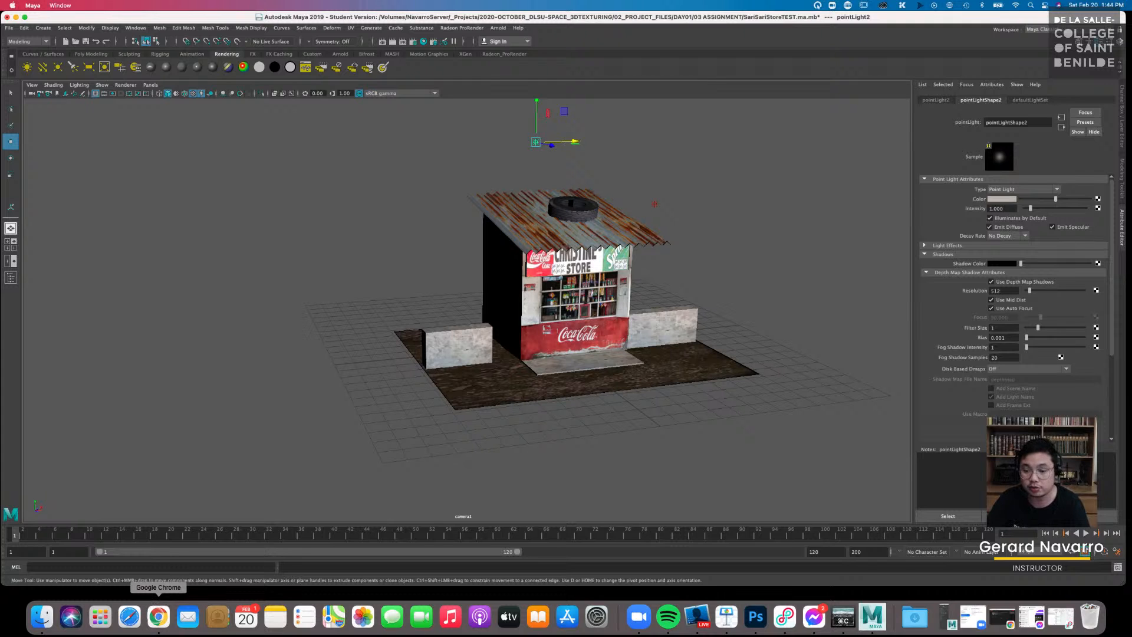
# Switch to Photoshop and examine the whole SariSariStoreDEMO.psd texture sheet
pyautogui.click(756, 616)
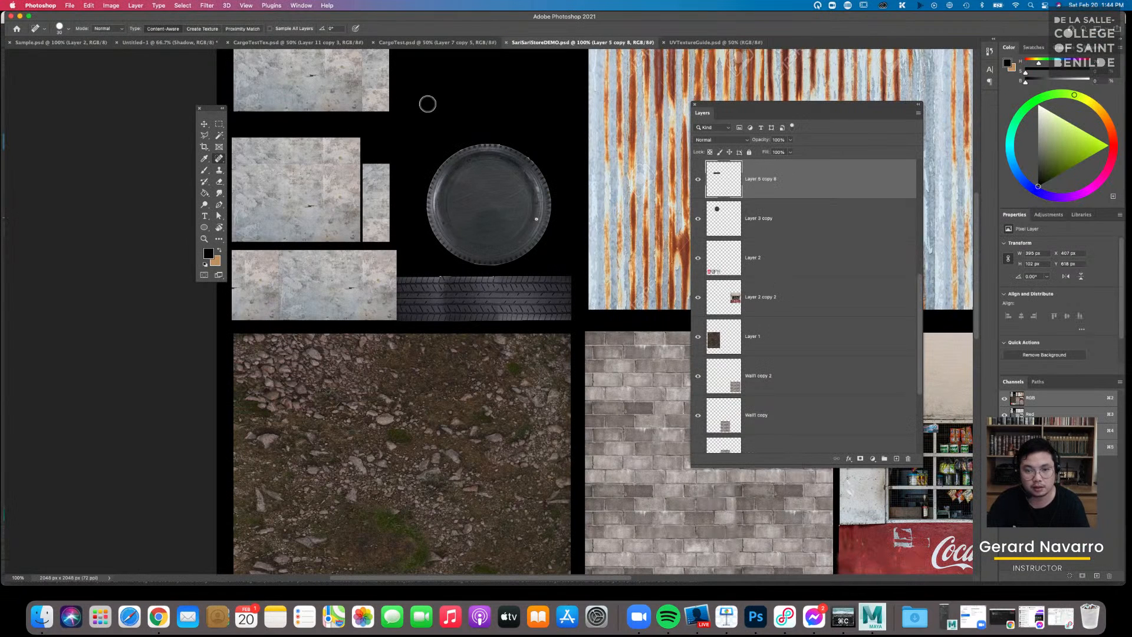
pyautogui.press('super+minus')
pyautogui.press('super+minus')
pyautogui.press('super+minus')
pyautogui.press('space')
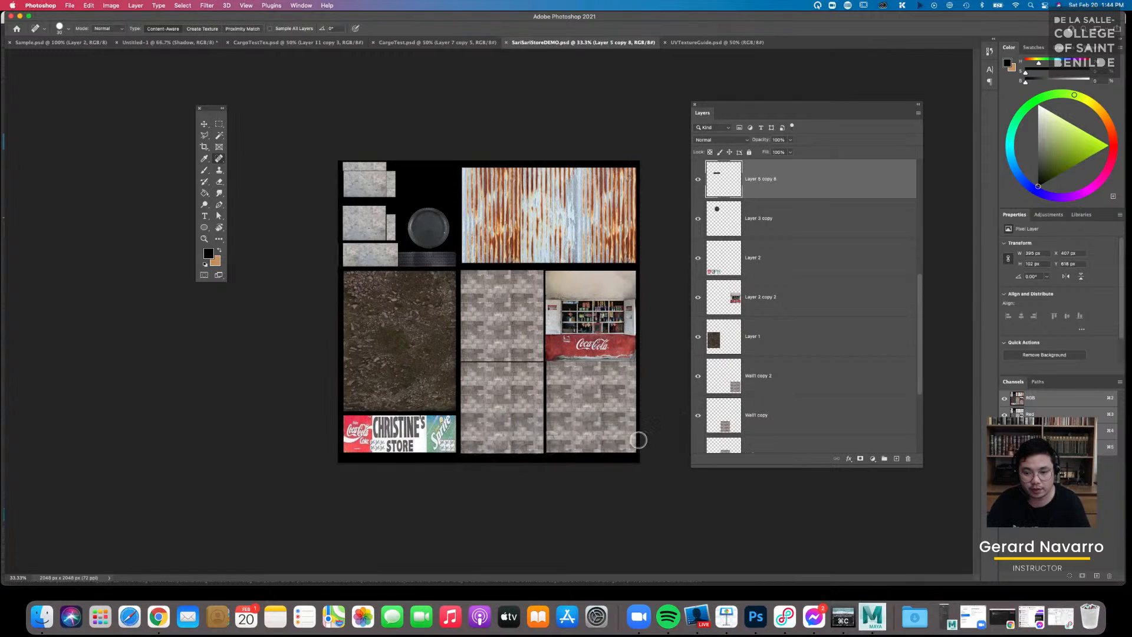
# Return to Maya, select the whole store model and show its full UV layout in the UV Editor
pyautogui.click(873, 616)
pyautogui.moveTo(364, 156); pyautogui.dragTo(694, 419)
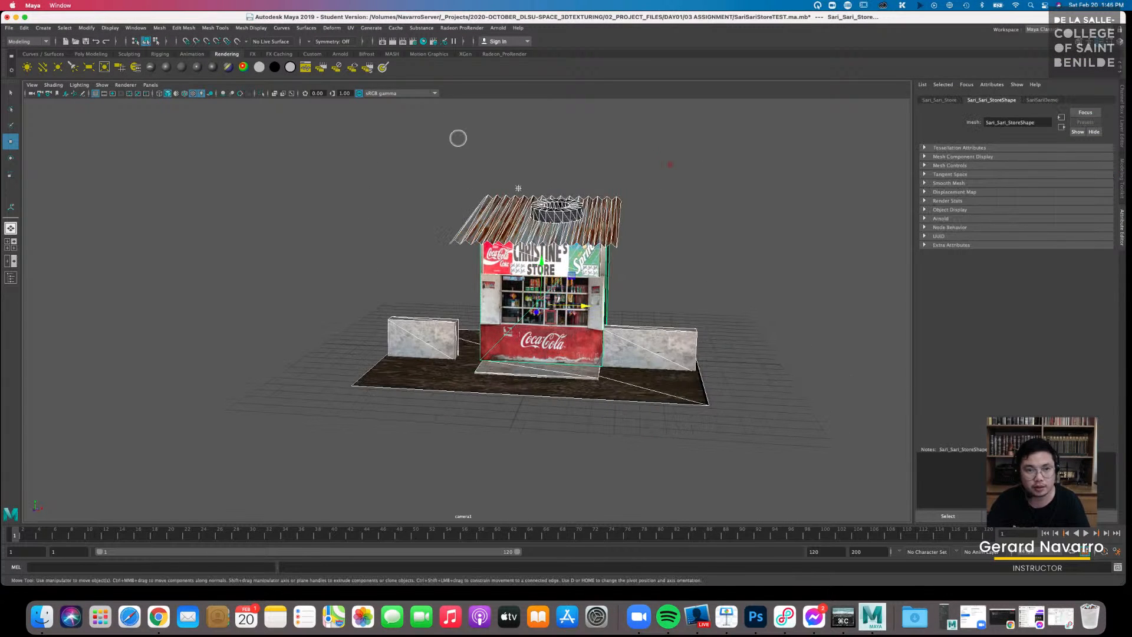
pyautogui.click(350, 28)
pyautogui.click(371, 44)
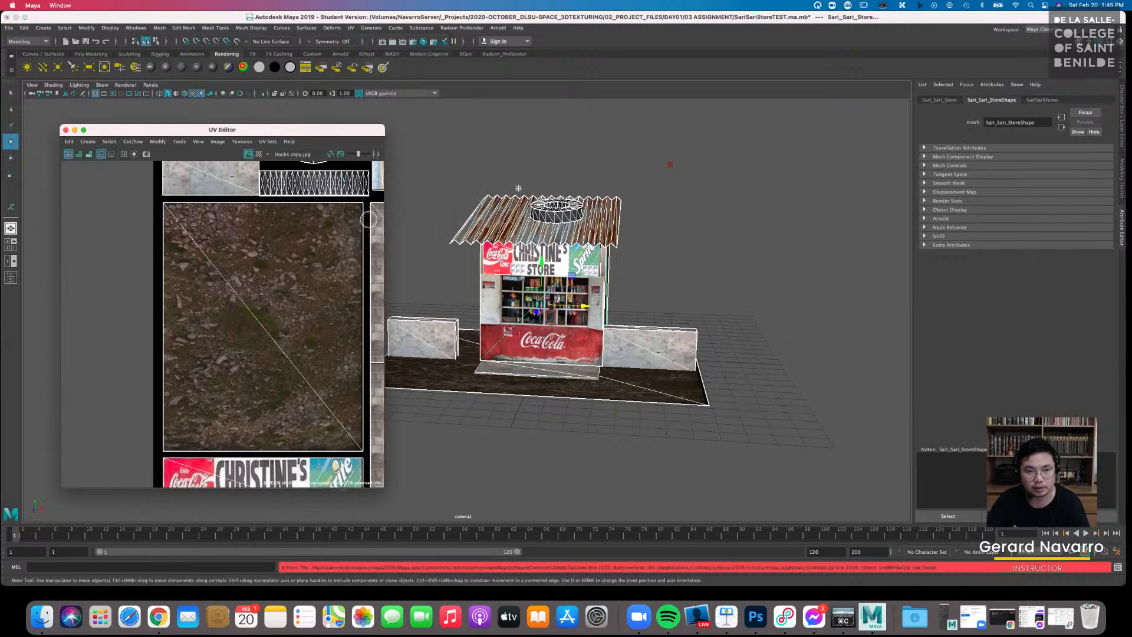
pyautogui.scroll(-8, 335, 259)
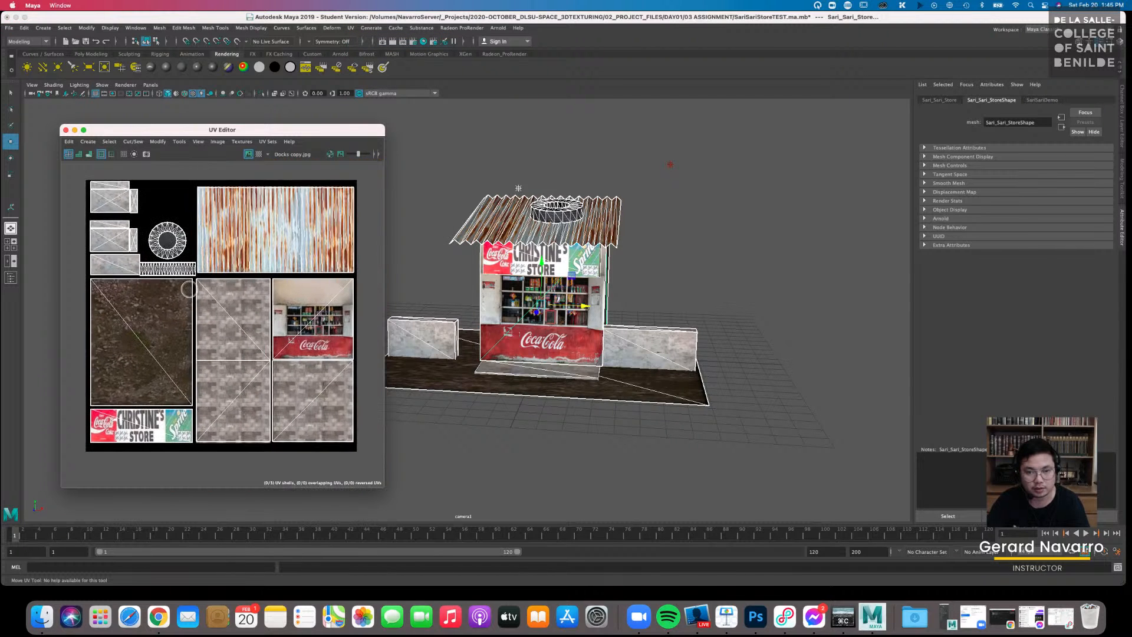
# Compare the textured store model and its UV layout with the texture sheet in Photoshop
pyautogui.keyDown('alt'); pyautogui.moveTo(507, 313); pyautogui.dragTo(555, 322, button='middle'); pyautogui.keyUp('alt')
pyautogui.keyDown('alt'); pyautogui.moveTo(555, 321); pyautogui.dragTo(521, 336); pyautogui.keyUp('alt')
pyautogui.keyDown('alt'); pyautogui.moveTo(522, 336); pyautogui.dragTo(557, 321, button='middle'); pyautogui.keyUp('alt')
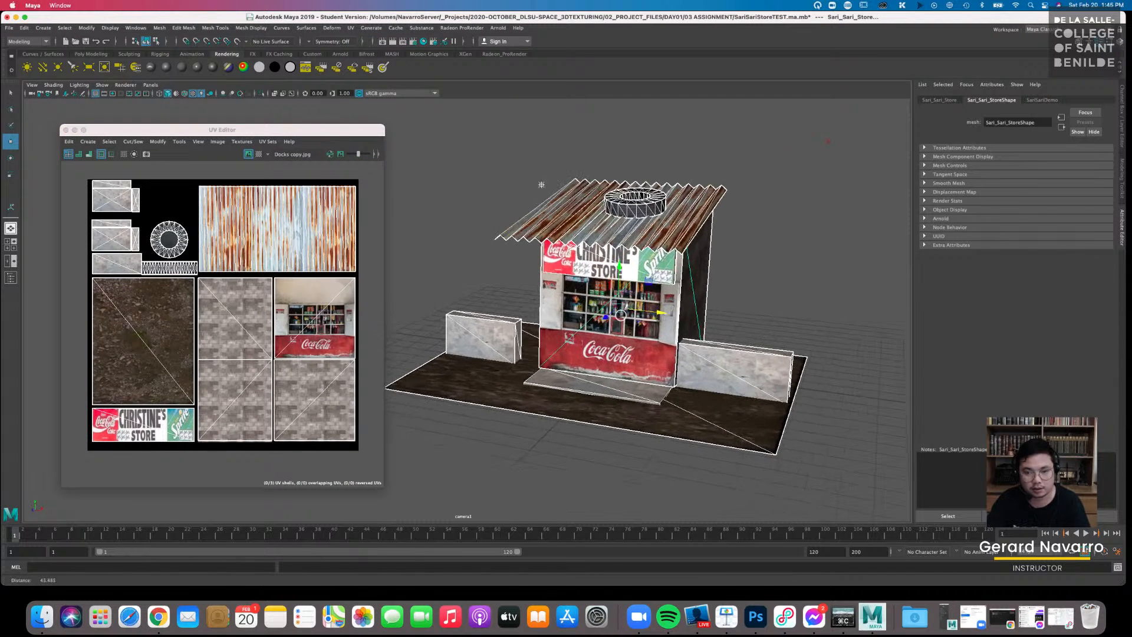
pyautogui.keyDown('alt'); pyautogui.moveTo(558, 322); pyautogui.dragTo(667, 325, button='right'); pyautogui.keyUp('alt')
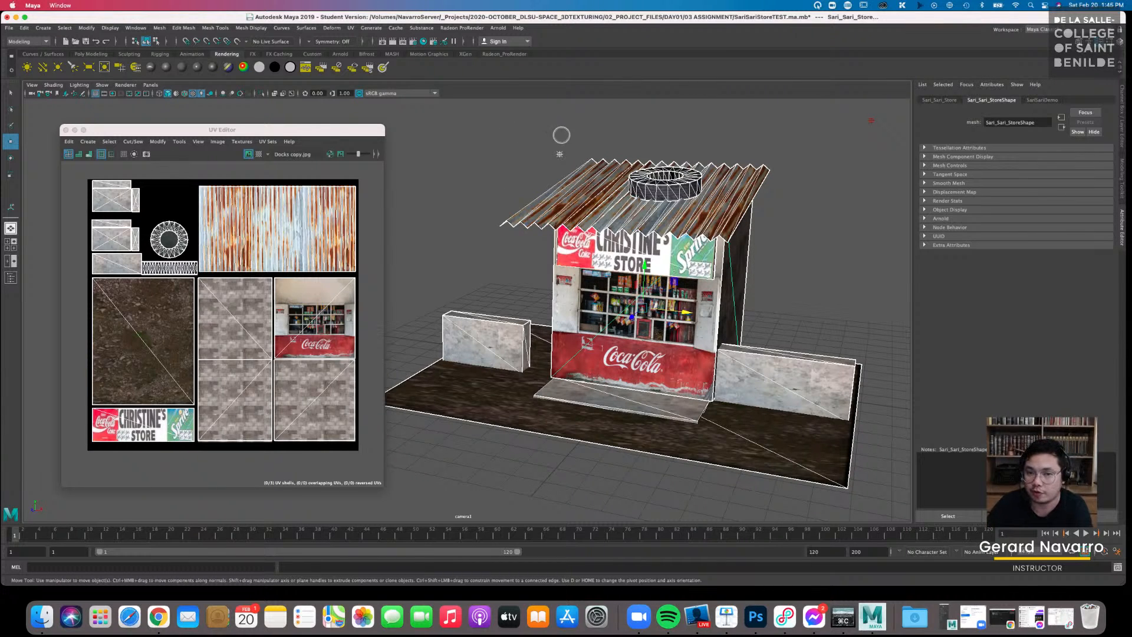
pyautogui.click(564, 152)
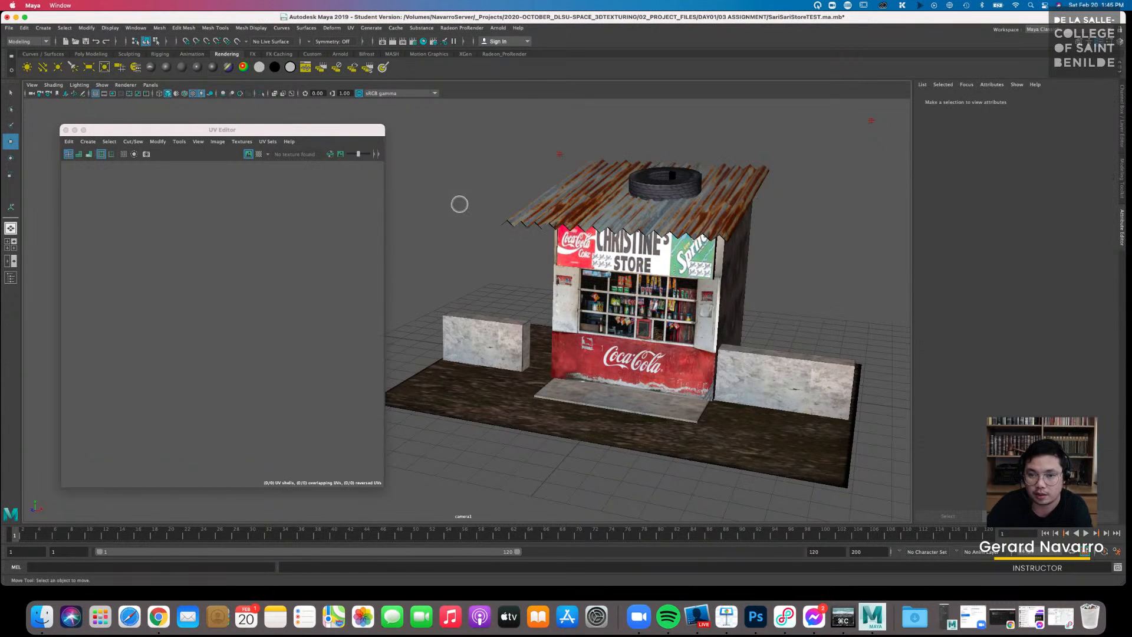
pyautogui.click(511, 343)
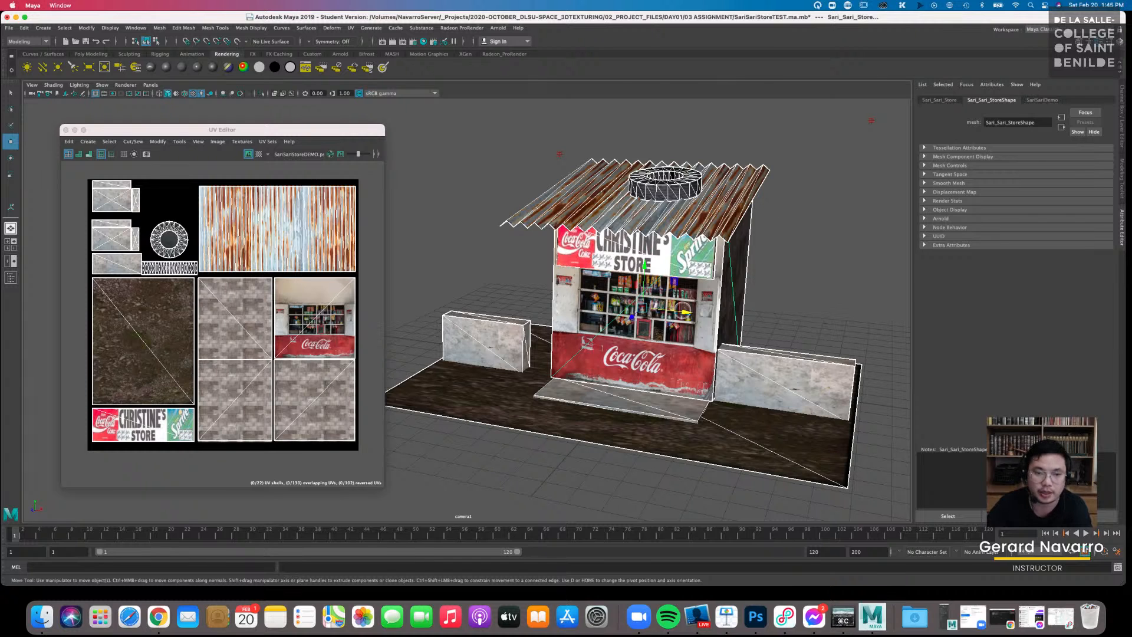
pyautogui.click(756, 616)
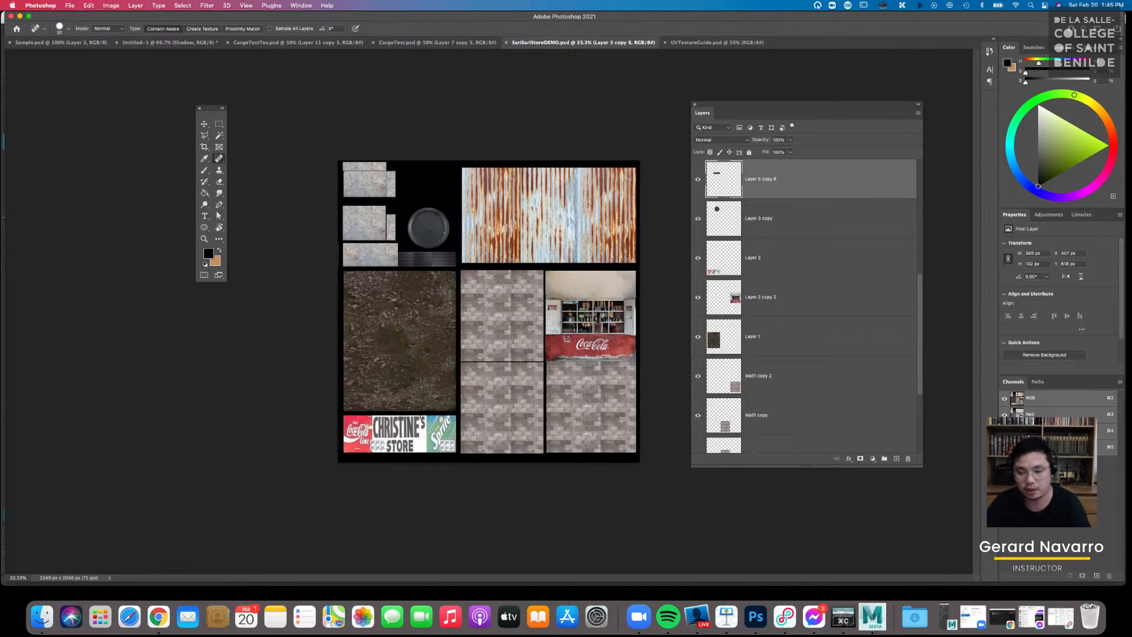
pyautogui.click(872, 616)
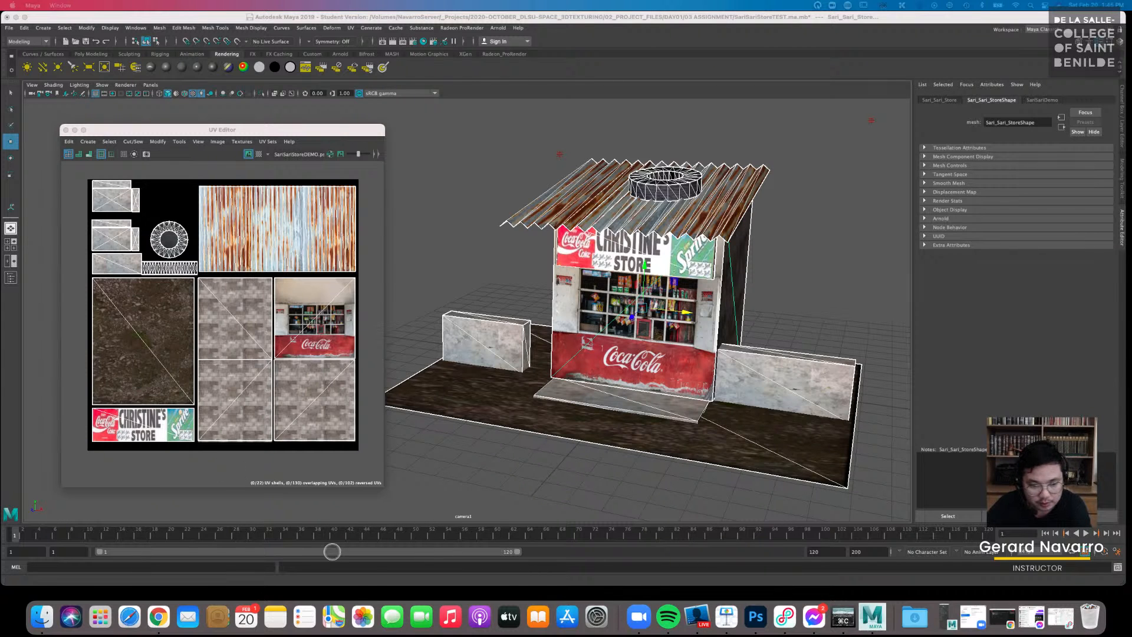
# Switch to Chrome's YouTube Studio live streaming window and open the stream's settings for editing
pyautogui.click(158, 616)
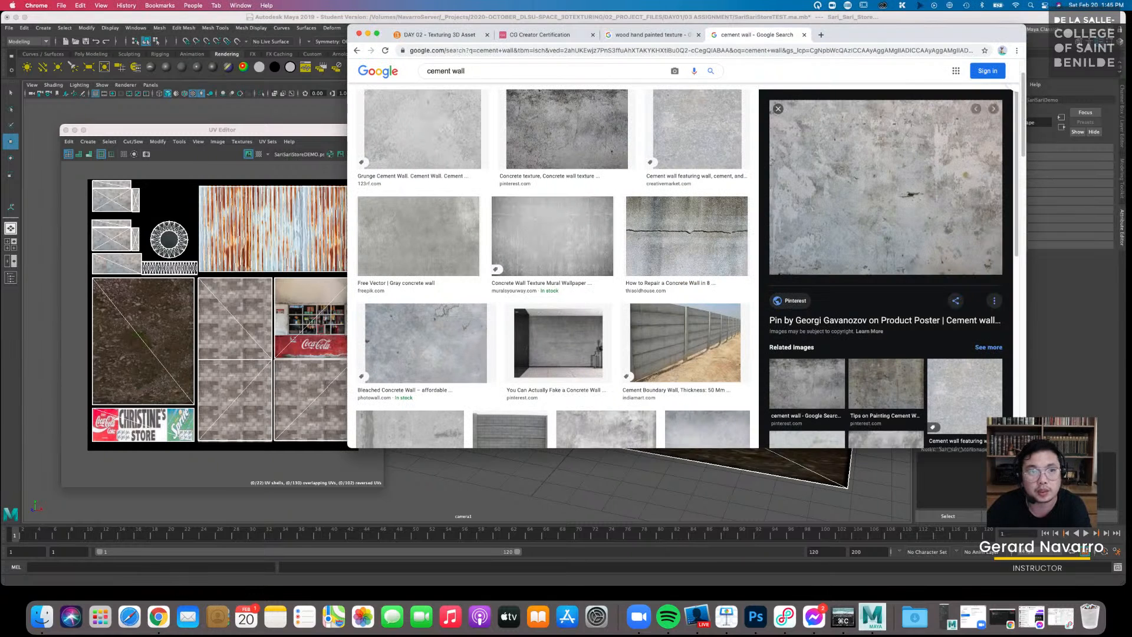
pyautogui.click(240, 5)
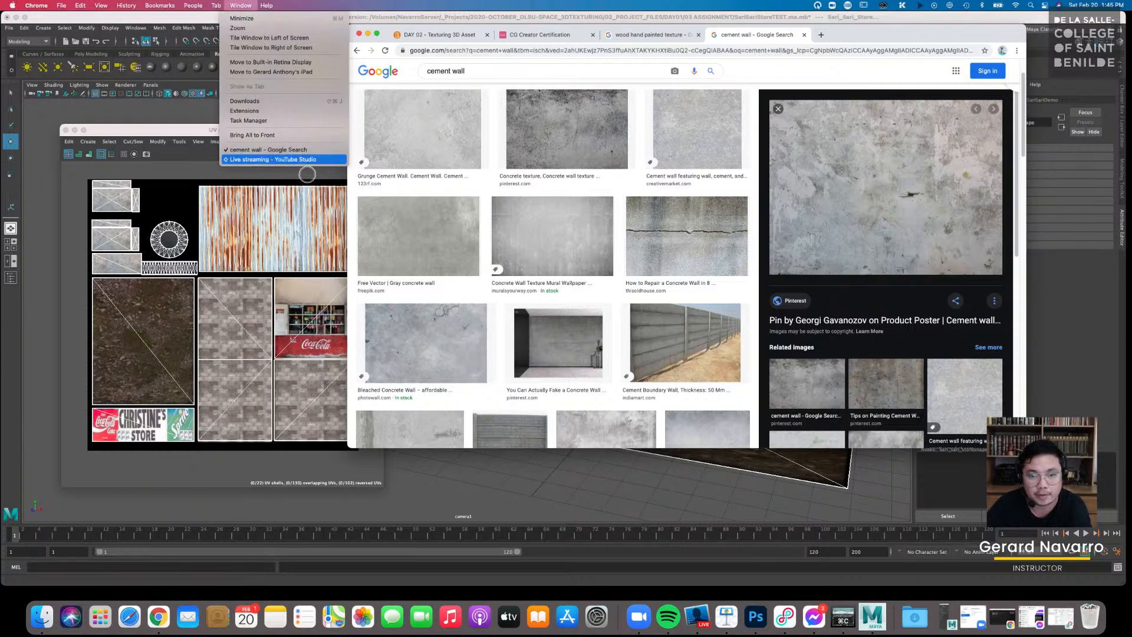
pyautogui.click(283, 160)
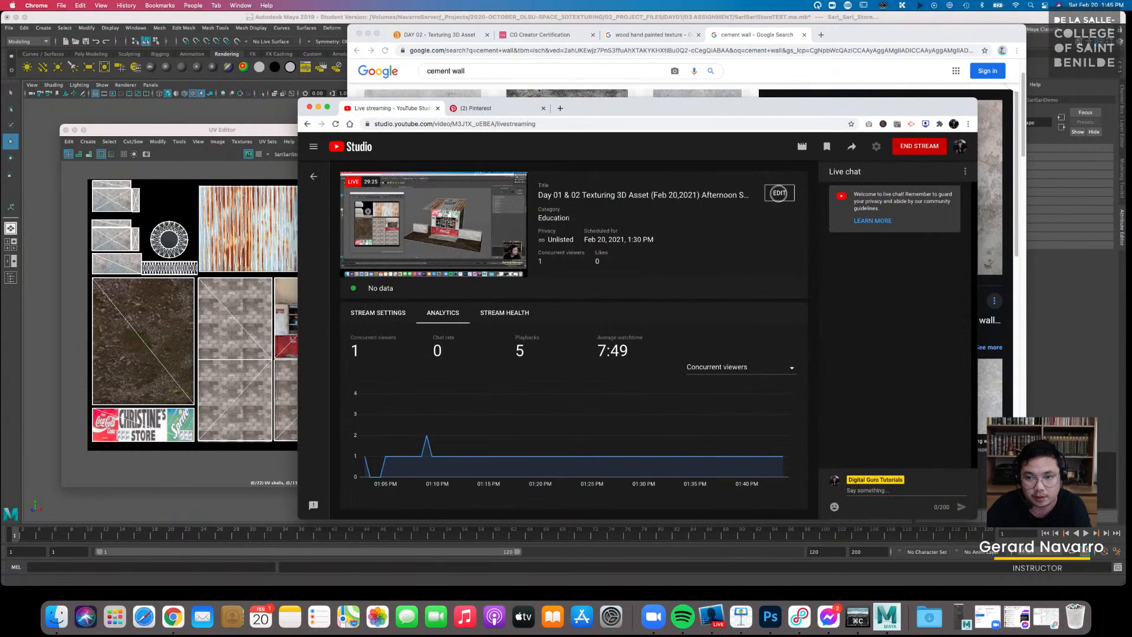
pyautogui.click(779, 193)
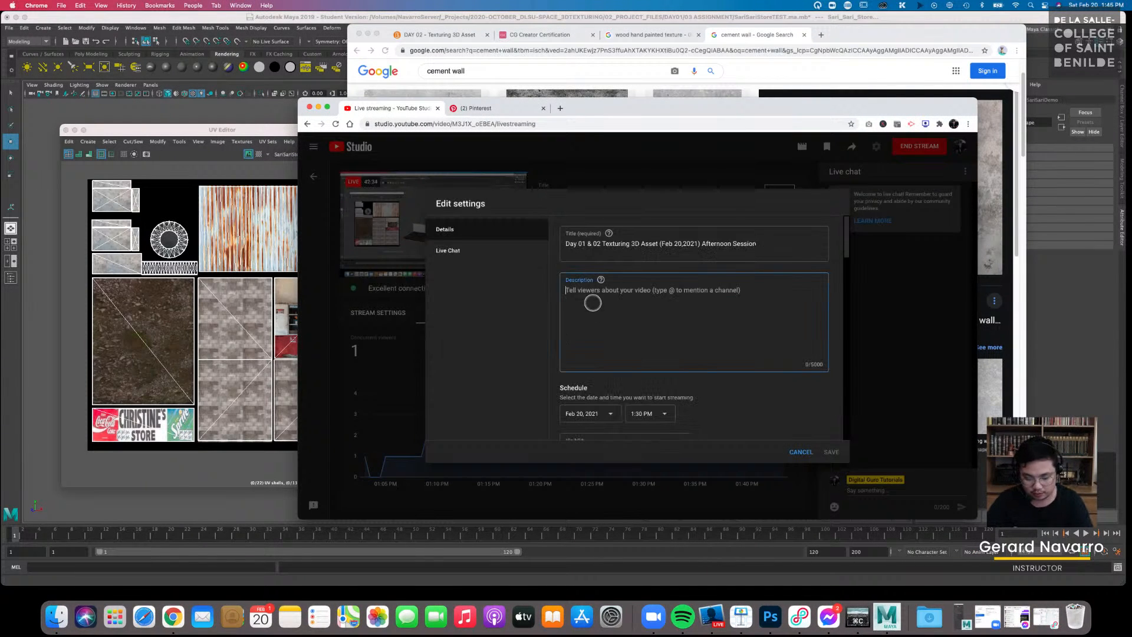
# Enter a stream description with a 00:00 line followed by the line "42:35 - Start of UV Explain"
pyautogui.write('00:00:')
pyautogui.press('Return')
pyautogui.press('BackSpace')
pyautogui.press('BackSpace')
pyautogui.press('Return')
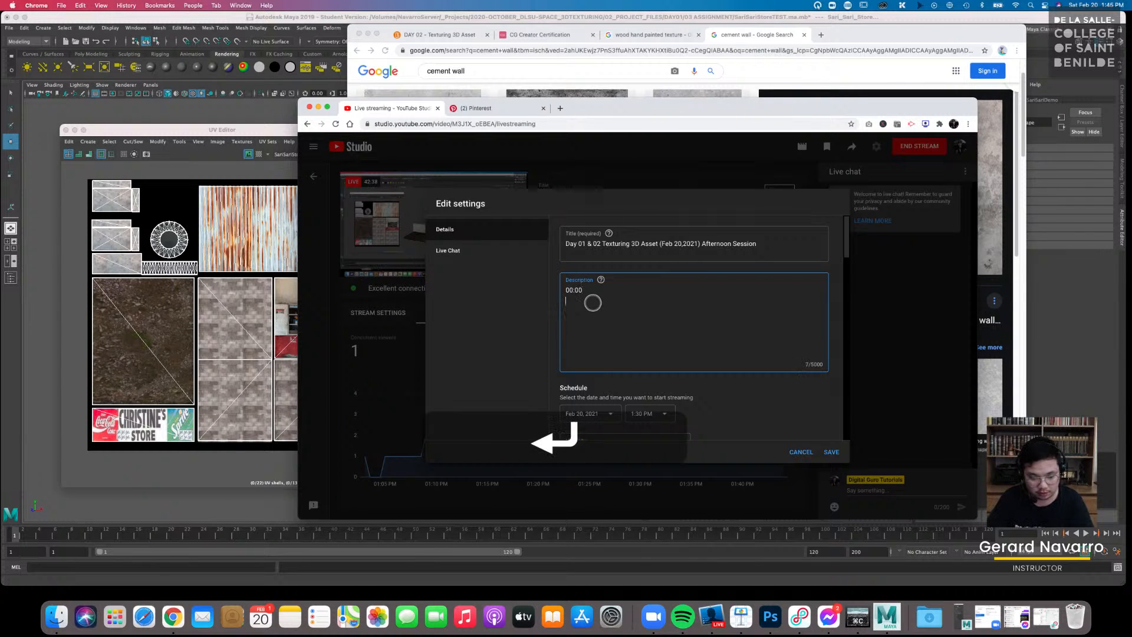
pyautogui.write('42:3')
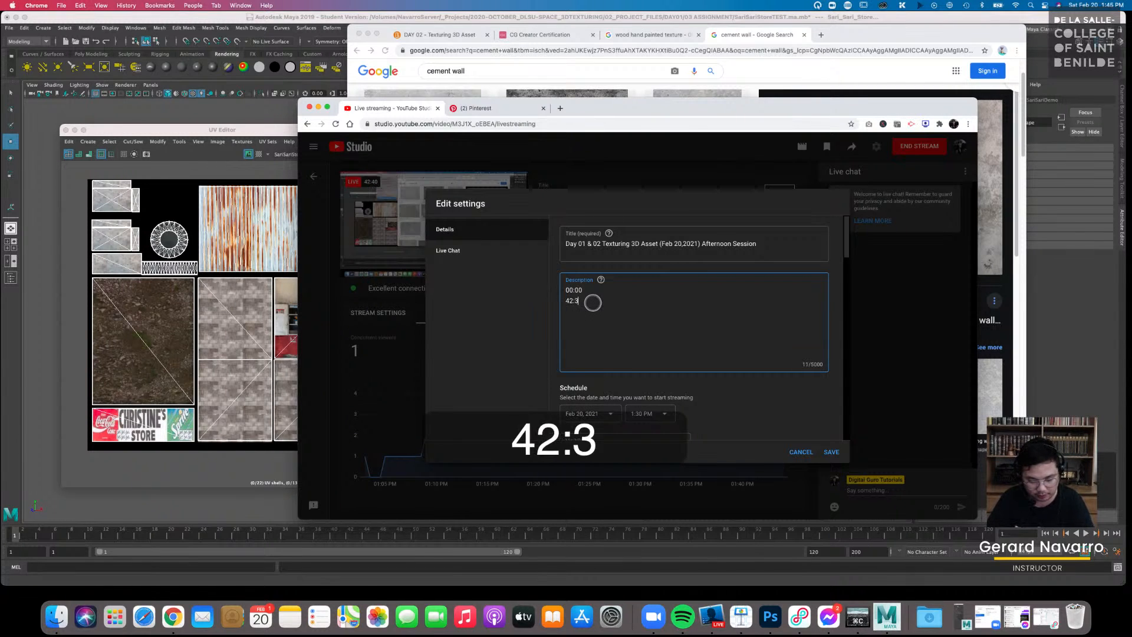
pyautogui.write('5 - Start of UV Explain')
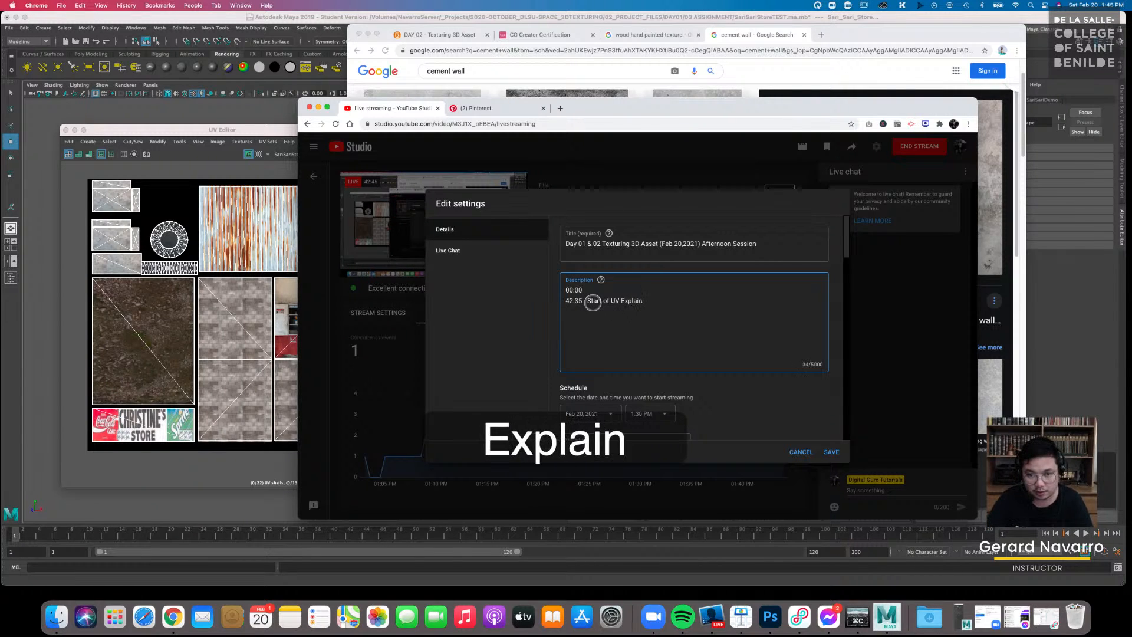
# Insert a 04:00 timestamp line beneath 00:00 in the stream description and save the stream settings
pyautogui.click(588, 289)
pyautogui.press('Return')
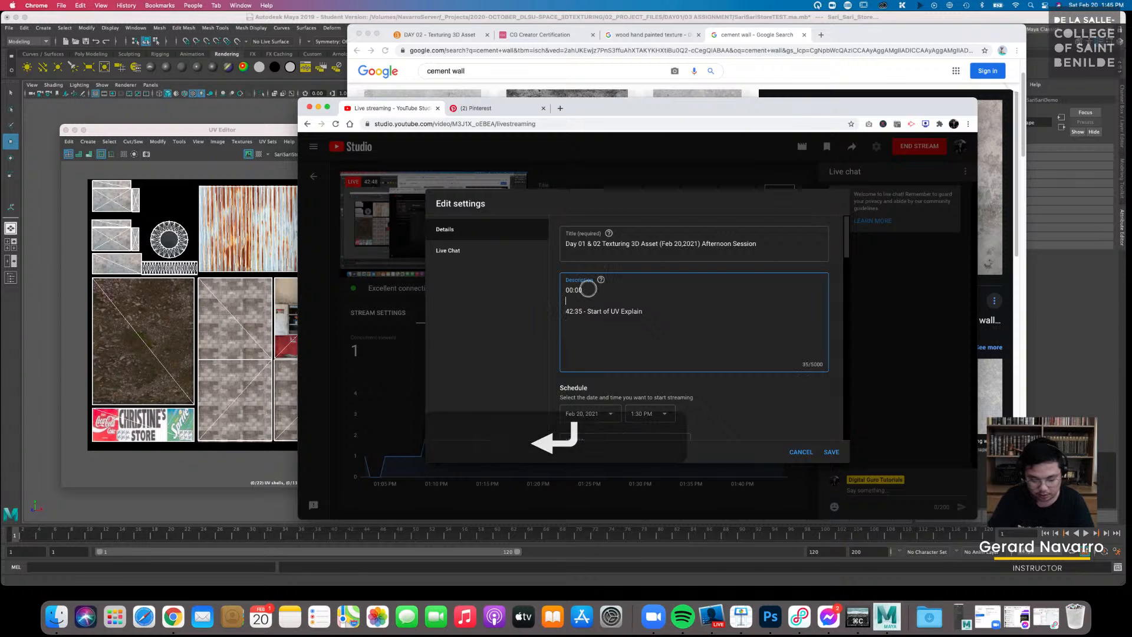
pyautogui.write('00:')
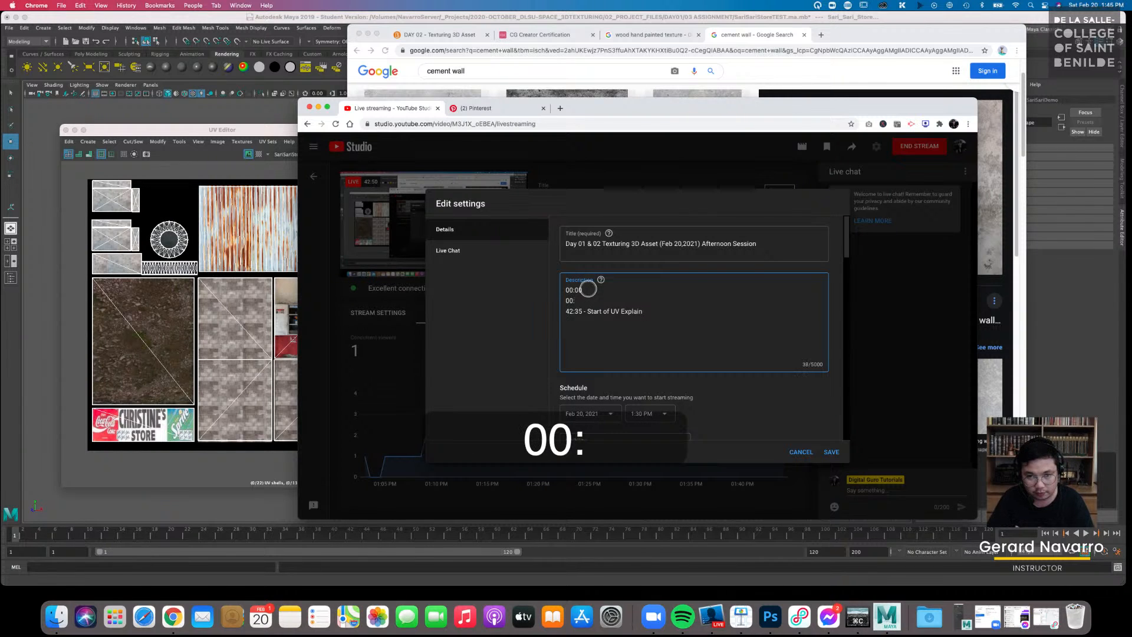
pyautogui.write('4')
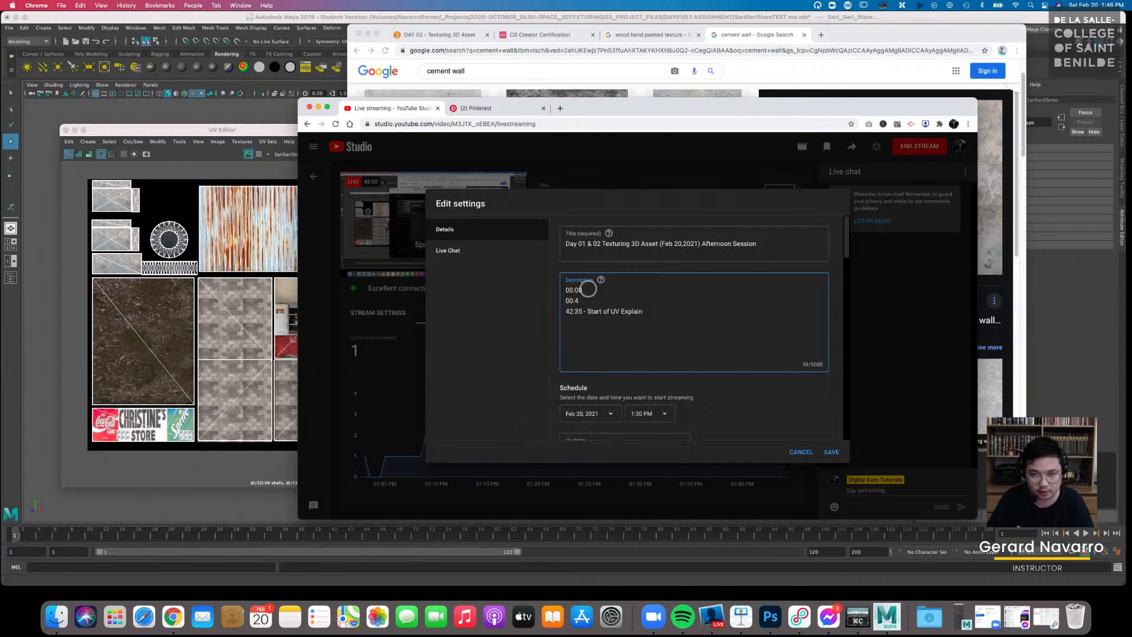
pyautogui.press('BackSpace')
pyautogui.press('BackSpace')
pyautogui.write('4:00')
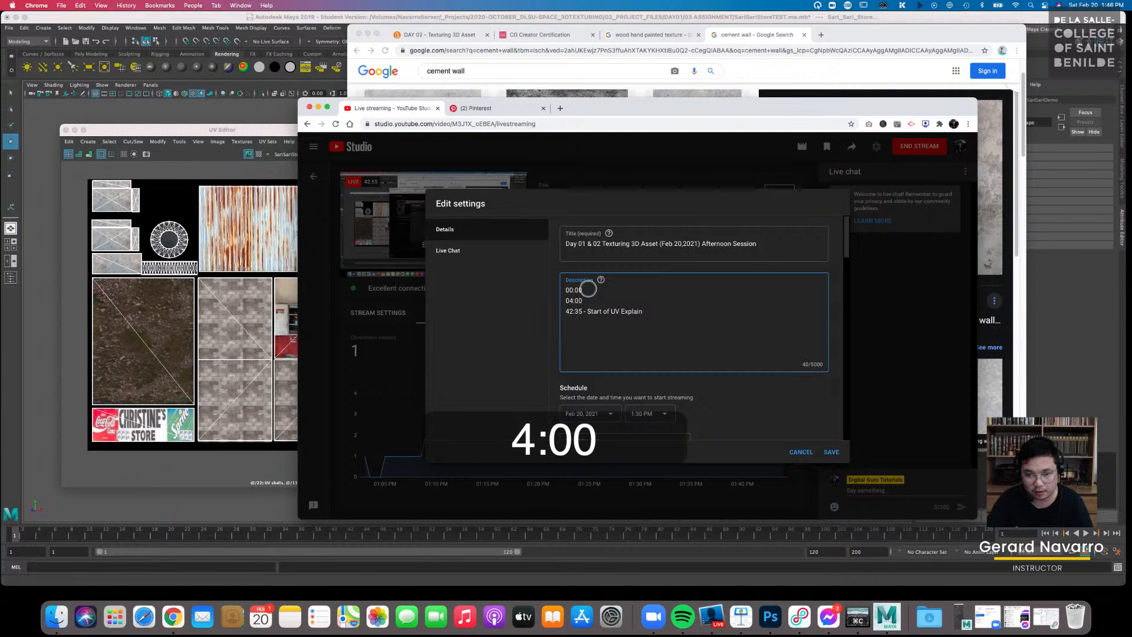
pyautogui.click(832, 452)
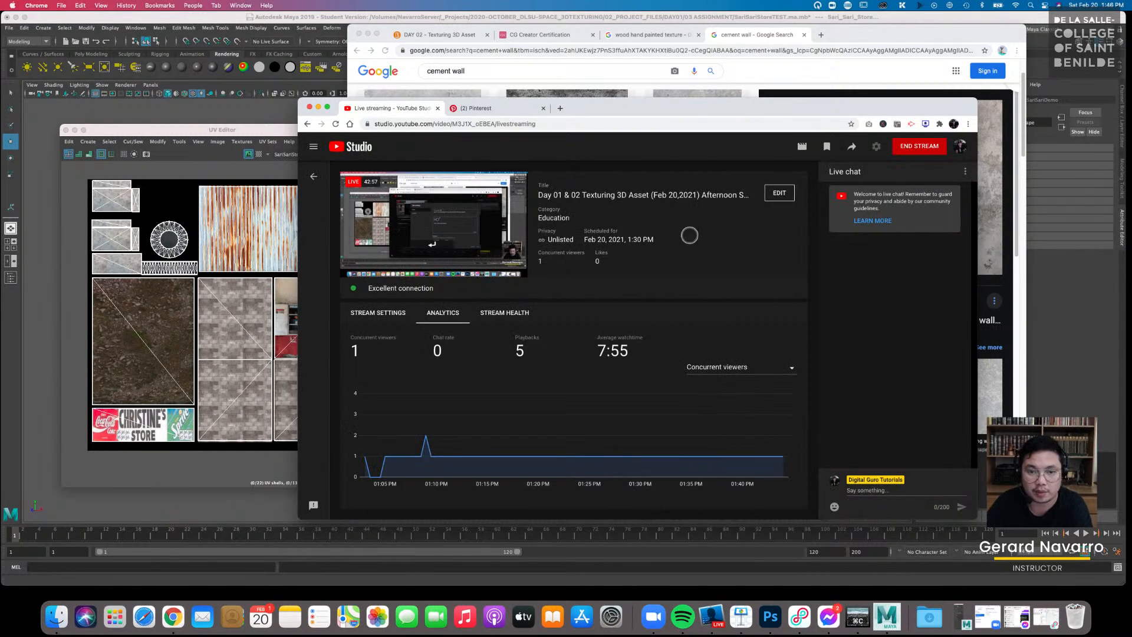
# Return to Maya and view the store model from the front beside its UV layout, with the UV Editor moved off the model
pyautogui.click(318, 107)
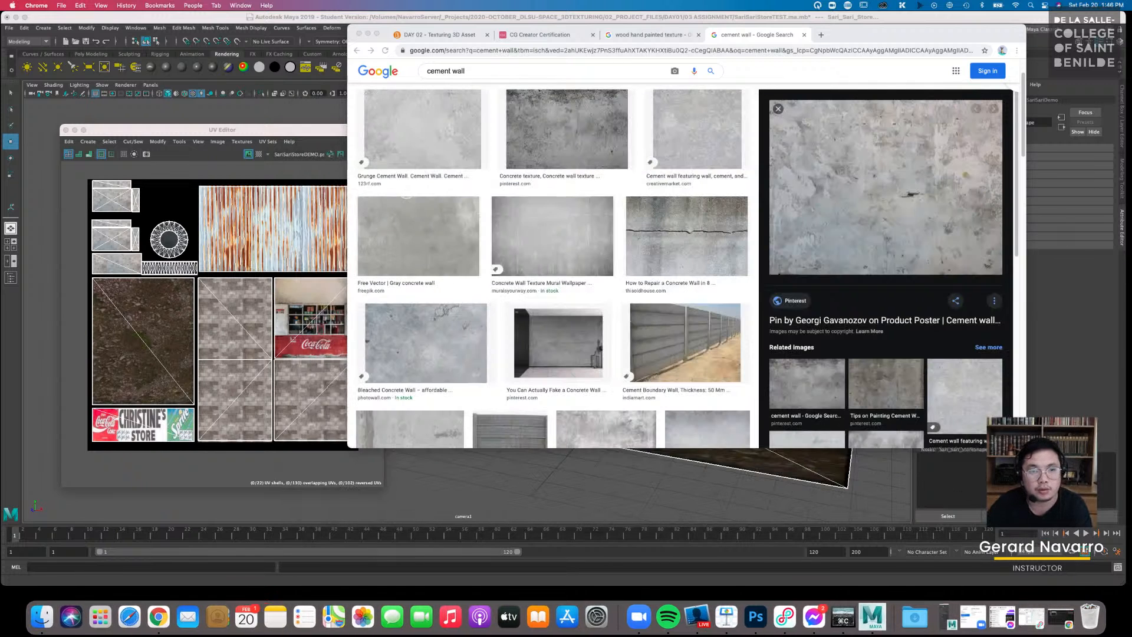
pyautogui.click(158, 140)
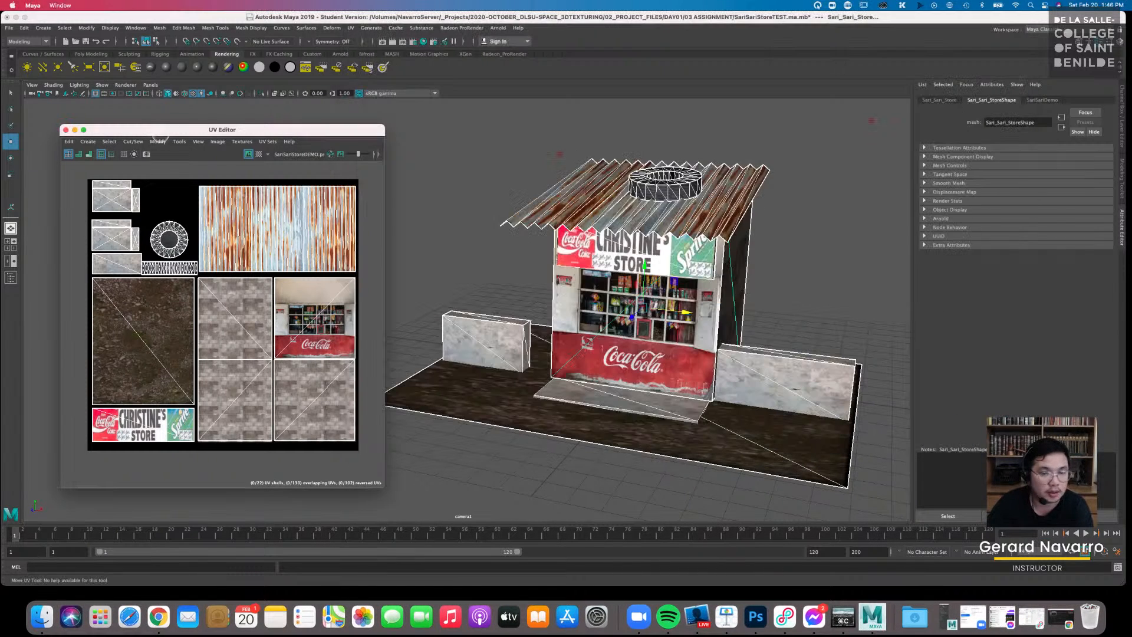
pyautogui.keyDown('alt'); pyautogui.moveTo(660, 283); pyautogui.dragTo(687, 265); pyautogui.keyUp('alt')
pyautogui.scroll(-3, 678, 269)
pyautogui.keyDown('alt'); pyautogui.moveTo(678, 269); pyautogui.dragTo(634, 286, button='middle'); pyautogui.keyUp('alt')
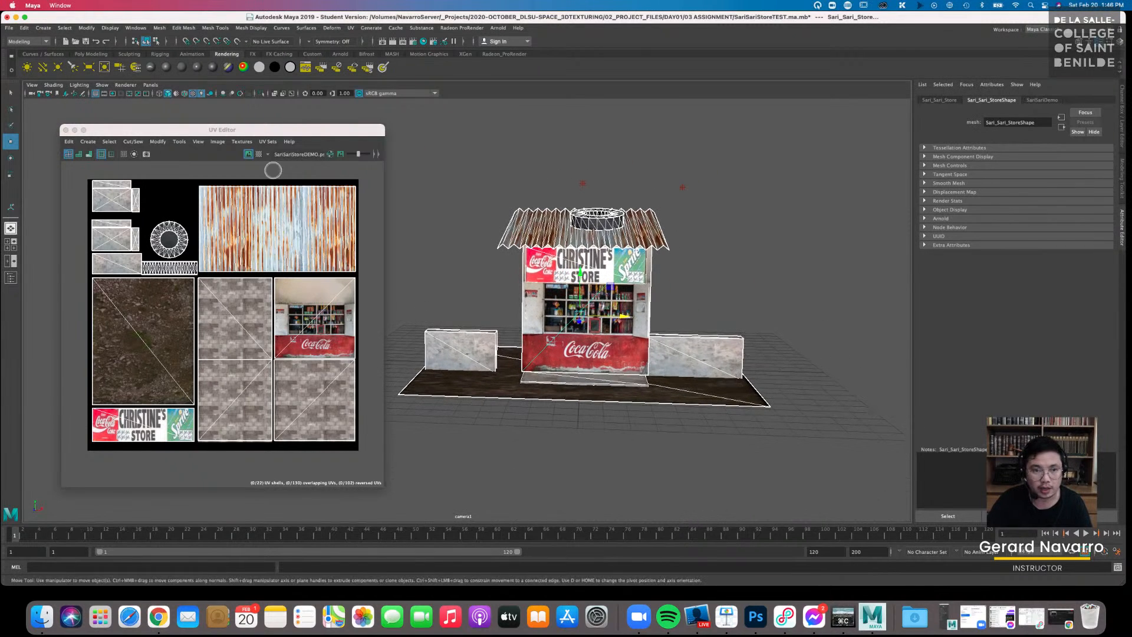
pyautogui.moveTo(316, 130); pyautogui.dragTo(301, 117)
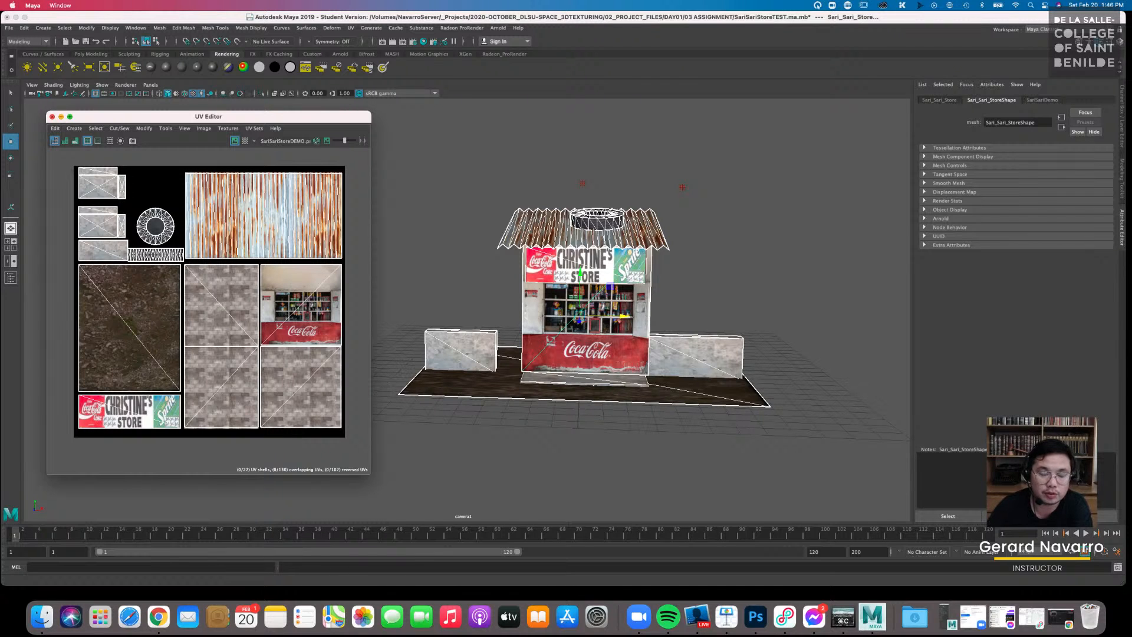
pyautogui.moveTo(99, 115); pyautogui.dragTo(93, 104)
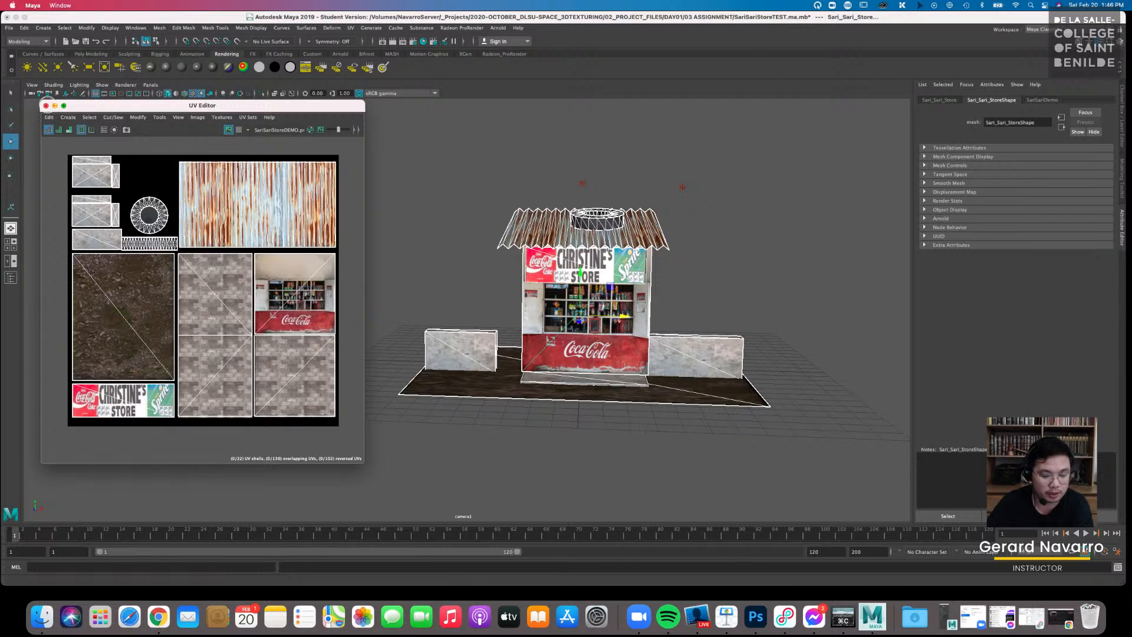
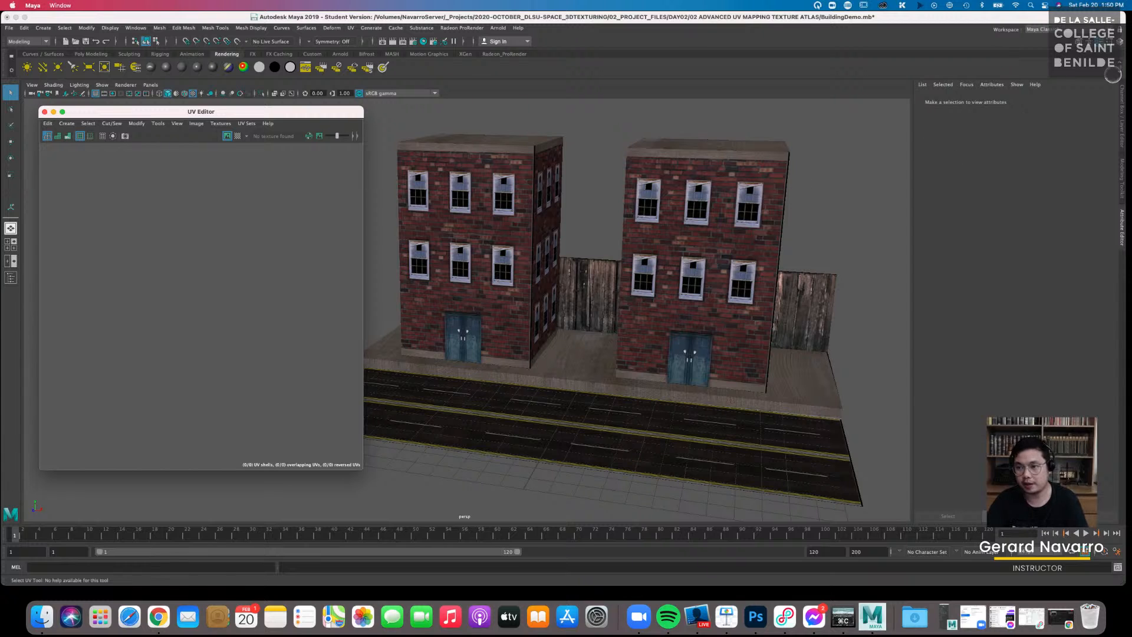
# Show the Channel Box for the BuildingDemo scene and minimize the empty UV Editor so both buildings are fully in view
pyautogui.click(1125, 106)
pyautogui.scroll(-2, 815, 188)
pyautogui.keyDown('alt'); pyautogui.moveTo(814, 188); pyautogui.dragTo(702, 194, button='middle'); pyautogui.keyUp('alt')
pyautogui.keyDown('alt'); pyautogui.moveTo(723, 201); pyautogui.dragTo(667, 199); pyautogui.keyUp('alt')
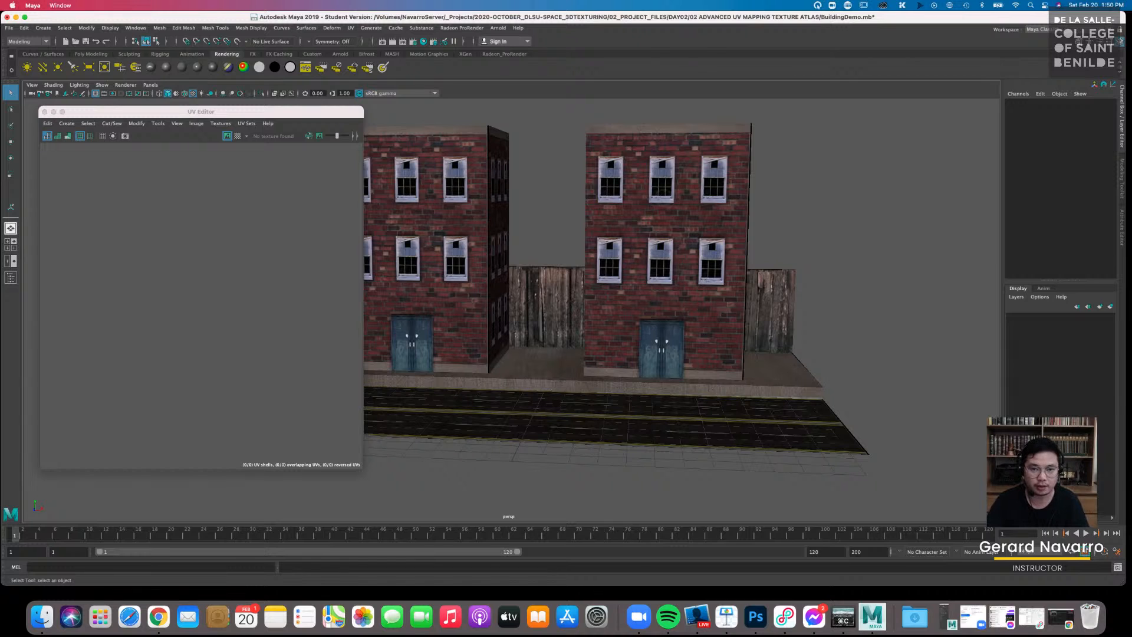
pyautogui.keyDown('alt'); pyautogui.moveTo(544, 136); pyautogui.dragTo(561, 164); pyautogui.keyUp('alt')
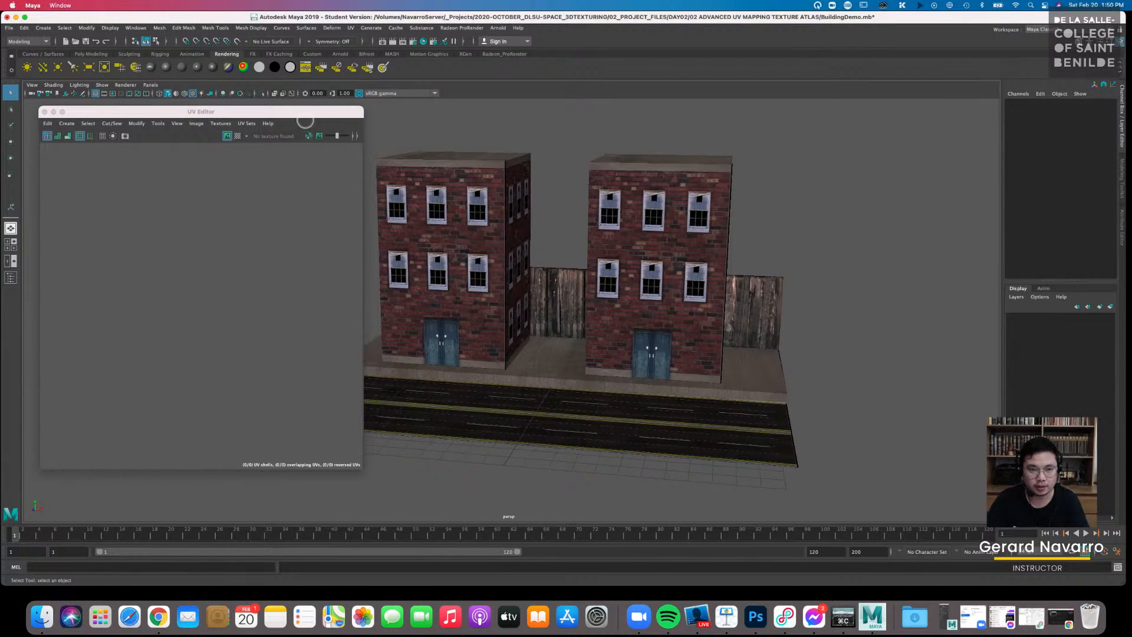
pyautogui.moveTo(265, 111); pyautogui.dragTo(273, 115)
pyautogui.click(53, 115)
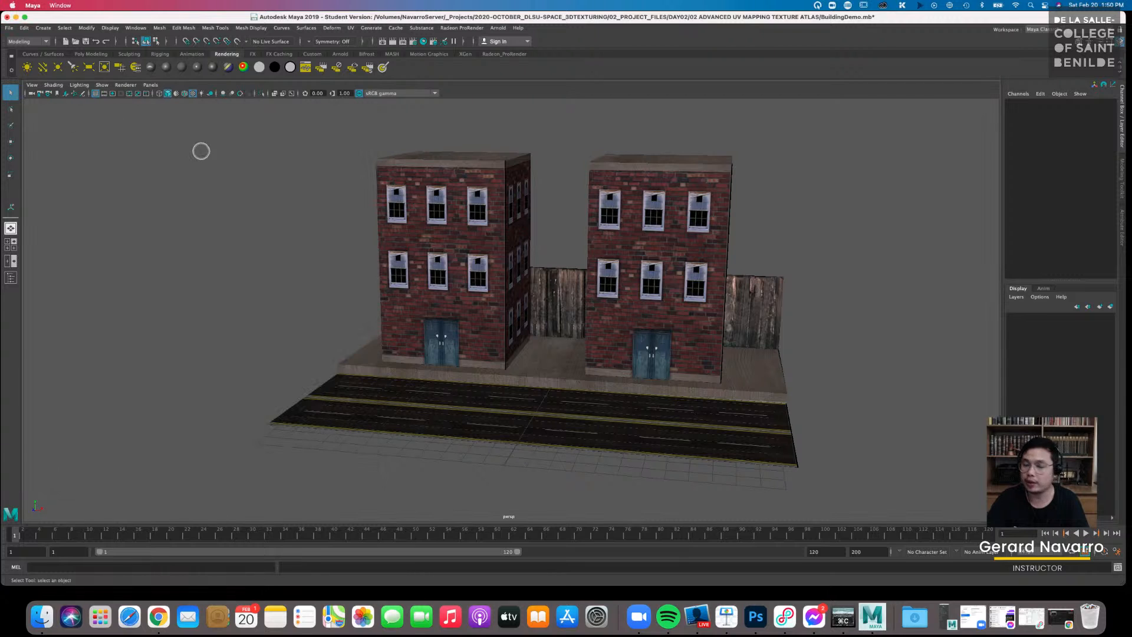
# Select the left brick building, Building_02, and show its UV layout in the UV Editor placed beside the model
pyautogui.keyDown('alt'); pyautogui.moveTo(506, 172); pyautogui.dragTo(437, 174, button='middle'); pyautogui.keyUp('alt')
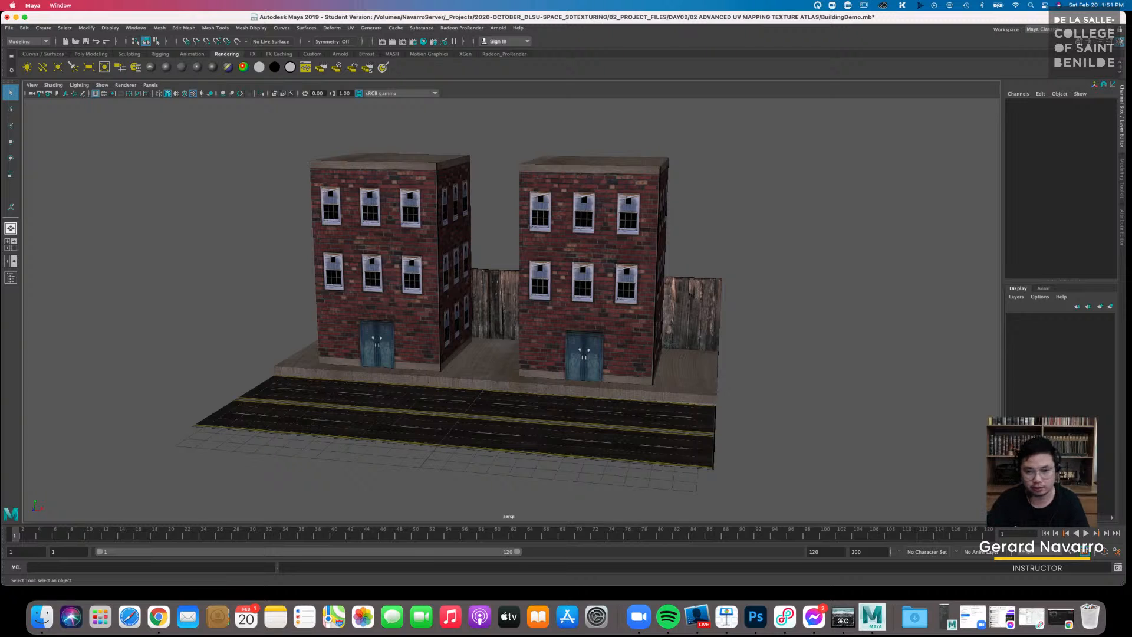
pyautogui.keyDown('alt'); pyautogui.moveTo(571, 166); pyautogui.dragTo(579, 172); pyautogui.keyUp('alt')
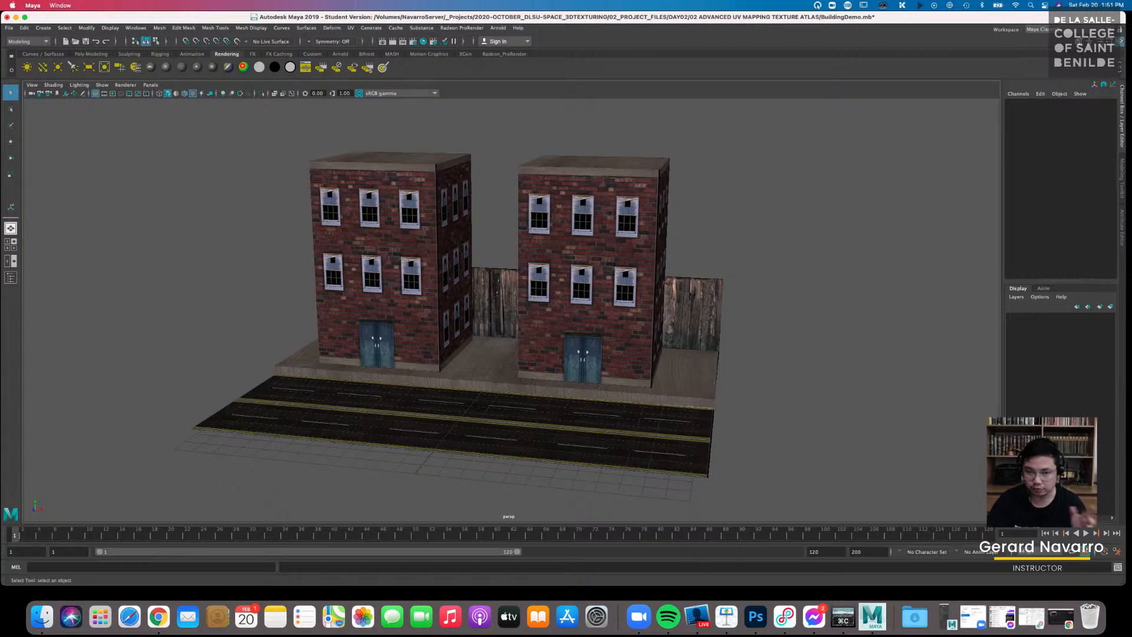
pyautogui.keyDown('alt'); pyautogui.moveTo(687, 237); pyautogui.dragTo(643, 230); pyautogui.keyUp('alt')
pyautogui.keyDown('alt'); pyautogui.moveTo(643, 230); pyautogui.dragTo(700, 244, button='right'); pyautogui.keyUp('alt')
pyautogui.keyDown('alt'); pyautogui.moveTo(700, 245); pyautogui.dragTo(598, 239); pyautogui.keyUp('alt')
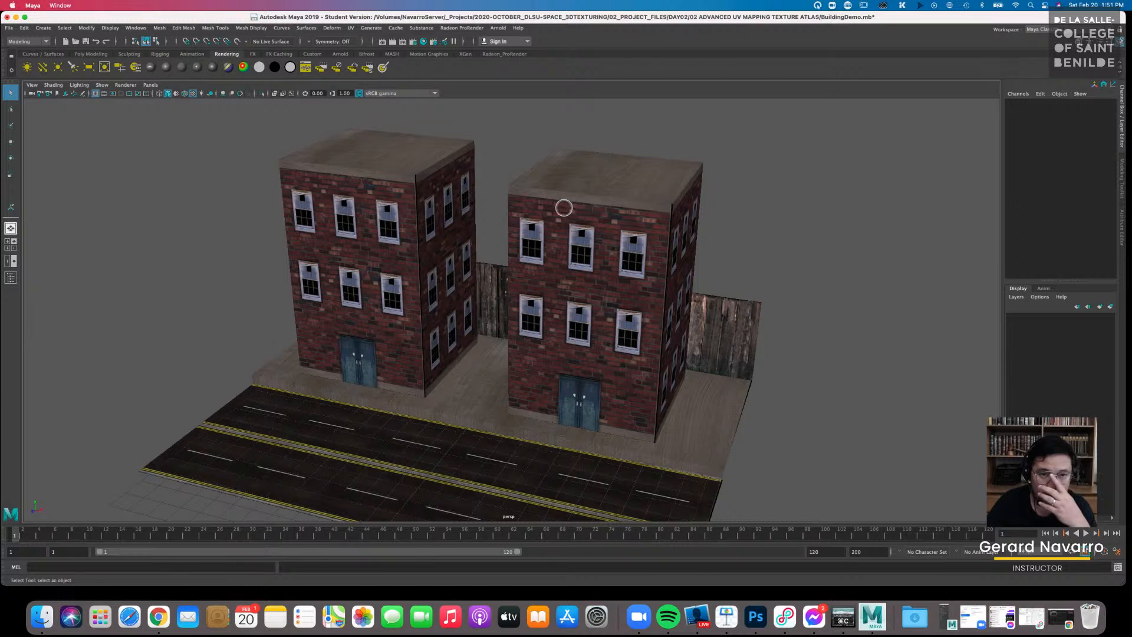
pyautogui.keyDown('alt'); pyautogui.moveTo(480, 234); pyautogui.dragTo(506, 214); pyautogui.keyUp('alt')
pyautogui.click(421, 205)
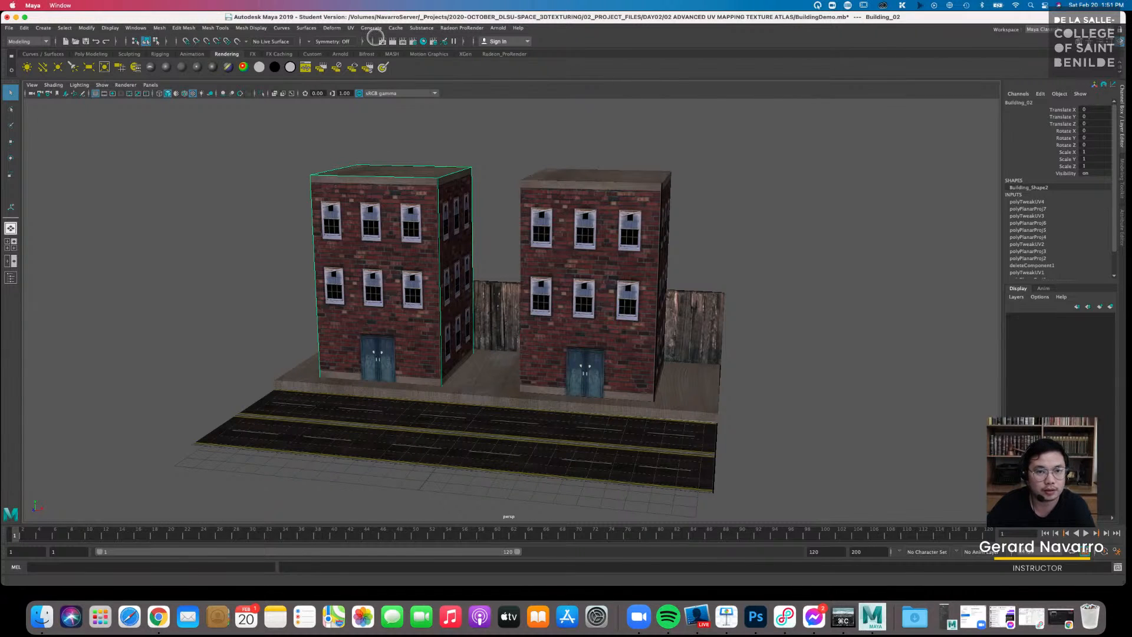
pyautogui.click(352, 27)
pyautogui.click(362, 42)
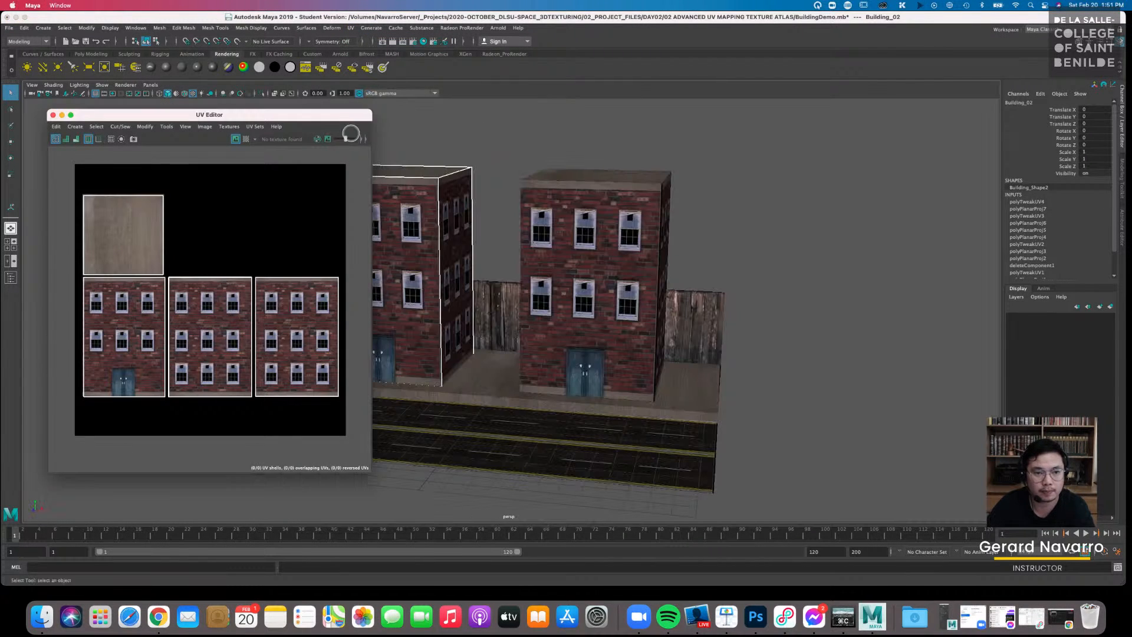
pyautogui.moveTo(323, 115); pyautogui.dragTo(296, 110)
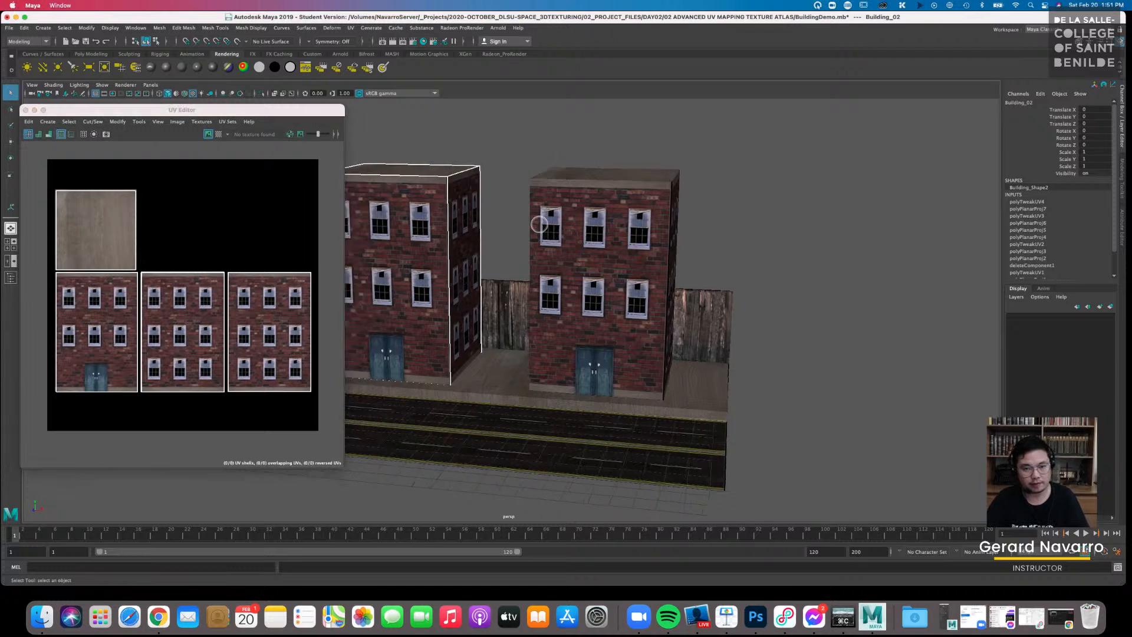
# Display the scene shaded without textures and select the Street mesh to show its UV layout
pyautogui.keyDown('alt'); pyautogui.moveTo(539, 224); pyautogui.dragTo(590, 216); pyautogui.keyUp('alt')
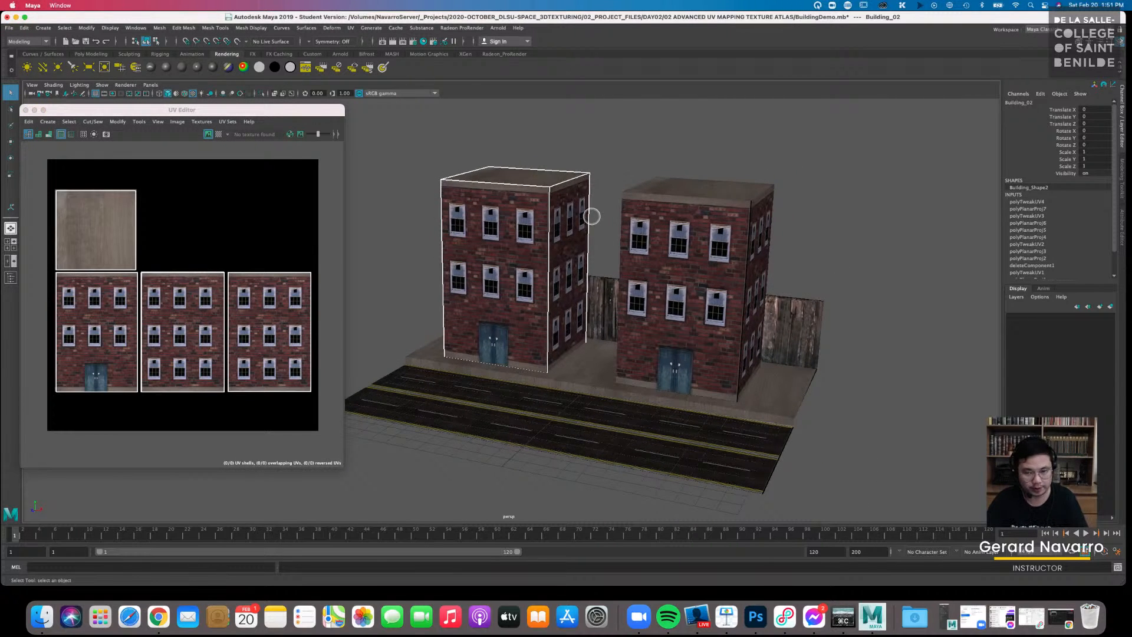
pyautogui.press('5')
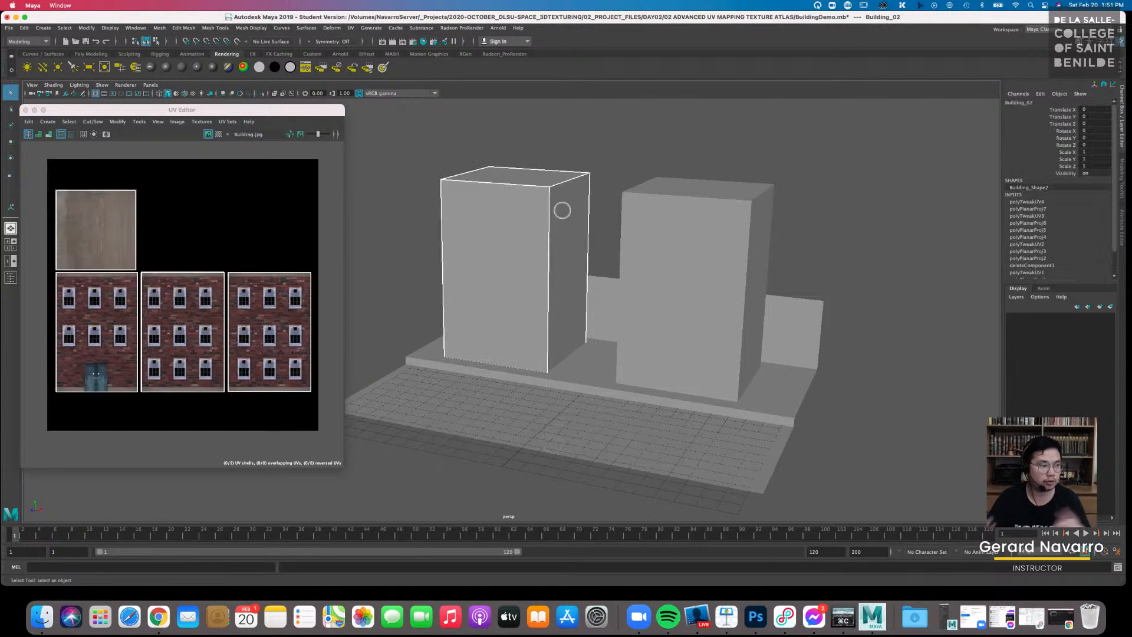
pyautogui.click(573, 378)
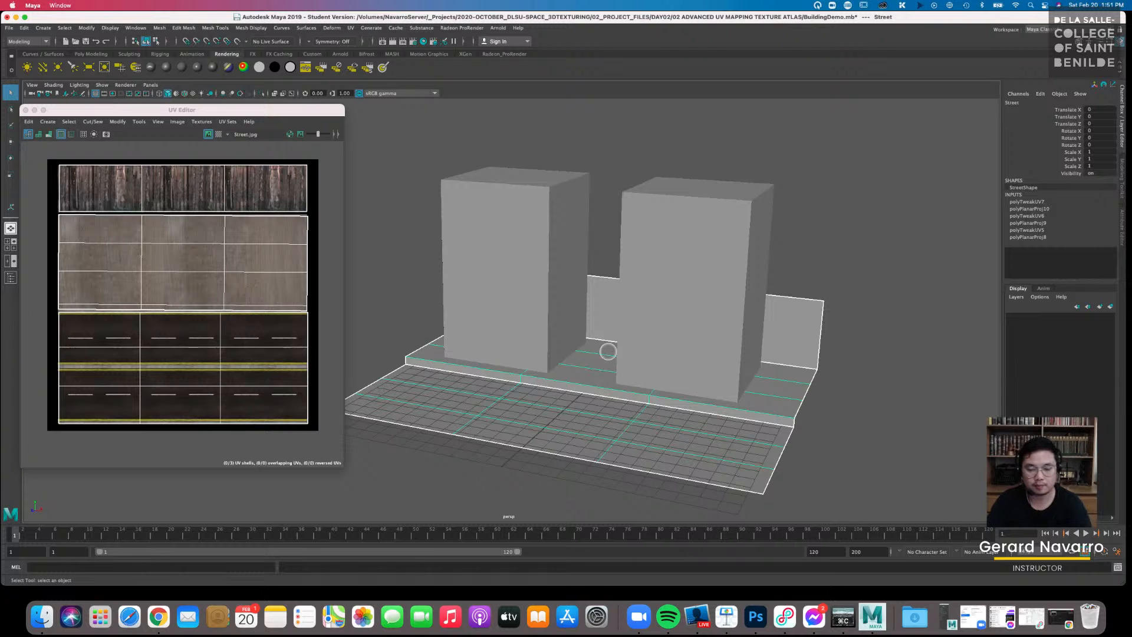
# Switch the Street mesh to edge selection and select the border edges along the road's outer side
pyautogui.keyDown('alt'); pyautogui.moveTo(619, 340); pyautogui.dragTo(706, 338); pyautogui.keyUp('alt')
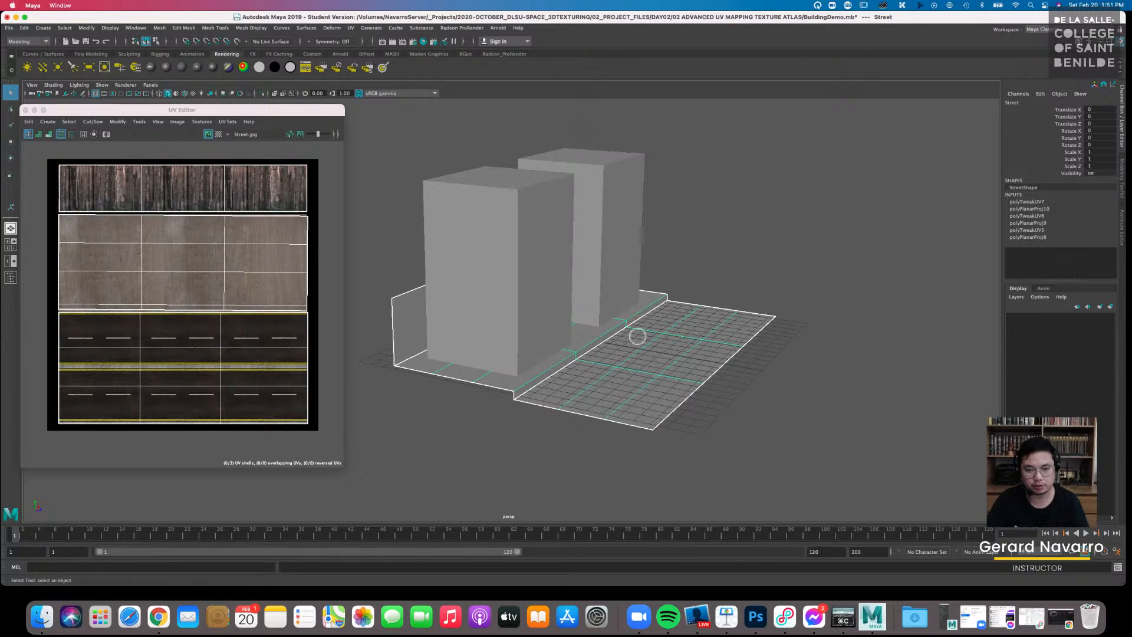
pyautogui.keyDown('alt'); pyautogui.moveTo(637, 336); pyautogui.dragTo(706, 342); pyautogui.keyUp('alt')
pyautogui.moveTo(707, 342); pyautogui.dragTo(704, 322, button='right')
pyautogui.keyDown('alt'); pyautogui.moveTo(562, 353); pyautogui.dragTo(638, 350); pyautogui.keyUp('alt')
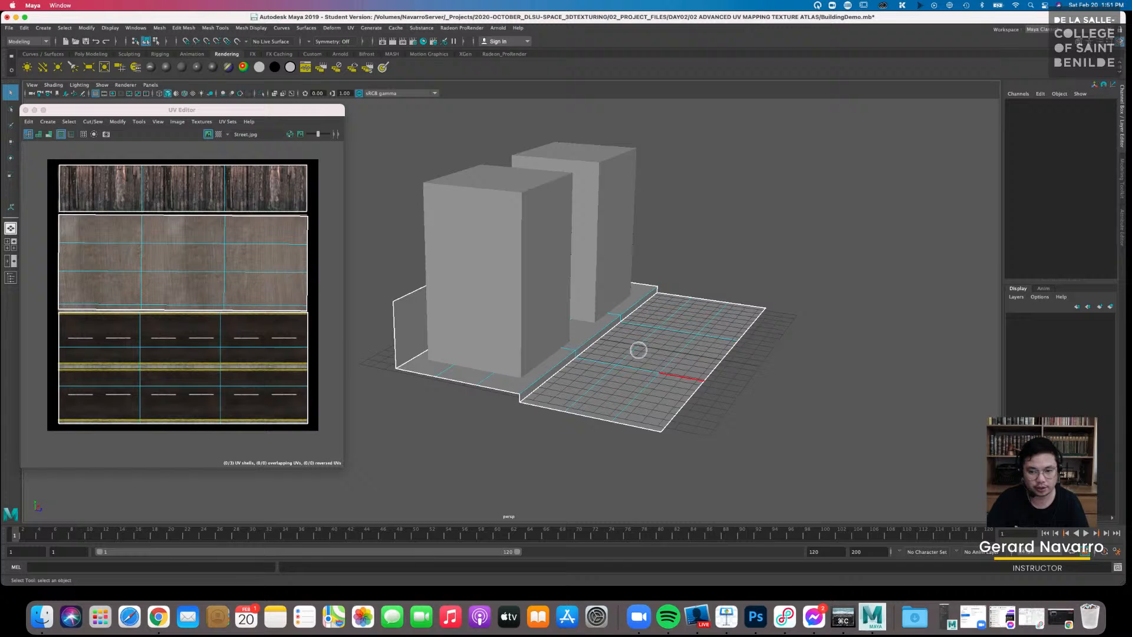
pyautogui.click(690, 398)
pyautogui.keyDown('shift'); pyautogui.click(721, 361); pyautogui.keyUp('shift')
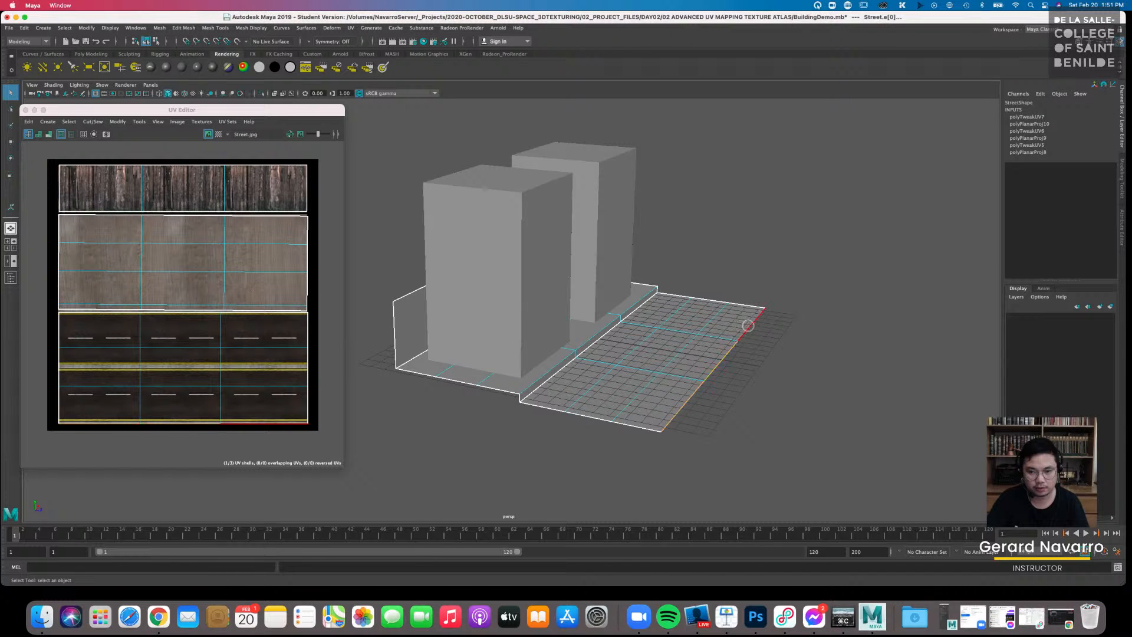
pyautogui.keyDown('alt'); pyautogui.moveTo(750, 320); pyautogui.dragTo(715, 360); pyautogui.keyUp('alt')
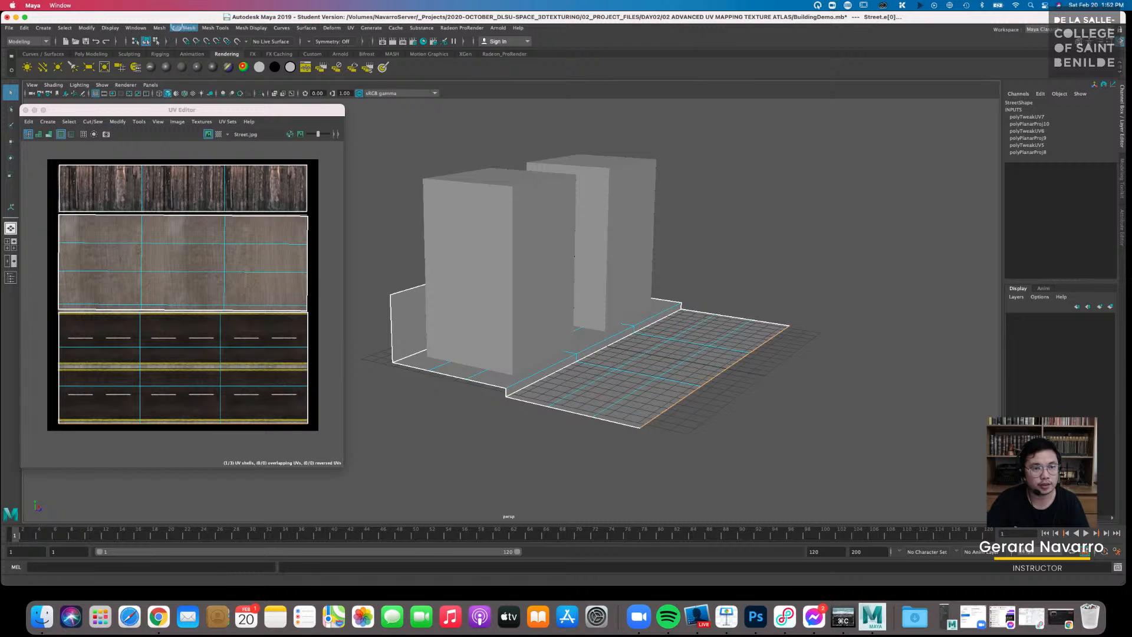
# Extrude the road's selected outer edges upward with a Local Translate Z of about 3.725, and undo the extrusion
pyautogui.click(183, 28)
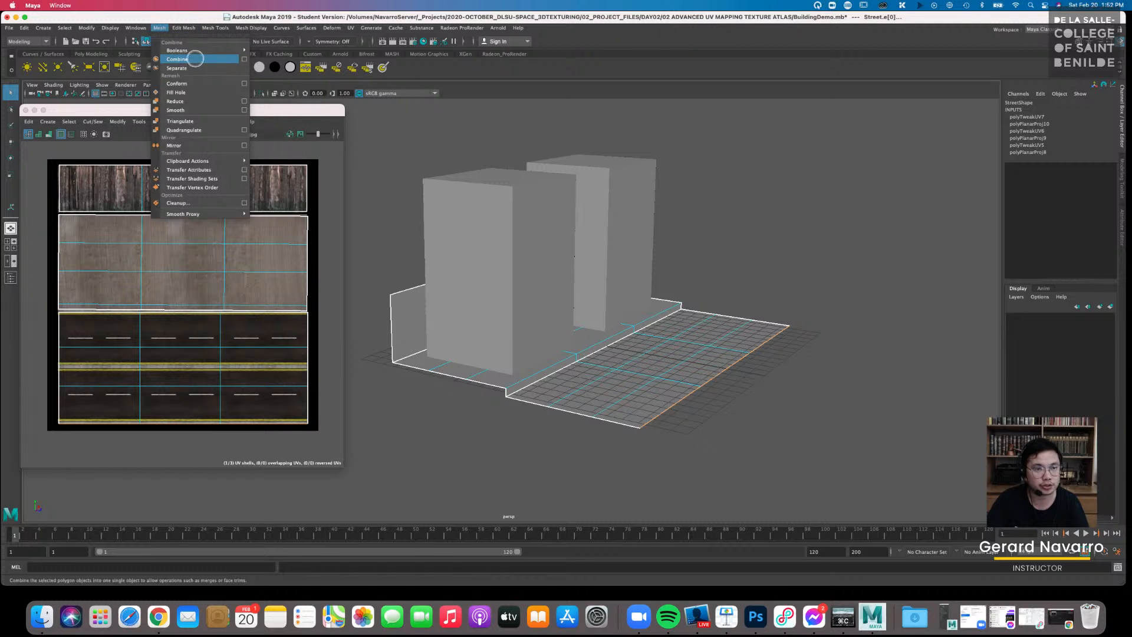
pyautogui.moveTo(184, 28)
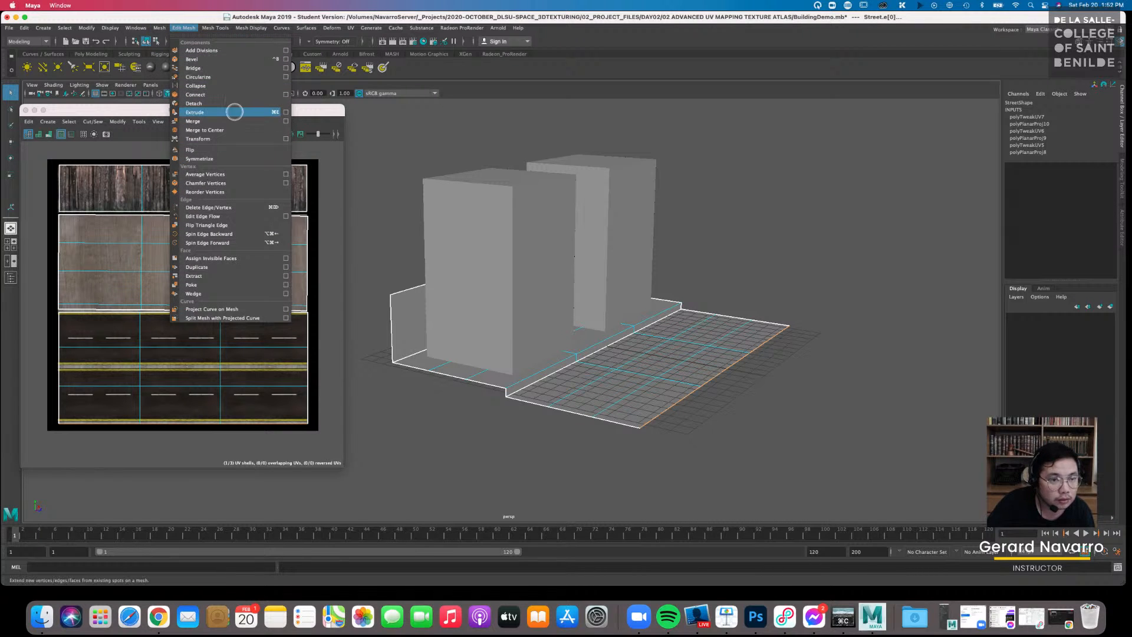
pyautogui.click(229, 112)
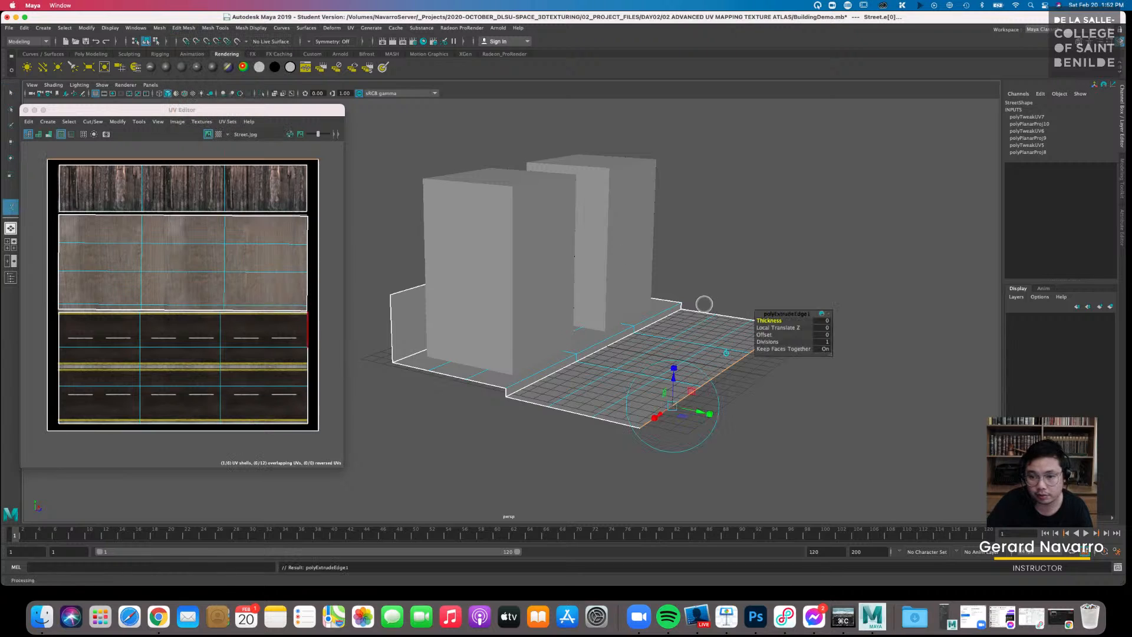
pyautogui.moveTo(674, 368); pyautogui.dragTo(488, 326)
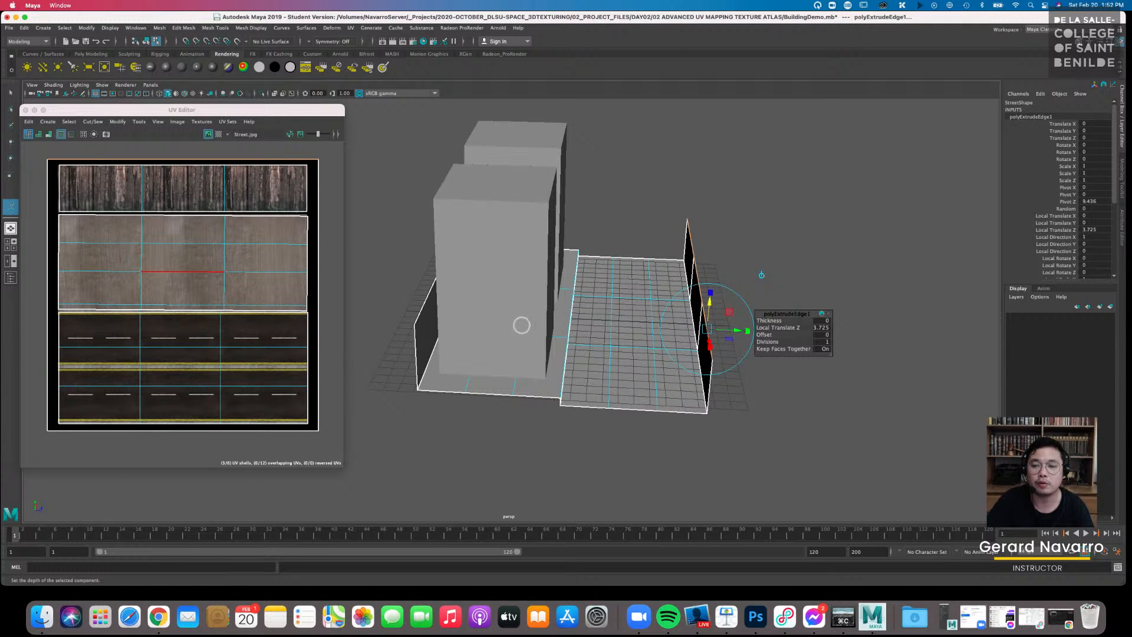
pyautogui.press('super+z')
pyautogui.press('super+z')
pyautogui.press('super+z')
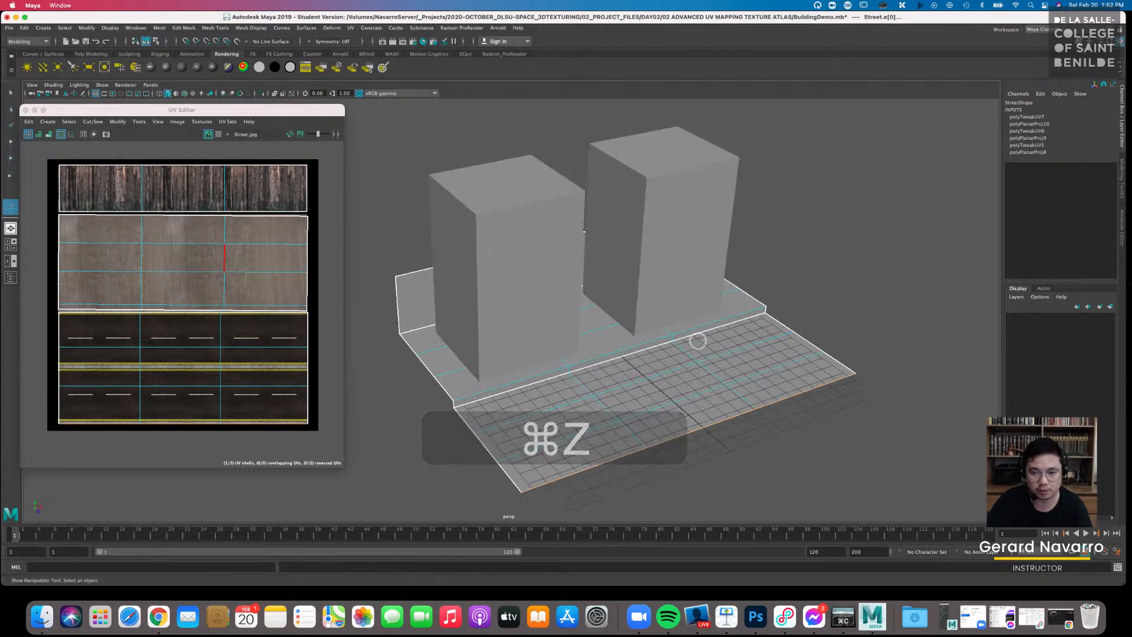
# Select both buildings and the Street mesh in object mode and apply Automatic UV mapping to all of them
pyautogui.moveTo(710, 359); pyautogui.dragTo(755, 332, button='right')
pyautogui.keyDown('alt'); pyautogui.moveTo(820, 295); pyautogui.dragTo(693, 318); pyautogui.keyUp('alt')
pyautogui.click(781, 244)
pyautogui.click(634, 307)
pyautogui.click(545, 279)
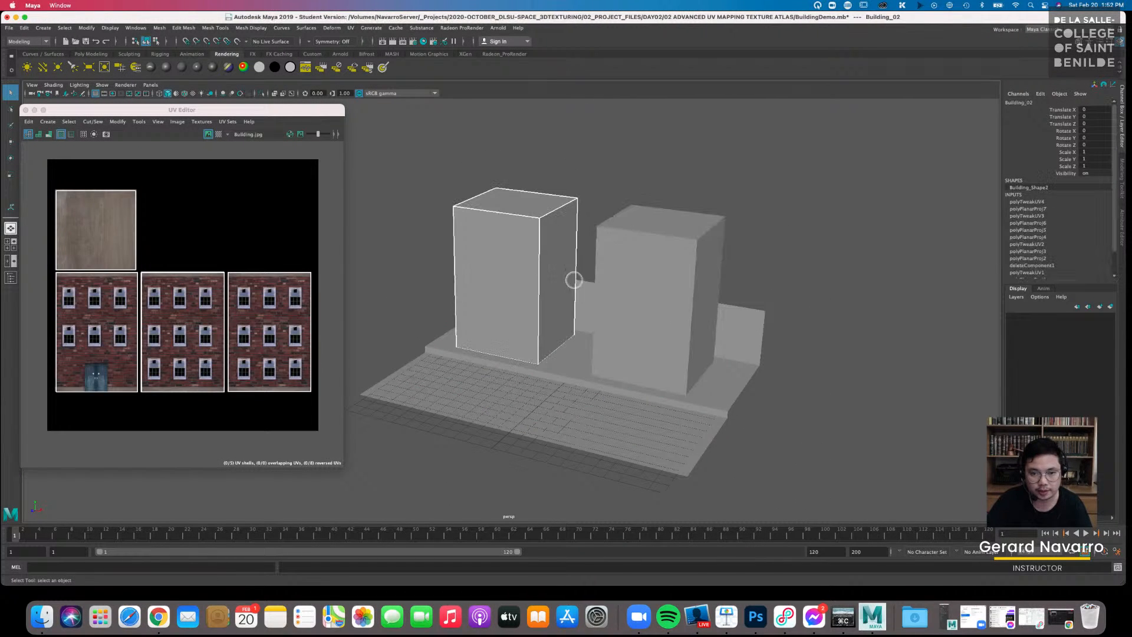
pyautogui.moveTo(470, 207); pyautogui.dragTo(748, 428)
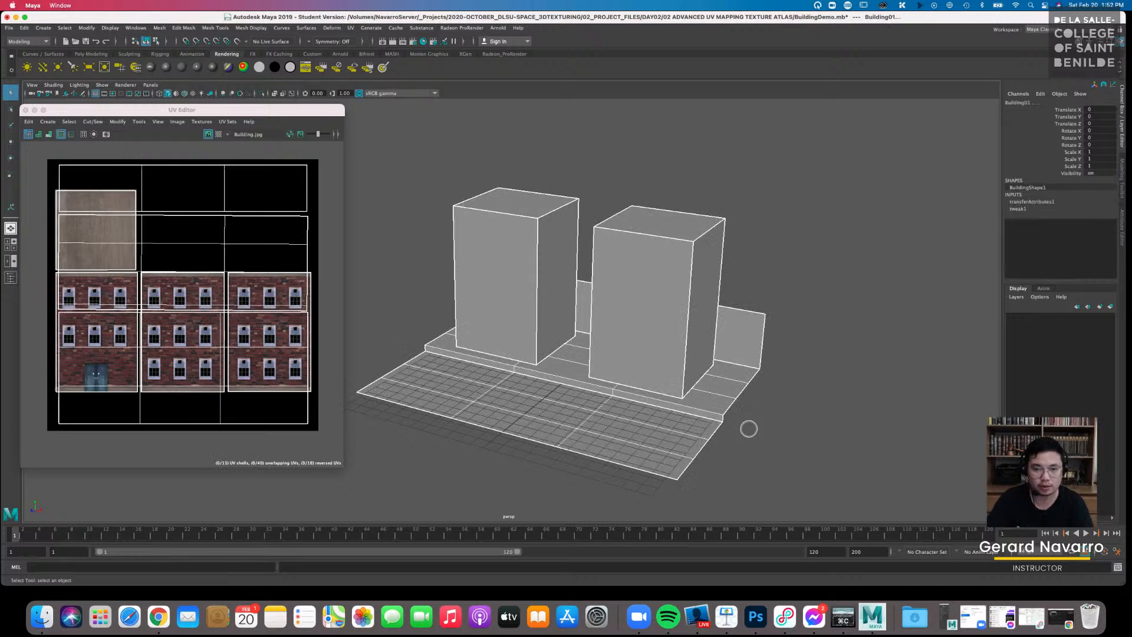
pyautogui.click(350, 27)
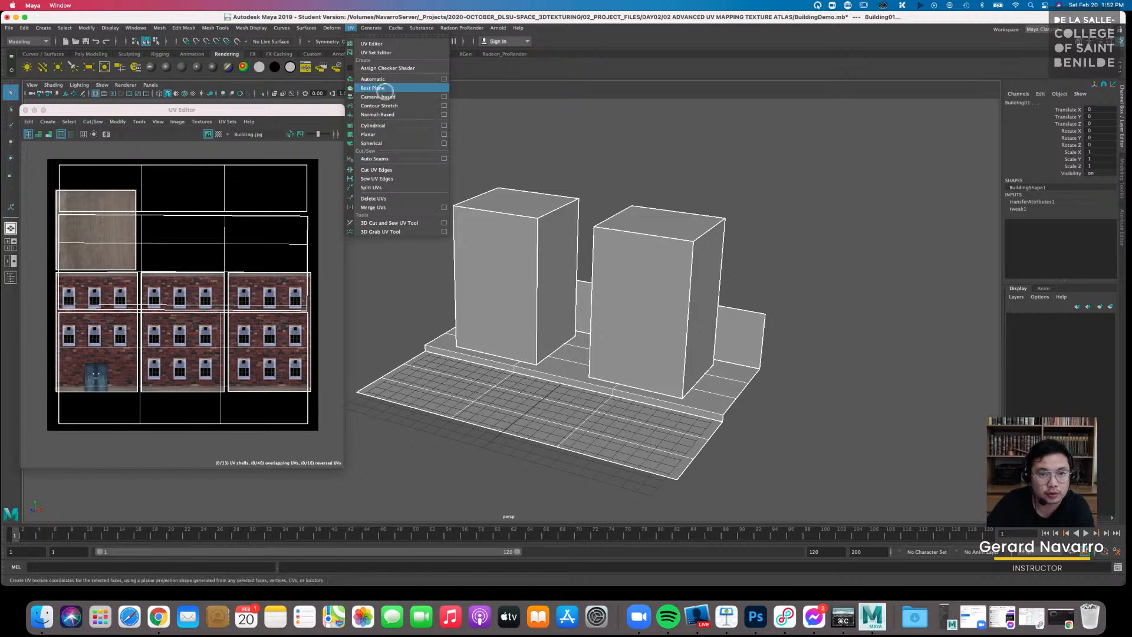
pyautogui.click(395, 79)
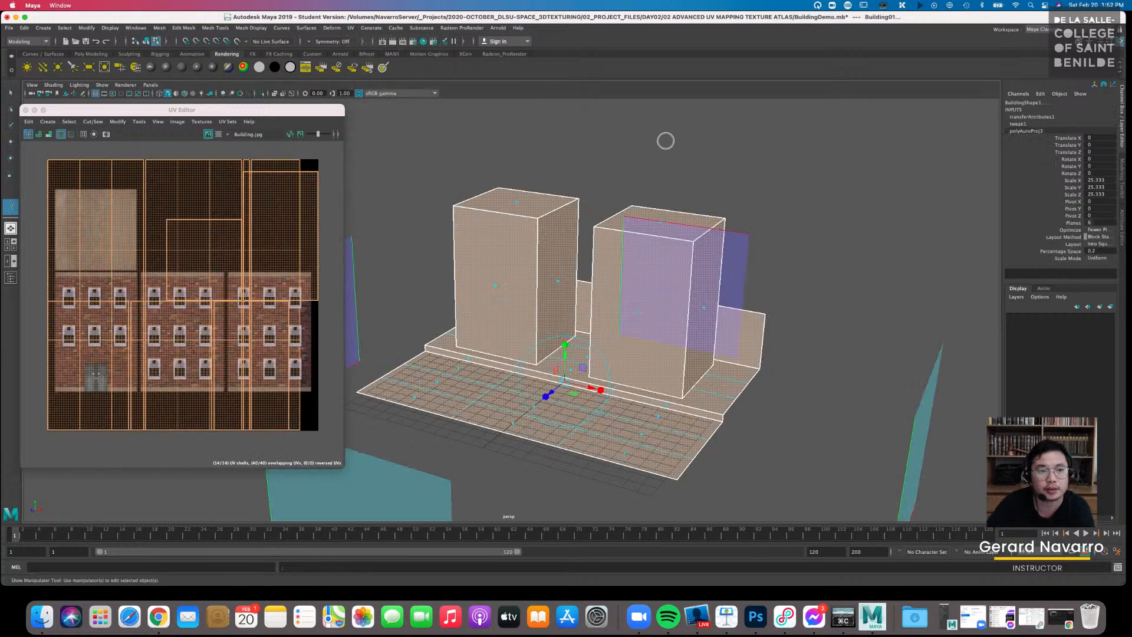
# Return to object mode, select Building01 to show its UV layout, and move the UV Editor closer to the models
pyautogui.keyDown('alt'); pyautogui.moveTo(599, 268); pyautogui.dragTo(611, 263); pyautogui.keyUp('alt')
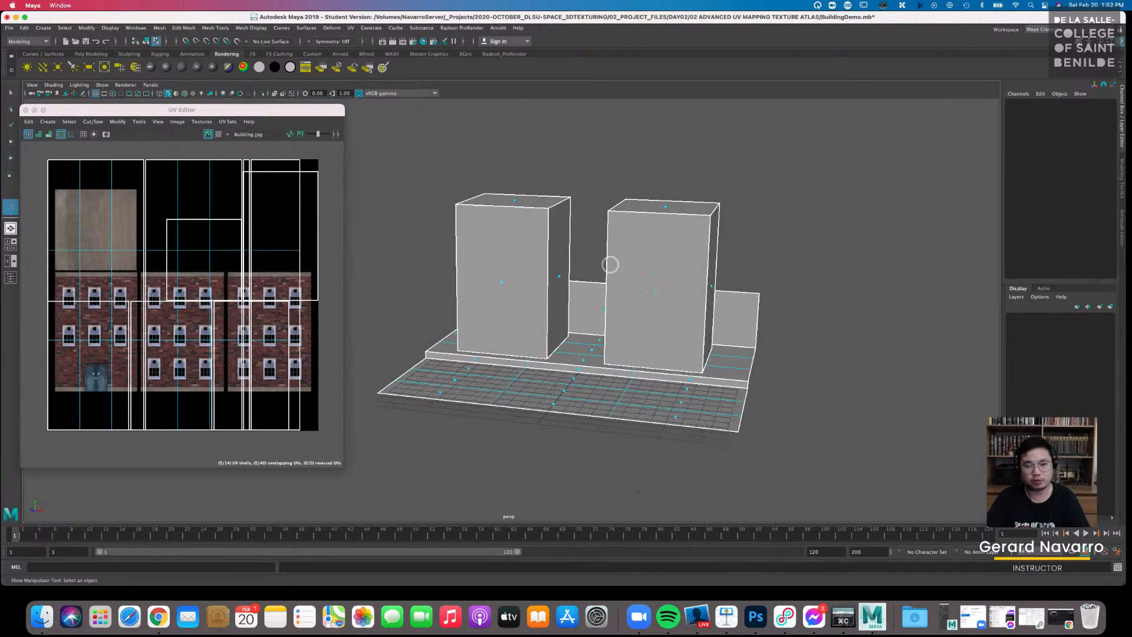
pyautogui.moveTo(643, 263); pyautogui.dragTo(653, 254, button='right')
pyautogui.click(682, 255)
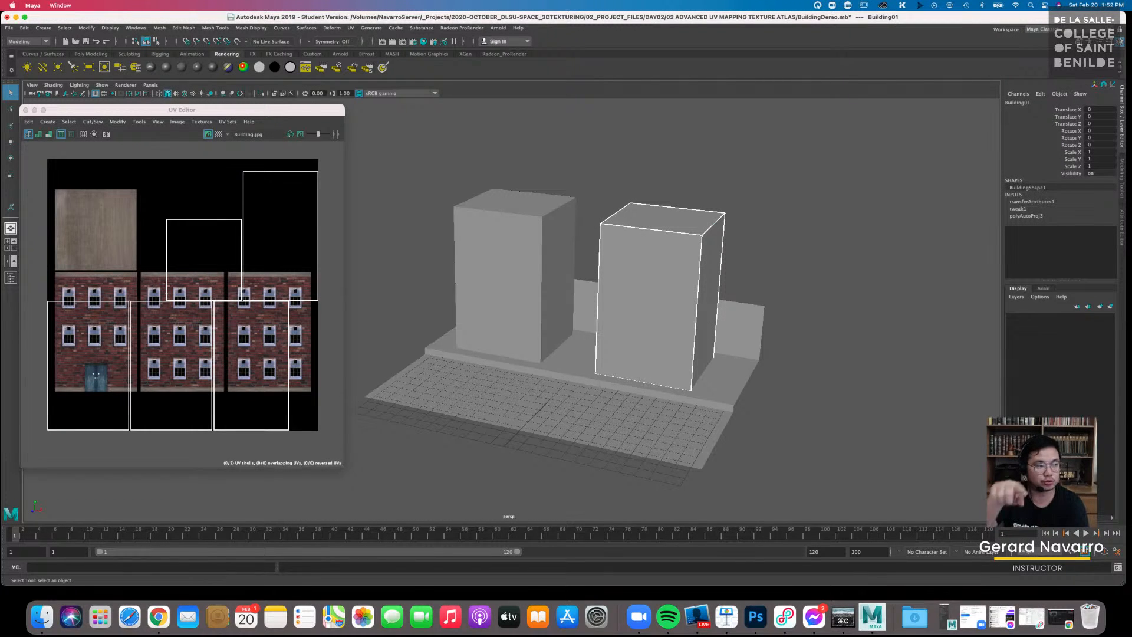
pyautogui.moveTo(266, 110); pyautogui.dragTo(378, 96)
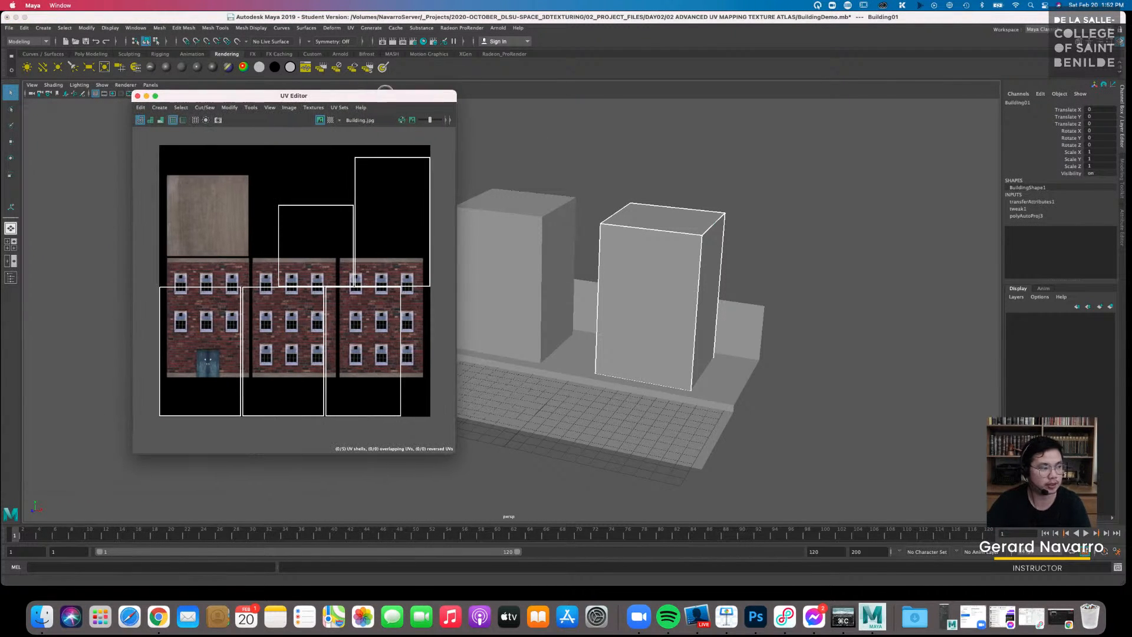
pyautogui.keyDown('alt'); pyautogui.moveTo(690, 201); pyautogui.dragTo(810, 215); pyautogui.keyUp('alt')
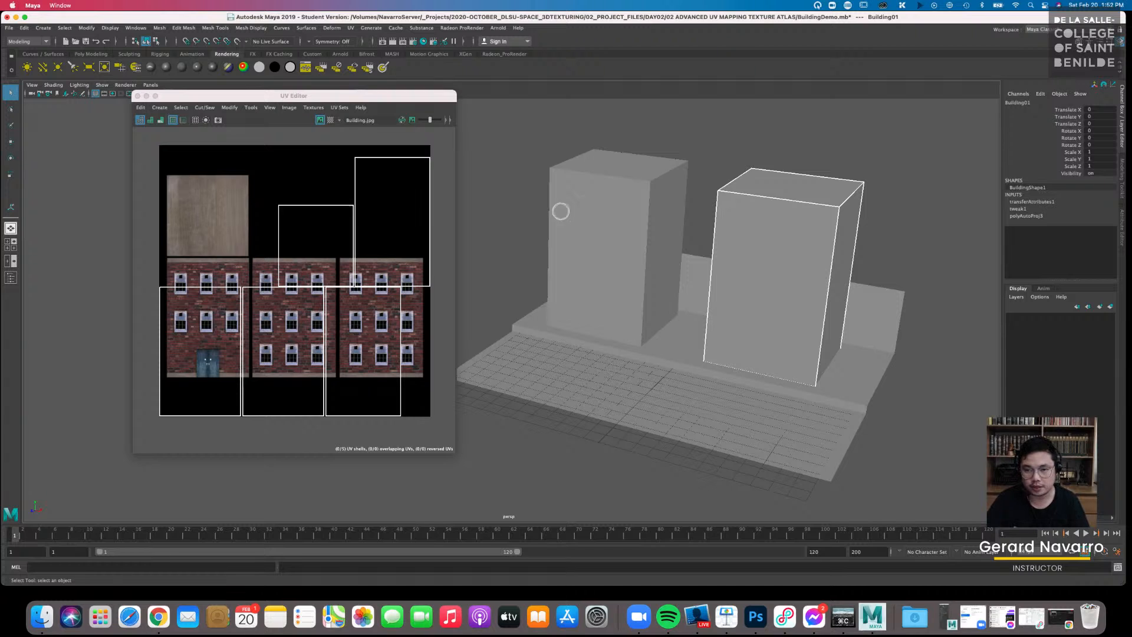
# Select the right side face of Building01, repeat the Automatic projection on it, and bevel its edges with a fraction of 0.5
pyautogui.moveTo(746, 250); pyautogui.dragTo(752, 270, button='right')
pyautogui.keyDown('alt'); pyautogui.moveTo(854, 245); pyautogui.dragTo(750, 255, button='middle'); pyautogui.keyUp('alt')
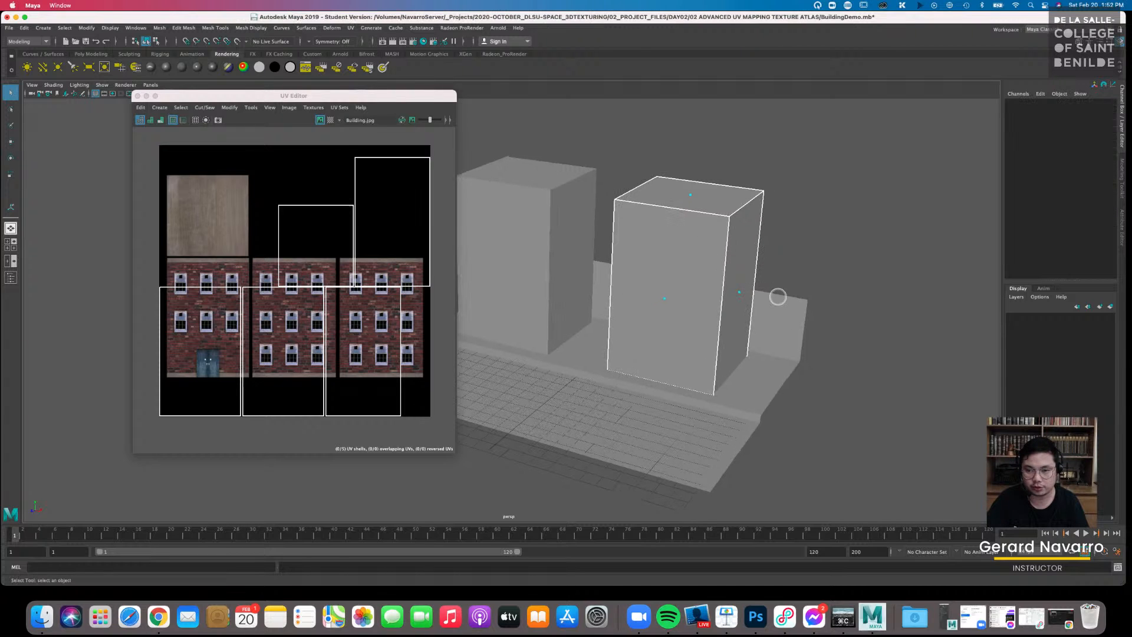
pyautogui.click(739, 293)
pyautogui.press('g')
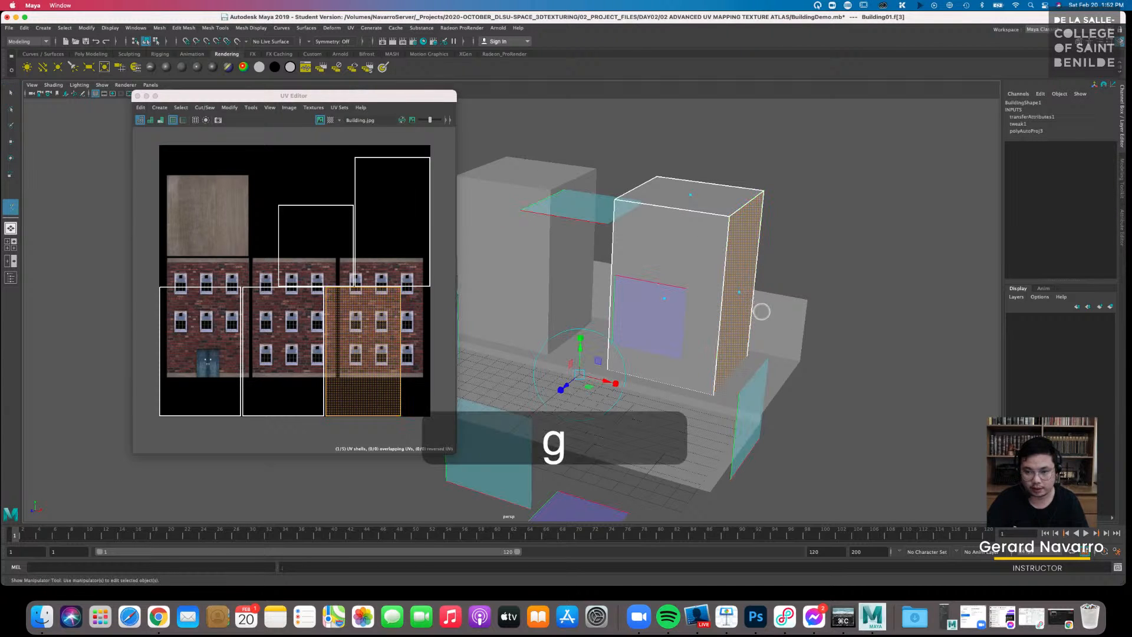
pyautogui.press('Escape')
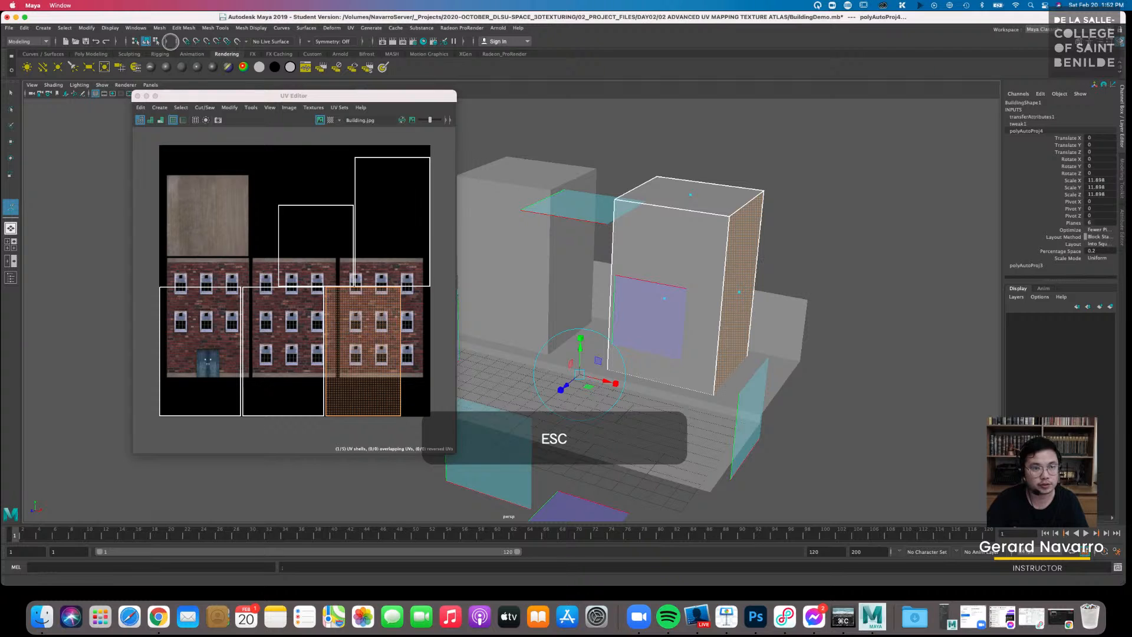
pyautogui.click(183, 27)
pyautogui.click(193, 59)
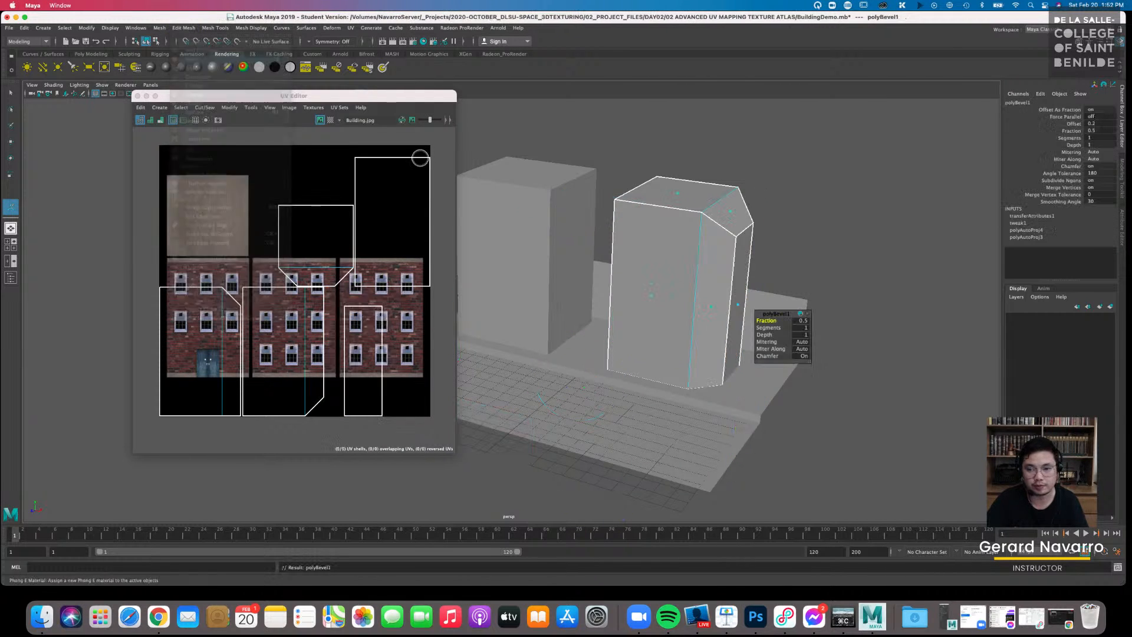
# Extrude Building01's bevelled upper corner face with a Local Translate Z of about 3.04, and select all meshes to show their UVs
pyautogui.click(730, 210)
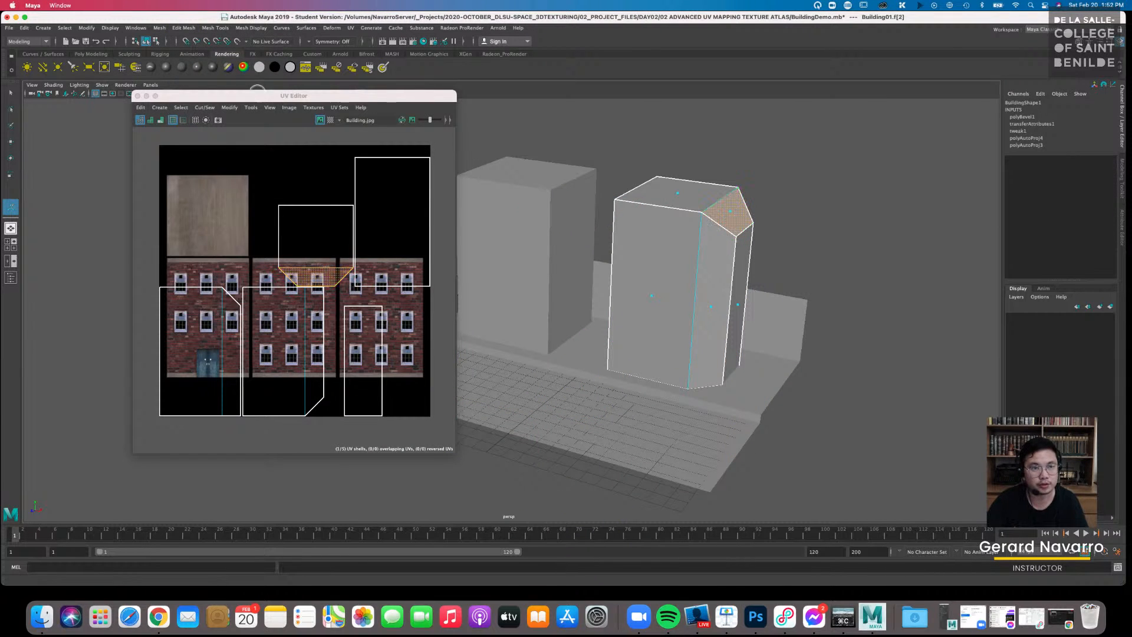
pyautogui.click(159, 27)
pyautogui.click(183, 28)
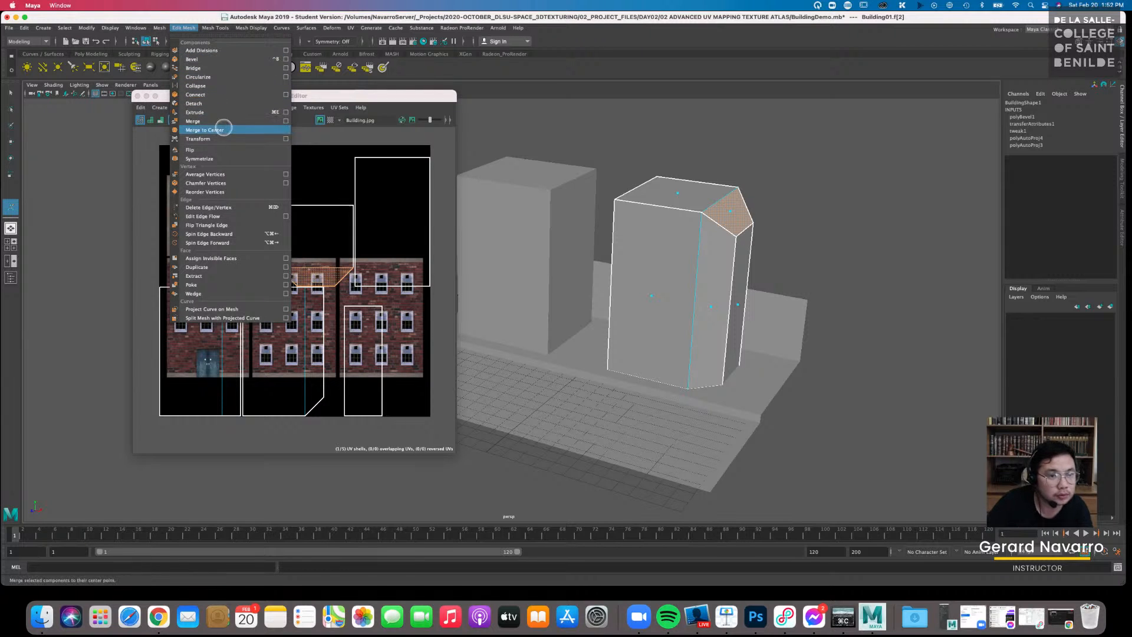
pyautogui.click(218, 112)
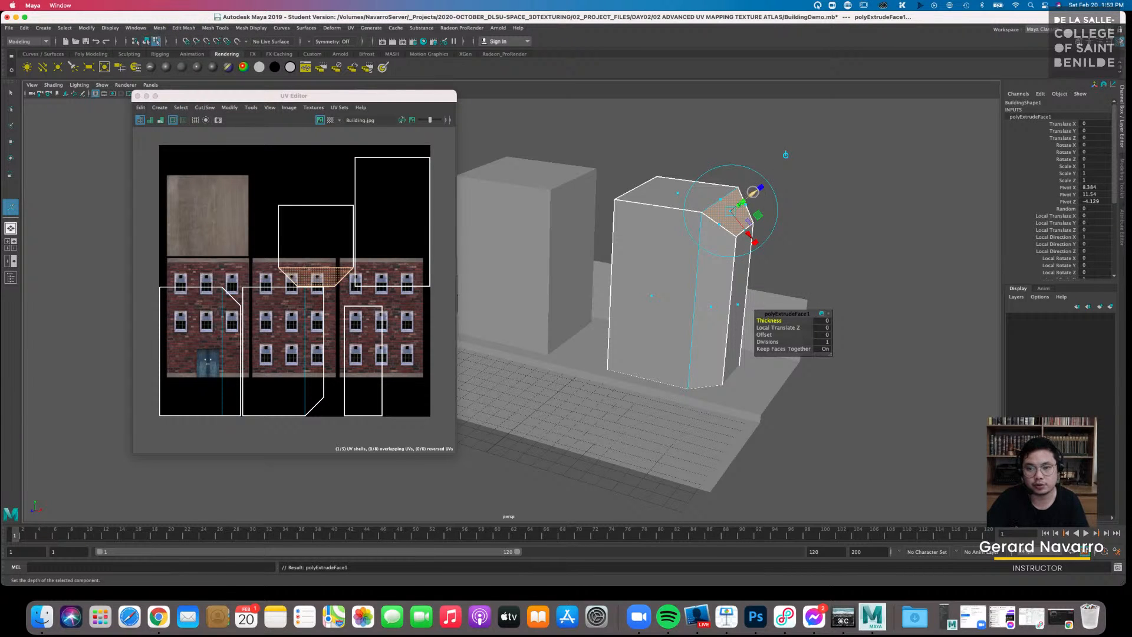
pyautogui.moveTo(759, 189); pyautogui.dragTo(784, 174)
pyautogui.press('q')
pyautogui.rightClick(772, 191)
pyautogui.moveTo(783, 183); pyautogui.dragTo(841, 170, button='right')
pyautogui.moveTo(702, 235)
pyautogui.keyDown('alt'); pyautogui.mouseDown()
pyautogui.moveTo(710, 245)
pyautogui.moveTo(697, 252)
pyautogui.mouseUp(); pyautogui.keyUp('alt')
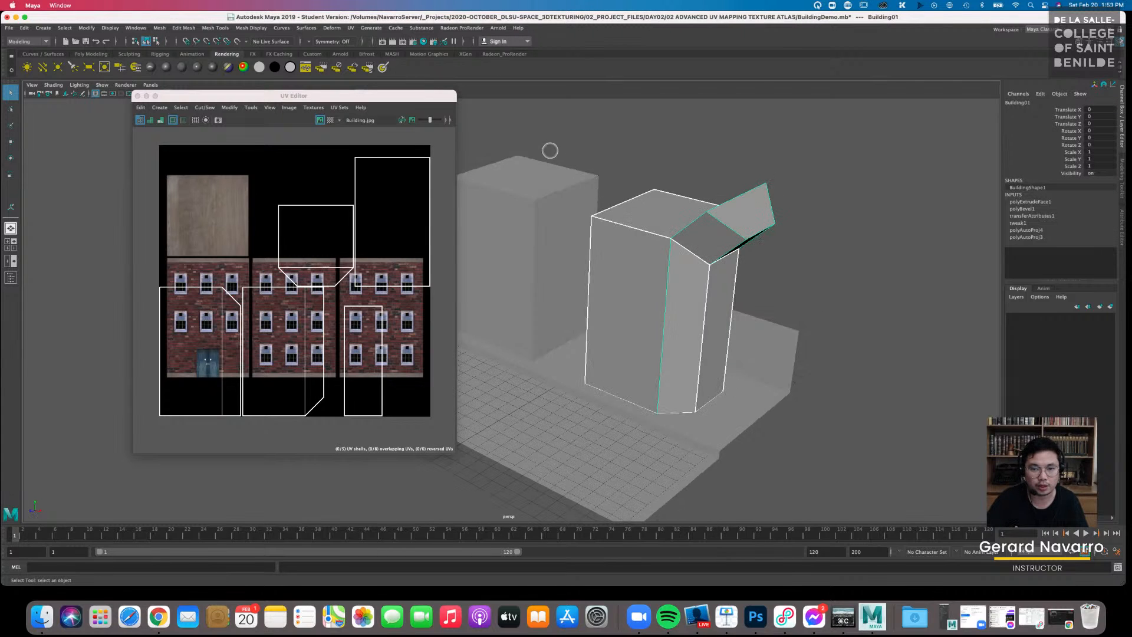
pyautogui.moveTo(550, 150); pyautogui.dragTo(728, 369)
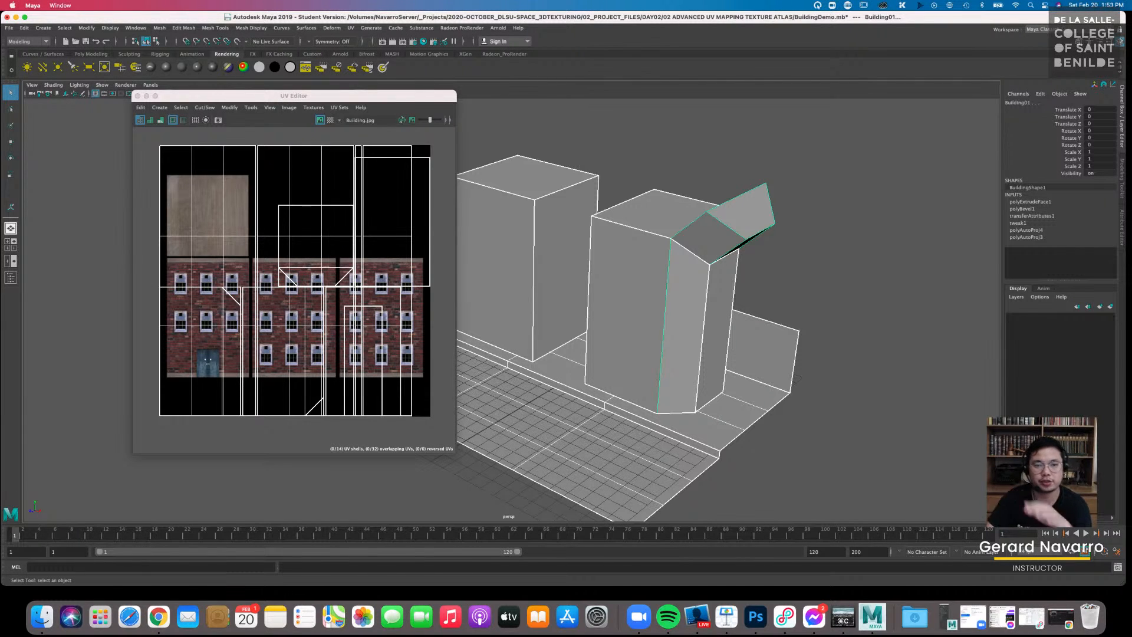
# Undo the extrusion, the bevel and the repeated projection on Building01
pyautogui.press('super+z')
pyautogui.press('super+z')
pyautogui.press('super+z')
pyautogui.press('super+z')
pyautogui.press('super+z')
pyautogui.press('super+z')
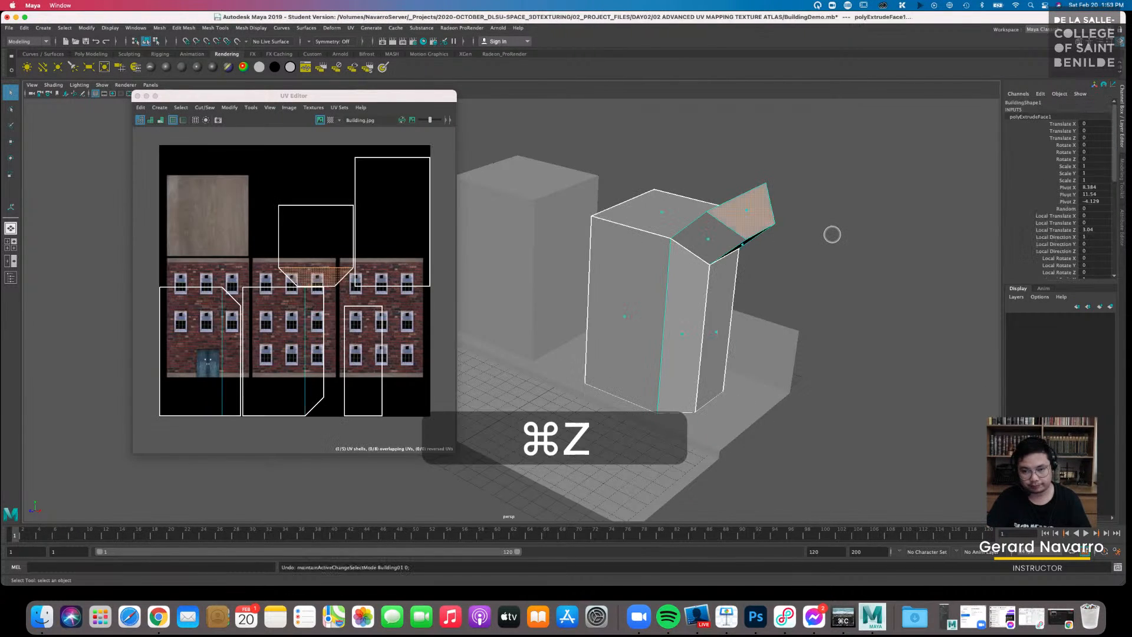
pyautogui.press('super+z')
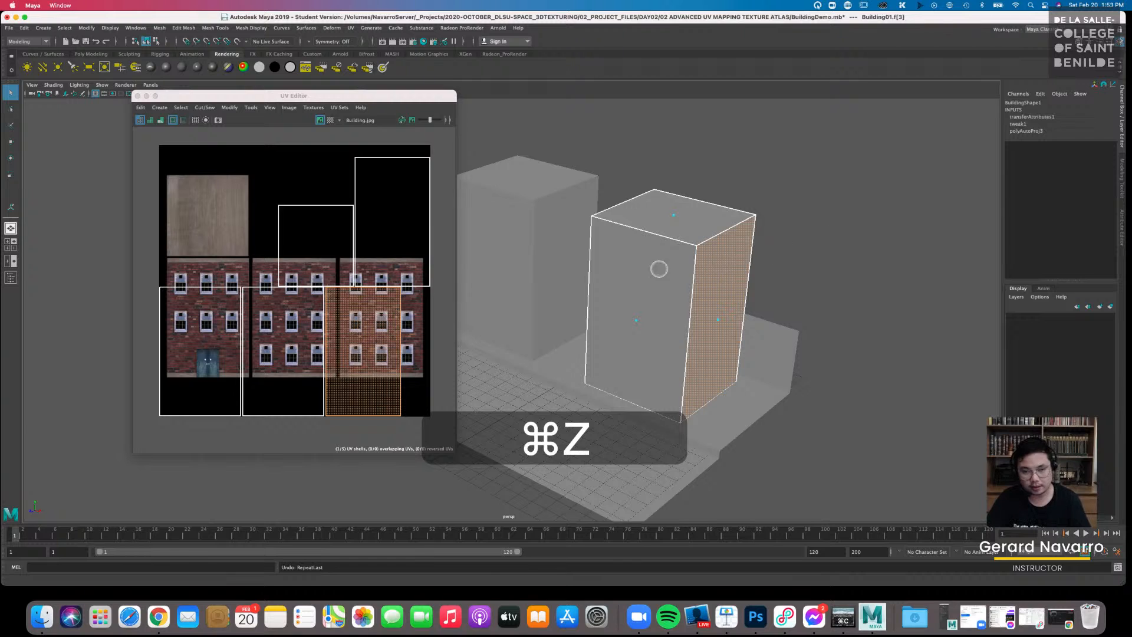
# Reselect Building01 as a whole object and compare its automatic UV shells with the brick texture
pyautogui.keyDown('alt'); pyautogui.moveTo(656, 263); pyautogui.dragTo(676, 189); pyautogui.keyUp('alt')
pyautogui.moveTo(678, 262); pyautogui.dragTo(794, 210, button='right')
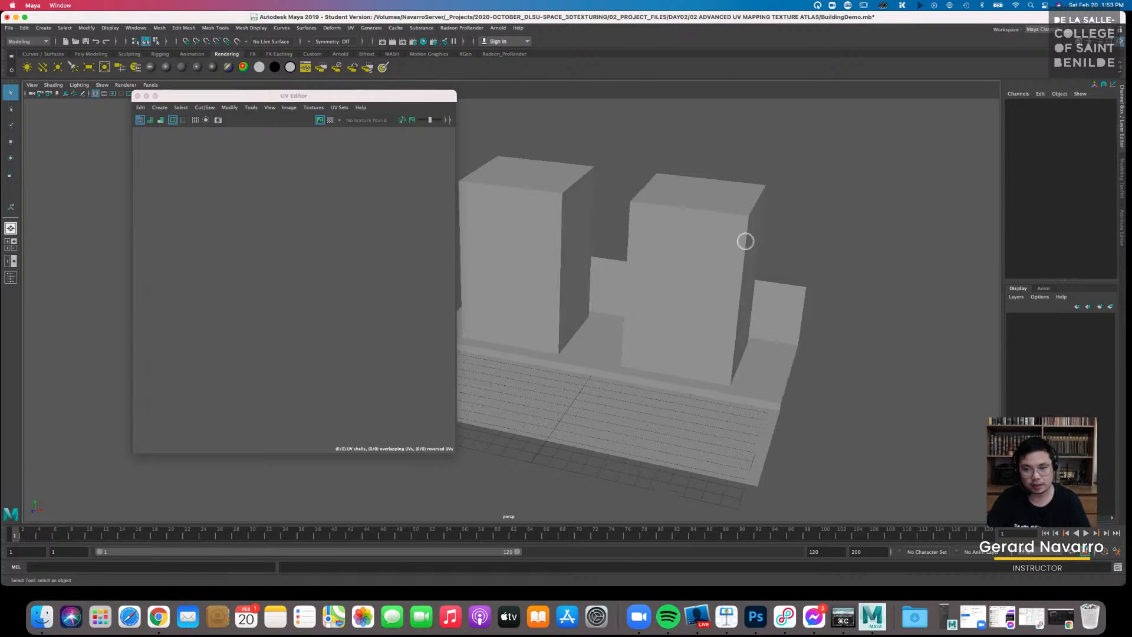
pyautogui.click(722, 245)
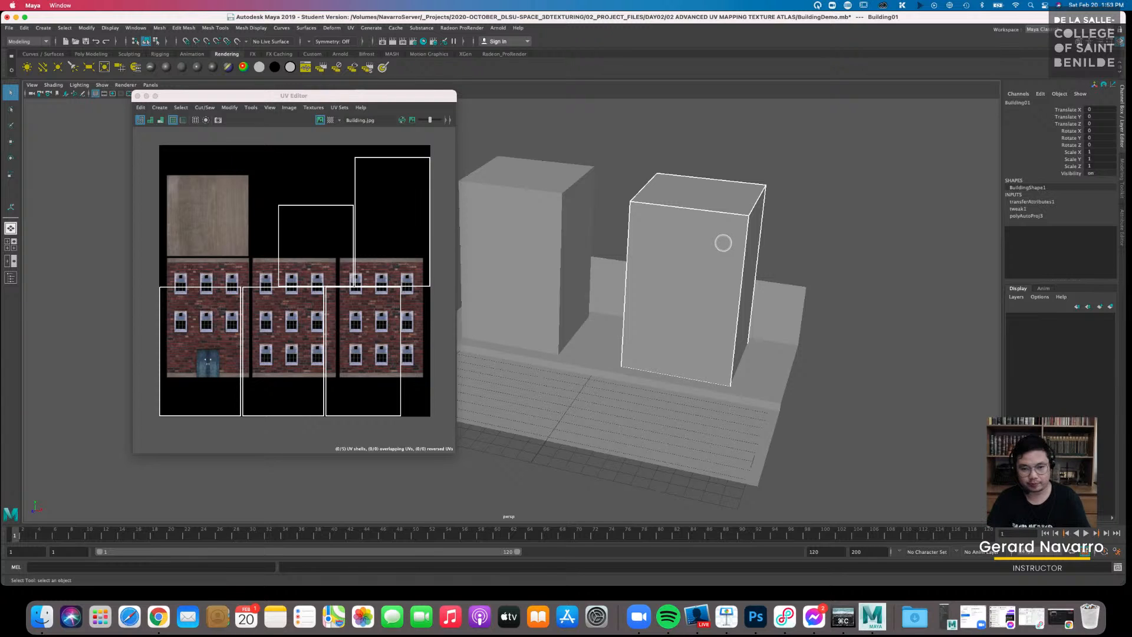
pyautogui.keyDown('alt'); pyautogui.moveTo(723, 243); pyautogui.dragTo(700, 242); pyautogui.keyUp('alt')
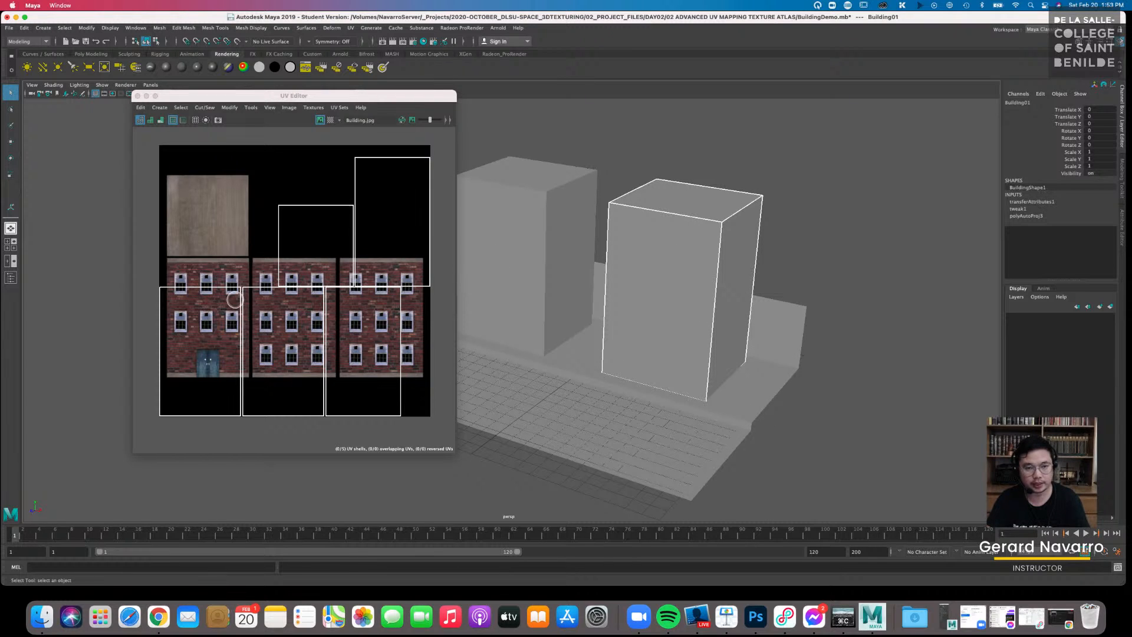
pyautogui.keyDown('alt'); pyautogui.moveTo(688, 331); pyautogui.dragTo(755, 325); pyautogui.keyUp('alt')
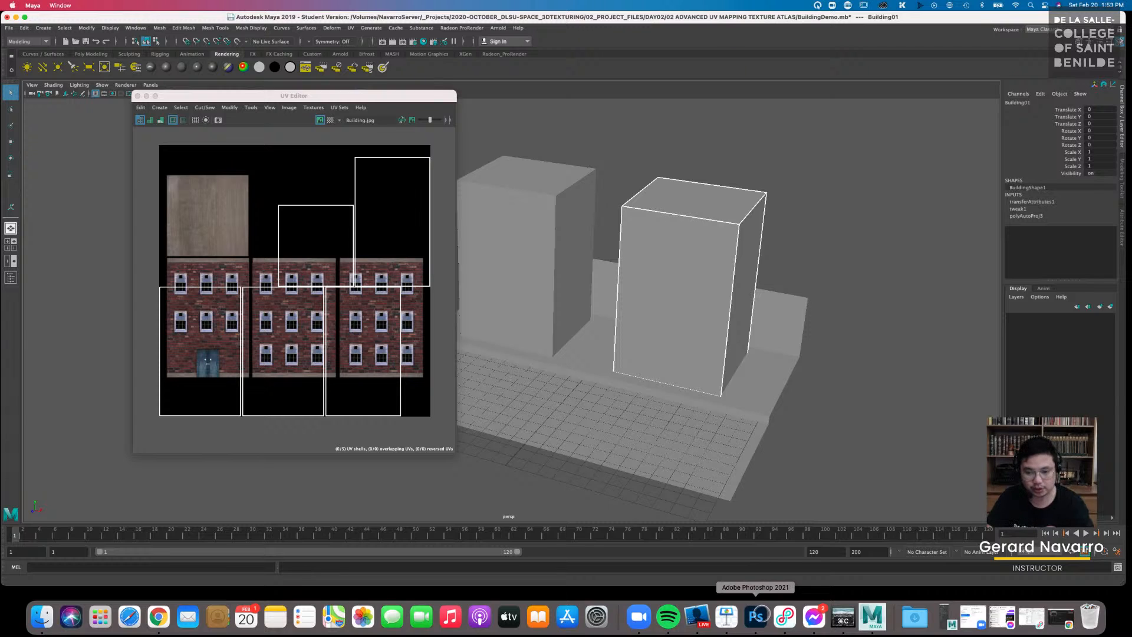
# Open Building.psd from the project folder in Photoshop and move the Layers panel clear of the canvas
pyautogui.click(756, 616)
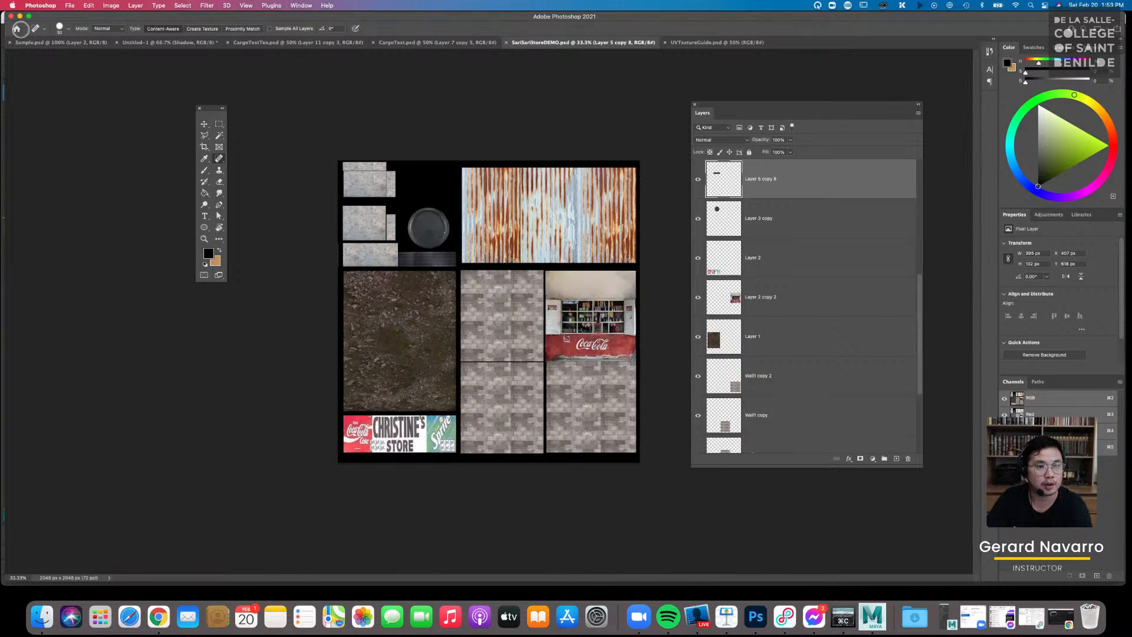
pyautogui.click(41, 616)
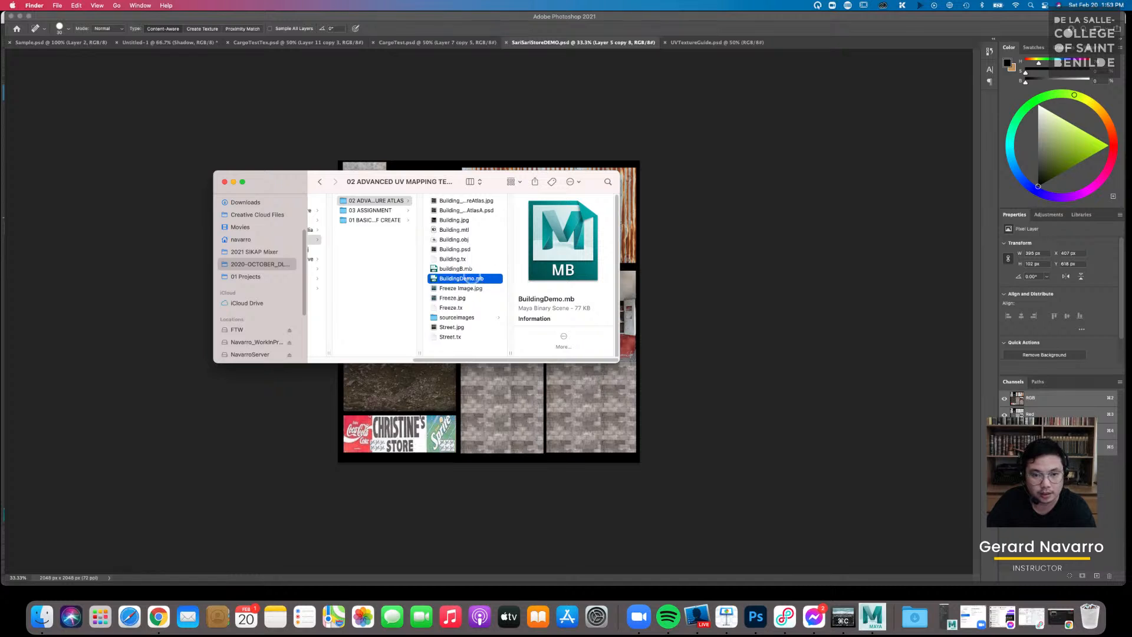
pyautogui.rightClick(470, 250)
pyautogui.moveTo(501, 263)
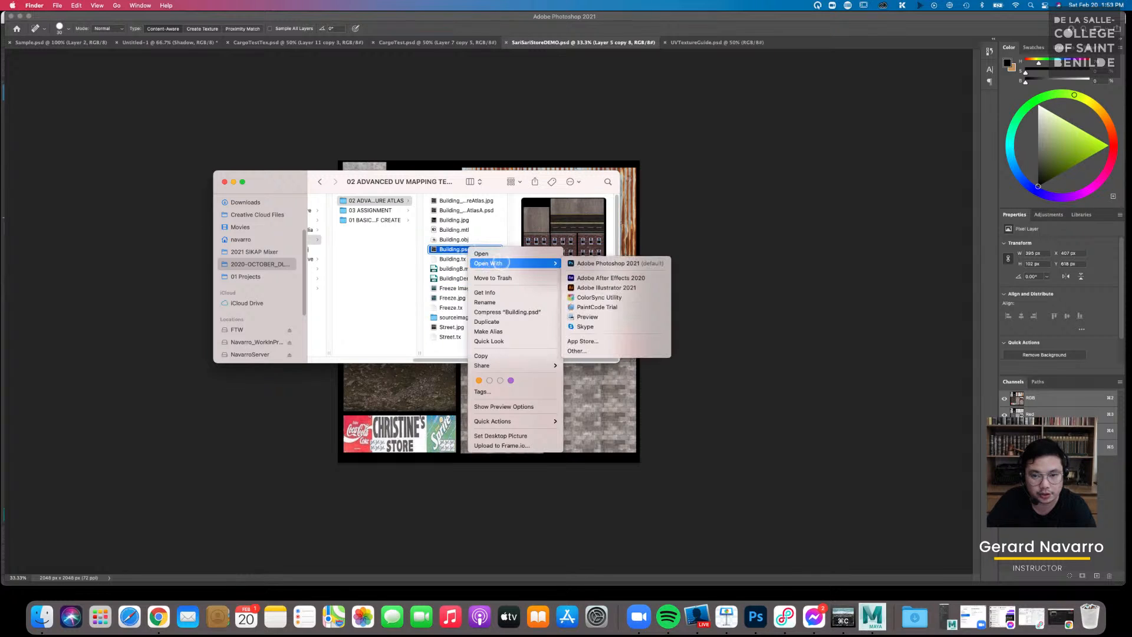
pyautogui.click(618, 263)
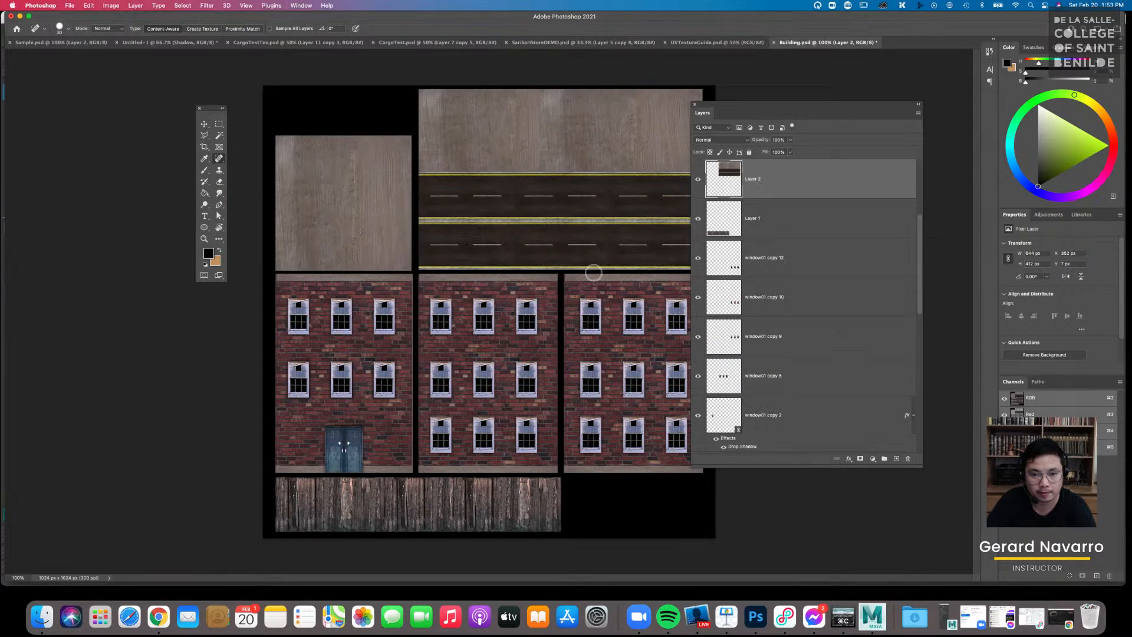
pyautogui.moveTo(772, 104); pyautogui.dragTo(819, 99)
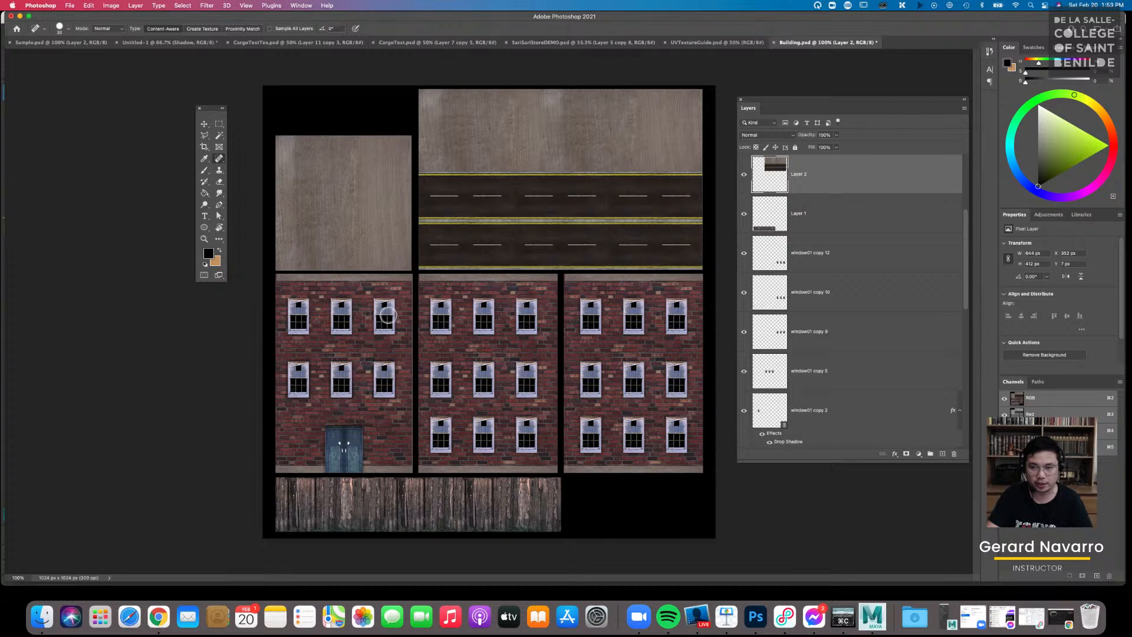
# Try moving the upper window beside the facade's edge on the layer window01 copy, and undo the move
pyautogui.press('super+z')
pyautogui.moveTo(383, 316); pyautogui.dragTo(390, 315)
pyautogui.press('super+z')
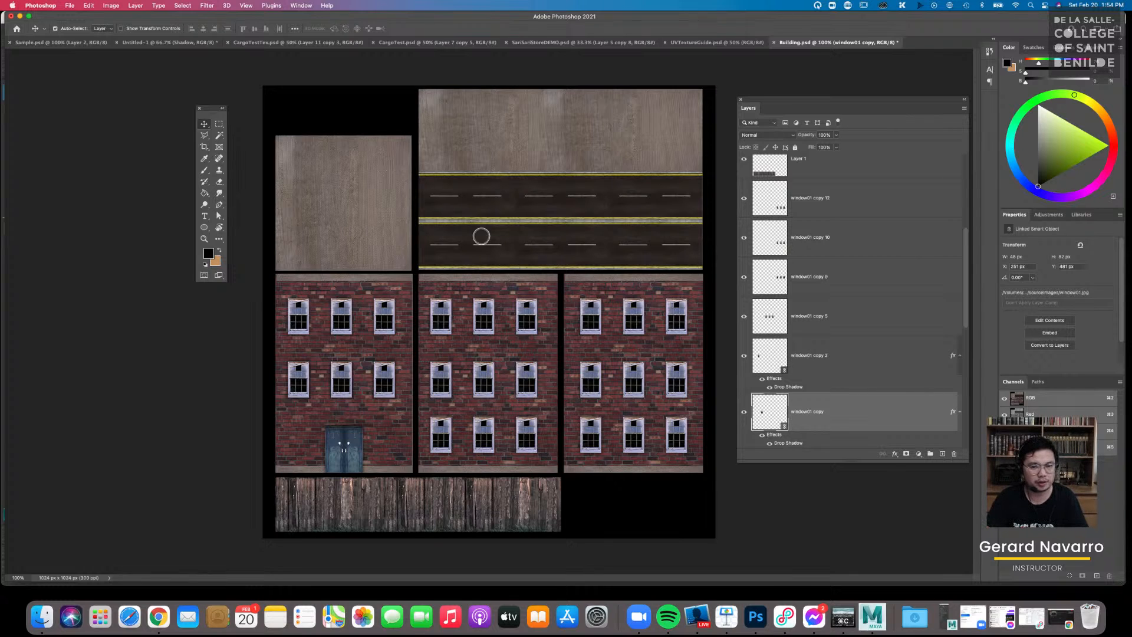
# Switch to Maya to view Building01's UV layout again and return to Building.psd in Photoshop
pyautogui.press('super+Tab')
pyautogui.press('super+Tab')
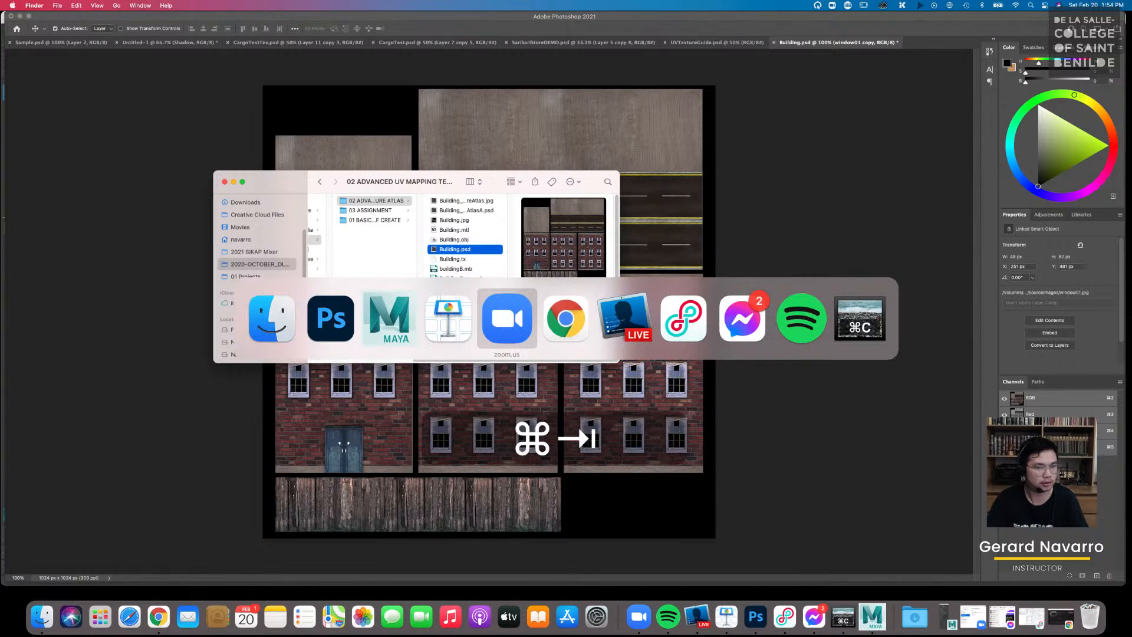
pyautogui.press('super+Tab')
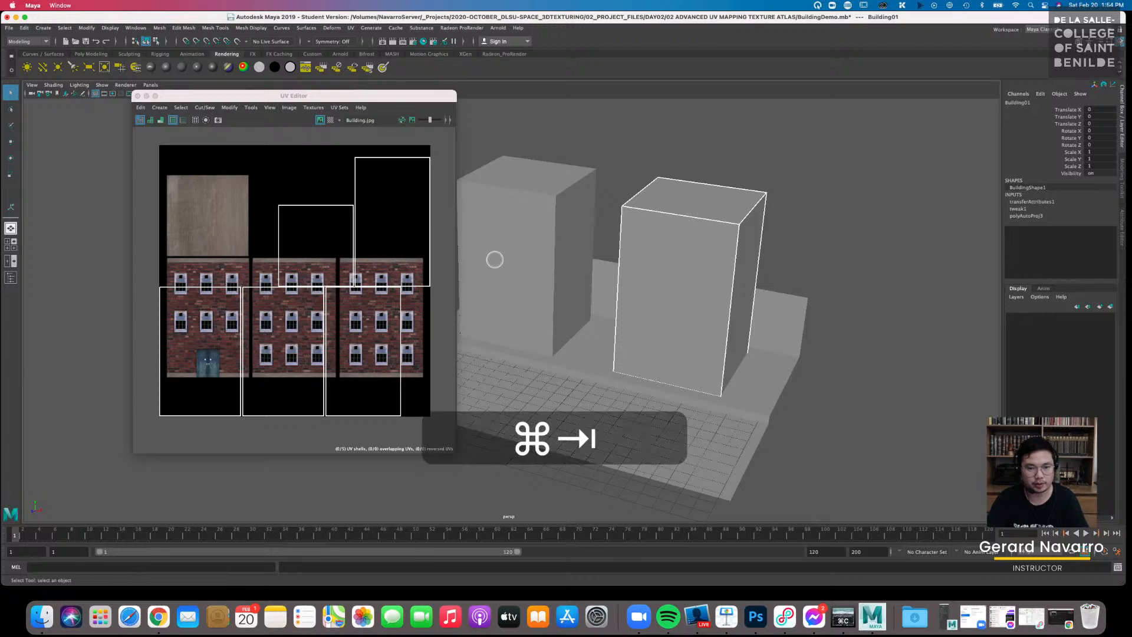
pyautogui.press('super+Tab')
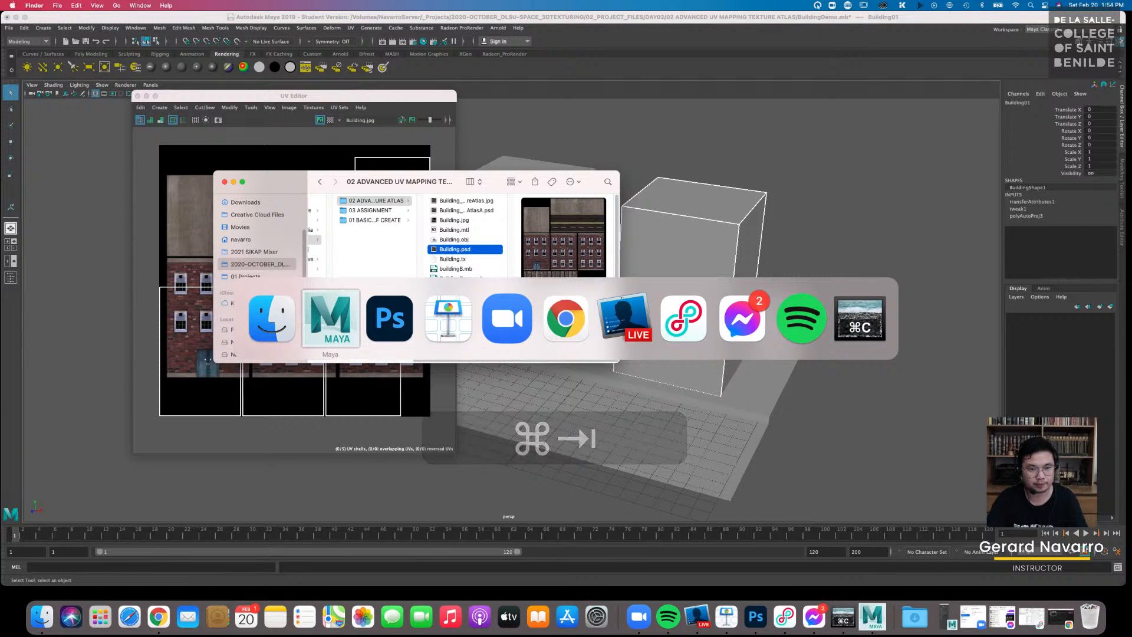
pyautogui.press('super+Tab')
pyautogui.press('super+Tab')
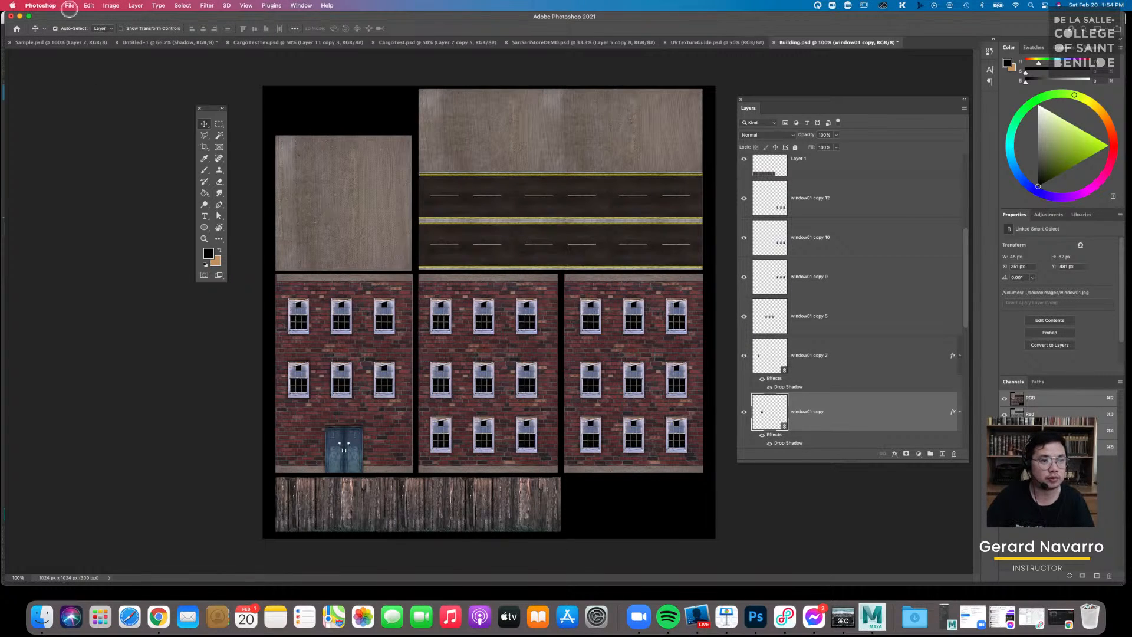
# Save a JPEG copy of Building.psd to the Desktop as BuildingTex.jpg
pyautogui.click(70, 6)
pyautogui.click(277, 144)
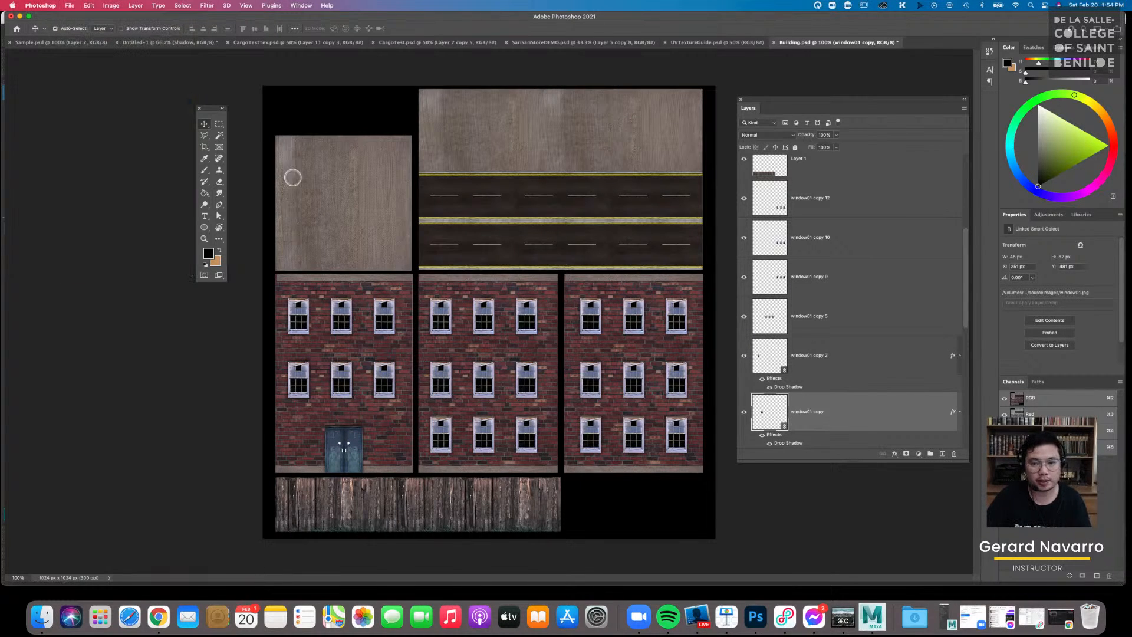
pyautogui.press('super+shift+s')
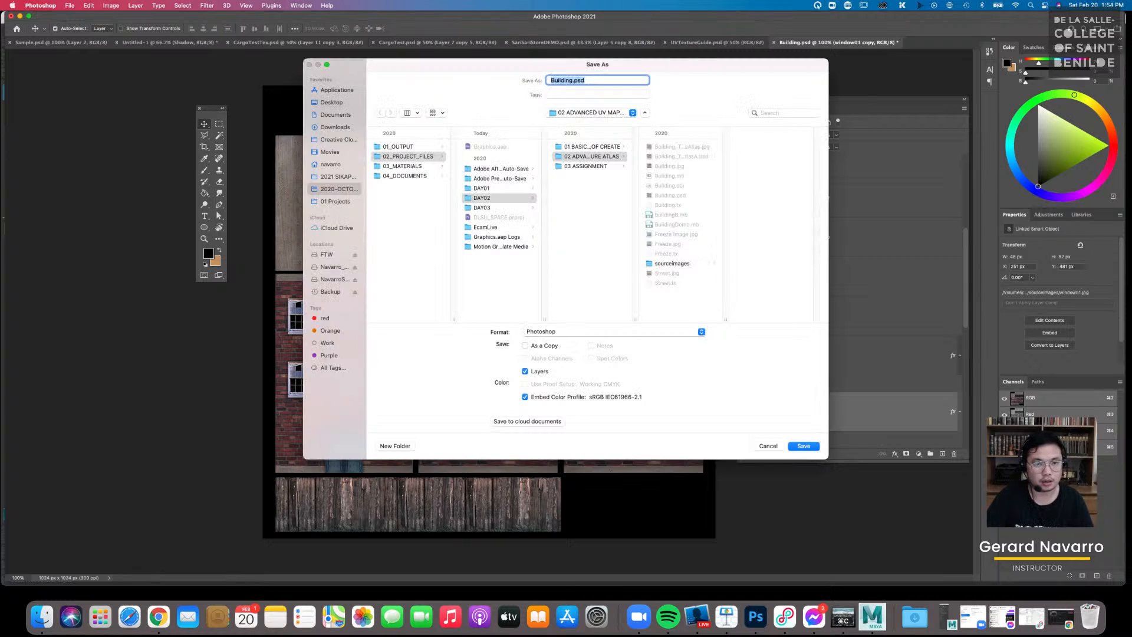
pyautogui.click(330, 102)
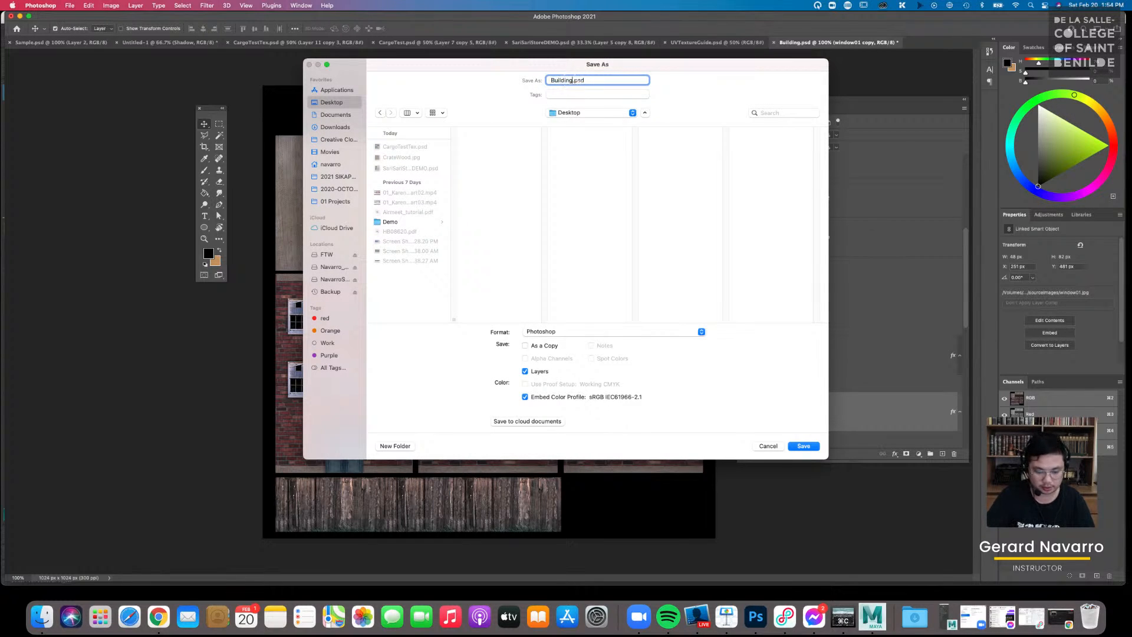
pyautogui.write('Tex')
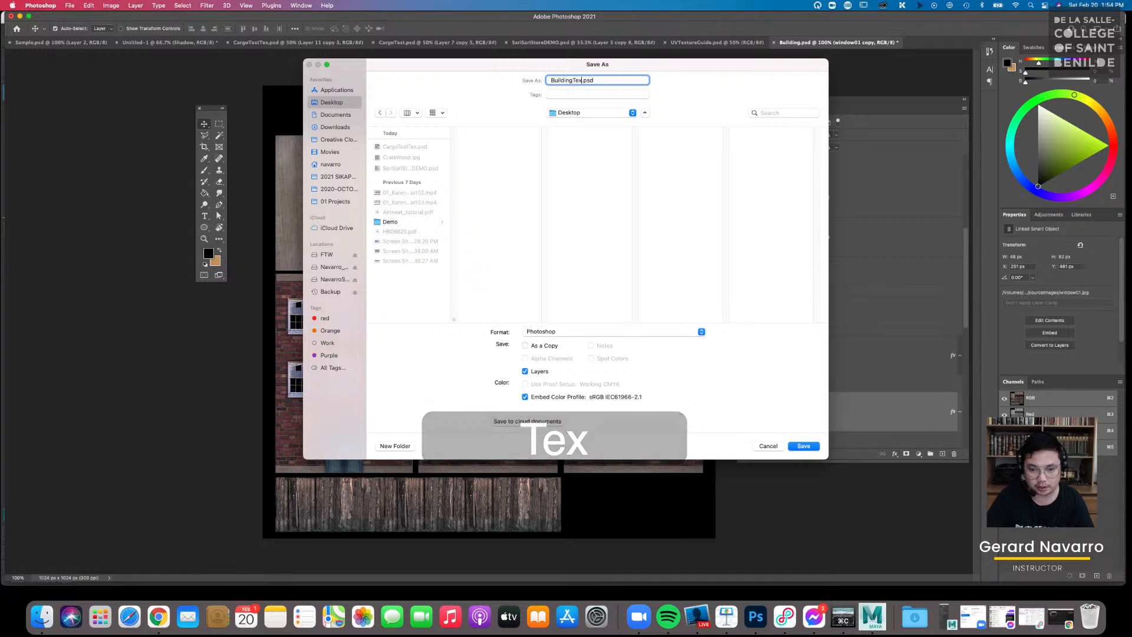
pyautogui.click(645, 331)
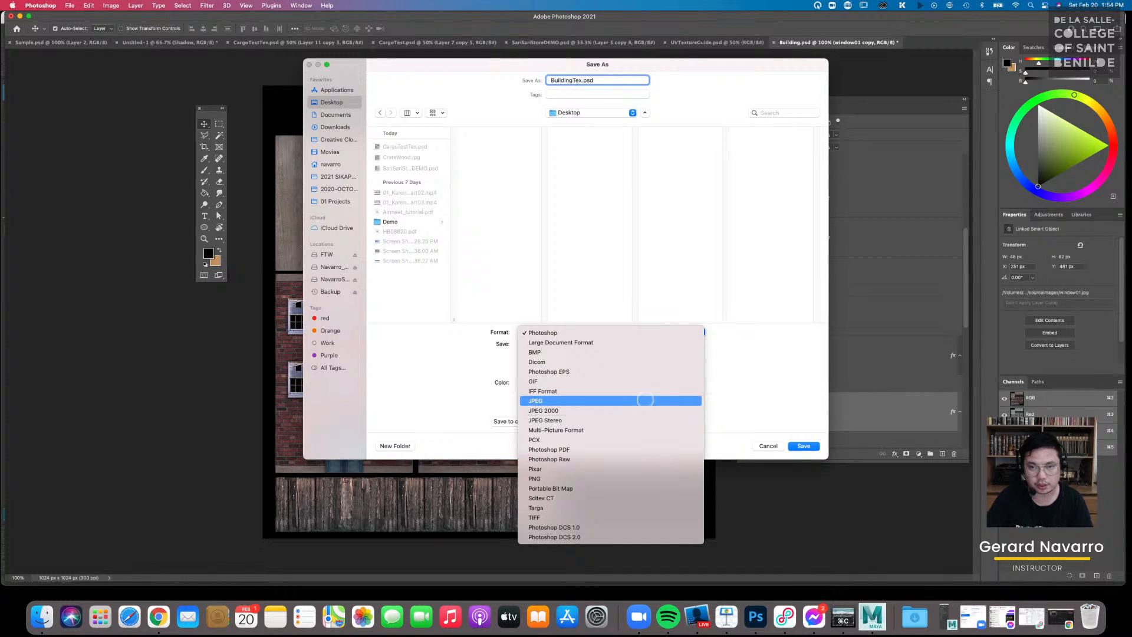
pyautogui.click(646, 400)
pyautogui.click(803, 446)
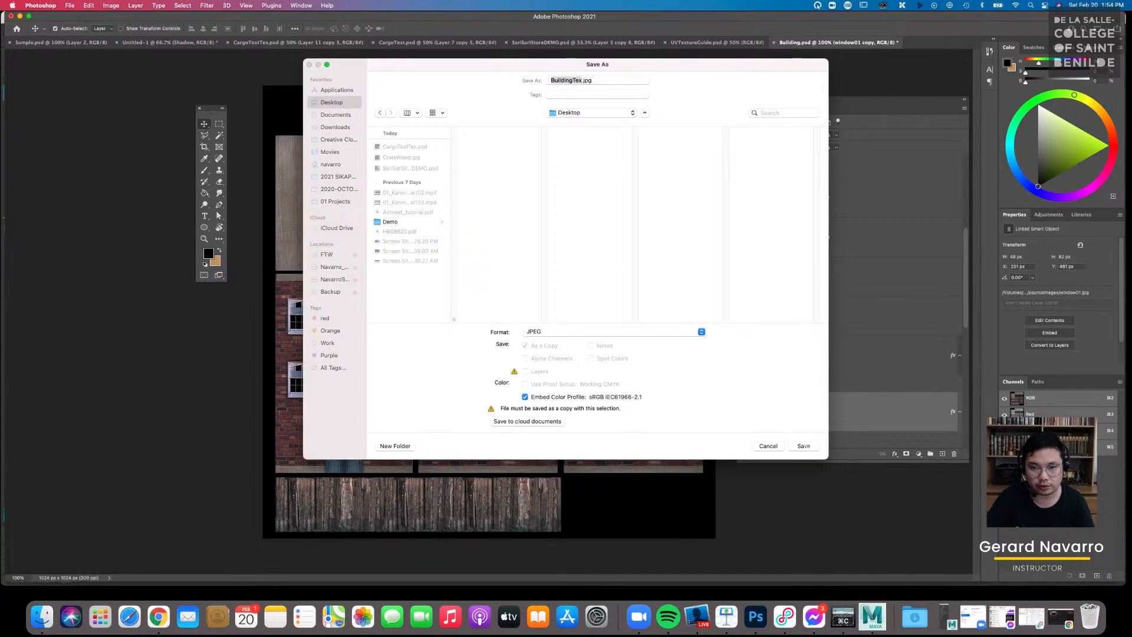
pyautogui.press('Return')
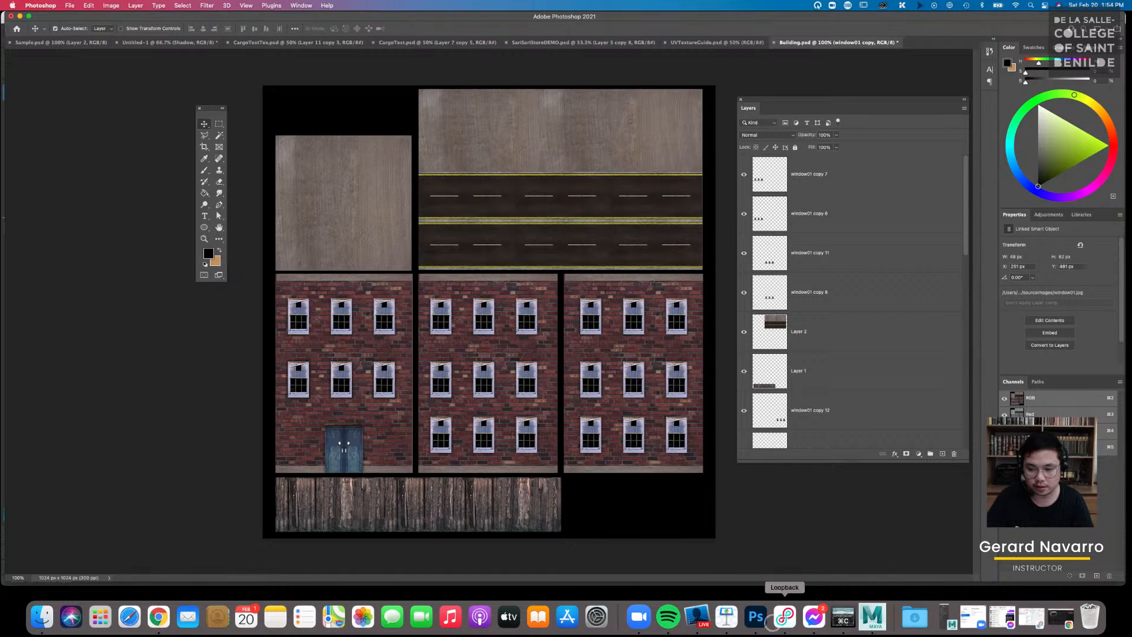
# Switch to Maya, select both buildings and the street, and assign them a new Lambert material
pyautogui.click(873, 616)
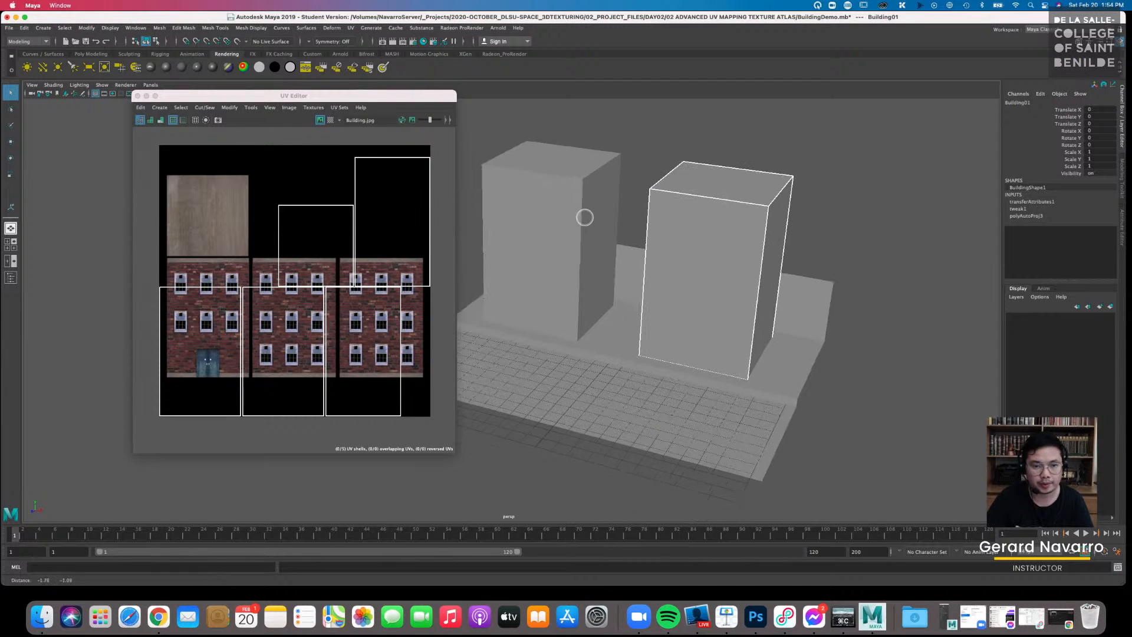
pyautogui.moveTo(372, 96); pyautogui.dragTo(319, 88)
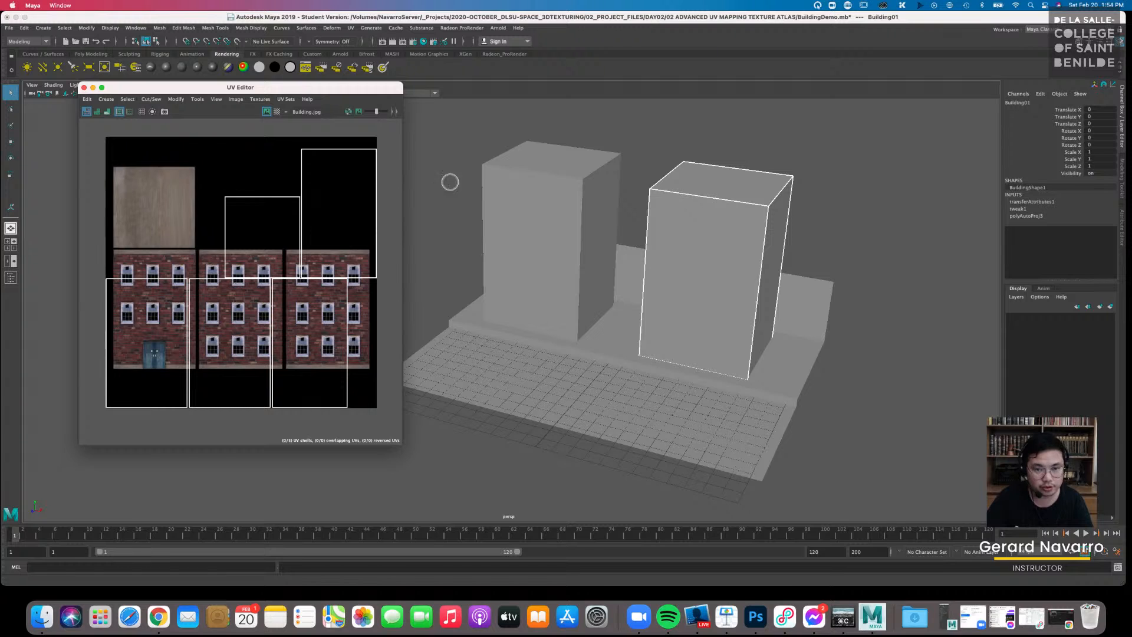
pyautogui.moveTo(444, 129); pyautogui.dragTo(670, 415)
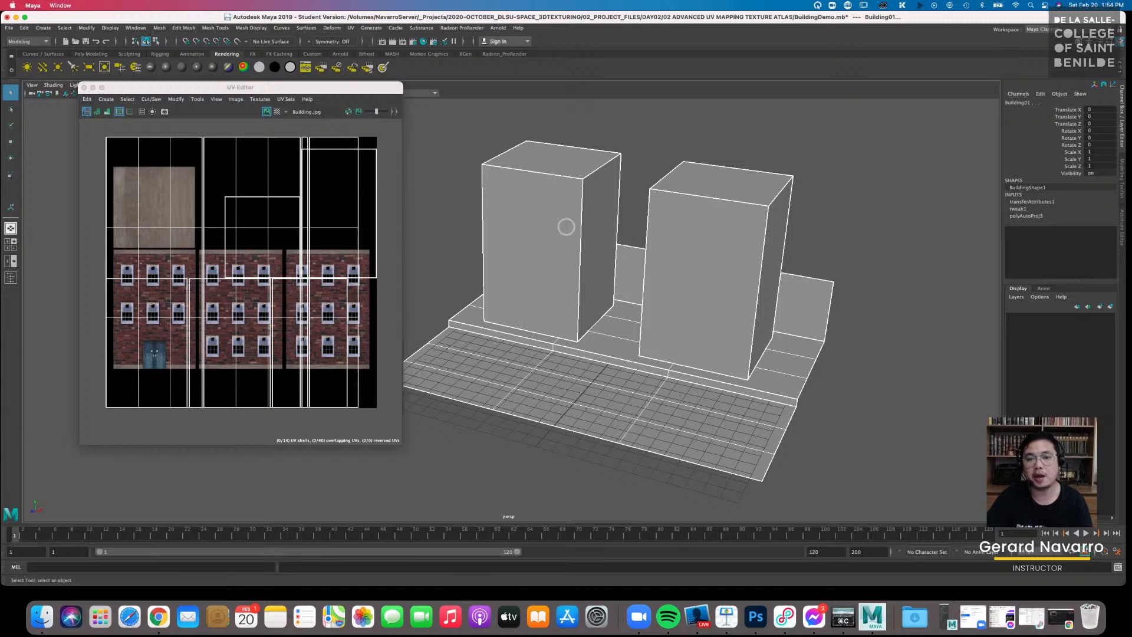
pyautogui.rightClick(566, 226)
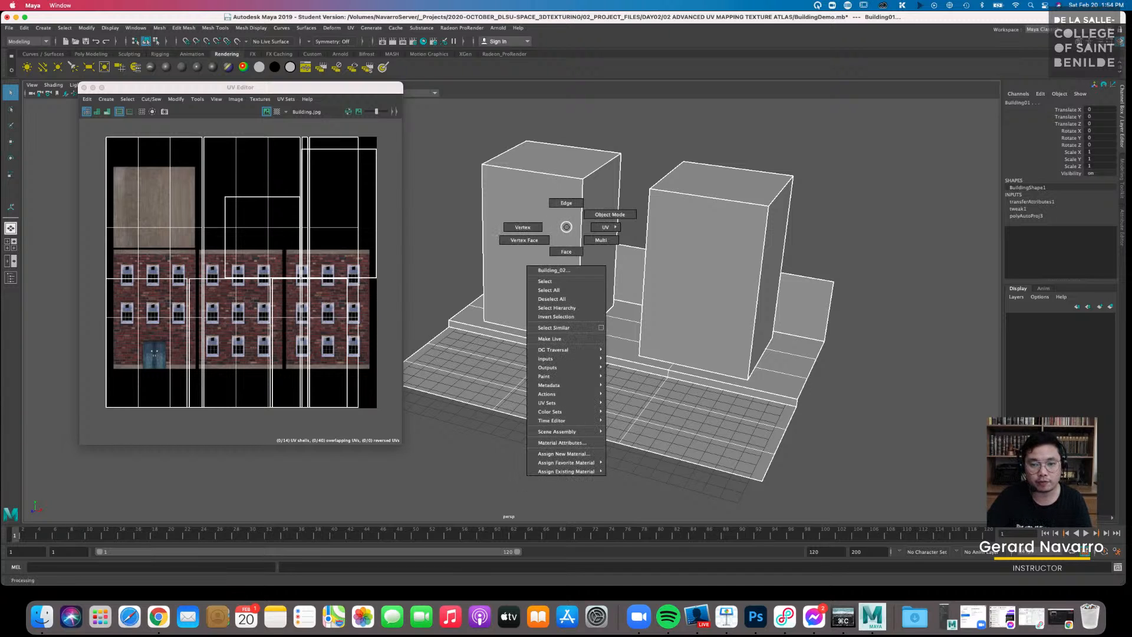
pyautogui.click(593, 454)
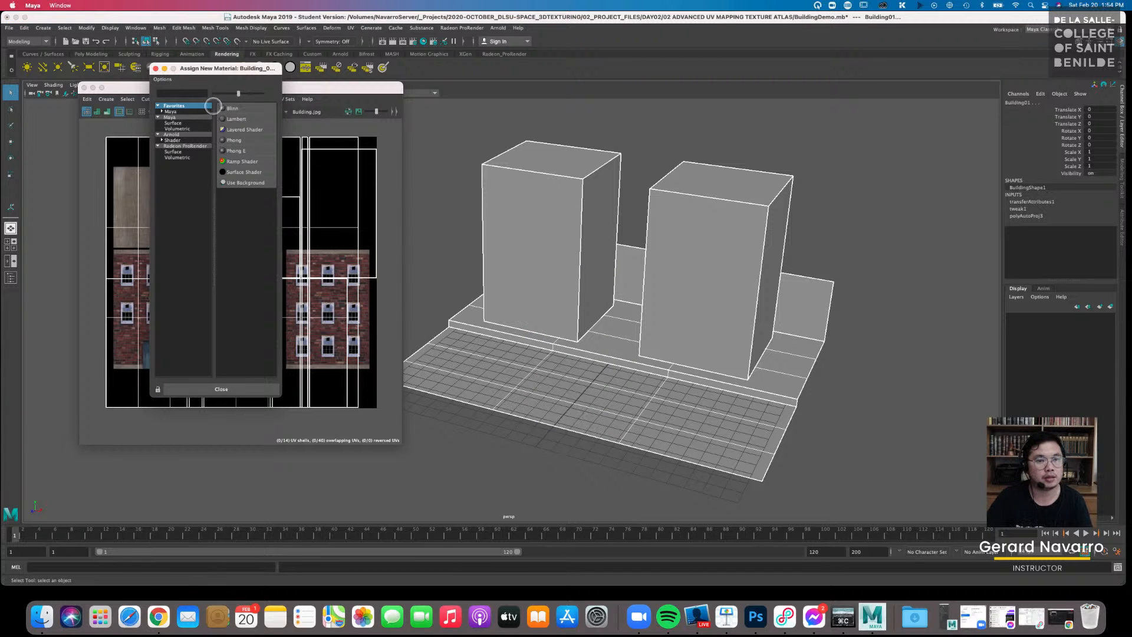
pyautogui.click(227, 118)
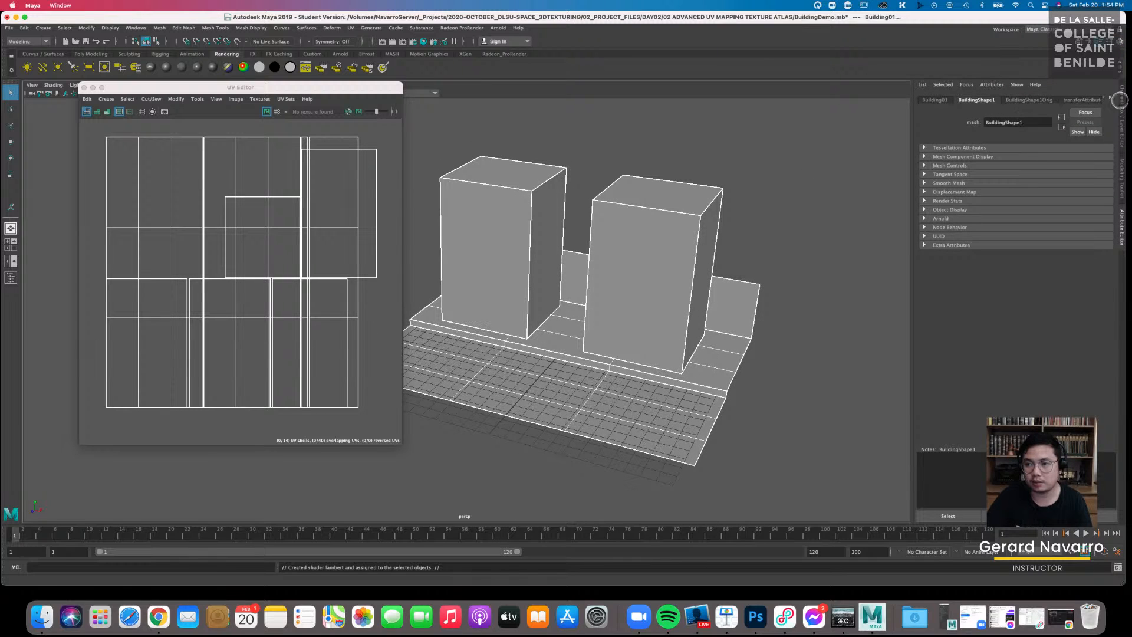
# Delete the construction history of the selected buildings and street
pyautogui.click(831, 159)
pyautogui.click(495, 186)
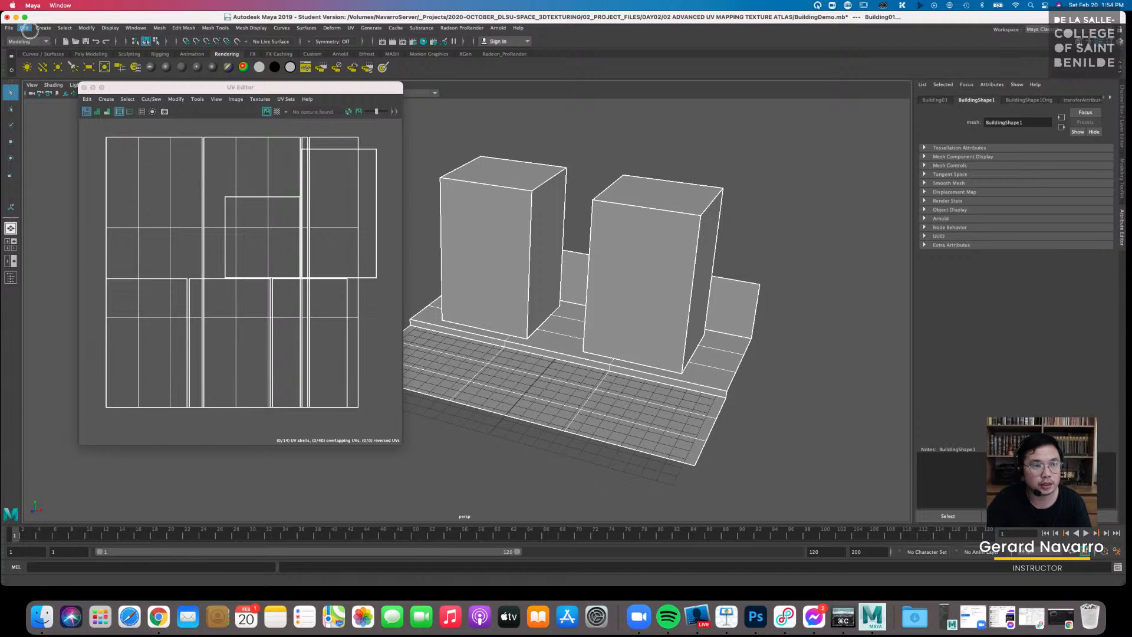
pyautogui.click(24, 28)
pyautogui.moveTo(99, 139)
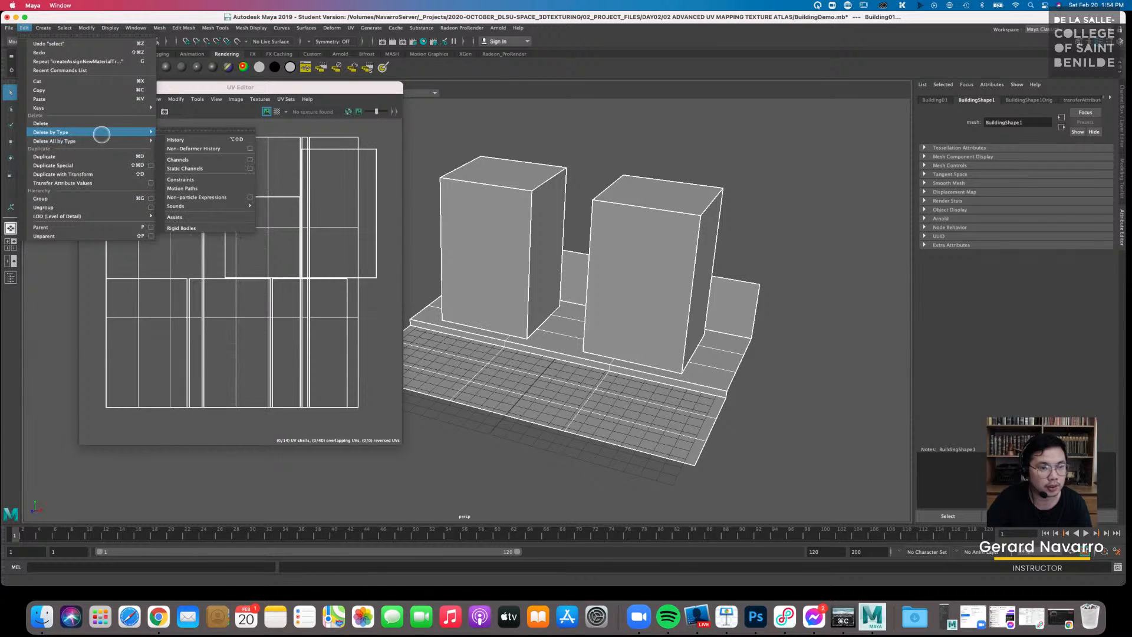
pyautogui.click(176, 149)
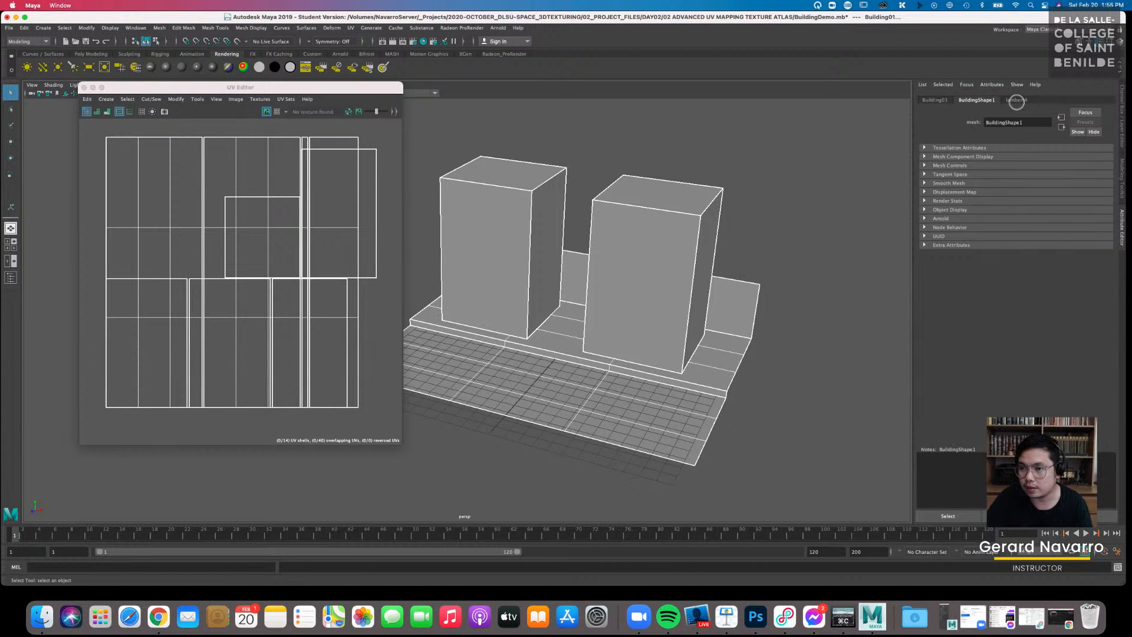
# Rename the new Lambert material to Texture_Atlas
pyautogui.click(1016, 100)
pyautogui.doubleClick(1017, 122)
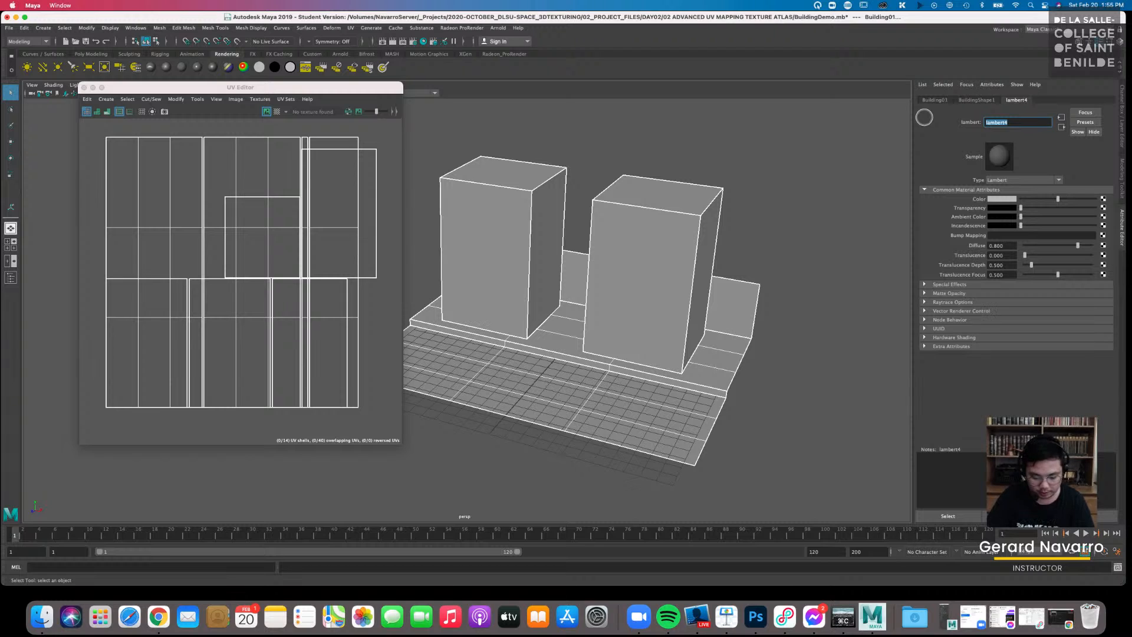
pyautogui.write('Texture A')
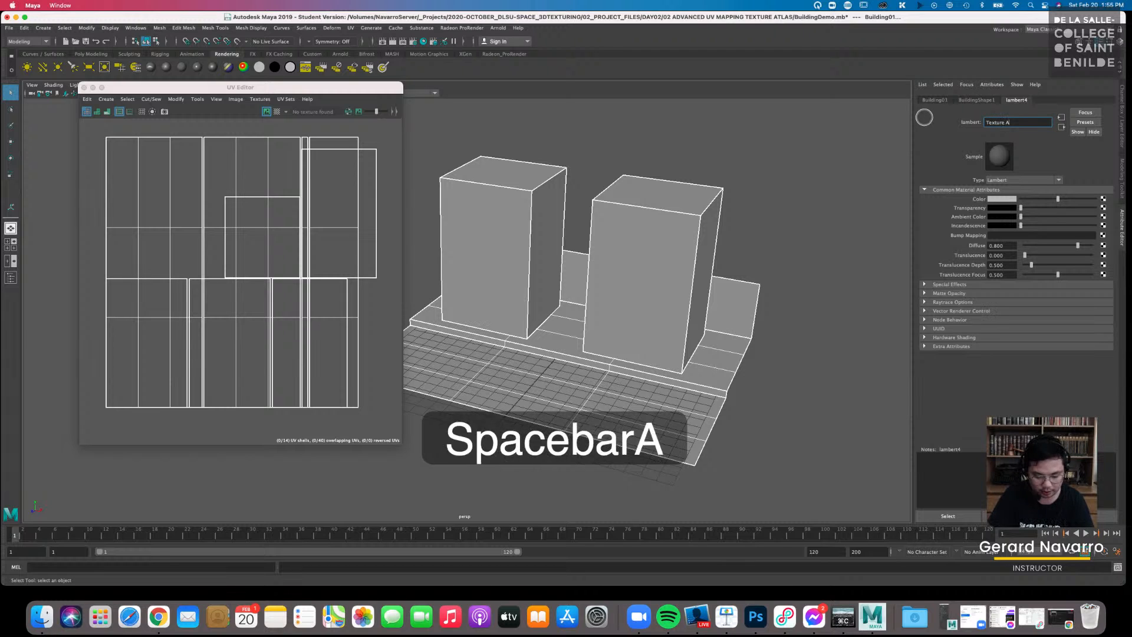
pyautogui.write('Tlas')
pyautogui.press('Return')
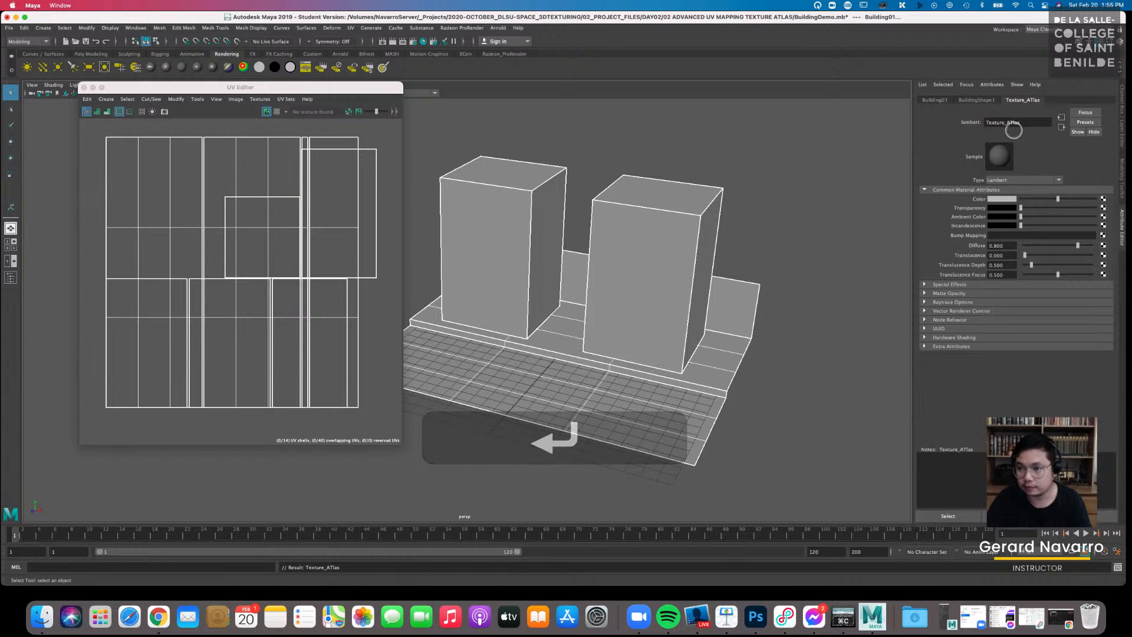
pyautogui.press('BackSpace')
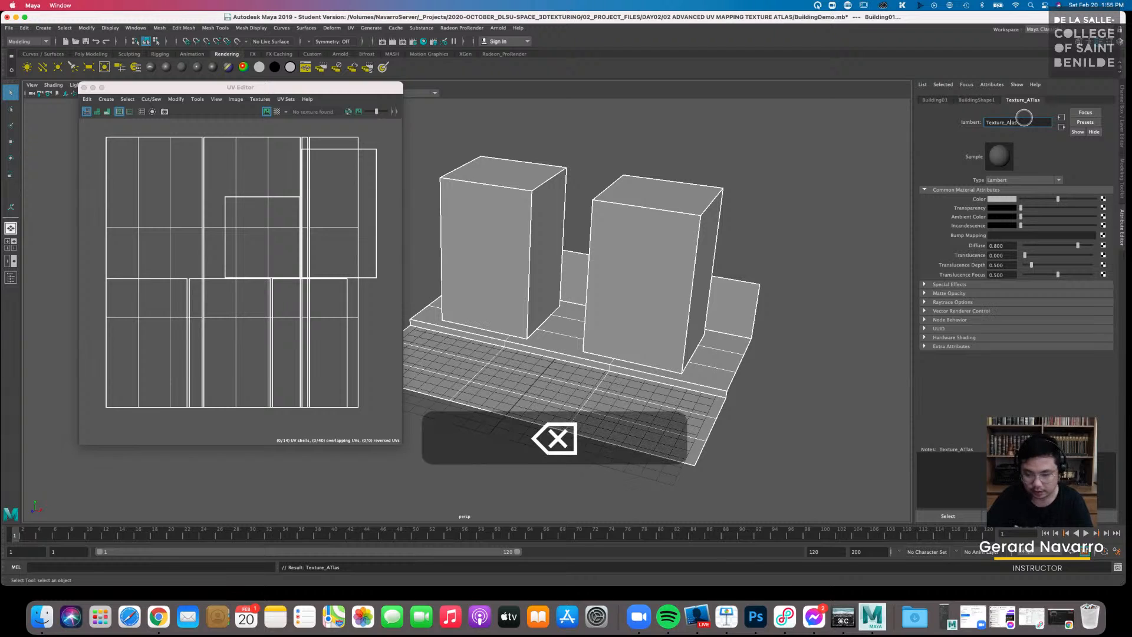
pyautogui.write('t')
pyautogui.press('Return')
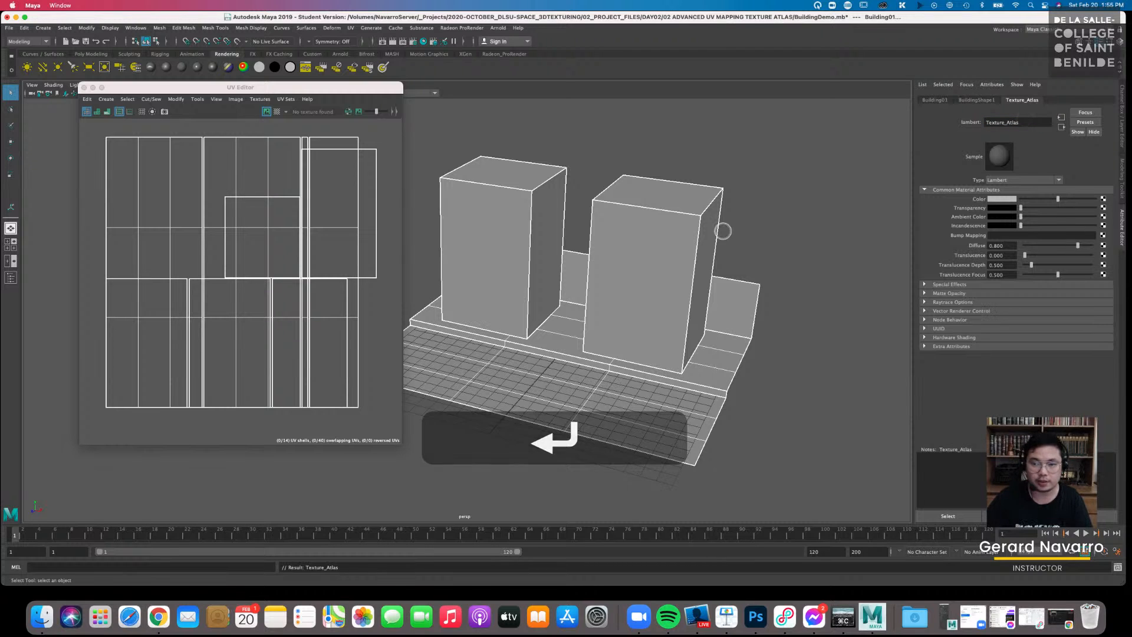
# Connect a File texture to the Texture_Atlas material's color and load BuildingTex.jpg from the Desktop
pyautogui.click(1103, 199)
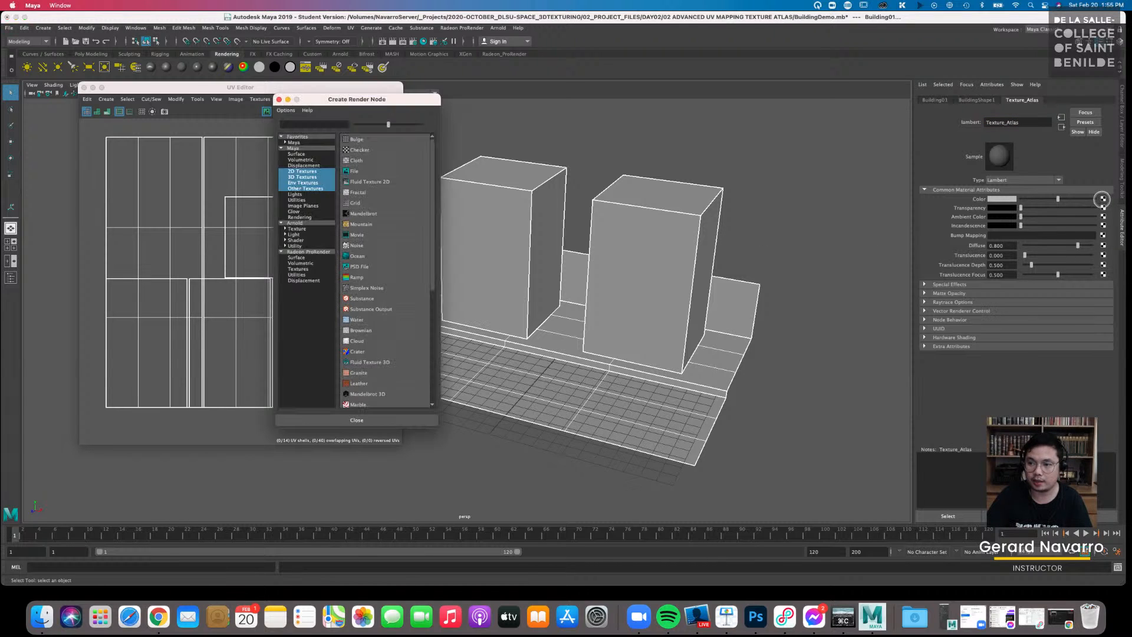
pyautogui.click(355, 172)
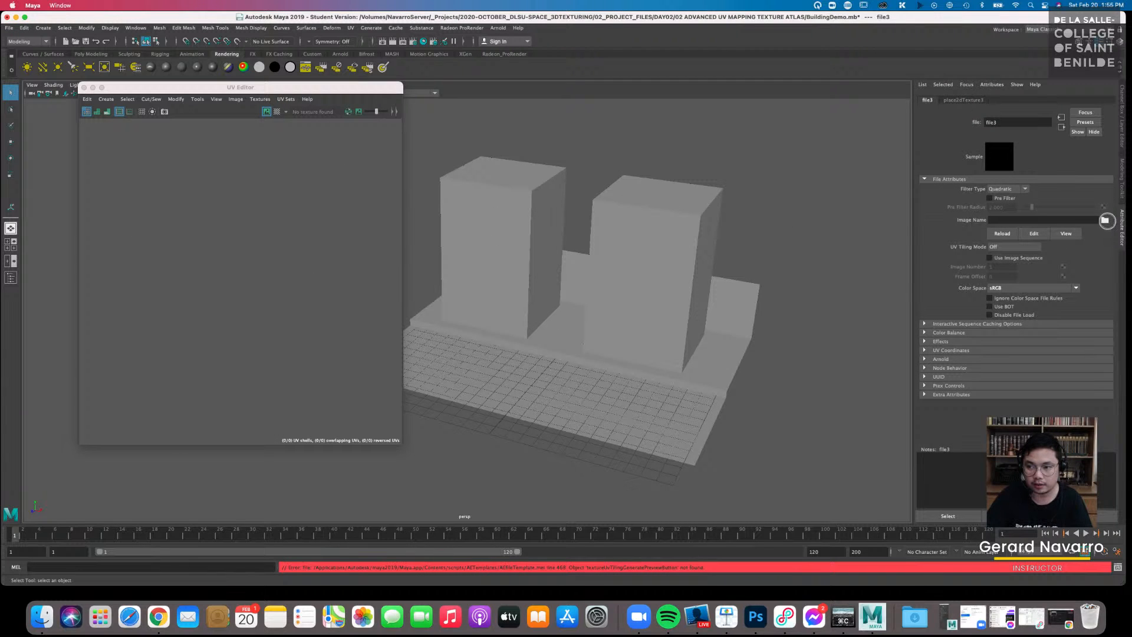
pyautogui.click(1105, 220)
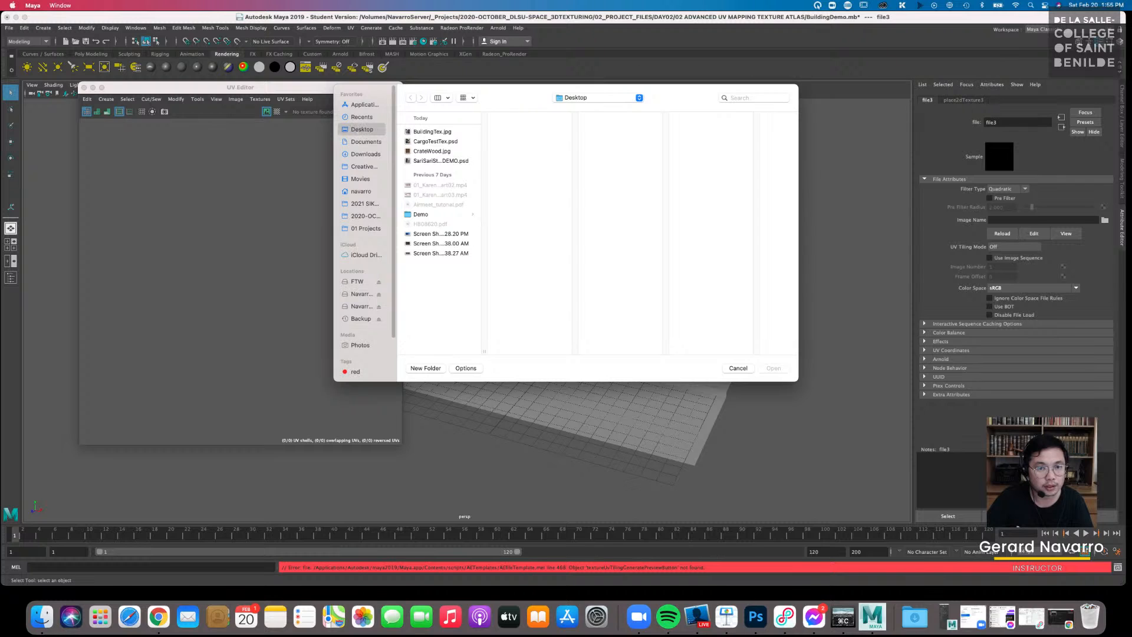
pyautogui.click(434, 132)
pyautogui.click(772, 369)
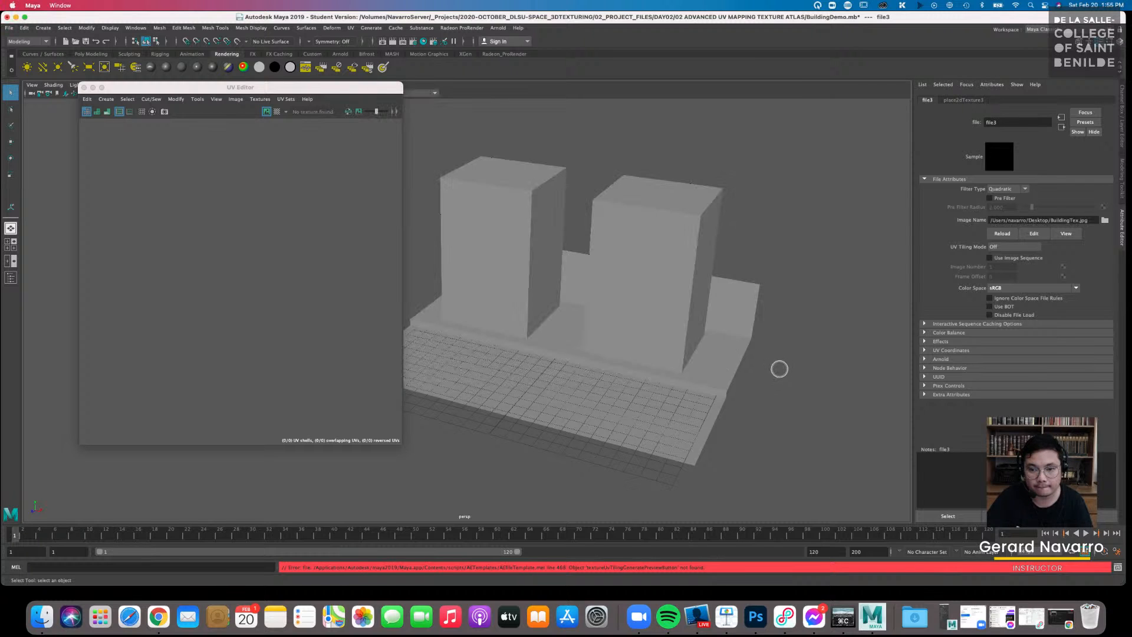
# Reselect both buildings and the street and show them textured in the viewport
pyautogui.moveTo(439, 154); pyautogui.dragTo(717, 411)
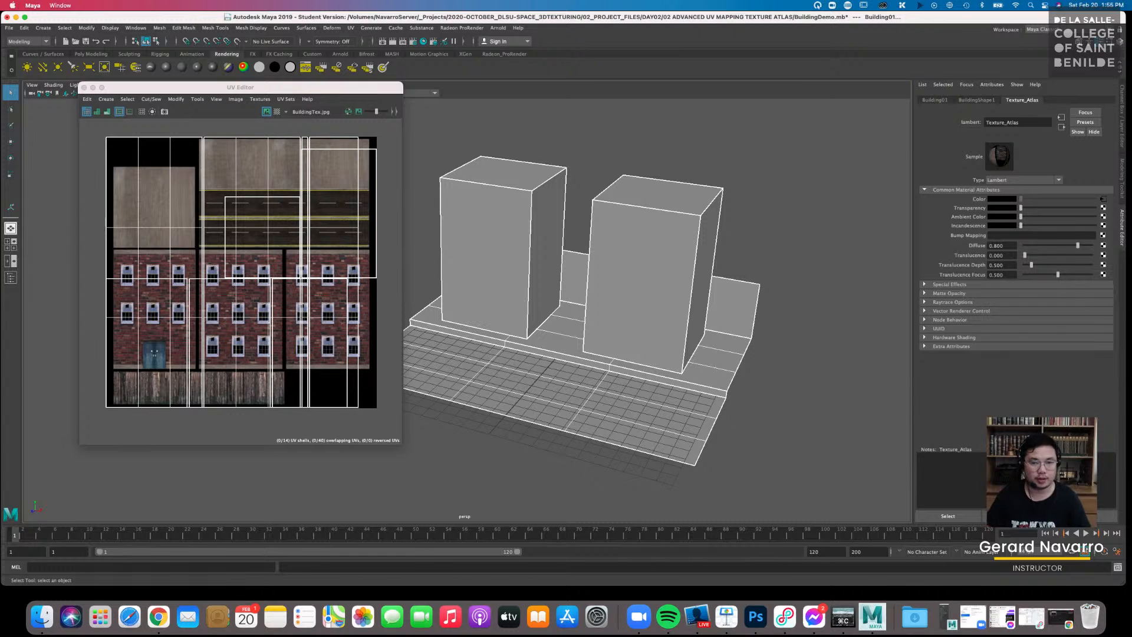
pyautogui.press('7')
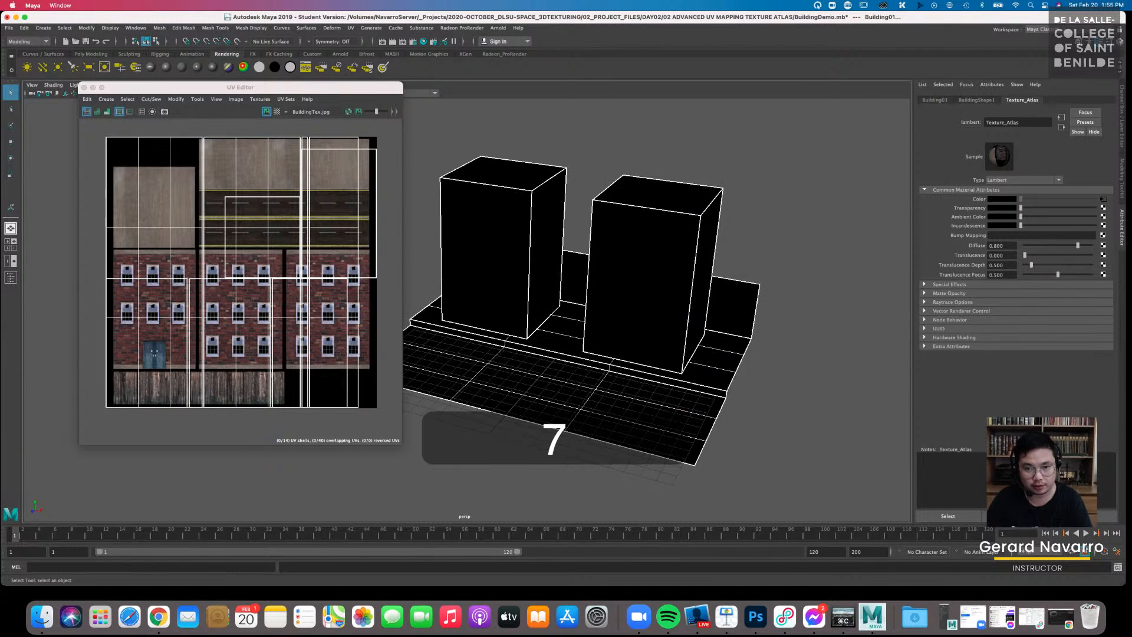
pyautogui.press('6')
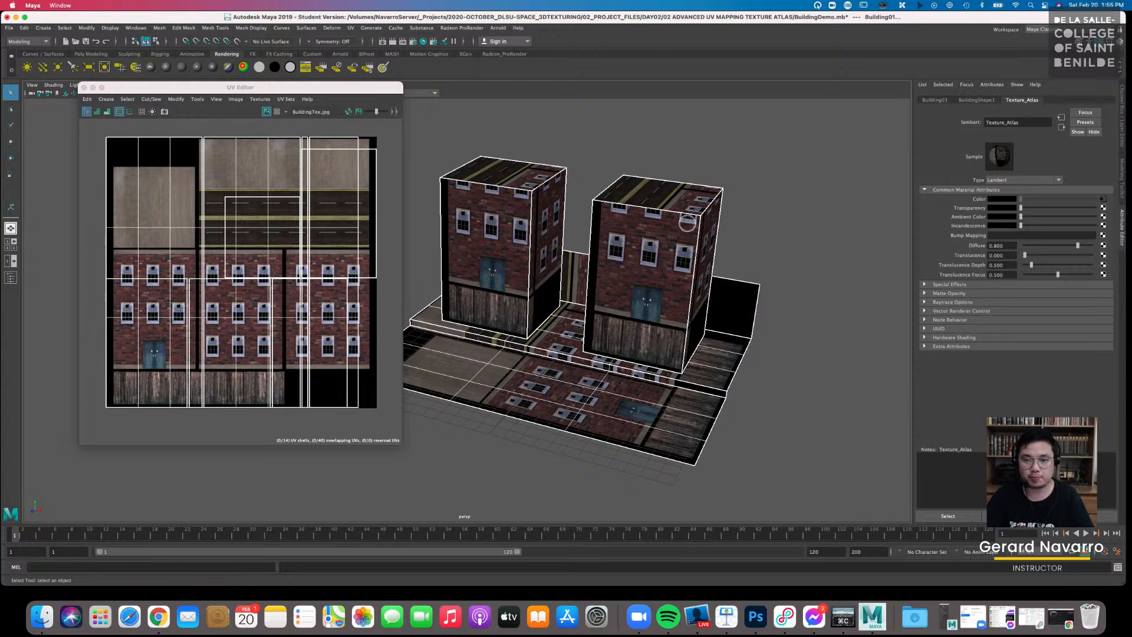
# Select Building01 and compare its UV shells on the atlas with the texture on the model
pyautogui.moveTo(688, 223)
pyautogui.keyDown('alt'); pyautogui.mouseDown()
pyautogui.moveTo(743, 225)
pyautogui.moveTo(689, 222)
pyautogui.moveTo(710, 220)
pyautogui.mouseUp(); pyautogui.keyUp('alt')
pyautogui.keyDown('alt'); pyautogui.moveTo(710, 220); pyautogui.dragTo(685, 287, button='right'); pyautogui.keyUp('alt')
pyautogui.moveTo(335, 91); pyautogui.dragTo(359, 120)
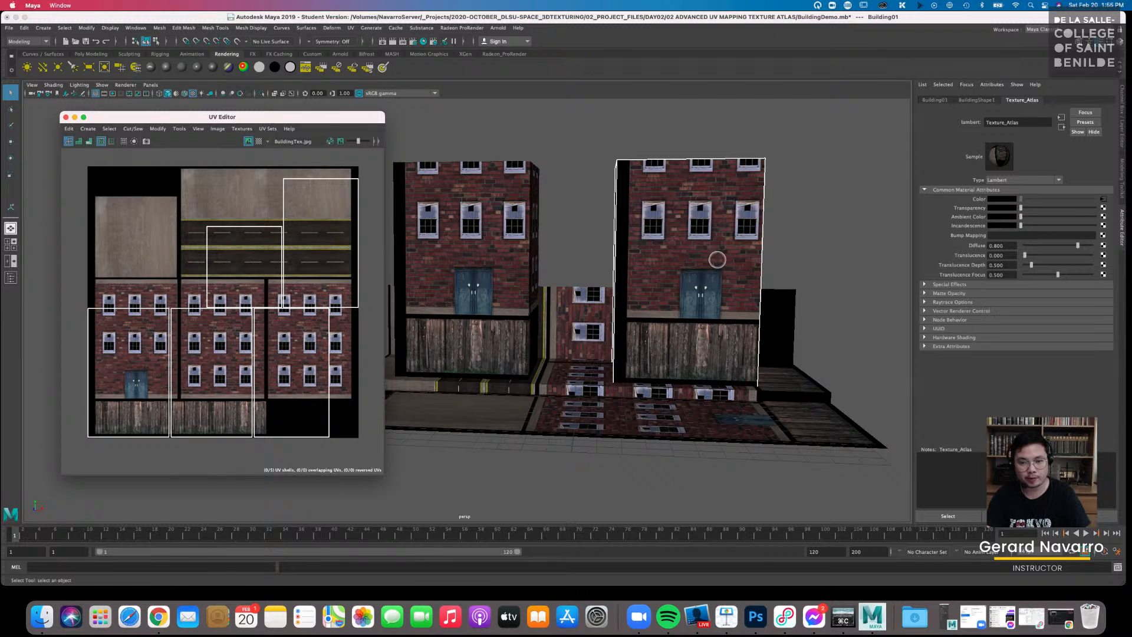
pyautogui.keyDown('alt'); pyautogui.moveTo(733, 272); pyautogui.dragTo(714, 277); pyautogui.keyUp('alt')
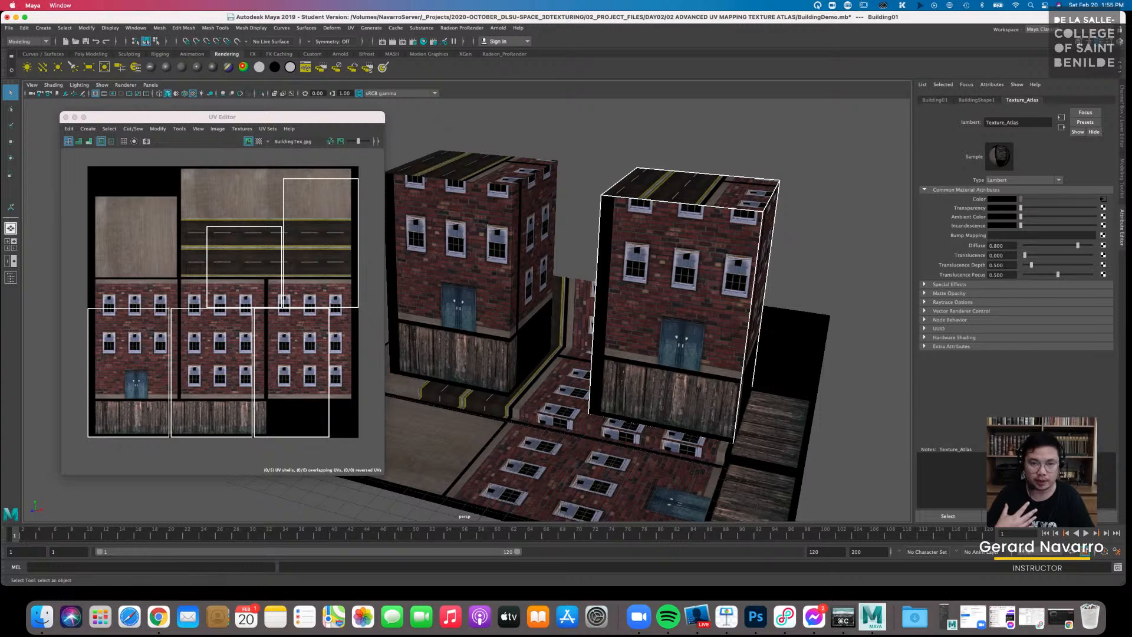
pyautogui.moveTo(354, 117); pyautogui.dragTo(337, 126)
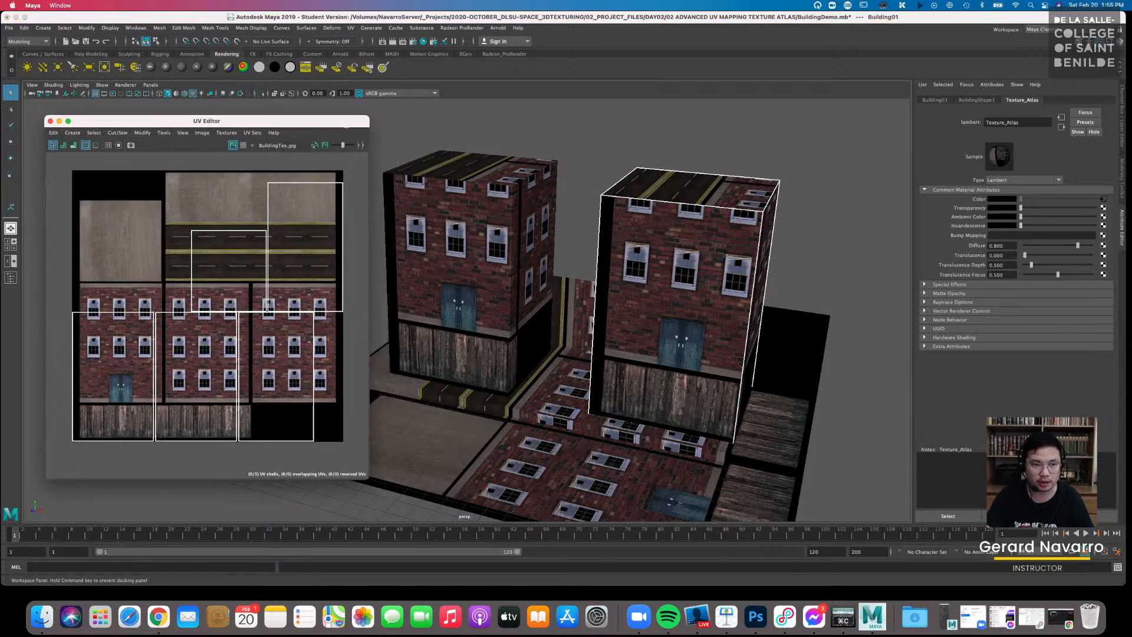
# Select Building01's front face in face mode and move the UV Editor and the main Maya window aside
pyautogui.moveTo(693, 227)
pyautogui.keyDown('alt'); pyautogui.mouseDown()
pyautogui.moveTo(707, 227)
pyautogui.moveTo(681, 214)
pyautogui.mouseUp(); pyautogui.keyUp('alt')
pyautogui.moveTo(661, 244); pyautogui.dragTo(659, 272, button='right')
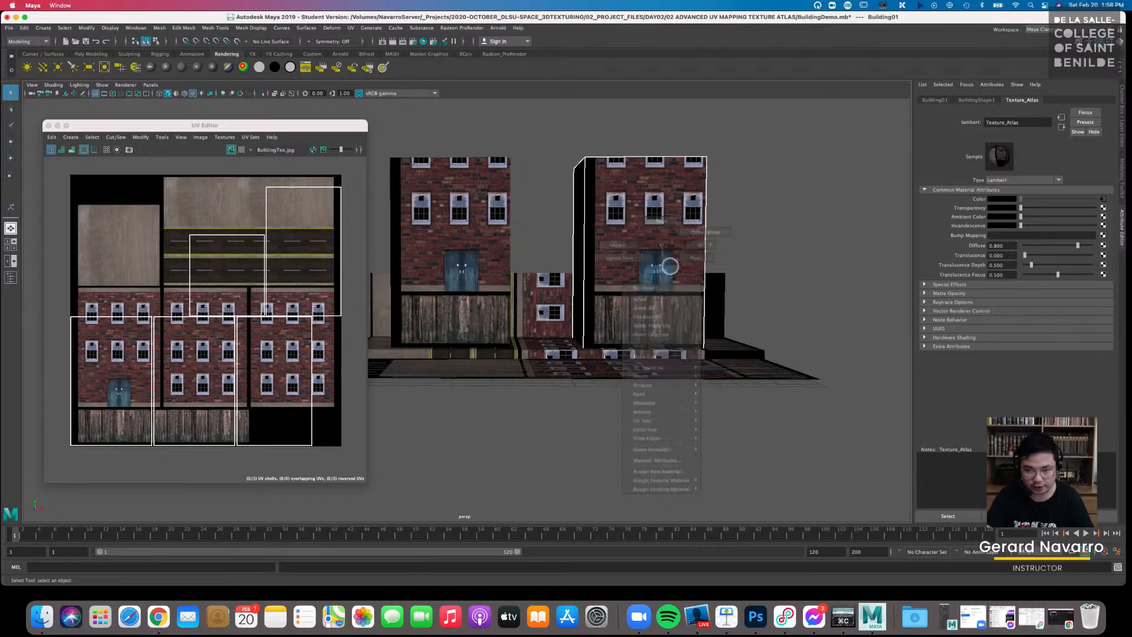
pyautogui.click(644, 257)
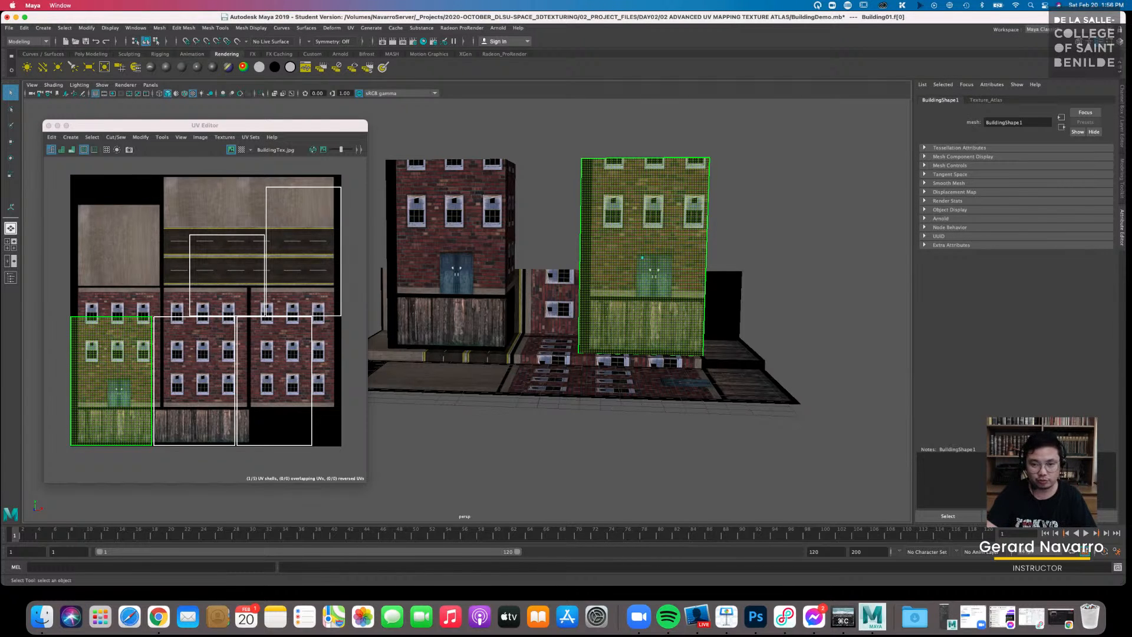
pyautogui.keyDown('alt'); pyautogui.moveTo(660, 257); pyautogui.dragTo(553, 224); pyautogui.keyUp('alt')
pyautogui.moveTo(322, 130); pyautogui.dragTo(327, 177)
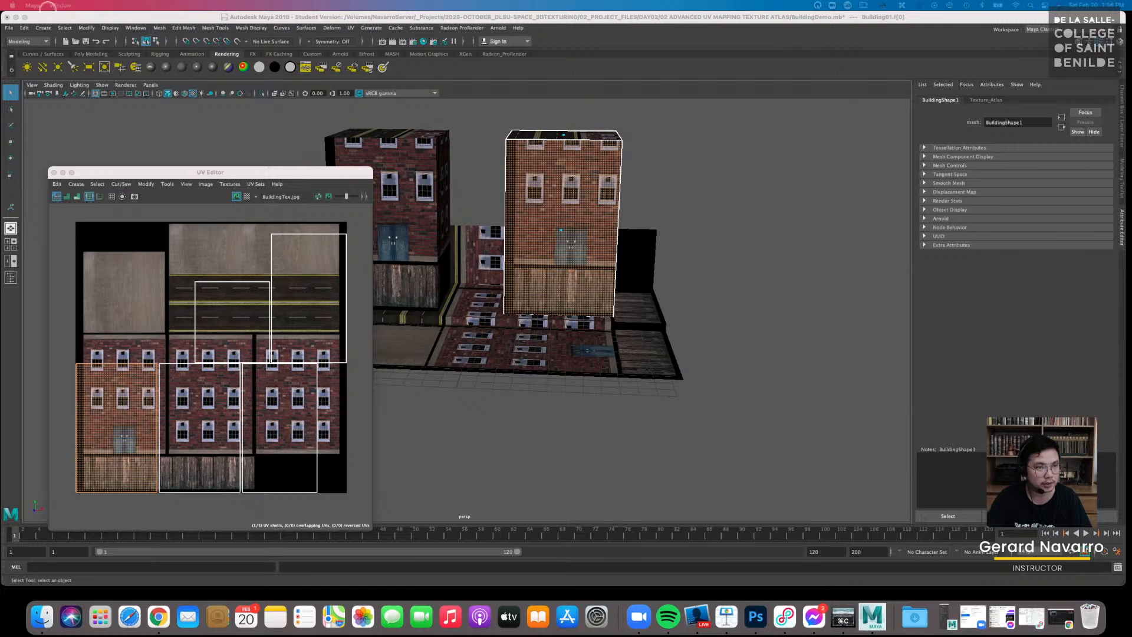
pyautogui.moveTo(14, 17); pyautogui.dragTo(85, 14)
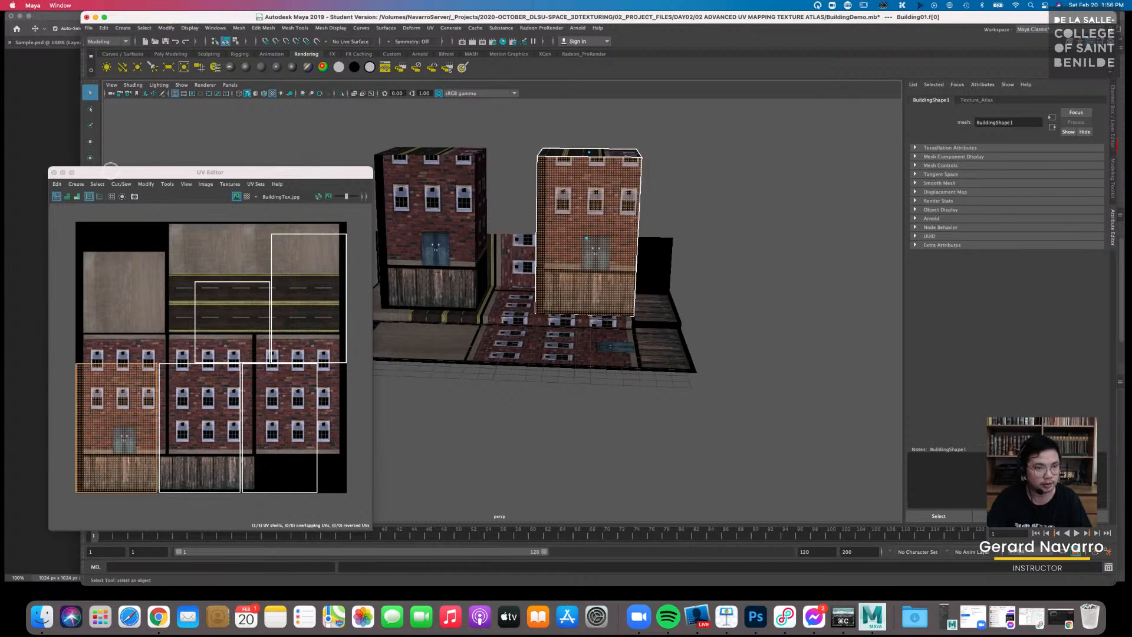
# Display Building01 textured in a full-size front view, with the UV Editor placed clear of the model
pyautogui.moveTo(112, 171); pyautogui.dragTo(229, 165)
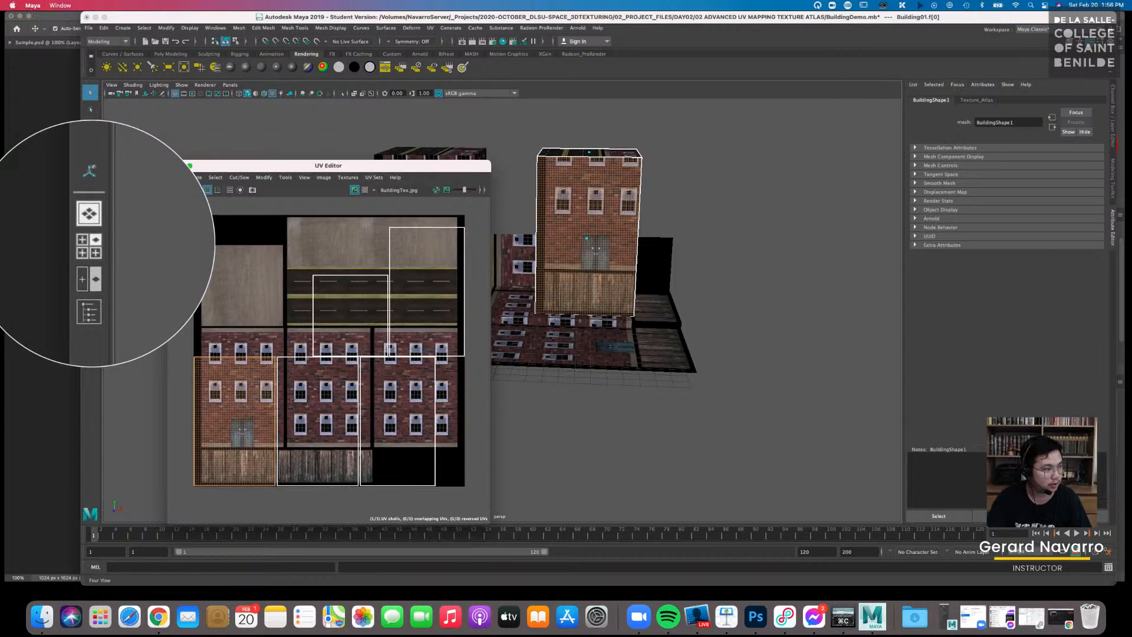
pyautogui.click(89, 245)
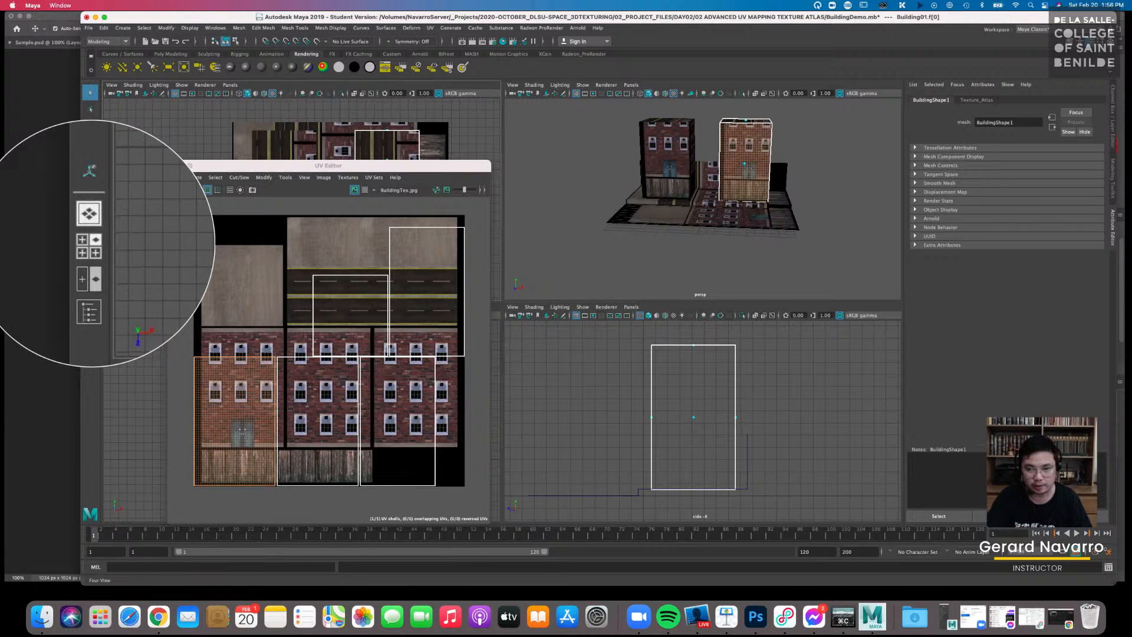
pyautogui.moveTo(394, 170); pyautogui.dragTo(793, 190)
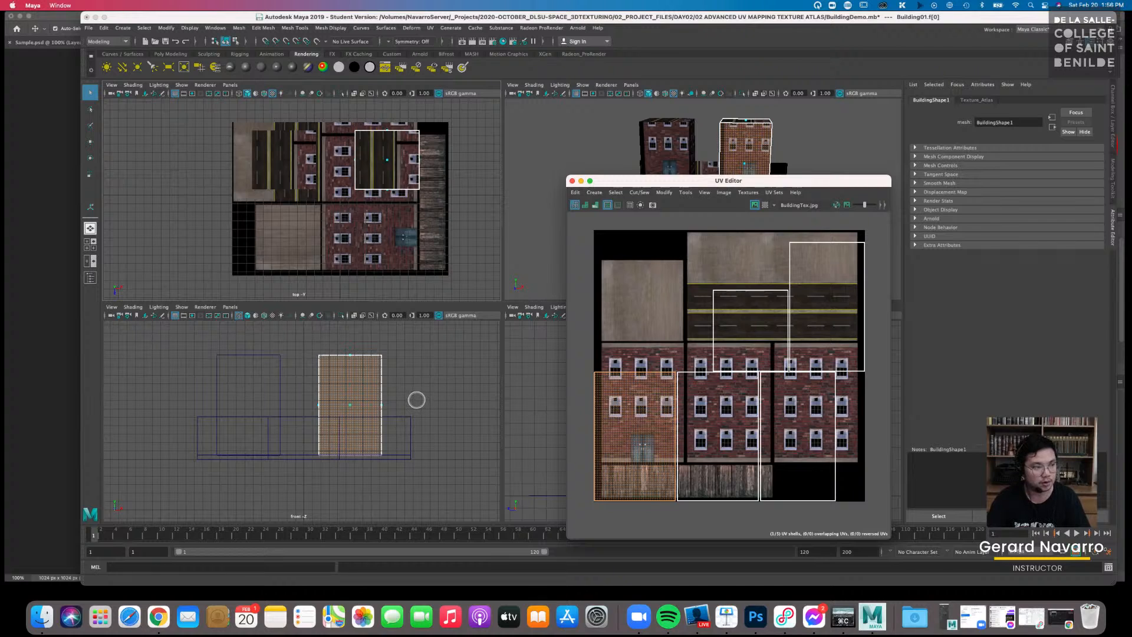
pyautogui.press('space')
pyautogui.moveTo(696, 181); pyautogui.dragTo(269, 140)
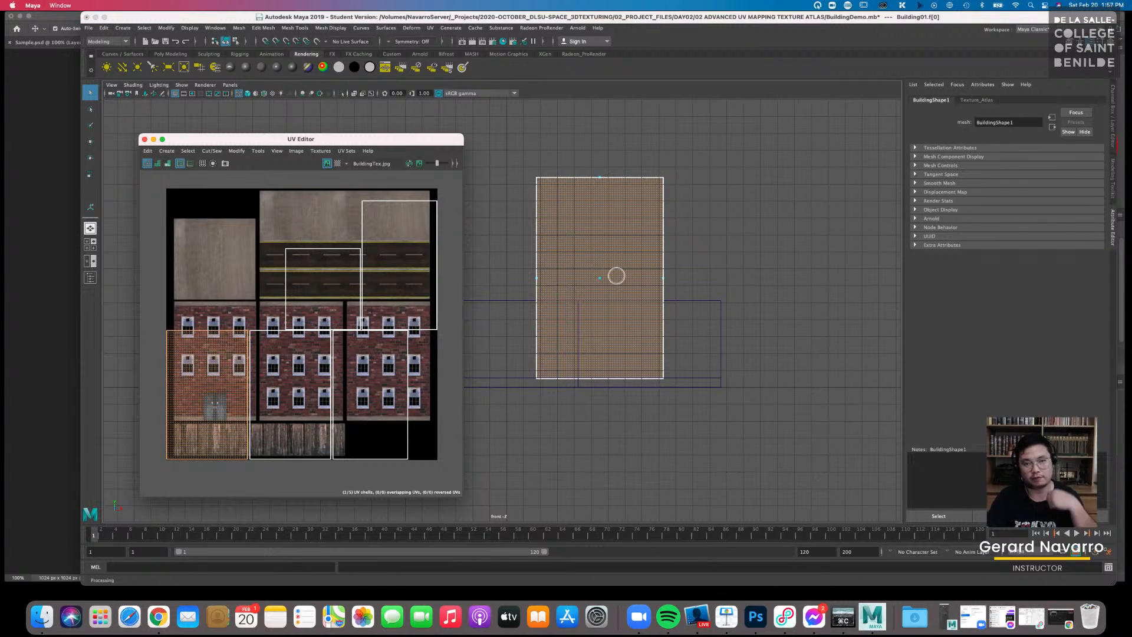
pyautogui.press('6')
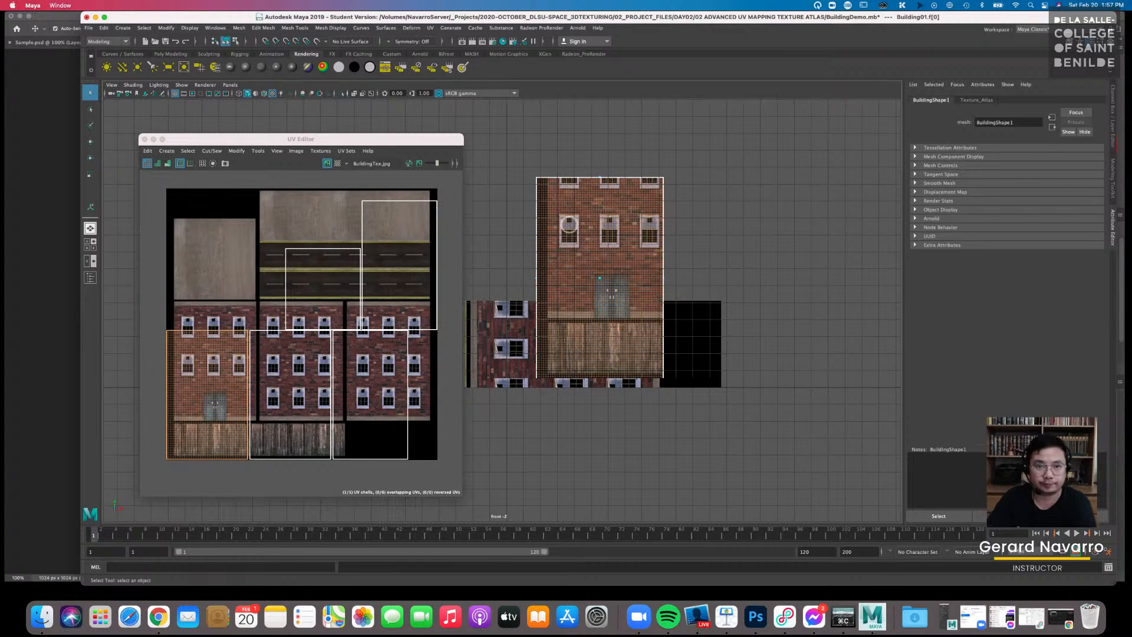
# Apply planar mapping to Building01's front face, projected from the camera, fitted to the bounding box and keeping the image width/height ratio
pyautogui.click(431, 28)
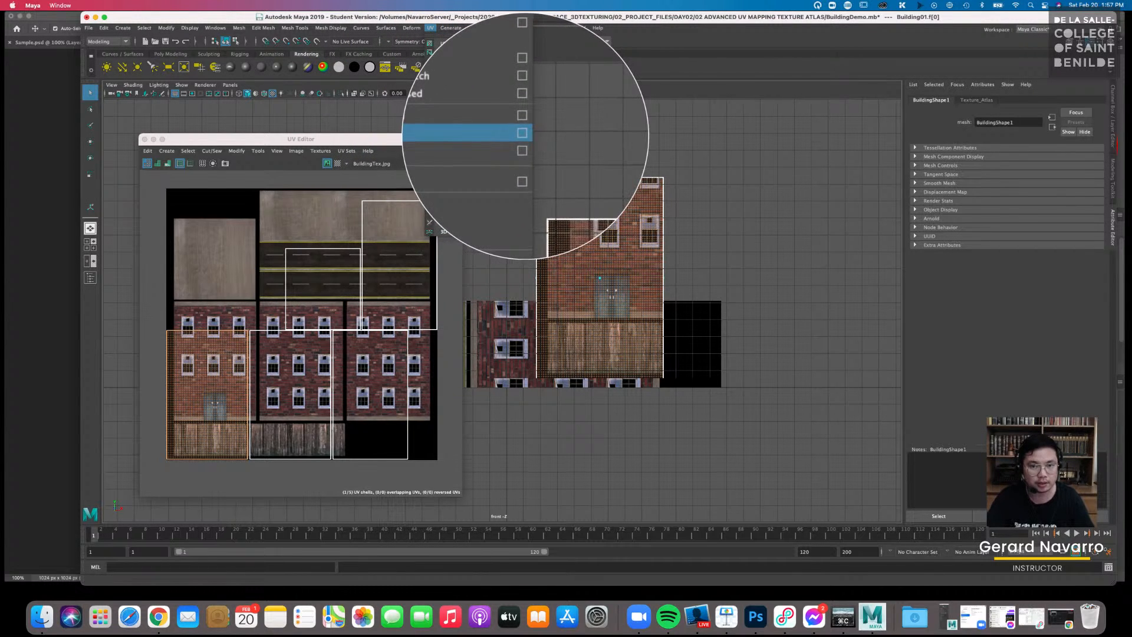
pyautogui.click(525, 135)
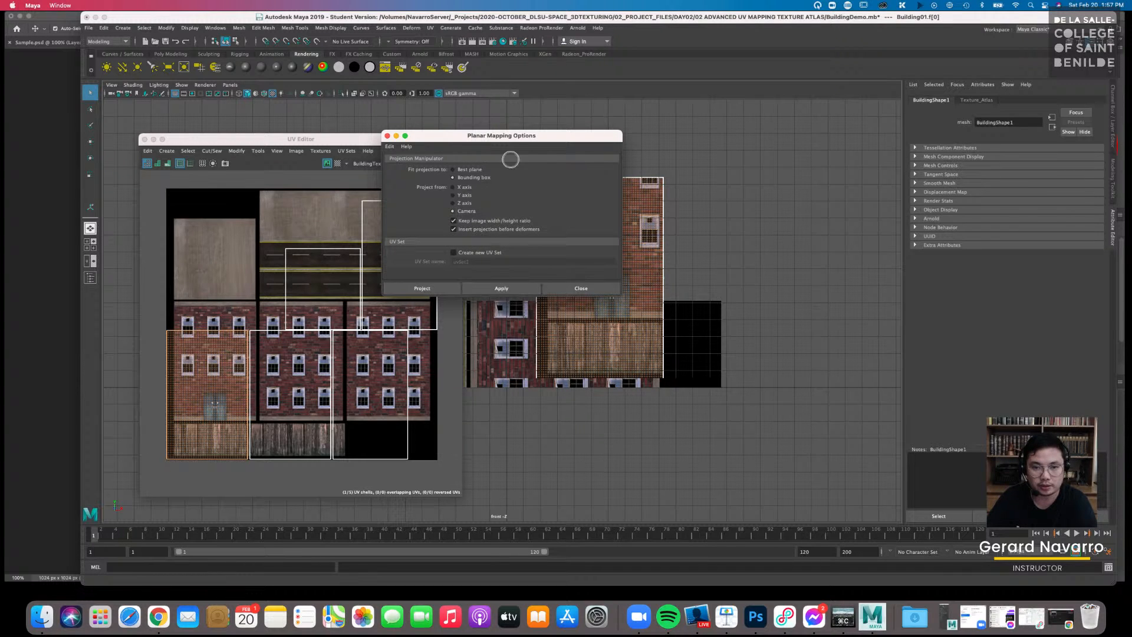
pyautogui.moveTo(510, 135); pyautogui.dragTo(885, 256)
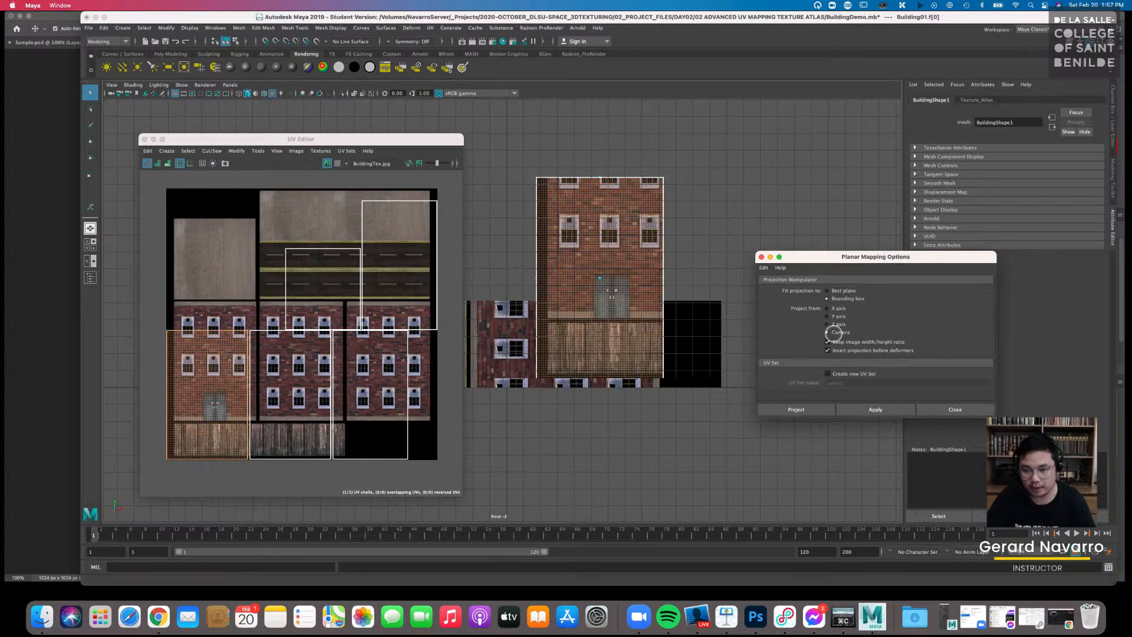
pyautogui.press('ctrl')
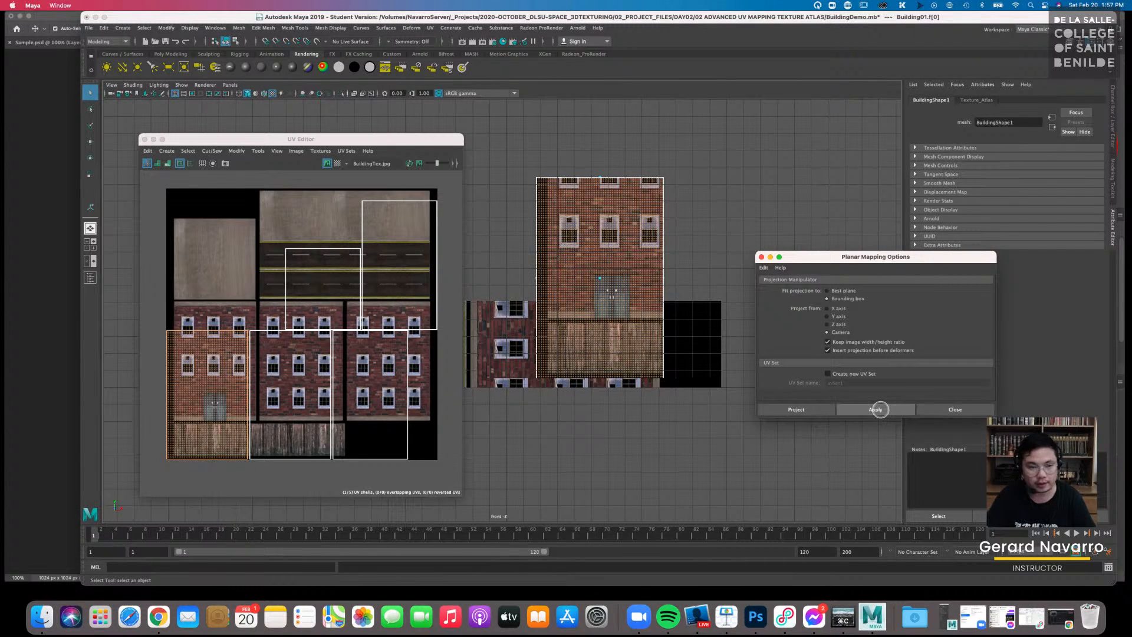
pyautogui.click(877, 409)
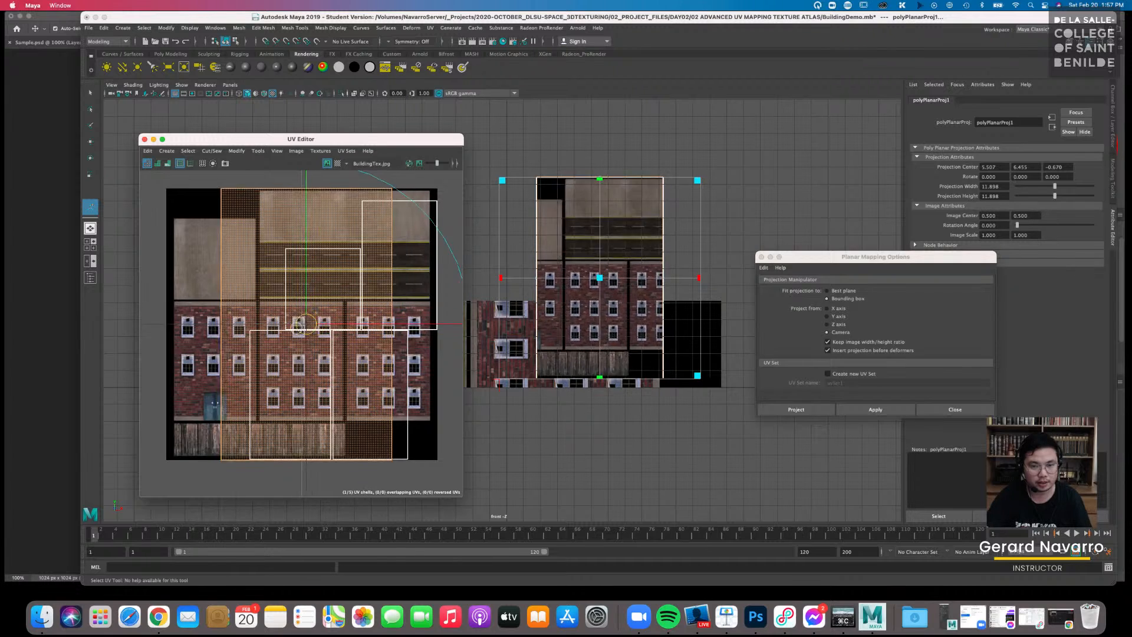
# Scale the front face's UV shell down to one facade's width and move it over the brick facade with the blue door
pyautogui.press('super+z')
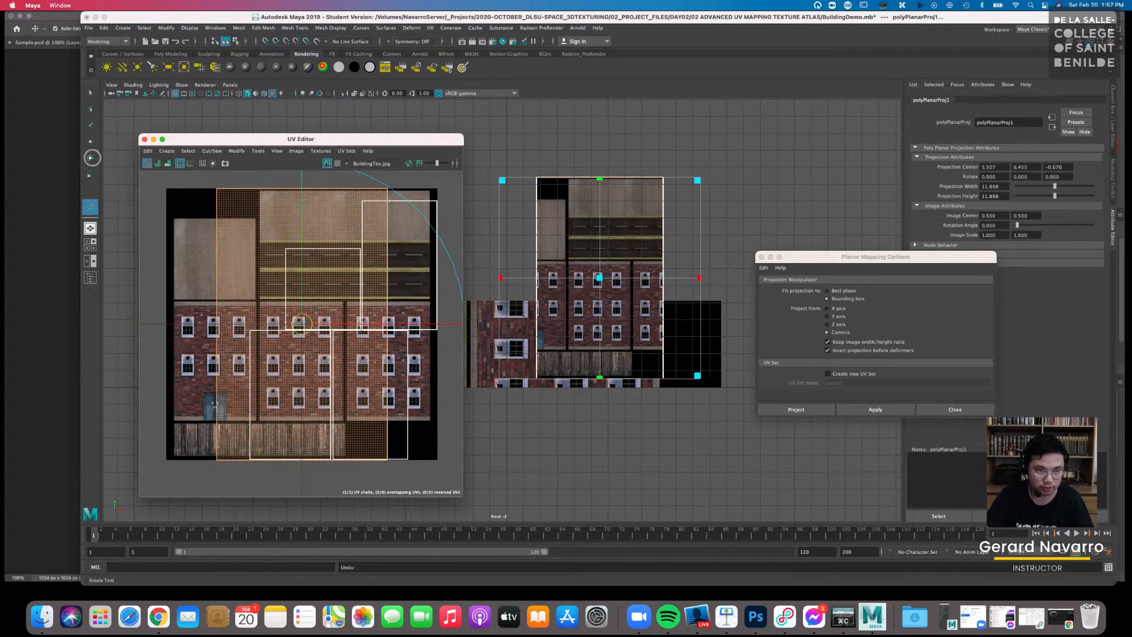
pyautogui.press('r')
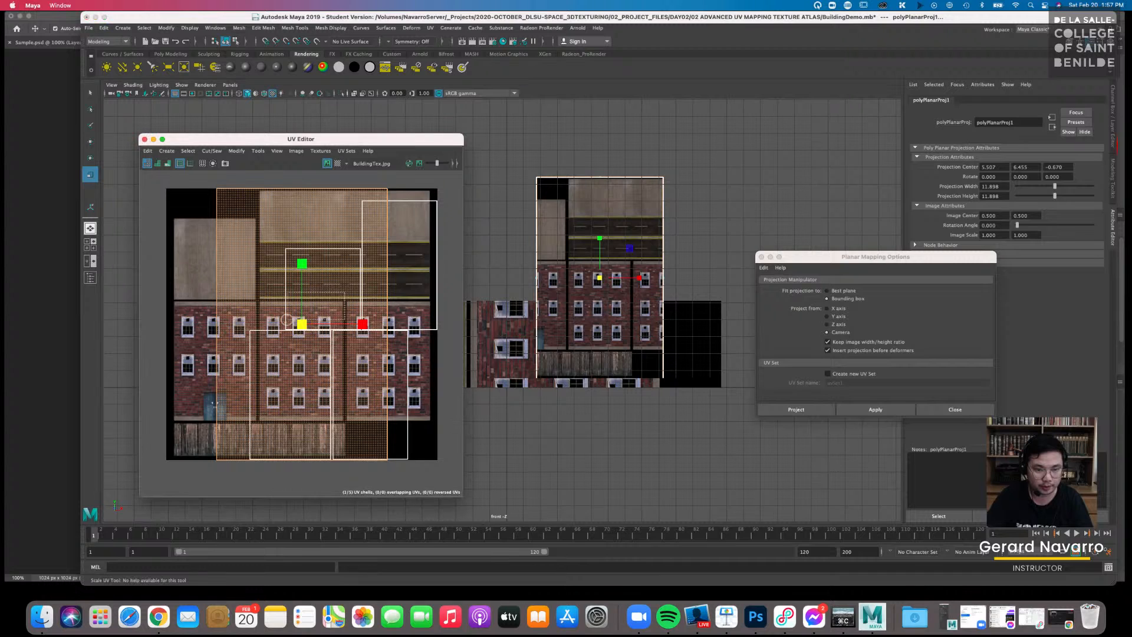
pyautogui.press('super+z')
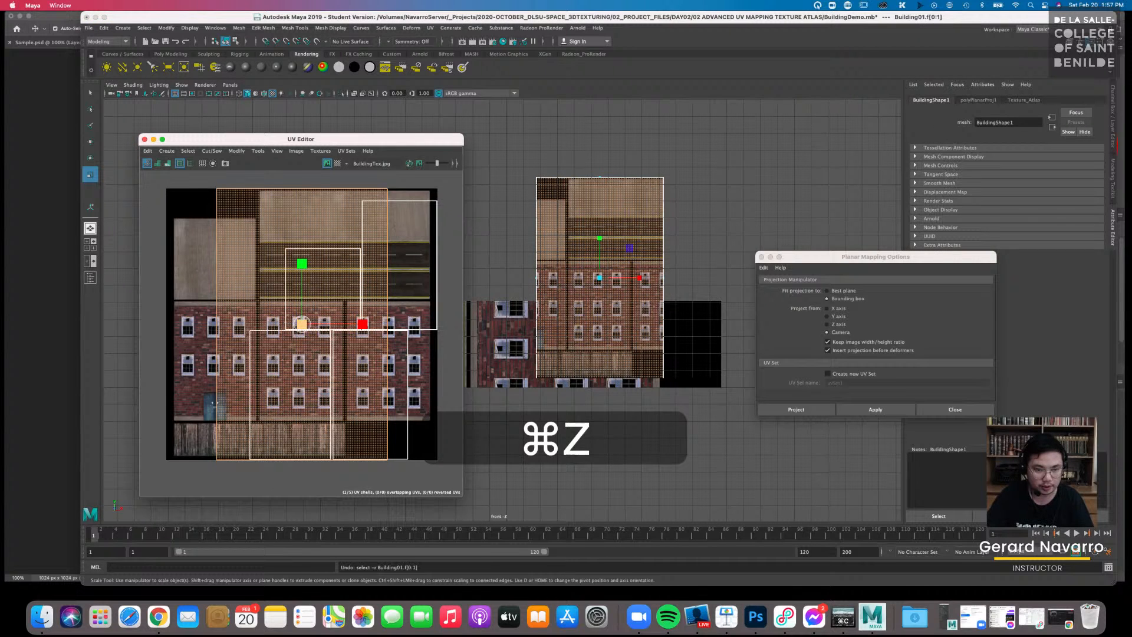
pyautogui.press('super+z')
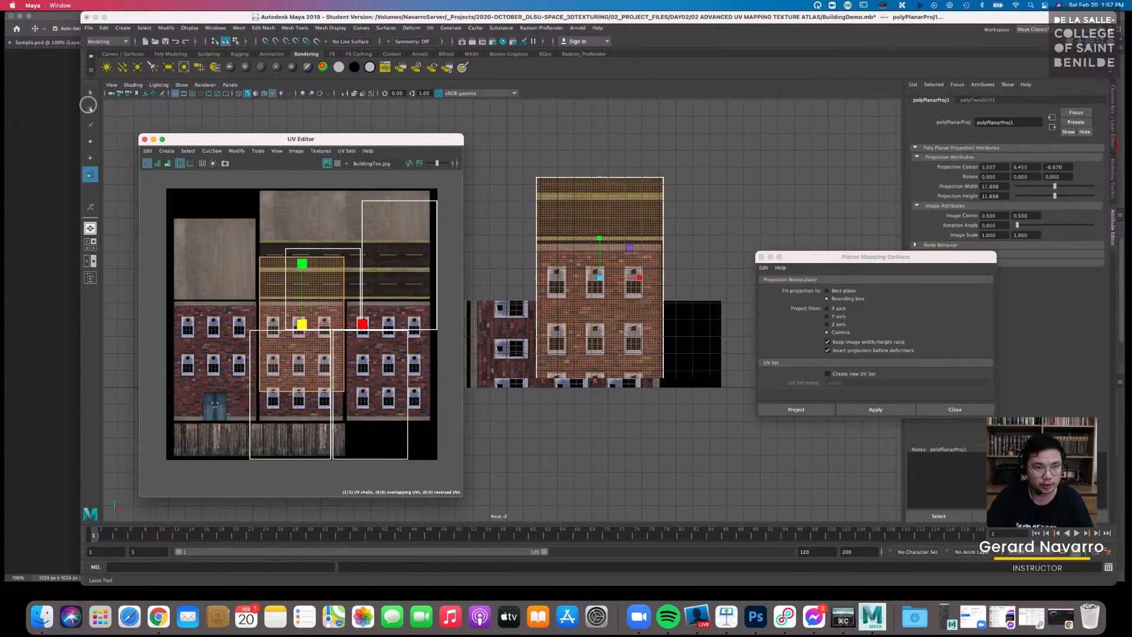
pyautogui.click(90, 141)
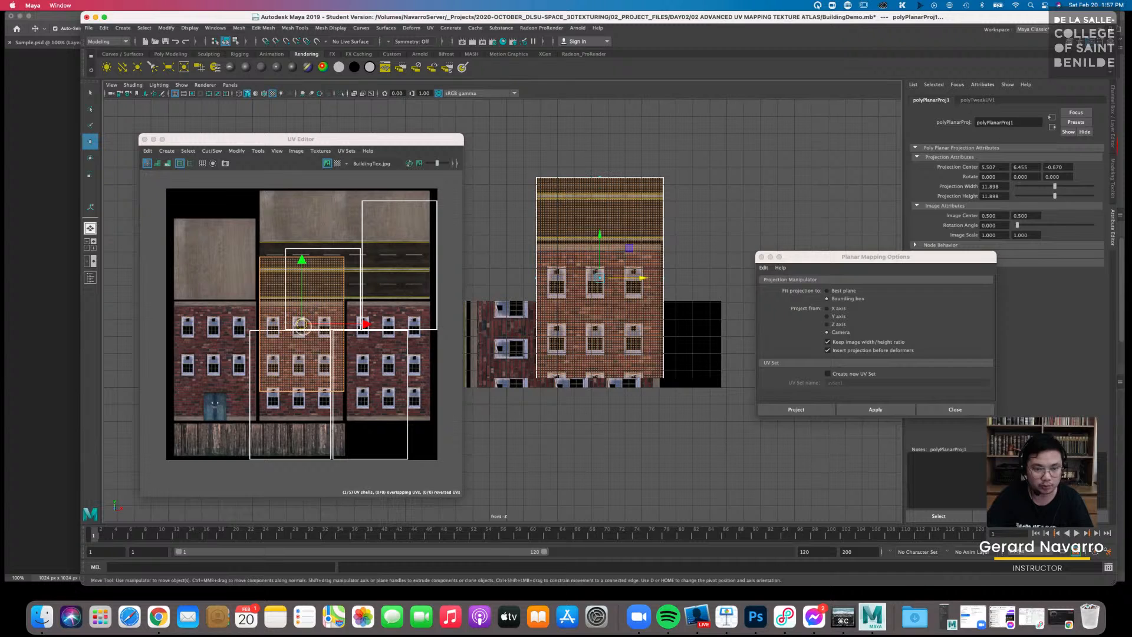
pyautogui.moveTo(302, 325); pyautogui.dragTo(215, 354)
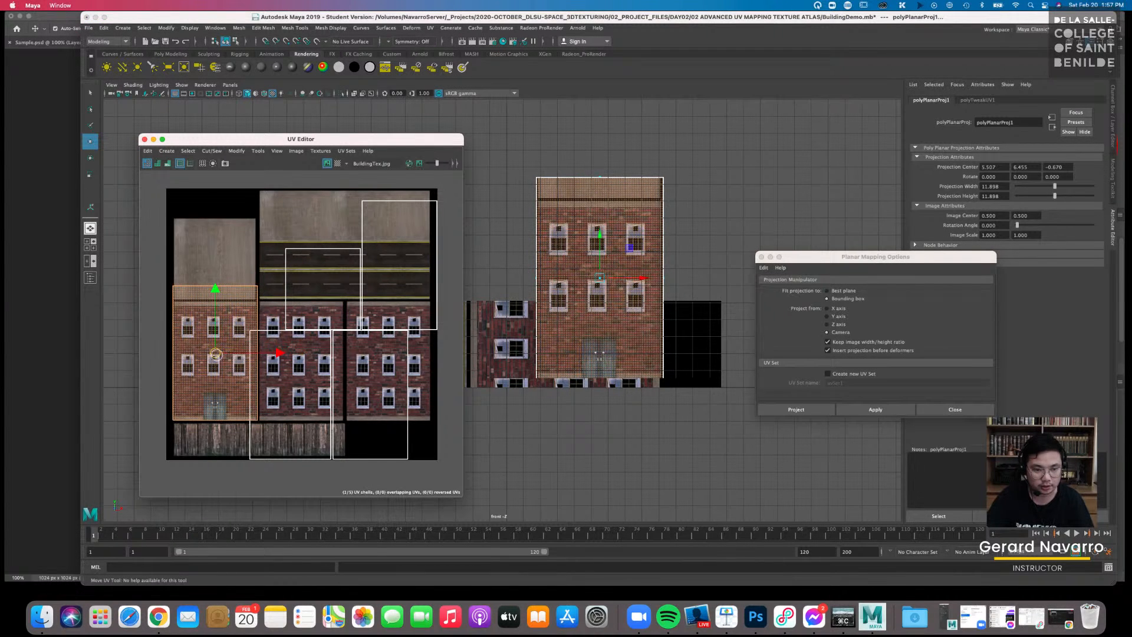
pyautogui.scroll(4, 334, 333)
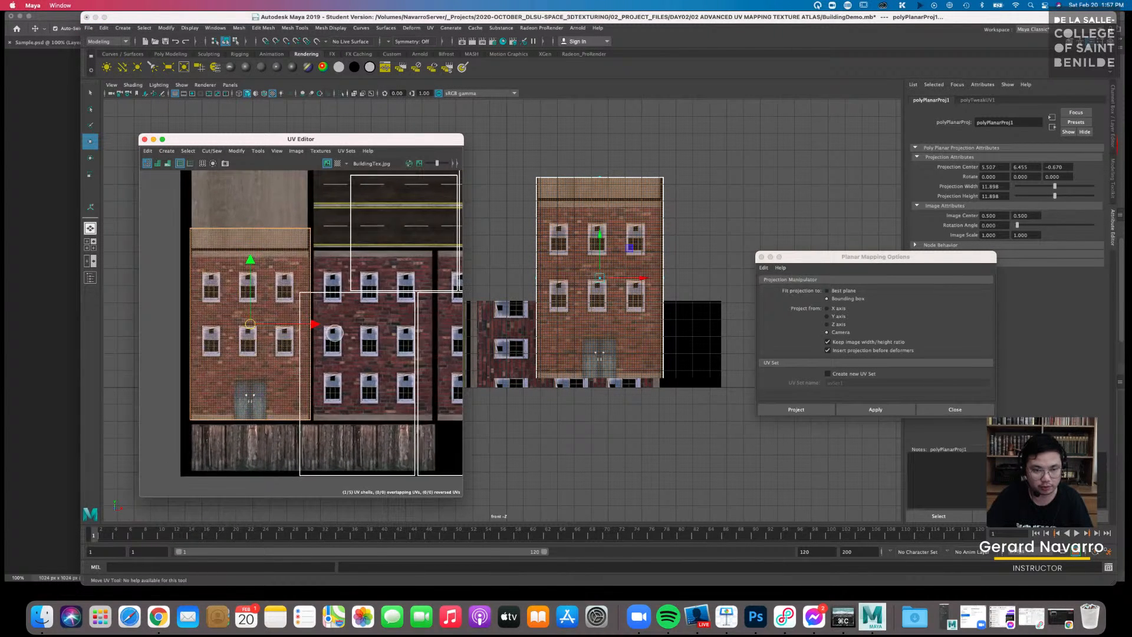
pyautogui.scroll(2, 298, 319)
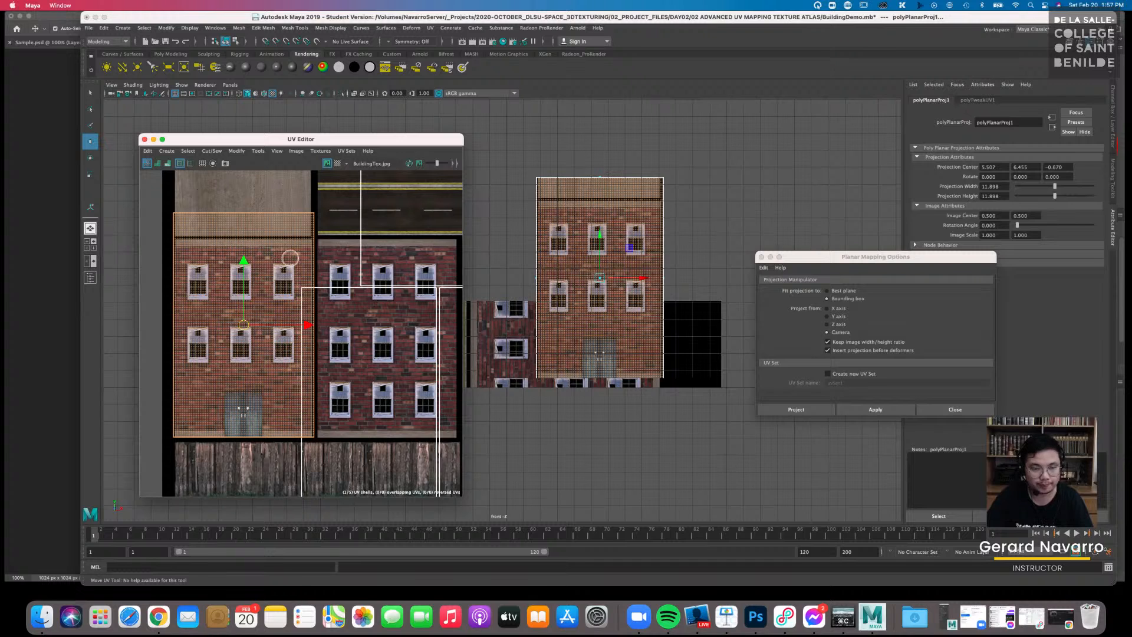
pyautogui.click(88, 176)
pyautogui.click(91, 175)
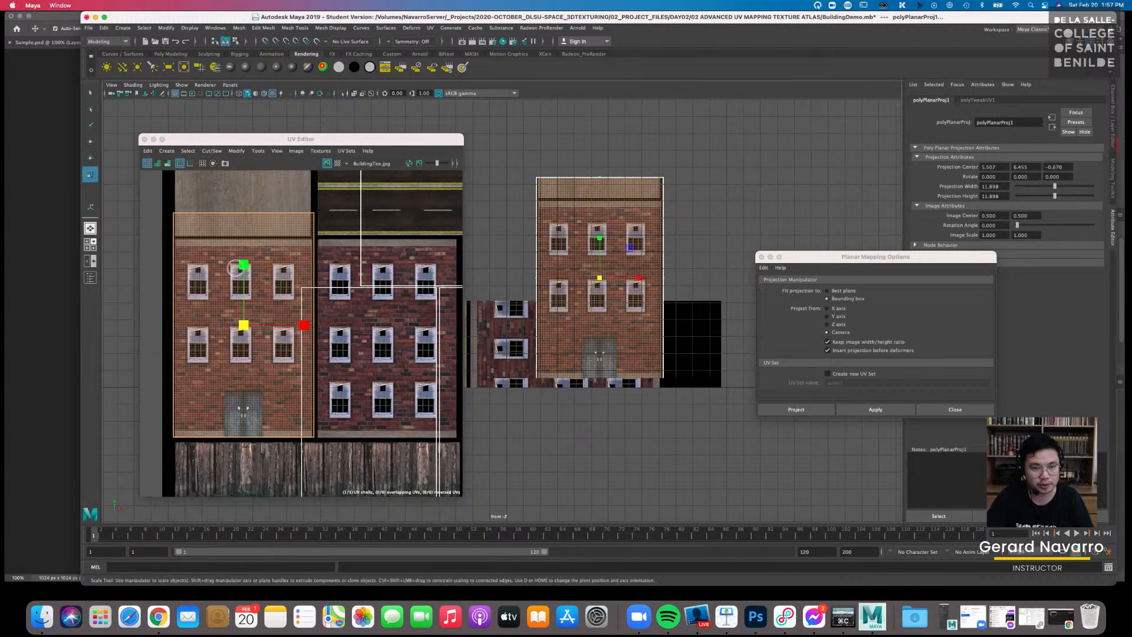
pyautogui.moveTo(243, 267); pyautogui.dragTo(243, 270)
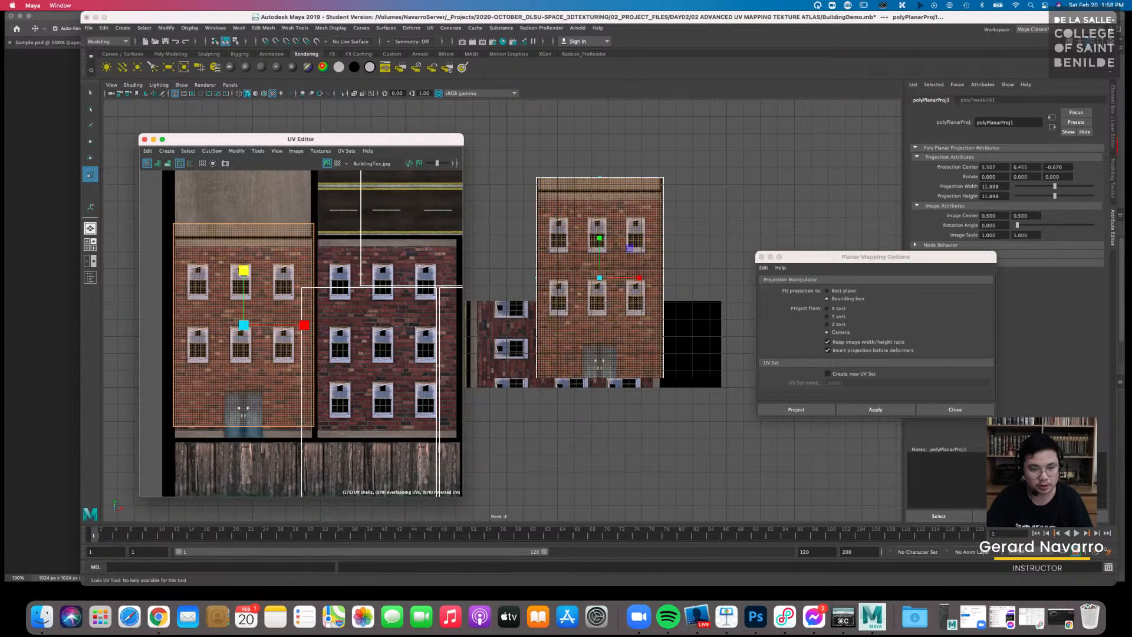
pyautogui.press('super+z')
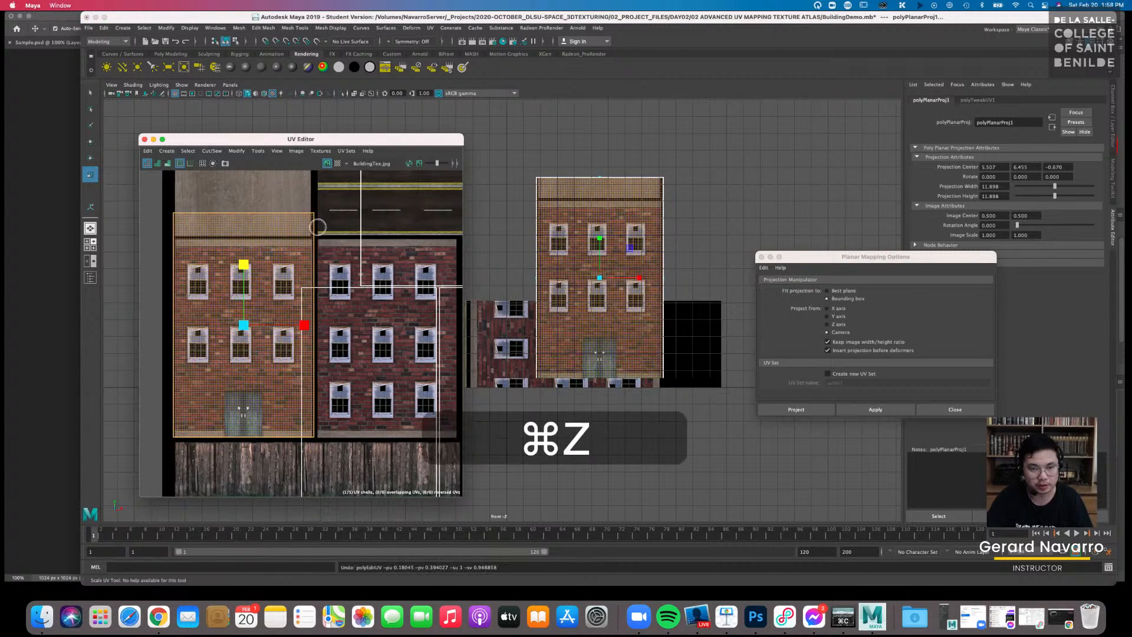
# Move the two upper UVs of the front face's shell down to the top corners of the brick facade with the door
pyautogui.click(161, 227)
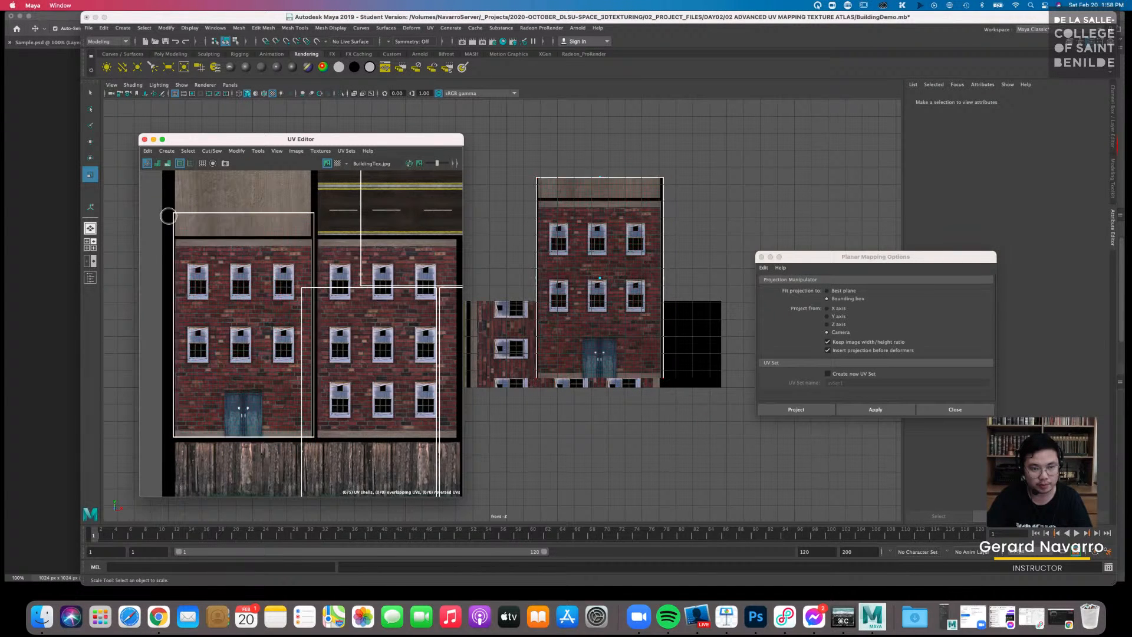
pyautogui.rightClick(174, 213)
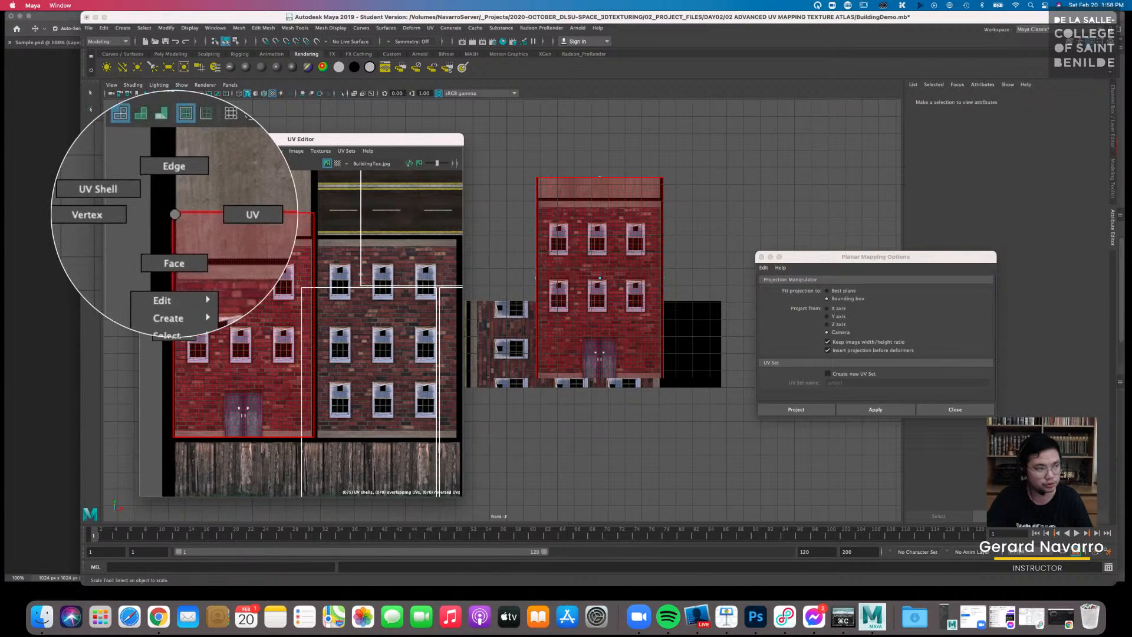
pyautogui.moveTo(175, 214); pyautogui.dragTo(234, 213, button='right')
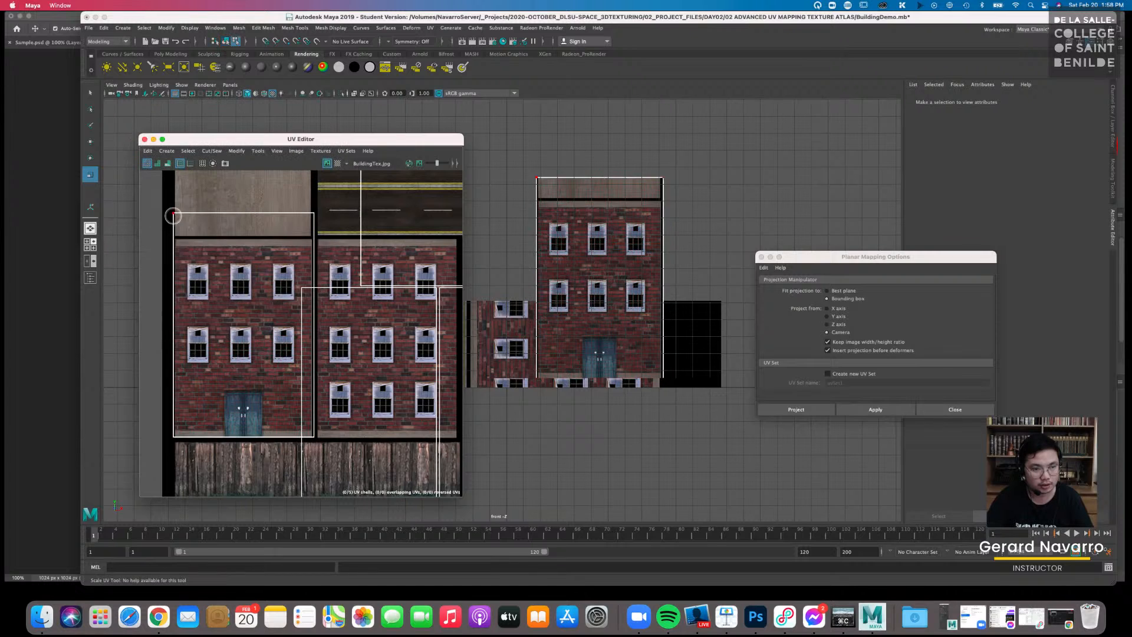
pyautogui.moveTo(162, 204); pyautogui.dragTo(174, 240)
pyautogui.press('w')
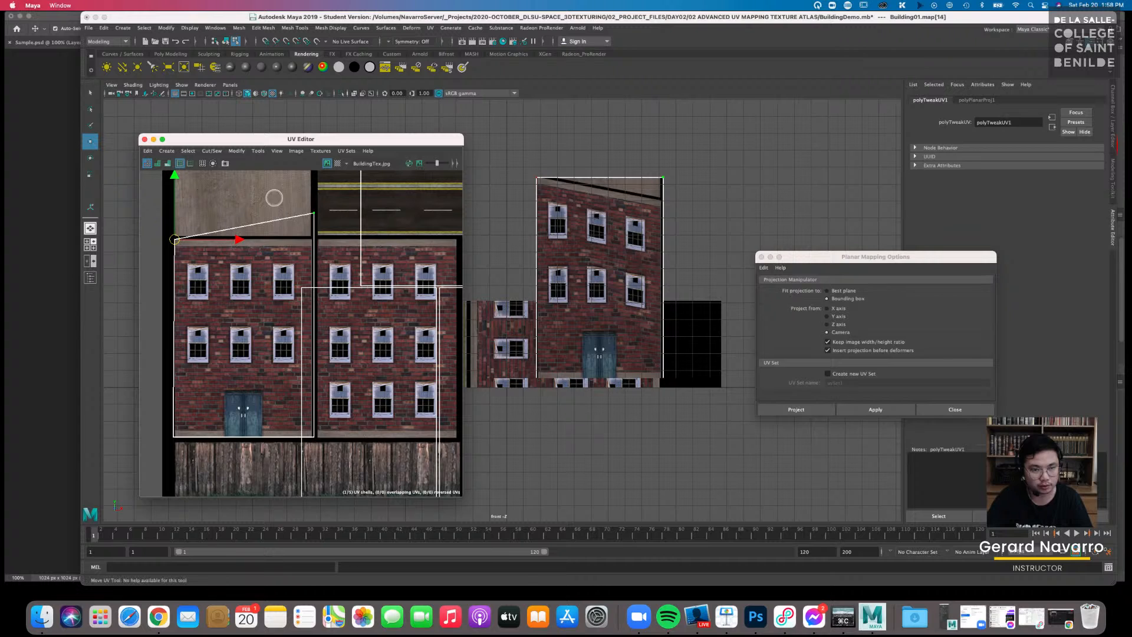
pyautogui.moveTo(265, 195); pyautogui.dragTo(312, 240)
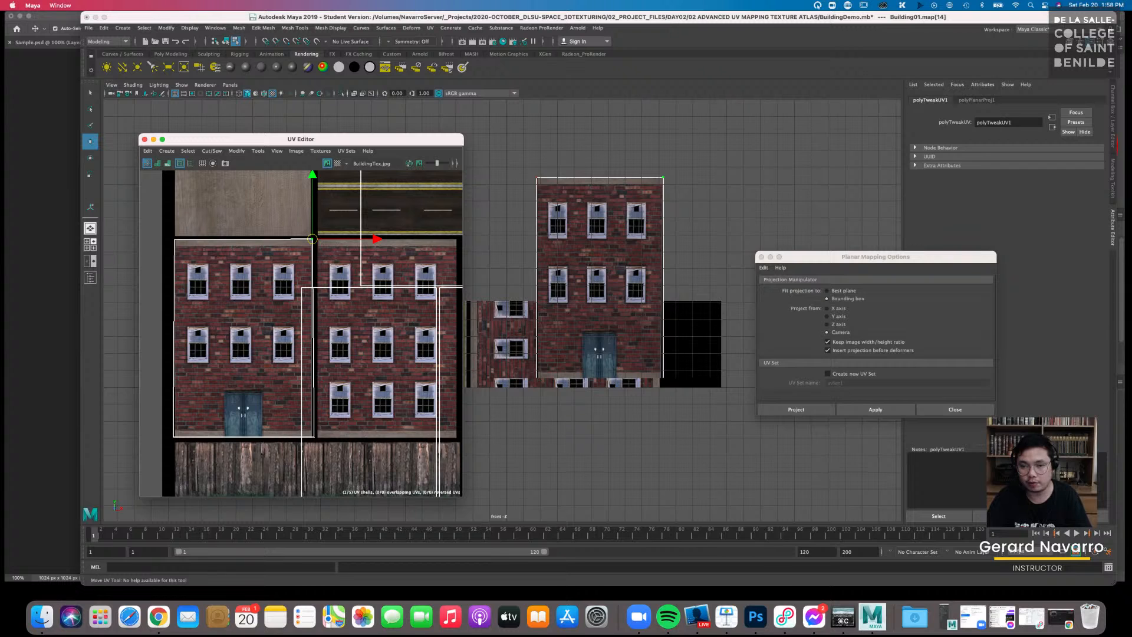
# Return to the perspective view and align the shell's two lower UVs with the bottom corners of the door facade
pyautogui.press('space')
pyautogui.press('space')
pyautogui.scroll(5, 700, 207)
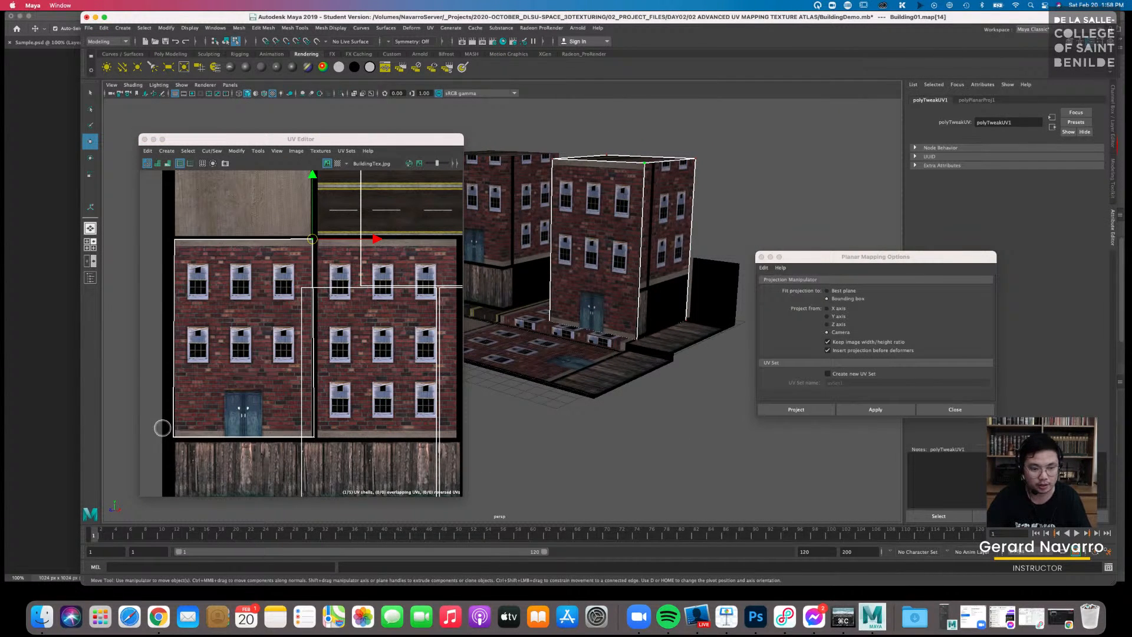
pyautogui.moveTo(163, 428); pyautogui.dragTo(182, 440)
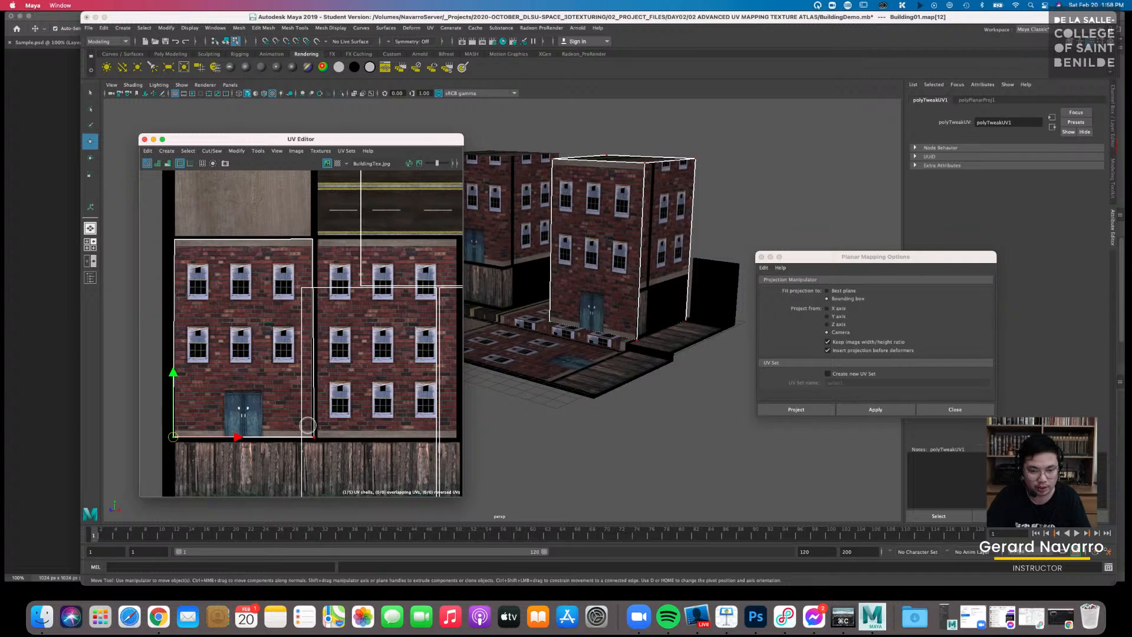
pyautogui.moveTo(305, 426); pyautogui.dragTo(329, 439)
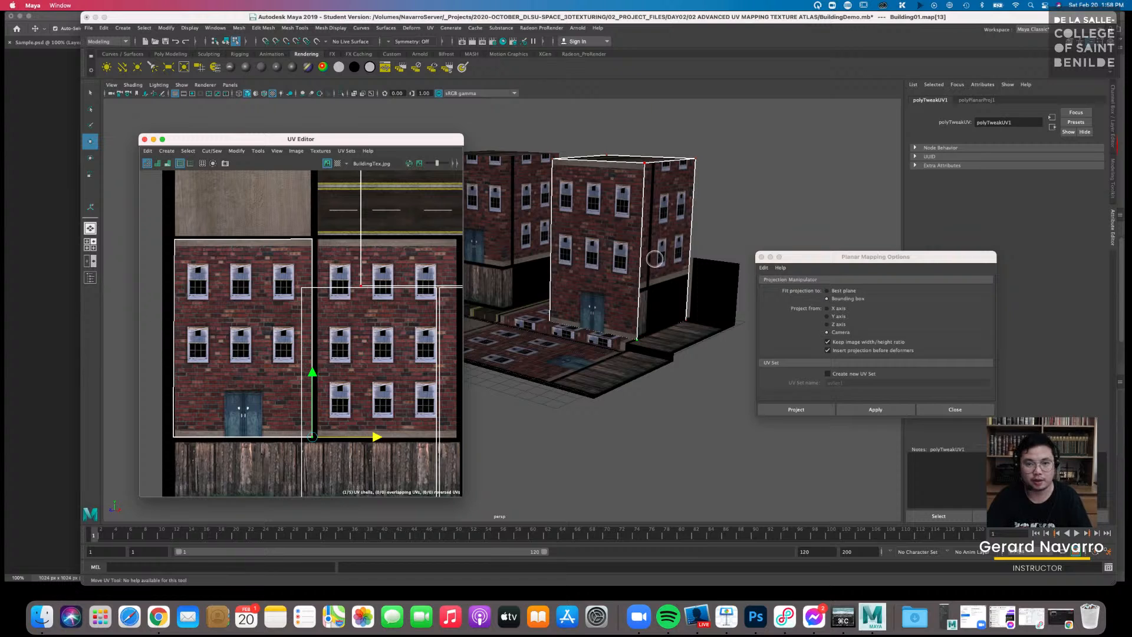
# Select both opposite side faces of Building01 in face mode
pyautogui.keyDown('alt'); pyautogui.moveTo(654, 258); pyautogui.dragTo(613, 261); pyautogui.keyUp('alt')
pyautogui.rightClick(633, 256)
pyautogui.click(628, 273)
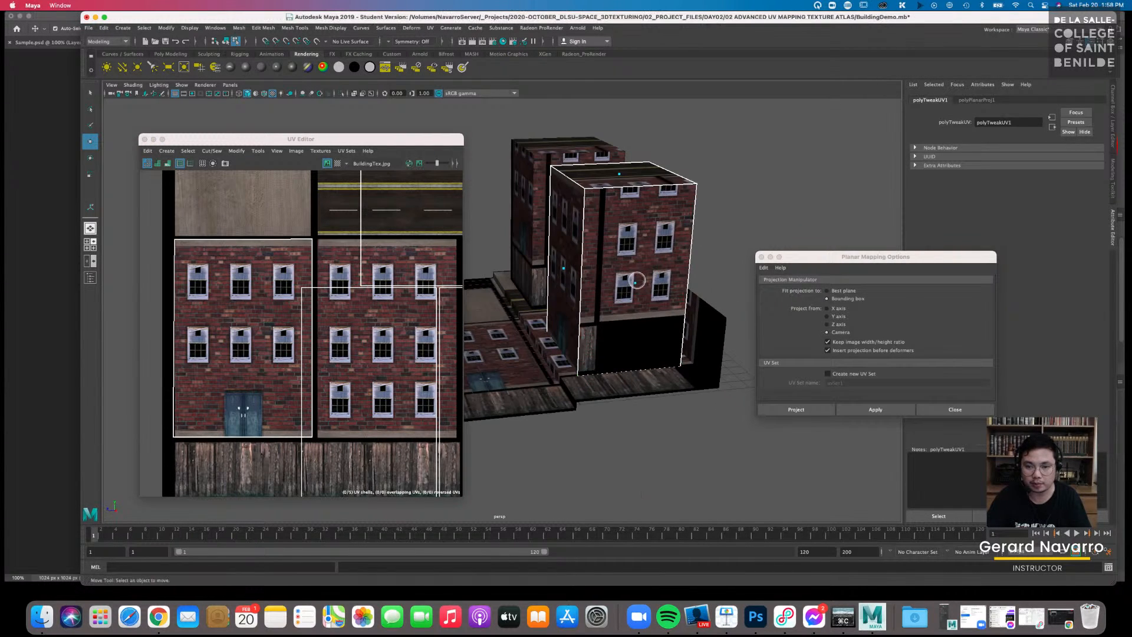
pyautogui.click(635, 287)
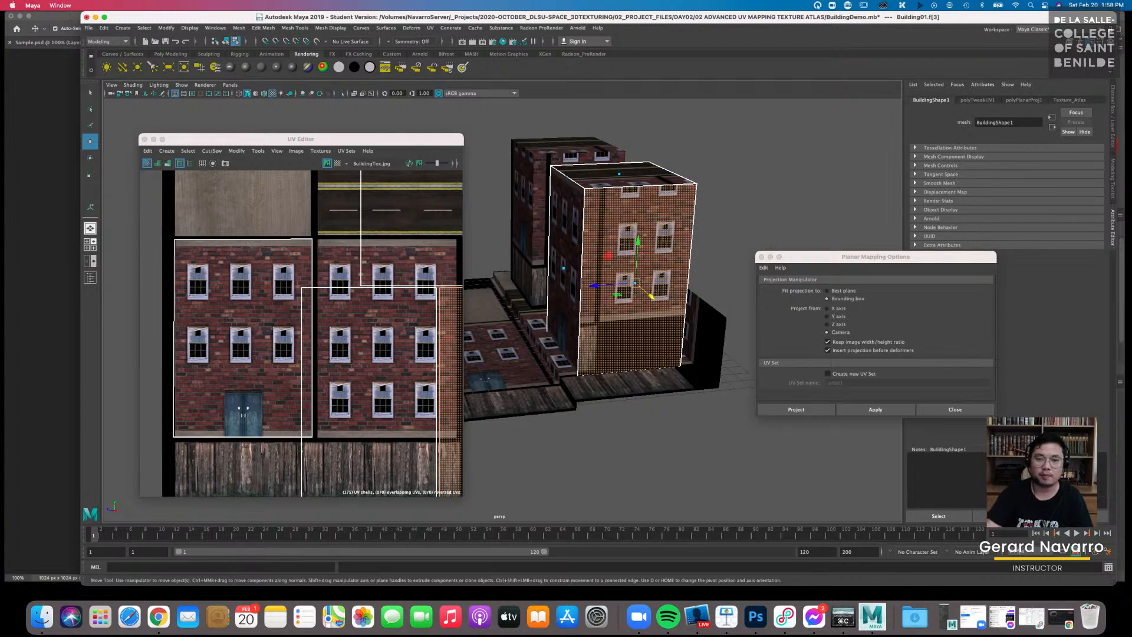
pyautogui.keyDown('alt'); pyautogui.moveTo(616, 287); pyautogui.dragTo(619, 251); pyautogui.keyUp('alt')
pyautogui.click(494, 218)
pyautogui.keyDown('alt'); pyautogui.moveTo(494, 219); pyautogui.dragTo(580, 226); pyautogui.keyUp('alt')
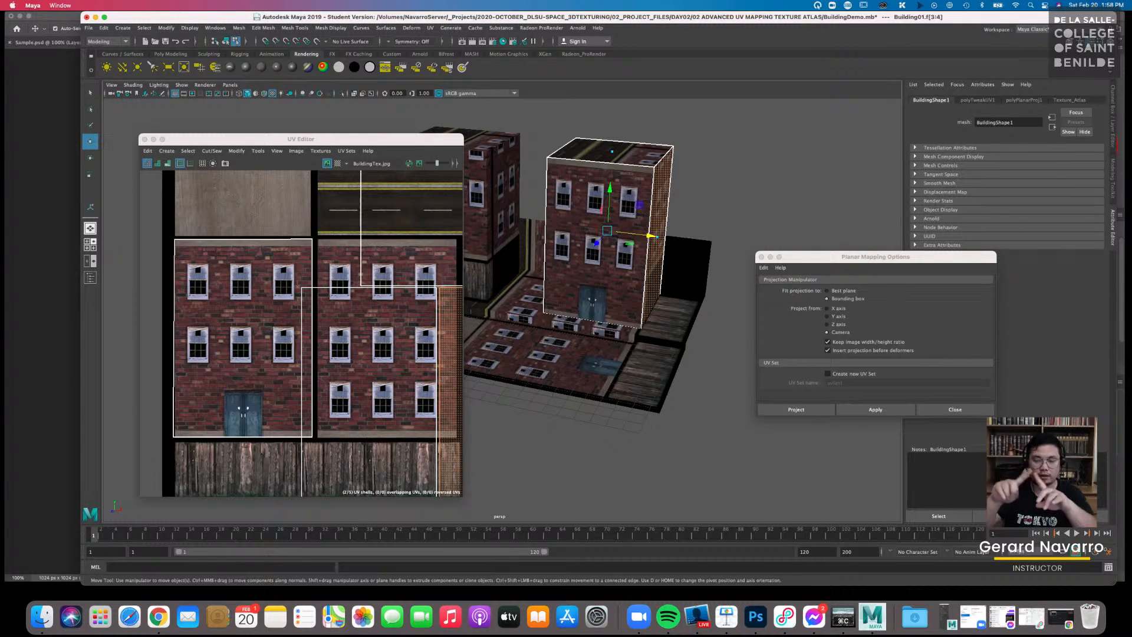
# Show Building01's selected side faces in a full-size side view
pyautogui.keyDown('alt'); pyautogui.moveTo(615, 235); pyautogui.dragTo(602, 234); pyautogui.keyUp('alt')
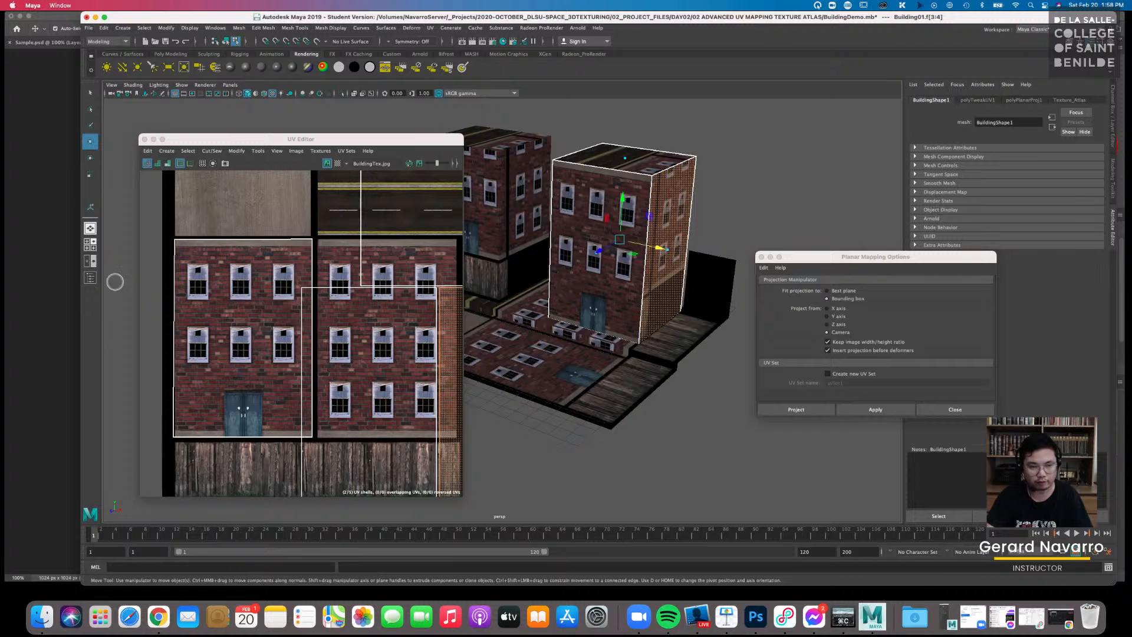
pyautogui.click(90, 244)
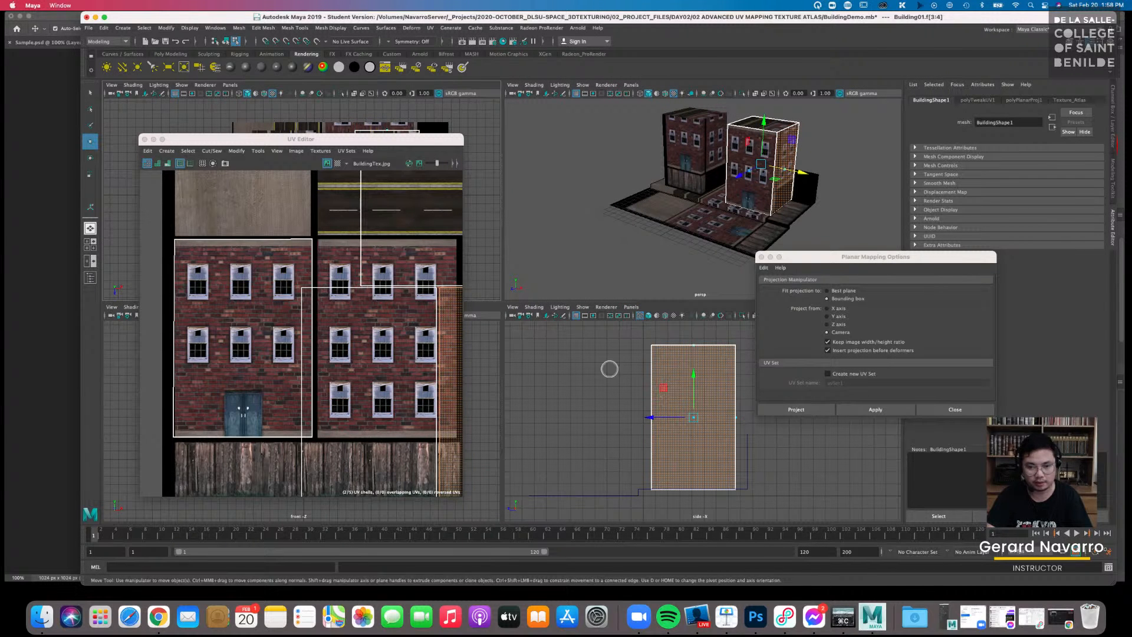
pyautogui.press('space')
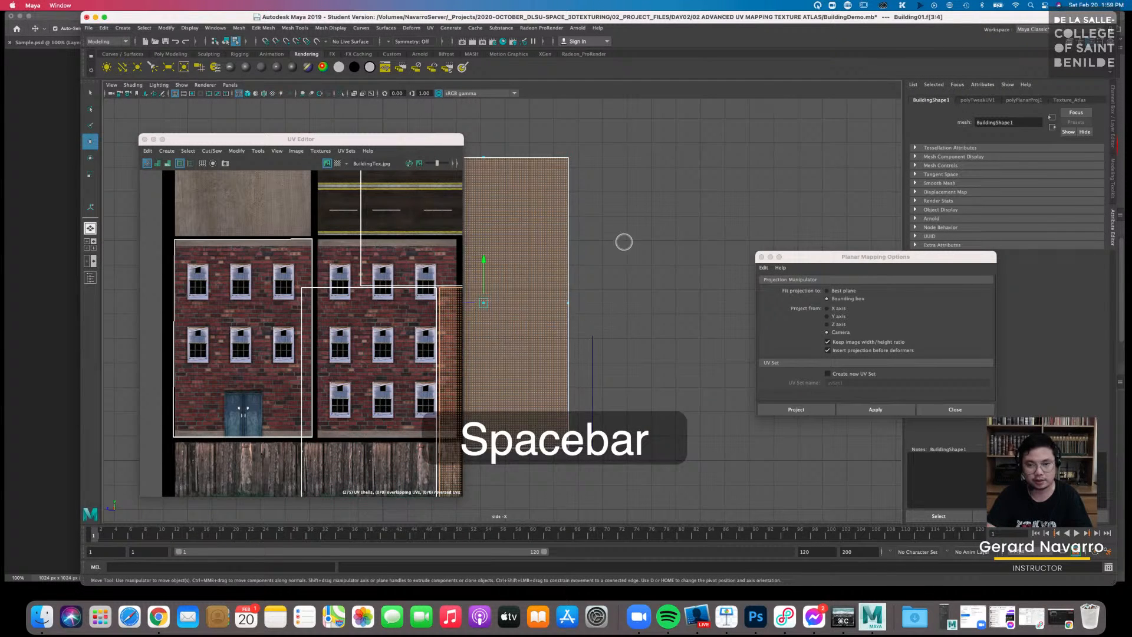
# Enlarge the UV Editor and frame the whole BuildingTex.jpg atlas beside the side view of Building01's selected faces
pyautogui.keyDown('alt'); pyautogui.moveTo(629, 189); pyautogui.dragTo(759, 177, button='middle'); pyautogui.keyUp('alt')
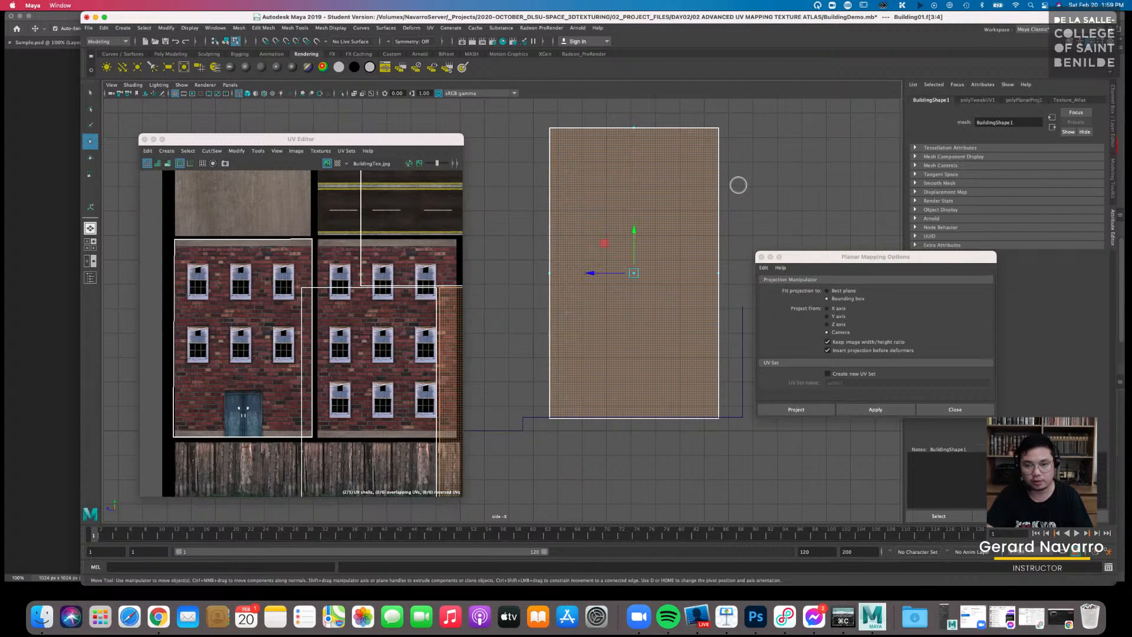
pyautogui.press('space')
pyautogui.keyDown('alt'); pyautogui.moveTo(724, 192); pyautogui.dragTo(708, 329); pyautogui.keyUp('alt')
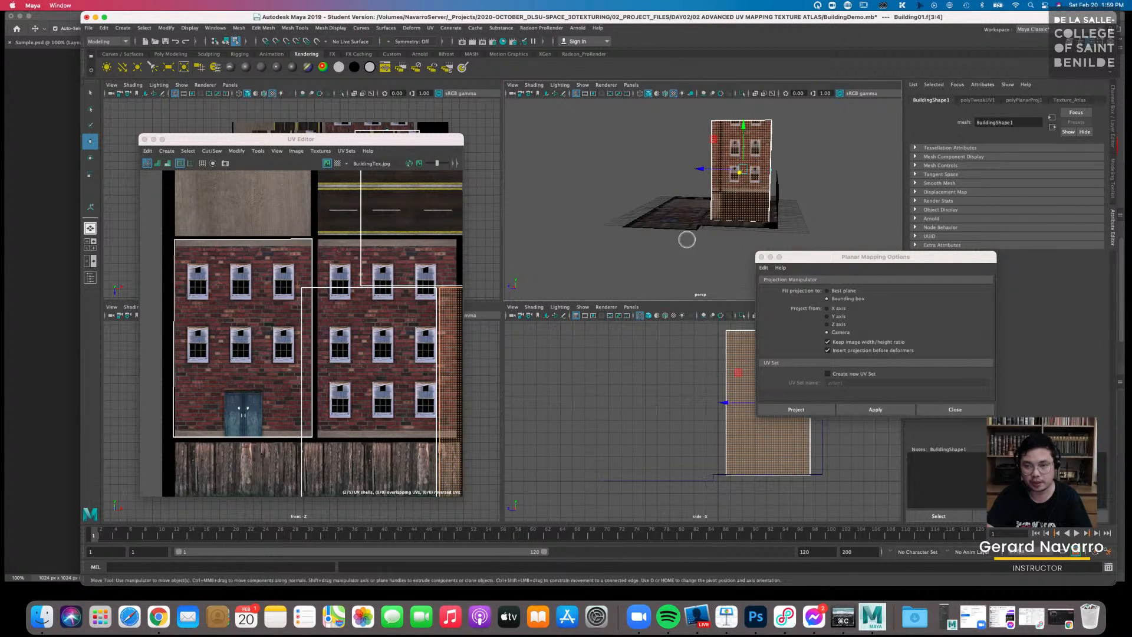
pyautogui.keyDown('alt'); pyautogui.moveTo(687, 239); pyautogui.dragTo(691, 318); pyautogui.keyUp('alt')
pyautogui.press('space')
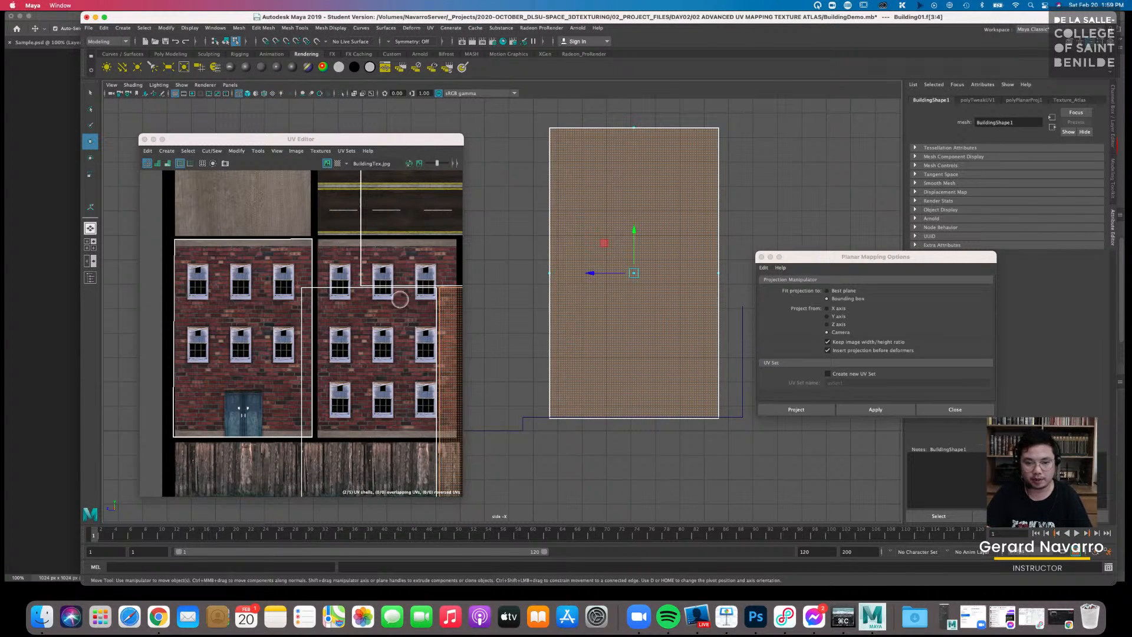
pyautogui.moveTo(462, 496); pyautogui.dragTo(547, 493)
pyautogui.keyDown('alt'); pyautogui.moveTo(423, 379); pyautogui.dragTo(293, 313, button='right'); pyautogui.keyUp('alt')
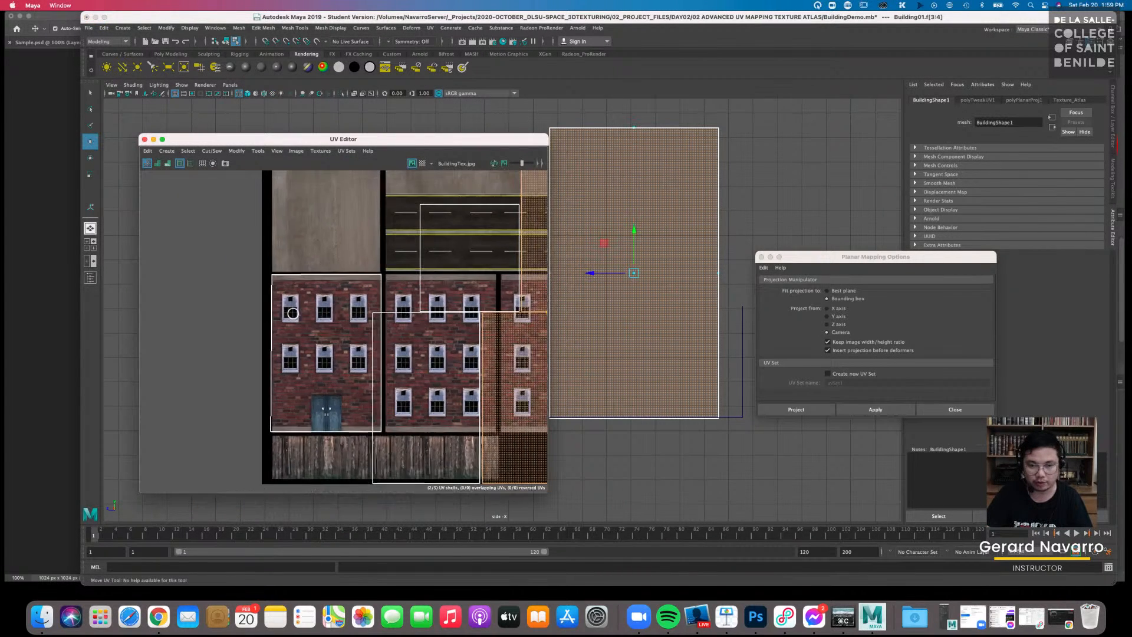
pyautogui.keyDown('alt'); pyautogui.moveTo(428, 328); pyautogui.dragTo(325, 303, button='middle'); pyautogui.keyUp('alt')
pyautogui.keyDown('alt'); pyautogui.moveTo(439, 324); pyautogui.dragTo(403, 321, button='right'); pyautogui.keyUp('alt')
pyautogui.keyDown('alt'); pyautogui.moveTo(403, 322); pyautogui.dragTo(385, 341, button='middle'); pyautogui.keyUp('alt')
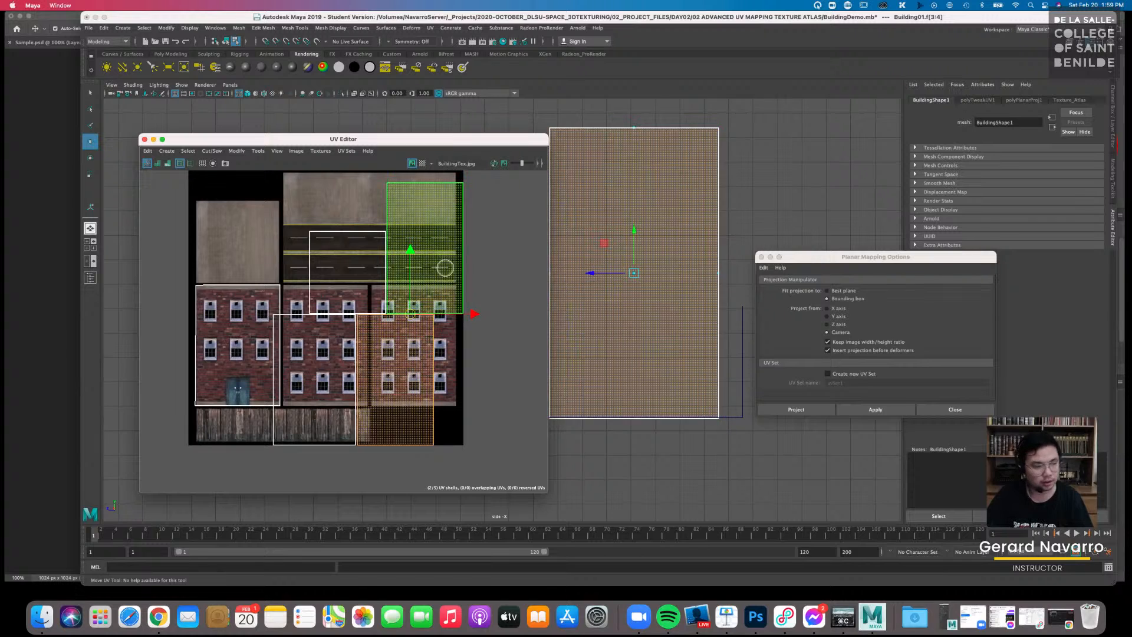
# Planar-map both selected side faces from the camera with bounding-box fit and kept image ratio, and show the texture in the side view
pyautogui.click(872, 409)
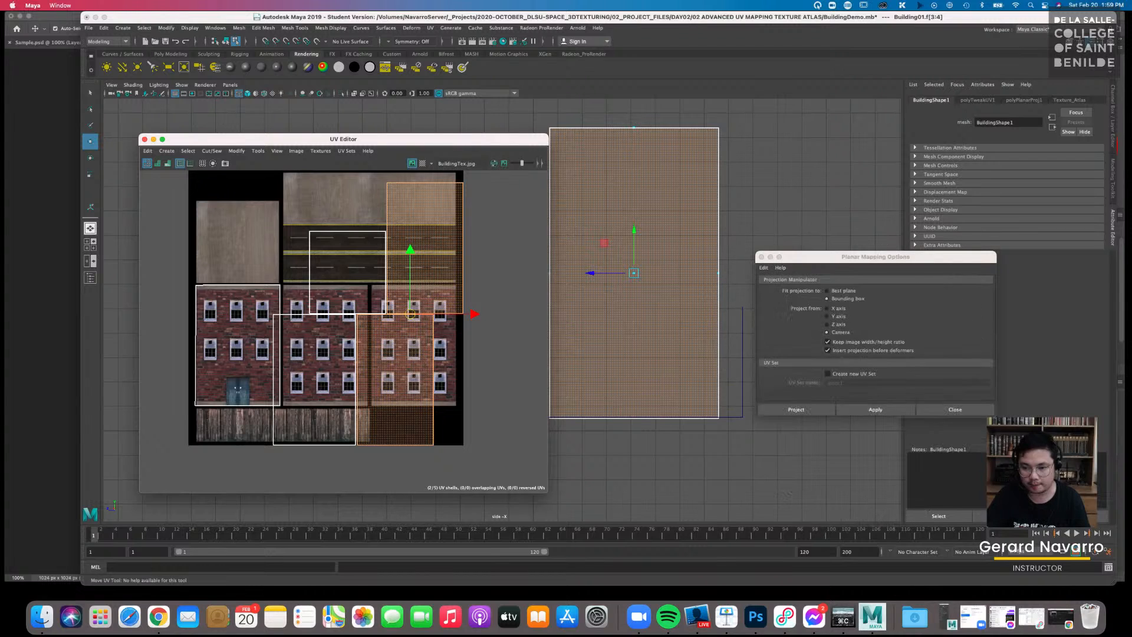
pyautogui.click(875, 409)
pyautogui.scroll(-2, 401, 320)
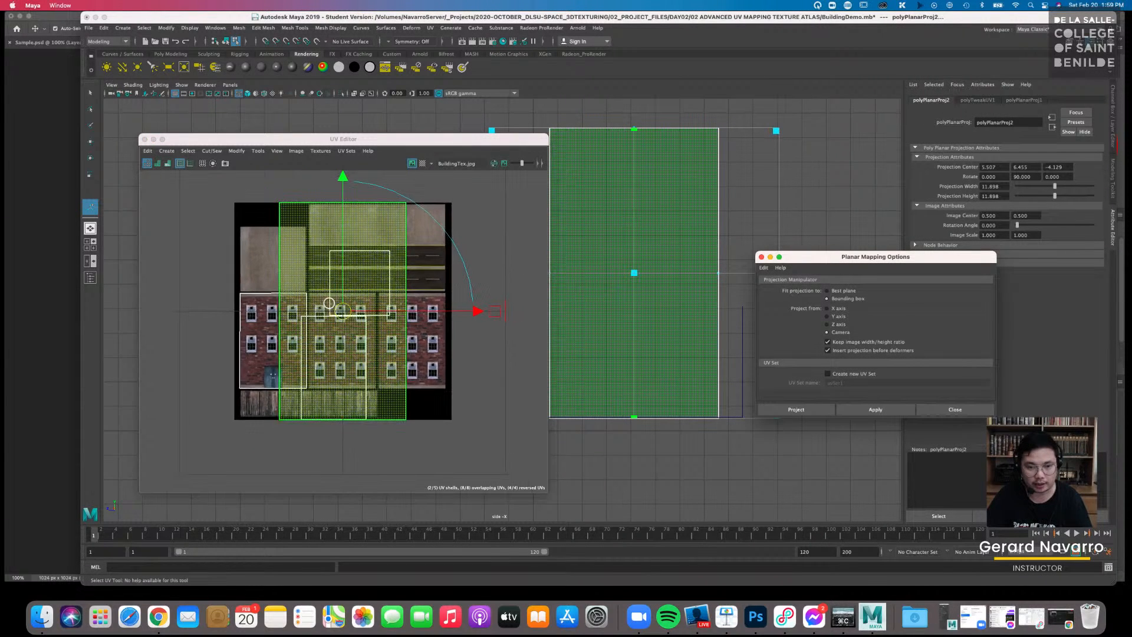
pyautogui.keyDown('alt'); pyautogui.moveTo(639, 293); pyautogui.dragTo(651, 291, button='middle'); pyautogui.keyUp('alt')
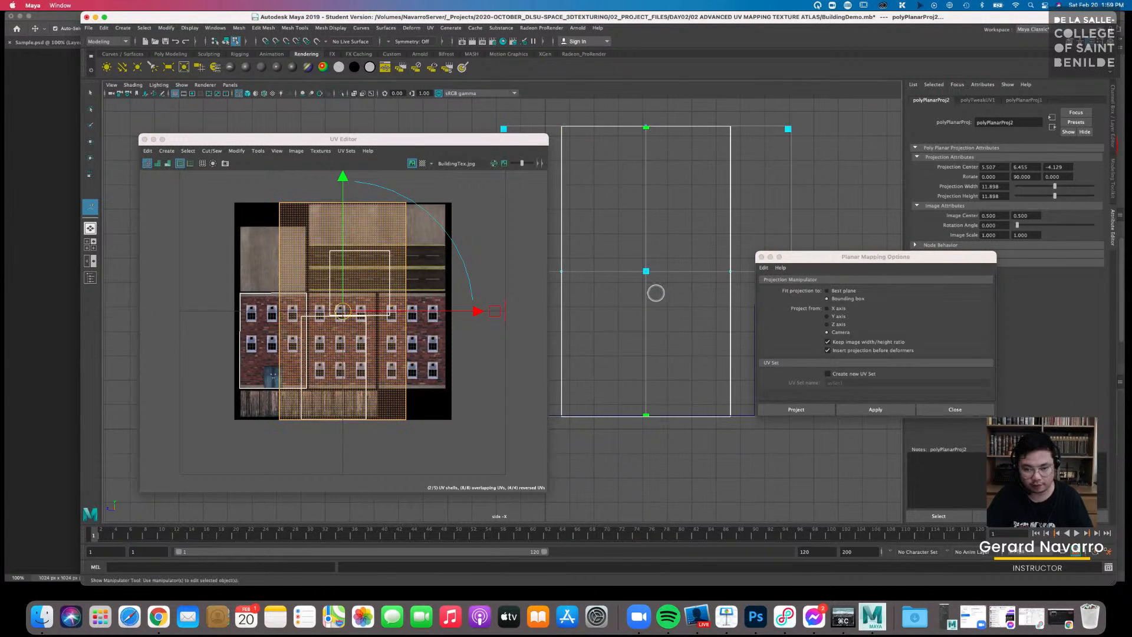
pyautogui.press('6')
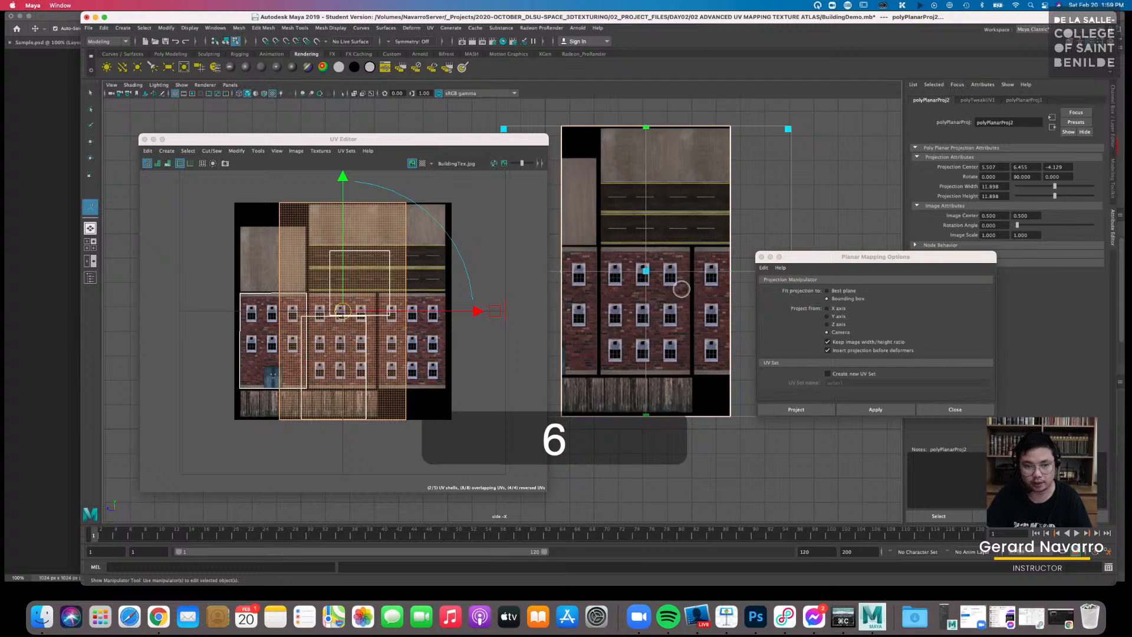
# Scale the side faces' projection to an image scale of about 0.518 by 0.444 and place it over the atlas's middle brick facade
pyautogui.keyDown('alt'); pyautogui.moveTo(446, 245); pyautogui.dragTo(354, 231, button='right'); pyautogui.keyUp('alt')
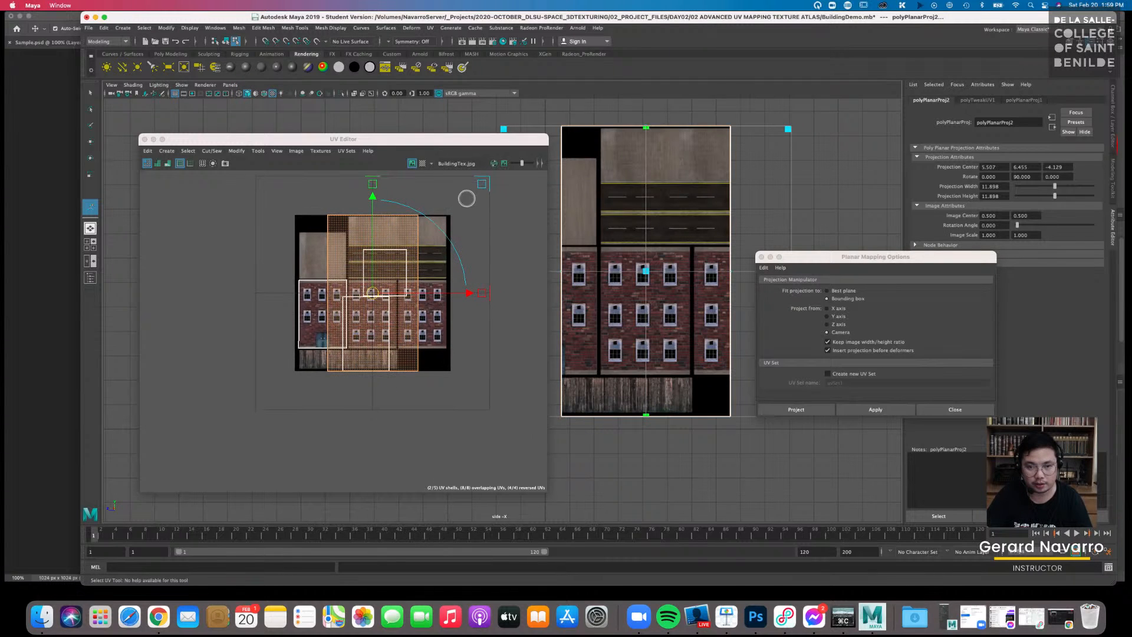
pyautogui.moveTo(480, 183); pyautogui.dragTo(428, 244)
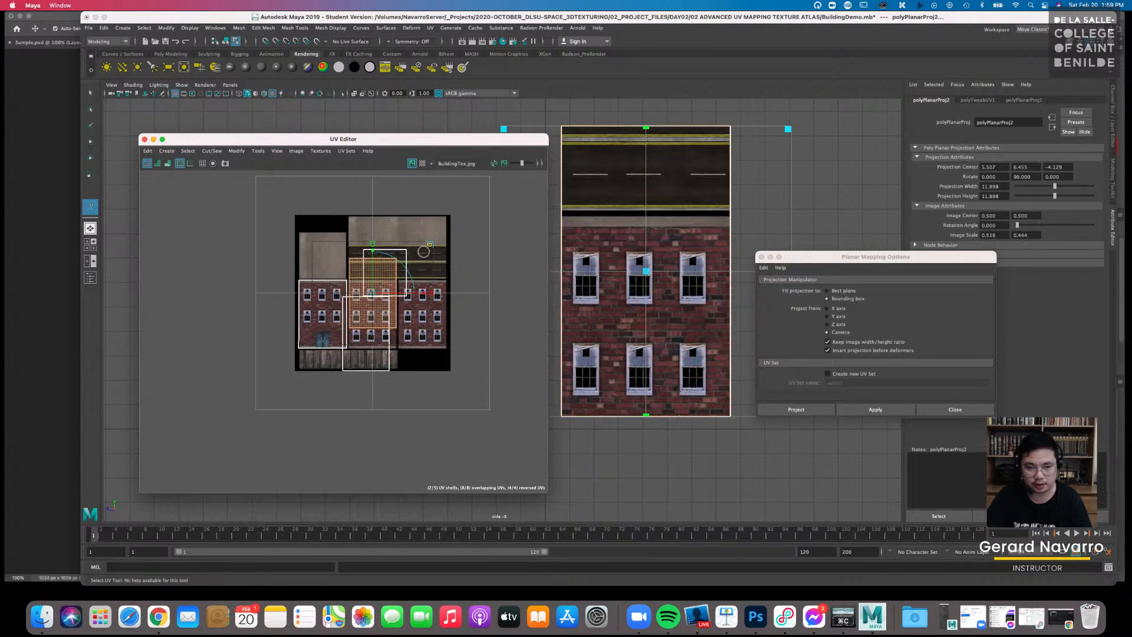
pyautogui.keyDown('alt'); pyautogui.moveTo(389, 274); pyautogui.dragTo(584, 331, button='right'); pyautogui.keyUp('alt')
pyautogui.keyDown('alt'); pyautogui.moveTo(381, 301); pyautogui.dragTo(411, 266, button='middle'); pyautogui.keyUp('alt')
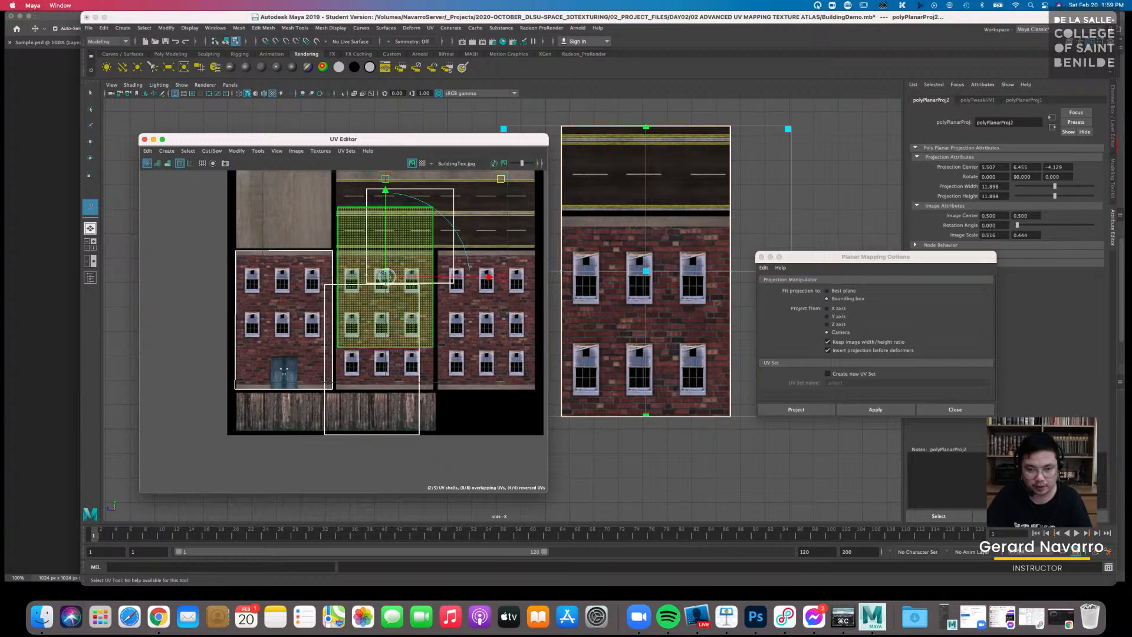
pyautogui.moveTo(385, 275); pyautogui.dragTo(384, 320)
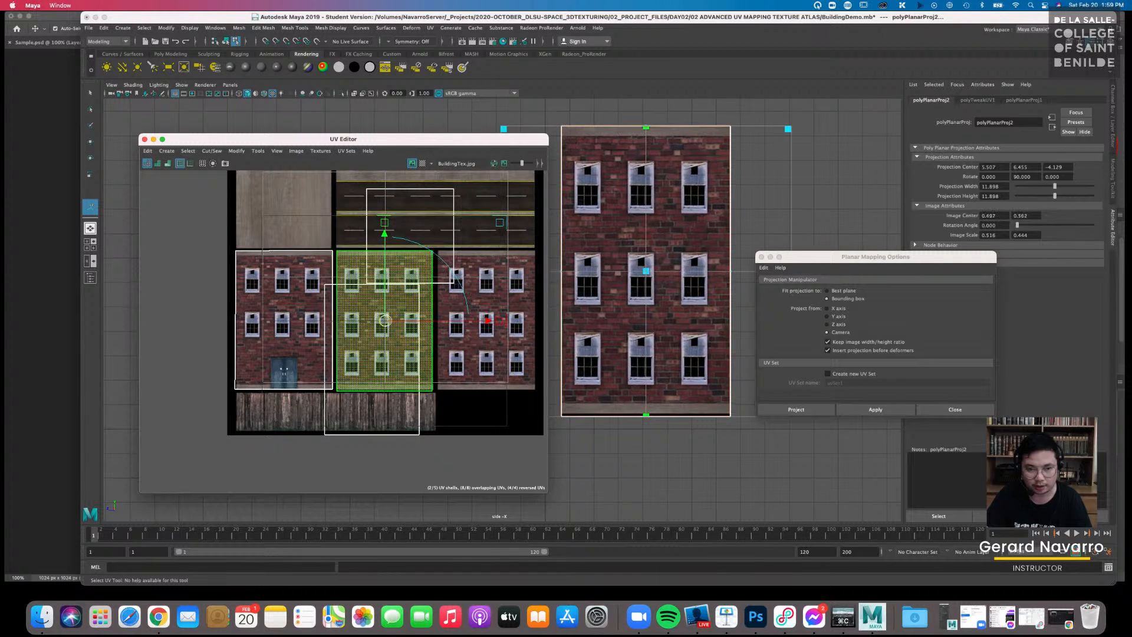
# Narrow the projection to an image scale width of about 0.507 to match the middle facade, and clear the selection
pyautogui.keyDown('alt'); pyautogui.moveTo(411, 324); pyautogui.dragTo(486, 334, button='right'); pyautogui.keyUp('alt')
pyautogui.keyDown('alt'); pyautogui.moveTo(482, 327); pyautogui.dragTo(446, 330, button='middle'); pyautogui.keyUp('alt')
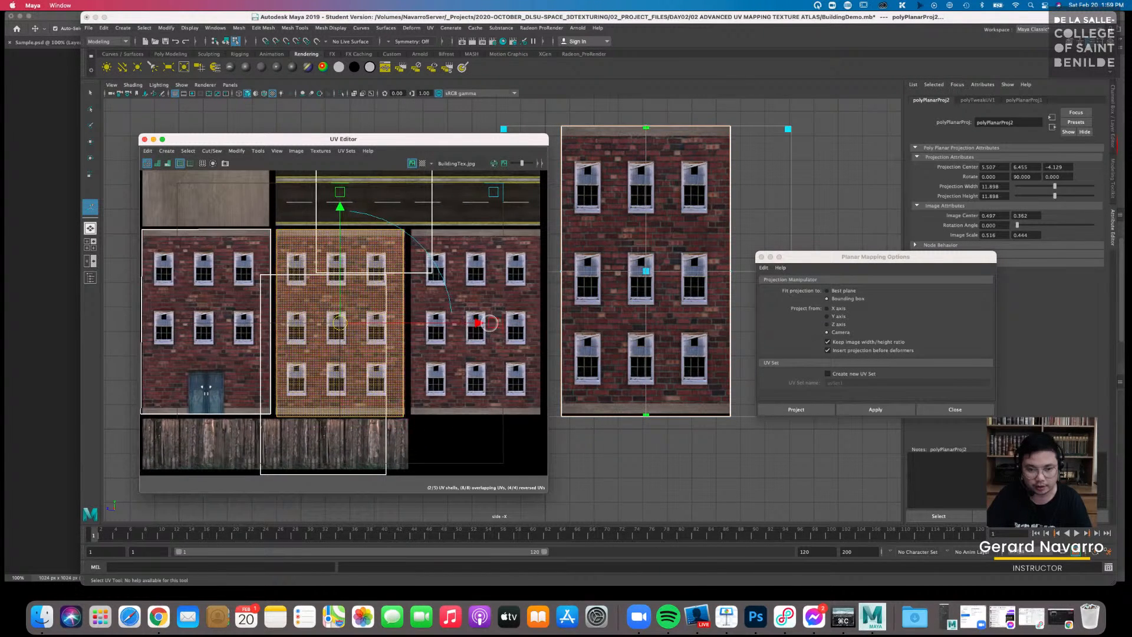
pyautogui.moveTo(490, 323); pyautogui.dragTo(487, 322)
pyautogui.keyDown('alt'); pyautogui.moveTo(538, 395); pyautogui.dragTo(442, 351, button='middle'); pyautogui.keyUp('alt')
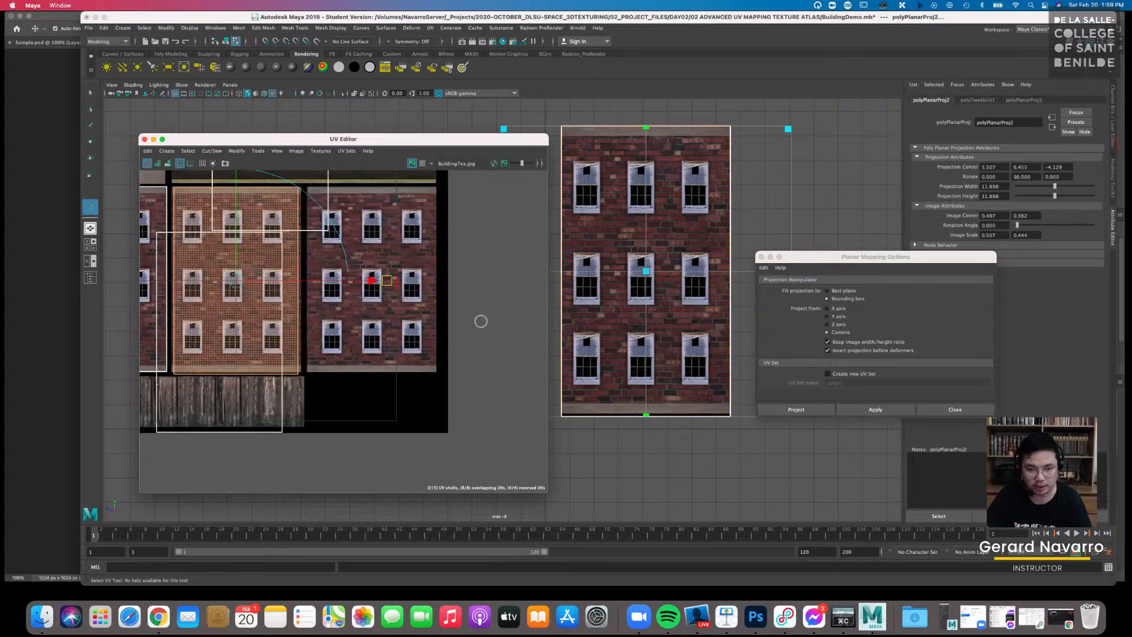
pyautogui.click(481, 321)
# Switch to UV mode and align the side shell's two upper UVs with the top corners of the middle brick facade
pyautogui.keyDown('alt'); pyautogui.moveTo(359, 289); pyautogui.dragTo(474, 342, button='middle'); pyautogui.keyUp('alt')
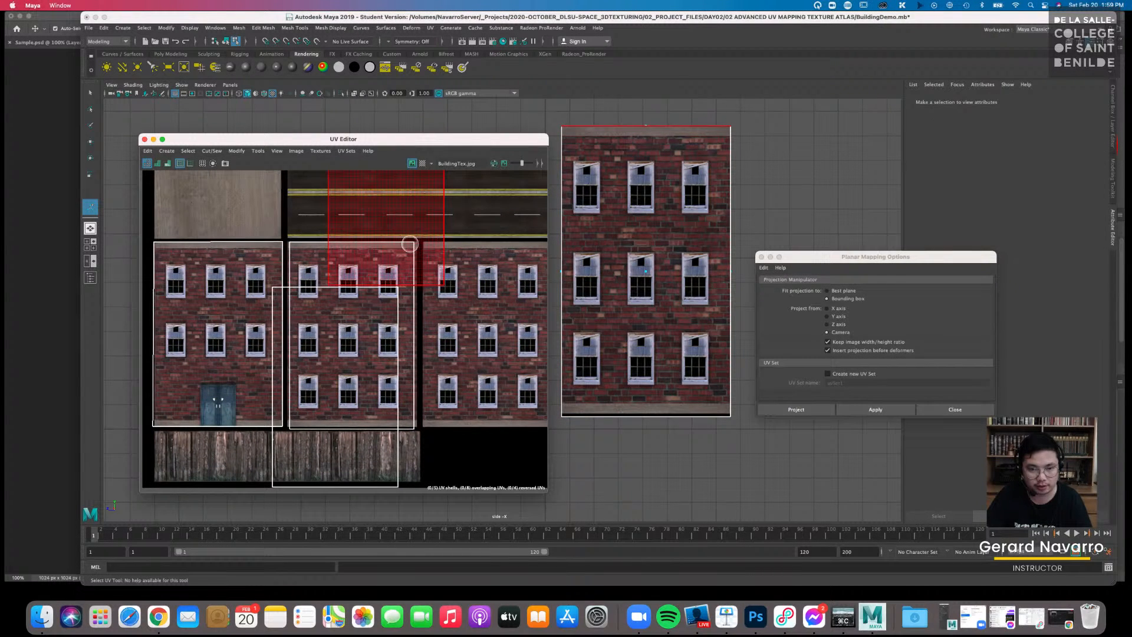
pyautogui.moveTo(415, 251); pyautogui.dragTo(451, 251, button='right')
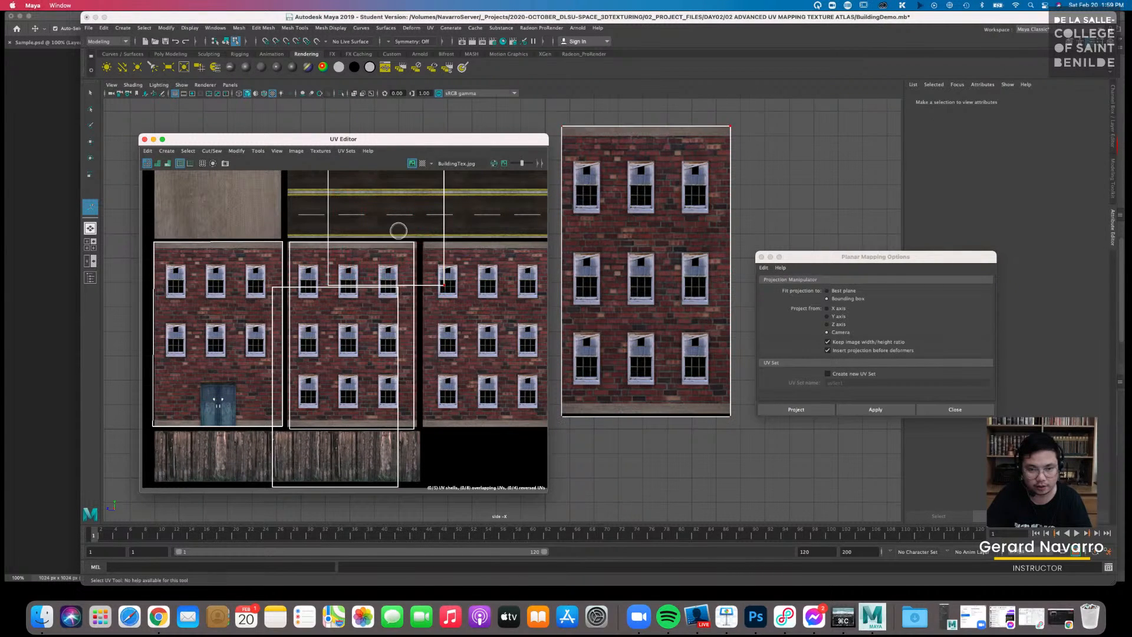
pyautogui.click(415, 243)
pyautogui.scroll(5, 415, 252)
pyautogui.scroll(2, 423, 256)
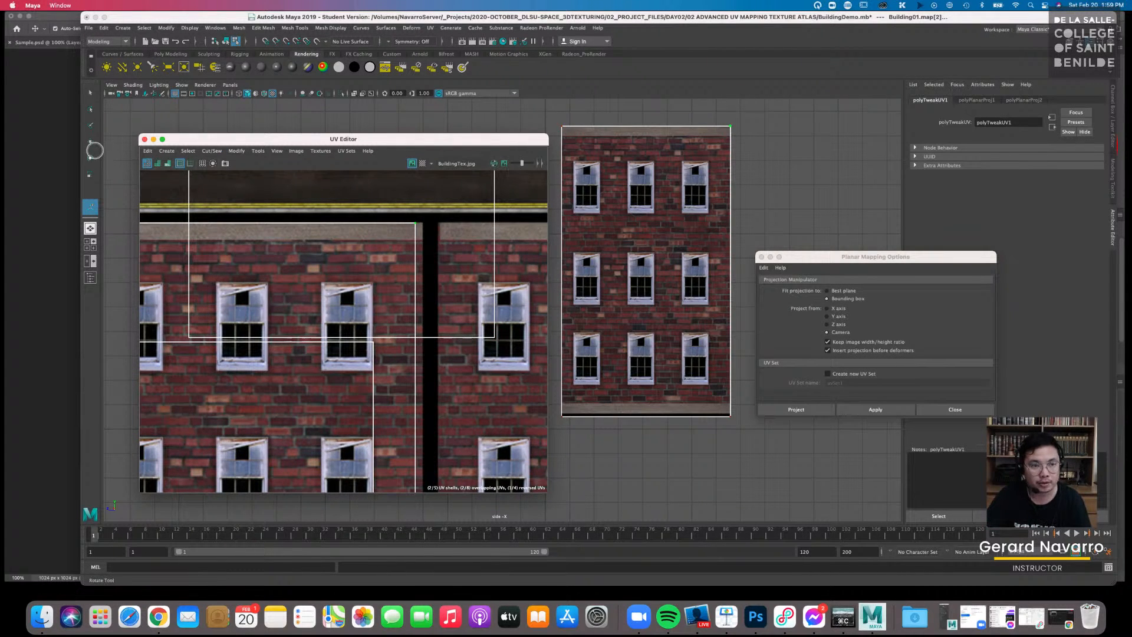
pyautogui.click(90, 142)
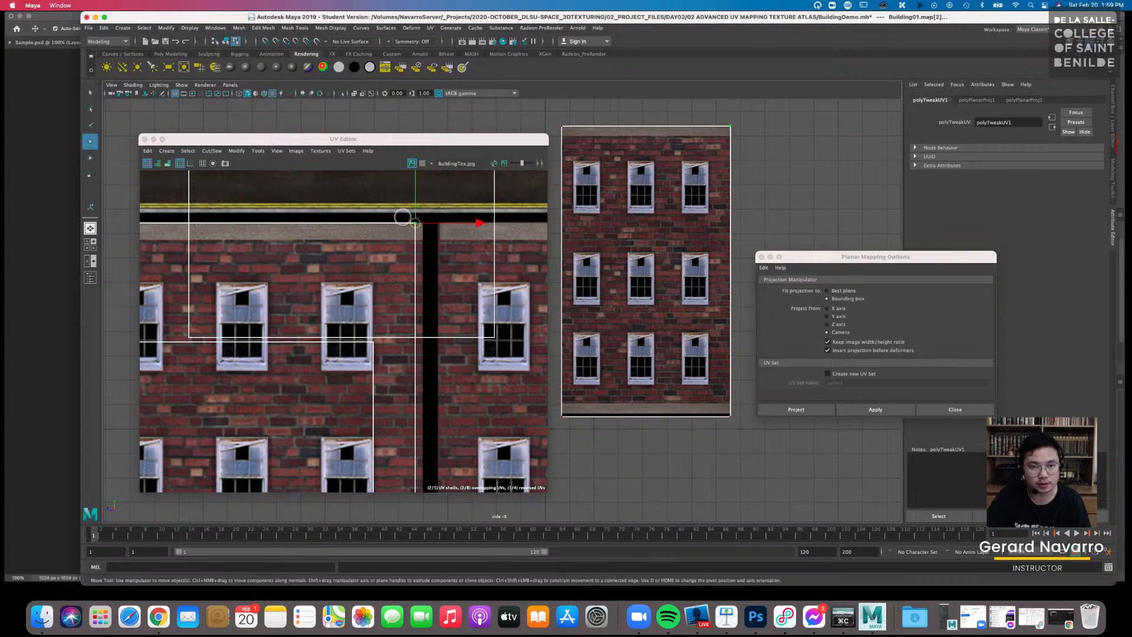
pyautogui.click(421, 224)
pyautogui.keyDown('alt'); pyautogui.moveTo(337, 227); pyautogui.dragTo(488, 234, button='middle'); pyautogui.keyUp('alt')
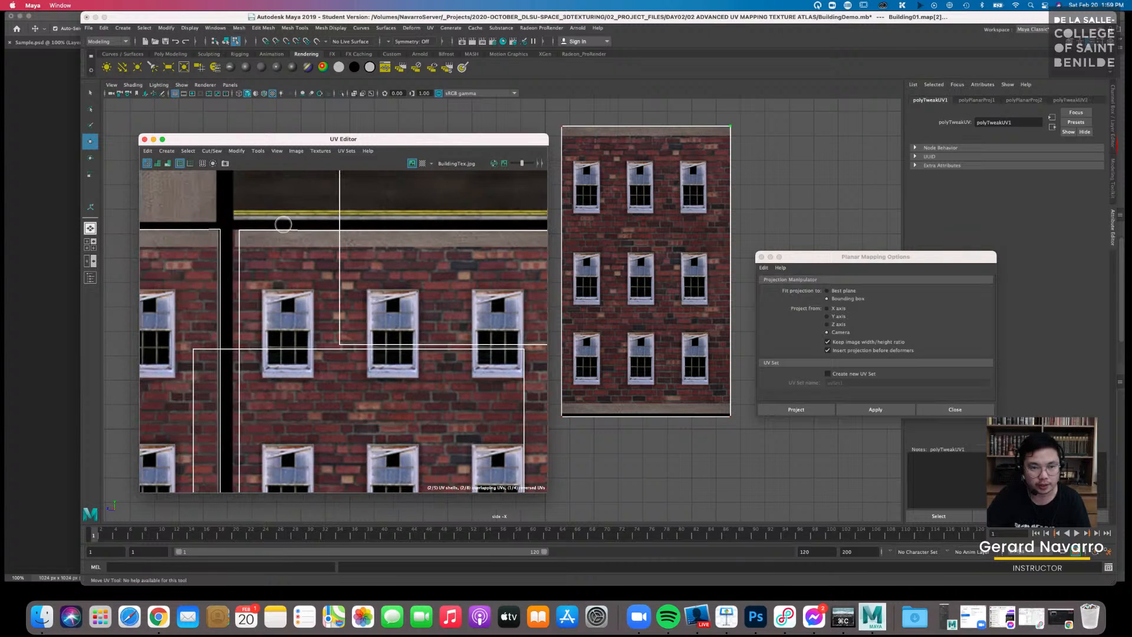
pyautogui.moveTo(256, 239); pyautogui.dragTo(234, 230)
pyautogui.press('w')
# Align the side shell's two lower UVs with the bottom corners of the middle brick facade
pyautogui.keyDown('alt'); pyautogui.moveTo(312, 288); pyautogui.dragTo(257, 202, button='middle'); pyautogui.keyUp('alt')
pyautogui.keyDown('alt'); pyautogui.moveTo(384, 313); pyautogui.dragTo(321, 230, button='middle'); pyautogui.keyUp('alt')
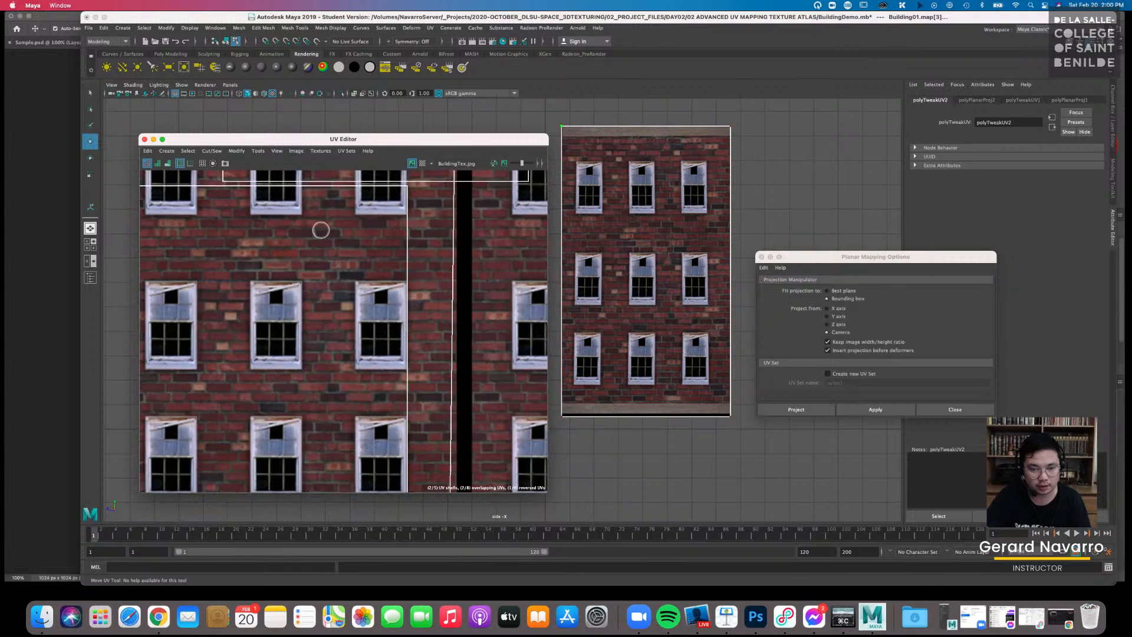
pyautogui.scroll(-2, 379, 311)
pyautogui.keyDown('alt'); pyautogui.moveTo(378, 313); pyautogui.dragTo(361, 280, button='middle'); pyautogui.keyUp('alt')
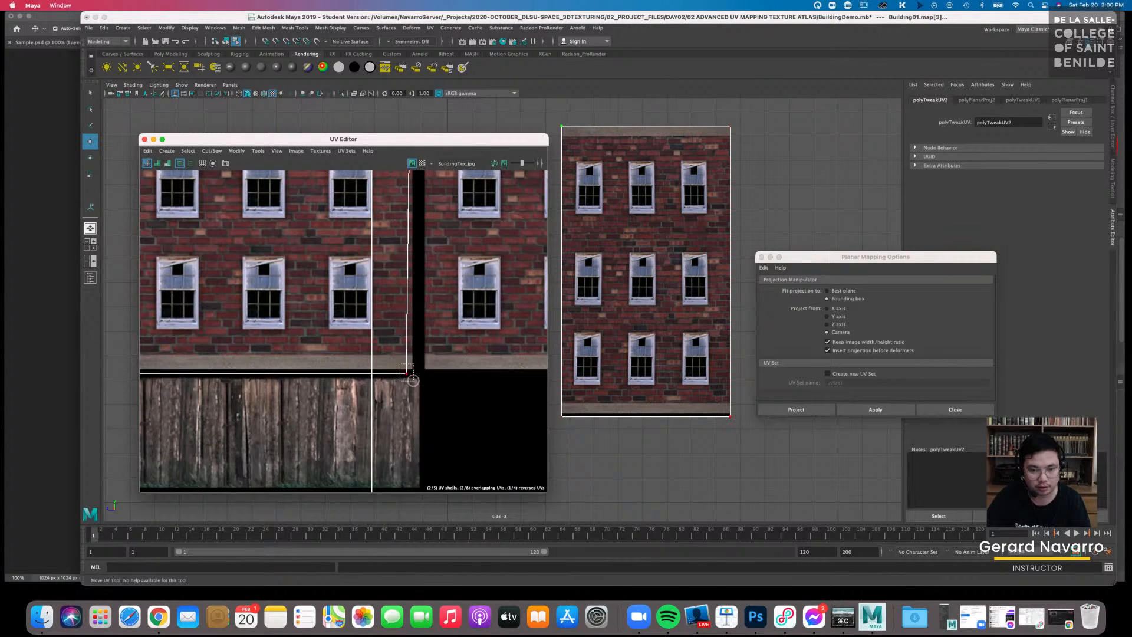
pyautogui.press('w')
pyautogui.moveTo(413, 380); pyautogui.dragTo(411, 367)
pyautogui.moveTo(254, 345)
pyautogui.keyDown('alt'); pyautogui.mouseDown(button='middle')
pyautogui.moveTo(320, 345)
pyautogui.moveTo(276, 345)
pyautogui.mouseUp(button='middle'); pyautogui.keyUp('alt')
pyautogui.moveTo(315, 357)
pyautogui.mouseDown()
pyautogui.moveTo(320, 372)
pyautogui.moveTo(310, 362)
pyautogui.mouseUp()
pyautogui.press('w')
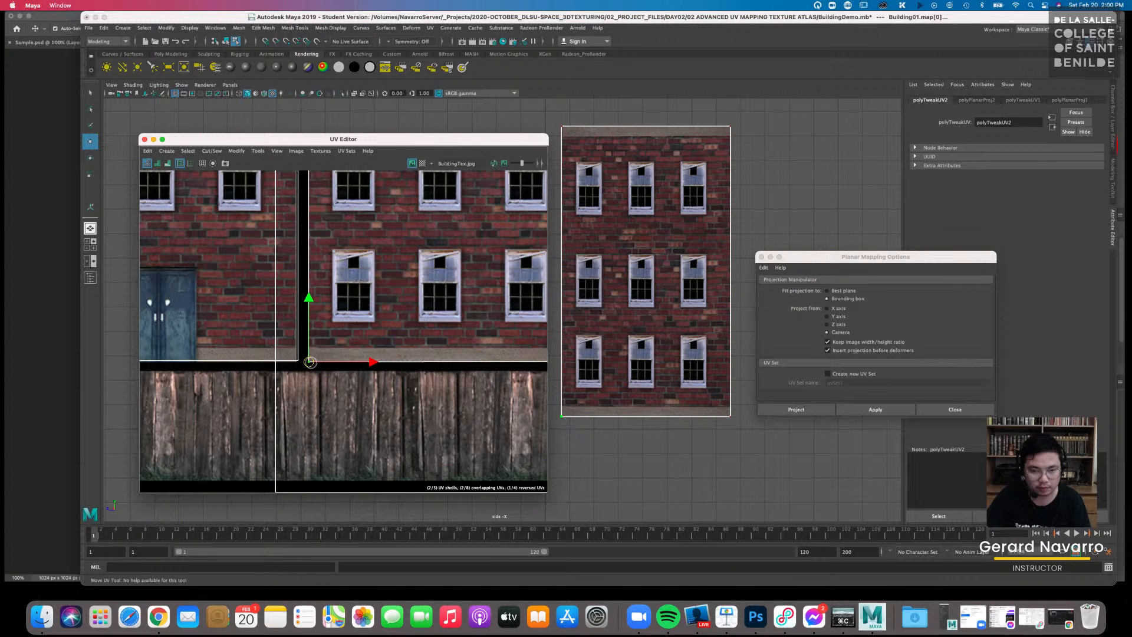
# Return to the perspective view and select Building01's rear face in face mode
pyautogui.scroll(-6, 366, 323)
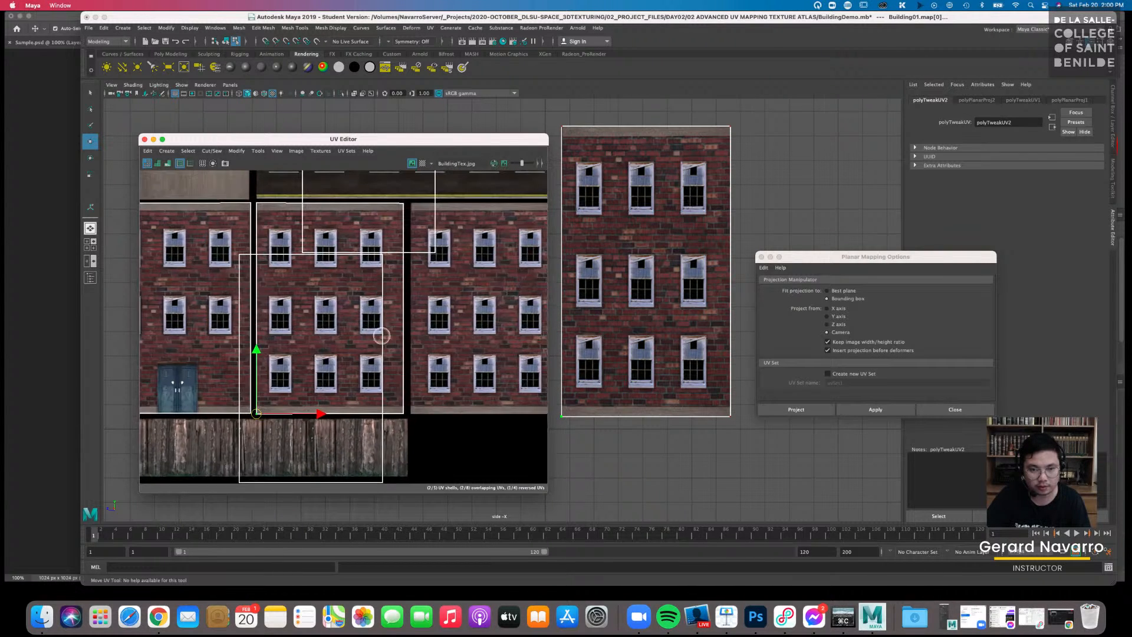
pyautogui.keyDown('alt'); pyautogui.moveTo(353, 317); pyautogui.dragTo(313, 344, button='middle'); pyautogui.keyUp('alt')
pyautogui.press('space')
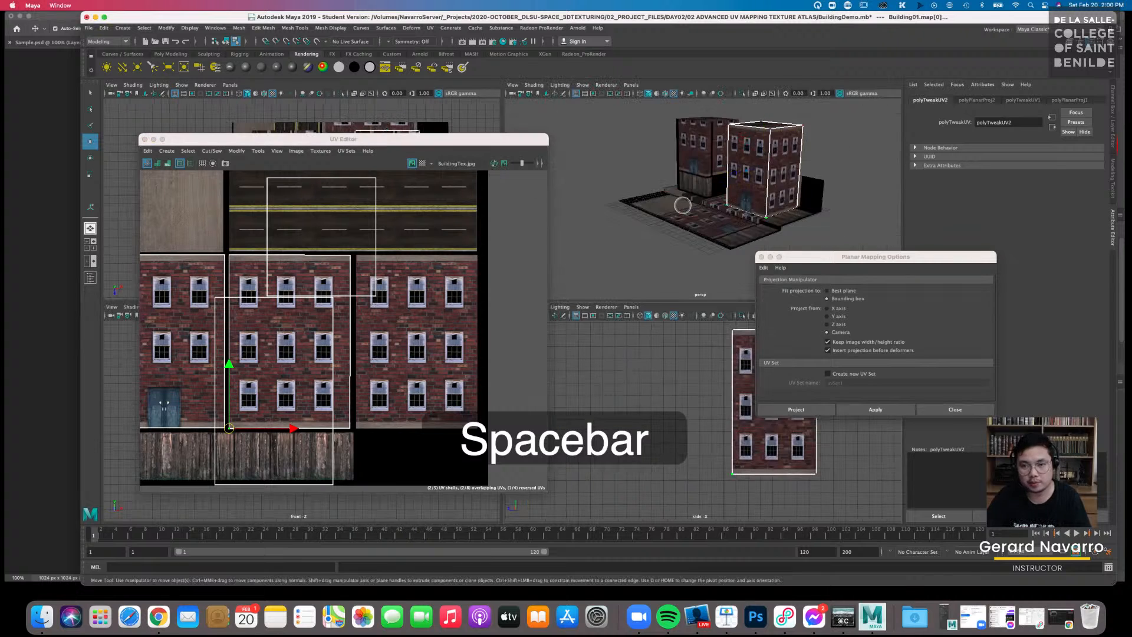
pyautogui.press('space')
pyautogui.keyDown('alt'); pyautogui.moveTo(731, 218); pyautogui.dragTo(677, 198); pyautogui.keyUp('alt')
pyautogui.press('q')
pyautogui.moveTo(624, 196); pyautogui.dragTo(625, 189, button='right')
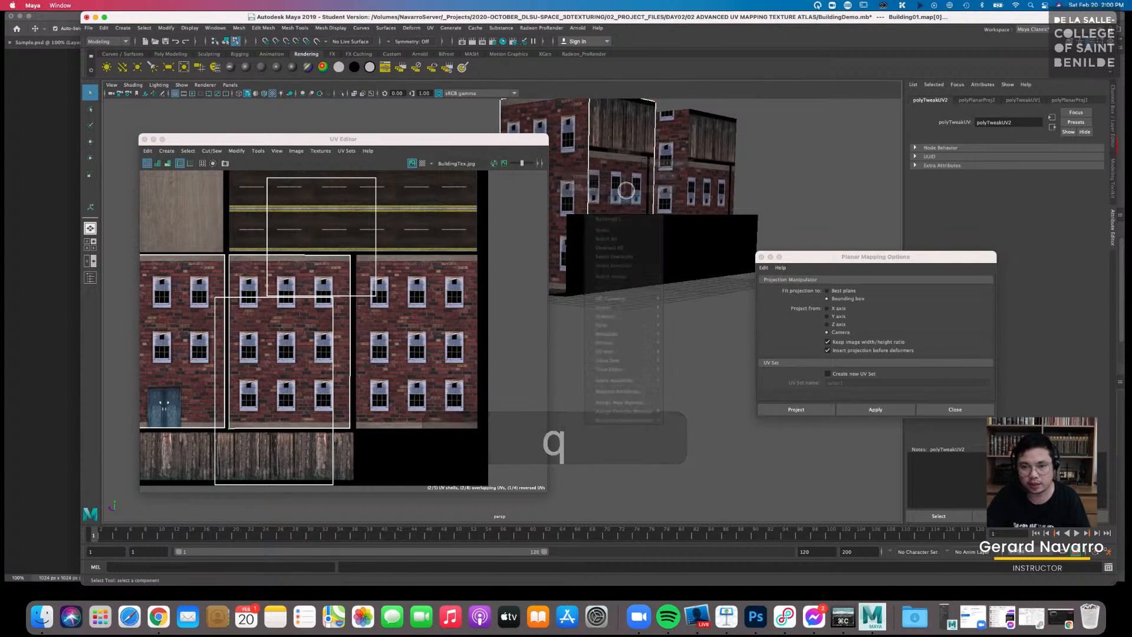
pyautogui.click(622, 195)
pyautogui.click(623, 194)
# Move the rear face's UV shell onto the windowed brick facade at the atlas's right edge
pyautogui.moveTo(624, 196)
pyautogui.keyDown('alt'); pyautogui.mouseDown()
pyautogui.moveTo(692, 205)
pyautogui.moveTo(621, 225)
pyautogui.moveTo(760, 227)
pyautogui.moveTo(661, 222)
pyautogui.moveTo(727, 236)
pyautogui.moveTo(654, 248)
pyautogui.mouseUp(); pyautogui.keyUp('alt')
pyautogui.scroll(3, 621, 226)
pyautogui.moveTo(722, 254)
pyautogui.keyDown('alt'); pyautogui.mouseDown()
pyautogui.moveTo(680, 251)
pyautogui.moveTo(696, 235)
pyautogui.moveTo(656, 207)
pyautogui.moveTo(619, 220)
pyautogui.mouseUp(); pyautogui.keyUp('alt')
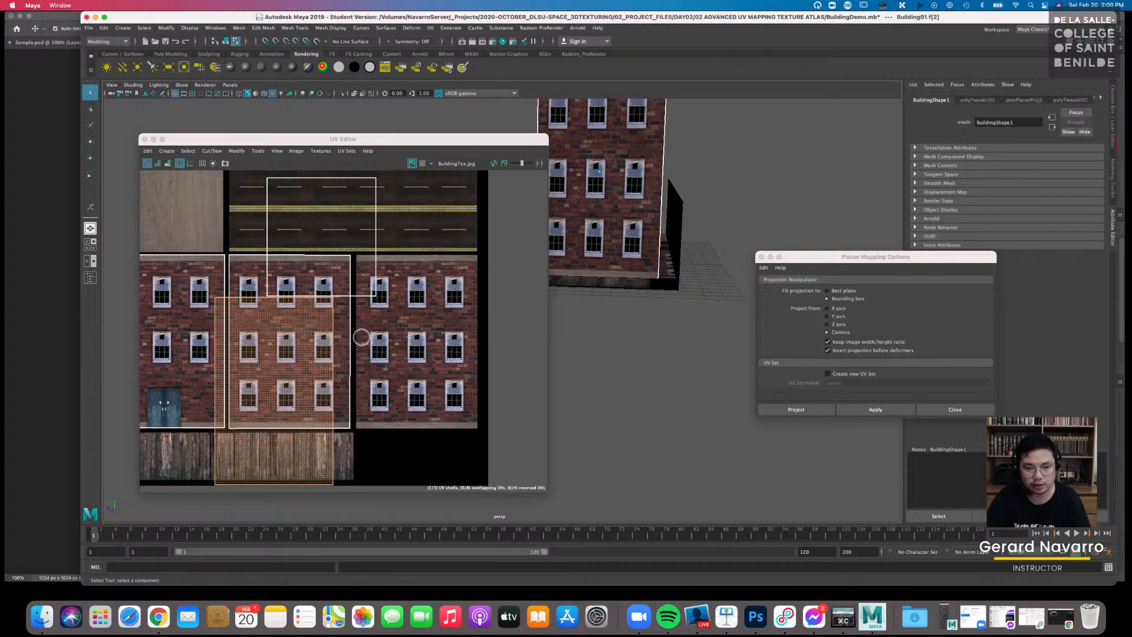
pyautogui.scroll(2, 361, 337)
pyautogui.keyDown('alt'); pyautogui.moveTo(264, 370); pyautogui.dragTo(281, 337, button='middle'); pyautogui.keyUp('alt')
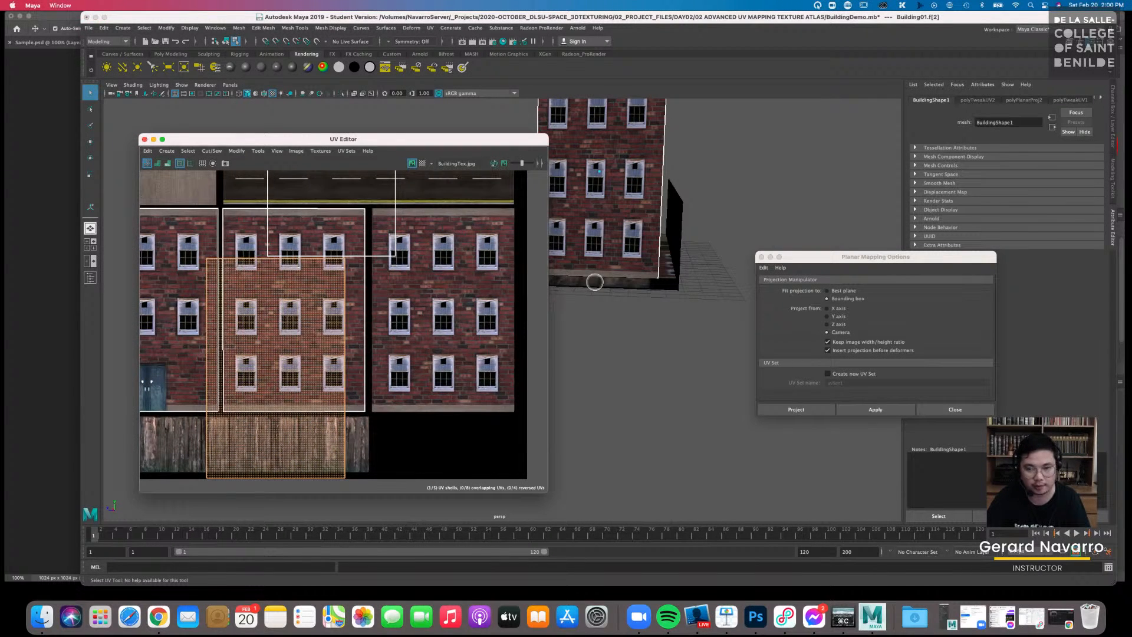
pyautogui.keyDown('alt'); pyautogui.moveTo(595, 282); pyautogui.dragTo(684, 296); pyautogui.keyUp('alt')
pyautogui.press('space')
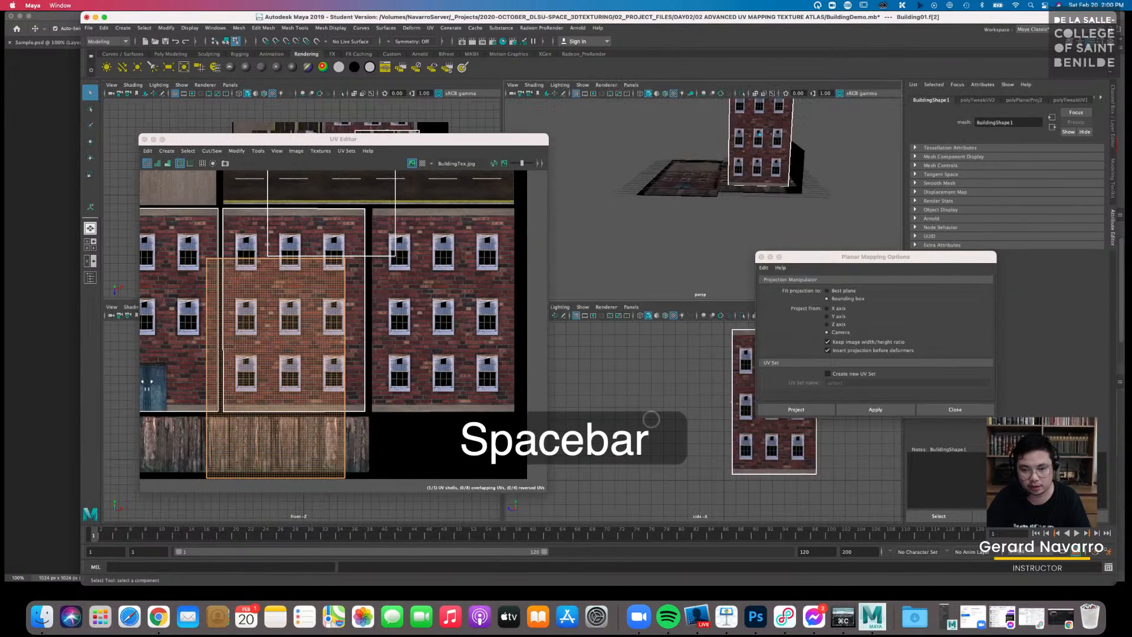
pyautogui.moveTo(427, 142); pyautogui.dragTo(766, 116)
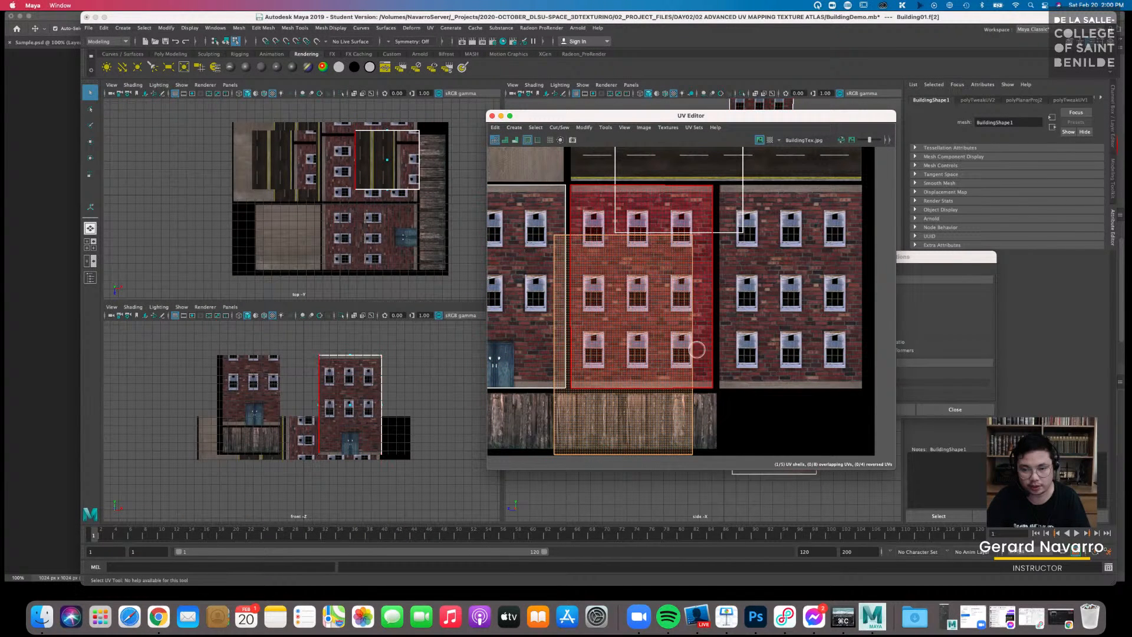
pyautogui.click(678, 342)
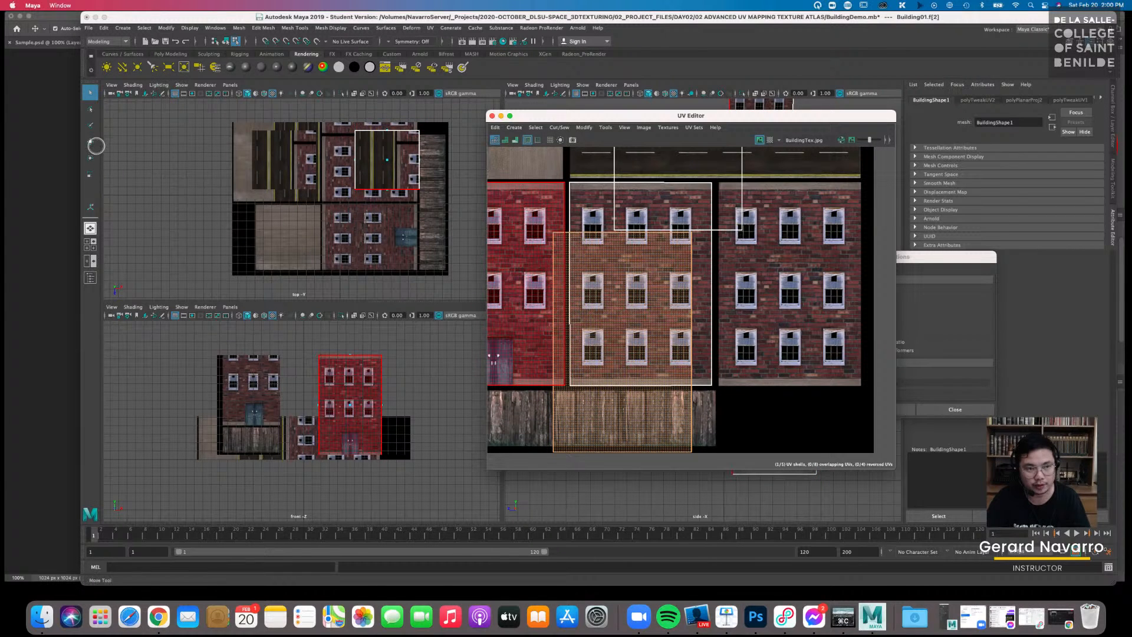
pyautogui.click(93, 142)
pyautogui.moveTo(621, 342); pyautogui.dragTo(787, 292)
# Switch to UV mode and align the rear shell's two right-hand UVs with the right corners of the rightmost facade
pyautogui.keyDown('alt'); pyautogui.moveTo(789, 301); pyautogui.dragTo(622, 286, button='middle'); pyautogui.keyUp('alt')
pyautogui.moveTo(648, 312); pyautogui.dragTo(687, 314, button='right')
pyautogui.moveTo(778, 114); pyautogui.dragTo(388, 196)
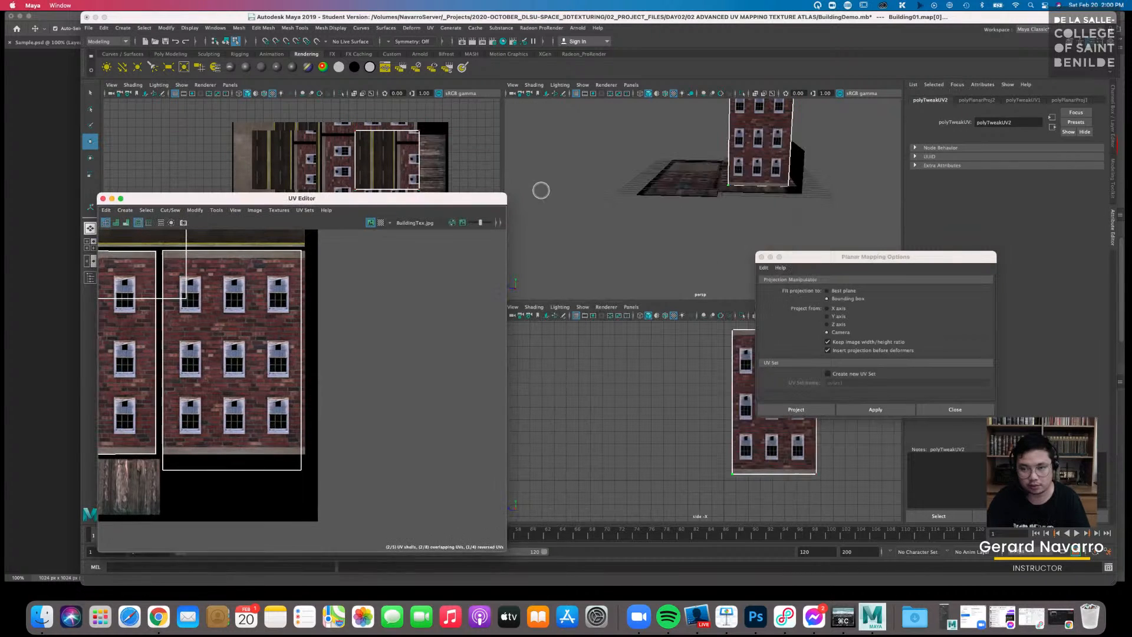
pyautogui.keyDown('alt'); pyautogui.moveTo(758, 172); pyautogui.dragTo(692, 237); pyautogui.keyUp('alt')
pyautogui.moveTo(285, 453)
pyautogui.mouseDown()
pyautogui.moveTo(308, 475)
pyautogui.moveTo(304, 454)
pyautogui.mouseUp()
pyautogui.press('w')
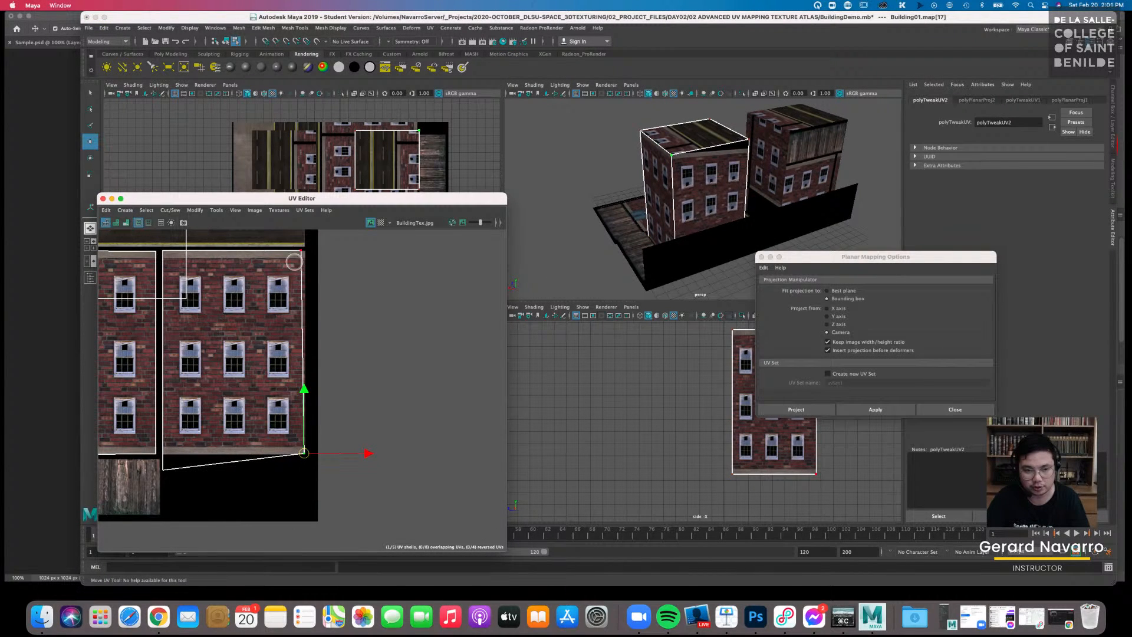
pyautogui.moveTo(290, 250); pyautogui.dragTo(323, 252)
pyautogui.press('w')
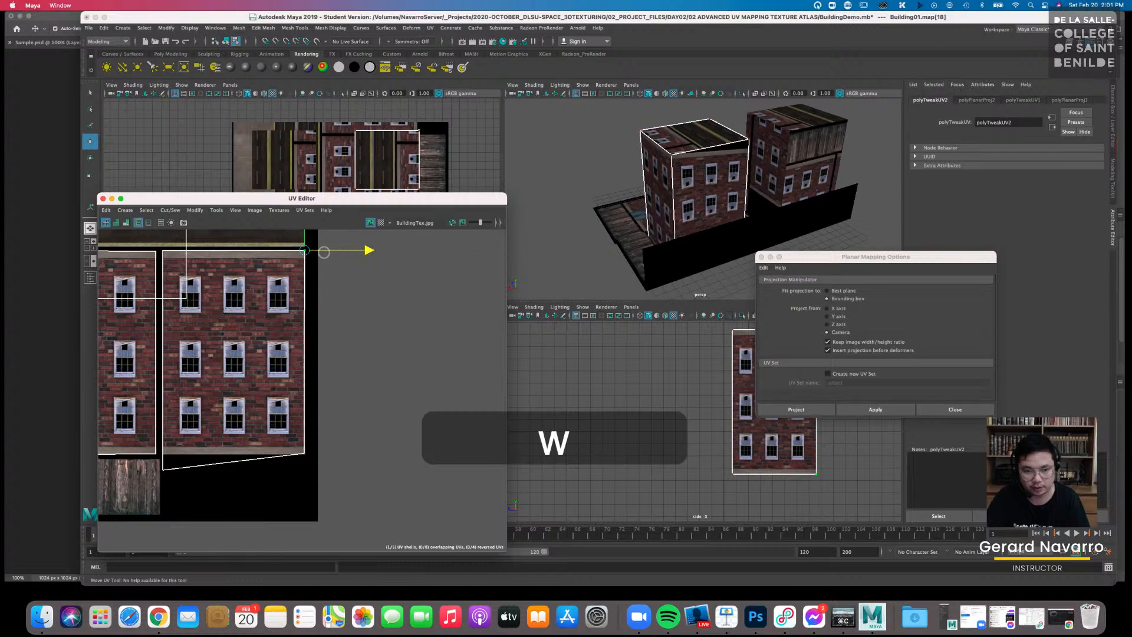
# Align the rear shell's bottom-left UV with the bottom-left corner of the rightmost brick facade
pyautogui.moveTo(178, 454); pyautogui.dragTo(153, 486)
pyautogui.press('w')
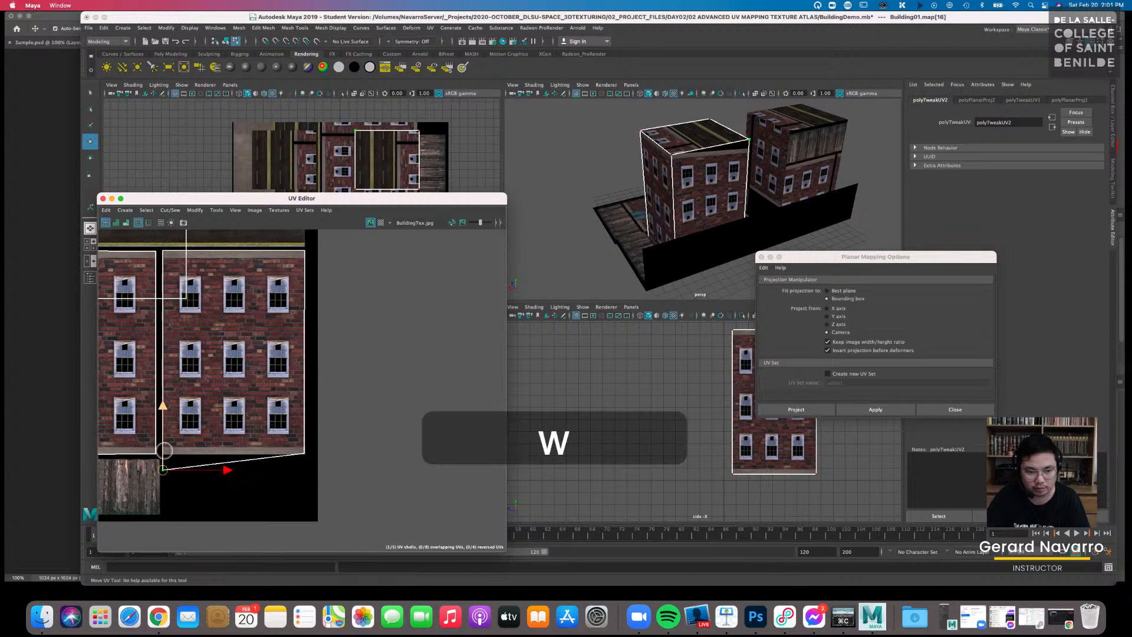
pyautogui.moveTo(164, 445); pyautogui.dragTo(163, 431)
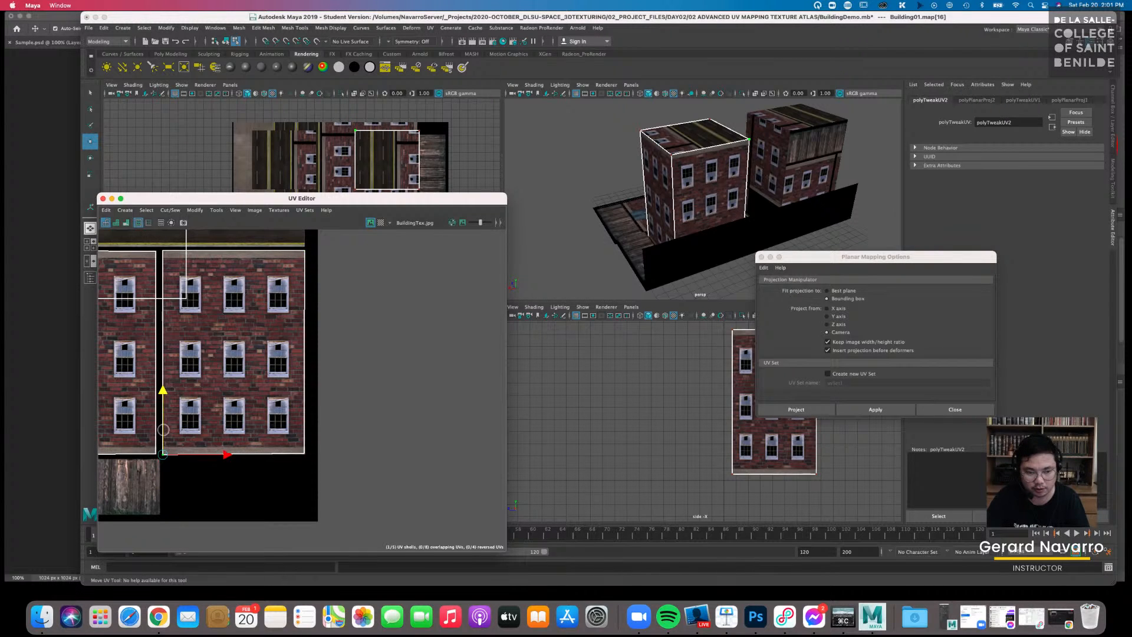
pyautogui.moveTo(337, 447); pyautogui.dragTo(287, 468)
# Return to object mode and reselect Building01, viewing its front facade in the perspective view
pyautogui.keyDown('alt'); pyautogui.moveTo(224, 358); pyautogui.dragTo(360, 487, button='middle'); pyautogui.keyUp('alt')
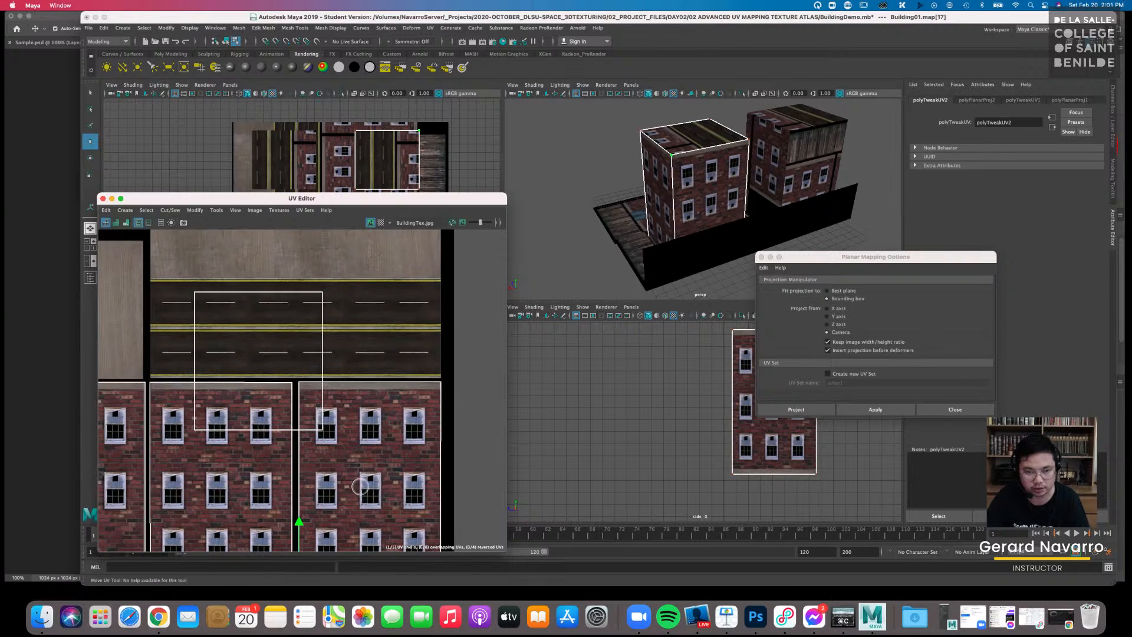
pyautogui.keyDown('alt'); pyautogui.moveTo(278, 396); pyautogui.dragTo(338, 460, button='middle'); pyautogui.keyUp('alt')
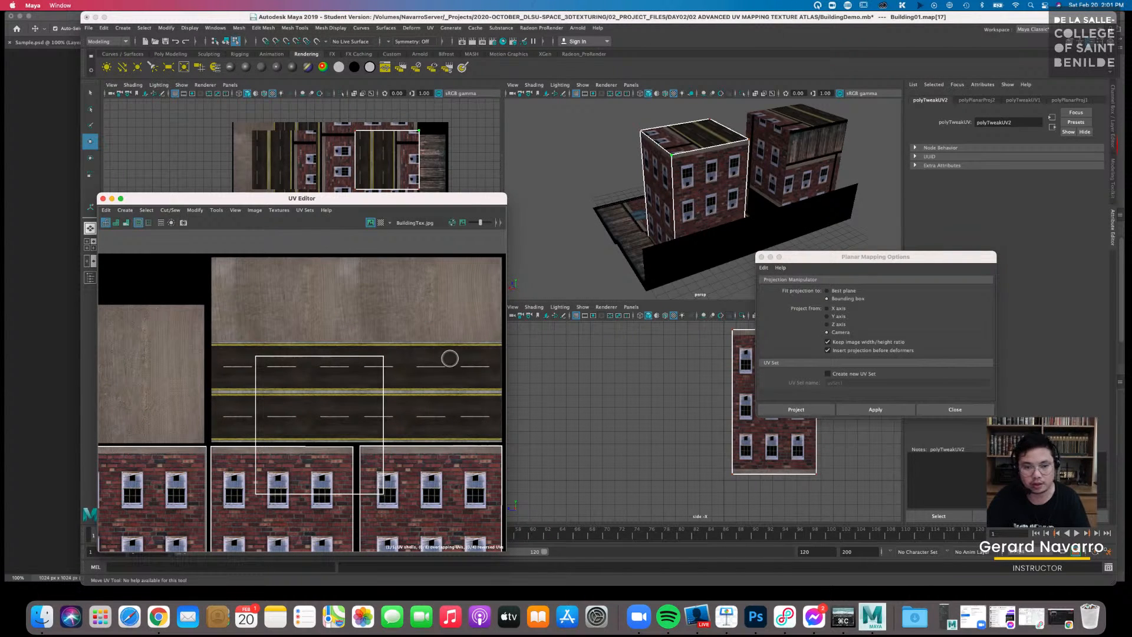
pyautogui.keyDown('alt'); pyautogui.moveTo(619, 239); pyautogui.dragTo(667, 253); pyautogui.keyUp('alt')
pyautogui.moveTo(694, 192); pyautogui.dragTo(732, 176, button='right')
pyautogui.click(788, 158)
pyautogui.keyDown('alt'); pyautogui.moveTo(775, 190); pyautogui.dragTo(747, 193); pyautogui.keyUp('alt')
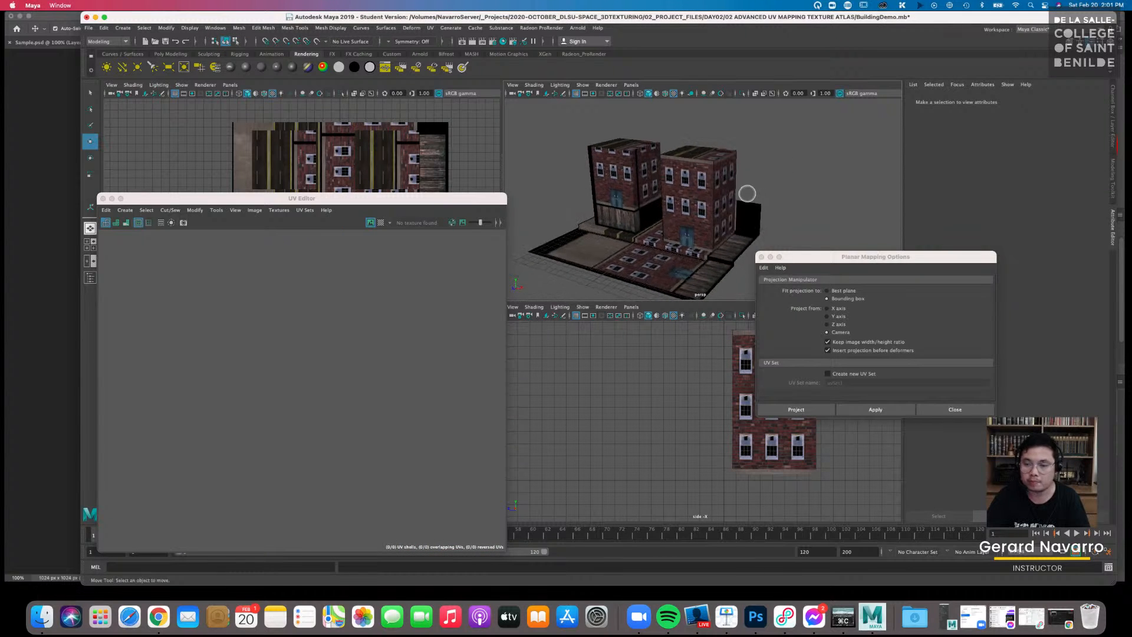
pyautogui.keyDown('alt'); pyautogui.moveTo(747, 193); pyautogui.dragTo(786, 226, button='right'); pyautogui.keyUp('alt')
pyautogui.click(696, 214)
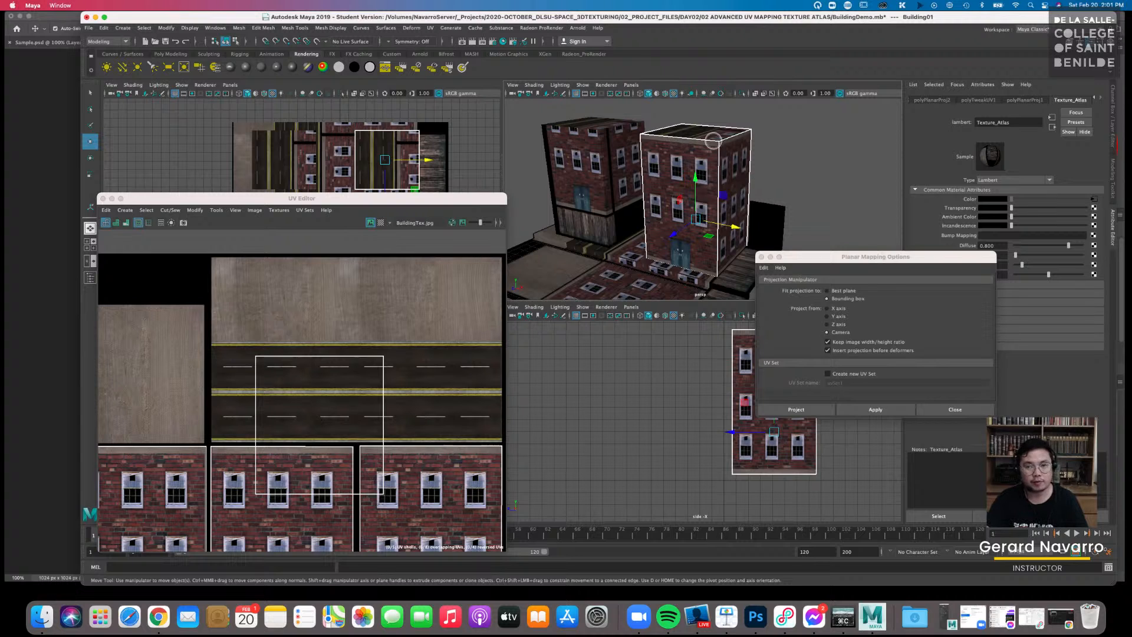
pyautogui.moveTo(714, 176)
pyautogui.keyDown('alt'); pyautogui.mouseDown()
pyautogui.moveTo(716, 144)
pyautogui.moveTo(714, 187)
pyautogui.mouseUp(); pyautogui.keyUp('alt')
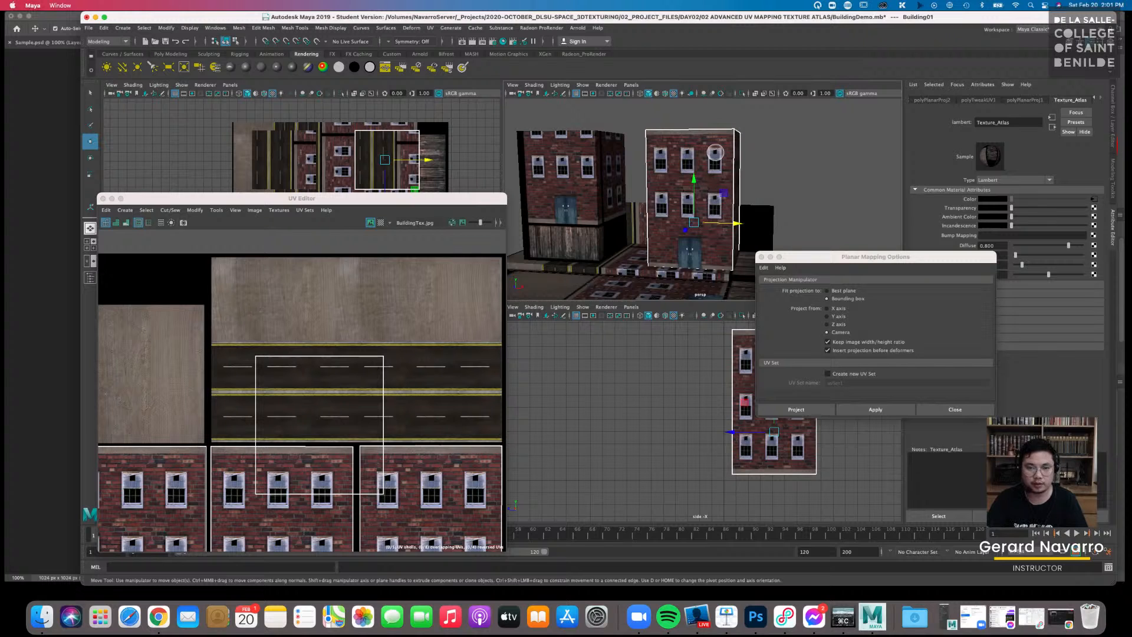
# Select Building01's roof face in face mode and move its UV shell onto the square concrete panel above the door facade
pyautogui.keyDown('alt'); pyautogui.moveTo(686, 189); pyautogui.dragTo(703, 143); pyautogui.keyUp('alt')
pyautogui.rightClick(703, 144)
pyautogui.moveTo(702, 144); pyautogui.dragTo(703, 169, button='right')
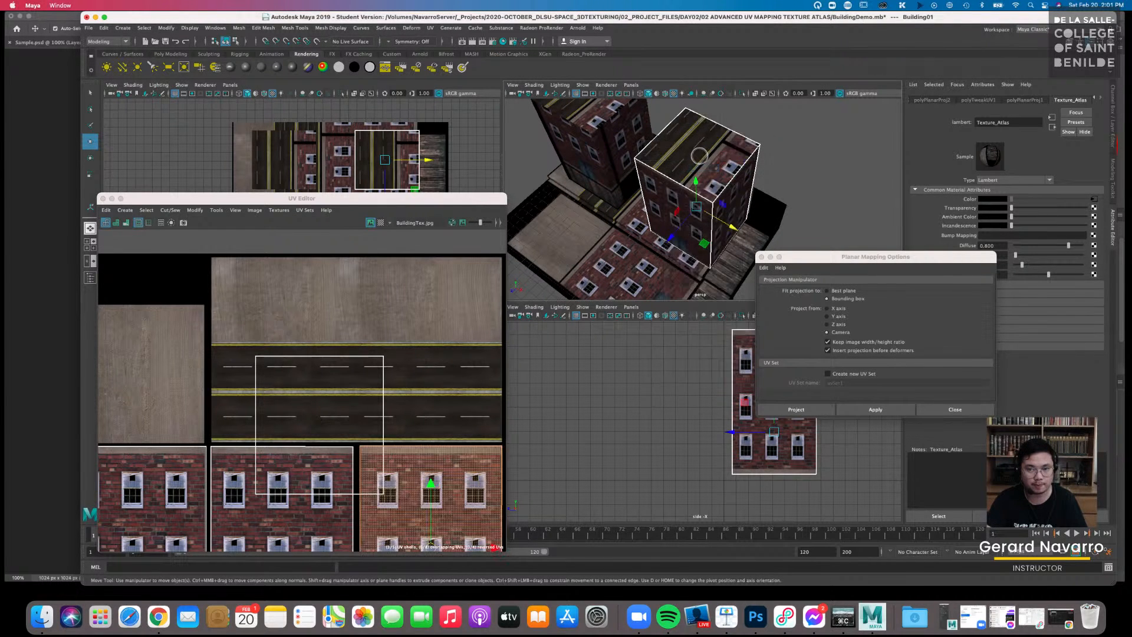
pyautogui.click(682, 186)
pyautogui.keyDown('alt'); pyautogui.moveTo(682, 189); pyautogui.dragTo(705, 181, button='middle'); pyautogui.keyUp('alt')
pyautogui.keyDown('alt'); pyautogui.moveTo(407, 154); pyautogui.dragTo(419, 143, button='middle'); pyautogui.keyUp('alt')
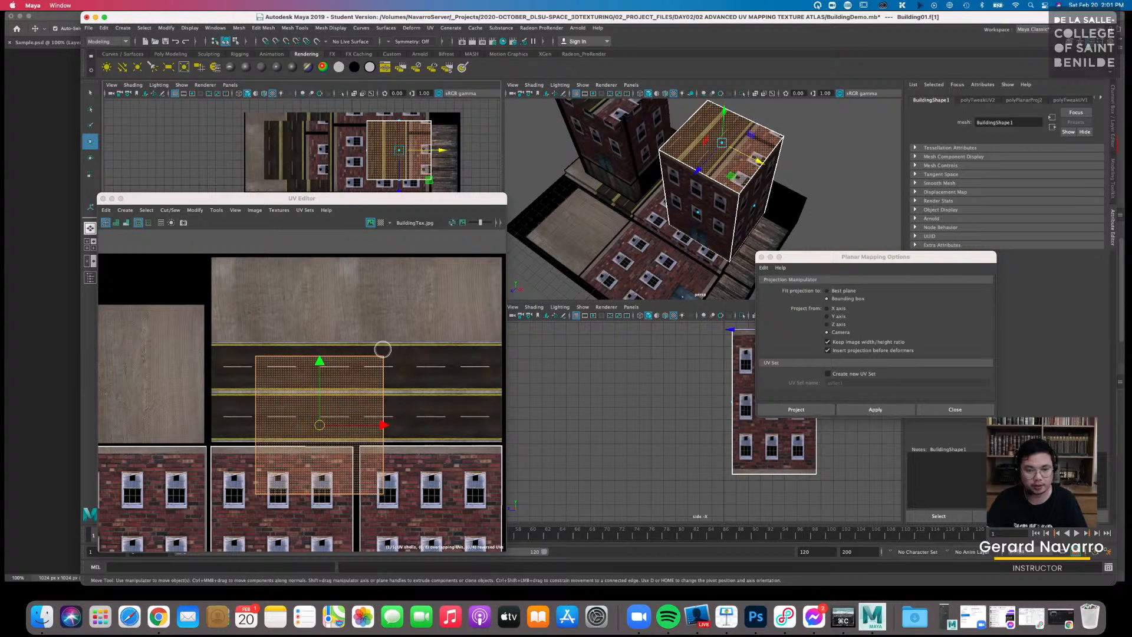
pyautogui.click(362, 348)
pyautogui.keyDown('alt'); pyautogui.moveTo(270, 403); pyautogui.dragTo(359, 357, button='middle'); pyautogui.keyUp('alt')
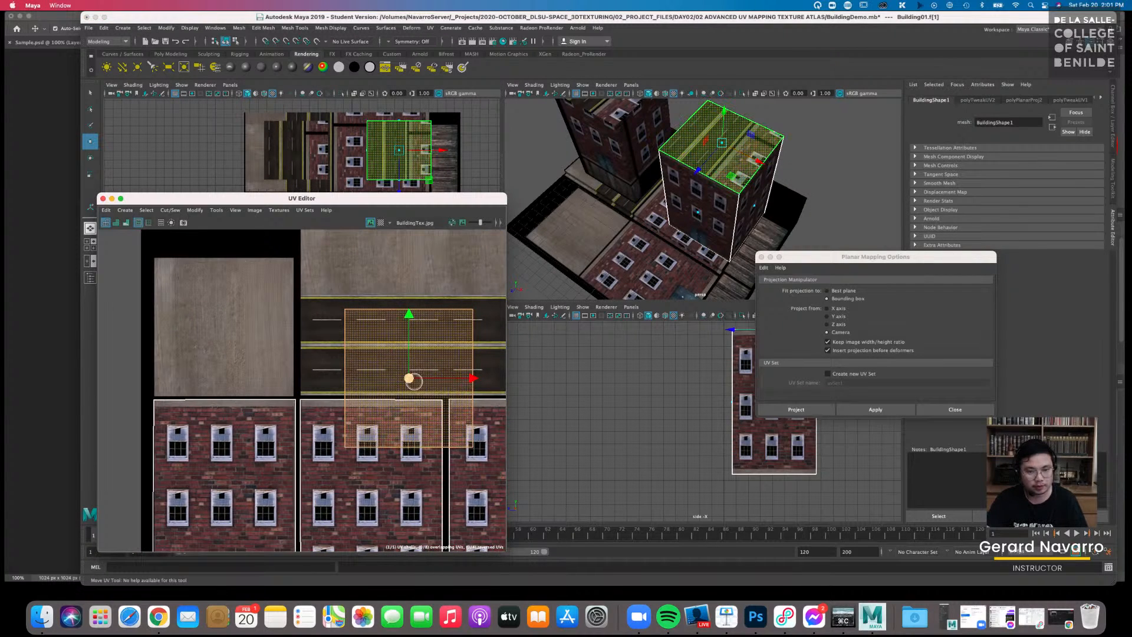
pyautogui.moveTo(409, 378); pyautogui.dragTo(219, 328)
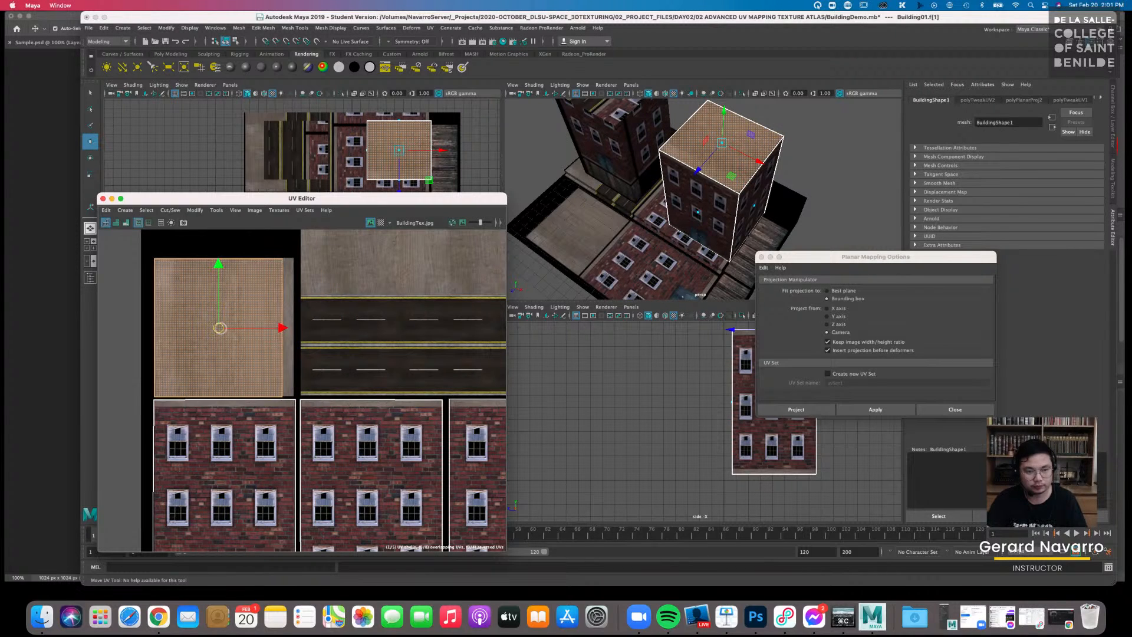
# Switch to UV mode and align the roof shell's two right-hand UVs with the right corners of the concrete panel
pyautogui.moveTo(270, 270); pyautogui.dragTo(295, 270, button='right')
pyautogui.click(283, 259)
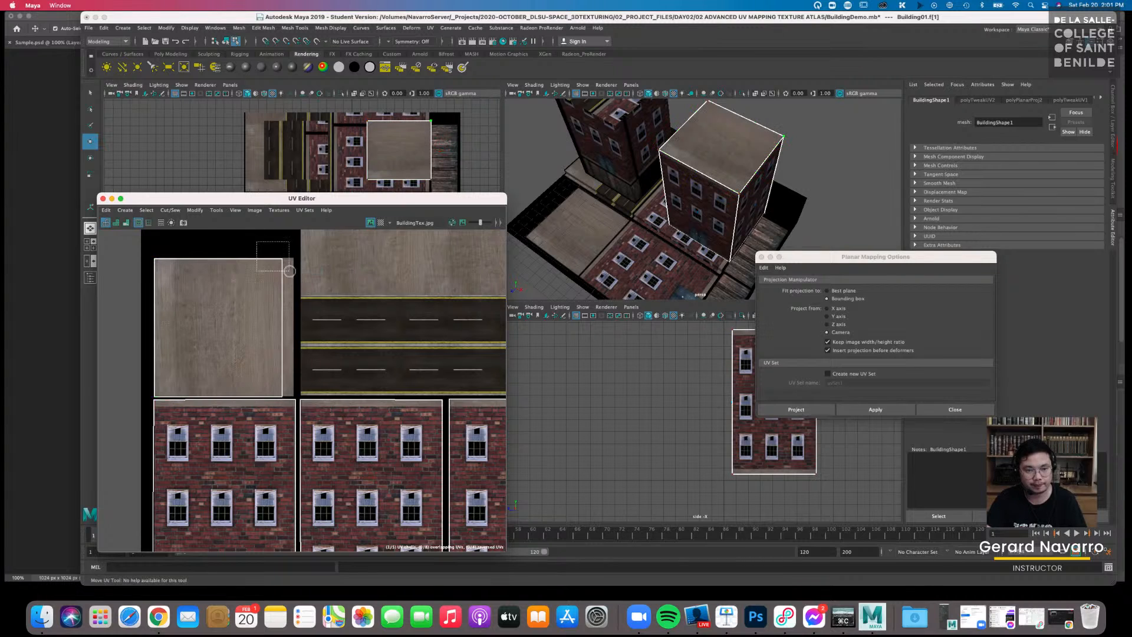
pyautogui.press('w')
pyautogui.moveTo(282, 259); pyautogui.dragTo(293, 258)
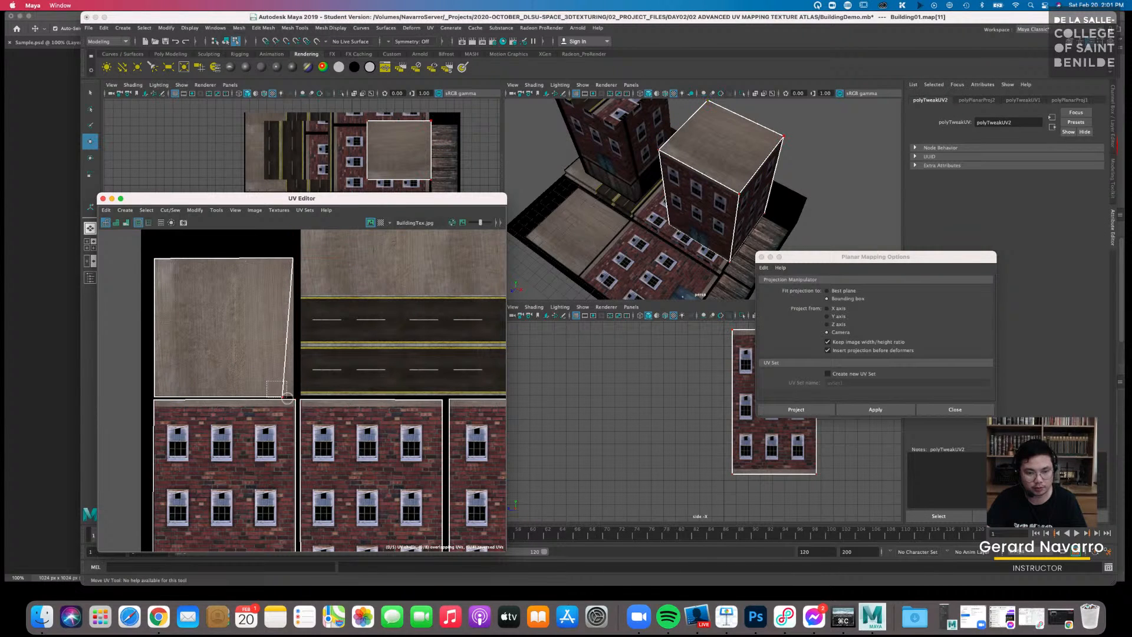
pyautogui.click(284, 396)
pyautogui.press('w')
pyautogui.moveTo(284, 396); pyautogui.dragTo(292, 393)
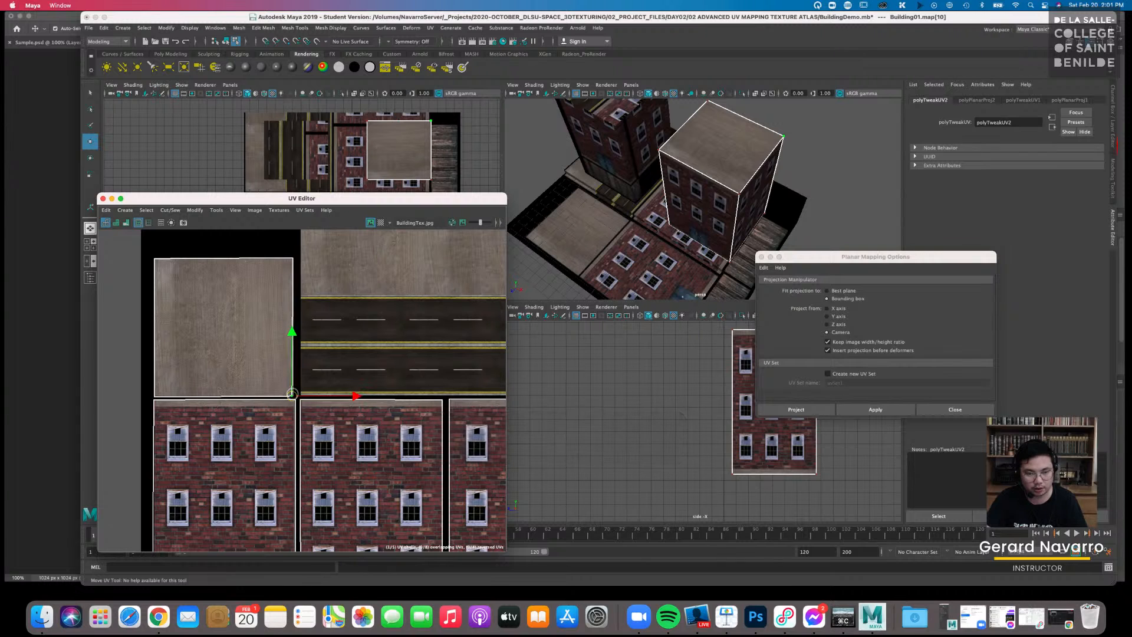
# Return to object mode and reselect Building01 with the whole texture atlas framed in the UV Editor
pyautogui.keyDown('alt'); pyautogui.moveTo(338, 305); pyautogui.dragTo(280, 303, button='right'); pyautogui.keyUp('alt')
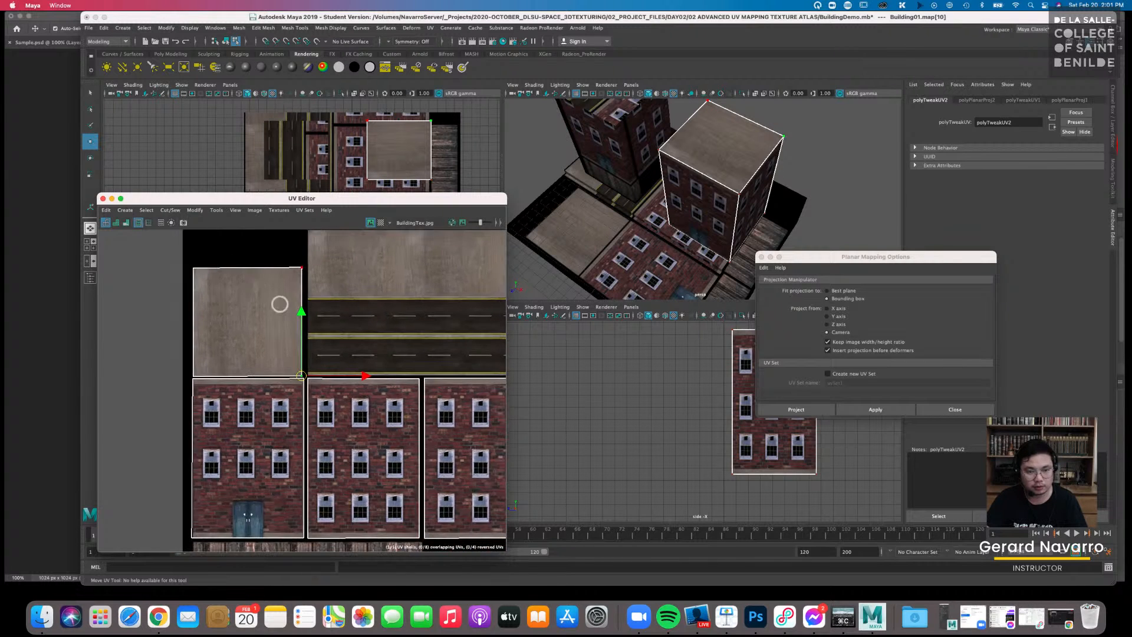
pyautogui.keyDown('alt'); pyautogui.moveTo(397, 353); pyautogui.dragTo(351, 341, button='middle'); pyautogui.keyUp('alt')
pyautogui.keyDown('alt'); pyautogui.moveTo(351, 341); pyautogui.dragTo(340, 340, button='right'); pyautogui.keyUp('alt')
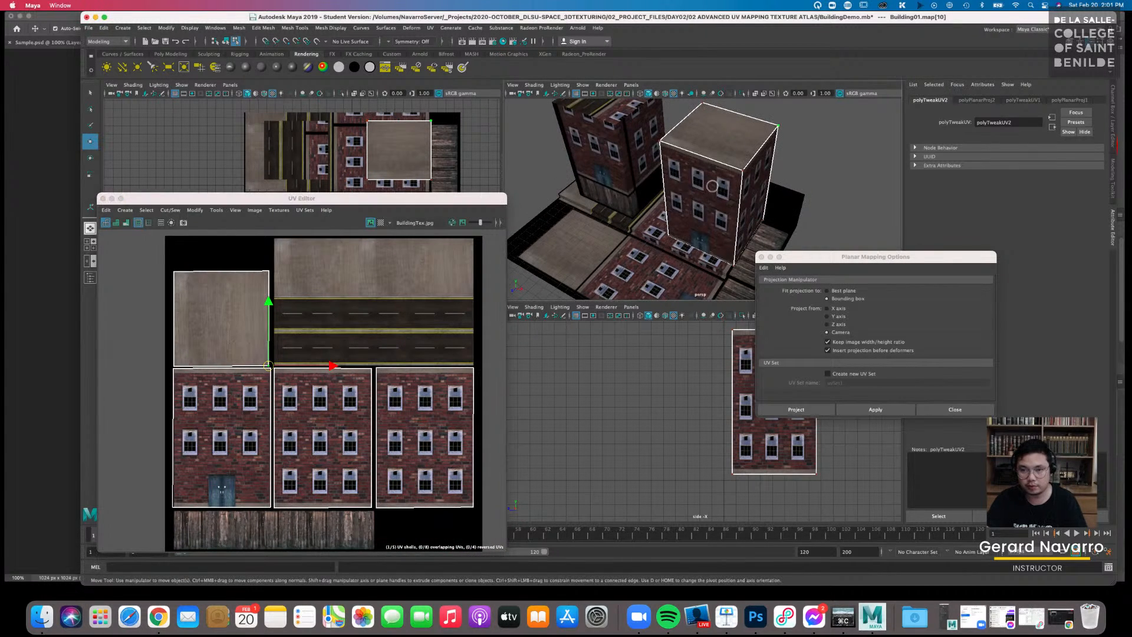
pyautogui.moveTo(685, 218); pyautogui.dragTo(731, 177, button='right')
pyautogui.keyDown('alt'); pyautogui.moveTo(732, 177); pyautogui.dragTo(791, 207); pyautogui.keyUp('alt')
pyautogui.click(777, 161)
pyautogui.click(718, 184)
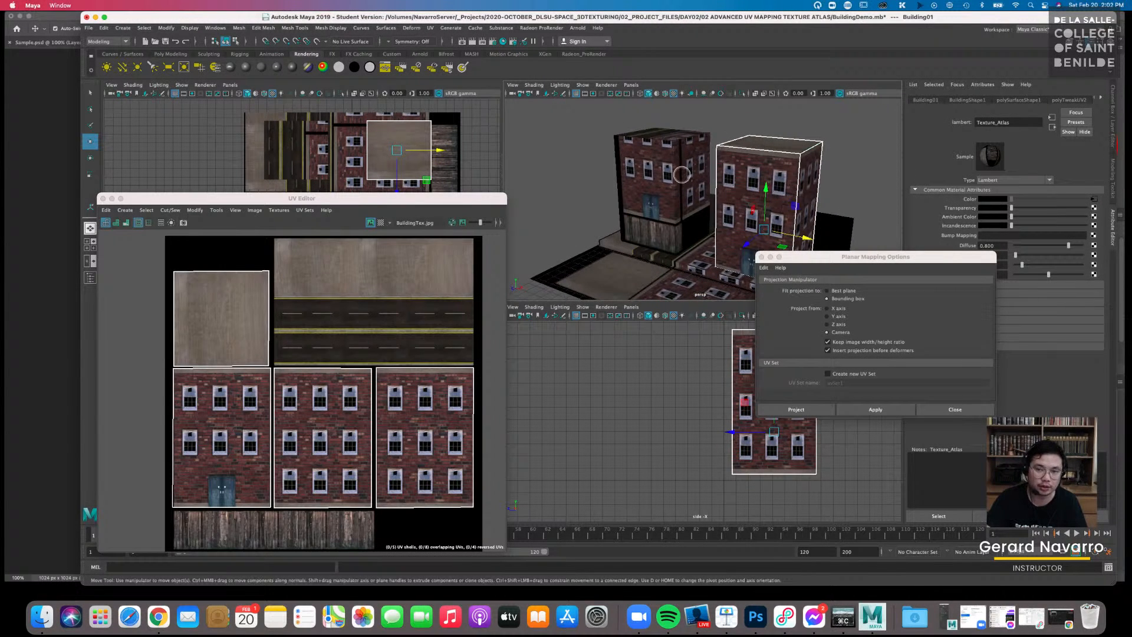
# Close the Planar Mapping Options window and clear the selection with both buildings in view
pyautogui.keyDown('alt'); pyautogui.moveTo(682, 175); pyautogui.dragTo(654, 177); pyautogui.keyUp('alt')
pyautogui.moveTo(790, 257); pyautogui.dragTo(745, 325)
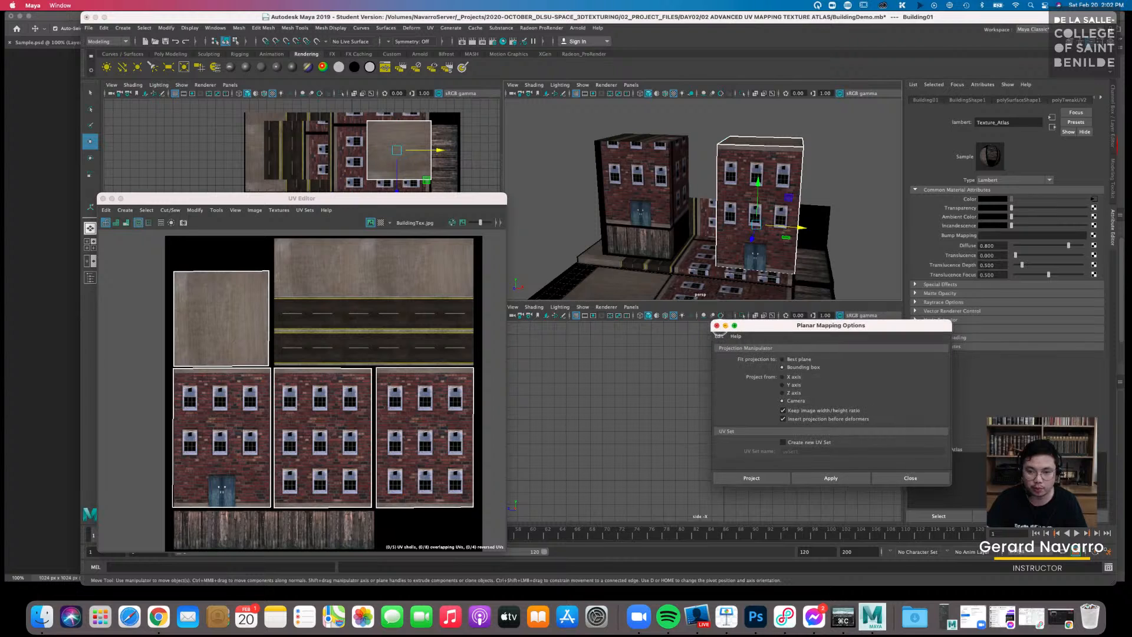
pyautogui.click(716, 325)
pyautogui.keyDown('alt'); pyautogui.moveTo(796, 225); pyautogui.dragTo(793, 198); pyautogui.keyUp('alt')
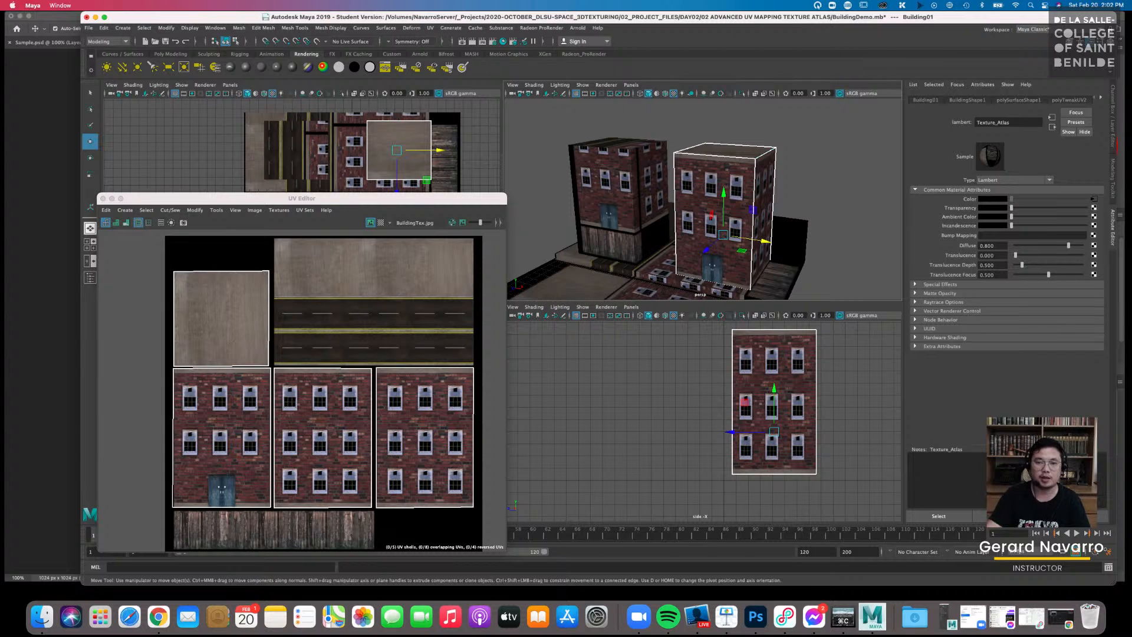
pyautogui.keyDown('alt'); pyautogui.moveTo(736, 229); pyautogui.dragTo(736, 200); pyautogui.keyUp('alt')
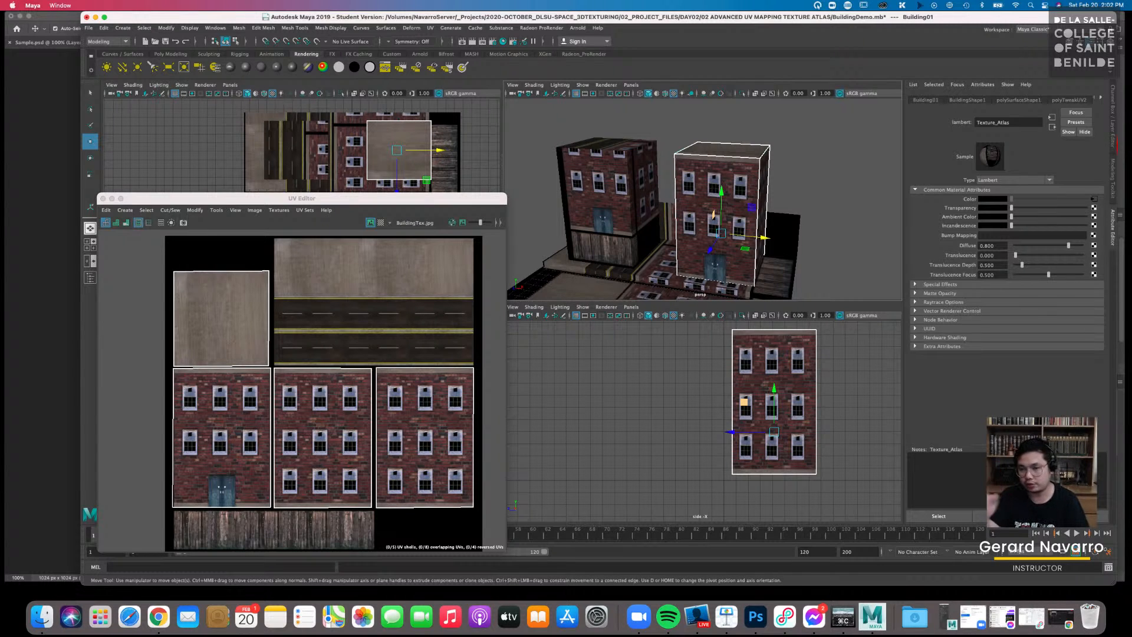
pyautogui.scroll(-3, 720, 233)
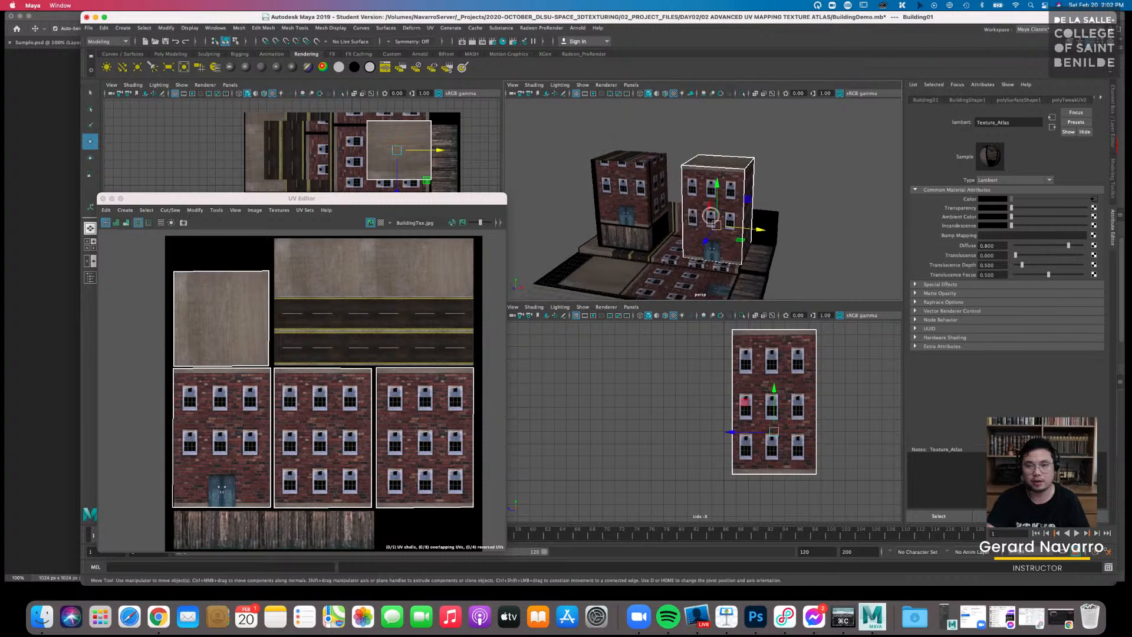
pyautogui.keyDown('alt'); pyautogui.moveTo(712, 216); pyautogui.dragTo(701, 227, button='middle'); pyautogui.keyUp('alt')
pyautogui.click(827, 149)
pyautogui.keyDown('alt'); pyautogui.moveTo(771, 180); pyautogui.dragTo(722, 197); pyautogui.keyUp('alt')
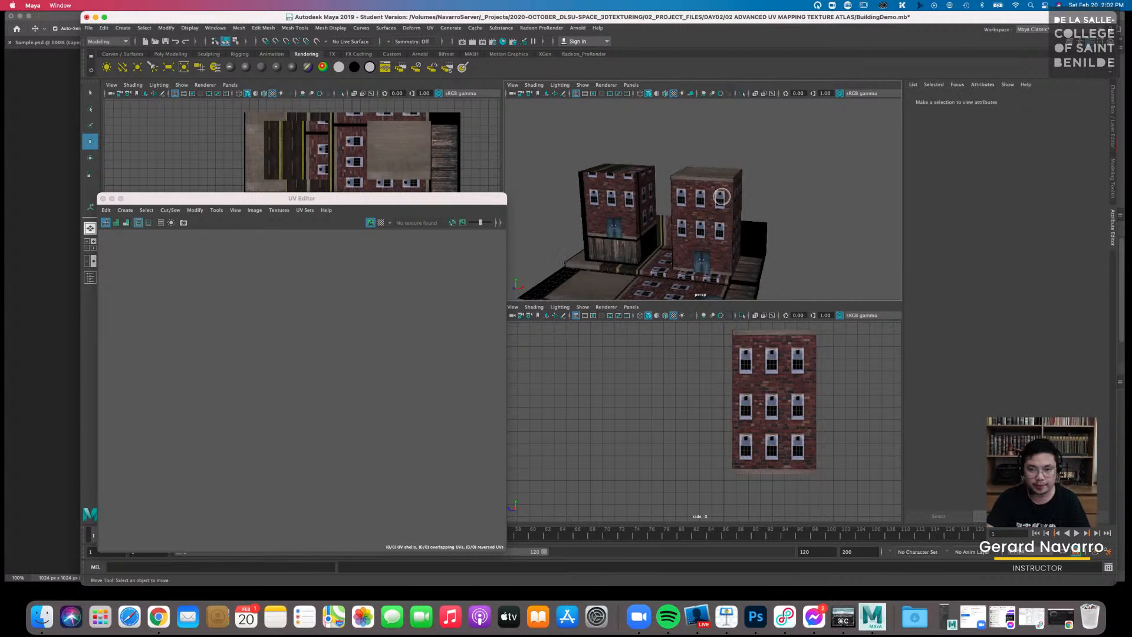
# Select Building01 followed by Building_02 and open the Transfer Attributes options, placing the dialog clear of the perspective view
pyautogui.click(717, 195)
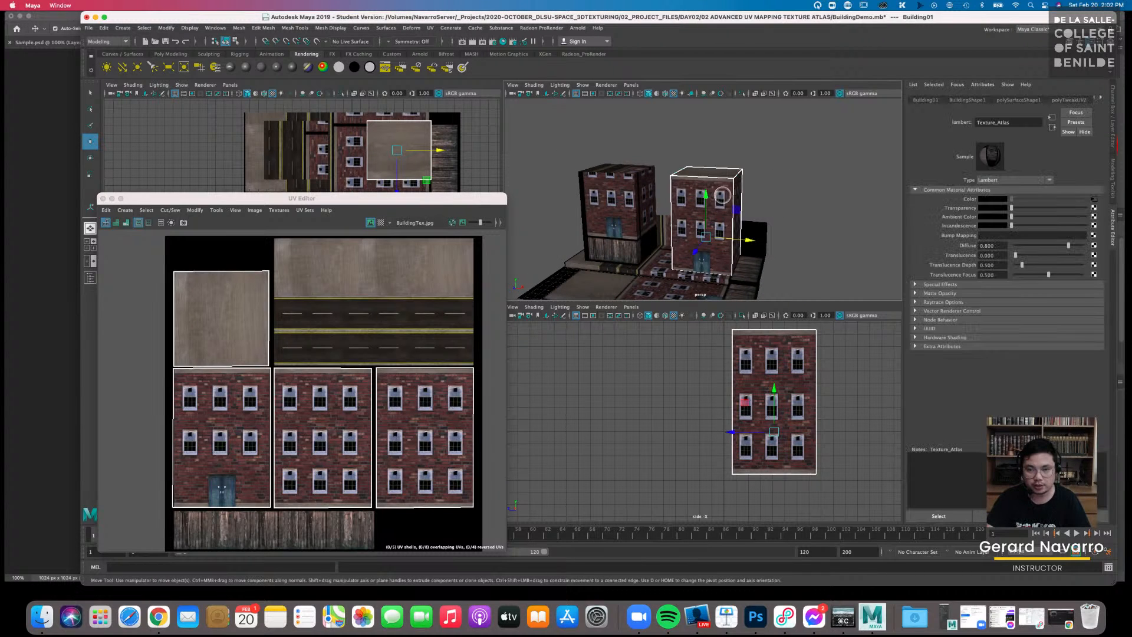
pyautogui.keyDown('shift'); pyautogui.click(642, 184); pyautogui.keyUp('shift')
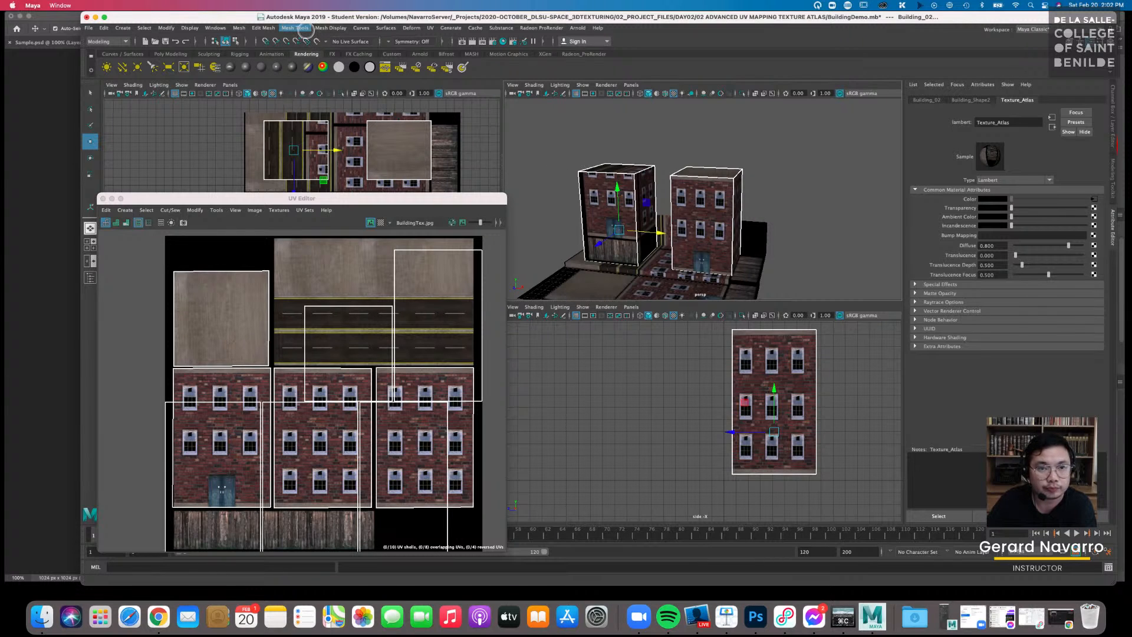
pyautogui.click(329, 29)
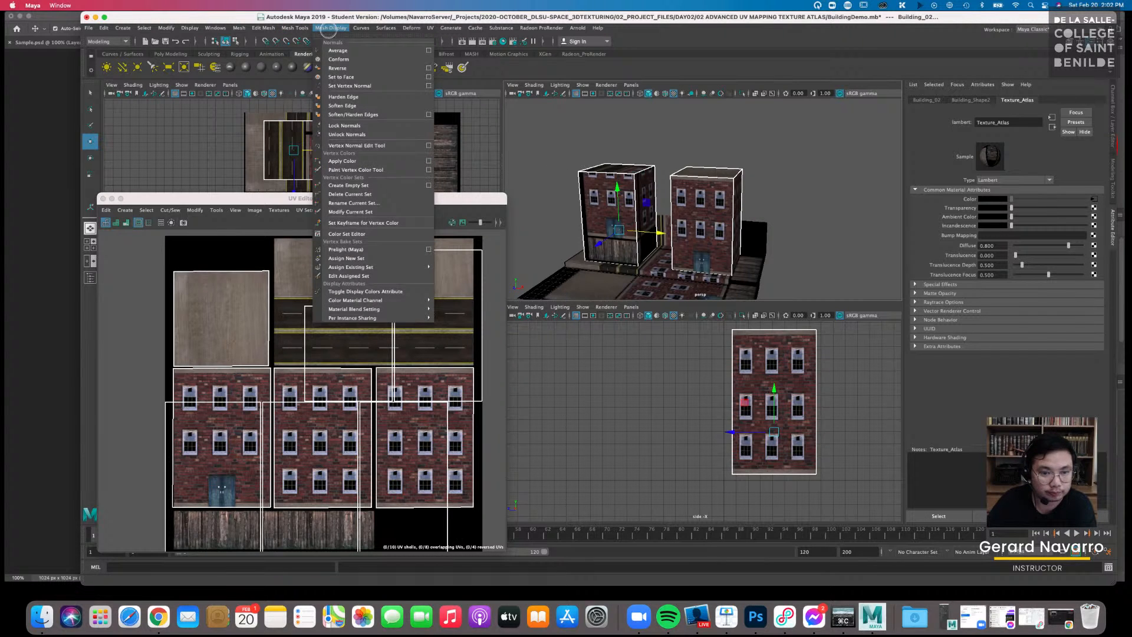
pyautogui.click(304, 29)
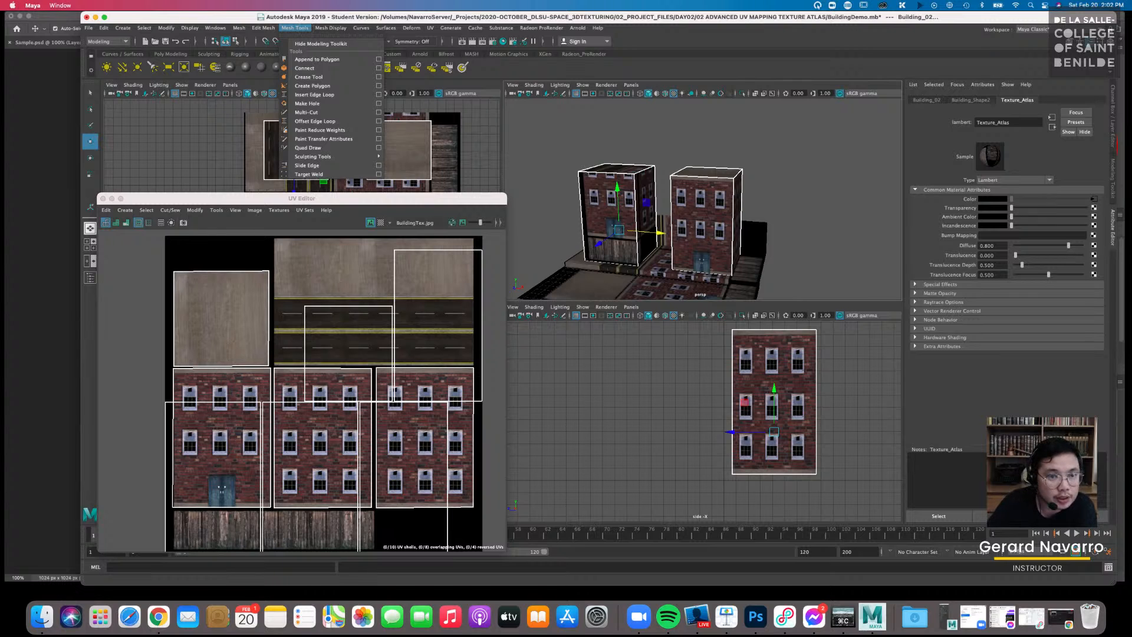
pyautogui.click(264, 28)
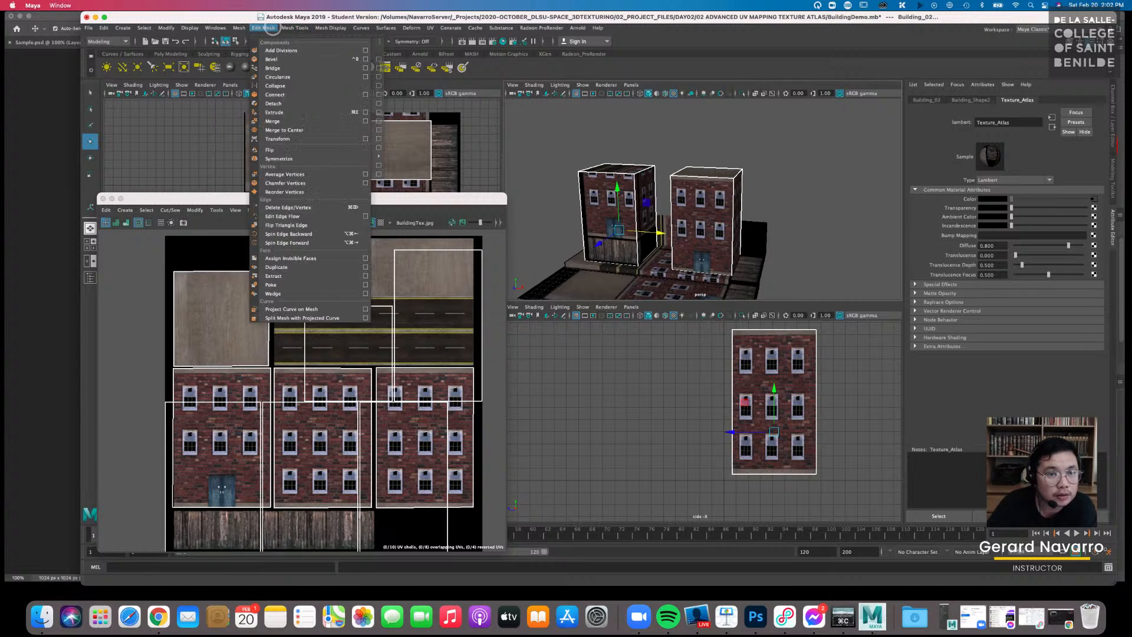
pyautogui.click(242, 29)
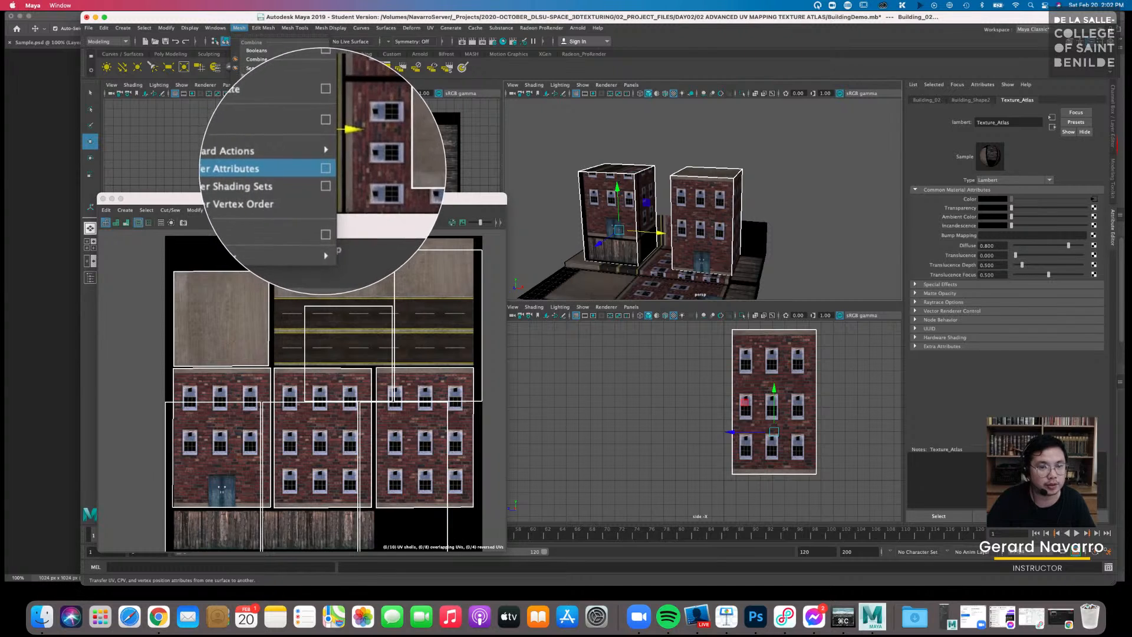
pyautogui.click(325, 168)
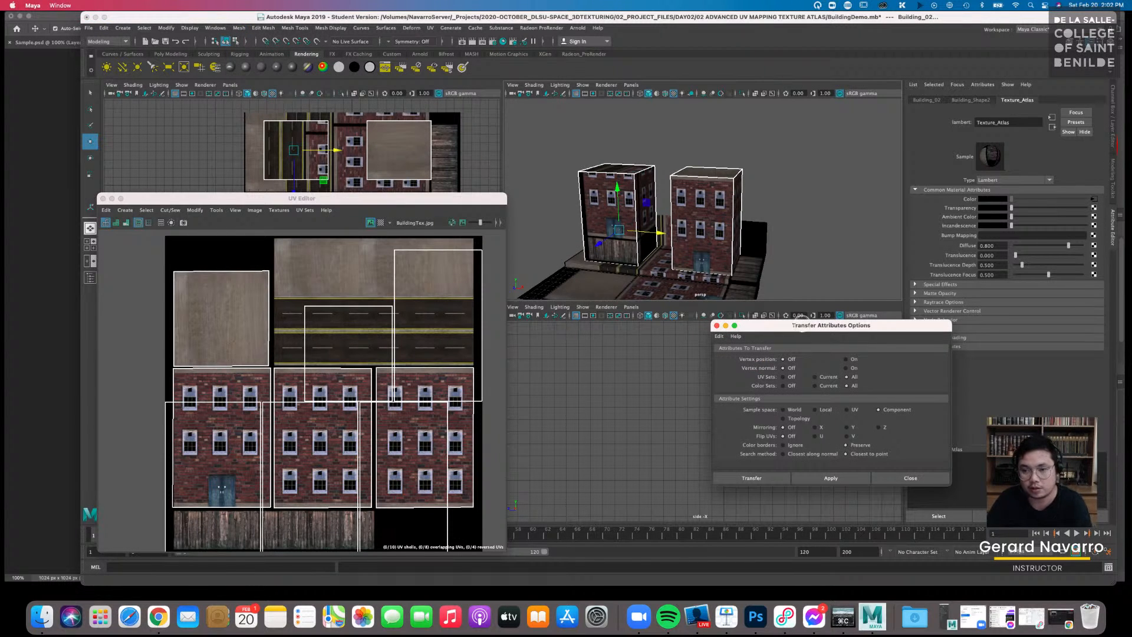
pyautogui.moveTo(802, 325); pyautogui.dragTo(286, 120)
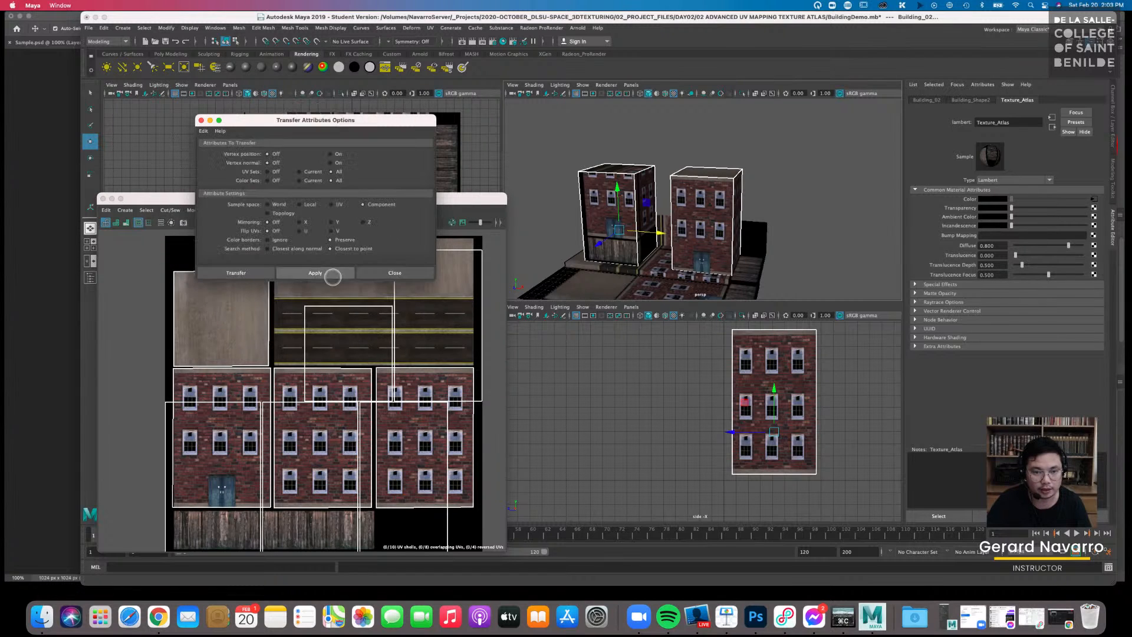
# Try transferring all UV sets from Building01 to Building_02 with the Component sample space, and undo the transfer
pyautogui.click(330, 274)
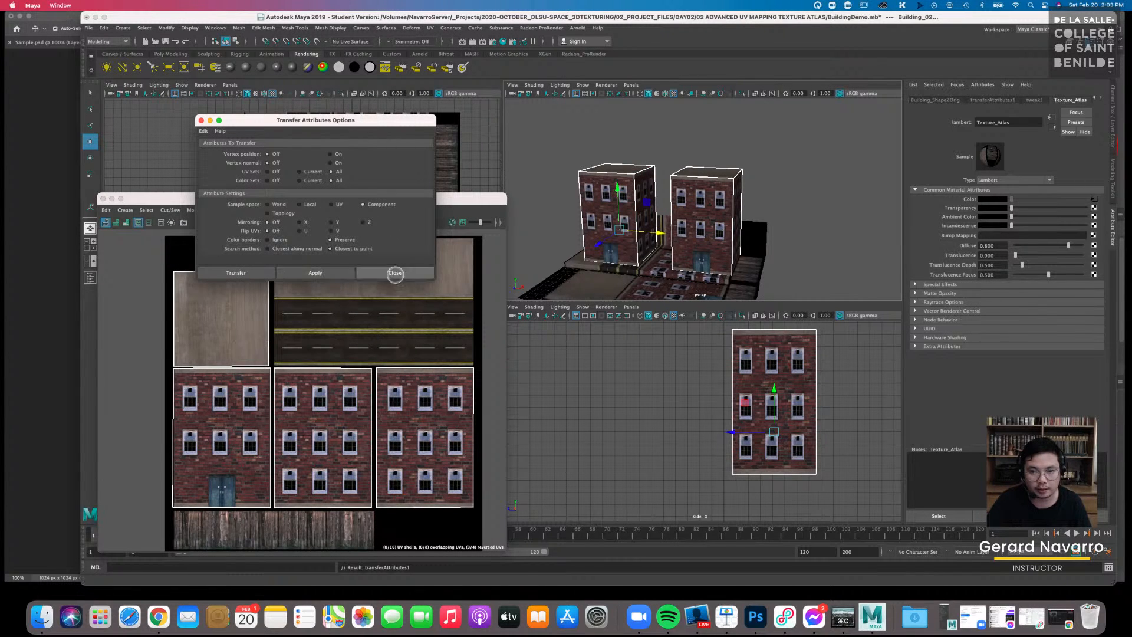
pyautogui.press('super+z')
pyautogui.press('super+z')
pyautogui.press('super+z')
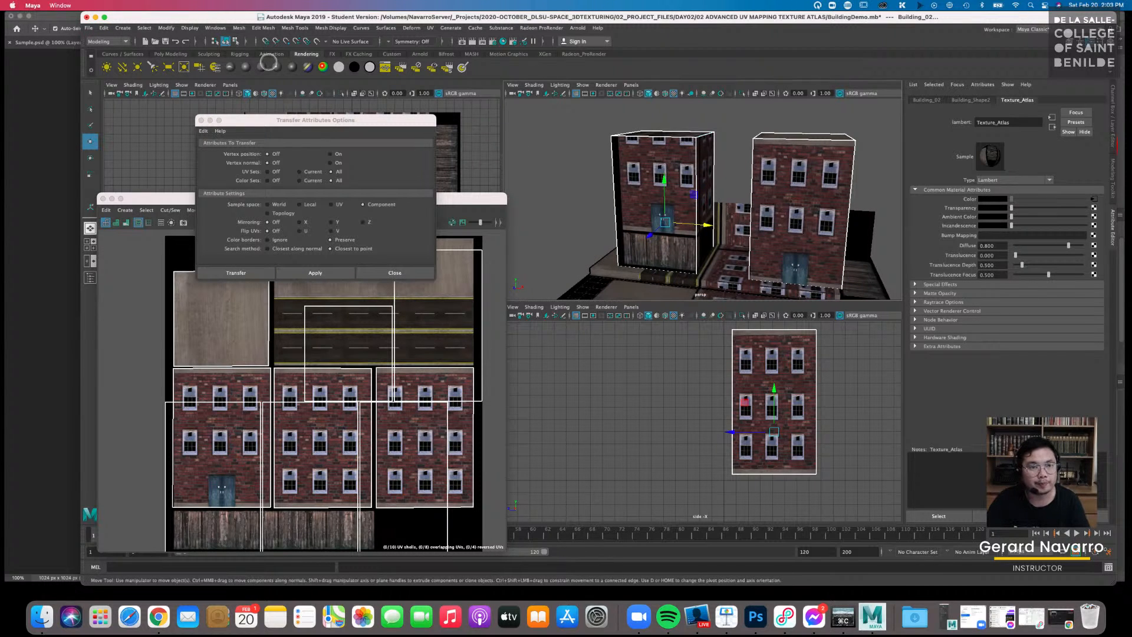
# Select Building01 followed by Building_02 and apply the transfer of all UV sets with the Component sample space
pyautogui.click(239, 28)
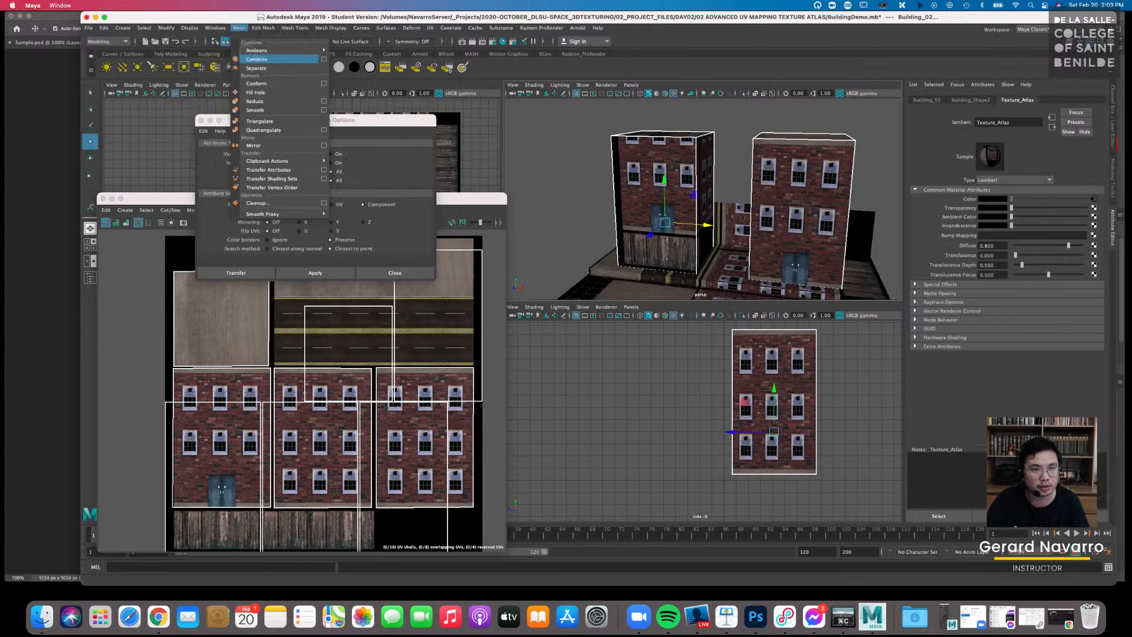
pyautogui.click(238, 28)
pyautogui.click(784, 116)
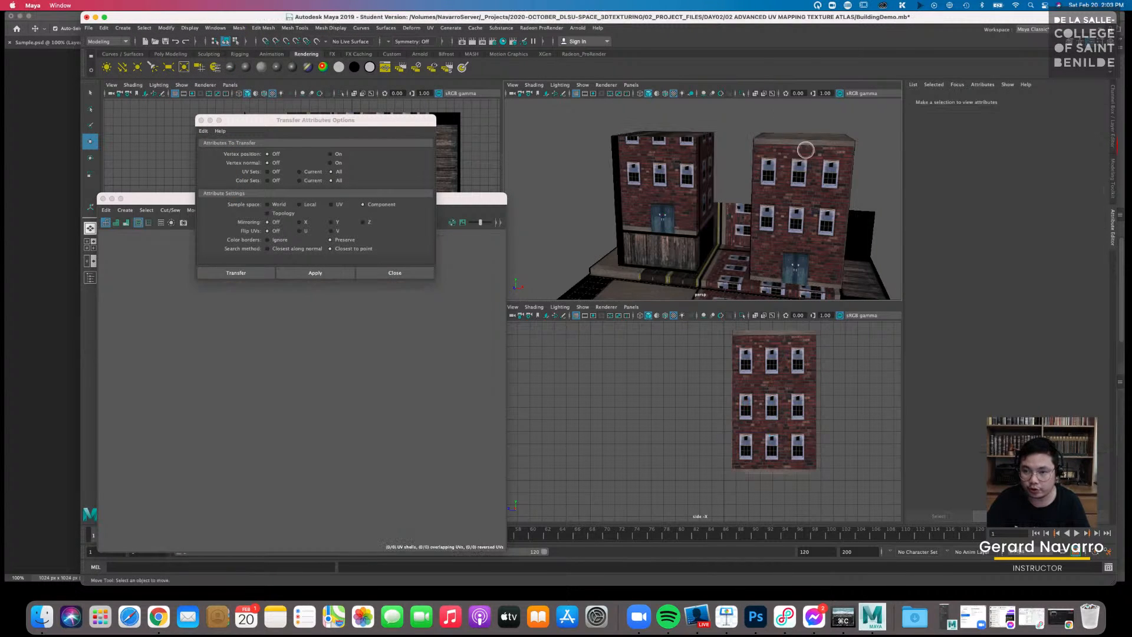
pyautogui.click(805, 149)
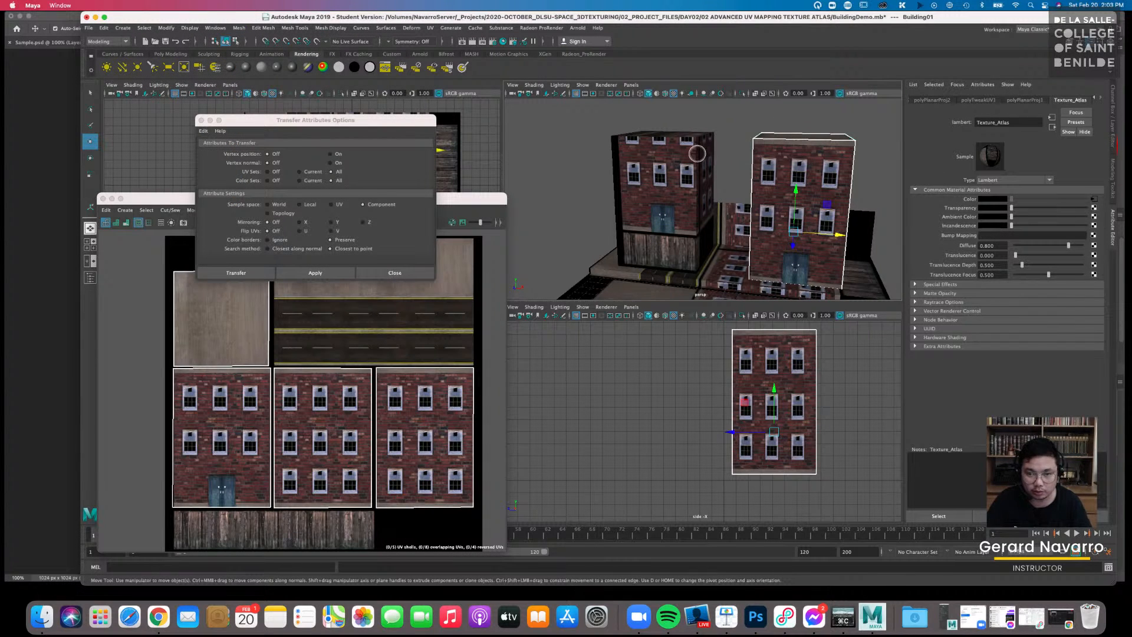
pyautogui.keyDown('shift'); pyautogui.click(693, 153); pyautogui.keyUp('shift')
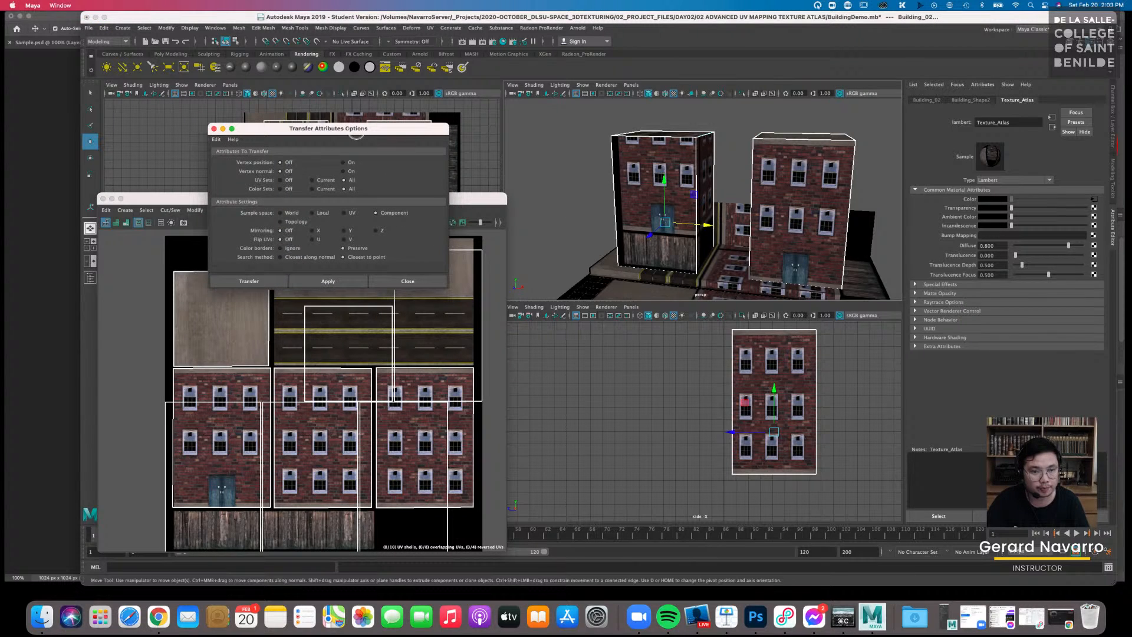
pyautogui.click(319, 287)
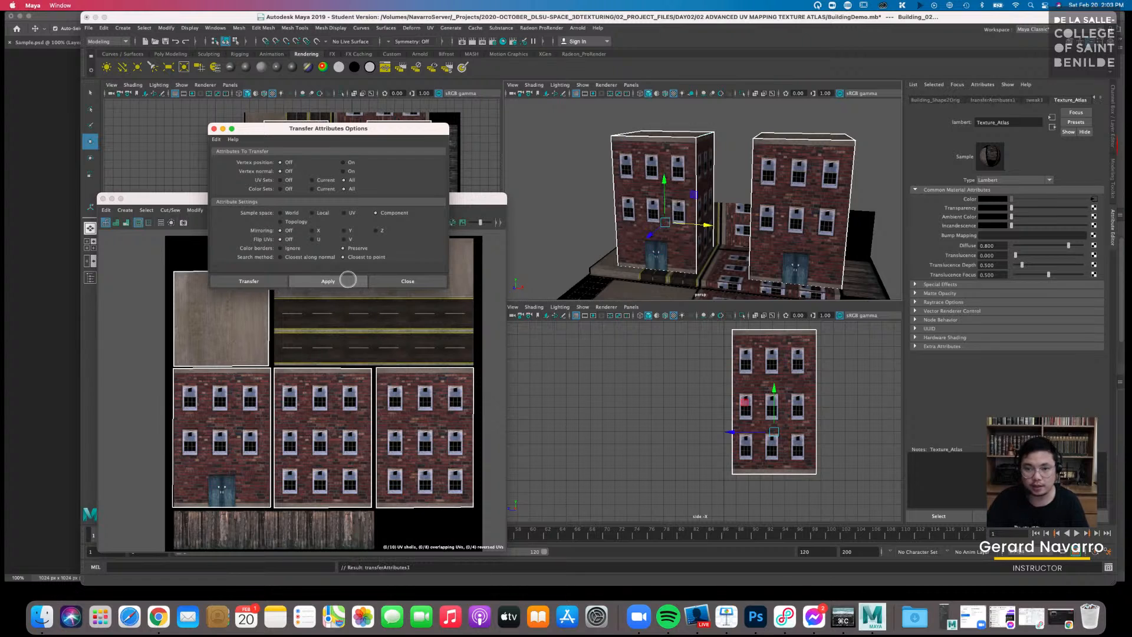
# Select Building_02 alone to check its UVs and close the Transfer Attributes Options window
pyautogui.moveTo(735, 208)
pyautogui.keyDown('alt'); pyautogui.mouseDown()
pyautogui.moveTo(701, 220)
pyautogui.moveTo(728, 208)
pyautogui.mouseUp(); pyautogui.keyUp('alt')
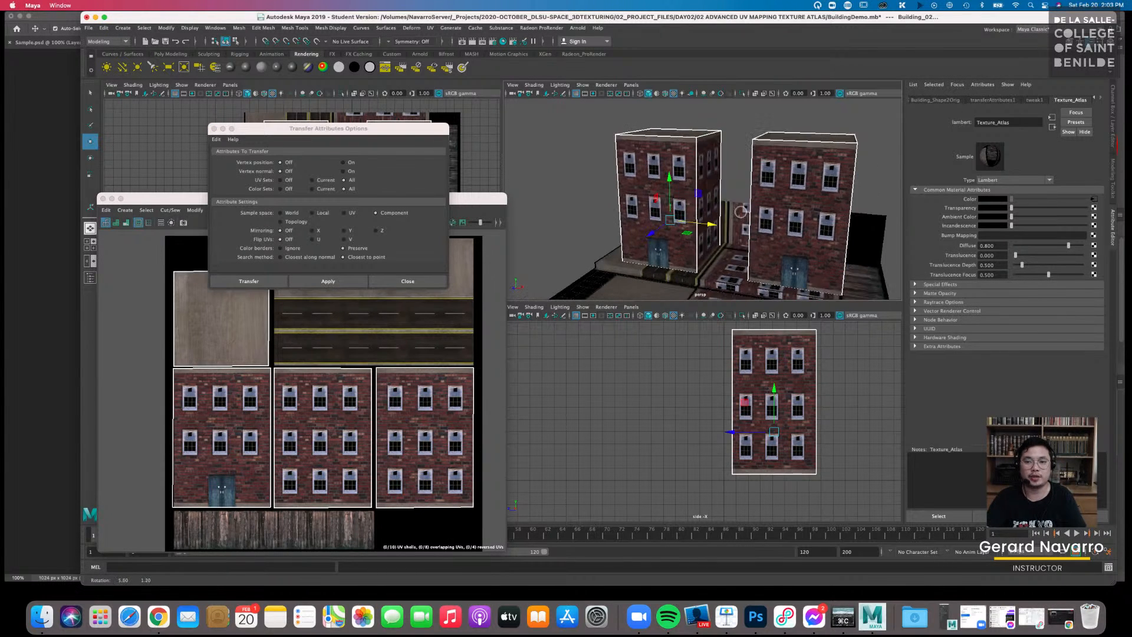
pyautogui.click(734, 134)
pyautogui.click(703, 158)
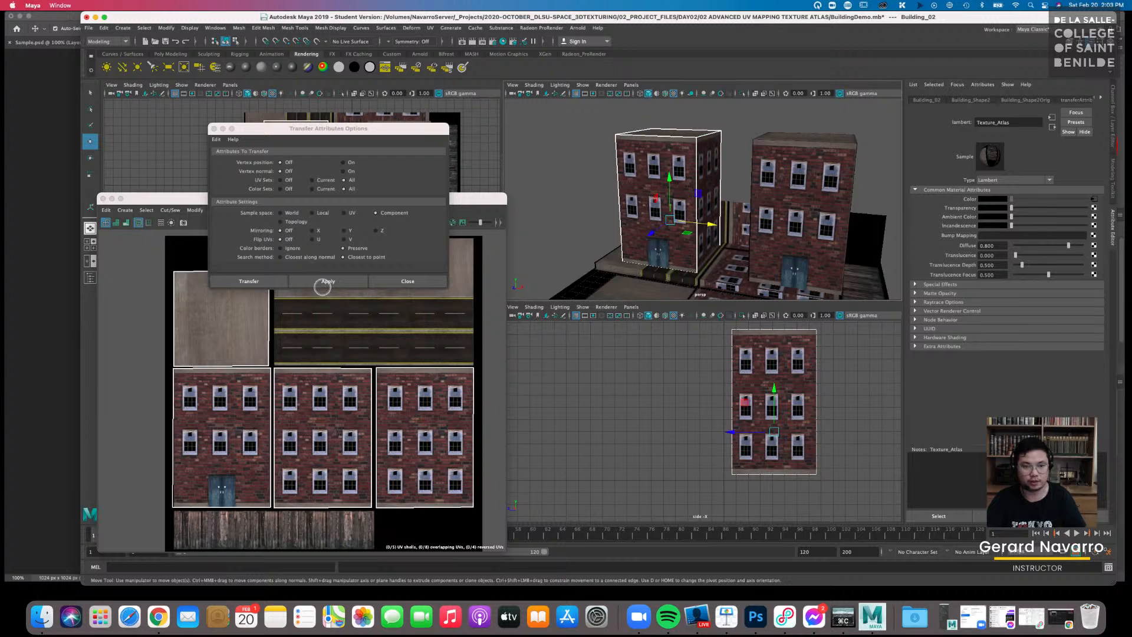
pyautogui.click(390, 282)
# Select the Street object, frame it in the perspective view and switch it to face selection
pyautogui.keyDown('alt'); pyautogui.moveTo(719, 226); pyautogui.dragTo(704, 225); pyautogui.keyUp('alt')
pyautogui.scroll(-5, 711, 224)
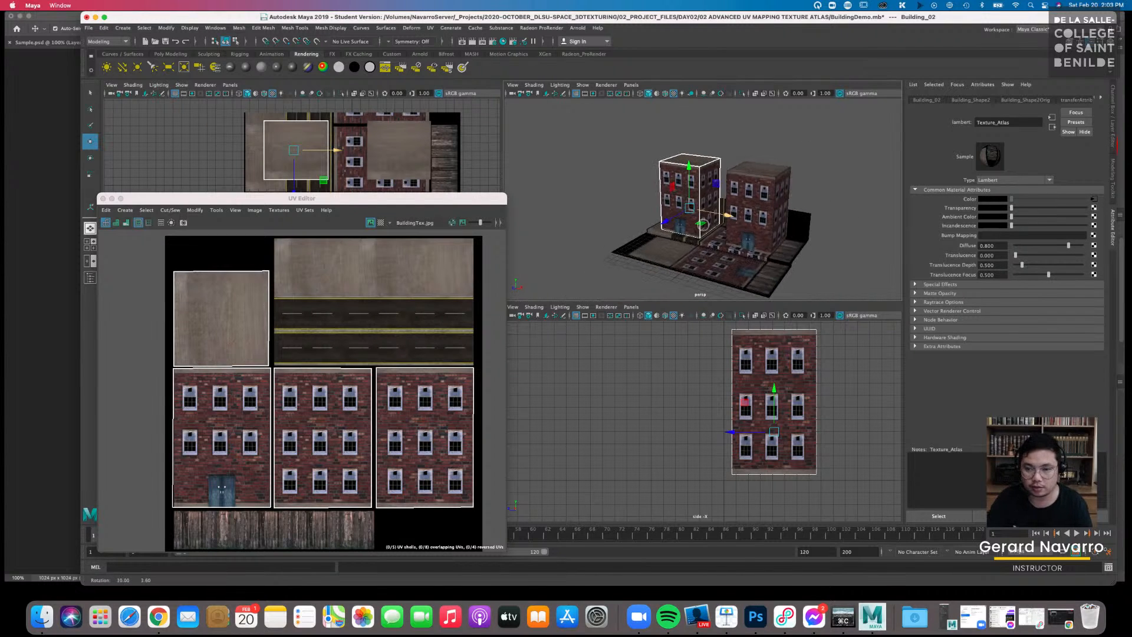
pyautogui.keyDown('alt'); pyautogui.moveTo(702, 223); pyautogui.dragTo(664, 242, button='middle'); pyautogui.keyUp('alt')
pyautogui.click(681, 257)
pyautogui.keyDown('alt'); pyautogui.moveTo(681, 257); pyautogui.dragTo(661, 264); pyautogui.keyUp('alt')
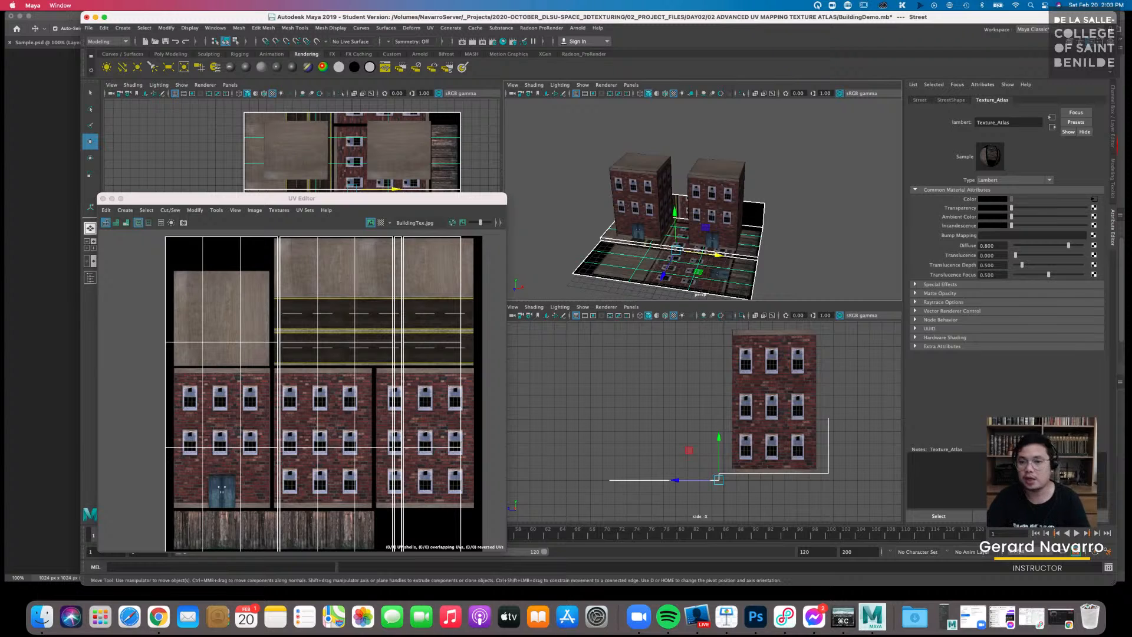
pyautogui.click(712, 199)
pyautogui.keyDown('alt'); pyautogui.moveTo(730, 226); pyautogui.dragTo(674, 285); pyautogui.keyUp('alt')
pyautogui.click(688, 261)
pyautogui.keyDown('alt'); pyautogui.moveTo(677, 273); pyautogui.dragTo(687, 239, button='middle'); pyautogui.keyUp('alt')
pyautogui.scroll(5, 687, 239)
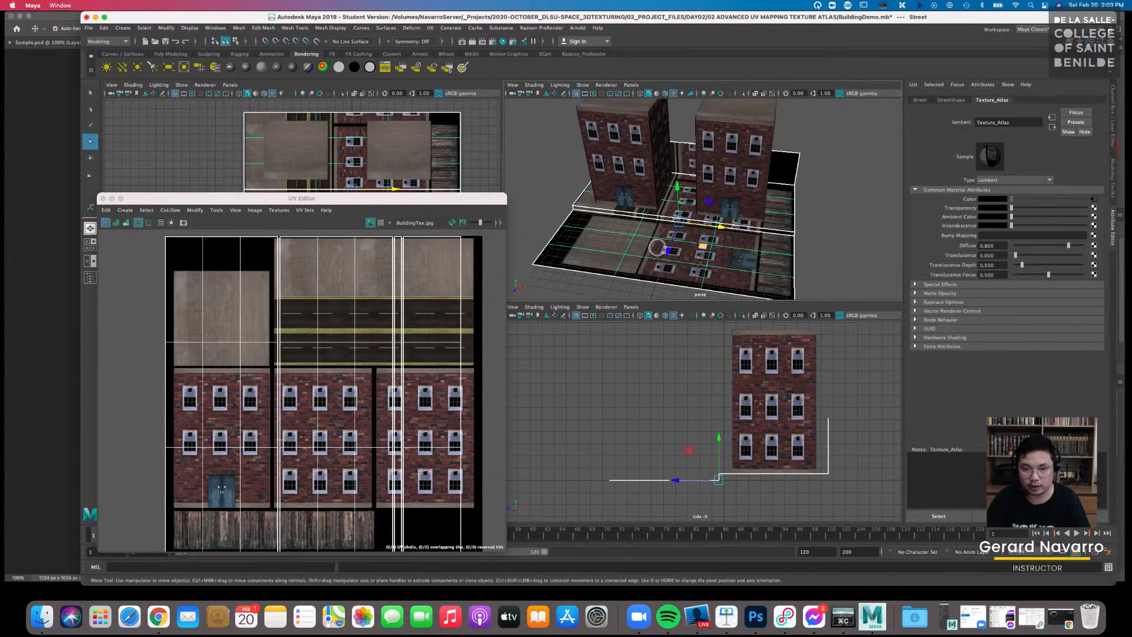
pyautogui.moveTo(620, 228); pyautogui.dragTo(326, 172, button='right')
pyautogui.moveTo(621, 237); pyautogui.dragTo(621, 250, button='right')
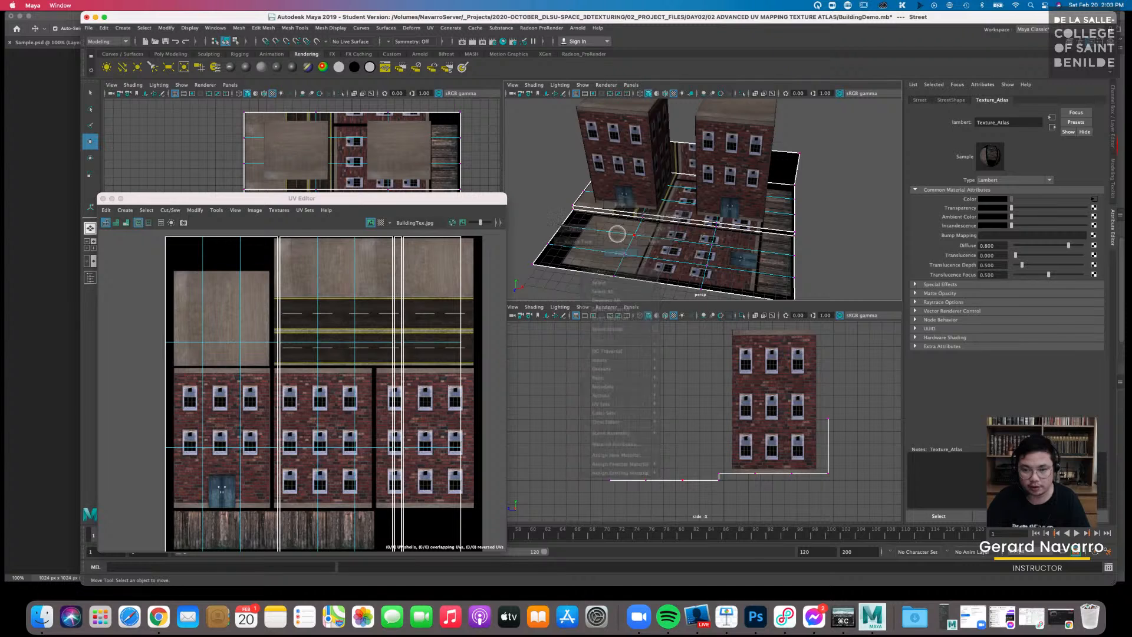
pyautogui.click(602, 222)
pyautogui.keyDown('shift'); pyautogui.moveTo(593, 239); pyautogui.dragTo(604, 246); pyautogui.keyUp('shift')
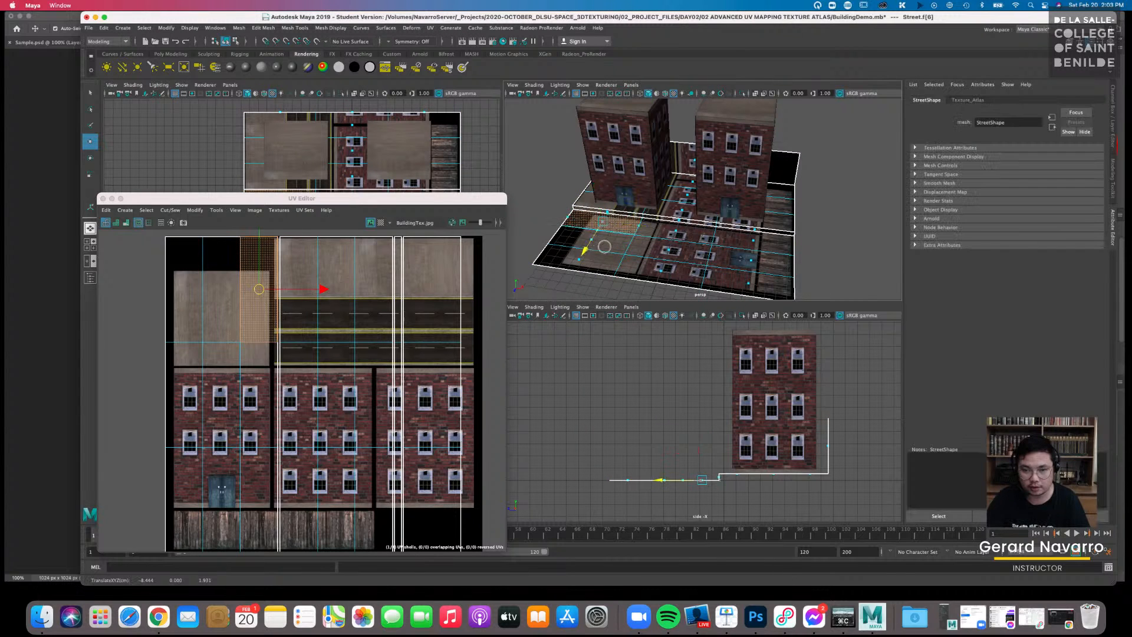
pyautogui.press('super+z')
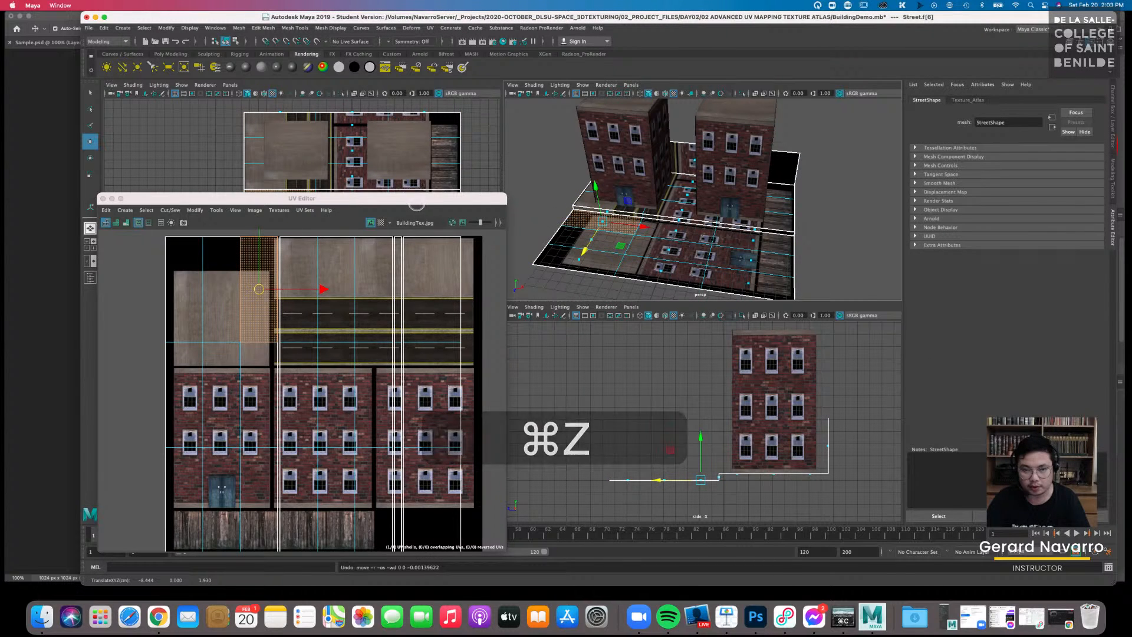
# Select all road faces of Street in front of the buildings from the top view, moving the UV Editor out of the way
pyautogui.moveTo(418, 198); pyautogui.dragTo(397, 352)
pyautogui.moveTo(212, 198); pyautogui.dragTo(480, 289)
pyautogui.keyDown('alt'); pyautogui.moveTo(702, 275); pyautogui.dragTo(684, 260, button='middle'); pyautogui.keyUp('alt')
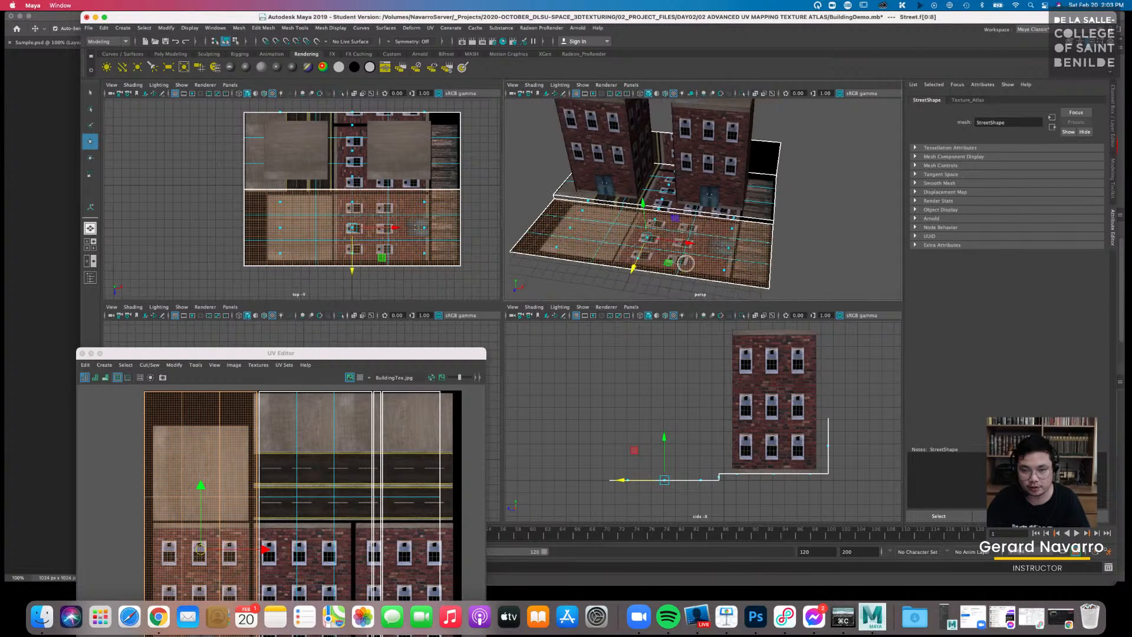
pyautogui.keyDown('alt'); pyautogui.moveTo(685, 260); pyautogui.dragTo(724, 276, button='right'); pyautogui.keyUp('alt')
pyautogui.moveTo(440, 357); pyautogui.dragTo(527, 159)
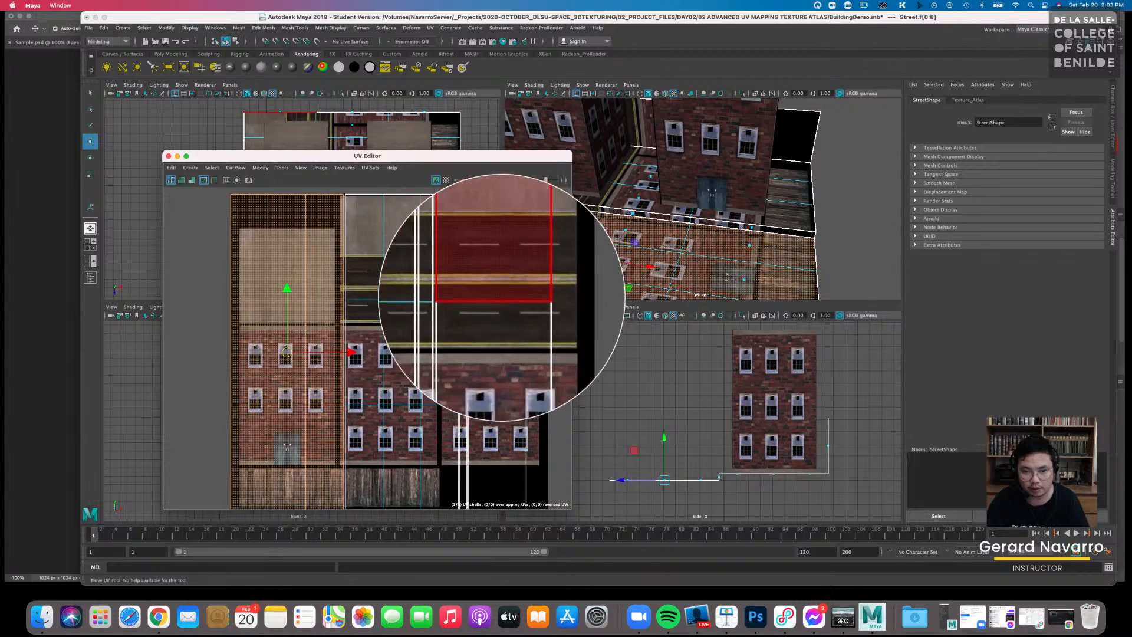
pyautogui.keyDown('alt'); pyautogui.moveTo(746, 227); pyautogui.dragTo(760, 220, button='middle'); pyautogui.keyUp('alt')
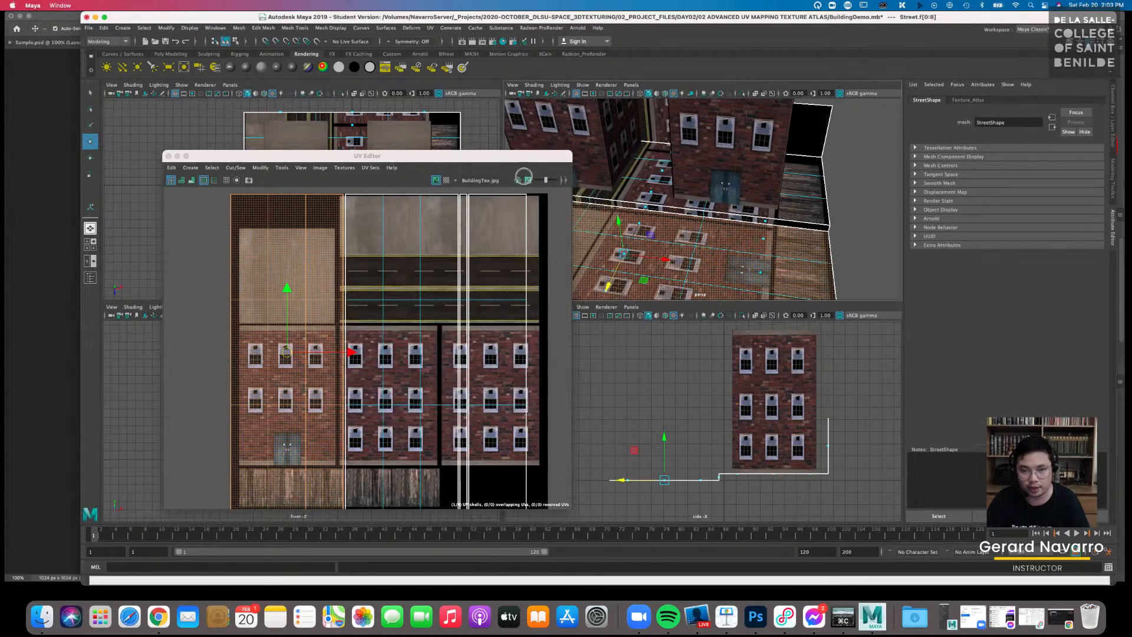
pyautogui.moveTo(525, 154); pyautogui.dragTo(490, 317)
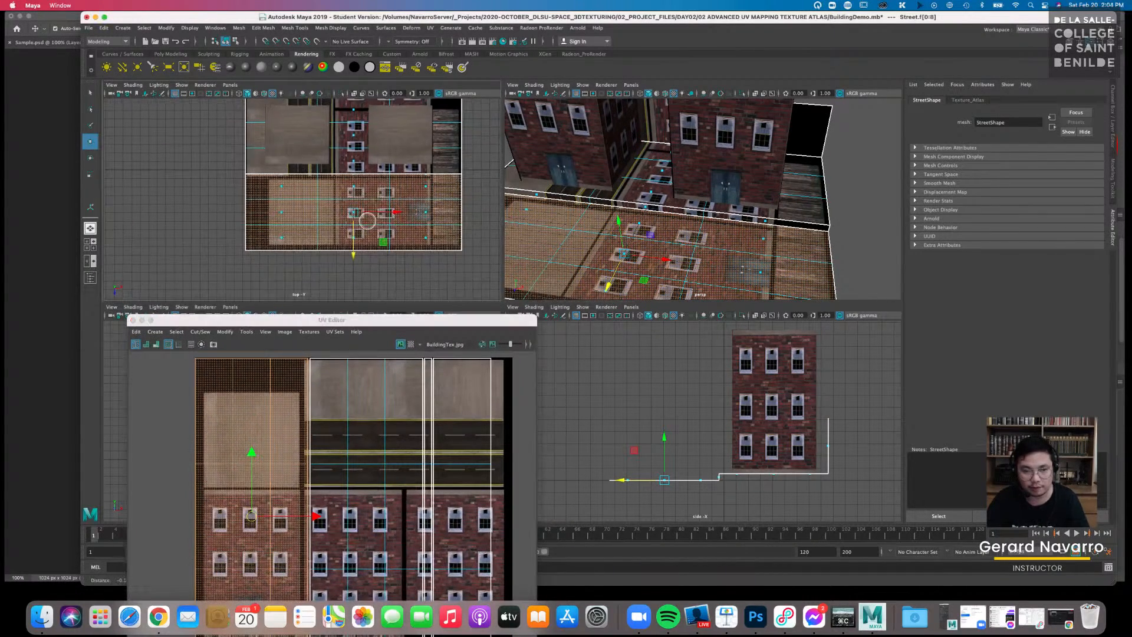
# Maximize the top view and planar-map the road faces from the camera, fitted to the bounding box with the image width/height ratio kept
pyautogui.press('space')
pyautogui.keyDown('alt'); pyautogui.moveTo(634, 267); pyautogui.dragTo(631, 273, button='middle'); pyautogui.keyUp('alt')
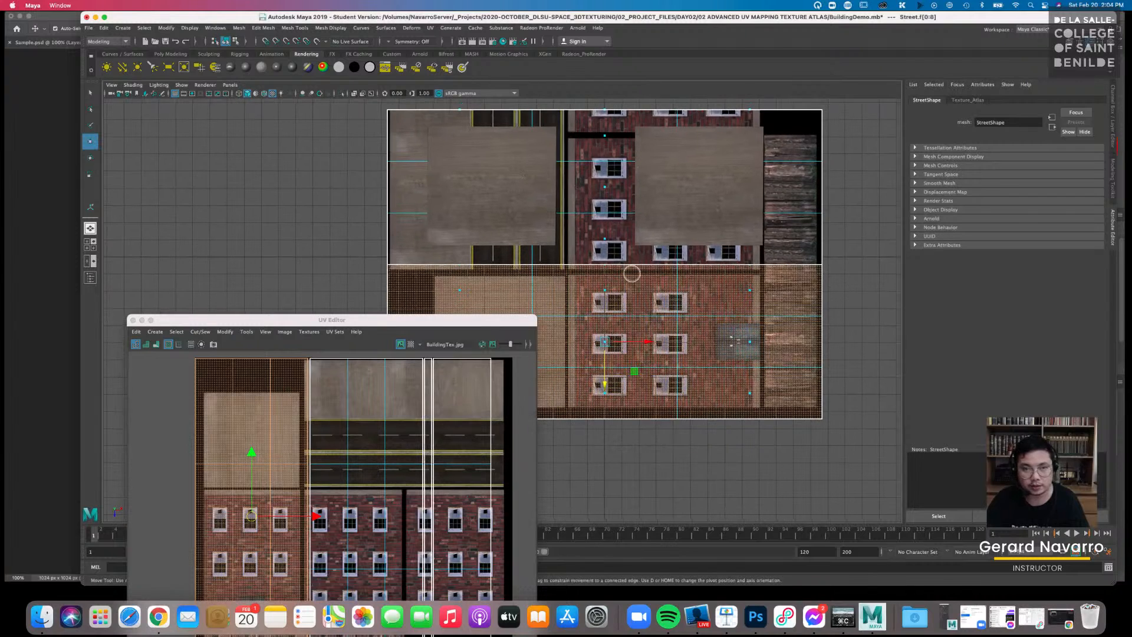
pyautogui.click(431, 27)
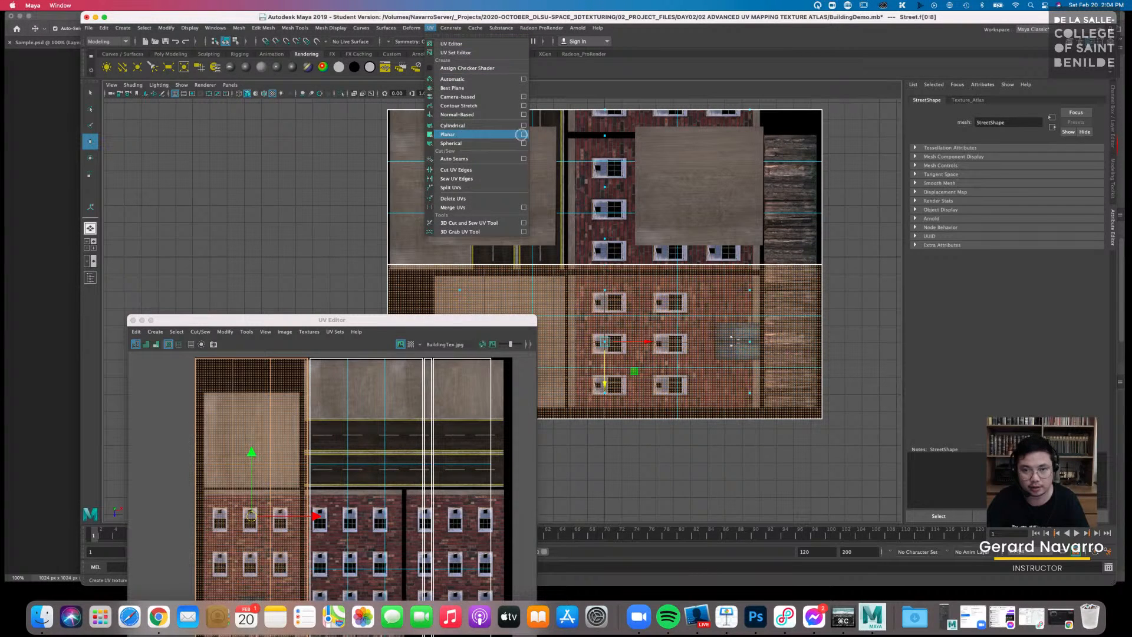
pyautogui.click(522, 134)
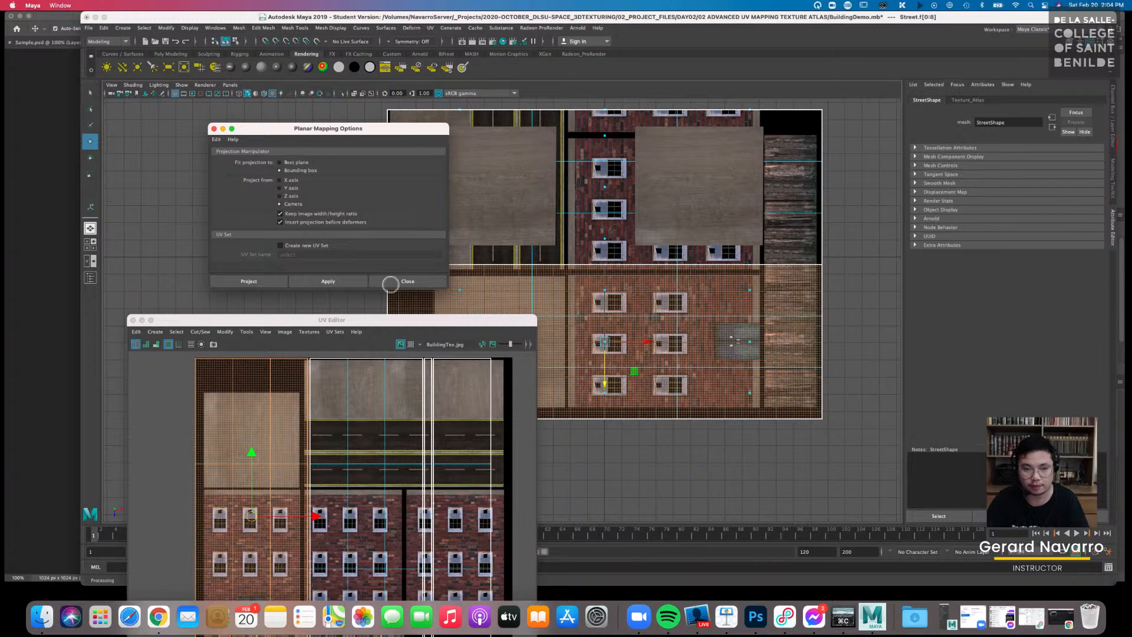
pyautogui.click(259, 282)
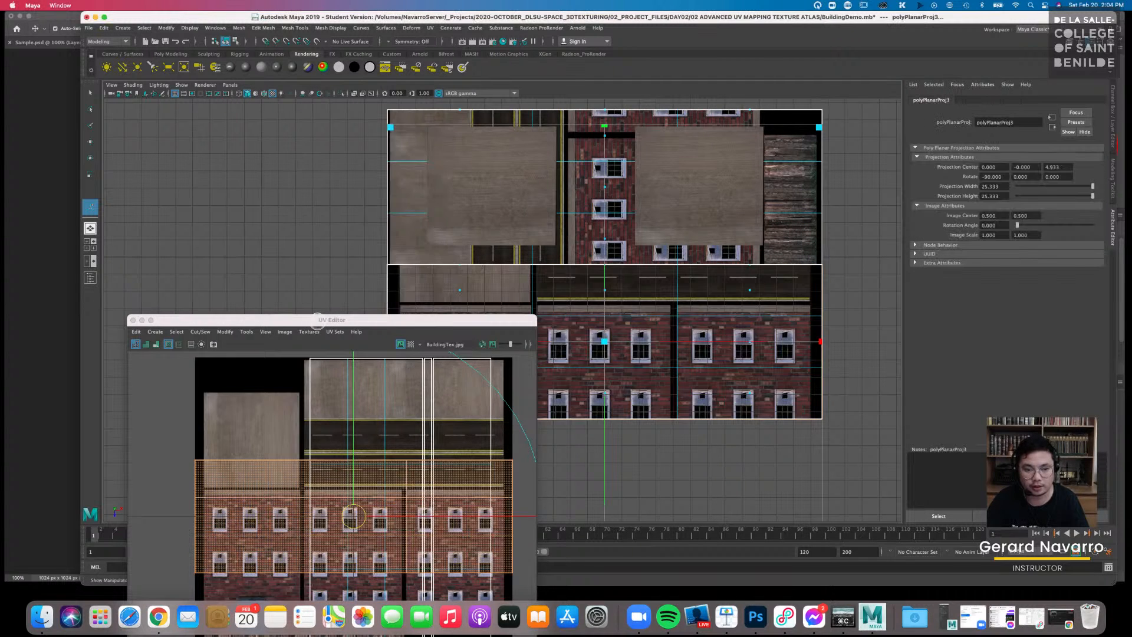
# Restore the four-view layout and move the projected road UVs onto the asphalt strip in the UV Editor
pyautogui.moveTo(313, 321); pyautogui.dragTo(406, 143)
pyautogui.scroll(-3, 494, 309)
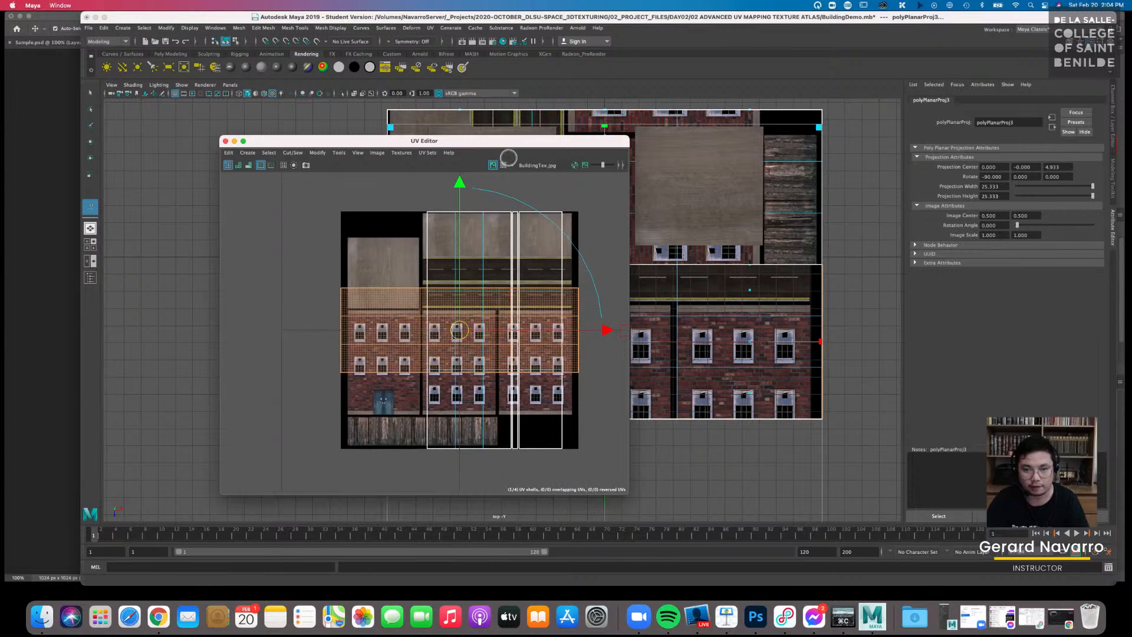
pyautogui.moveTo(507, 140); pyautogui.dragTo(411, 184)
pyautogui.press('space')
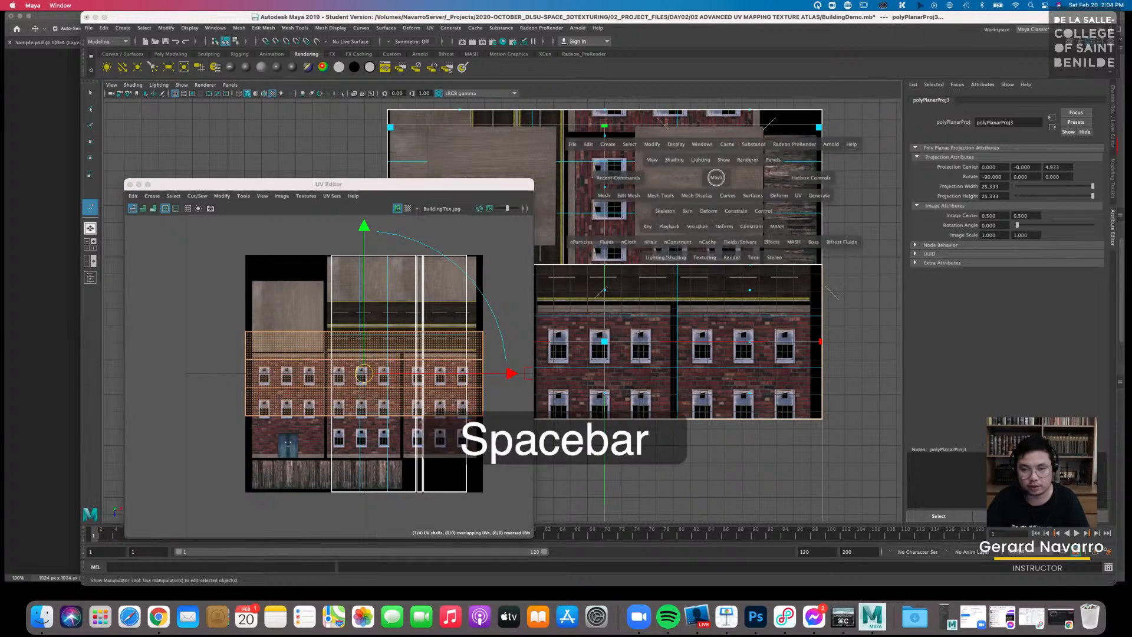
pyautogui.keyDown('alt'); pyautogui.moveTo(686, 180); pyautogui.dragTo(637, 175); pyautogui.keyUp('alt')
pyautogui.scroll(-2, 471, 275)
pyautogui.keyDown('alt'); pyautogui.moveTo(473, 229); pyautogui.dragTo(414, 269, button='middle'); pyautogui.keyUp('alt')
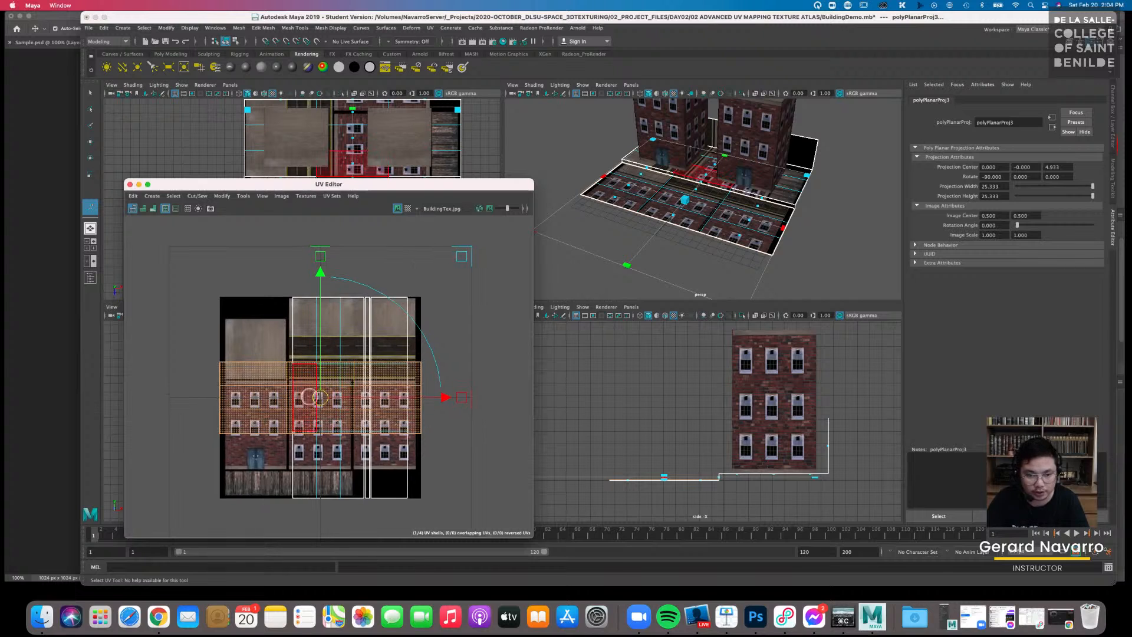
pyautogui.moveTo(320, 397); pyautogui.dragTo(345, 364)
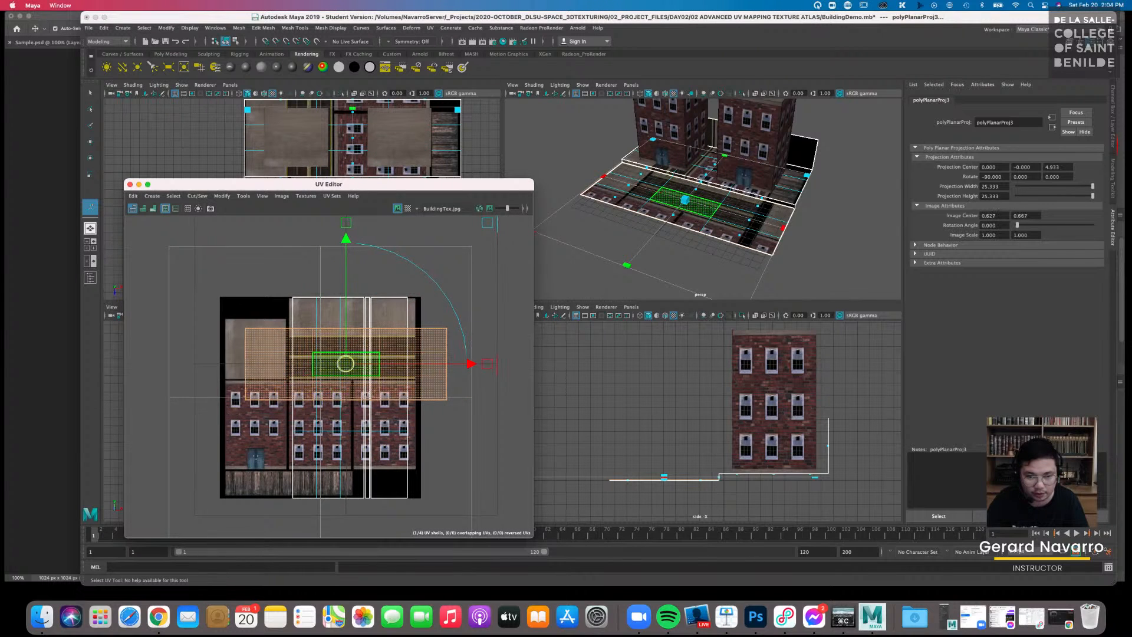
# Scale down the road UV shell and nudge it to fit the asphalt strip of the texture atlas
pyautogui.scroll(-1, 383, 361)
pyautogui.moveTo(441, 248)
pyautogui.mouseDown()
pyautogui.moveTo(426, 253)
pyautogui.moveTo(429, 263)
pyautogui.mouseUp()
pyautogui.scroll(3, 416, 345)
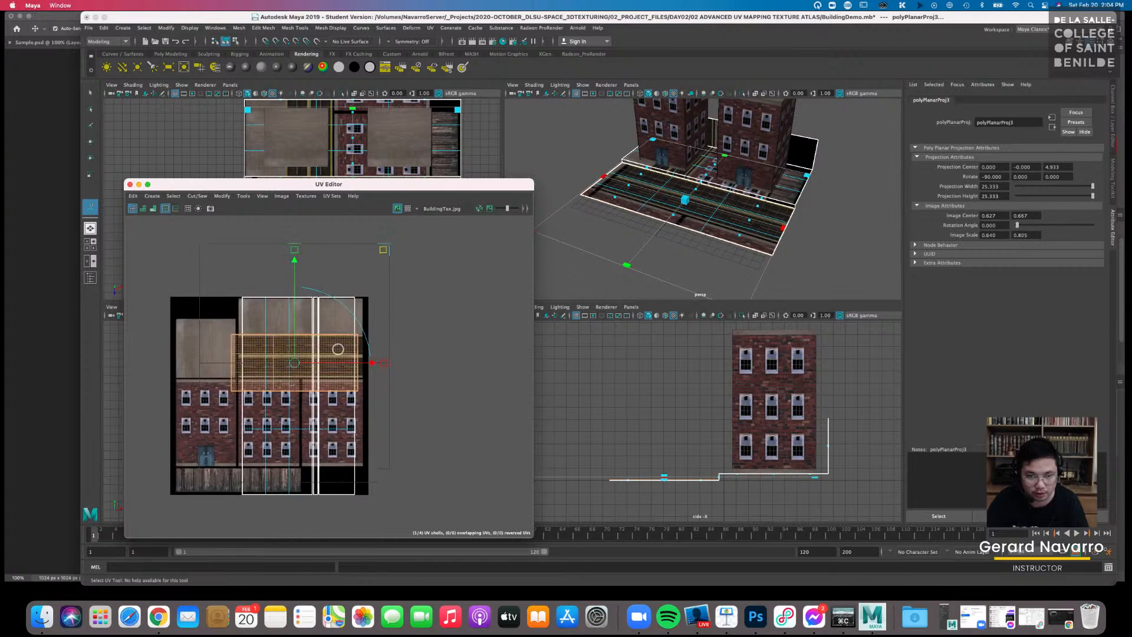
pyautogui.moveTo(404, 381); pyautogui.dragTo(426, 382)
pyautogui.scroll(-2, 425, 382)
pyautogui.moveTo(327, 247); pyautogui.dragTo(328, 283)
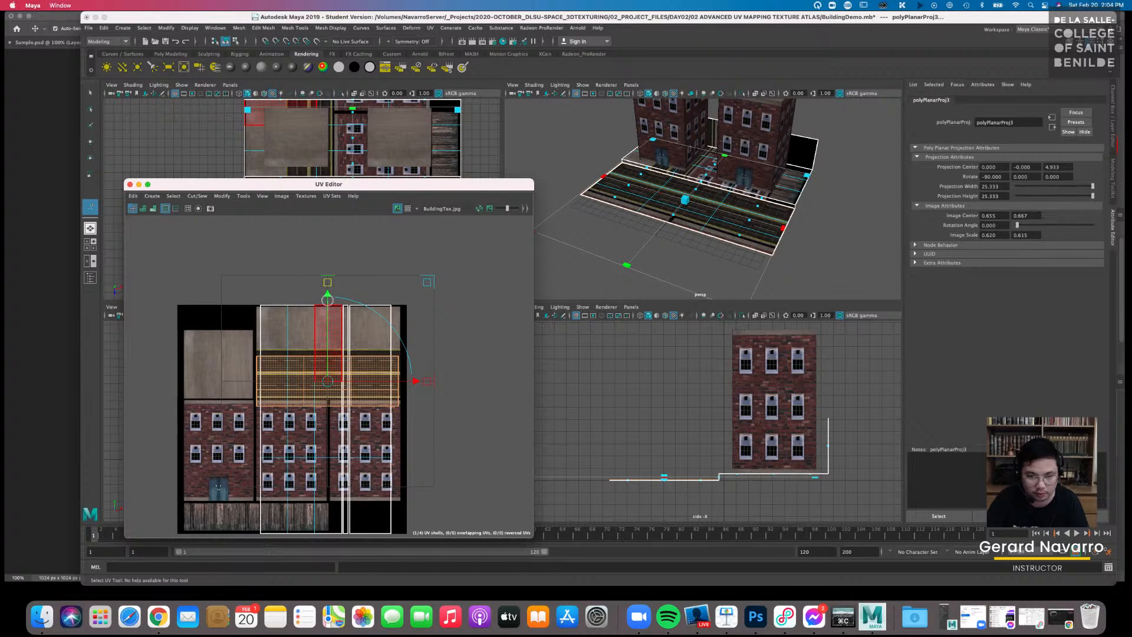
pyautogui.press('super+z')
pyautogui.keyDown('alt'); pyautogui.moveTo(332, 338); pyautogui.dragTo(487, 367, button='right'); pyautogui.keyUp('alt')
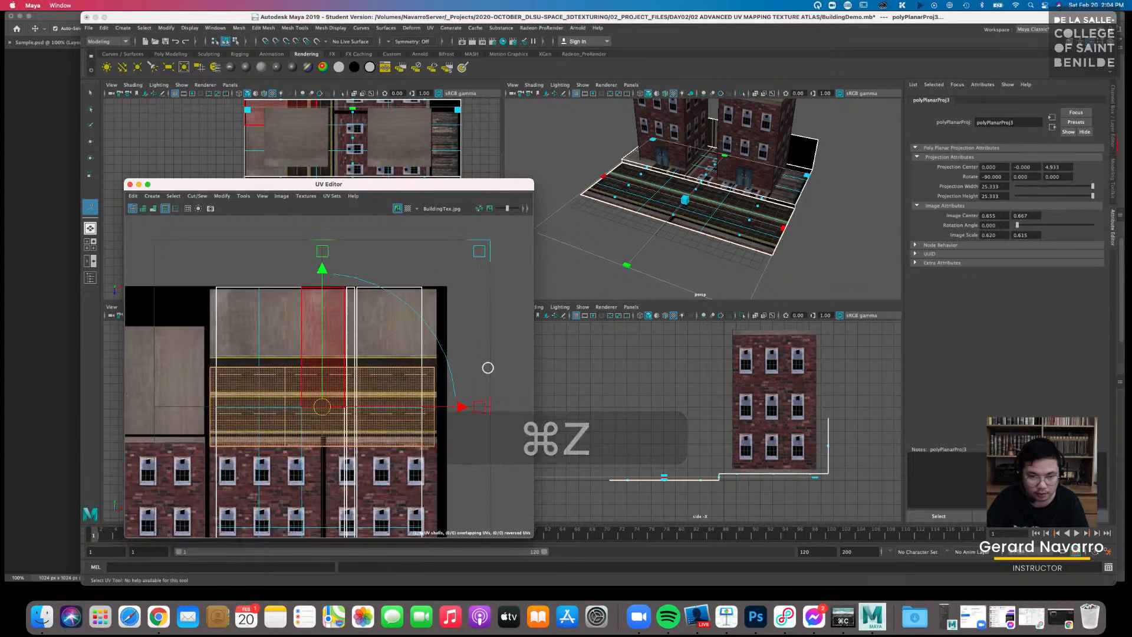
pyautogui.moveTo(323, 406); pyautogui.dragTo(322, 397)
# Return to object mode, clear the selection to inspect the textured road, and reselect Street
pyautogui.moveTo(735, 230)
pyautogui.keyDown('alt'); pyautogui.mouseDown()
pyautogui.moveTo(716, 242)
pyautogui.moveTo(757, 166)
pyautogui.moveTo(743, 212)
pyautogui.mouseUp(); pyautogui.keyUp('alt')
pyautogui.moveTo(762, 209); pyautogui.dragTo(521, 135, button='right')
pyautogui.moveTo(796, 189); pyautogui.dragTo(846, 179, button='right')
pyautogui.click(849, 230)
pyautogui.keyDown('alt'); pyautogui.moveTo(849, 230); pyautogui.dragTo(819, 230); pyautogui.keyUp('alt')
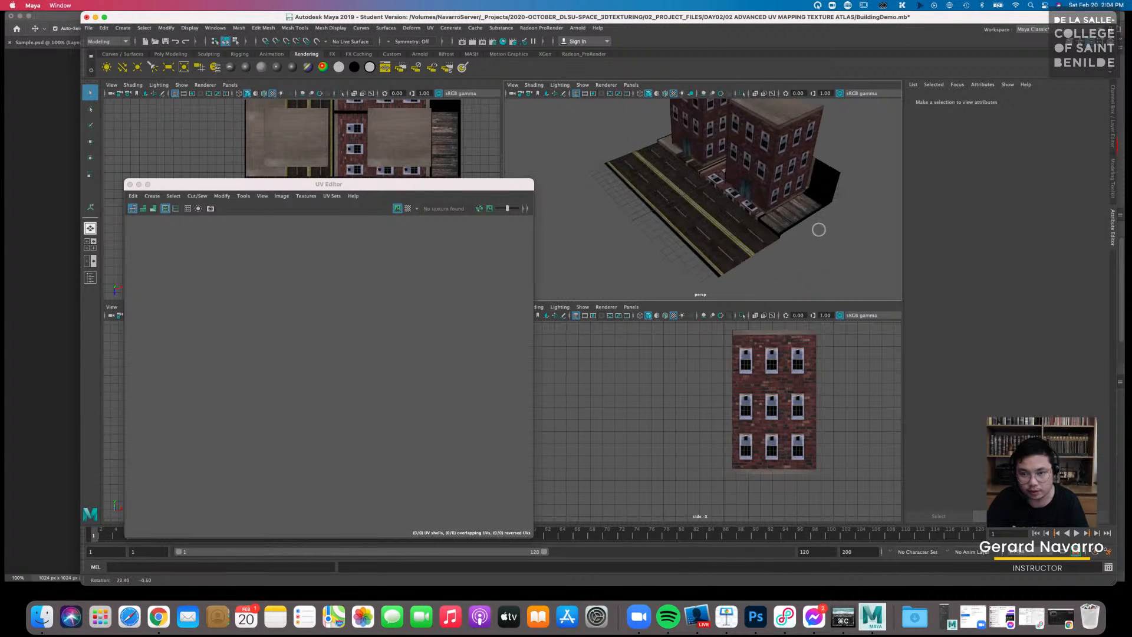
pyautogui.keyDown('alt'); pyautogui.moveTo(819, 230); pyautogui.dragTo(882, 269, button='right'); pyautogui.keyUp('alt')
pyautogui.keyDown('alt'); pyautogui.moveTo(781, 246); pyautogui.dragTo(763, 219); pyautogui.keyUp('alt')
pyautogui.click(771, 213)
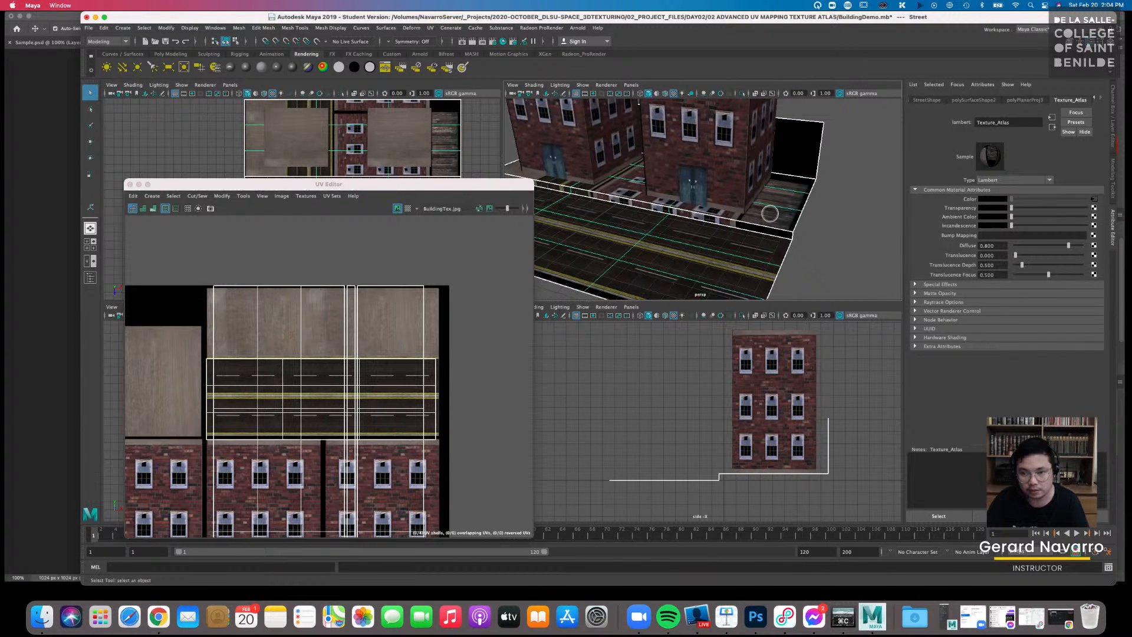
# Frame the Street behind the road and display the perspective view in wireframe
pyautogui.keyDown('alt'); pyautogui.moveTo(792, 225); pyautogui.dragTo(766, 219, button='right'); pyautogui.keyUp('alt')
pyautogui.keyDown('alt'); pyautogui.moveTo(765, 219); pyautogui.dragTo(791, 239); pyautogui.keyUp('alt')
pyautogui.keyDown('alt'); pyautogui.moveTo(790, 239); pyautogui.dragTo(828, 257, button='right'); pyautogui.keyUp('alt')
pyautogui.rightClick(841, 239)
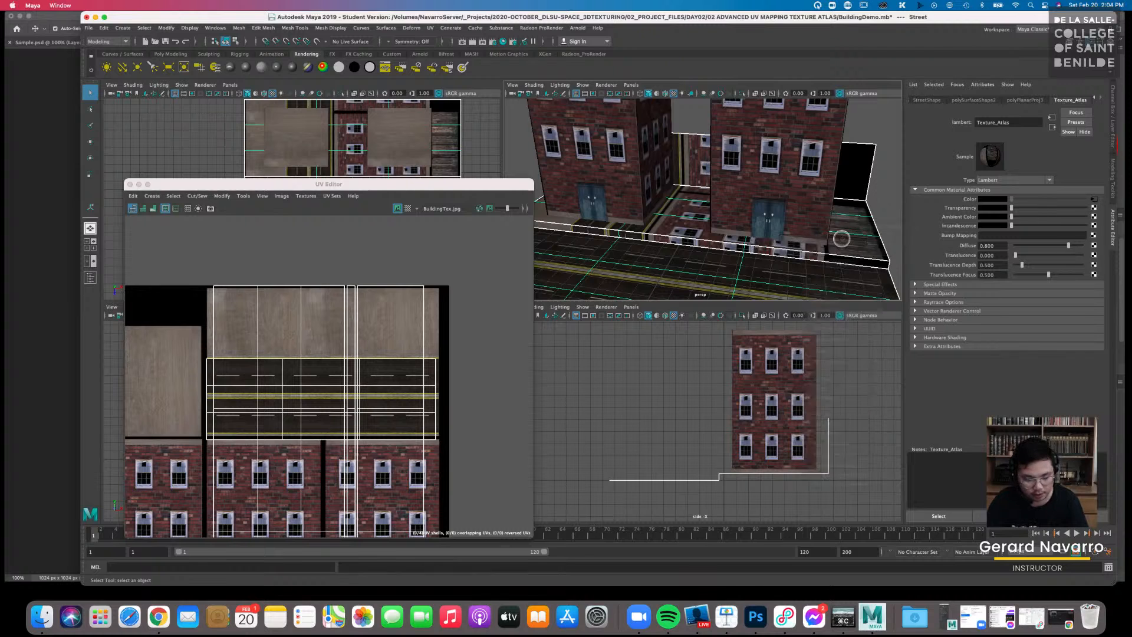
pyautogui.press('4')
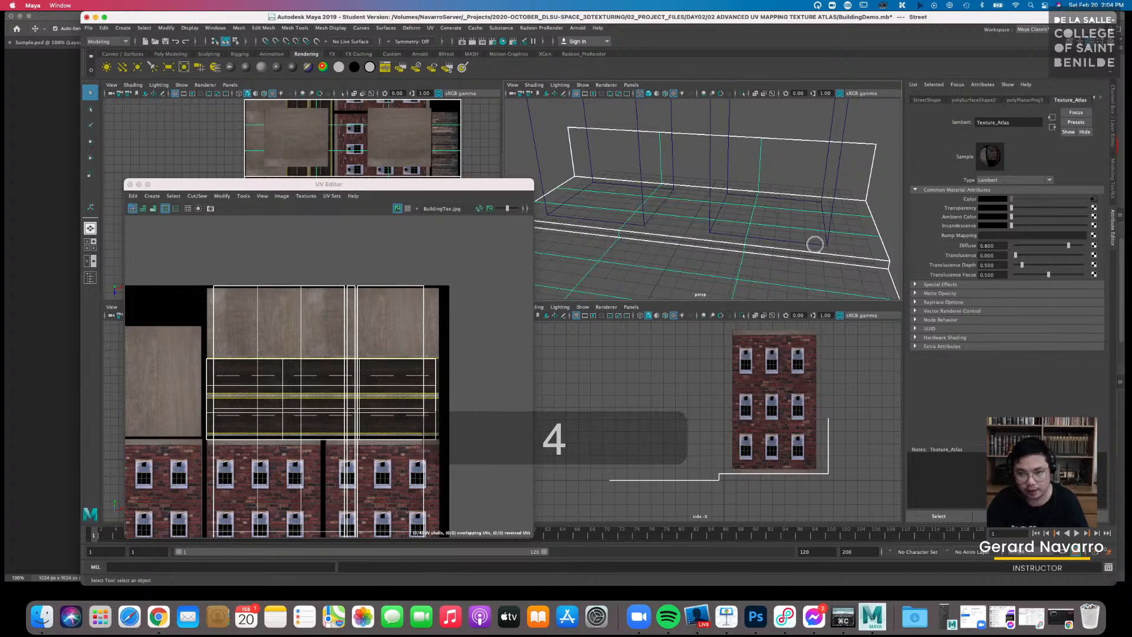
# Switch Street to face selection and select all its faces behind the road, including the sidewalk and back wall
pyautogui.keyDown('alt'); pyautogui.moveTo(811, 251); pyautogui.dragTo(781, 236, button='right'); pyautogui.keyUp('alt')
pyautogui.keyDown('alt'); pyautogui.moveTo(781, 235); pyautogui.dragTo(768, 235); pyautogui.keyUp('alt')
pyautogui.rightClick(791, 219)
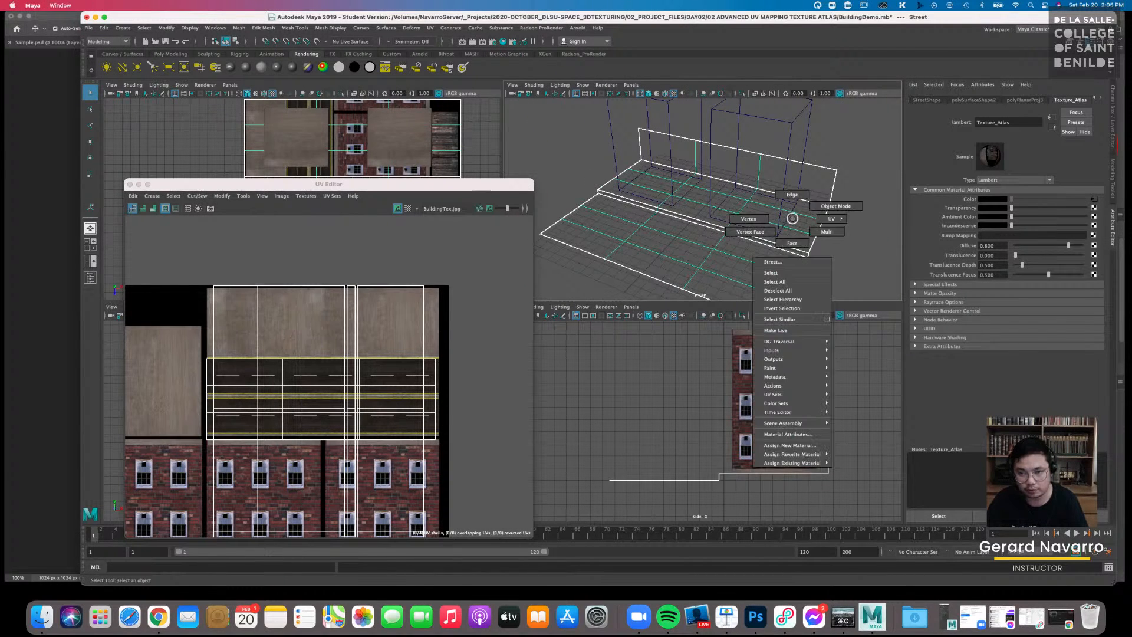
pyautogui.click(792, 242)
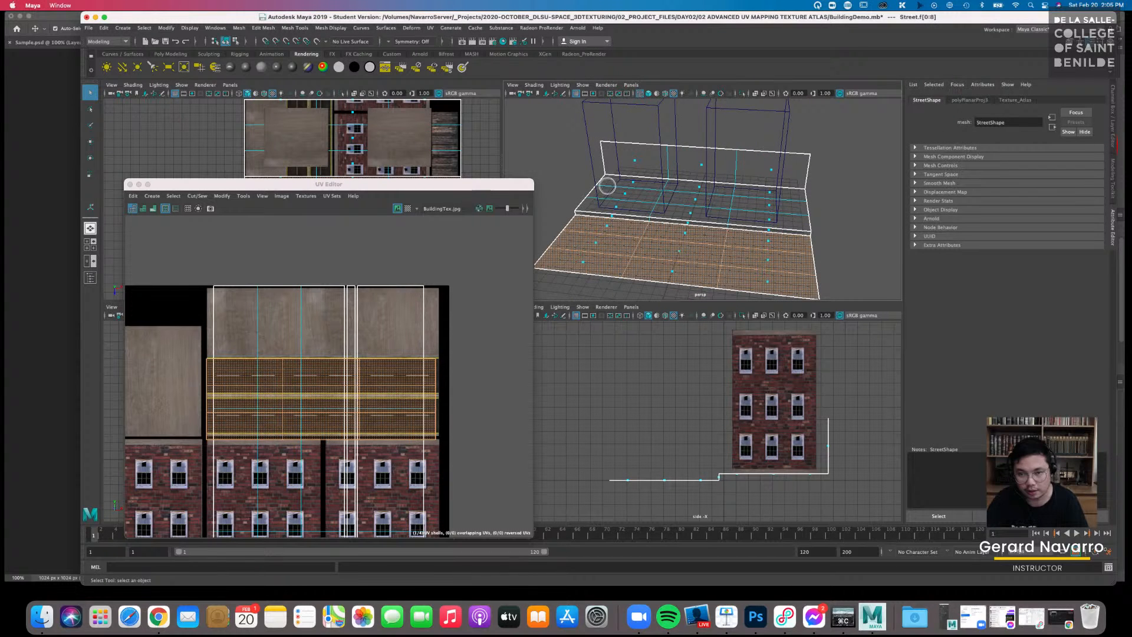
pyautogui.keyDown('alt'); pyautogui.moveTo(604, 183); pyautogui.dragTo(625, 185); pyautogui.keyUp('alt')
pyautogui.moveTo(556, 137); pyautogui.dragTo(813, 230)
pyautogui.keyDown('alt'); pyautogui.moveTo(731, 241); pyautogui.dragTo(692, 216); pyautogui.keyUp('alt')
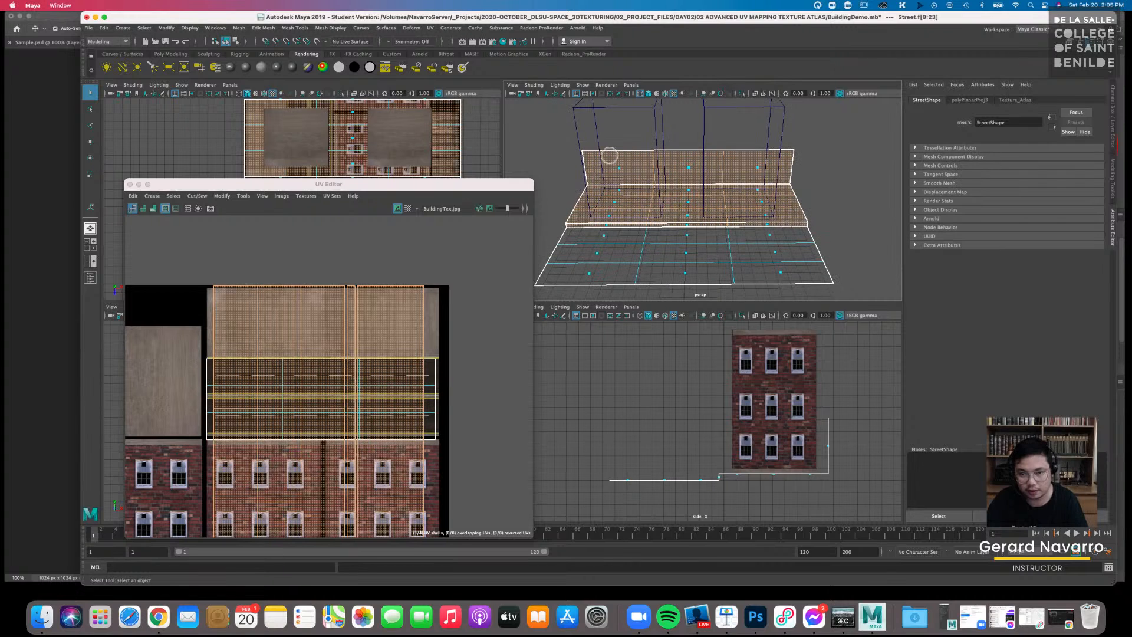
# Deselect the Street's back wall faces and apply a planar UV projection to the remaining sidewalk faces
pyautogui.keyDown('ctrl'); pyautogui.moveTo(616, 154); pyautogui.dragTo(675, 218); pyautogui.keyUp('ctrl')
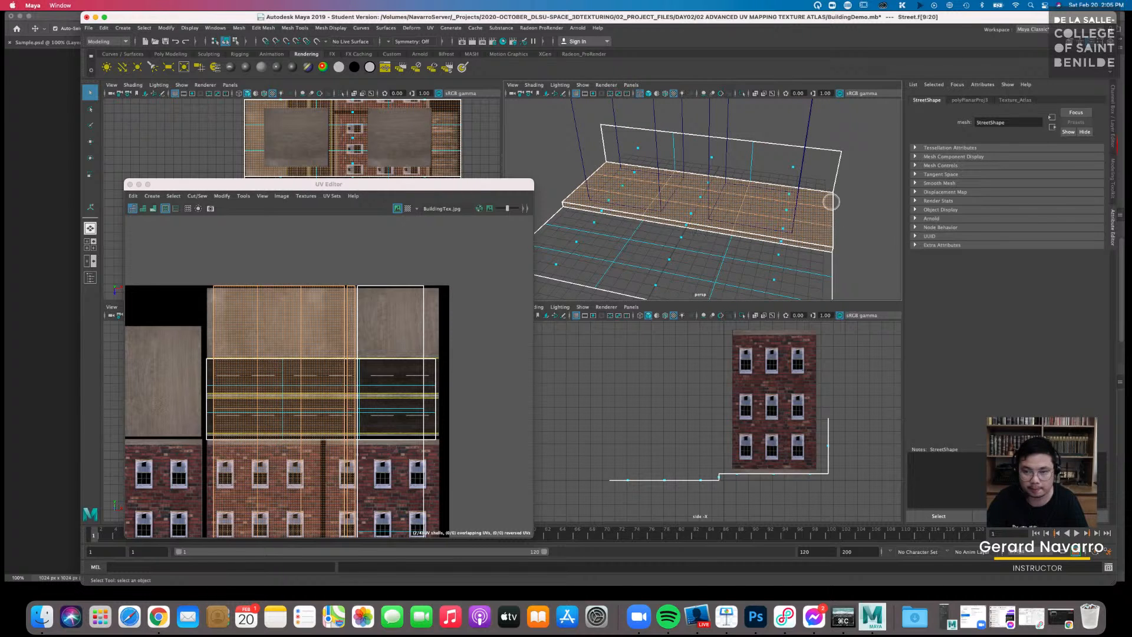
pyautogui.keyDown('alt'); pyautogui.moveTo(831, 203); pyautogui.dragTo(816, 206); pyautogui.keyUp('alt')
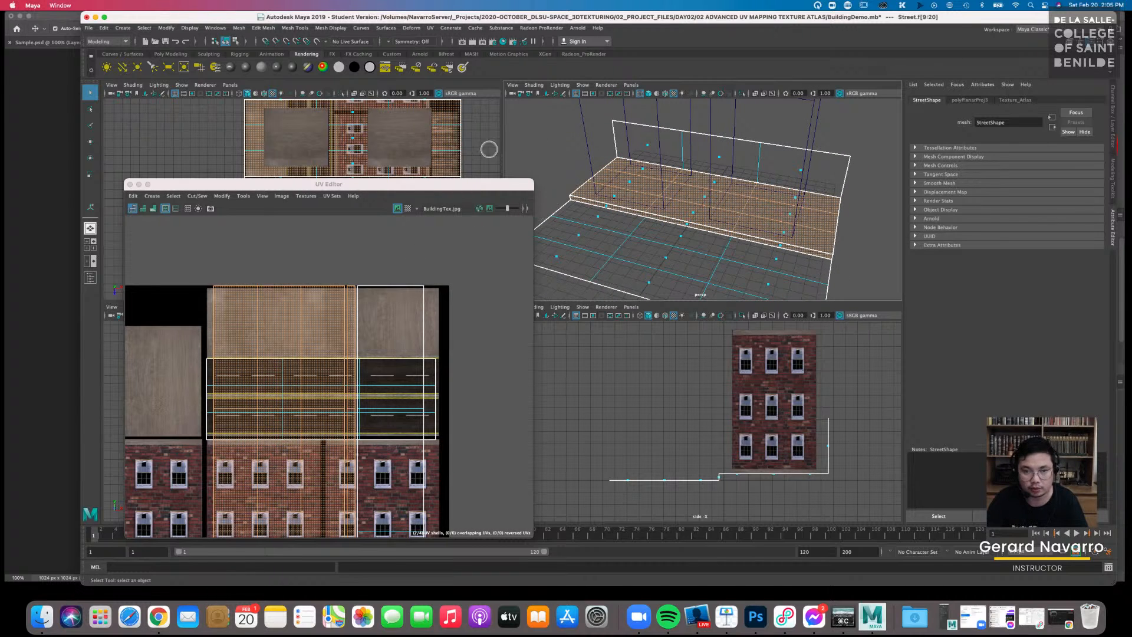
pyautogui.moveTo(489, 183); pyautogui.dragTo(451, 323)
pyautogui.keyDown('alt'); pyautogui.moveTo(448, 164); pyautogui.dragTo(424, 207, button='middle'); pyautogui.keyUp('alt')
pyautogui.click(430, 28)
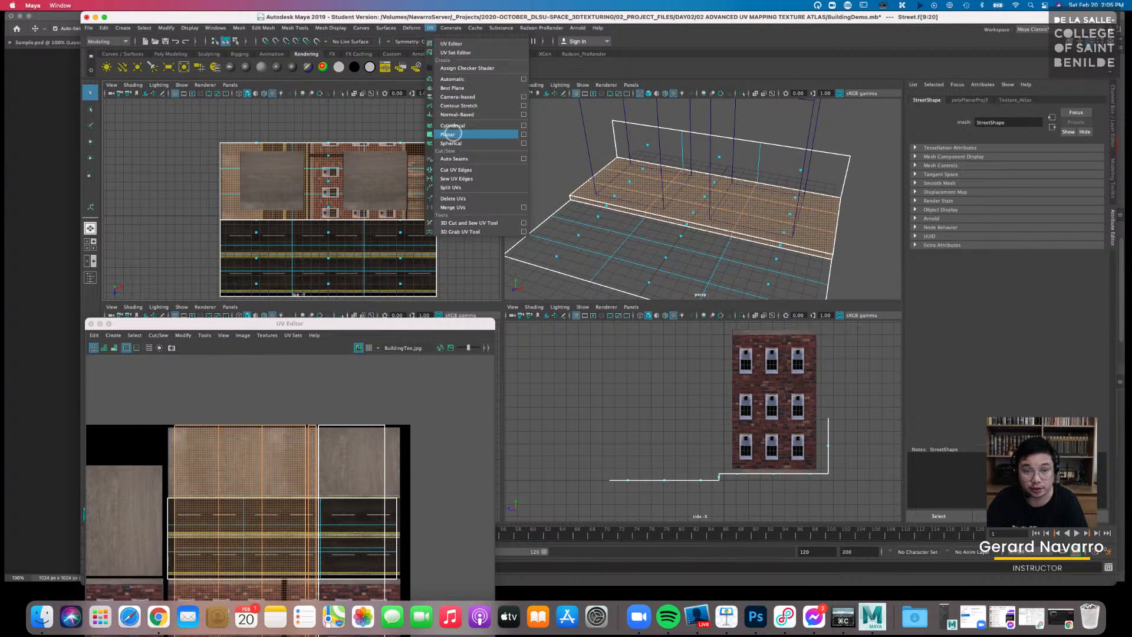
pyautogui.click(450, 134)
# Move the projected sidewalk UV shell into the empty space above the texture atlas
pyautogui.moveTo(393, 326); pyautogui.dragTo(543, 112)
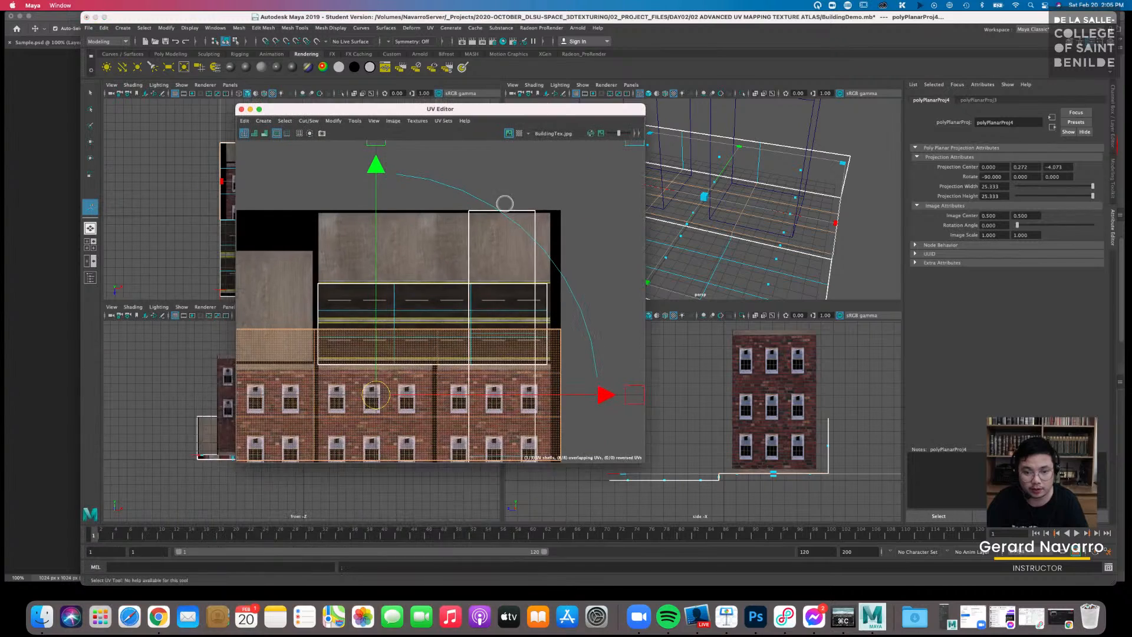
pyautogui.scroll(-3, 384, 290)
pyautogui.moveTo(429, 341); pyautogui.dragTo(446, 160)
pyautogui.keyDown('alt'); pyautogui.moveTo(461, 186); pyautogui.dragTo(428, 303, button='middle'); pyautogui.keyUp('alt')
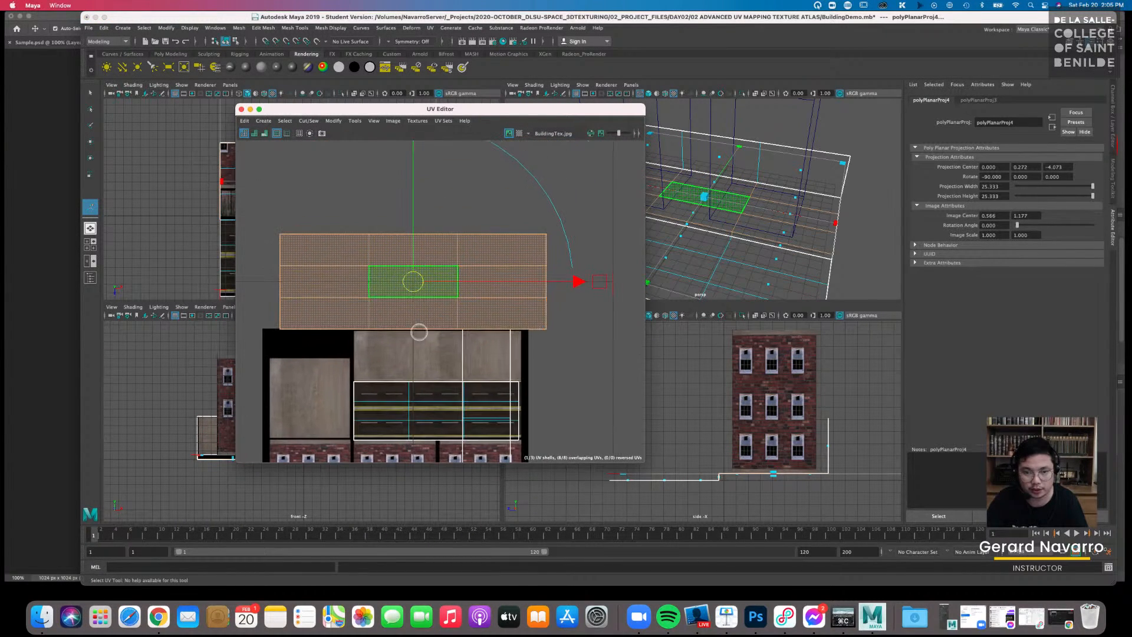
pyautogui.moveTo(413, 281); pyautogui.dragTo(420, 245)
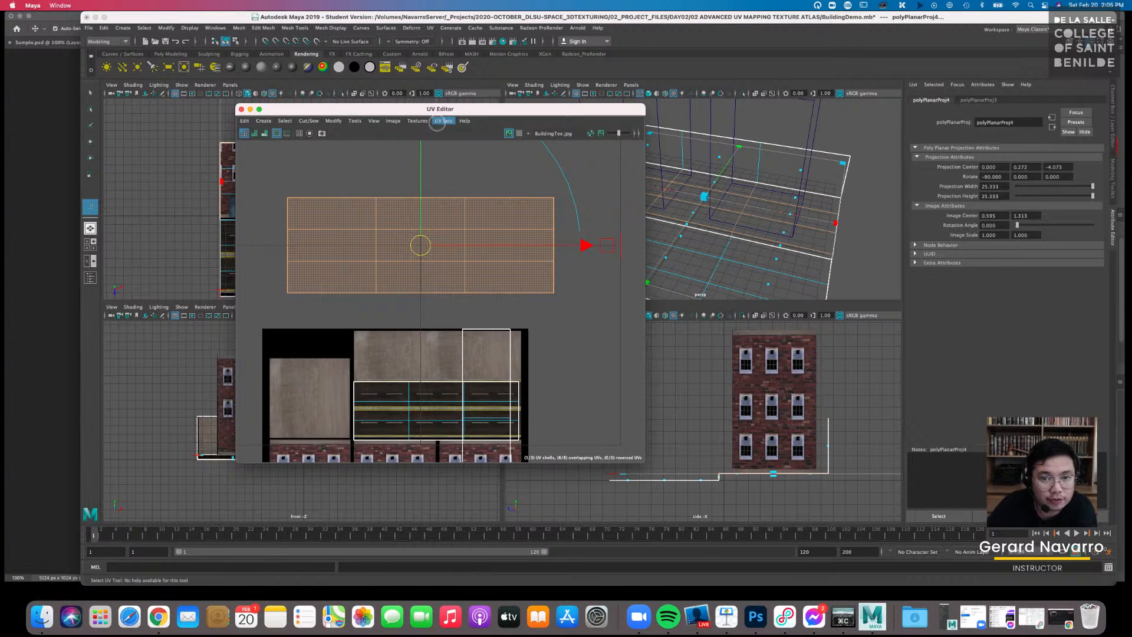
pyautogui.moveTo(454, 112); pyautogui.dragTo(404, 112)
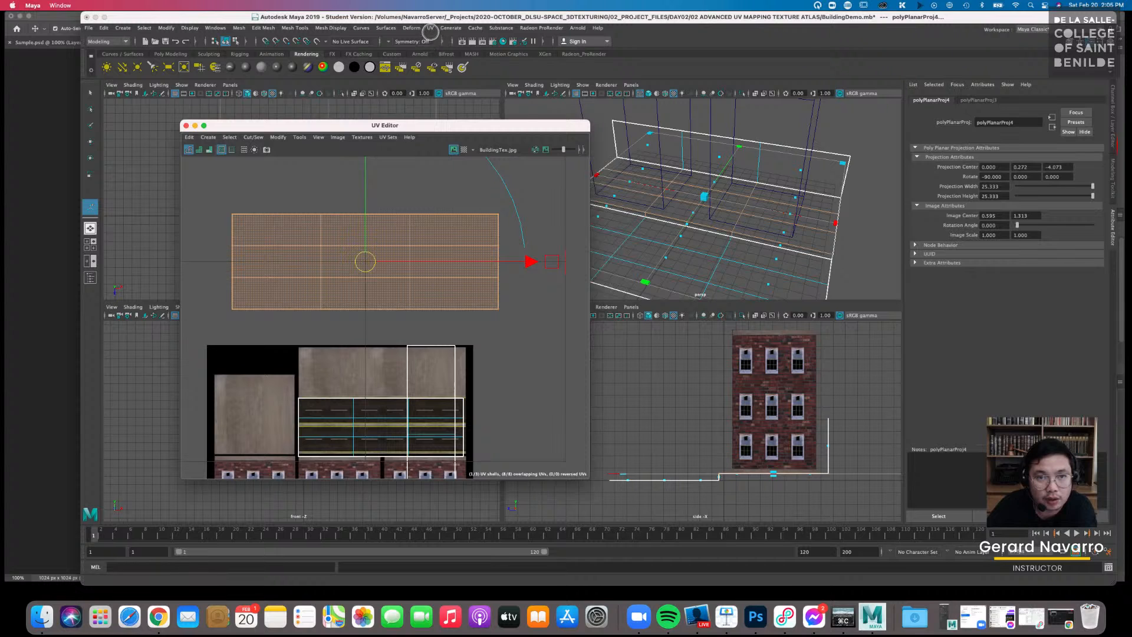
# Bring up the UV Editor and activate its Unfold brush for the sidewalk UVs
pyautogui.click(430, 28)
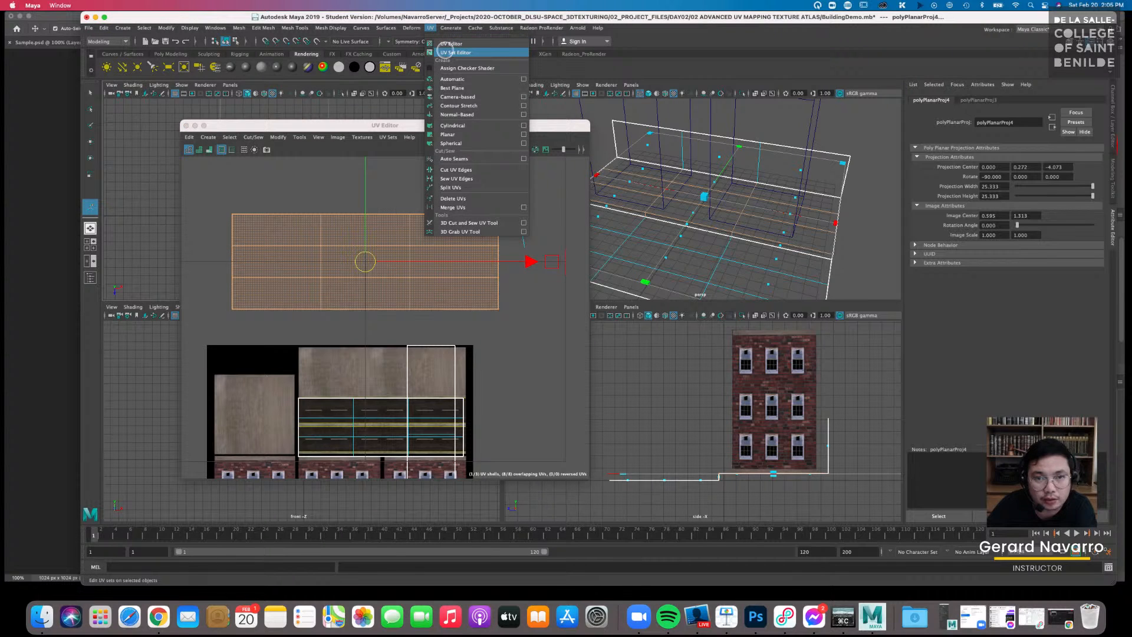
pyautogui.click(451, 53)
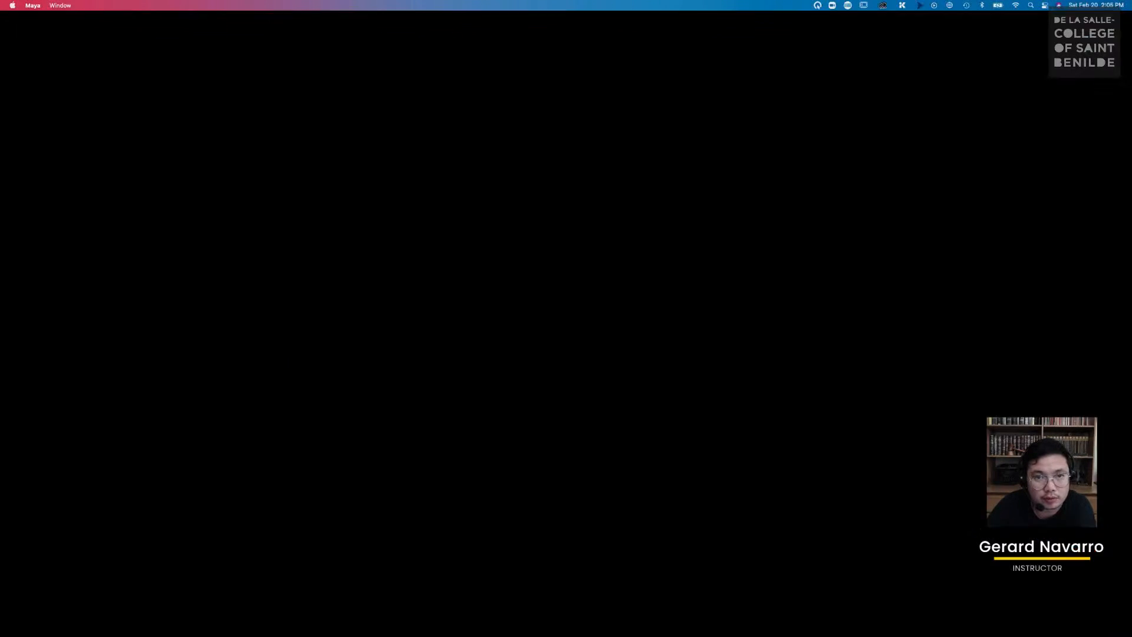
pyautogui.click(430, 28)
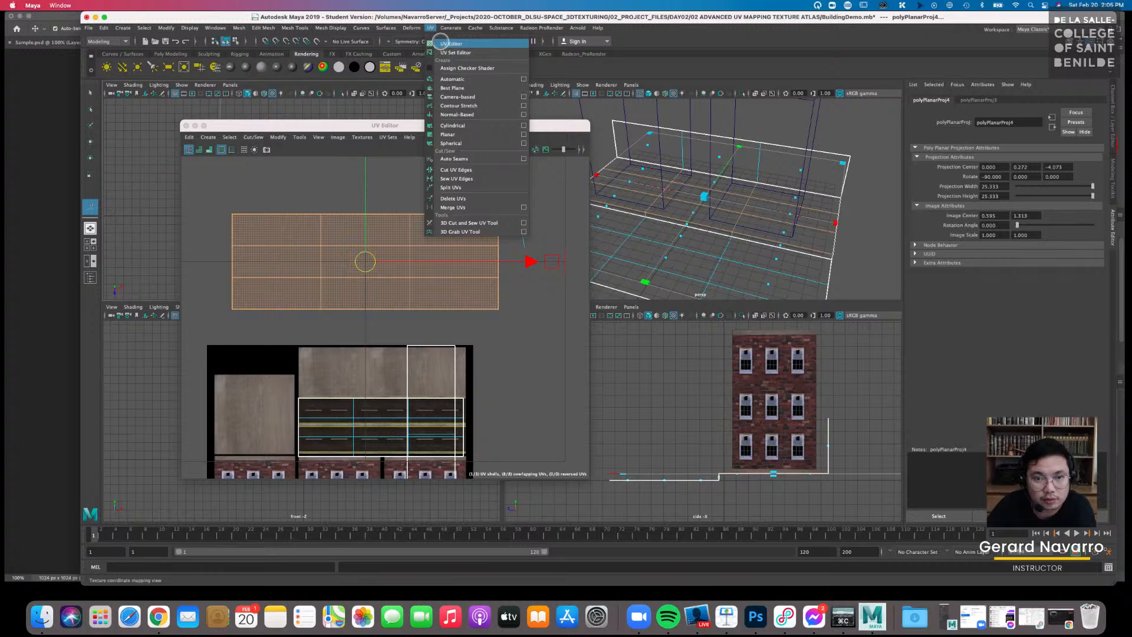
pyautogui.click(452, 44)
pyautogui.click(300, 136)
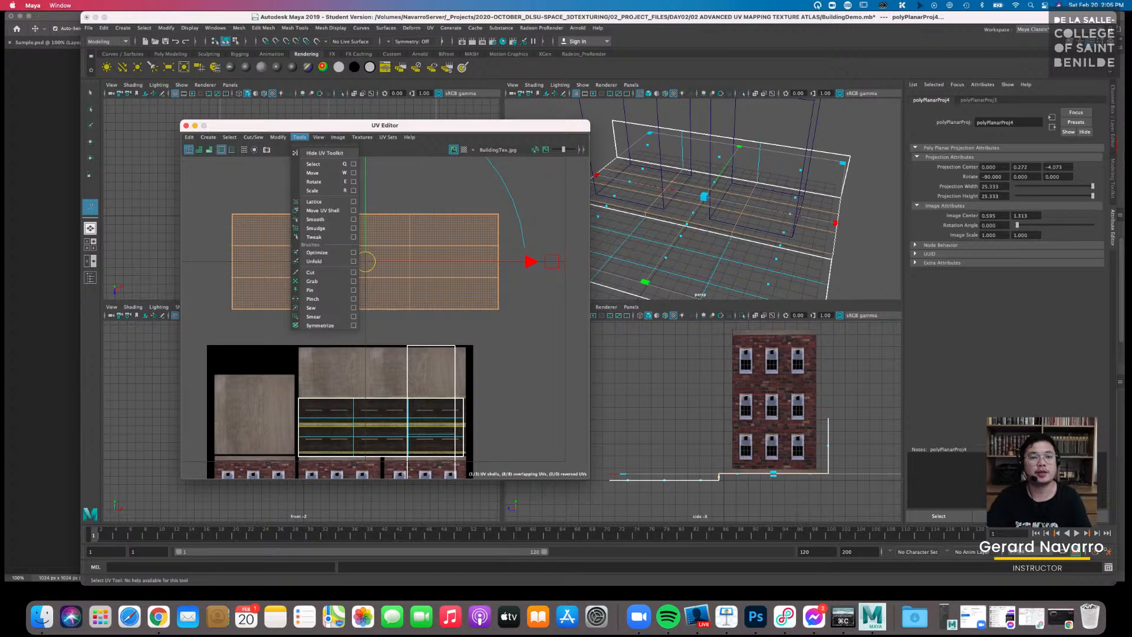
pyautogui.click(300, 136)
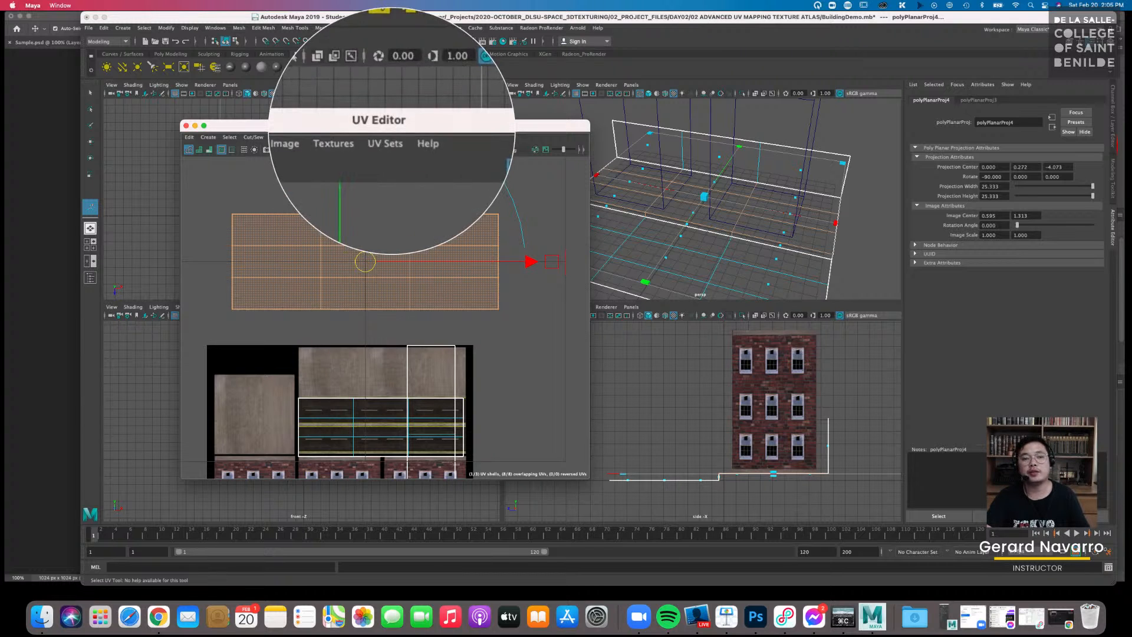
pyautogui.click(300, 137)
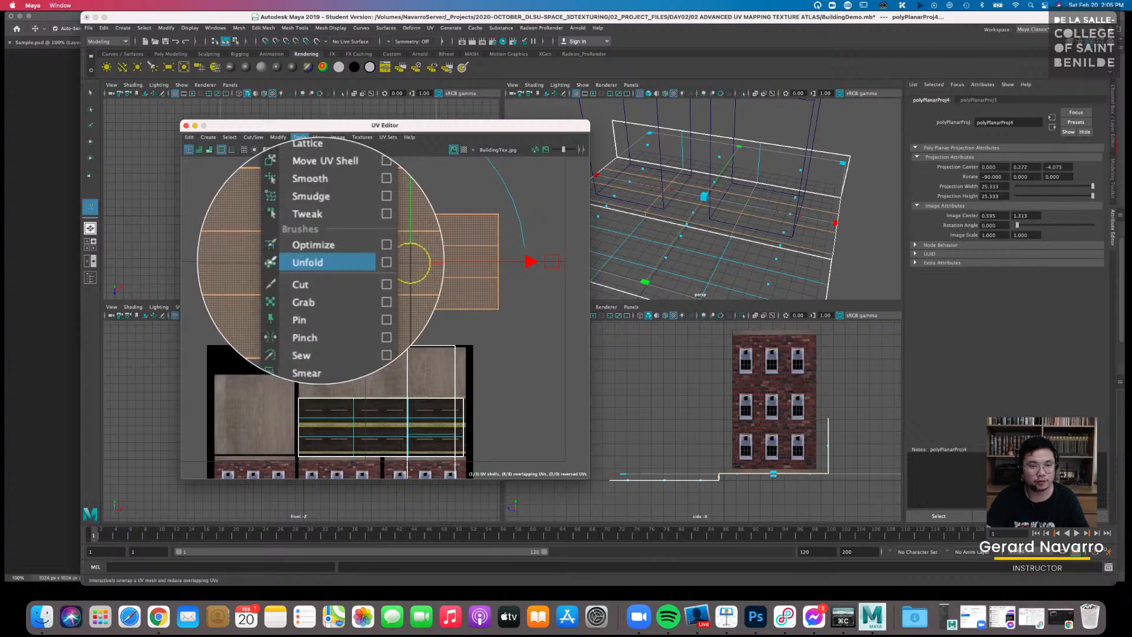
pyautogui.click(322, 261)
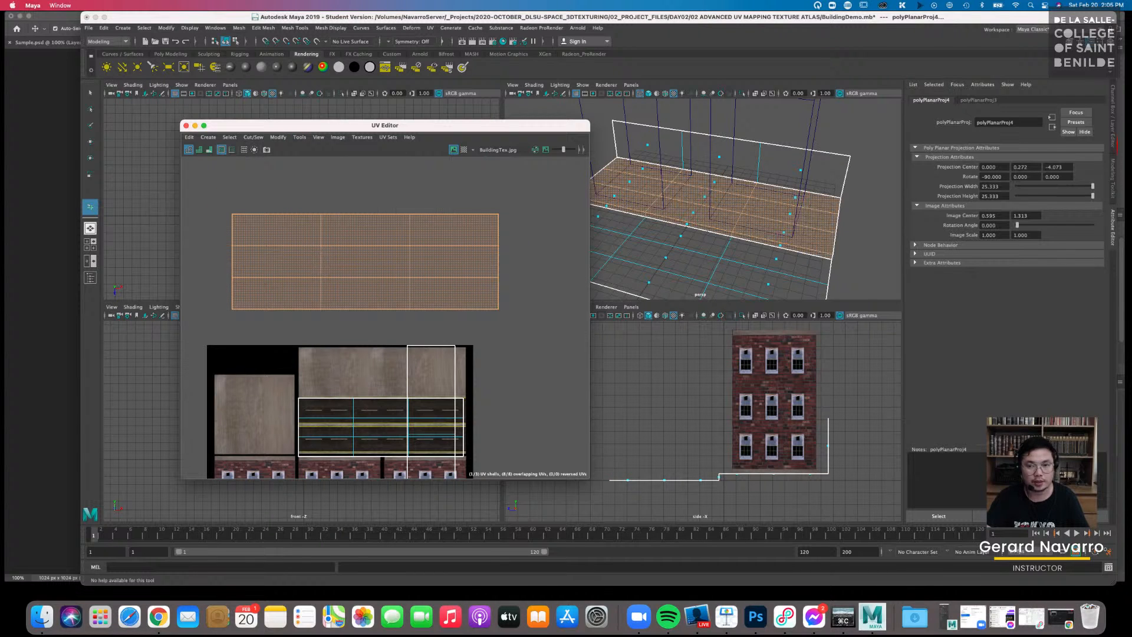
# Try the Unfold command on the selected sidewalk UVs and undo it
pyautogui.click(319, 137)
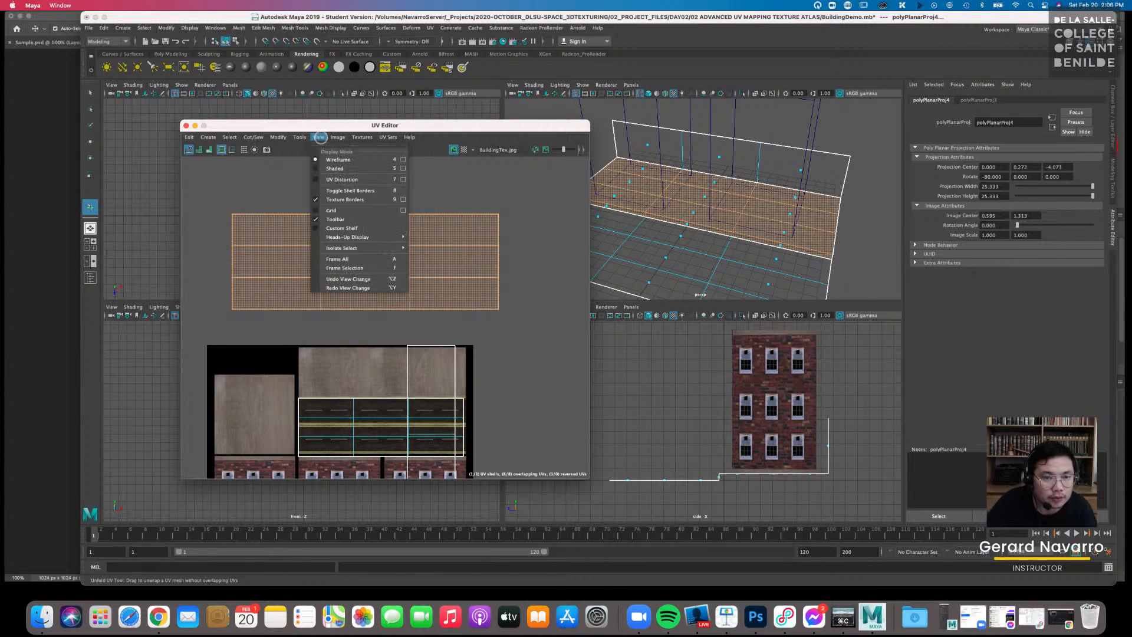
pyautogui.moveTo(337, 138)
pyautogui.moveTo(302, 138)
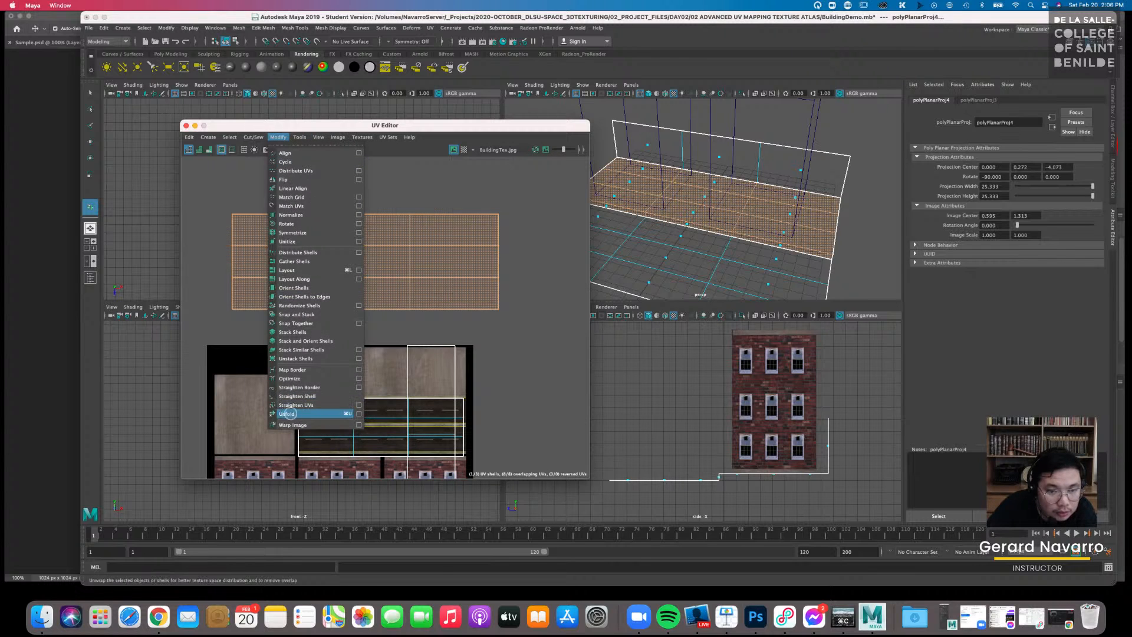
pyautogui.click(287, 413)
pyautogui.press('super+z')
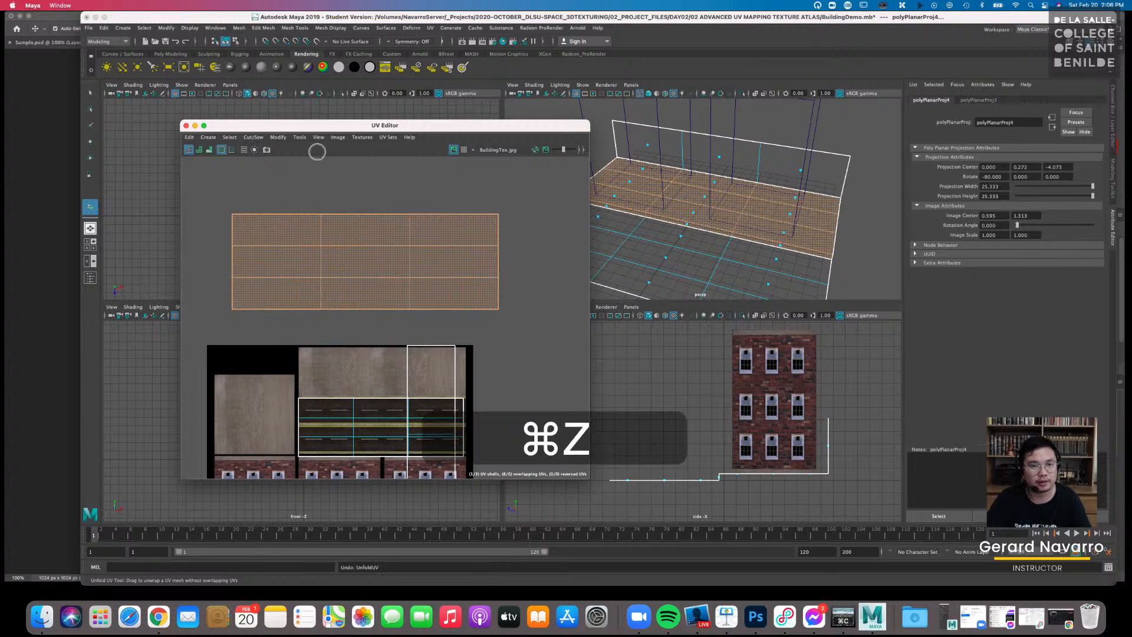
# Unfold the sidewalk UV shell so the curb faces spread out from the flat sidewalk faces
pyautogui.click(302, 137)
pyautogui.moveTo(318, 137)
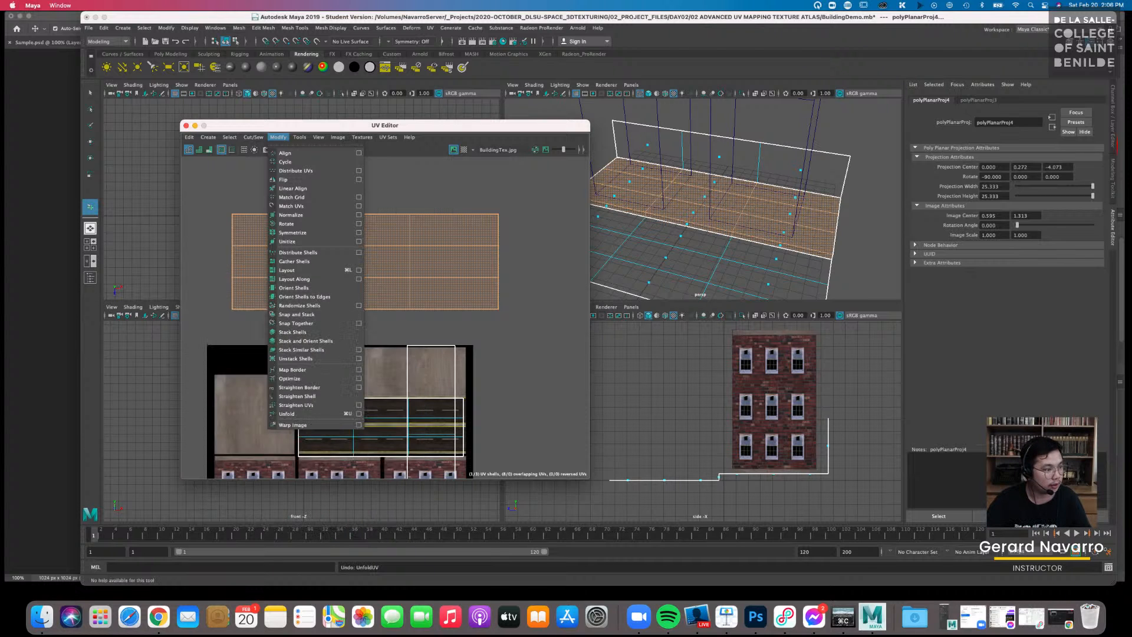
pyautogui.press('Escape')
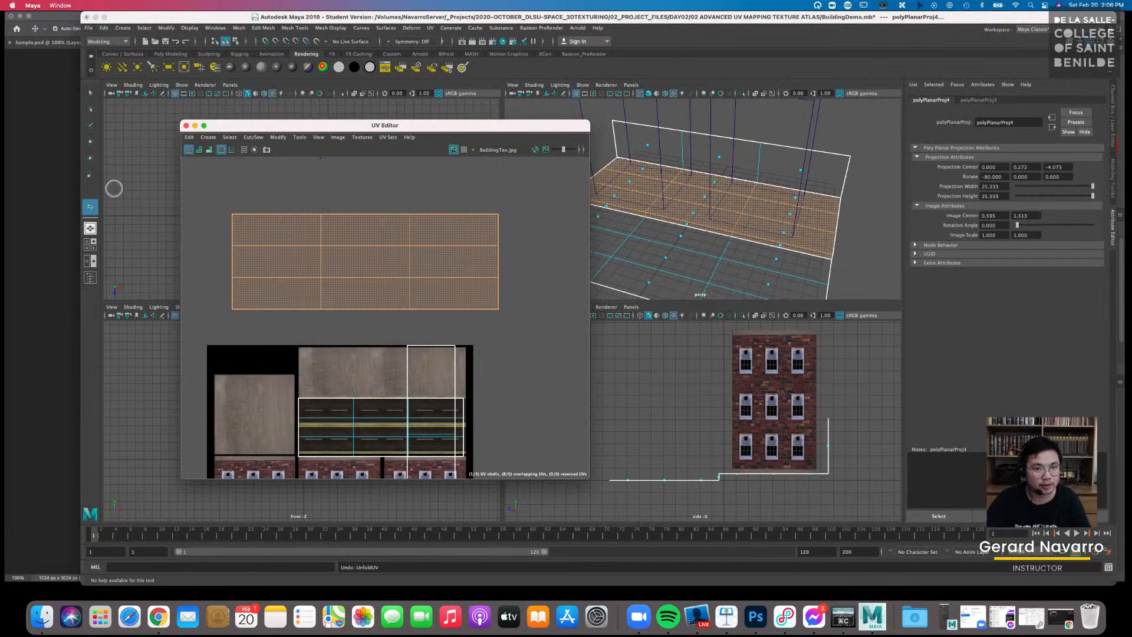
pyautogui.click(278, 137)
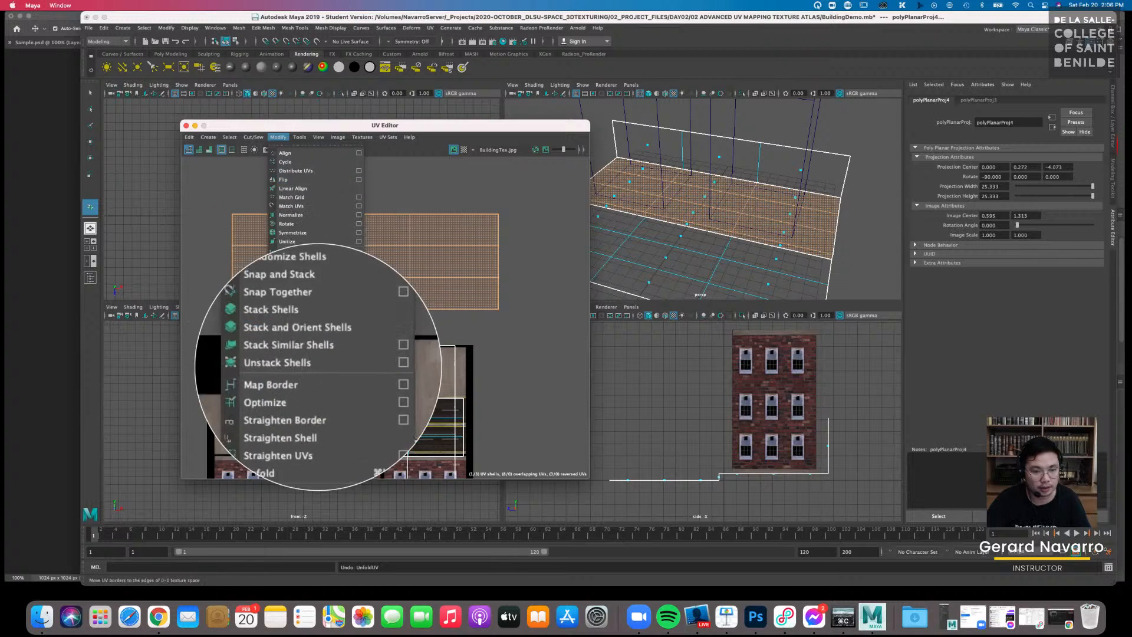
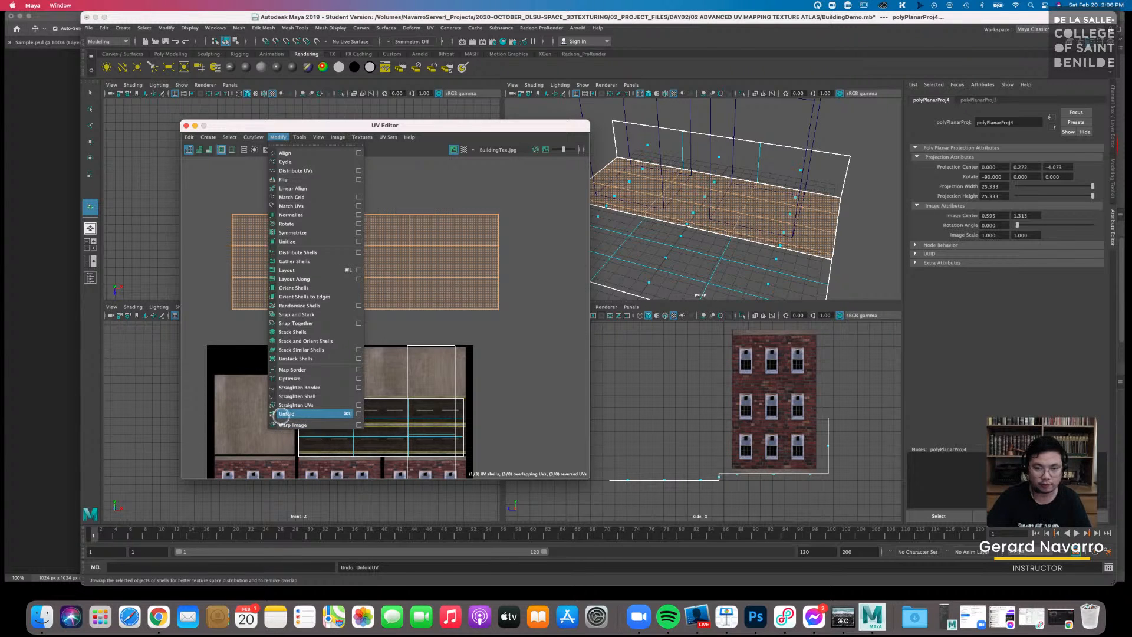
pyautogui.click(284, 414)
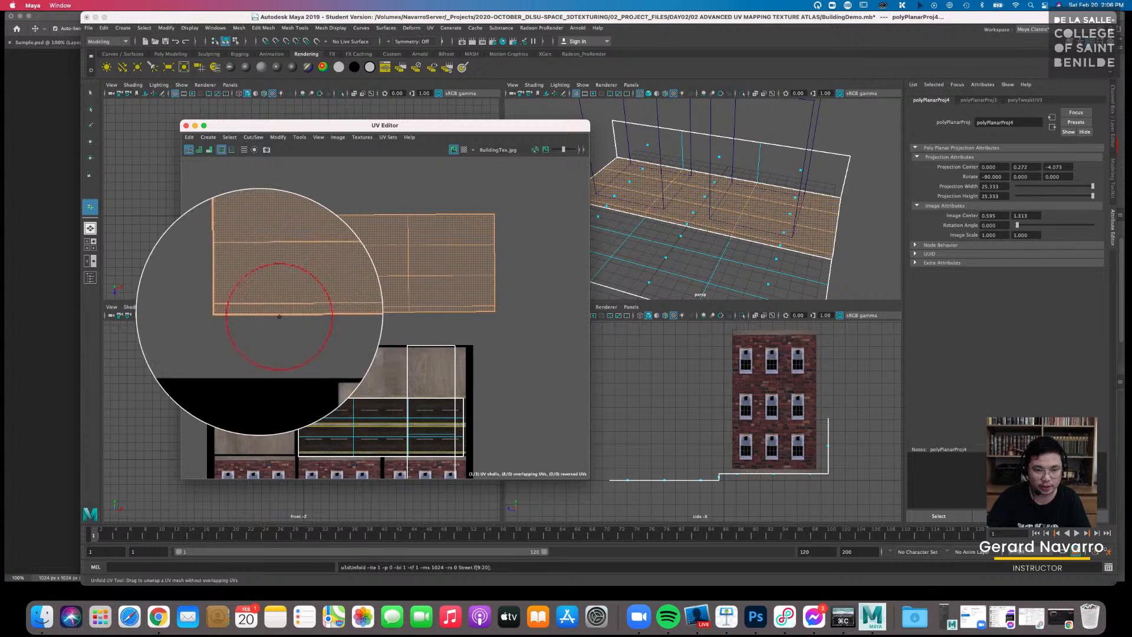
# Switch Street to edge selection, pick an edge near the sidewalk's front, and clear the selection
pyautogui.scroll(3, 729, 235)
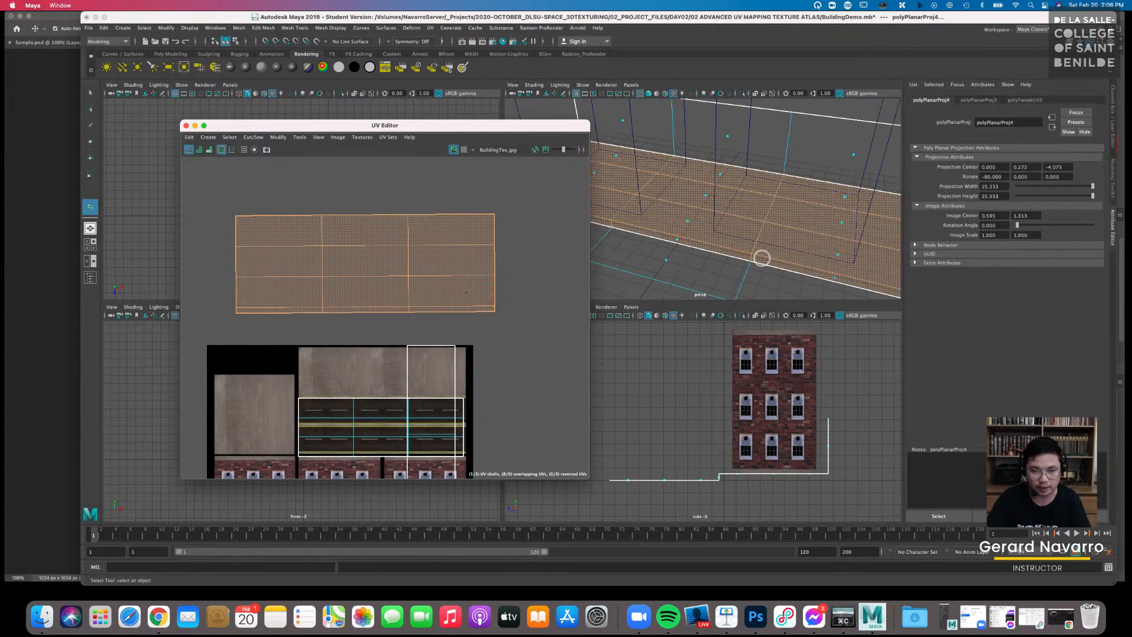
pyautogui.keyDown('alt'); pyautogui.moveTo(454, 293); pyautogui.dragTo(550, 118, button='right'); pyautogui.keyUp('alt')
pyautogui.moveTo(505, 257); pyautogui.dragTo(534, 221, button='right')
pyautogui.click(672, 271)
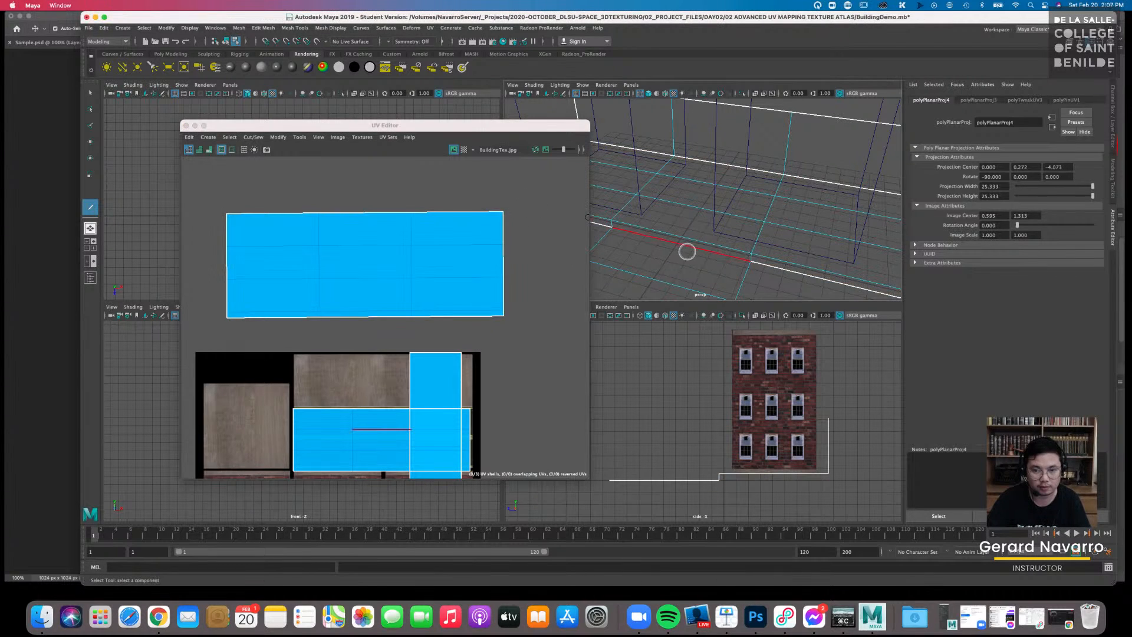
pyautogui.moveTo(467, 214); pyautogui.dragTo(508, 199, button='right')
pyautogui.scroll(-10, 592, 165)
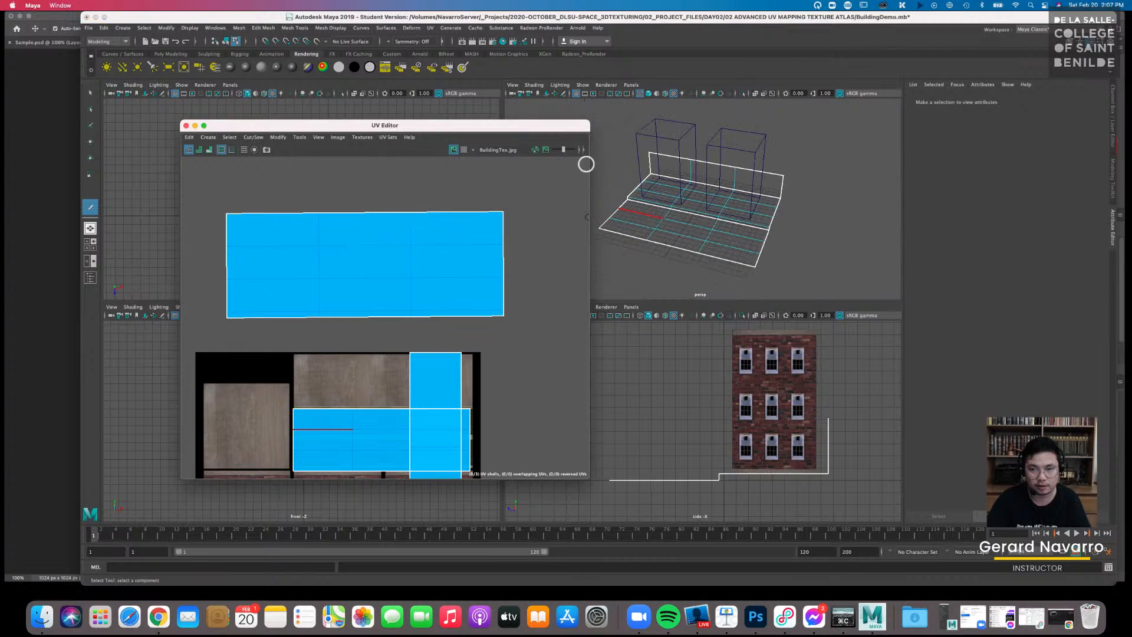
pyautogui.click(844, 197)
pyautogui.press('q')
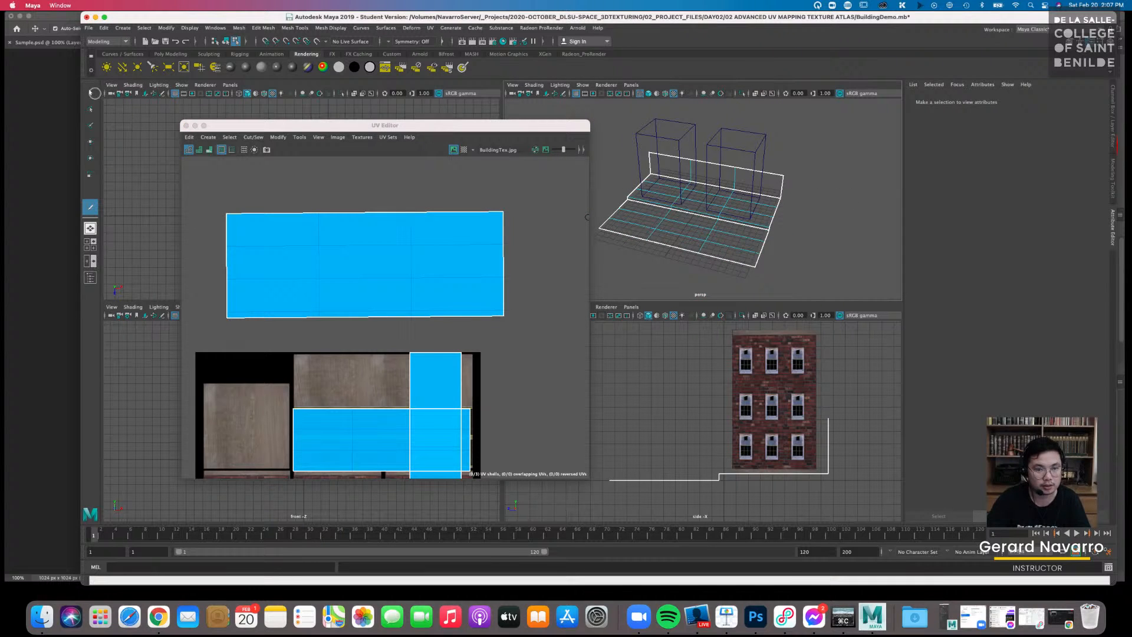
# Switch to UV selection and select all UVs of the unfolded sidewalk shell
pyautogui.moveTo(449, 234); pyautogui.dragTo(488, 233, button='right')
pyautogui.moveTo(214, 192); pyautogui.dragTo(533, 338)
pyautogui.scroll(1, 457, 332)
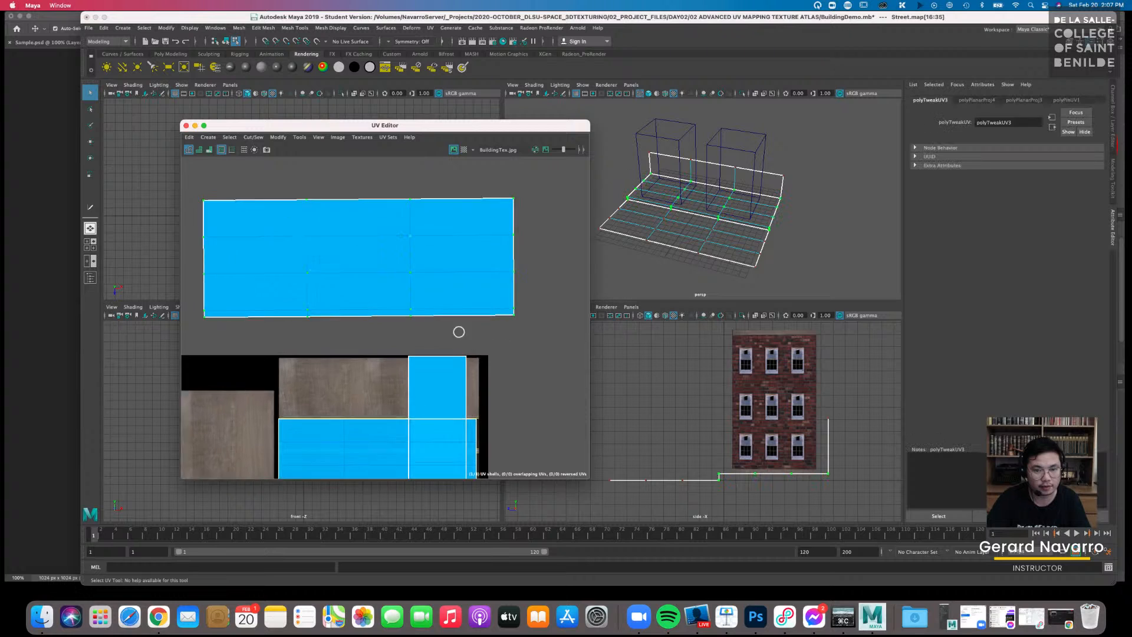
# Turn the texture image display off and back on in the UV Editor
pyautogui.click(454, 149)
pyautogui.click(454, 150)
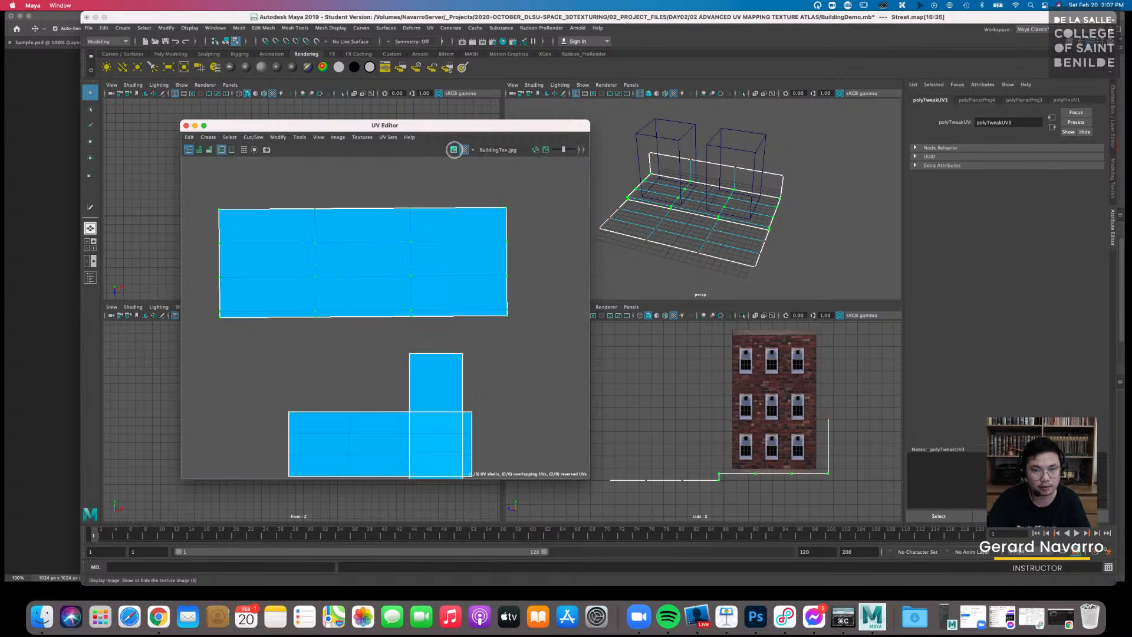
pyautogui.click(461, 150)
pyautogui.click(454, 150)
pyautogui.keyDown('alt'); pyautogui.moveTo(449, 283); pyautogui.dragTo(364, 265, button='right'); pyautogui.keyUp('alt')
pyautogui.keyDown('alt'); pyautogui.moveTo(388, 280); pyautogui.dragTo(402, 283, button='middle'); pyautogui.keyUp('alt')
pyautogui.keyDown('alt'); pyautogui.moveTo(418, 284); pyautogui.dragTo(495, 290, button='right'); pyautogui.keyUp('alt')
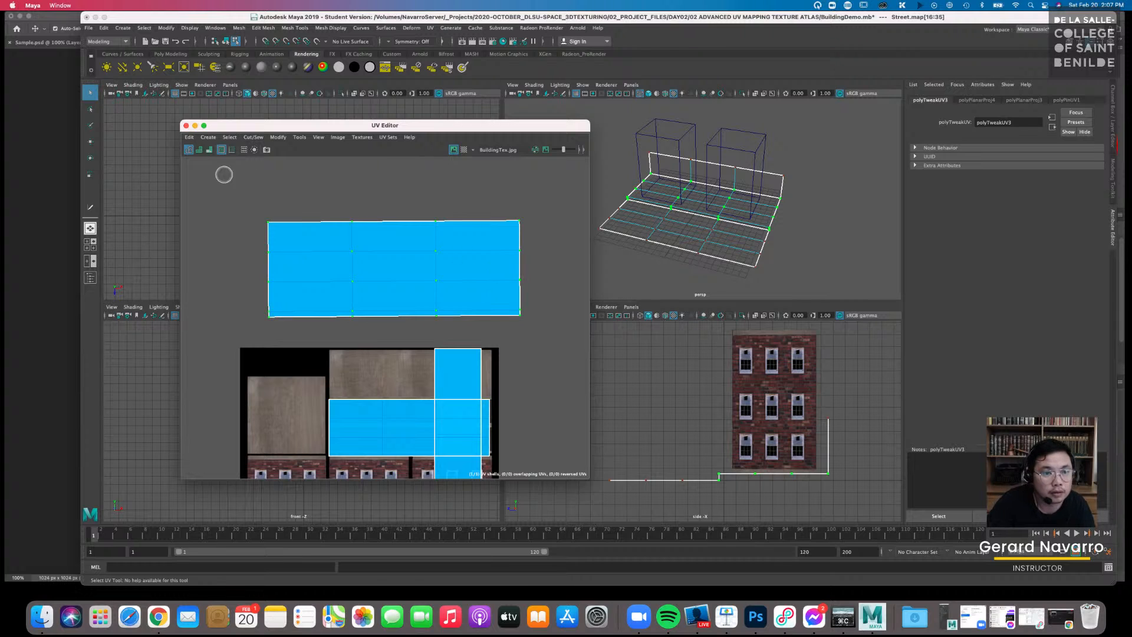
# Toggle the UV Editor's shading and texture border displays, and close and reopen the editor
pyautogui.click(201, 150)
pyautogui.click(202, 150)
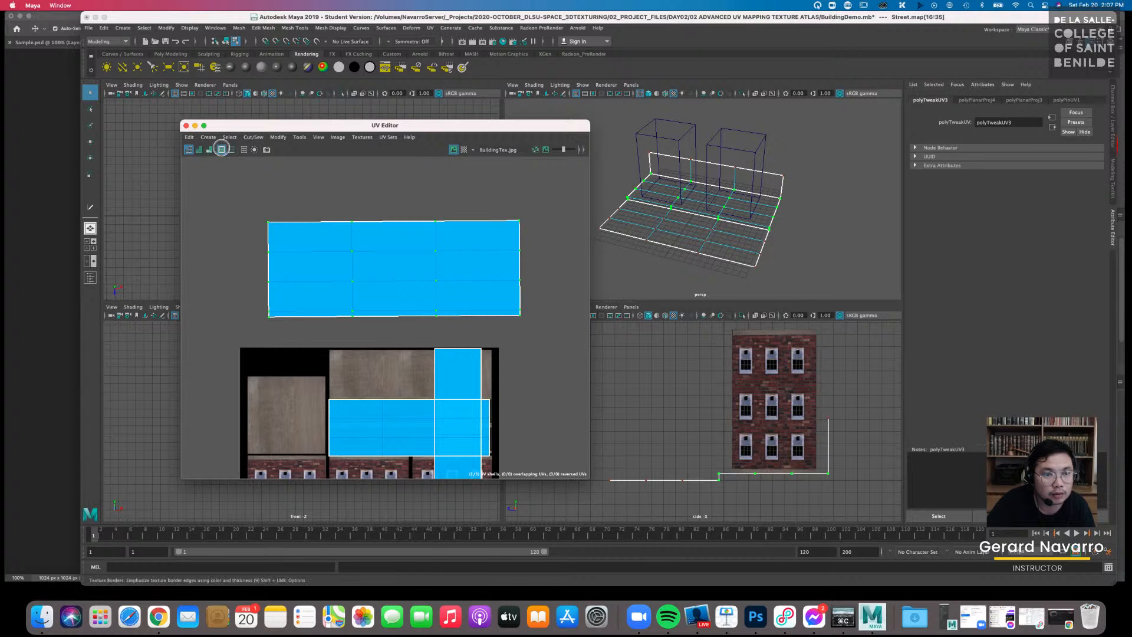
pyautogui.click(222, 149)
pyautogui.click(221, 149)
pyautogui.click(232, 149)
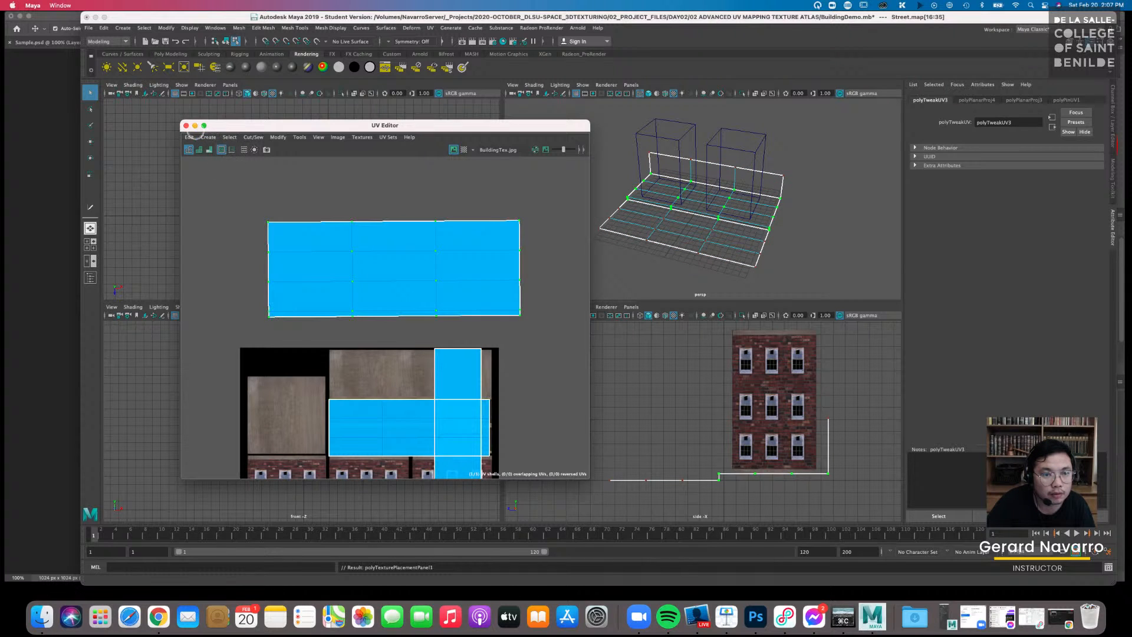
pyautogui.click(186, 125)
pyautogui.click(431, 29)
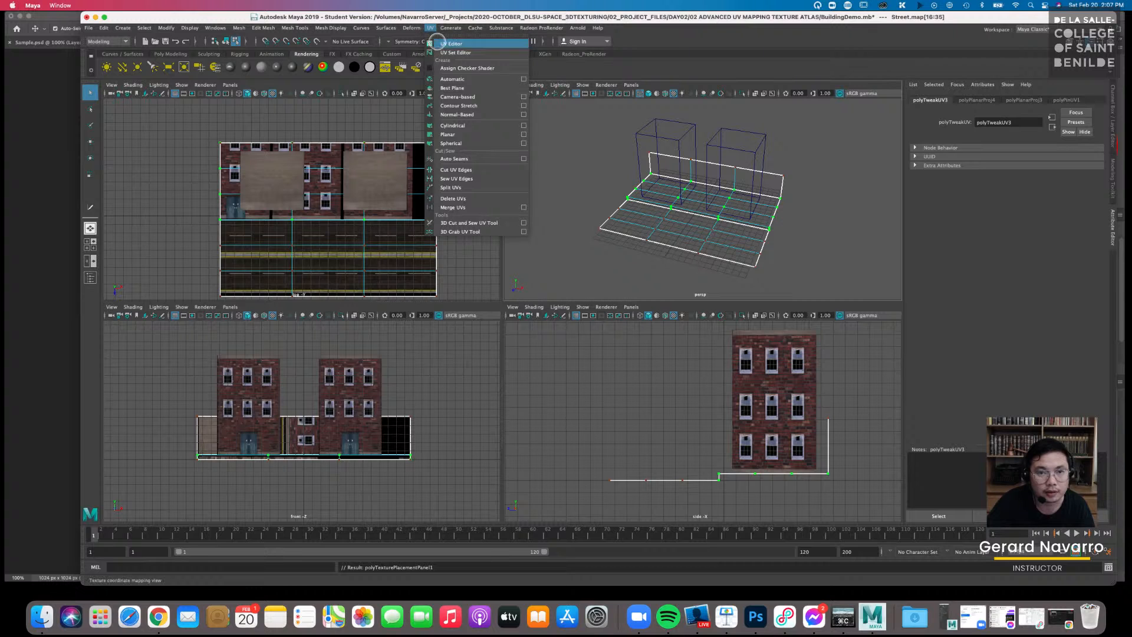
pyautogui.click(451, 44)
# Try moving the sidewalk UV shell down toward the texture atlas and undo the move
pyautogui.scroll(2, 433, 272)
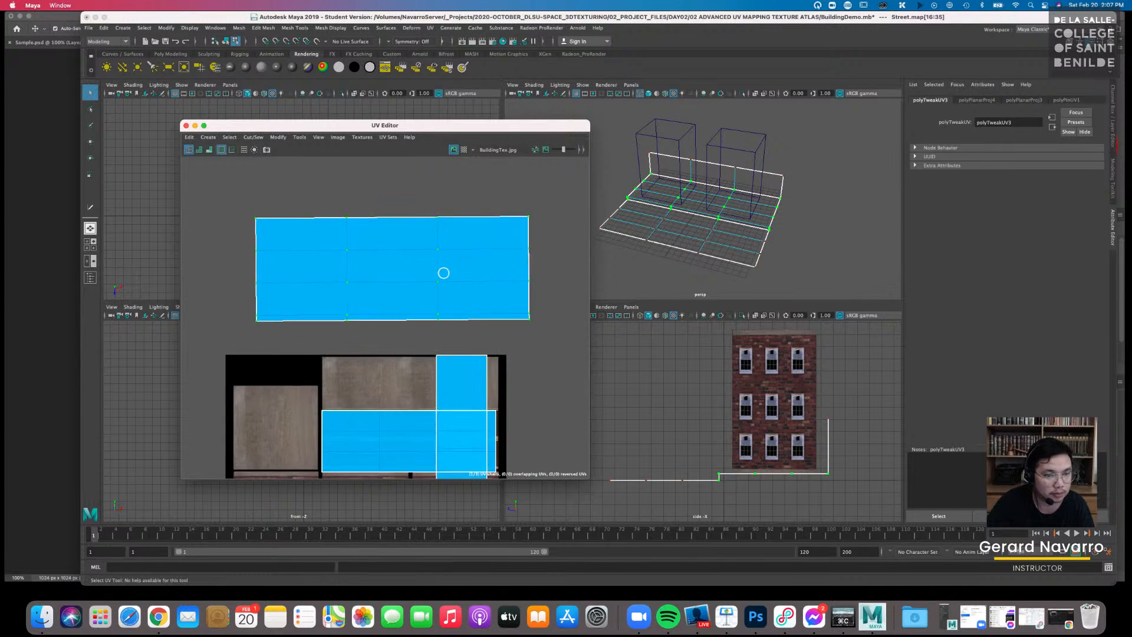
pyautogui.press('w')
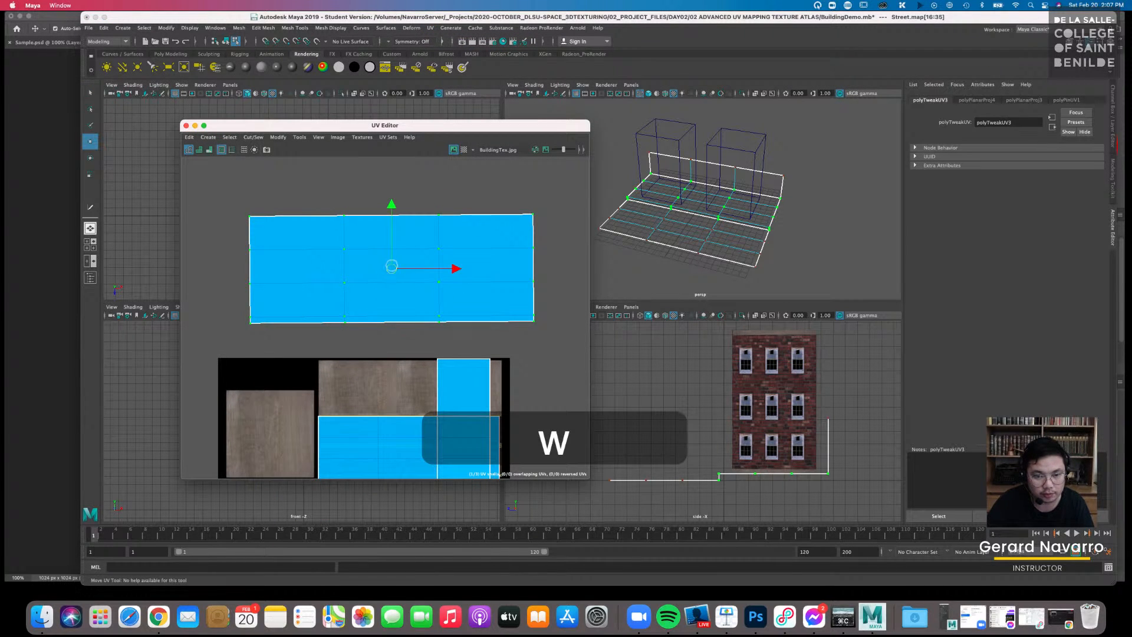
pyautogui.moveTo(392, 267); pyautogui.dragTo(389, 343)
pyautogui.press('super+z')
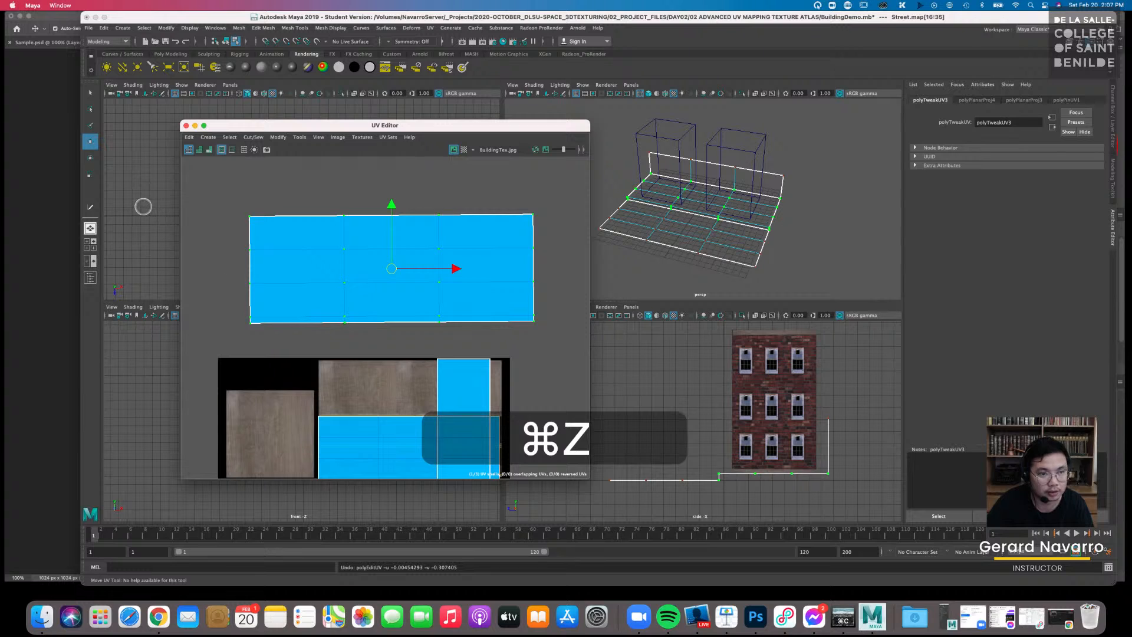
# Reselect the sidewalk UVs, return to object mode and select the Street object
pyautogui.click(462, 199)
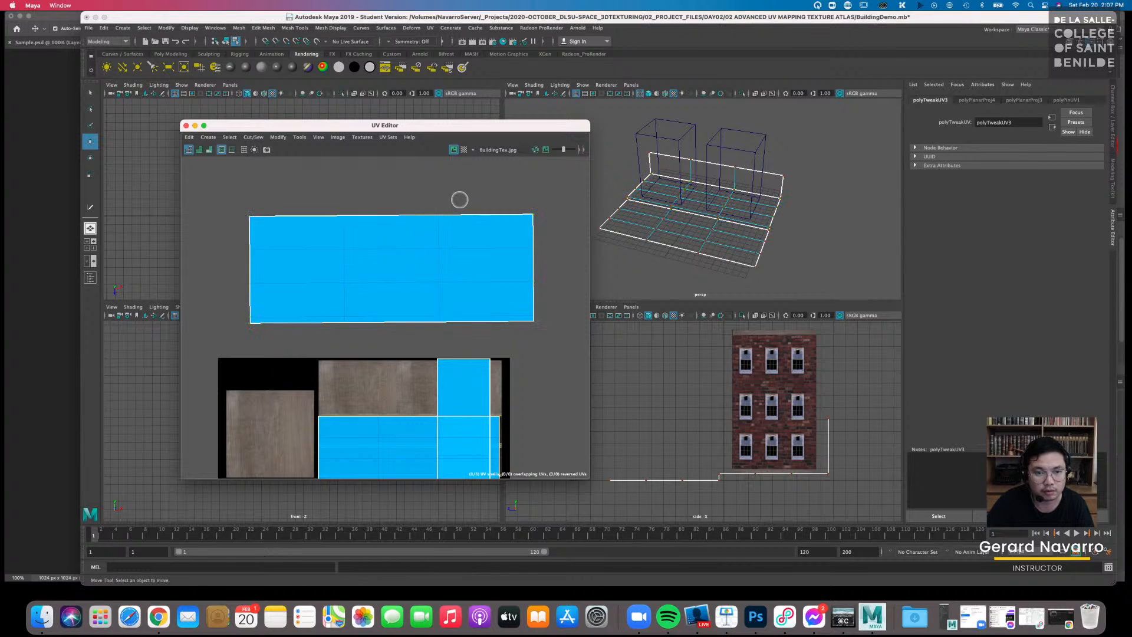
pyautogui.moveTo(218, 180); pyautogui.dragTo(560, 342)
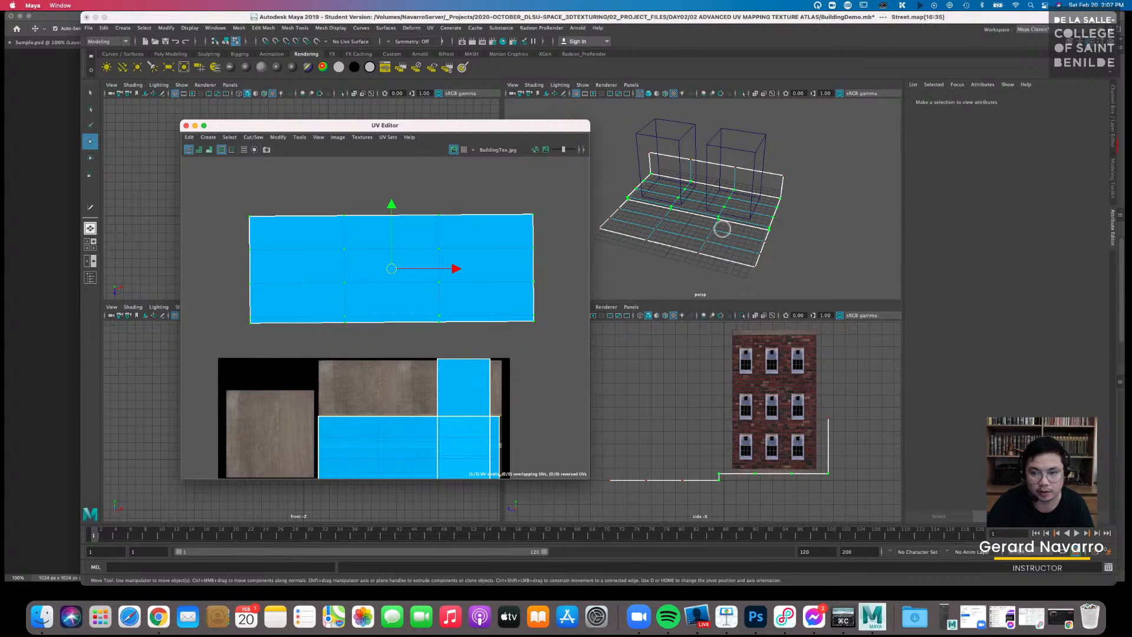
pyautogui.rightClick(721, 215)
pyautogui.moveTo(757, 205); pyautogui.dragTo(758, 205, button='right')
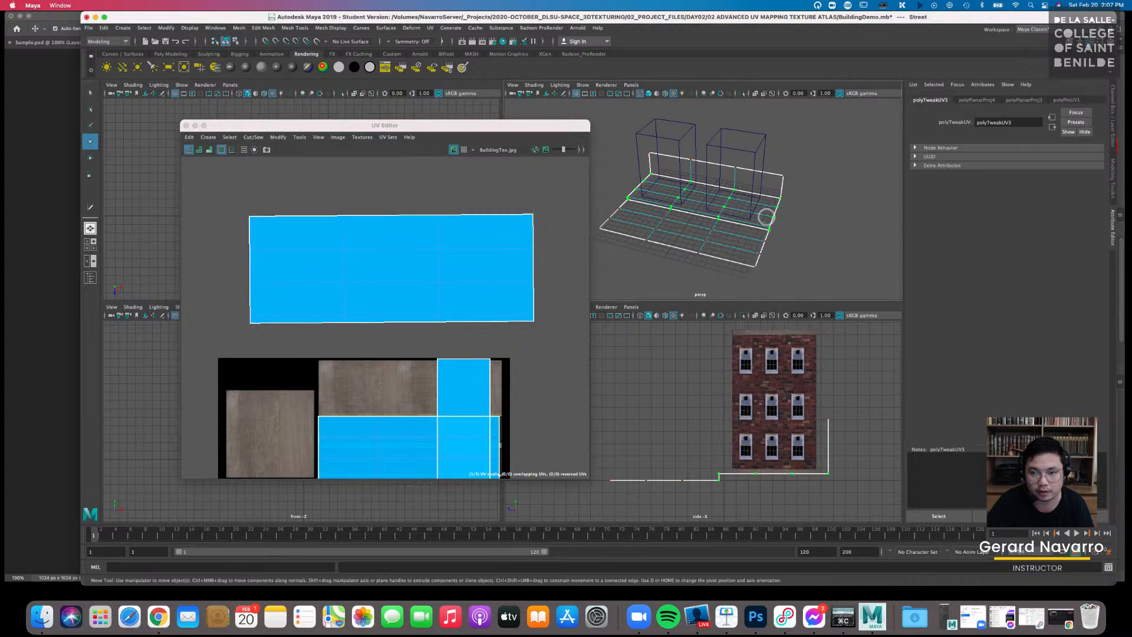
pyautogui.click(778, 213)
pyautogui.click(725, 221)
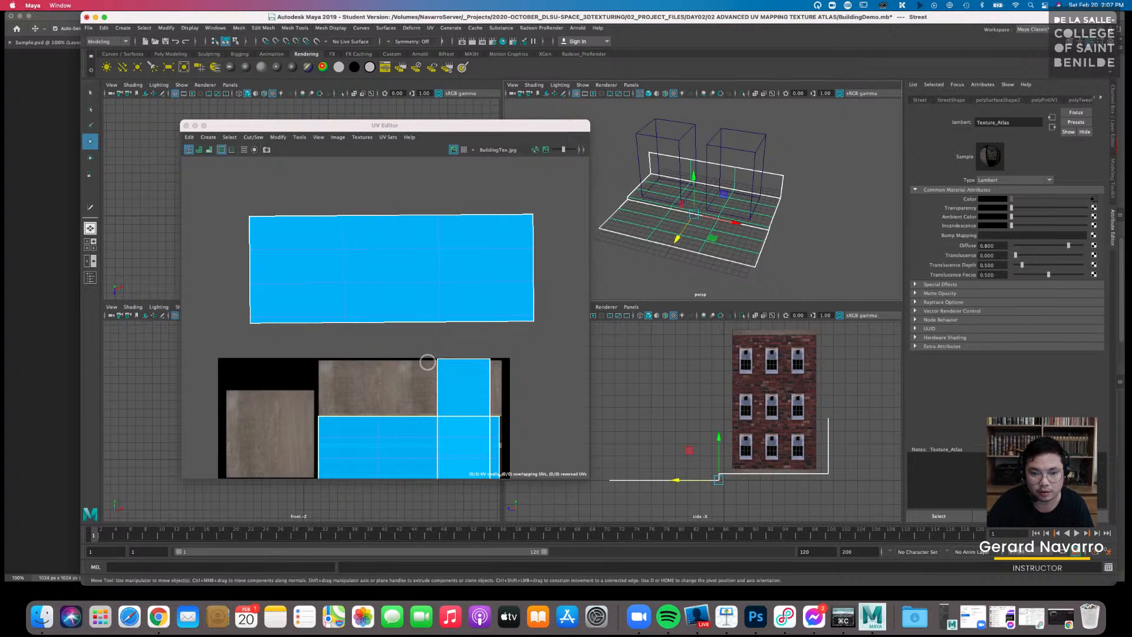
pyautogui.press('f')
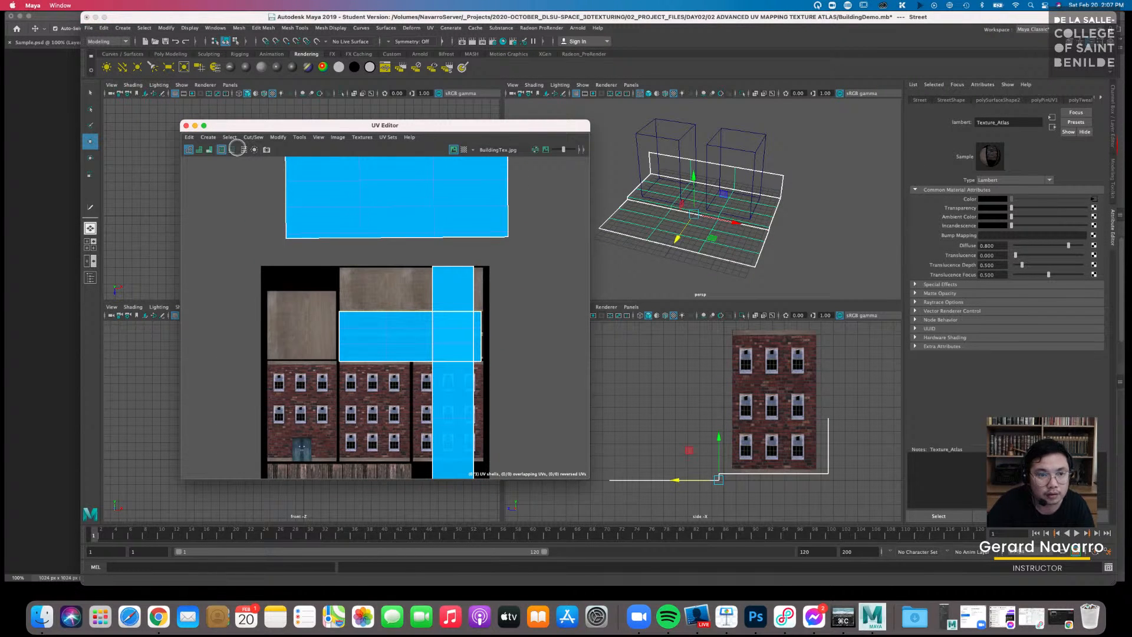
pyautogui.click(220, 151)
pyautogui.click(221, 151)
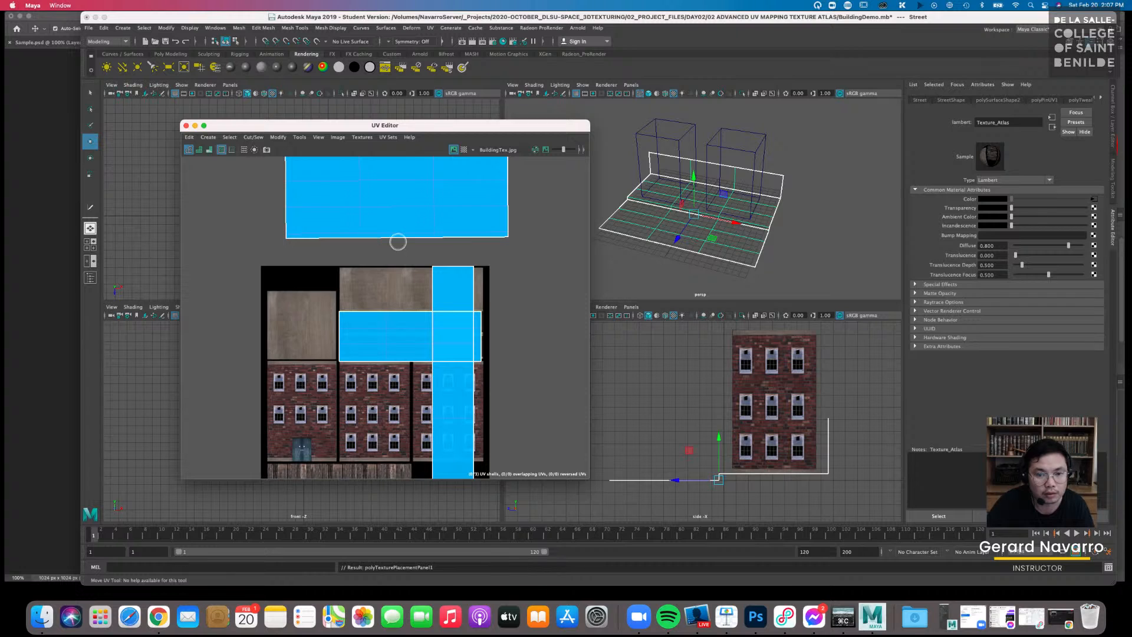
# Select all UVs of the sidewalk shell, try moving them down toward the atlas, and undo the move
pyautogui.keyDown('alt'); pyautogui.moveTo(398, 242); pyautogui.dragTo(365, 306, button='middle'); pyautogui.keyUp('alt')
pyautogui.moveTo(370, 283); pyautogui.dragTo(414, 285, button='right')
pyautogui.moveTo(208, 201); pyautogui.dragTo(482, 314)
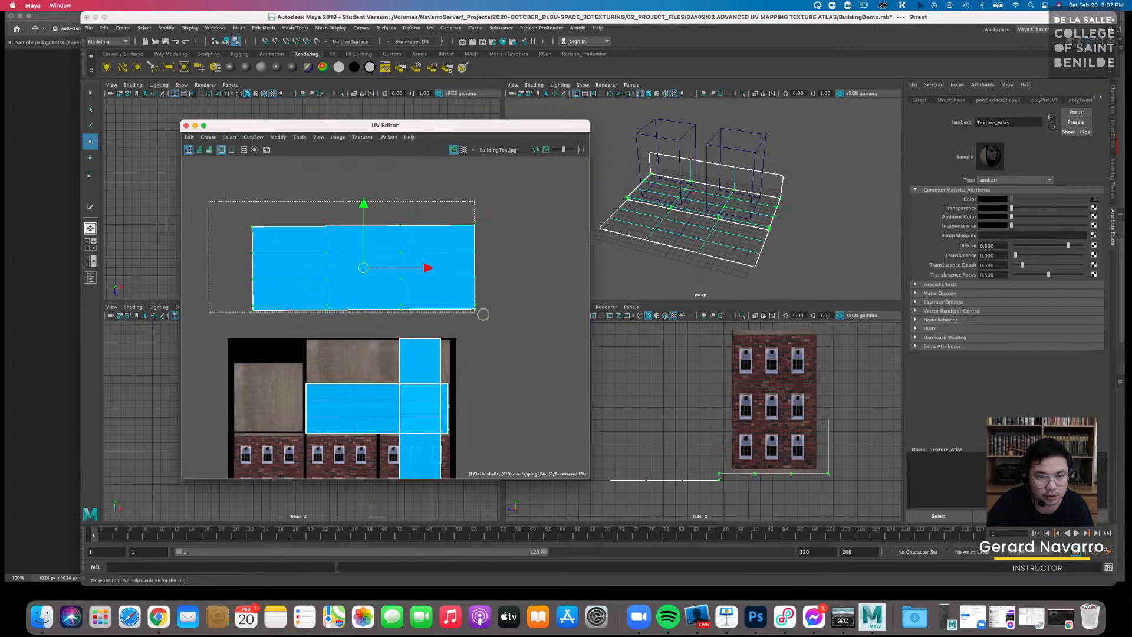
pyautogui.moveTo(361, 268); pyautogui.dragTo(365, 287)
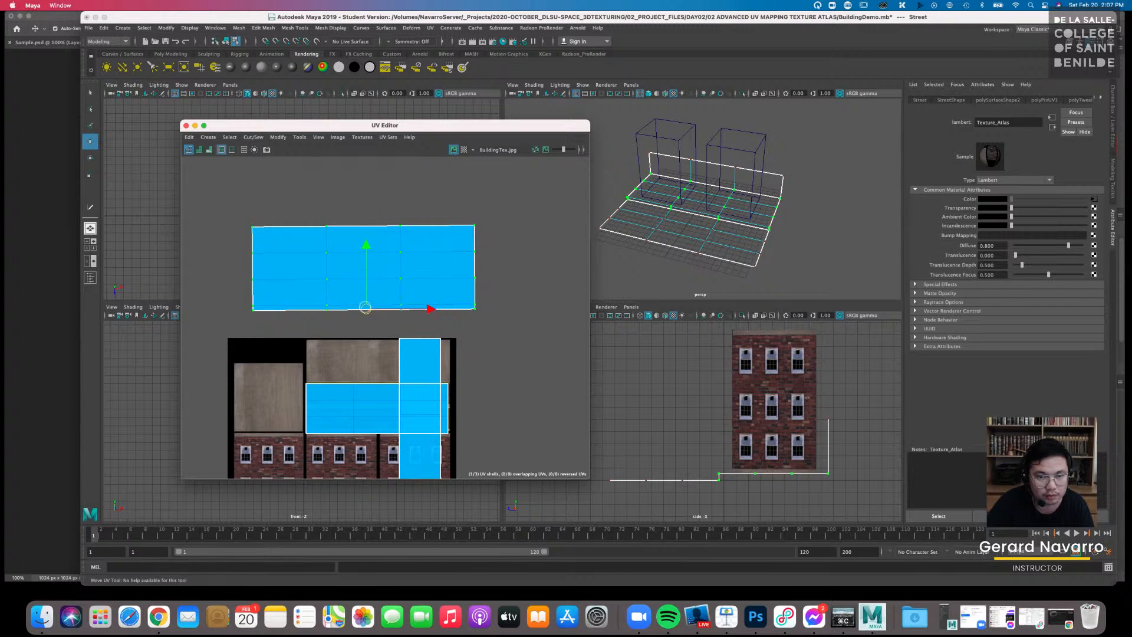
pyautogui.press('super+z')
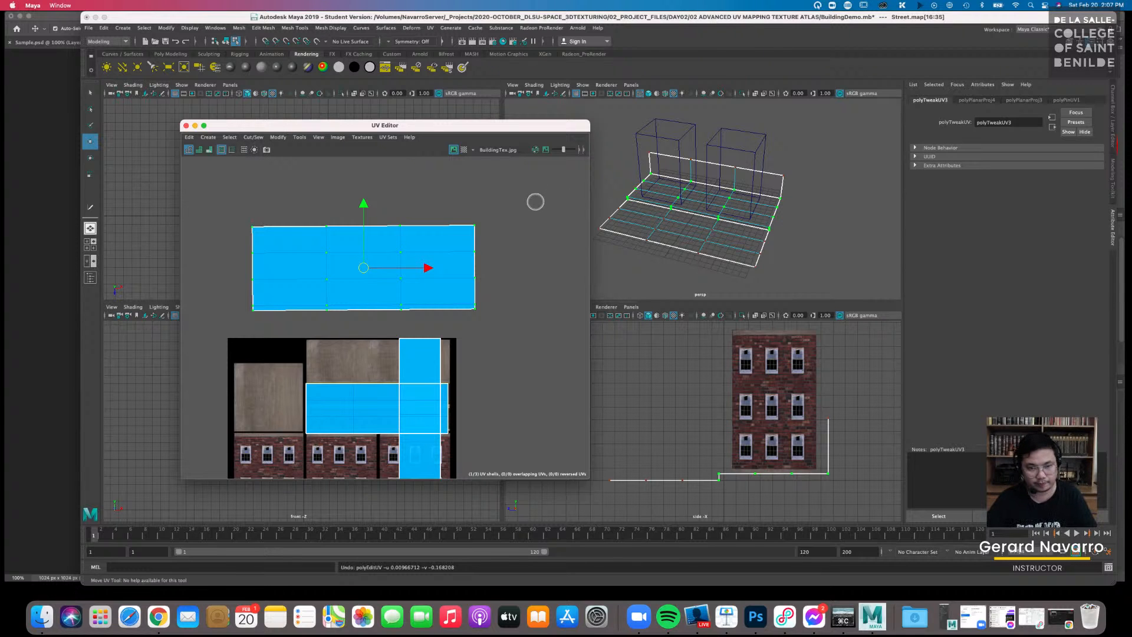
# Undo the recent selection changes back to the sidewalk's edge selection with unshaded UV shells
pyautogui.press('super+z')
pyautogui.press('super+z')
pyautogui.press('super+z')
pyautogui.press('super+z')
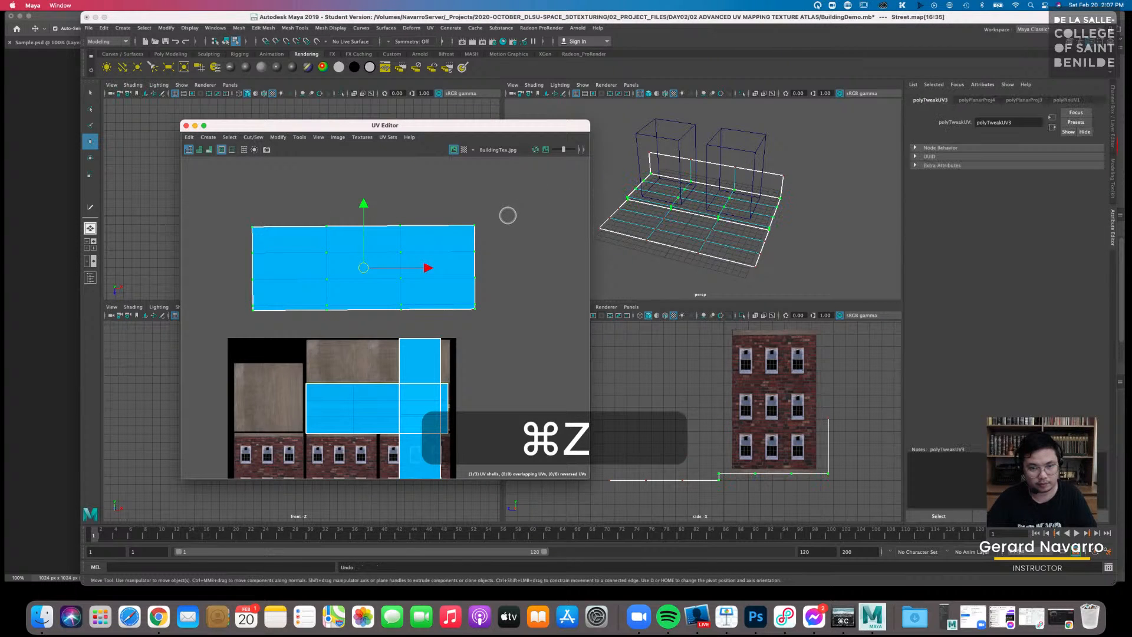
pyautogui.press('super+z')
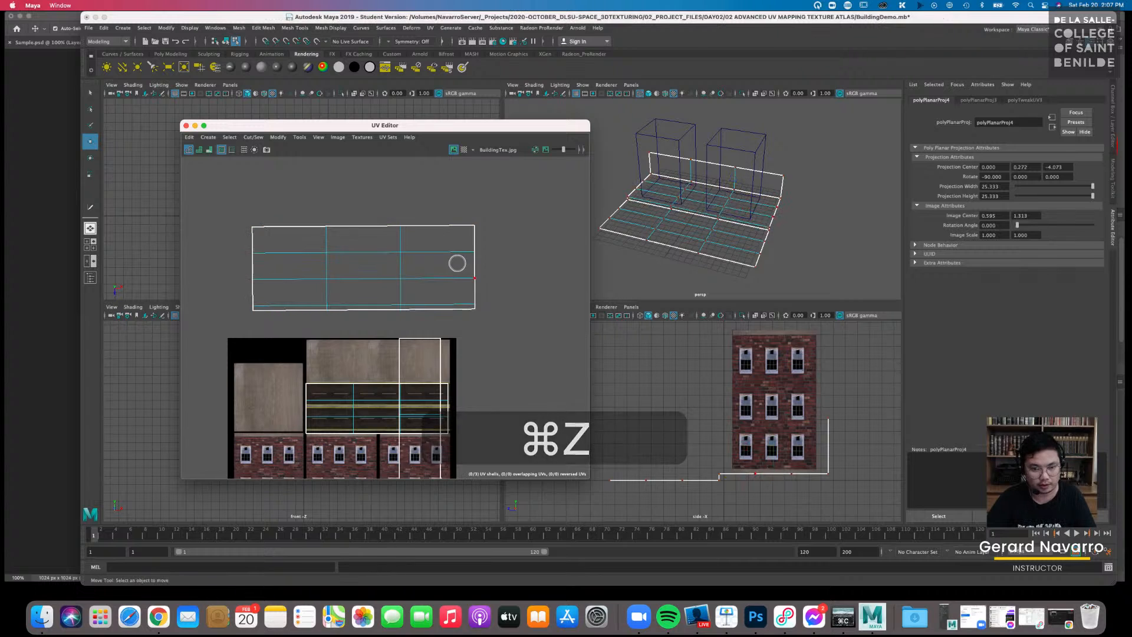
# Select all UVs of the sidewalk shell and move it down over the concrete area of the texture atlas
pyautogui.scroll(2, 462, 254)
pyautogui.rightClick(462, 254)
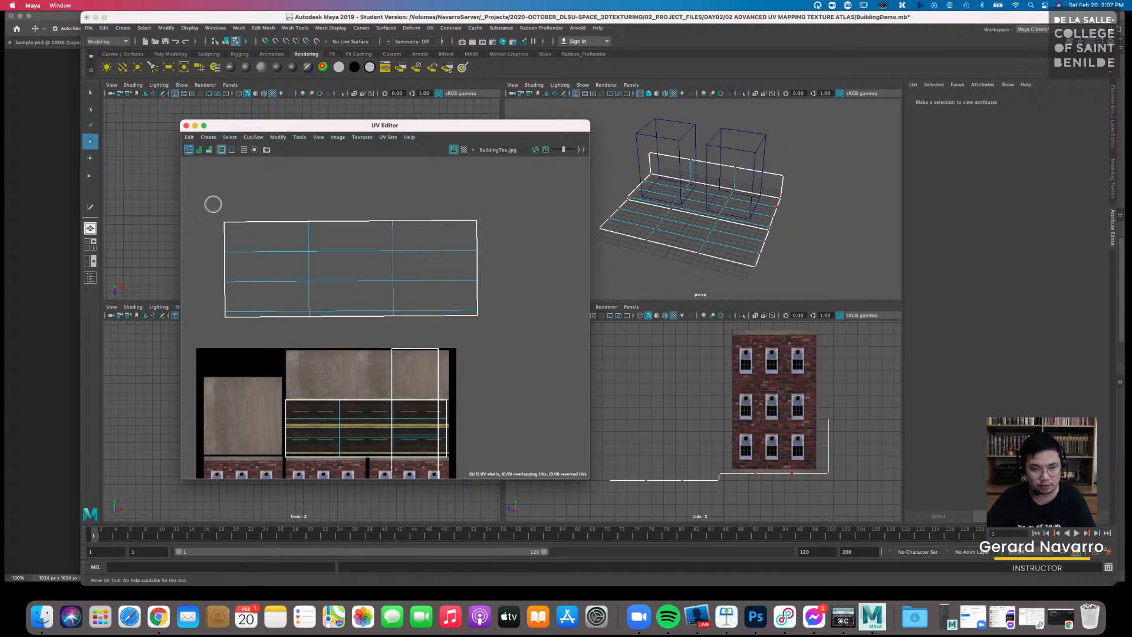
pyautogui.moveTo(212, 202); pyautogui.dragTo(499, 326)
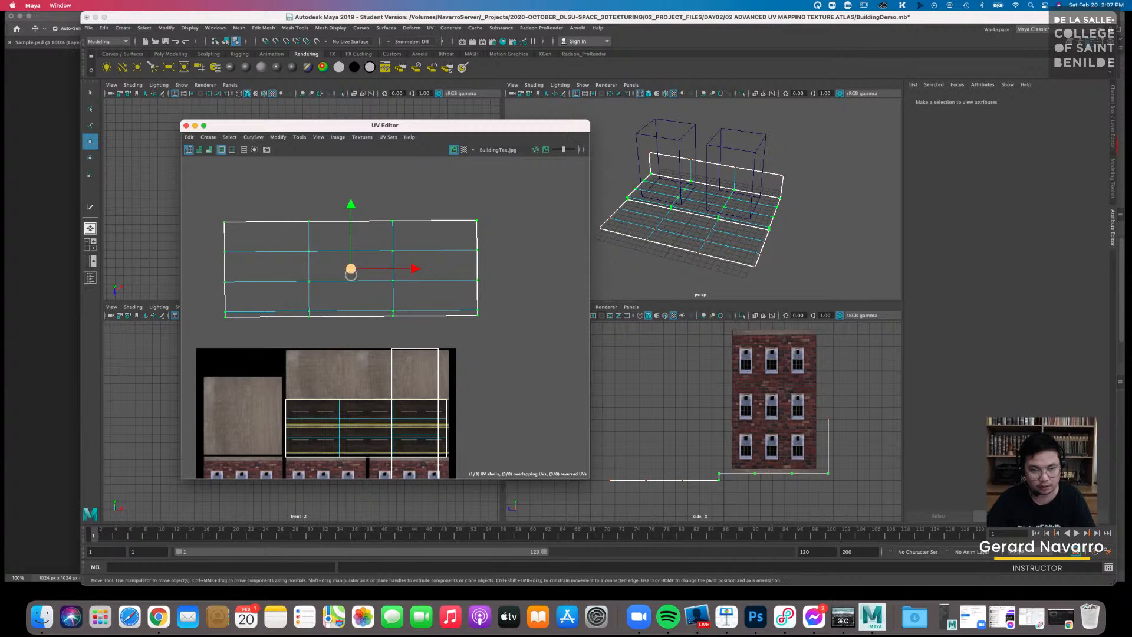
pyautogui.moveTo(350, 273); pyautogui.dragTo(366, 367)
pyautogui.scroll(3, 447, 361)
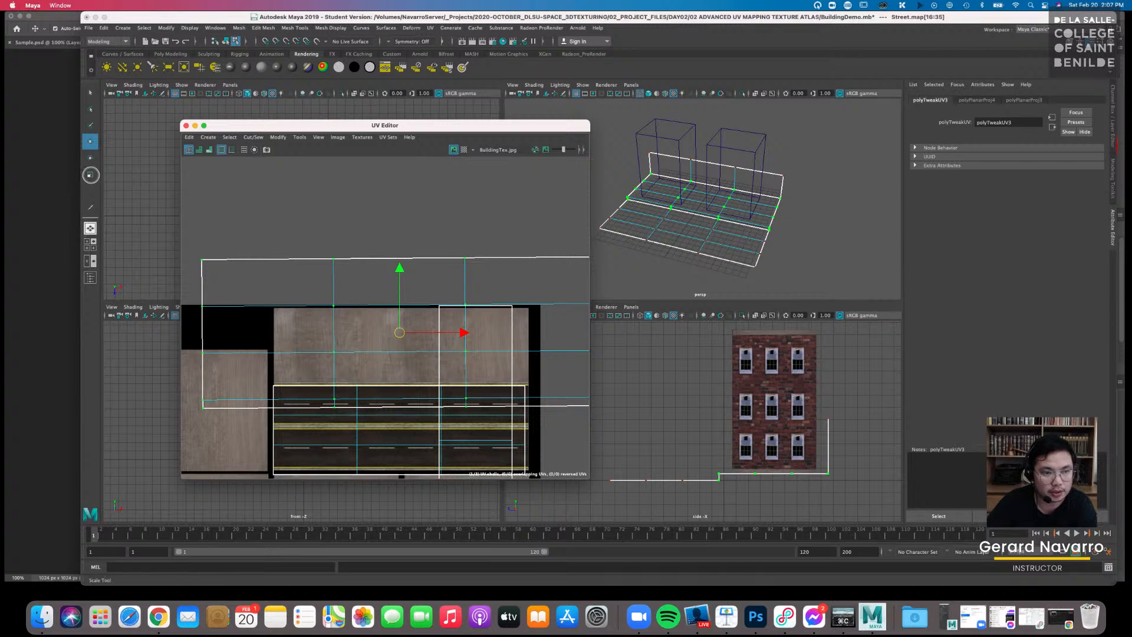
# Scale the sidewalk UV shell down uniformly to about the height of the atlas's concrete area
pyautogui.press('r')
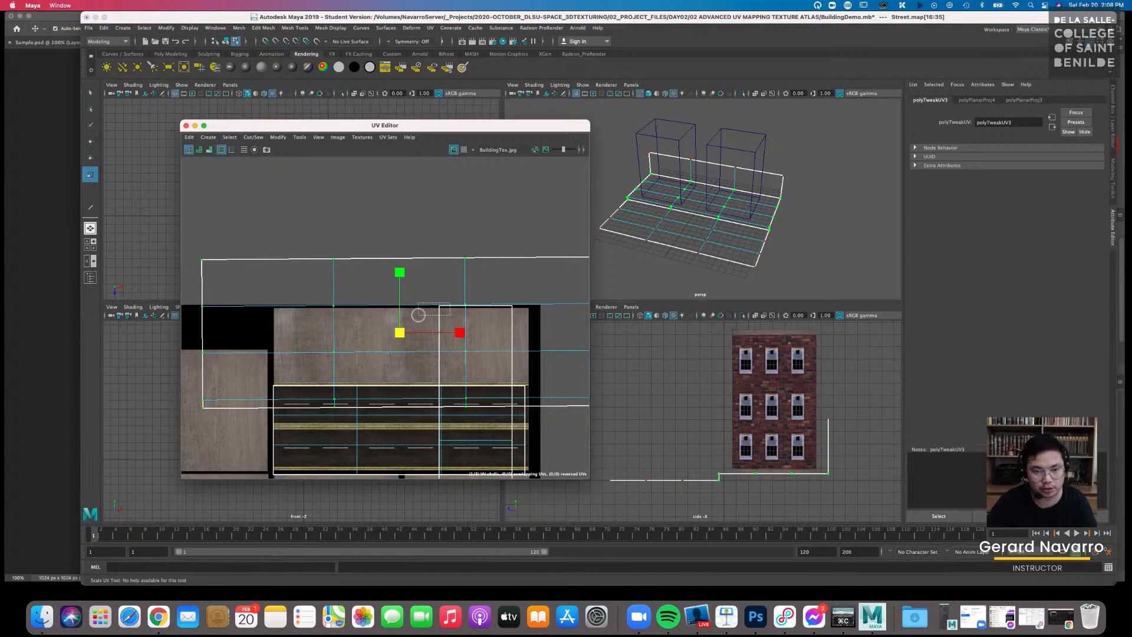
pyautogui.press('super+z')
pyautogui.press('super+z')
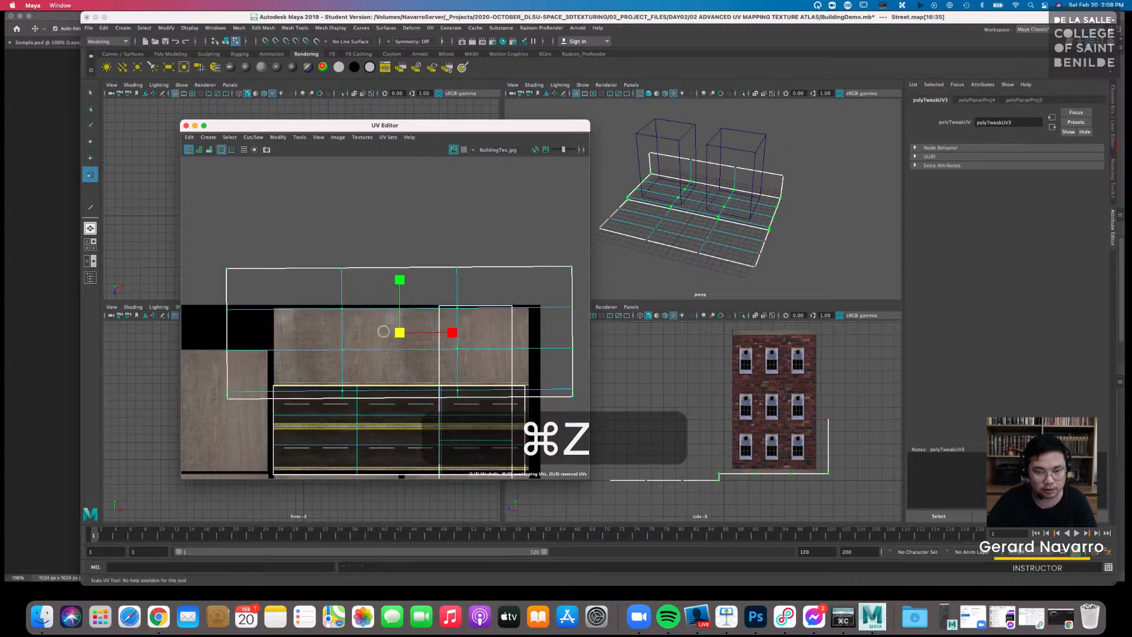
pyautogui.moveTo(383, 331)
pyautogui.mouseDown()
pyautogui.moveTo(361, 334)
pyautogui.moveTo(374, 334)
pyautogui.mouseUp()
pyautogui.keyDown('alt'); pyautogui.moveTo(389, 331); pyautogui.dragTo(390, 293, button='middle'); pyautogui.keyUp('alt')
pyautogui.keyDown('alt'); pyautogui.moveTo(391, 293); pyautogui.dragTo(471, 310, button='right'); pyautogui.keyUp('alt')
# Display textures in the perspective view and examine the street and sidewalk up close
pyautogui.keyDown('alt'); pyautogui.moveTo(734, 233); pyautogui.dragTo(759, 225, button='middle'); pyautogui.keyUp('alt')
pyautogui.press('6')
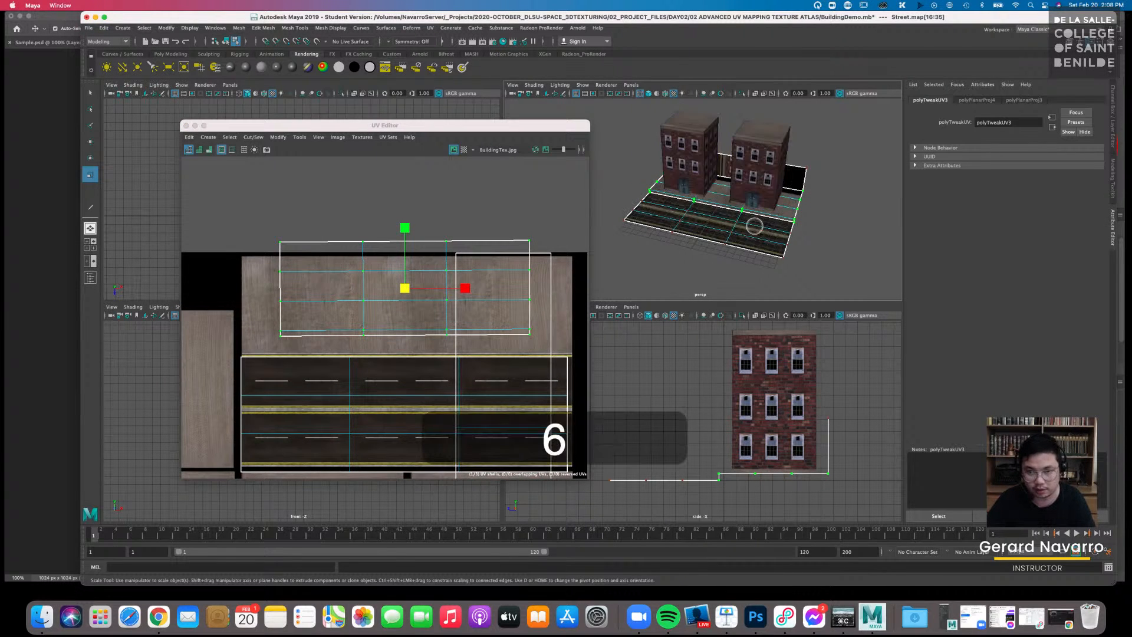
pyautogui.keyDown('alt'); pyautogui.moveTo(753, 227); pyautogui.dragTo(725, 224); pyautogui.keyUp('alt')
pyautogui.keyDown('alt'); pyautogui.moveTo(726, 225); pyautogui.dragTo(819, 270, button='right'); pyautogui.keyUp('alt')
pyautogui.keyDown('alt'); pyautogui.moveTo(819, 271); pyautogui.dragTo(767, 272); pyautogui.keyUp('alt')
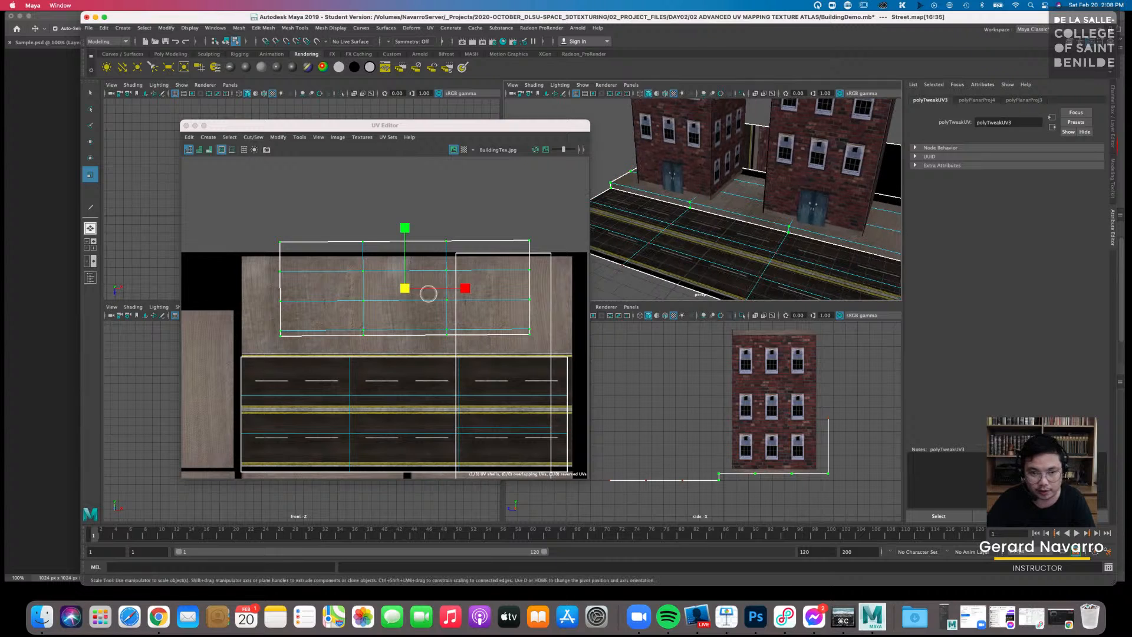
# Widen the sidewalk UV shell across the concrete texture and nudge it into place just above the road area
pyautogui.keyDown('alt'); pyautogui.moveTo(430, 291); pyautogui.dragTo(397, 291, button='middle'); pyautogui.keyUp('alt')
pyautogui.press('w')
pyautogui.moveTo(382, 227); pyautogui.dragTo(382, 243)
pyautogui.press('r')
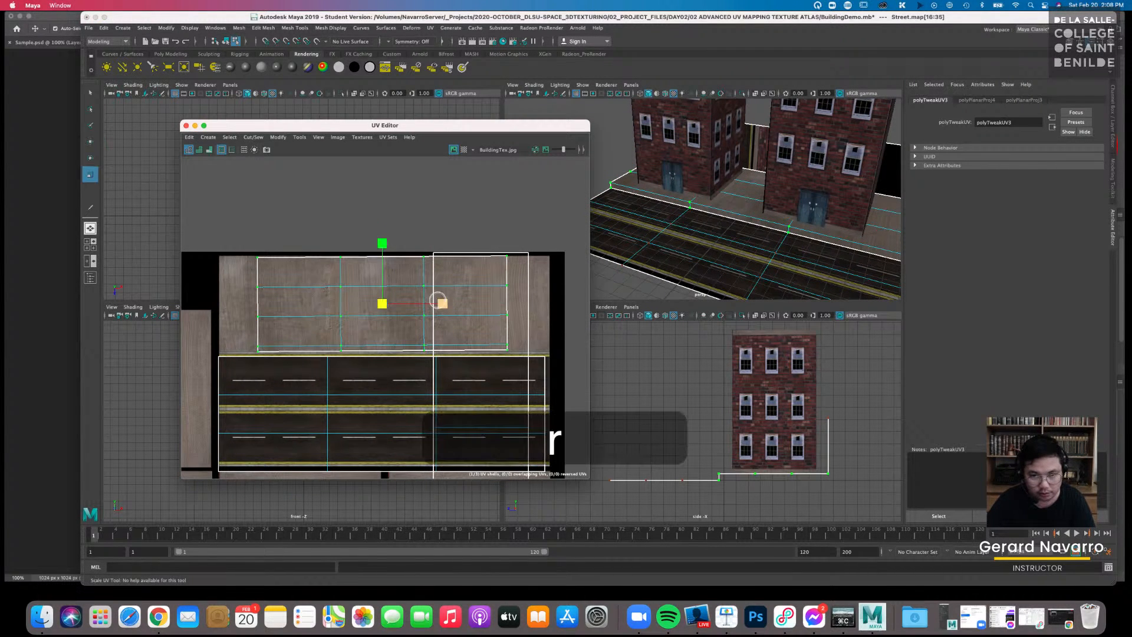
pyautogui.moveTo(443, 303); pyautogui.dragTo(459, 308)
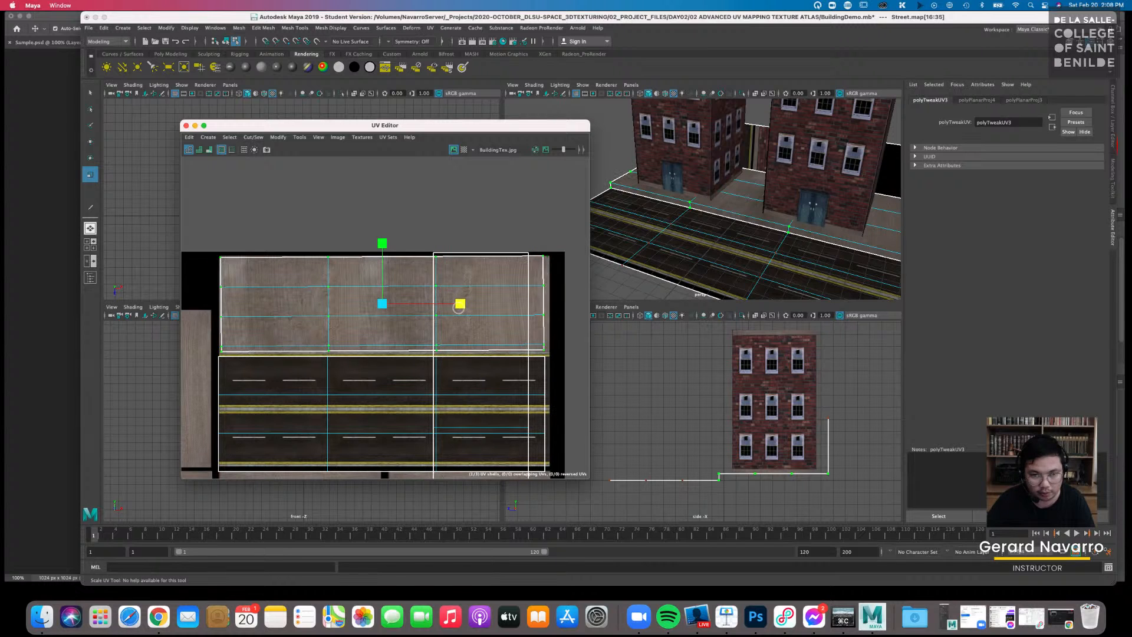
pyautogui.press('e')
pyautogui.press('w')
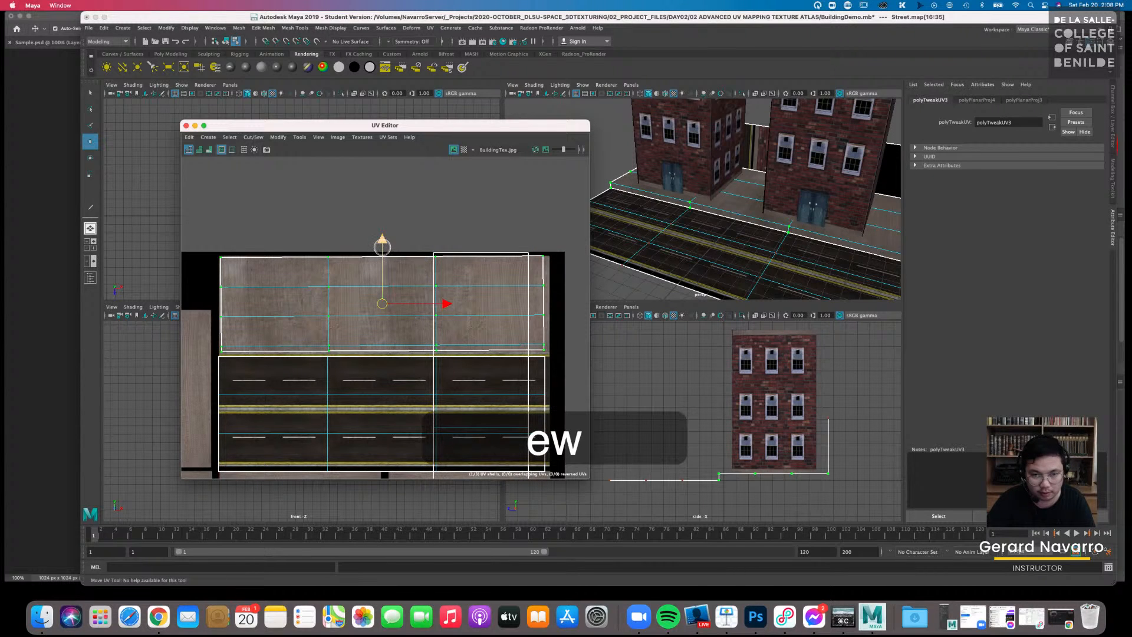
pyautogui.moveTo(382, 246); pyautogui.dragTo(383, 248)
pyautogui.moveTo(445, 304); pyautogui.dragTo(448, 304)
# Return to object mode, clear the selection, and examine the textured street and buildings from different angles
pyautogui.keyDown('alt'); pyautogui.moveTo(805, 256); pyautogui.dragTo(759, 216); pyautogui.keyUp('alt')
pyautogui.moveTo(759, 216); pyautogui.dragTo(808, 199, button='right')
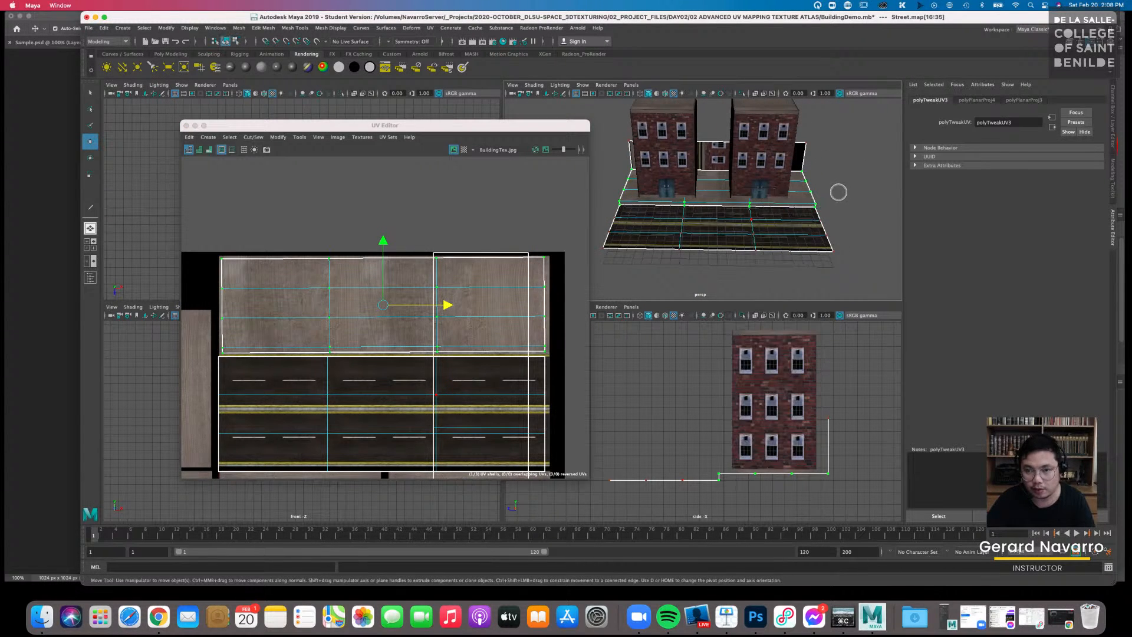
pyautogui.click(839, 192)
pyautogui.keyDown('alt'); pyautogui.moveTo(838, 195); pyautogui.dragTo(807, 206); pyautogui.keyUp('alt')
pyautogui.keyDown('alt'); pyautogui.moveTo(766, 202); pyautogui.dragTo(768, 245, button='middle'); pyautogui.keyUp('alt')
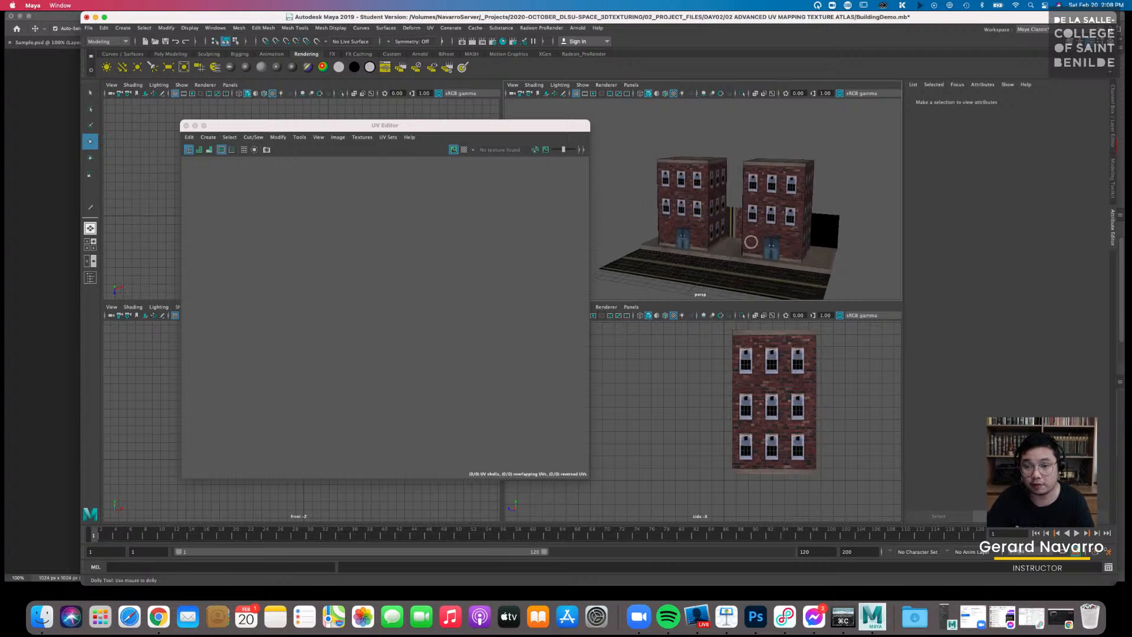
pyautogui.moveTo(752, 242)
pyautogui.keyDown('alt'); pyautogui.mouseDown(button='right')
pyautogui.moveTo(793, 248)
pyautogui.moveTo(735, 245)
pyautogui.mouseUp(button='right'); pyautogui.keyUp('alt')
# Select the Street in wireframe display, switch to face selection, and select its three upright back-wall faces
pyautogui.click(741, 251)
pyautogui.moveTo(749, 245)
pyautogui.keyDown('alt'); pyautogui.mouseDown()
pyautogui.moveTo(739, 249)
pyautogui.moveTo(763, 250)
pyautogui.mouseUp(); pyautogui.keyUp('alt')
pyautogui.press('4')
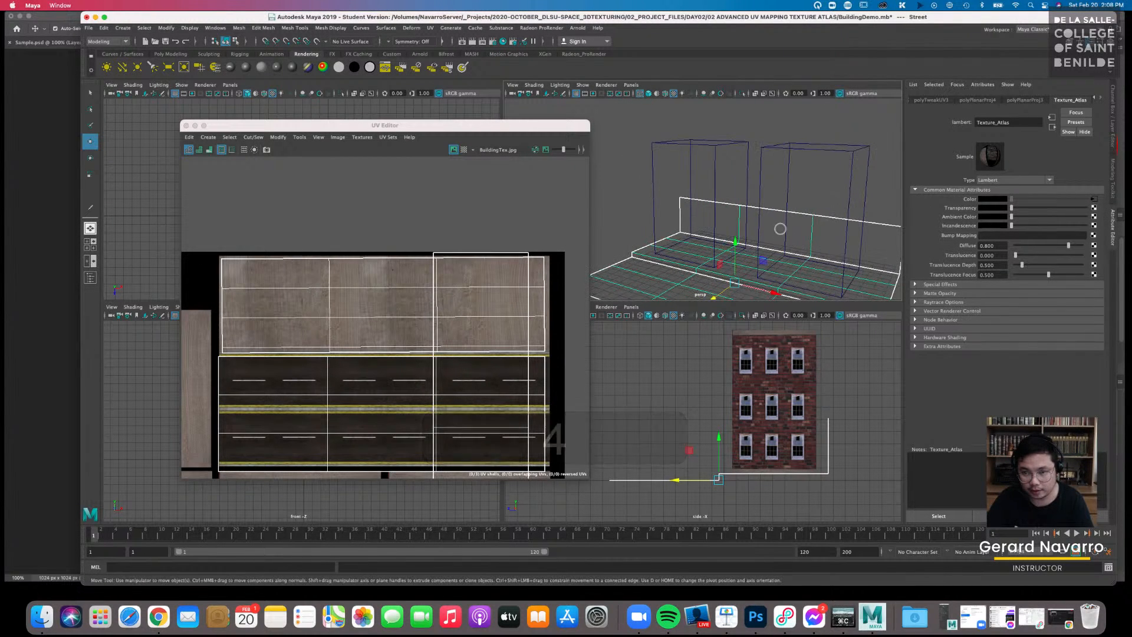
pyautogui.moveTo(780, 228); pyautogui.dragTo(780, 250, button='right')
pyautogui.keyDown('alt'); pyautogui.moveTo(652, 229); pyautogui.dragTo(675, 217); pyautogui.keyUp('alt')
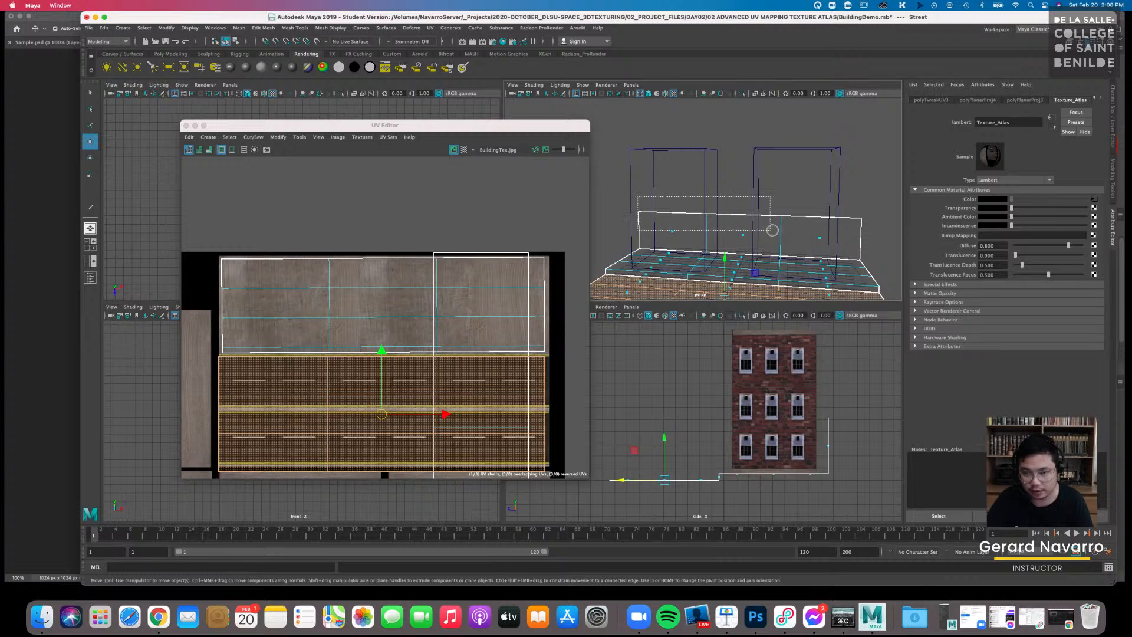
pyautogui.click(723, 246)
# Apply a planar UV projection from the camera to the back-wall faces in the enlarged front view, keeping the image width/height ratio
pyautogui.moveTo(560, 126); pyautogui.dragTo(832, 166)
pyautogui.click(362, 378)
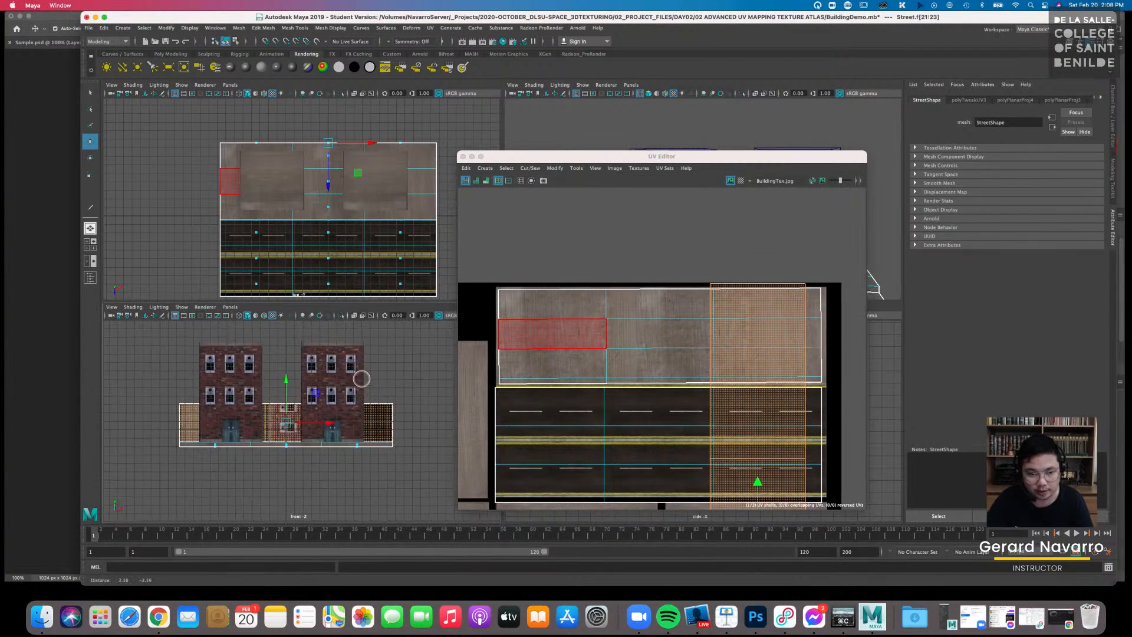
pyautogui.press('space')
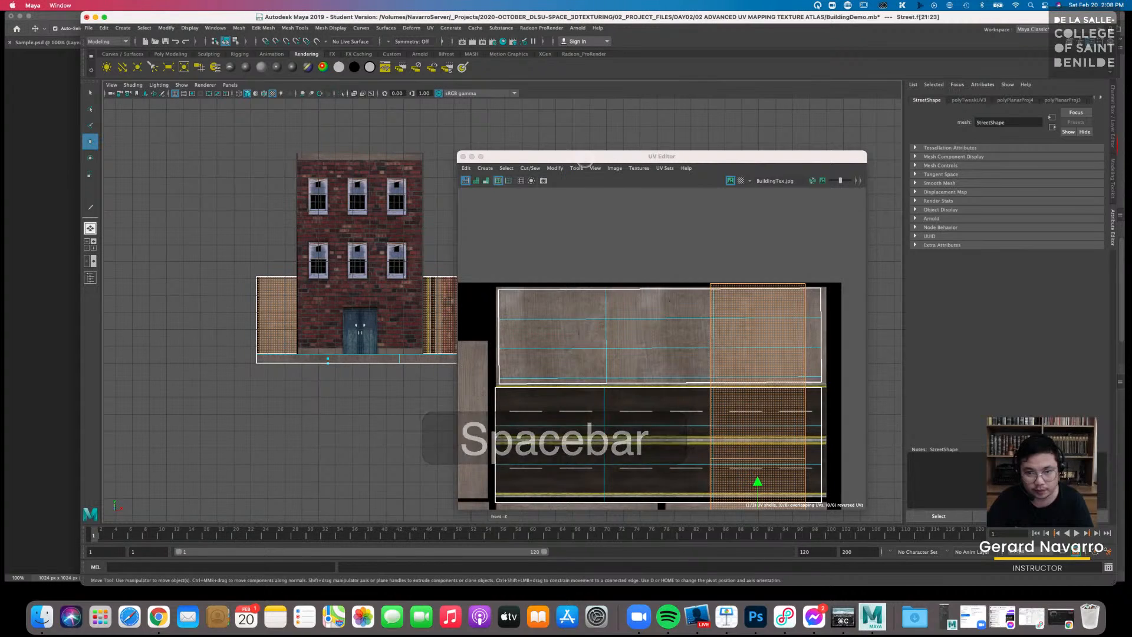
pyautogui.moveTo(586, 156); pyautogui.dragTo(849, 124)
pyautogui.click(431, 29)
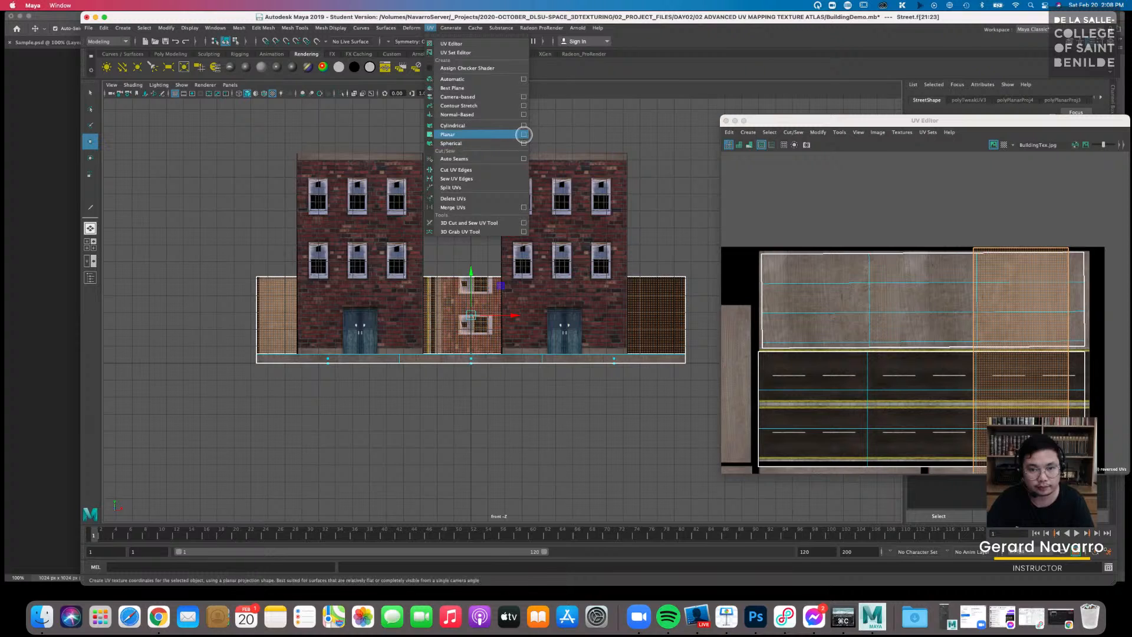
pyautogui.click(523, 134)
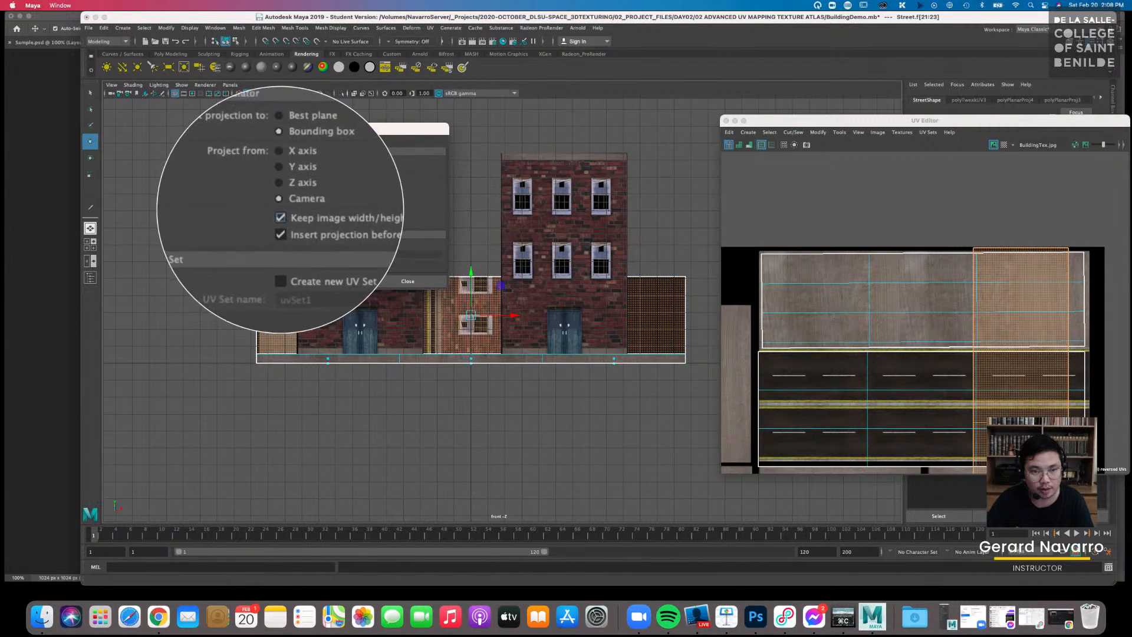
pyautogui.click(249, 281)
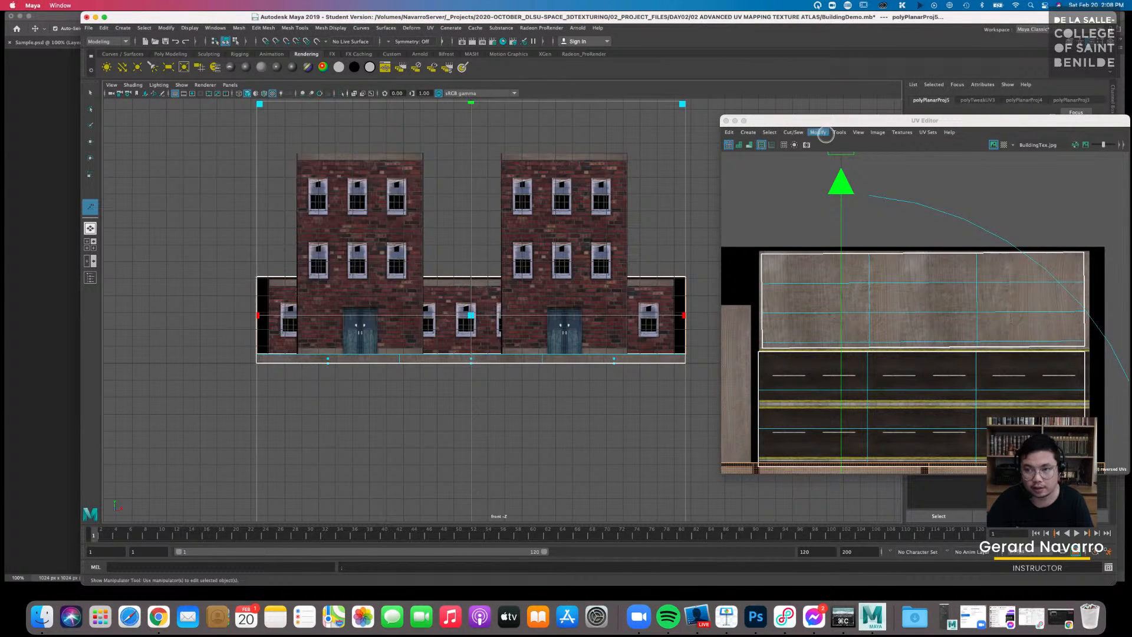
# Move the back wall's projected UVs down onto the wooden fence strip at the bottom of the texture atlas
pyautogui.moveTo(824, 122); pyautogui.dragTo(306, 135)
pyautogui.scroll(-3, 243, 277)
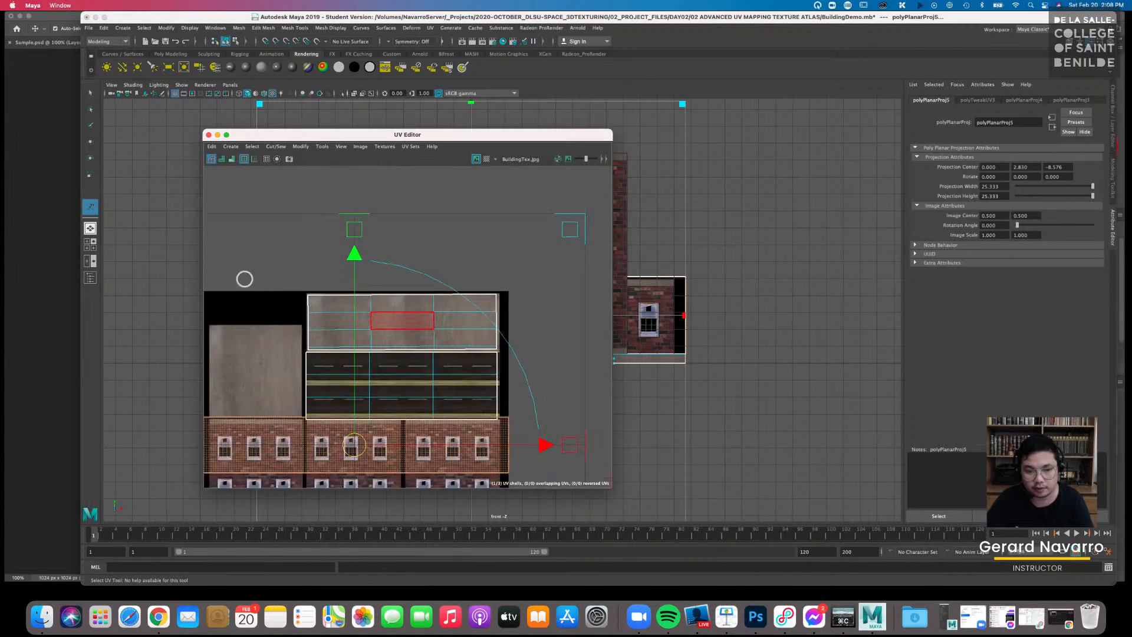
pyautogui.keyDown('alt'); pyautogui.moveTo(338, 307); pyautogui.dragTo(368, 247, button='middle'); pyautogui.keyUp('alt')
pyautogui.scroll(1, 366, 258)
pyautogui.scroll(-1, 366, 260)
pyautogui.keyDown('alt'); pyautogui.moveTo(399, 304); pyautogui.dragTo(416, 260, button='middle'); pyautogui.keyUp('alt')
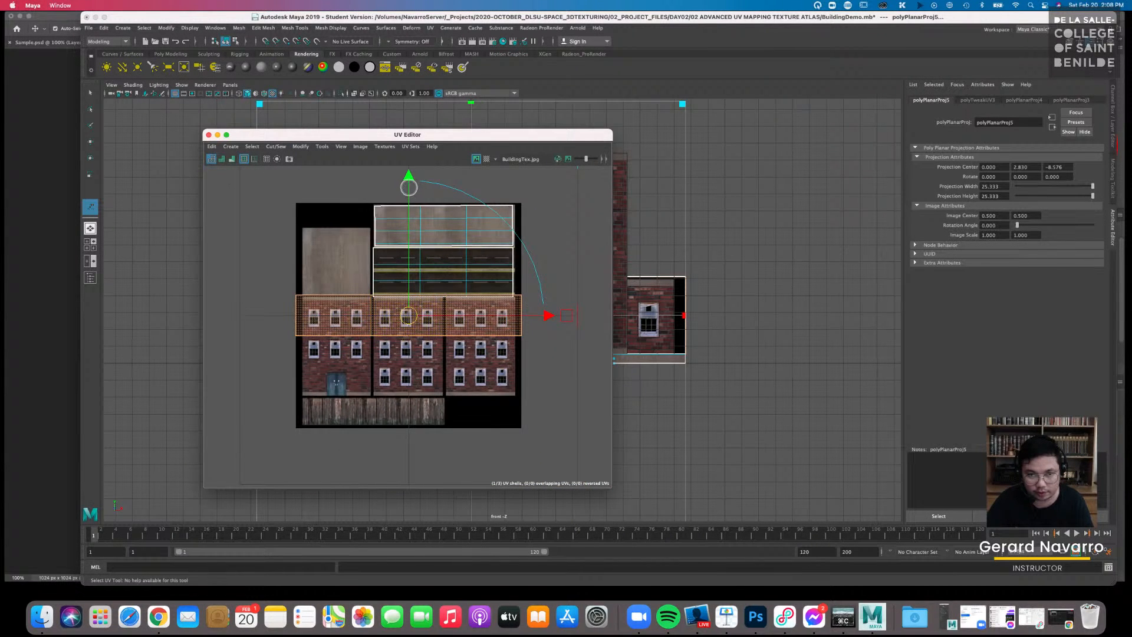
pyautogui.press('super+z')
pyautogui.moveTo(374, 206); pyautogui.dragTo(419, 220)
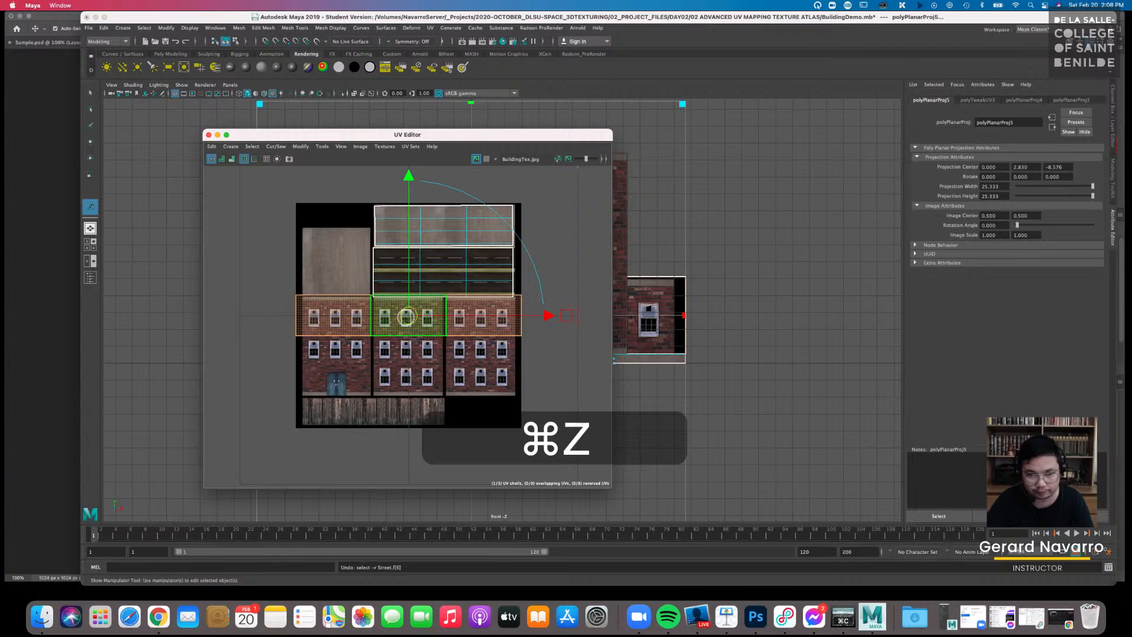
pyautogui.moveTo(407, 317); pyautogui.dragTo(379, 411)
# Enlarge the perspective view, orbit toward the back wall, and display it with textures
pyautogui.press('space')
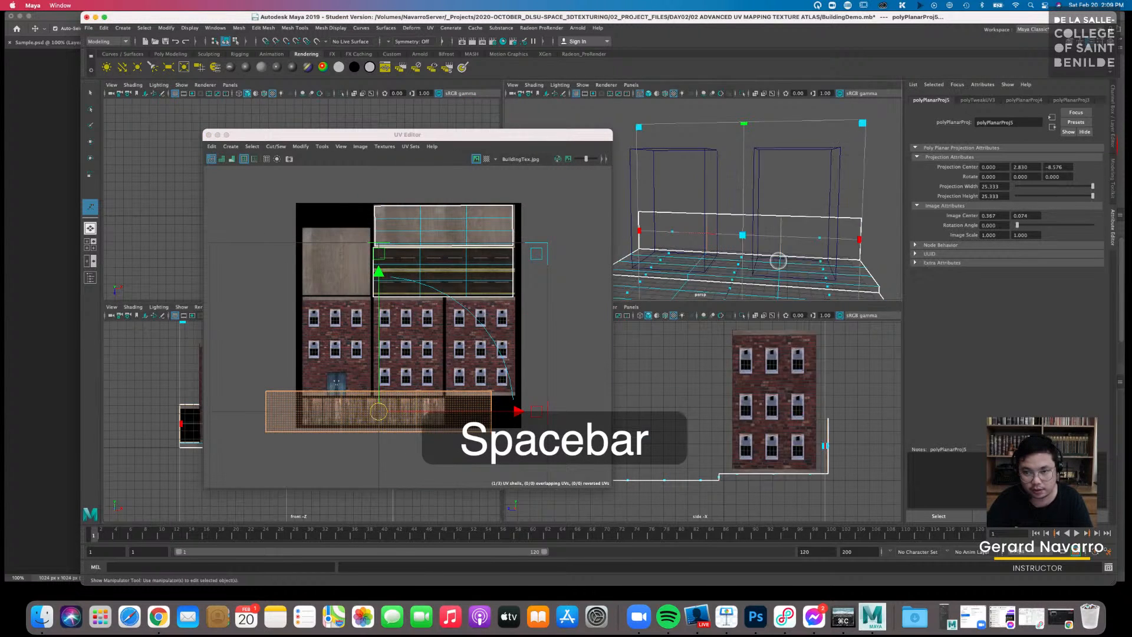
pyautogui.press('space')
pyautogui.keyDown('alt'); pyautogui.moveTo(778, 260); pyautogui.dragTo(677, 235); pyautogui.keyUp('alt')
pyautogui.press('6')
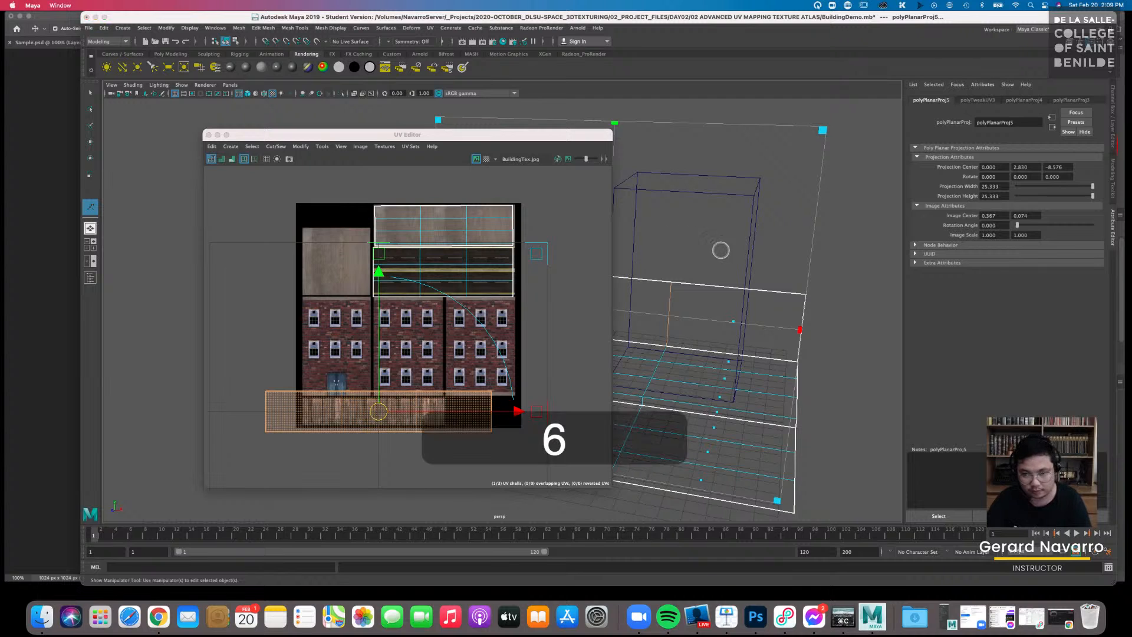
# Scale the back wall's UVs down and shift them sideways so they fit inside the wooden fence strip of the texture atlas
pyautogui.keyDown('alt'); pyautogui.moveTo(721, 245); pyautogui.dragTo(775, 189, button='middle'); pyautogui.keyUp('alt')
pyautogui.keyDown('alt'); pyautogui.moveTo(448, 387); pyautogui.dragTo(442, 320, button='middle'); pyautogui.keyUp('alt')
pyautogui.keyDown('alt'); pyautogui.moveTo(442, 320); pyautogui.dragTo(499, 337, button='right'); pyautogui.keyUp('alt')
pyautogui.press('r')
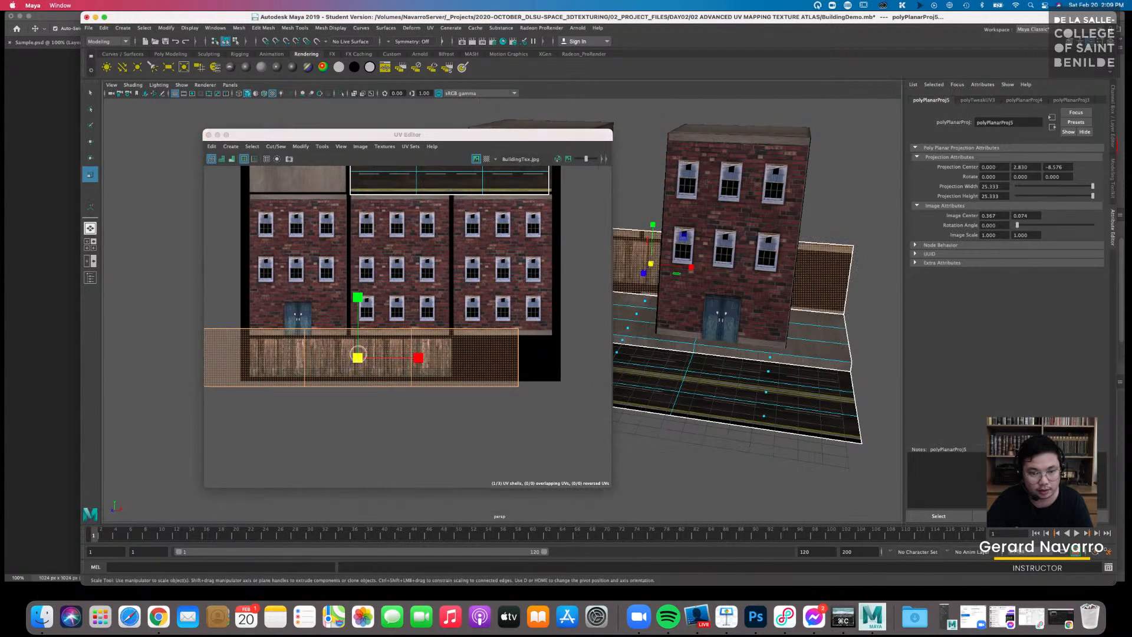
pyautogui.press('super+z')
pyautogui.press('super+z')
pyautogui.press('super+z')
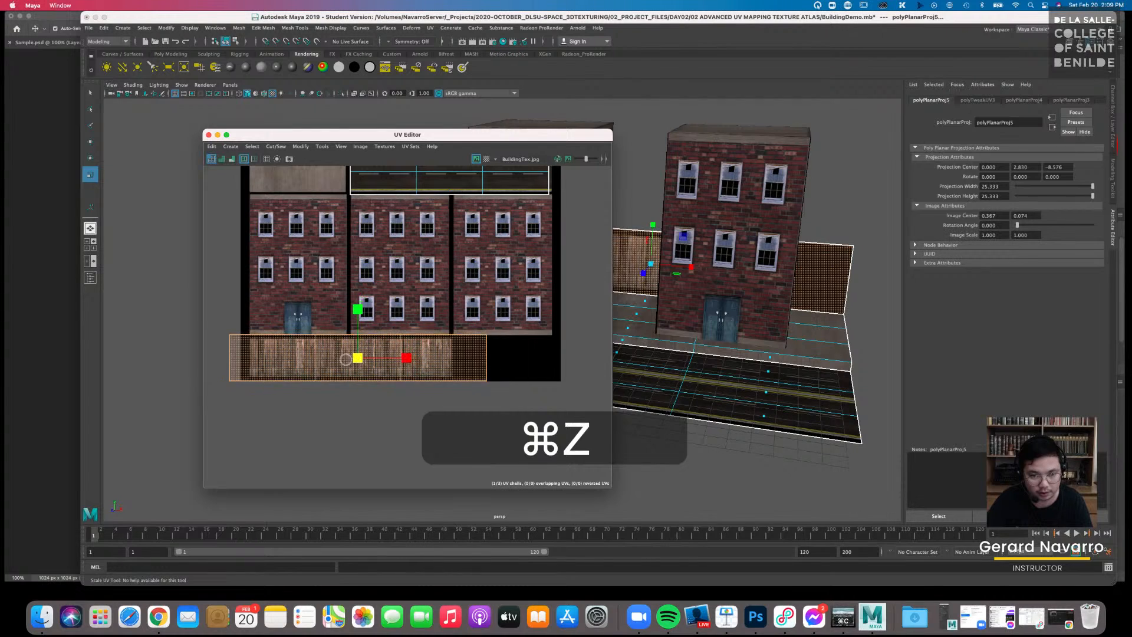
pyautogui.press('e')
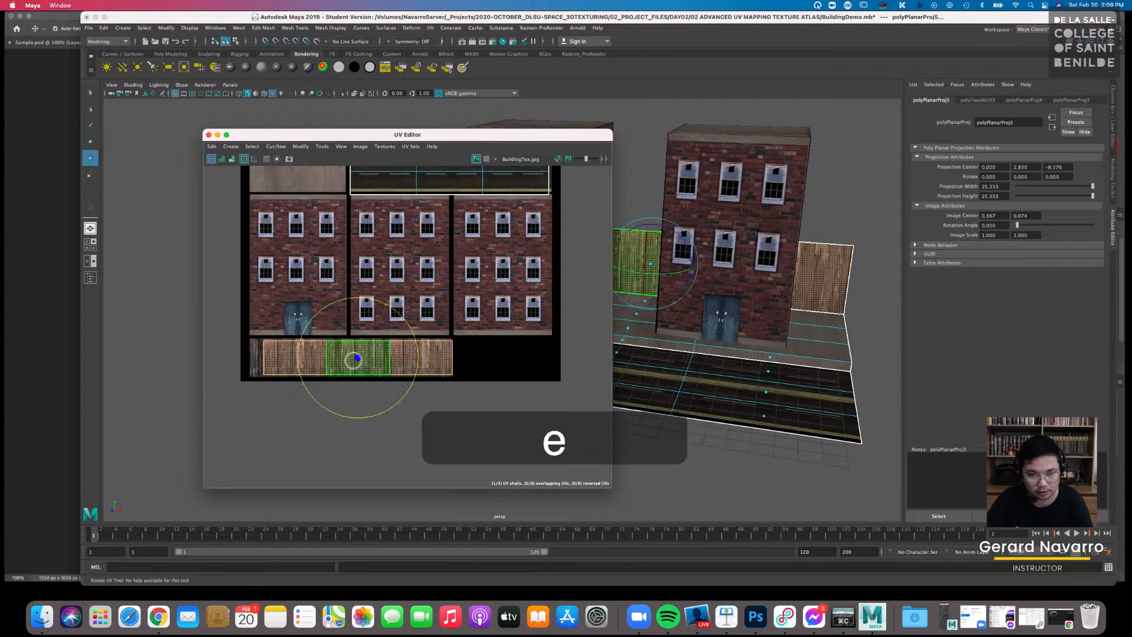
pyautogui.press('w')
pyautogui.moveTo(407, 358); pyautogui.dragTo(400, 358)
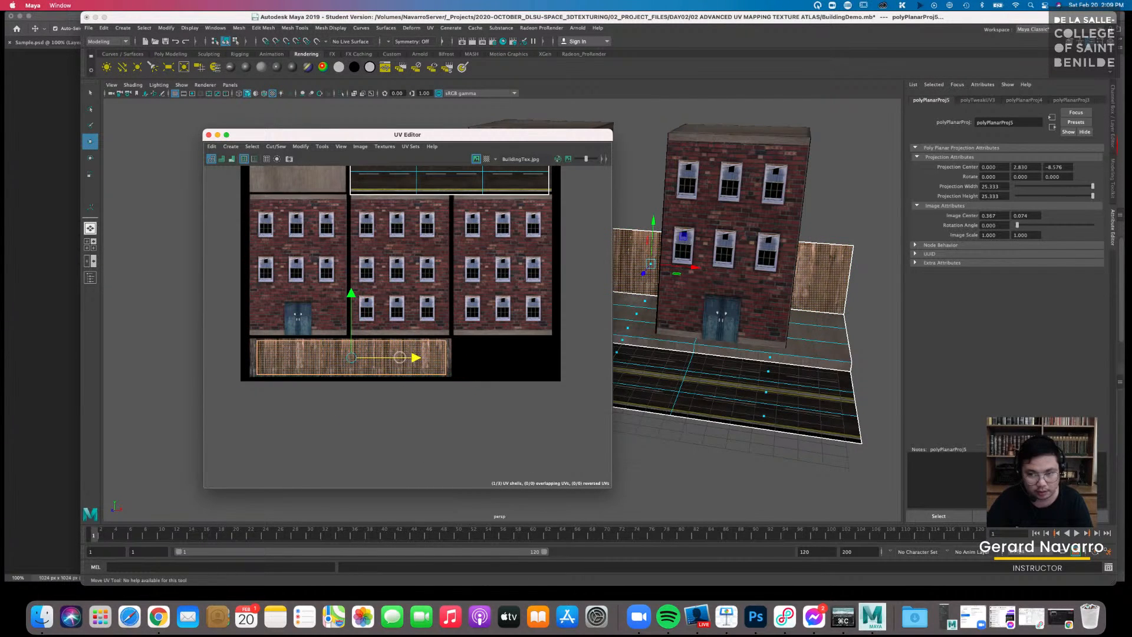
# Return the Street from face to object selection and clear the selection
pyautogui.keyDown('alt'); pyautogui.moveTo(625, 346); pyautogui.dragTo(432, 165); pyautogui.keyUp('alt')
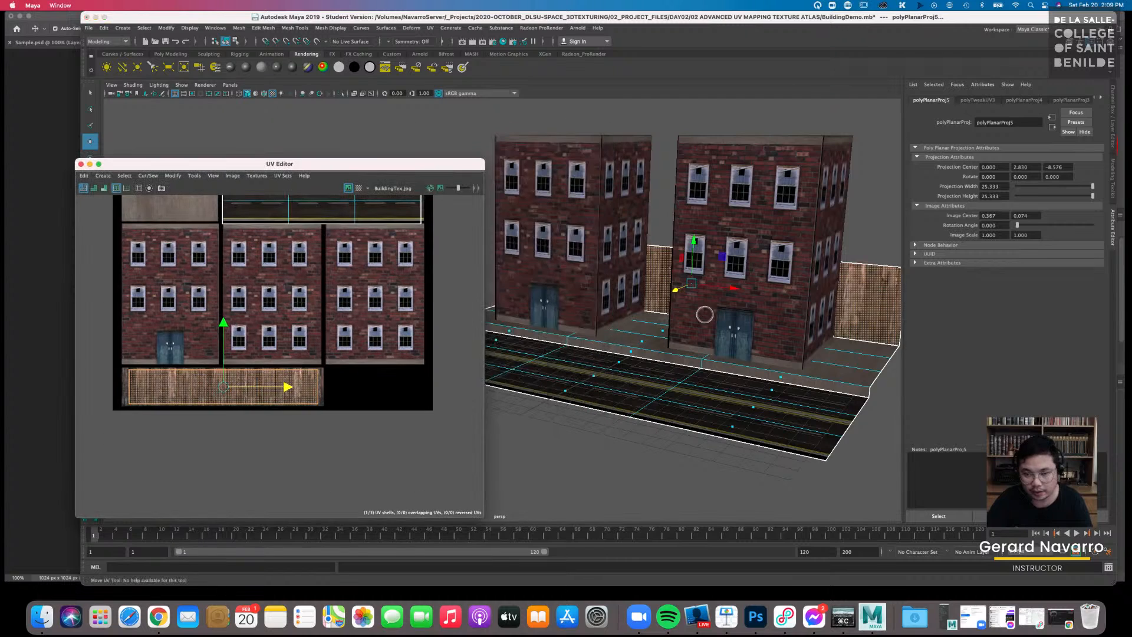
pyautogui.scroll(-3, 705, 313)
pyautogui.keyDown('alt'); pyautogui.moveTo(711, 271); pyautogui.dragTo(720, 279); pyautogui.keyUp('alt')
pyautogui.press('q')
pyautogui.click(521, 135)
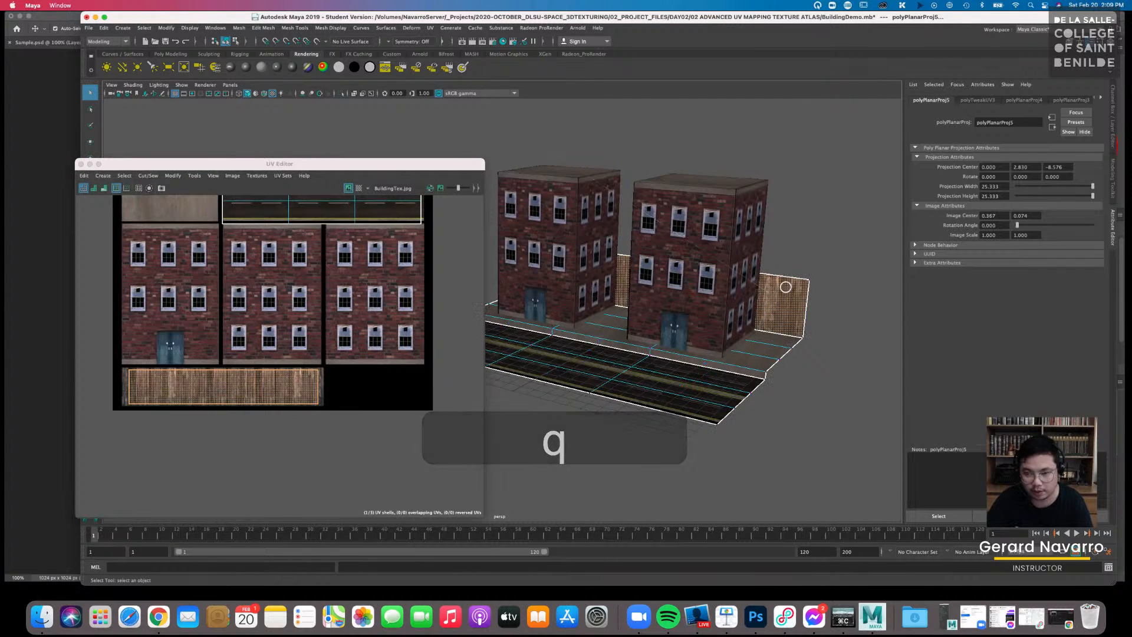
pyautogui.rightClick(785, 288)
pyautogui.moveTo(795, 281); pyautogui.dragTo(708, 267, button='right')
pyautogui.click(831, 236)
# Examine the textured buildings, road, sidewalk and fence from several angles, and close the UV Editor
pyautogui.keyDown('alt'); pyautogui.moveTo(652, 301); pyautogui.dragTo(735, 266); pyautogui.keyUp('alt')
pyautogui.keyDown('alt'); pyautogui.moveTo(589, 264); pyautogui.dragTo(669, 260, button='middle'); pyautogui.keyUp('alt')
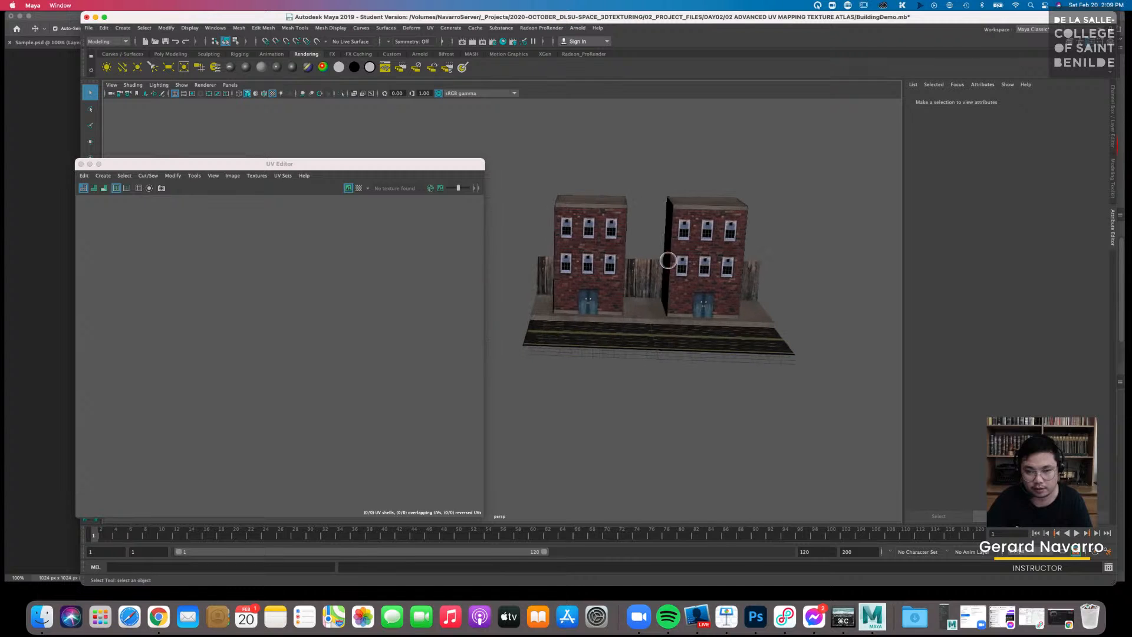
pyautogui.keyDown('alt'); pyautogui.moveTo(720, 273); pyautogui.dragTo(656, 296); pyautogui.keyUp('alt')
pyautogui.keyDown('alt'); pyautogui.moveTo(726, 292); pyautogui.dragTo(675, 286, button='middle'); pyautogui.keyUp('alt')
pyautogui.keyDown('alt'); pyautogui.moveTo(659, 284); pyautogui.dragTo(752, 274, button='right'); pyautogui.keyUp('alt')
pyautogui.keyDown('alt'); pyautogui.moveTo(752, 274); pyautogui.dragTo(684, 275, button='middle'); pyautogui.keyUp('alt')
pyautogui.moveTo(318, 163); pyautogui.dragTo(391, 166)
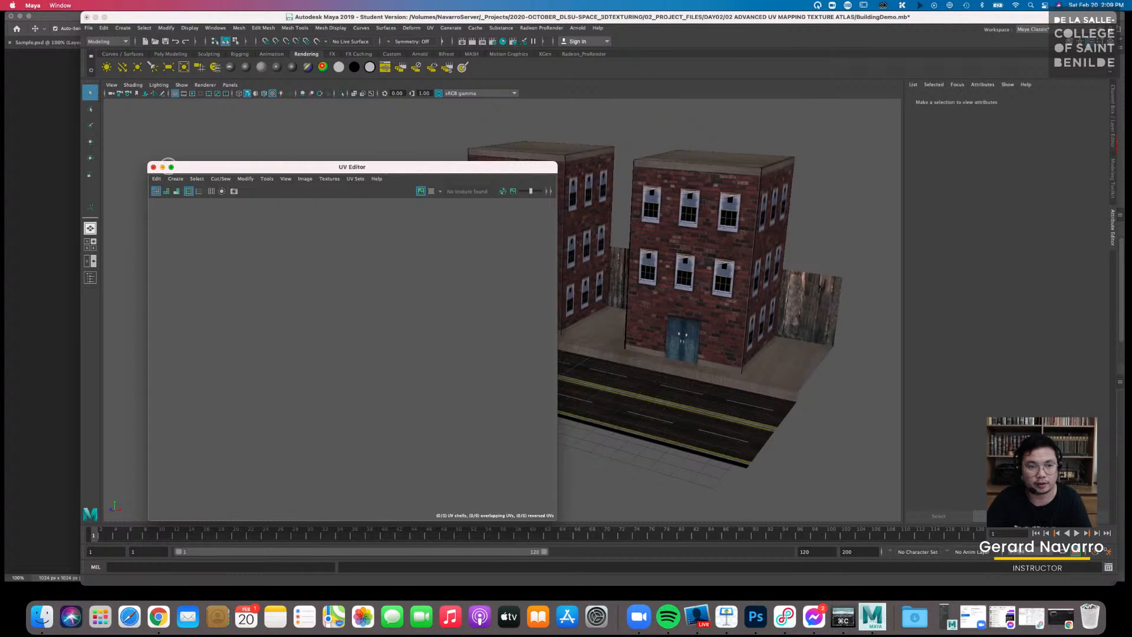
pyautogui.click(153, 167)
# Select both buildings together with the Street and group them, with the Move tool active
pyautogui.keyDown('alt'); pyautogui.moveTo(329, 220); pyautogui.dragTo(489, 271); pyautogui.keyUp('alt')
pyautogui.keyDown('alt'); pyautogui.moveTo(489, 271); pyautogui.dragTo(367, 292, button='right'); pyautogui.keyUp('alt')
pyautogui.keyDown('alt'); pyautogui.moveTo(368, 291); pyautogui.dragTo(409, 298); pyautogui.keyUp('alt')
pyautogui.keyDown('alt'); pyautogui.moveTo(409, 299); pyautogui.dragTo(377, 283, button='right'); pyautogui.keyUp('alt')
pyautogui.keyDown('alt'); pyautogui.moveTo(378, 283); pyautogui.dragTo(442, 291); pyautogui.keyUp('alt')
pyautogui.moveTo(394, 220); pyautogui.dragTo(684, 450)
pyautogui.press('w')
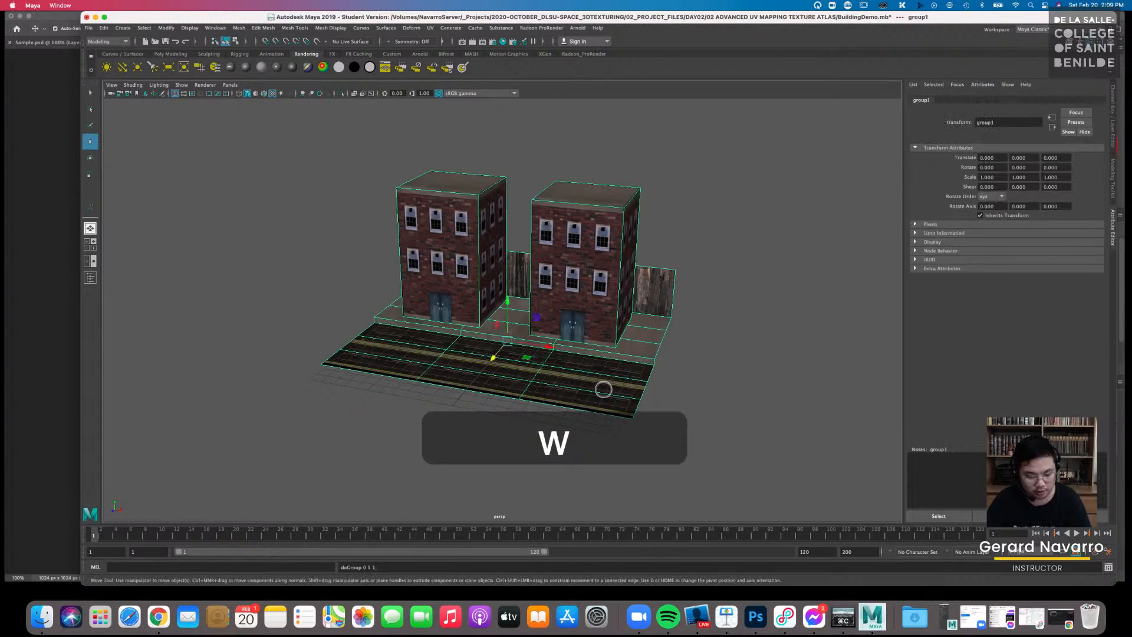
# Duplicate the building-and-street group twice and line the copies up end to end along X as one continuous street, the last at 25.259
pyautogui.press('super+d')
pyautogui.moveTo(551, 348); pyautogui.dragTo(874, 425)
pyautogui.press('super+d')
pyautogui.scroll(-5, 594, 384)
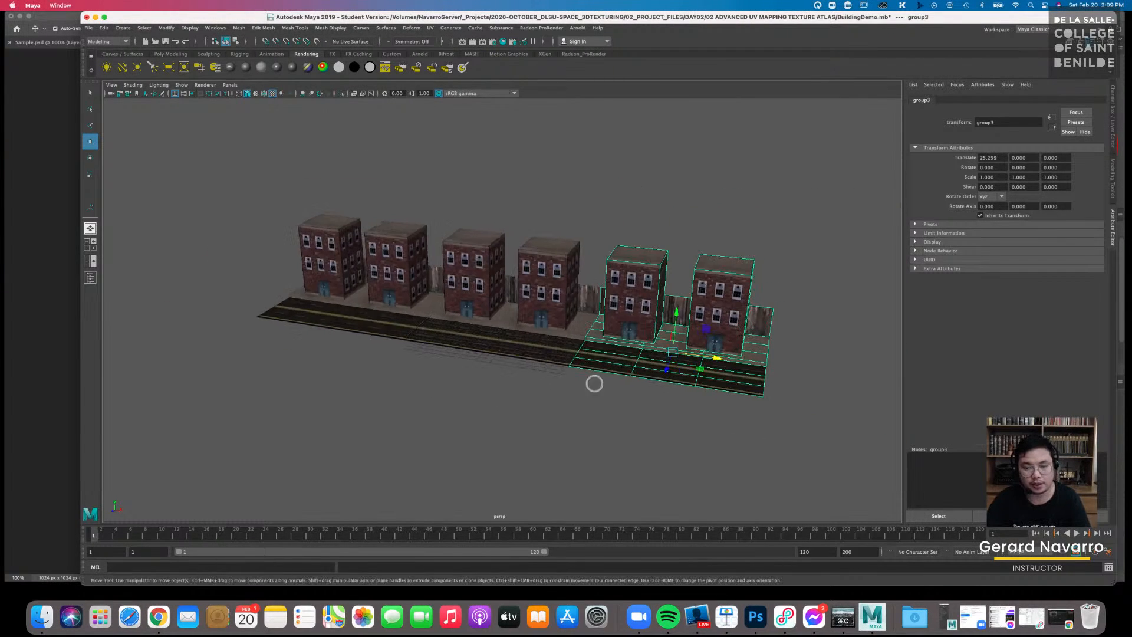
pyautogui.keyDown('alt'); pyautogui.moveTo(660, 414); pyautogui.dragTo(617, 403); pyautogui.keyUp('alt')
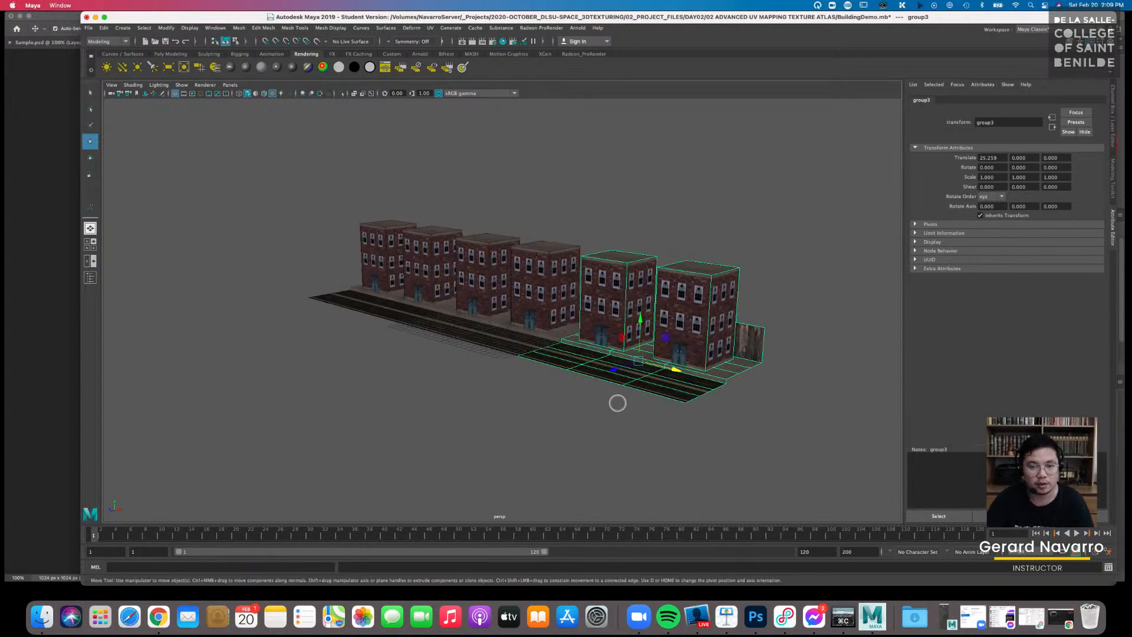
pyautogui.keyDown('alt'); pyautogui.moveTo(505, 400); pyautogui.dragTo(551, 405); pyautogui.keyUp('alt')
pyautogui.keyDown('alt'); pyautogui.moveTo(557, 403); pyautogui.dragTo(678, 397, button='right'); pyautogui.keyUp('alt')
pyautogui.keyDown('alt'); pyautogui.moveTo(678, 392); pyautogui.dragTo(644, 380); pyautogui.keyUp('alt')
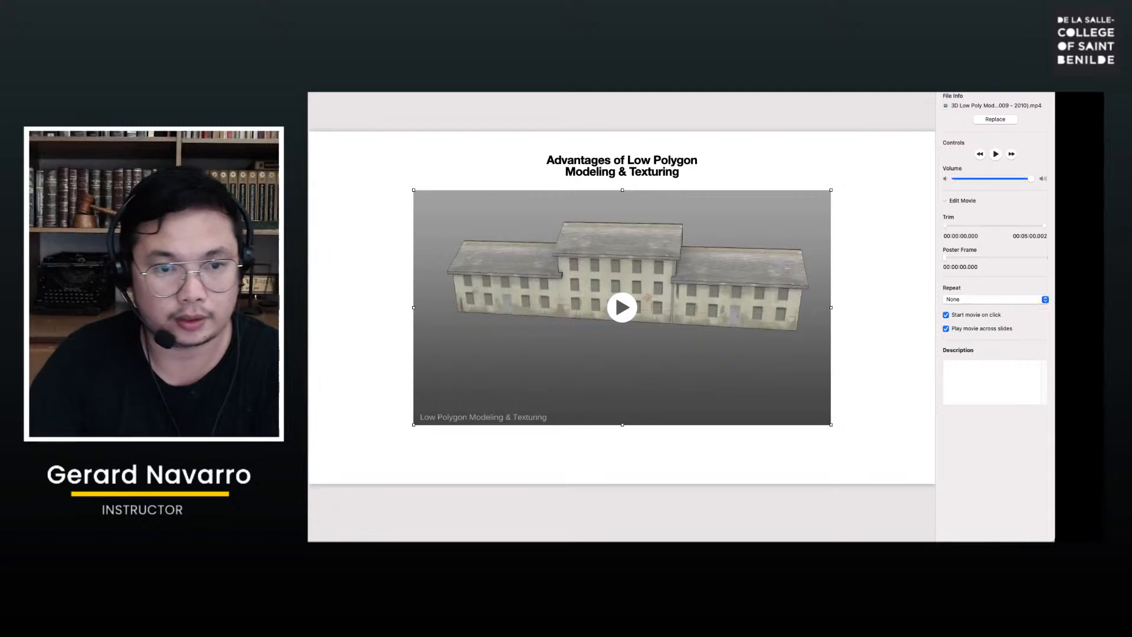
# Advance the presentation slide, switch to Weapons_Practice.mb in Maya, and examine the selected shield and sword alongside their UVs on the texture atlas
pyautogui.press('pagedown')
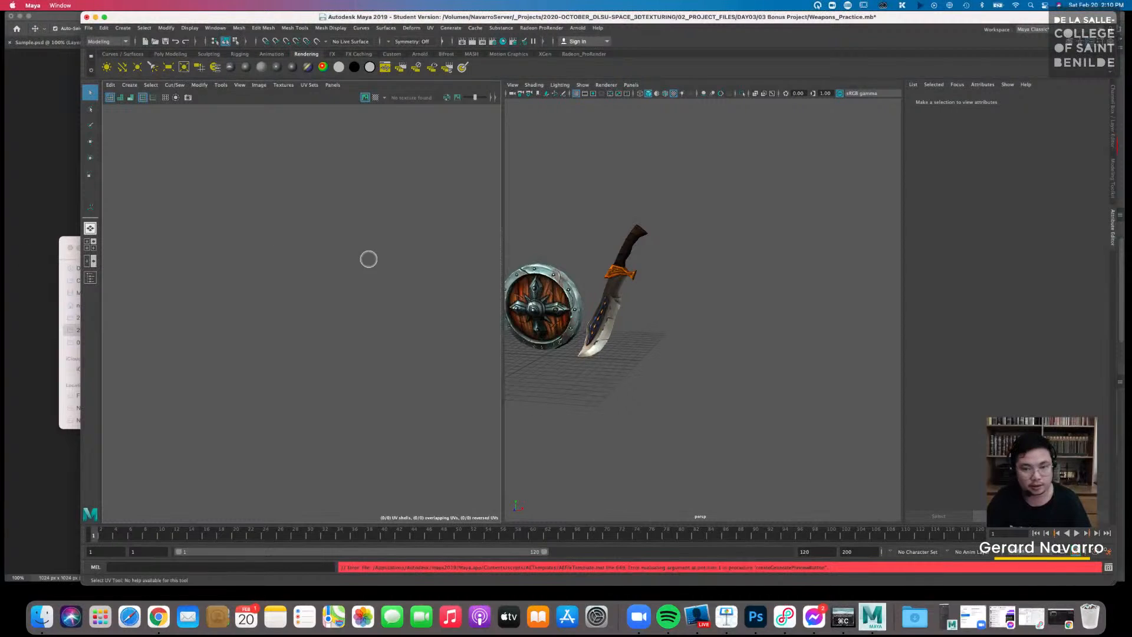
pyautogui.keyDown('alt'); pyautogui.moveTo(589, 234); pyautogui.dragTo(631, 236); pyautogui.keyUp('alt')
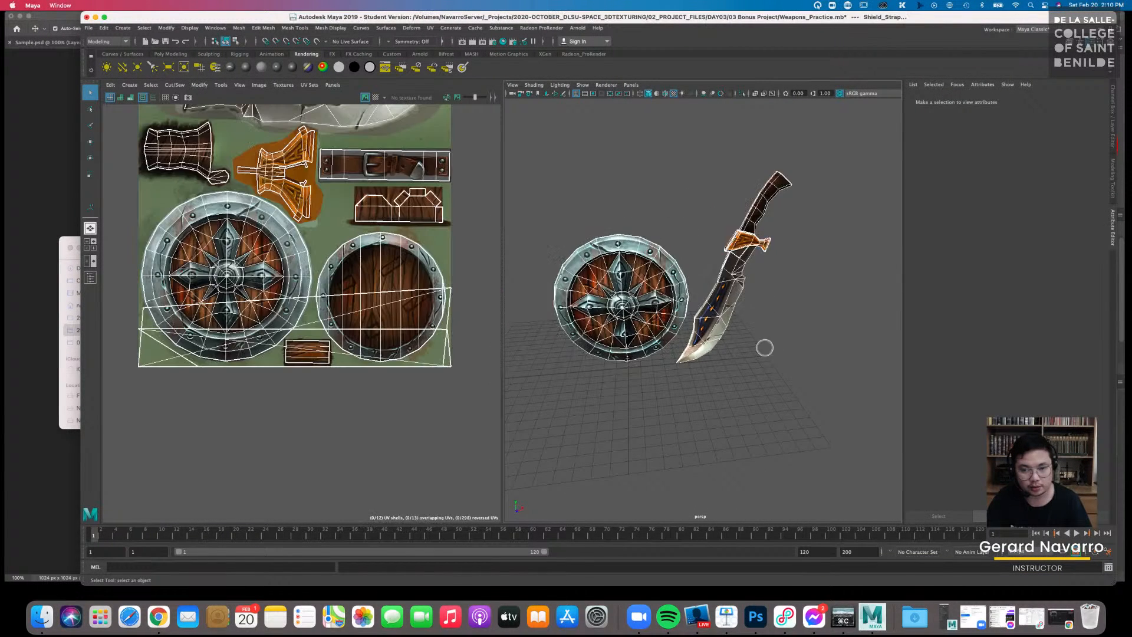
pyautogui.keyDown('alt'); pyautogui.moveTo(763, 346); pyautogui.dragTo(674, 290); pyautogui.keyUp('alt')
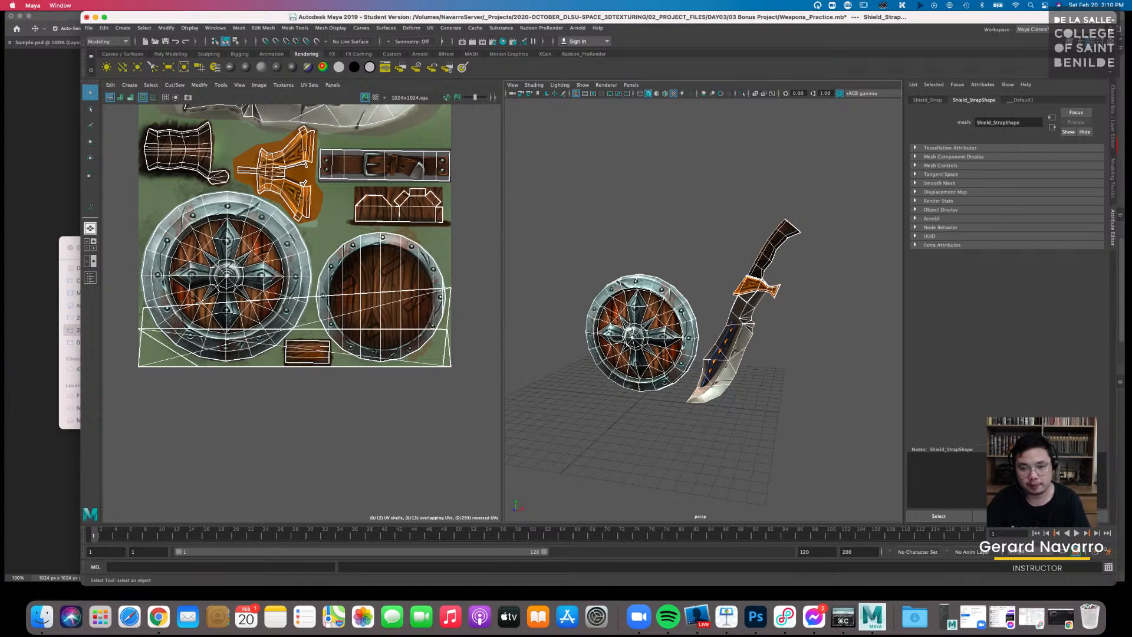
pyautogui.keyDown('alt'); pyautogui.moveTo(388, 227); pyautogui.dragTo(384, 305, button='middle'); pyautogui.keyUp('alt')
pyautogui.keyDown('alt'); pyautogui.moveTo(384, 305); pyautogui.dragTo(443, 311, button='right'); pyautogui.keyUp('alt')
pyautogui.keyDown('alt'); pyautogui.moveTo(640, 309); pyautogui.dragTo(706, 322); pyautogui.keyUp('alt')
pyautogui.keyDown('alt'); pyautogui.moveTo(706, 322); pyautogui.dragTo(693, 311, button='middle'); pyautogui.keyUp('alt')
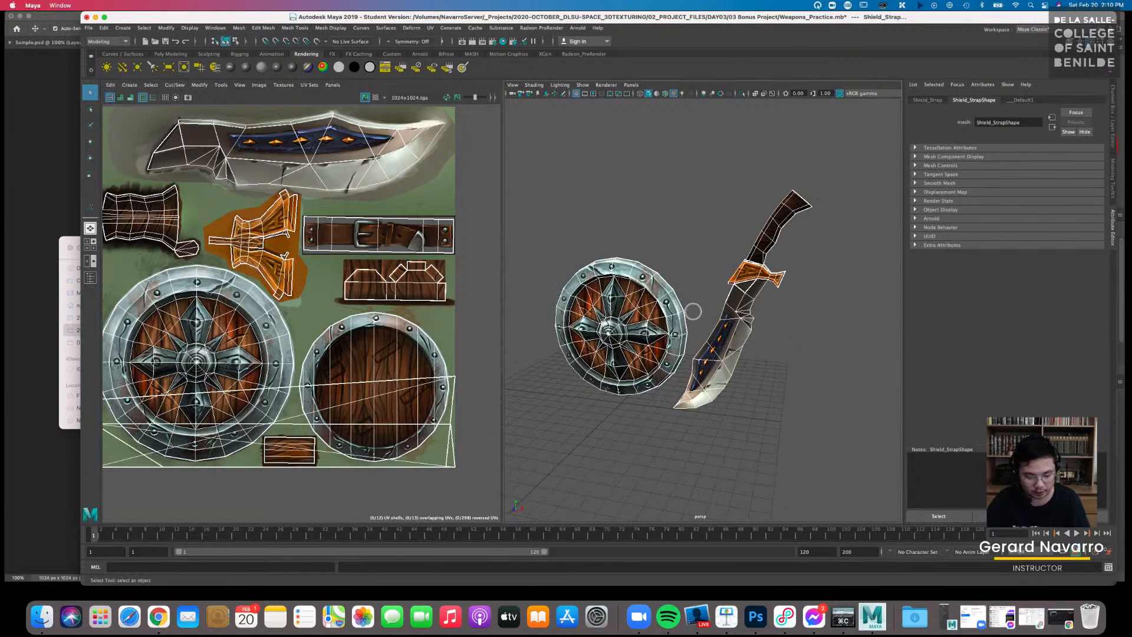
# Display the weapons in plain shading without textures and select only the shield
pyautogui.press('5')
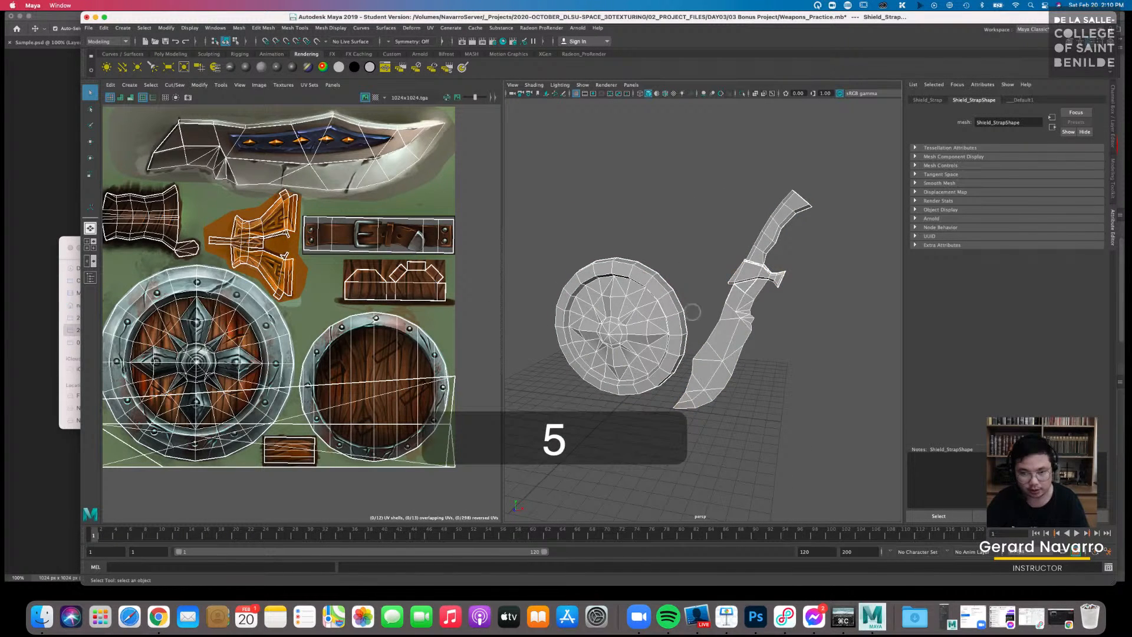
pyautogui.moveTo(734, 345)
pyautogui.keyDown('alt'); pyautogui.mouseDown()
pyautogui.moveTo(571, 342)
pyautogui.moveTo(665, 347)
pyautogui.moveTo(742, 330)
pyautogui.mouseUp(); pyautogui.keyUp('alt')
pyautogui.click(671, 282)
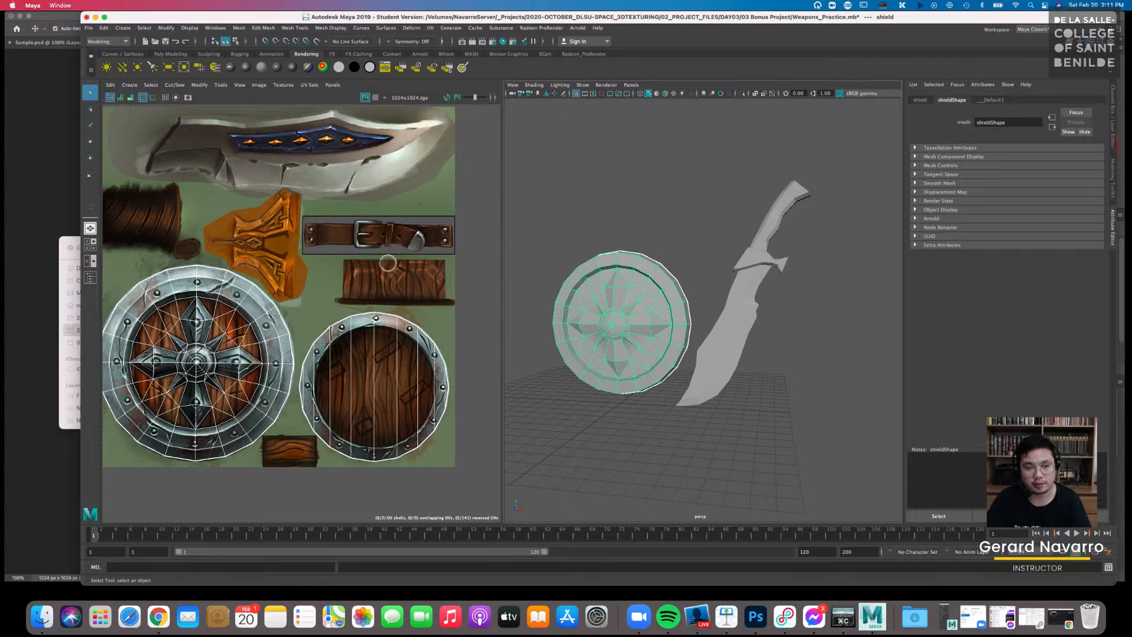
# Examine the painted detail of the weapons' texture atlas up close, including the strap, wood, handle and shield areas
pyautogui.scroll(5, 388, 265)
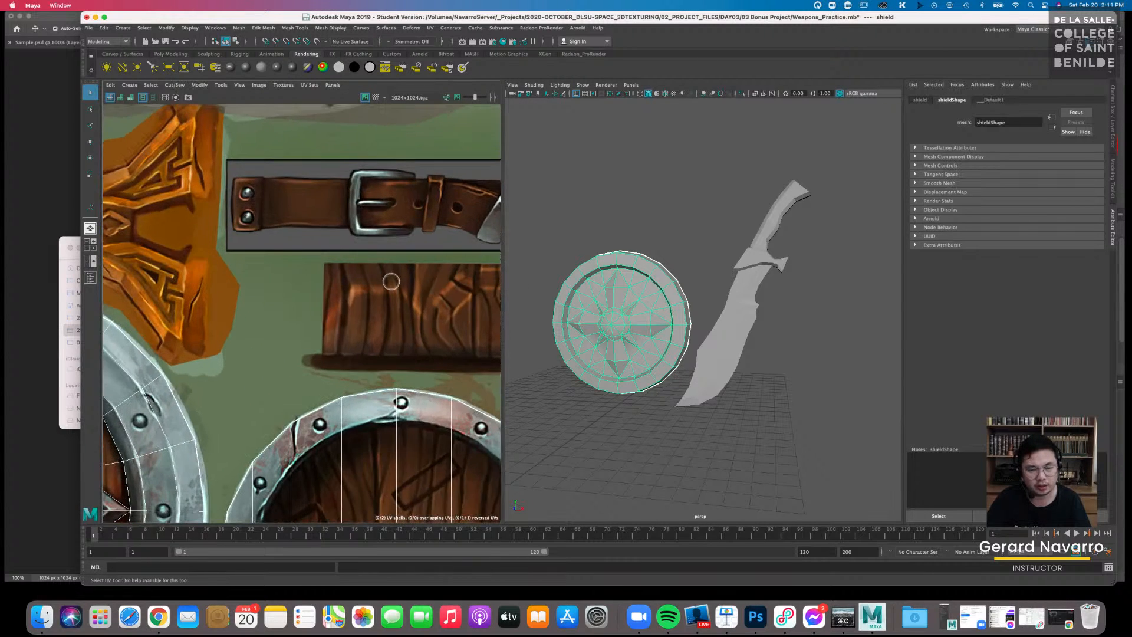
pyautogui.keyDown('alt'); pyautogui.moveTo(497, 293); pyautogui.dragTo(383, 278, button='middle'); pyautogui.keyUp('alt')
pyautogui.moveTo(256, 266)
pyautogui.keyDown('alt'); pyautogui.mouseDown(button='middle')
pyautogui.moveTo(273, 366)
pyautogui.moveTo(296, 368)
pyautogui.mouseUp(button='middle'); pyautogui.keyUp('alt')
pyautogui.scroll(1, 262, 280)
pyautogui.moveTo(288, 229)
pyautogui.keyDown('alt'); pyautogui.mouseDown(button='middle')
pyautogui.moveTo(265, 299)
pyautogui.moveTo(460, 333)
pyautogui.mouseUp(button='middle'); pyautogui.keyUp('alt')
pyautogui.scroll(1, 267, 300)
pyautogui.moveTo(287, 295)
pyautogui.keyDown('alt'); pyautogui.mouseDown(button='middle')
pyautogui.moveTo(405, 288)
pyautogui.moveTo(376, 294)
pyautogui.moveTo(494, 226)
pyautogui.mouseUp(button='middle'); pyautogui.keyUp('alt')
pyautogui.scroll(1, 283, 298)
pyautogui.moveTo(171, 341)
pyautogui.keyDown('alt'); pyautogui.mouseDown(button='middle')
pyautogui.moveTo(271, 296)
pyautogui.moveTo(336, 207)
pyautogui.mouseUp(button='middle'); pyautogui.keyUp('alt')
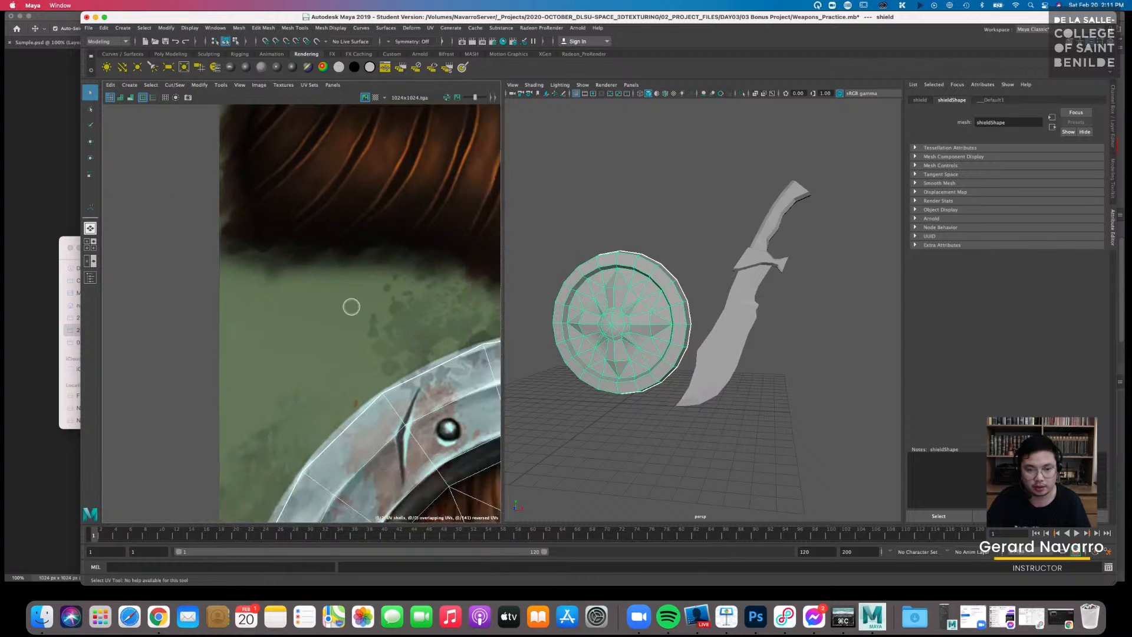
pyautogui.keyDown('alt'); pyautogui.moveTo(419, 334); pyautogui.dragTo(192, 172, button='middle'); pyautogui.keyUp('alt')
pyautogui.scroll(-6, 174, 203)
pyautogui.keyDown('alt'); pyautogui.moveTo(319, 242); pyautogui.dragTo(222, 226, button='middle'); pyautogui.keyUp('alt')
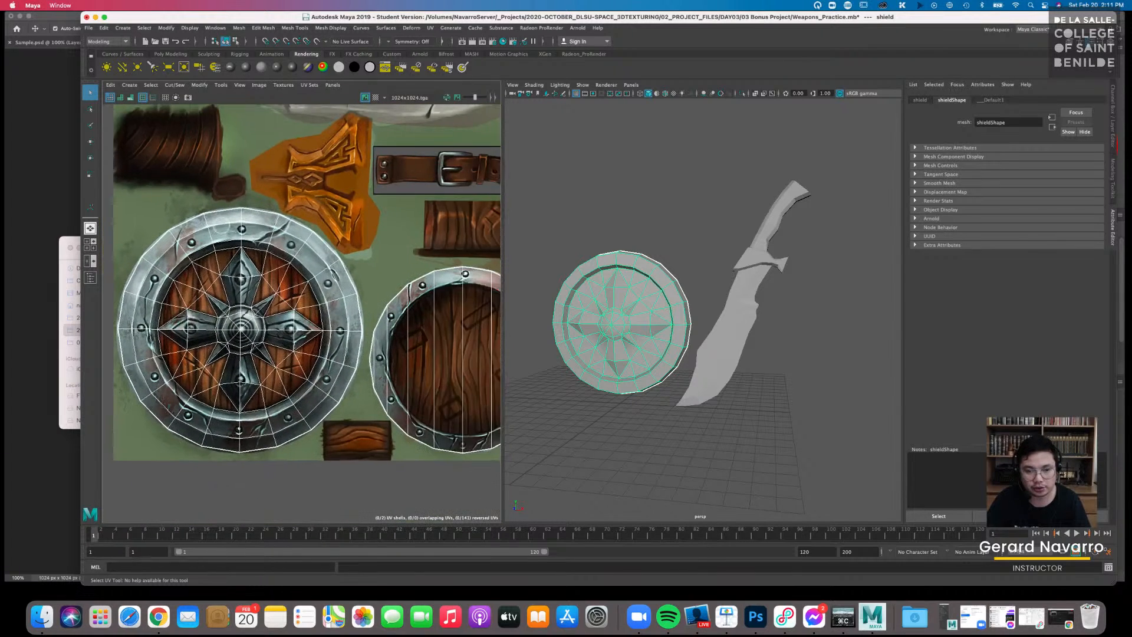
pyautogui.scroll(-2, 224, 229)
pyautogui.keyDown('alt'); pyautogui.moveTo(632, 322); pyautogui.dragTo(636, 328); pyautogui.keyUp('alt')
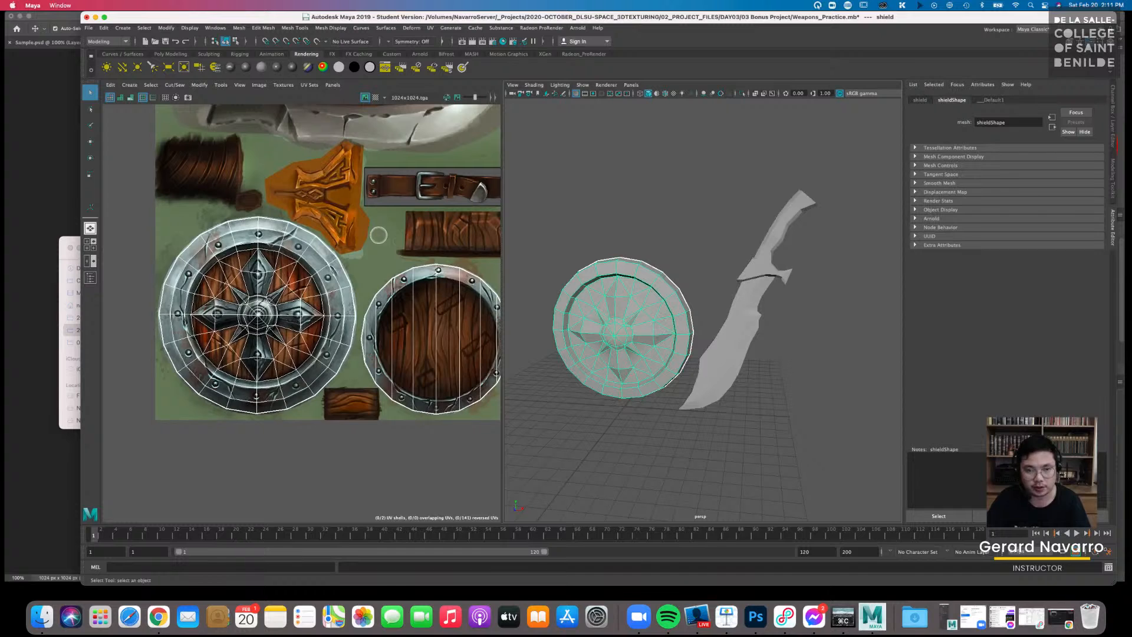
pyautogui.keyDown('alt'); pyautogui.moveTo(446, 142); pyautogui.dragTo(390, 193, button='middle'); pyautogui.keyUp('alt')
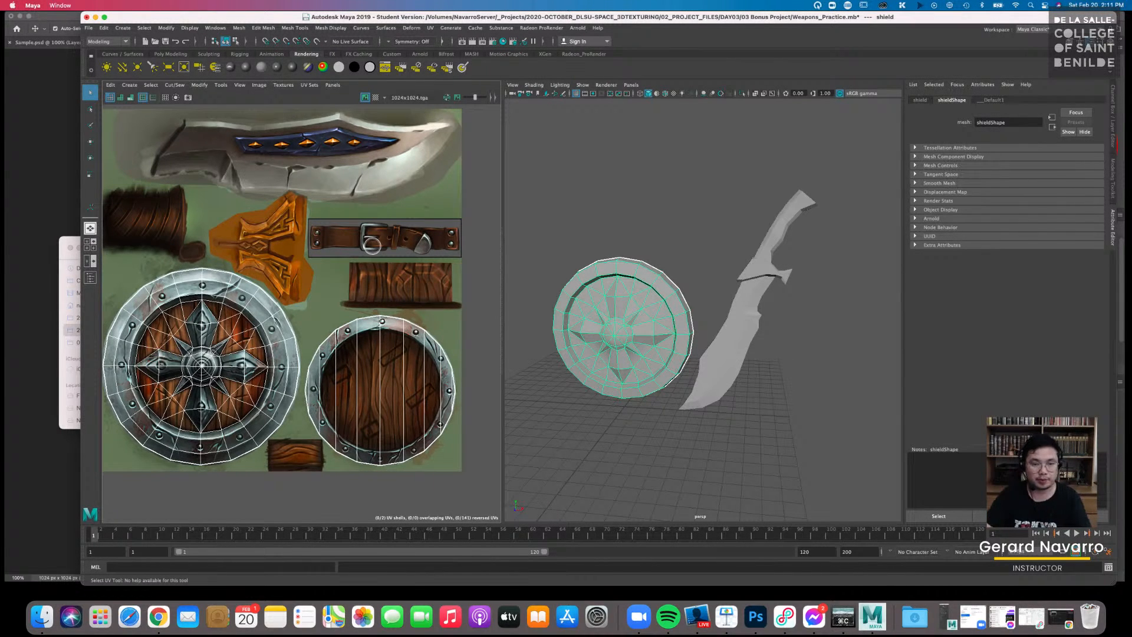
# Examine the untextured shield and sword geometry up close and from afar, and display the models with textures again
pyautogui.keyDown('alt'); pyautogui.moveTo(656, 315); pyautogui.dragTo(650, 301); pyautogui.keyUp('alt')
pyautogui.keyDown('alt'); pyautogui.moveTo(653, 307); pyautogui.dragTo(852, 371, button='right'); pyautogui.keyUp('alt')
pyautogui.keyDown('alt'); pyautogui.moveTo(754, 349); pyautogui.dragTo(785, 363, button='middle'); pyautogui.keyUp('alt')
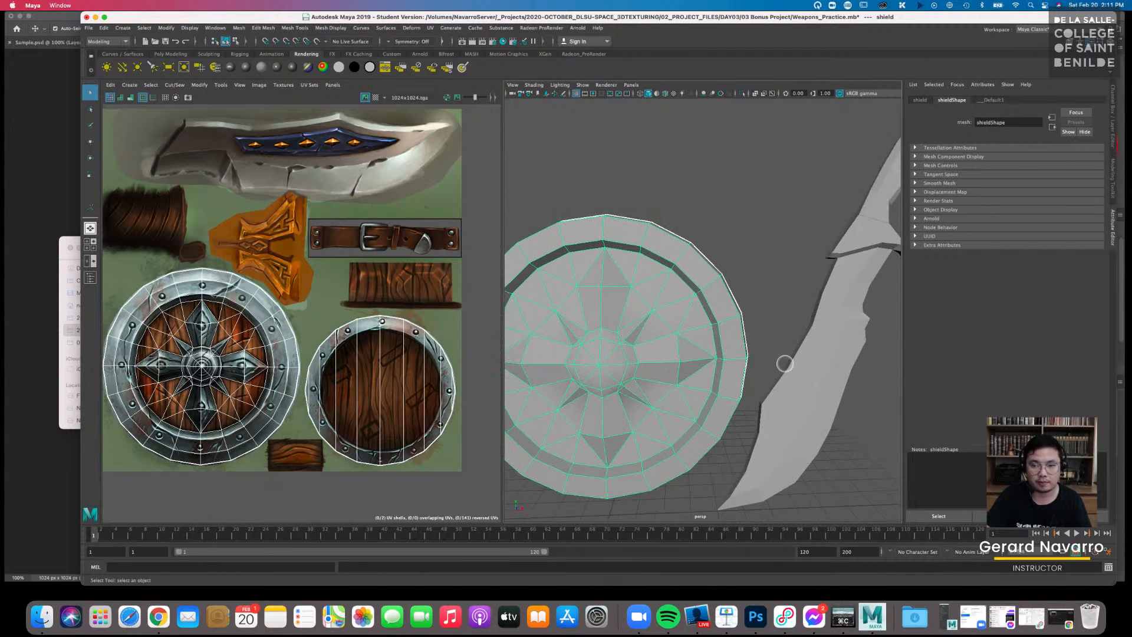
pyautogui.keyDown('alt'); pyautogui.moveTo(704, 334); pyautogui.dragTo(586, 320, button='right'); pyautogui.keyUp('alt')
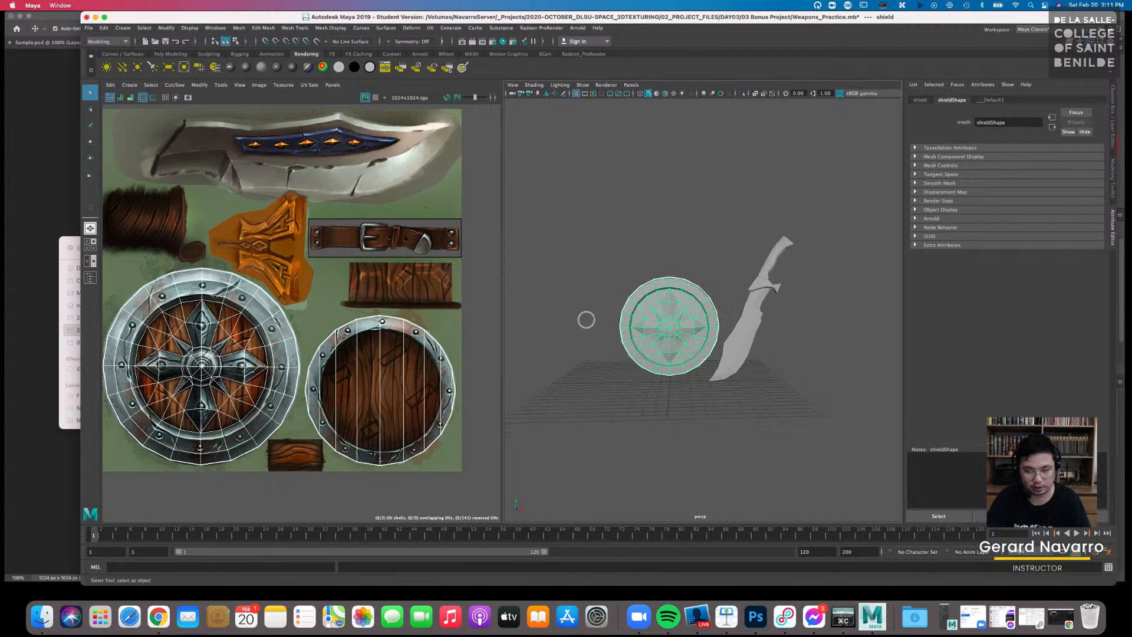
pyautogui.press('5')
pyautogui.press('6')
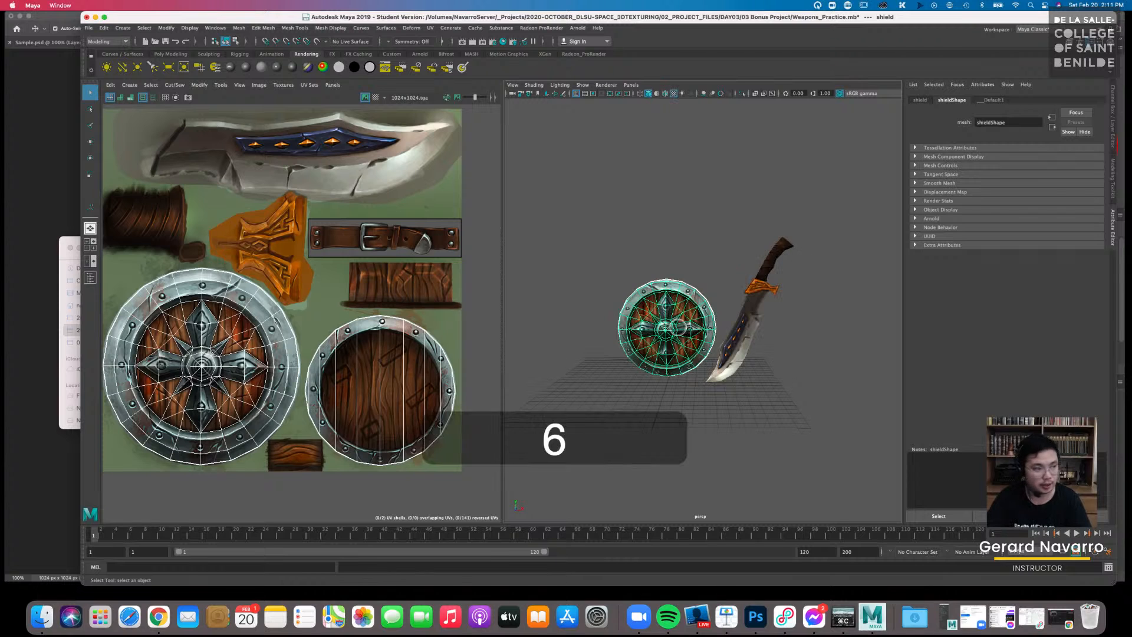